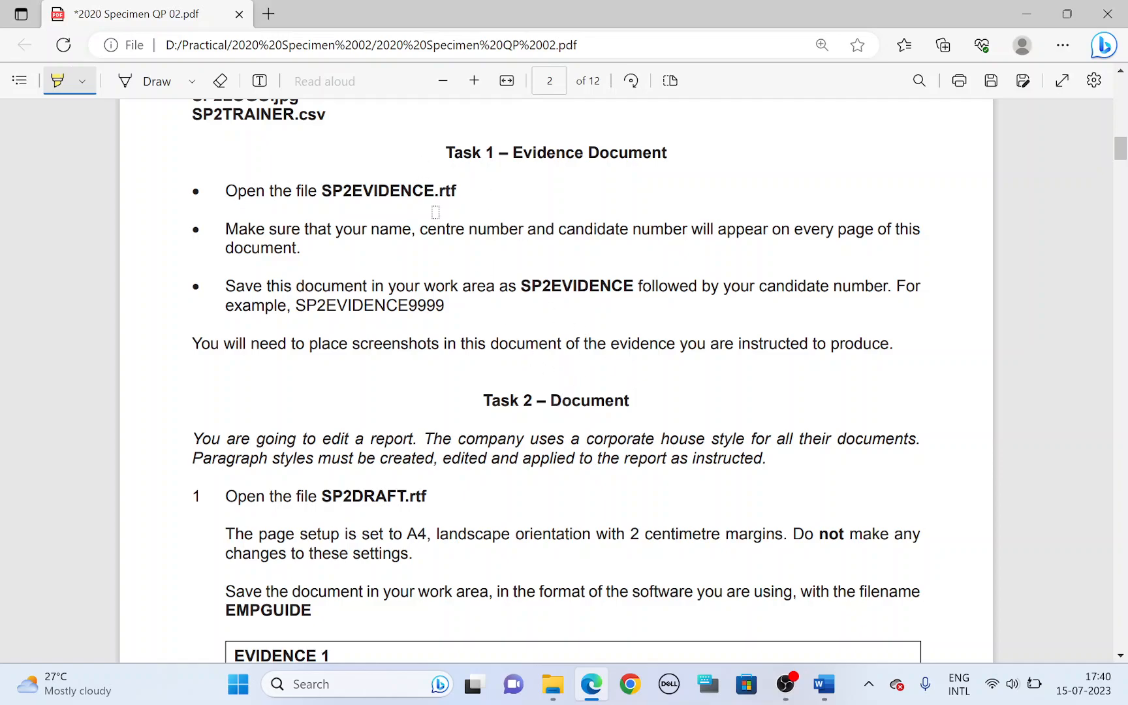
Step: Highlight the Task 1 heading and the file name SP2EVIDENCE.rtf in the question paper, and switch to the SP2EVIDENCE document in Word
{"action": "left_click_drag", "start_coordinate": [448, 158], "coordinate": [652, 163]}
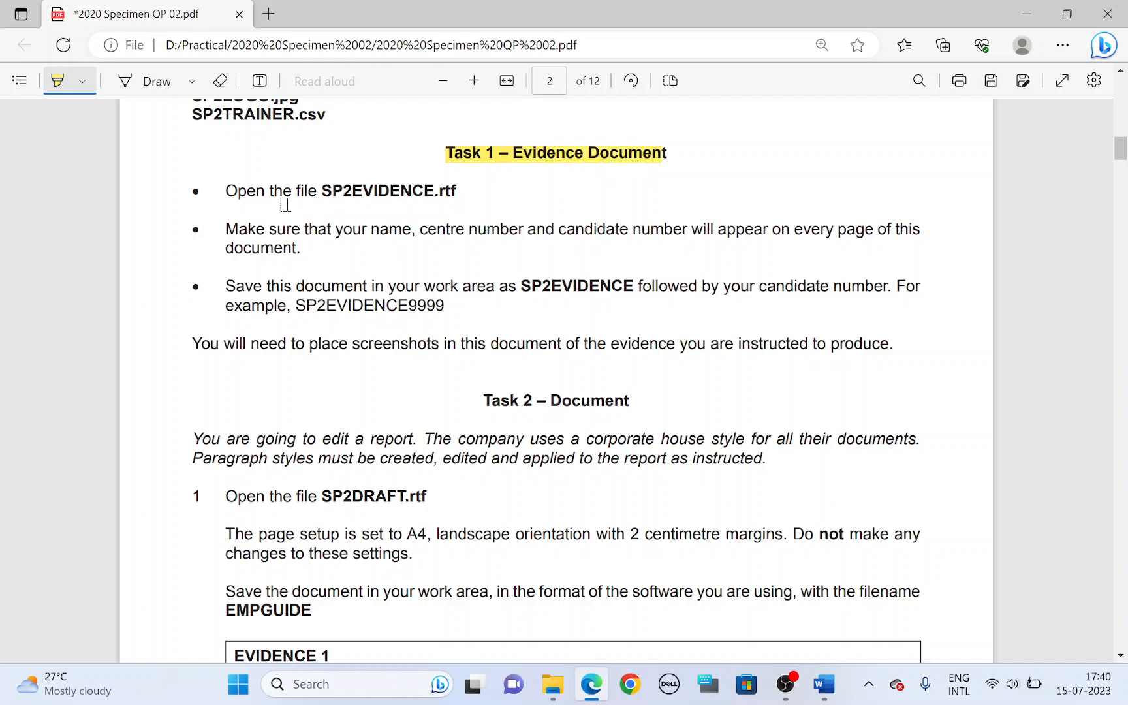
{"action": "left_click_drag", "start_coordinate": [321, 191], "coordinate": [442, 193]}
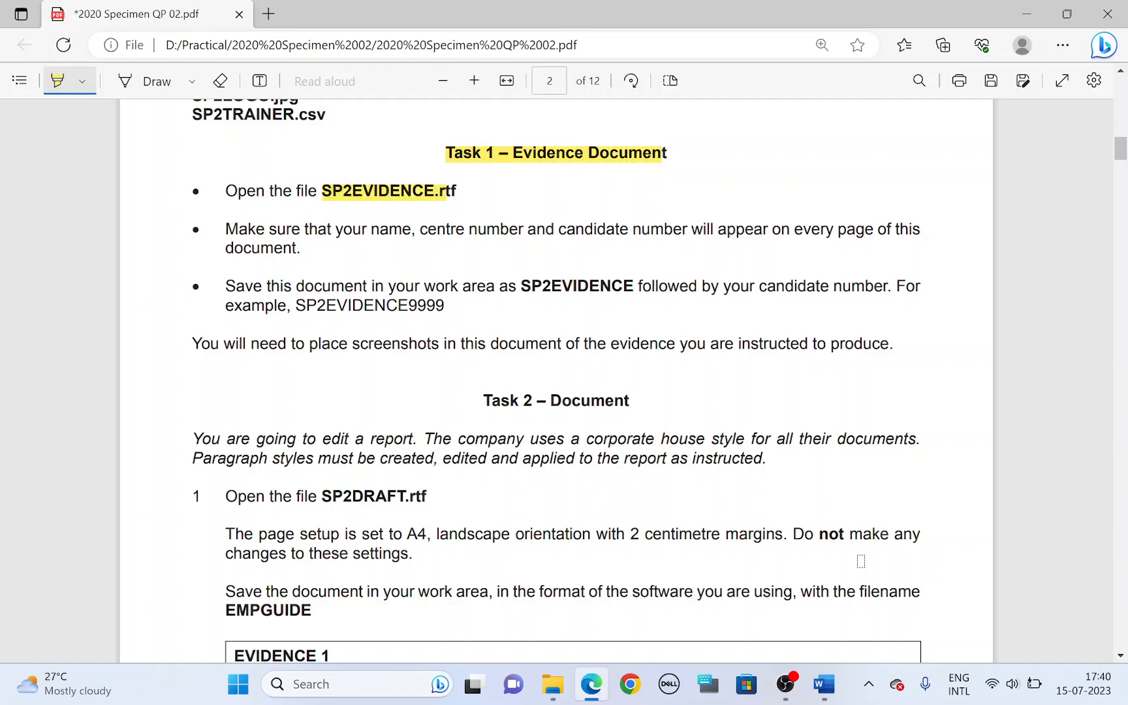
{"action": "left_click", "coordinate": [823, 684]}
{"action": "left_click", "coordinate": [882, 594]}
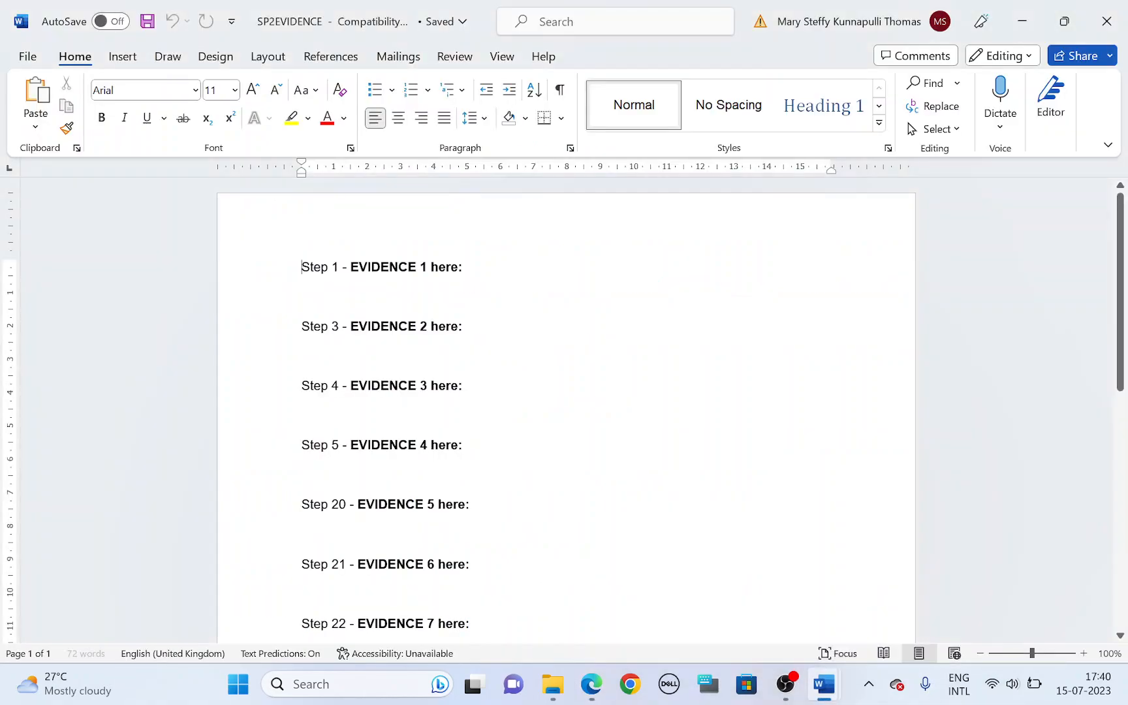
Step: Return to the question paper in Edge and highlight "name, centre number and candidate number" and "every page" in Task 1
{"action": "key", "text": "alt+Tab"}
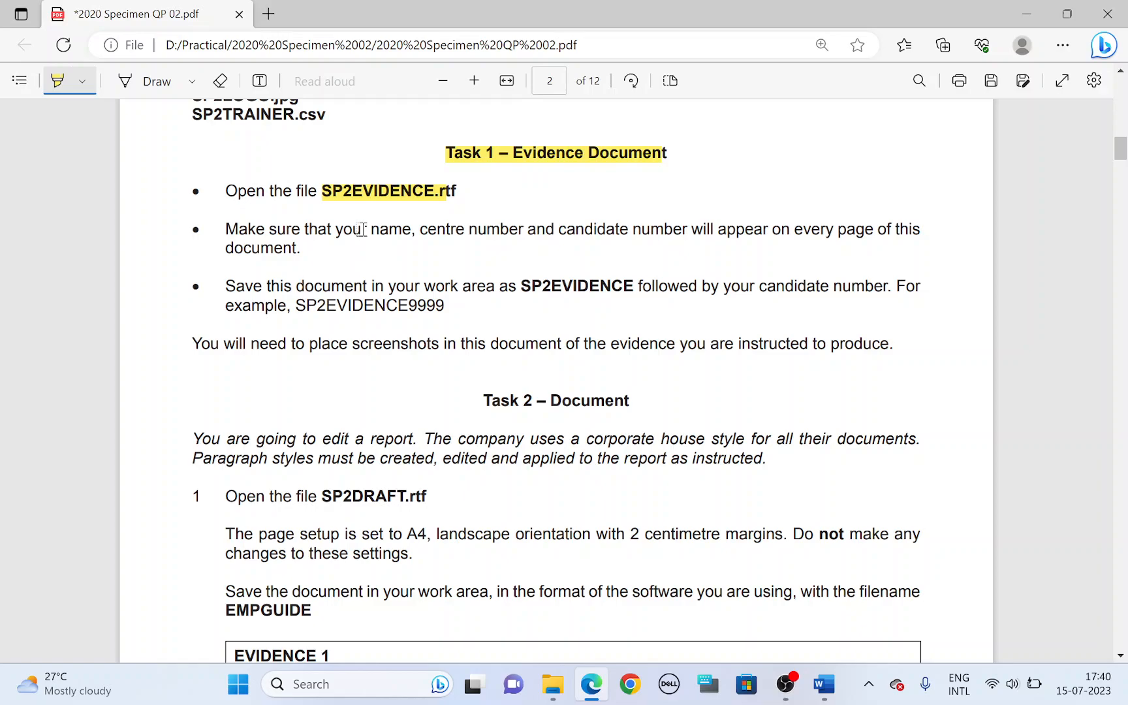
{"action": "left_click_drag", "start_coordinate": [364, 229], "coordinate": [685, 234]}
{"action": "left_click_drag", "start_coordinate": [799, 232], "coordinate": [866, 231]}
Step: In the SP2EVIDENCE Word document, insert a Blank header reading "Name Cent Number Cand Number" and return to the body text
{"action": "key", "text": "alt+Tab"}
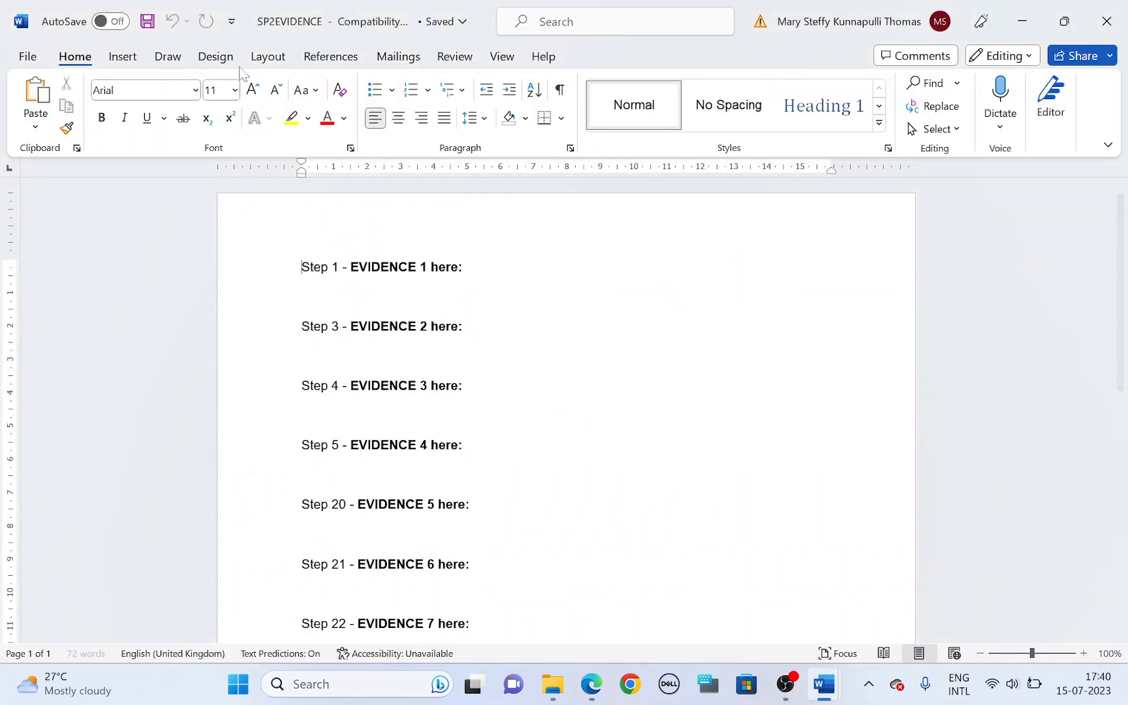
{"action": "left_click", "coordinate": [122, 56]}
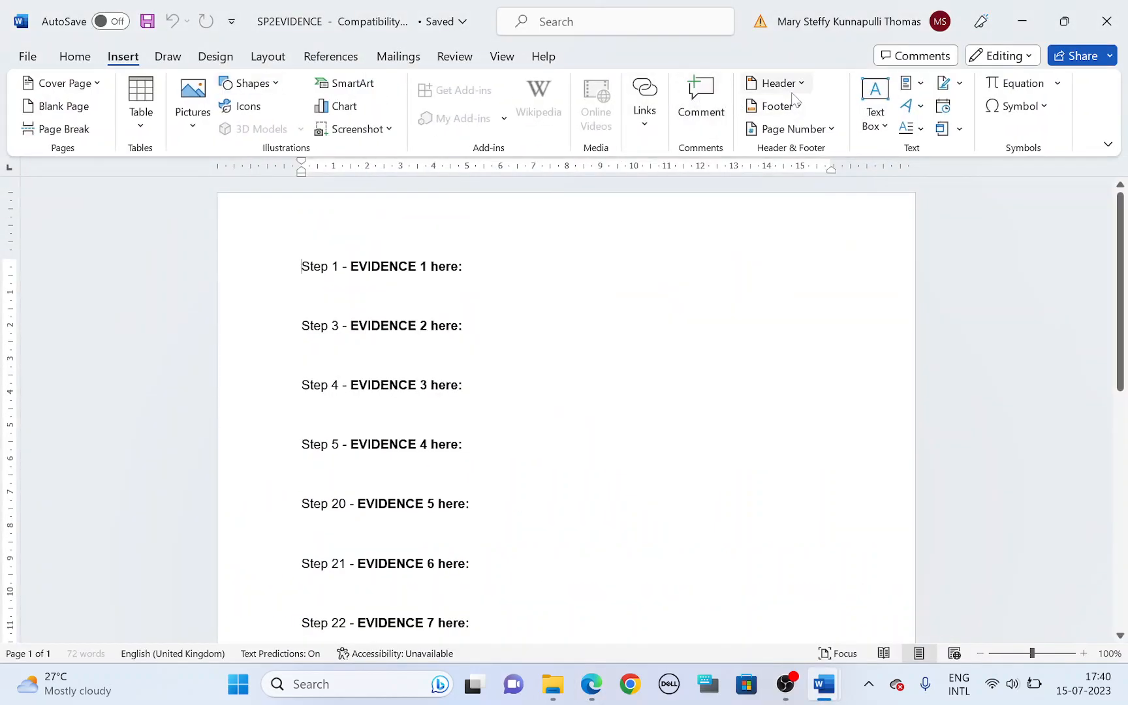
{"action": "left_click", "coordinate": [786, 84]}
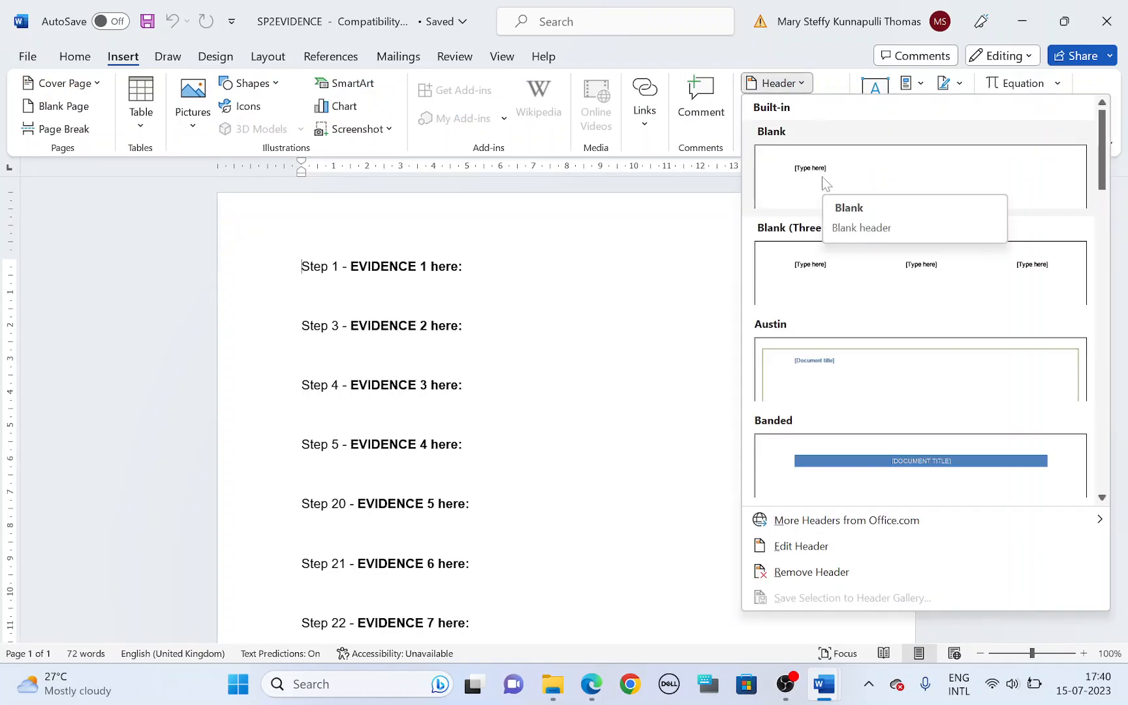
{"action": "left_click", "coordinate": [822, 177]}
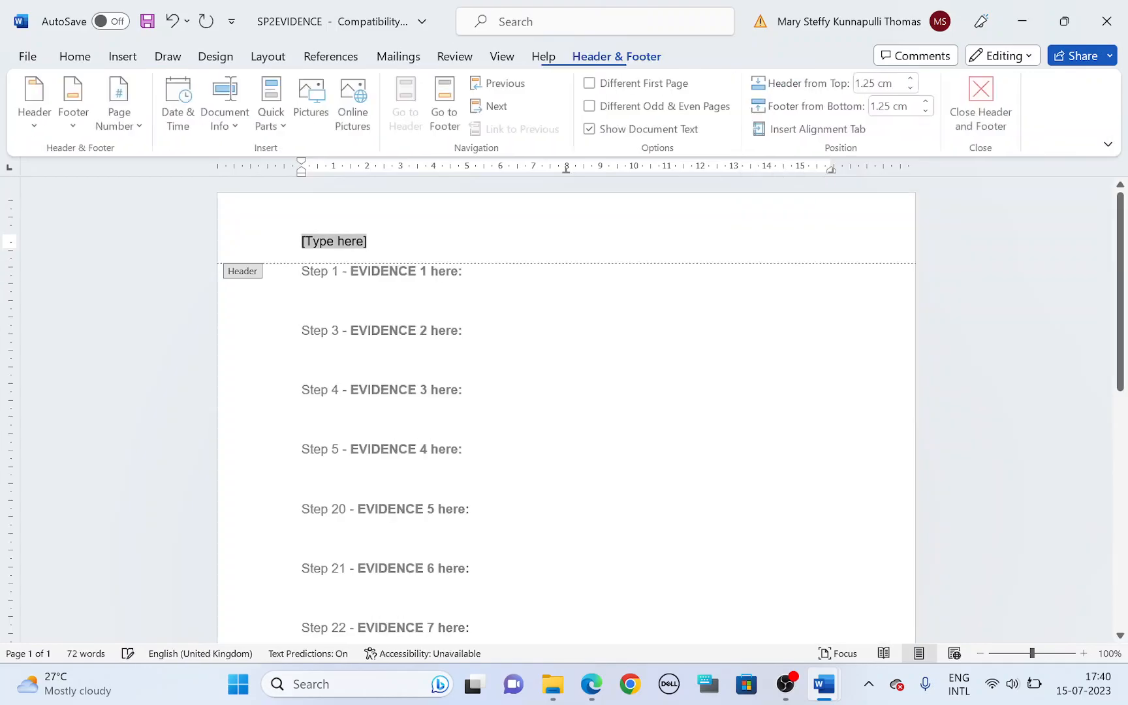
{"action": "type", "text": "Name Cent Number Cand Number"}
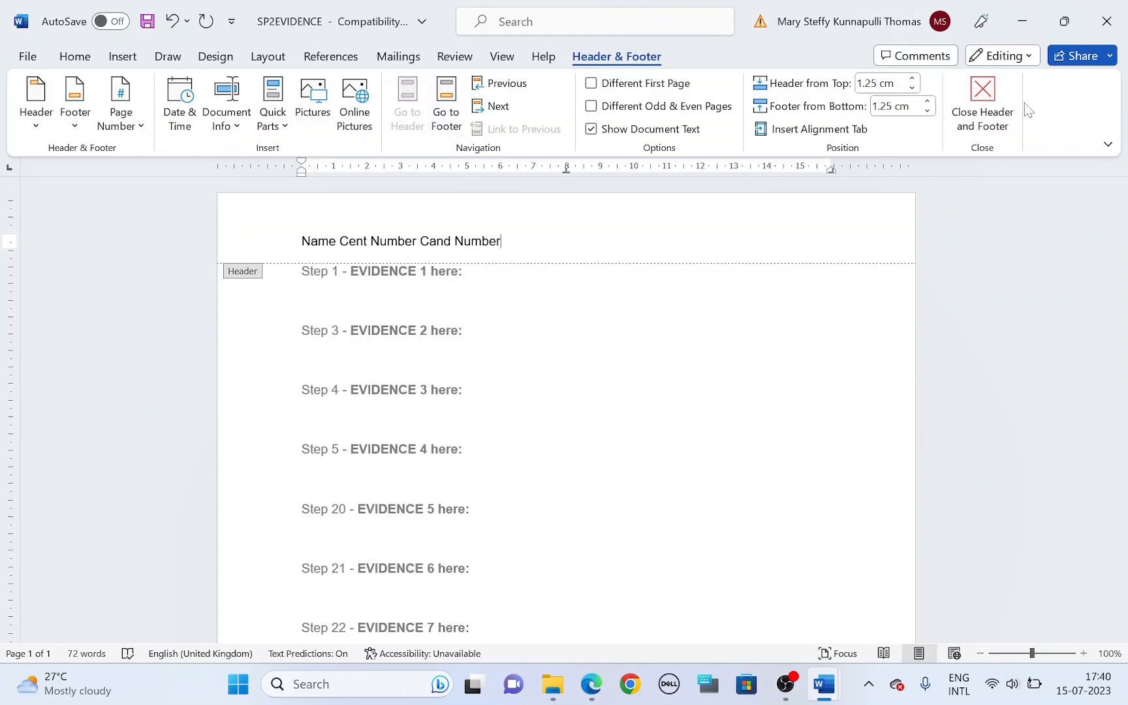
{"action": "left_click", "coordinate": [982, 98]}
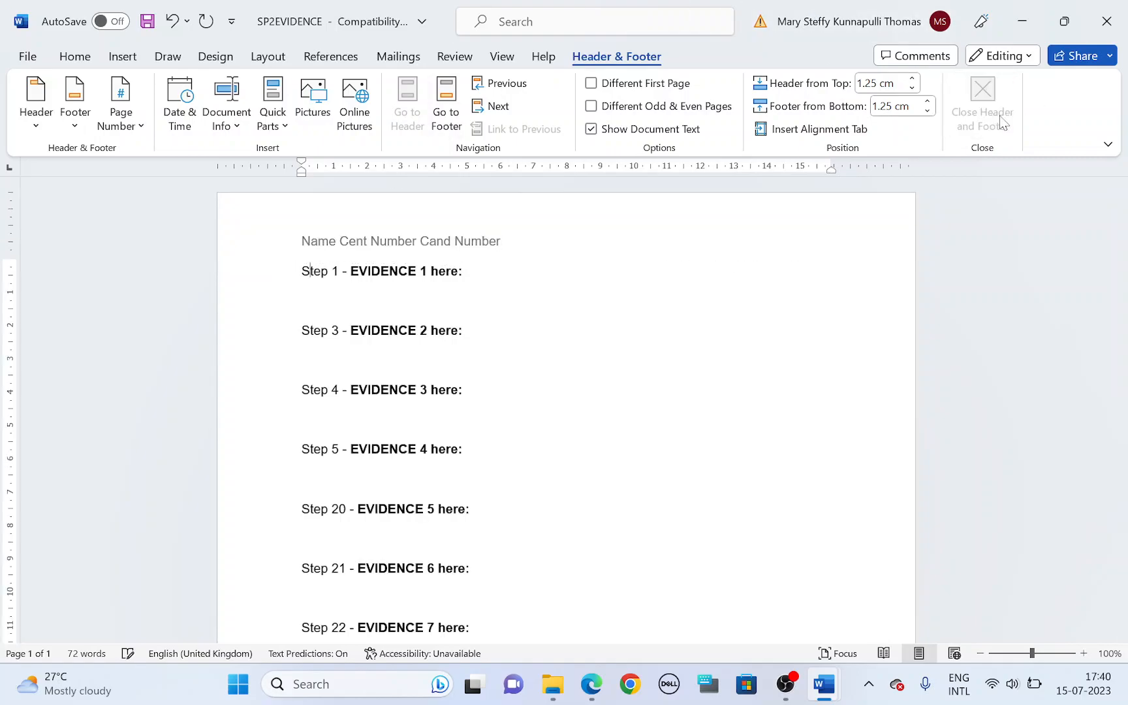
Step: Switch to the question paper in Edge and highlight "Save", "SP2EVIDENCE" and "candidate number" in the last Task 1 bullet
{"action": "key", "text": "alt+Tab"}
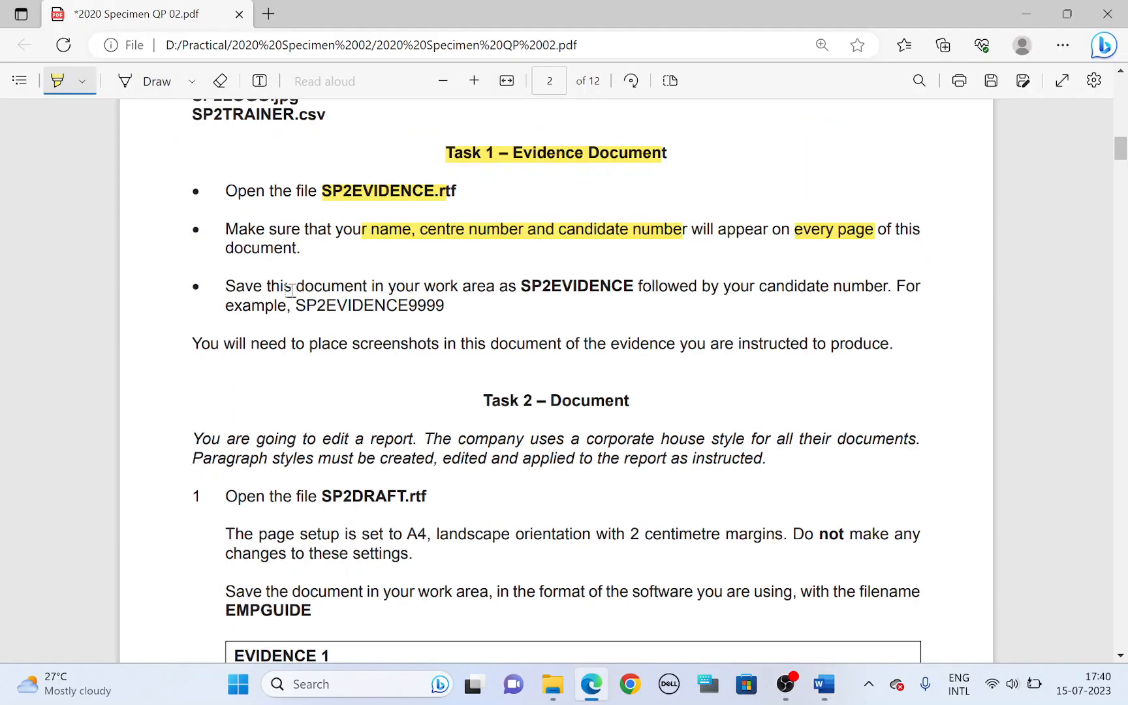
{"action": "left_click_drag", "start_coordinate": [227, 287], "coordinate": [262, 287]}
{"action": "left_click_drag", "start_coordinate": [519, 289], "coordinate": [634, 291]}
{"action": "left_click_drag", "start_coordinate": [758, 290], "coordinate": [882, 290]}
Step: Save the evidence document in the 2020 Specimen 02 folder as a Word Document named SP2EVIDENCECandNumber, accepting the format upgrade
{"action": "key", "text": "alt+Tab"}
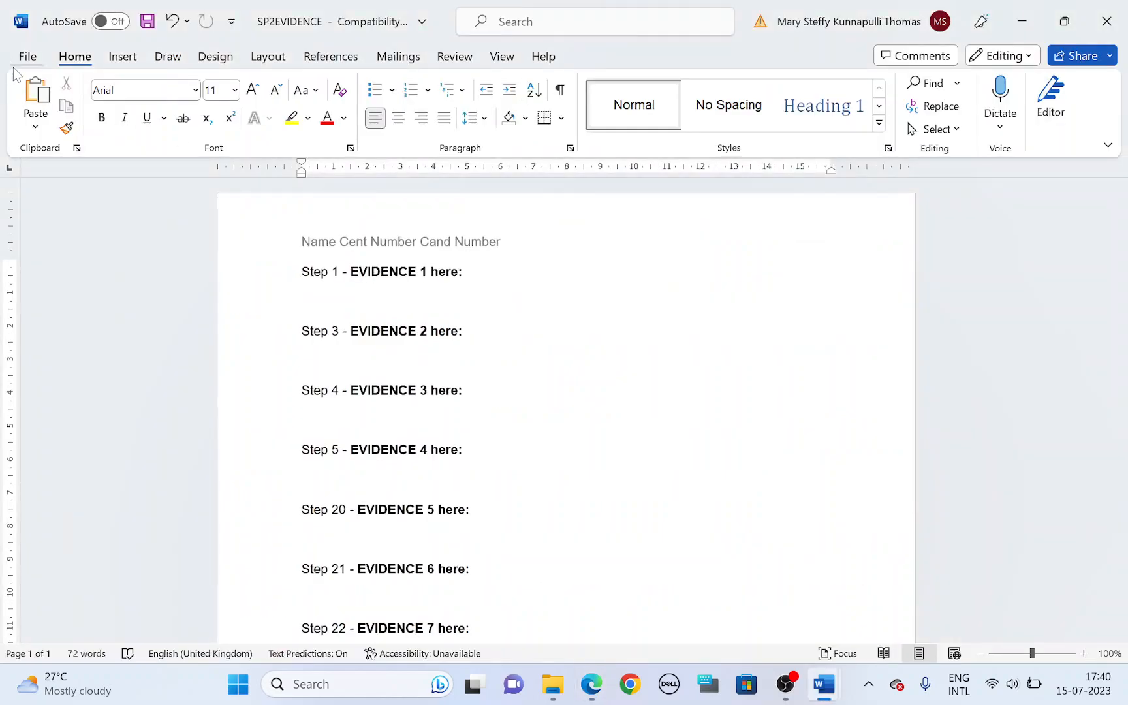
{"action": "left_click", "coordinate": [20, 58]}
{"action": "left_click", "coordinate": [65, 302]}
{"action": "left_click", "coordinate": [241, 370]}
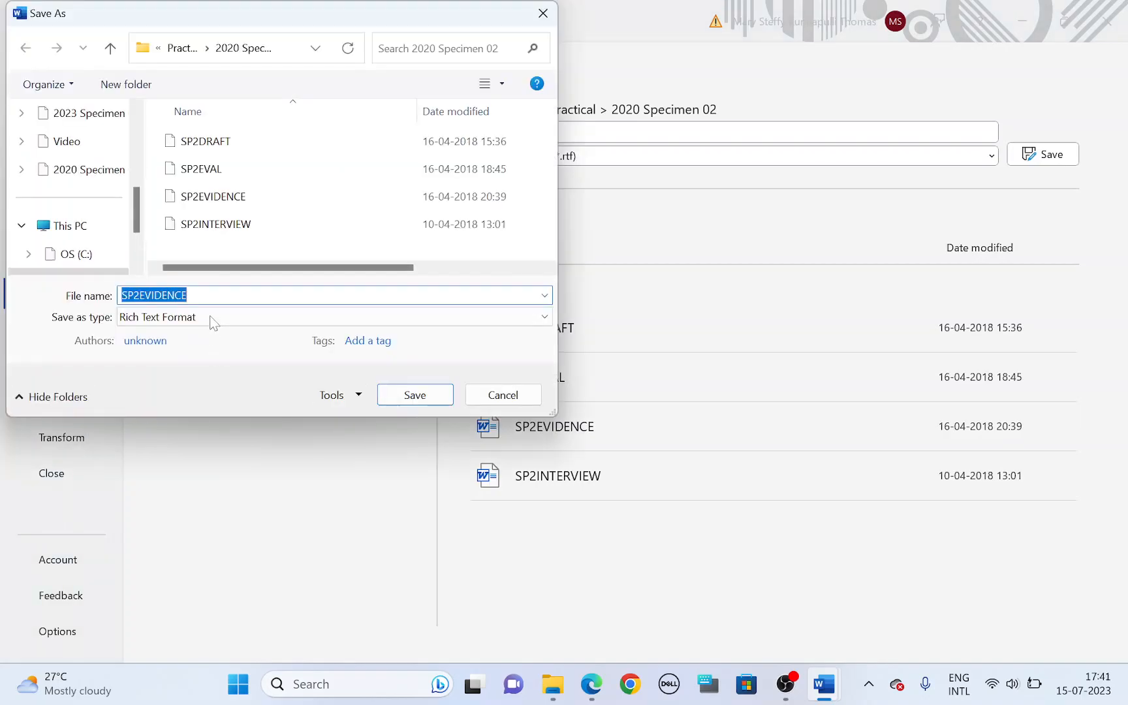
{"action": "left_click", "coordinate": [213, 316]}
{"action": "left_click", "coordinate": [213, 335]}
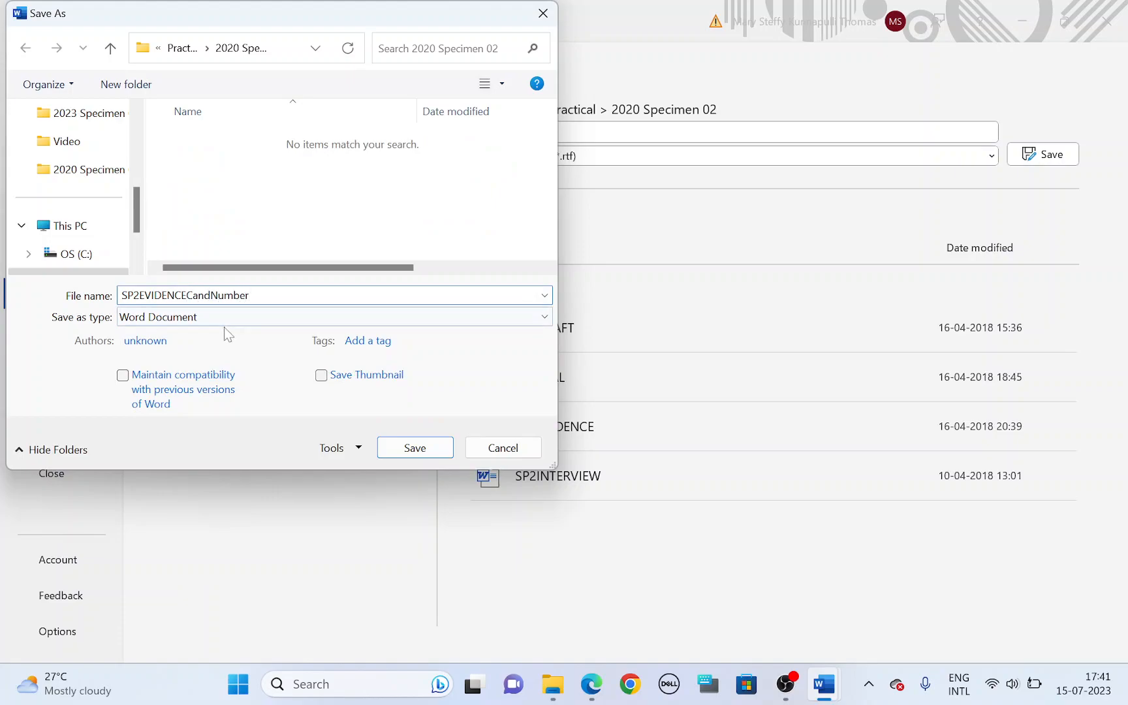
{"action": "left_click", "coordinate": [428, 457]}
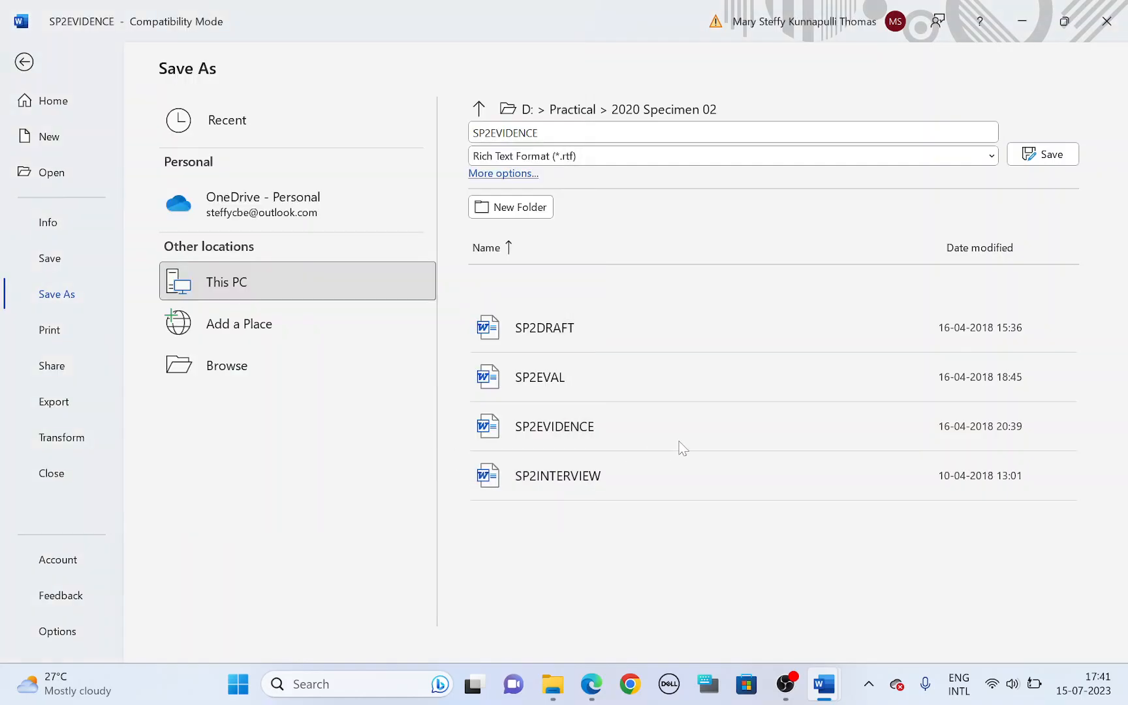
{"action": "left_click", "coordinate": [621, 382]}
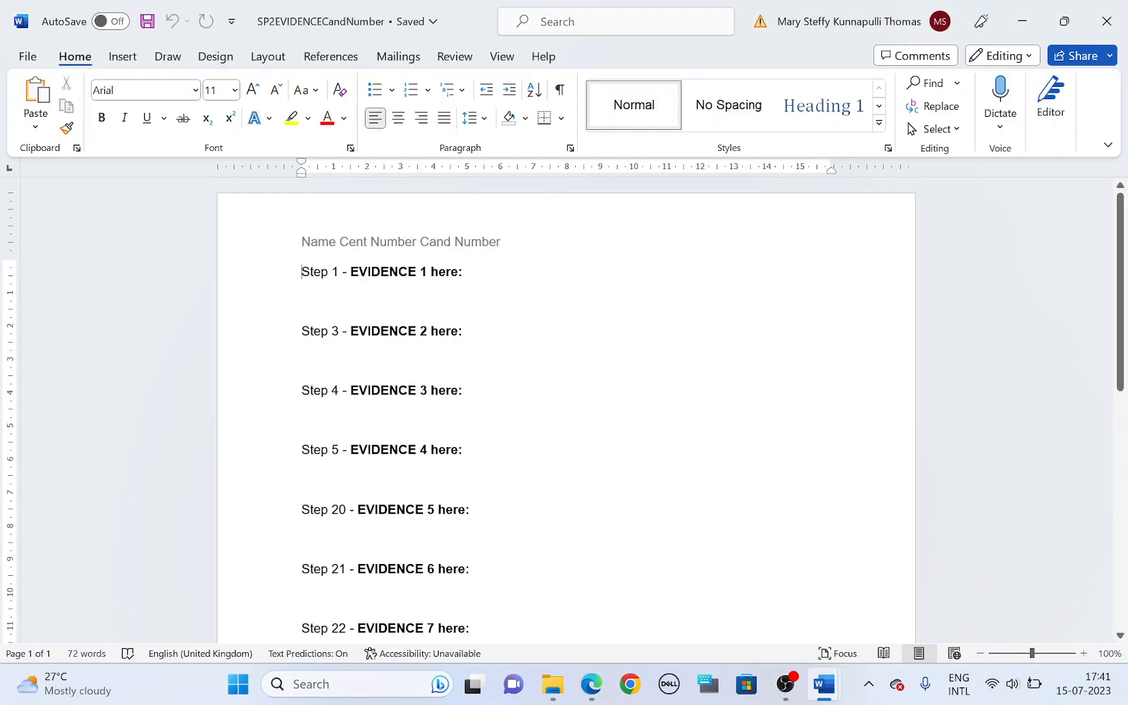
Step: Highlight the Task 2 heading and the file name SP2DRAFT.rtf in the question paper, and switch to the SP2DRAFT document in Word
{"action": "key", "text": "alt+Tab"}
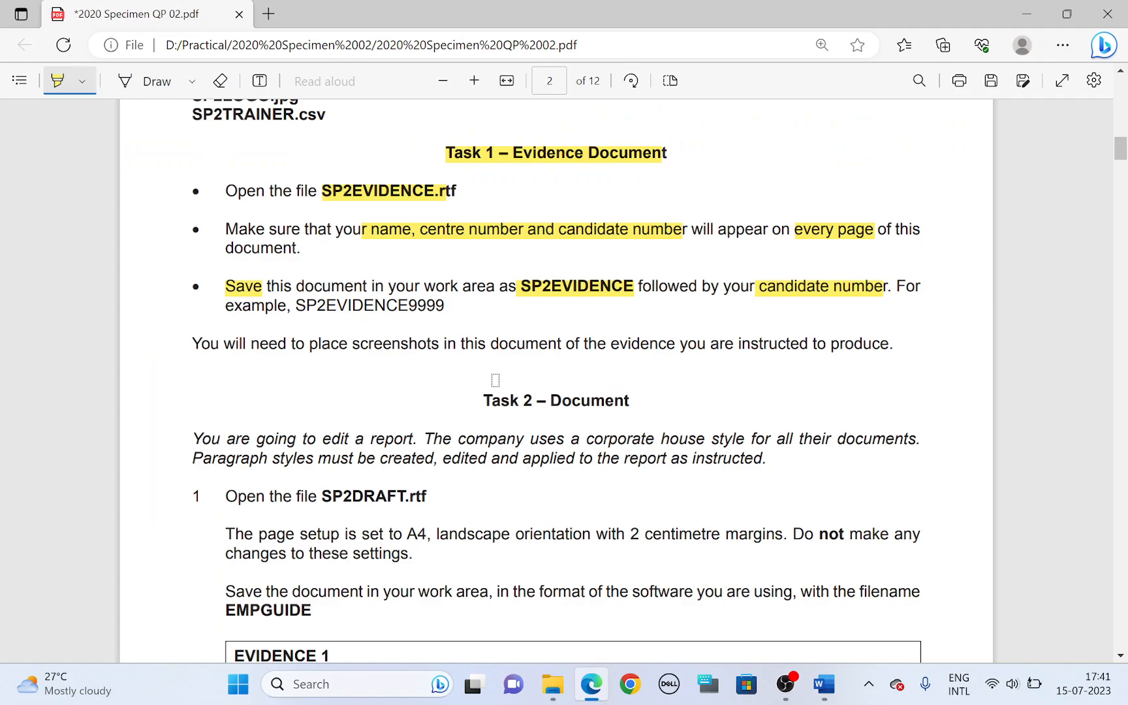
{"action": "scroll", "coordinate": [496, 380], "scroll_direction": "down", "scroll_amount": 3}
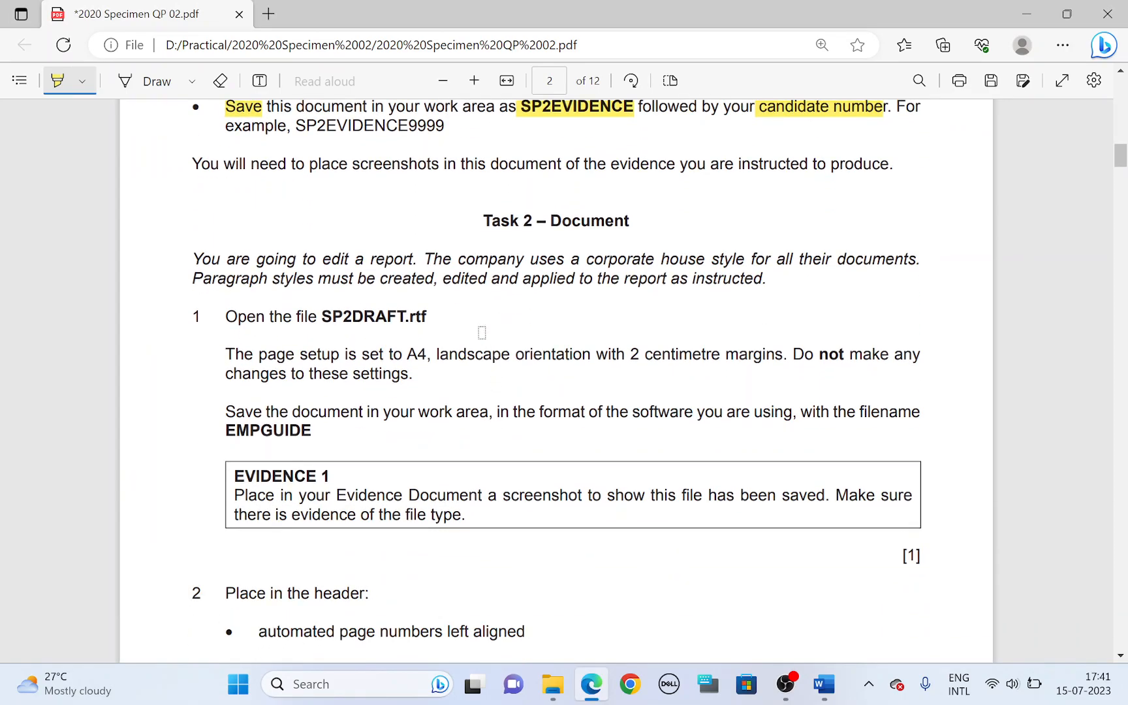
{"action": "left_click_drag", "start_coordinate": [481, 222], "coordinate": [630, 223]}
{"action": "scroll", "coordinate": [555, 243], "scroll_direction": "down", "scroll_amount": 2}
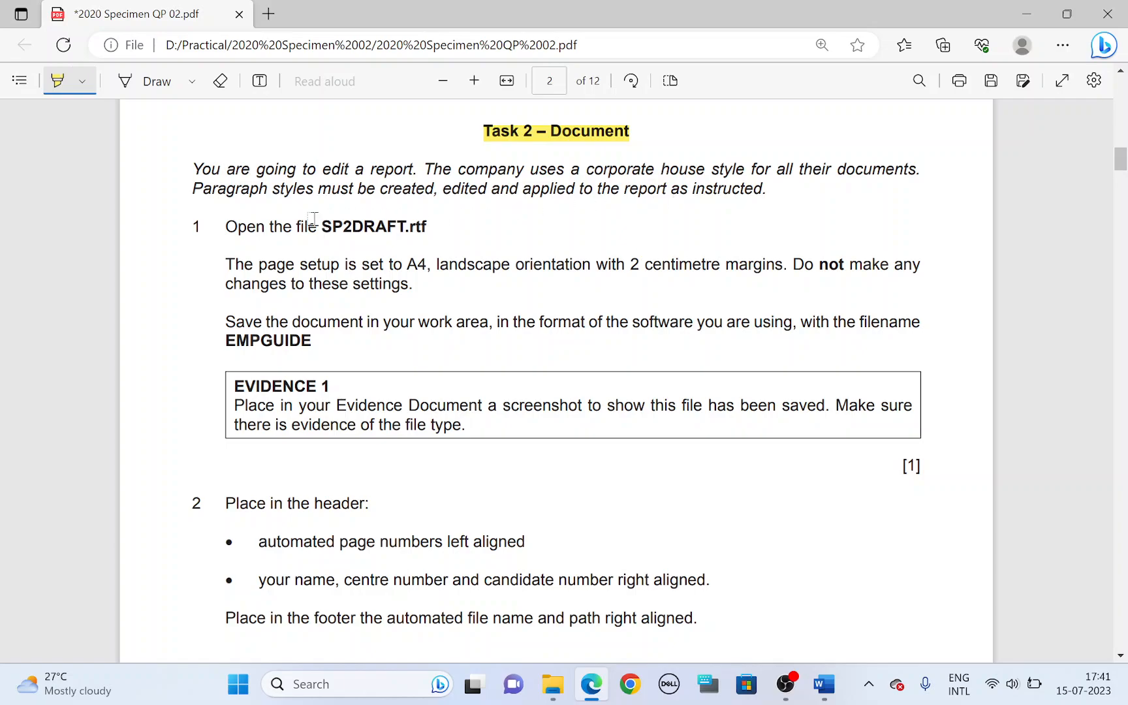
{"action": "left_click_drag", "start_coordinate": [320, 224], "coordinate": [412, 226]}
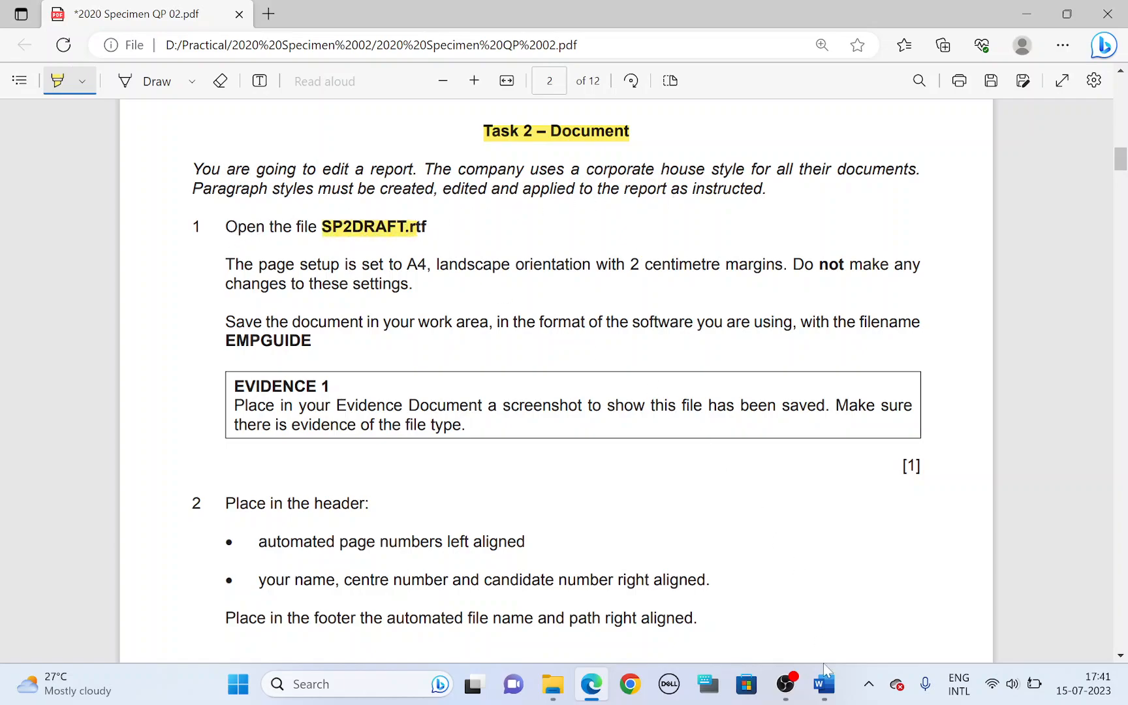
{"action": "mouse_move", "coordinate": [824, 682]}
{"action": "left_click", "coordinate": [772, 597]}
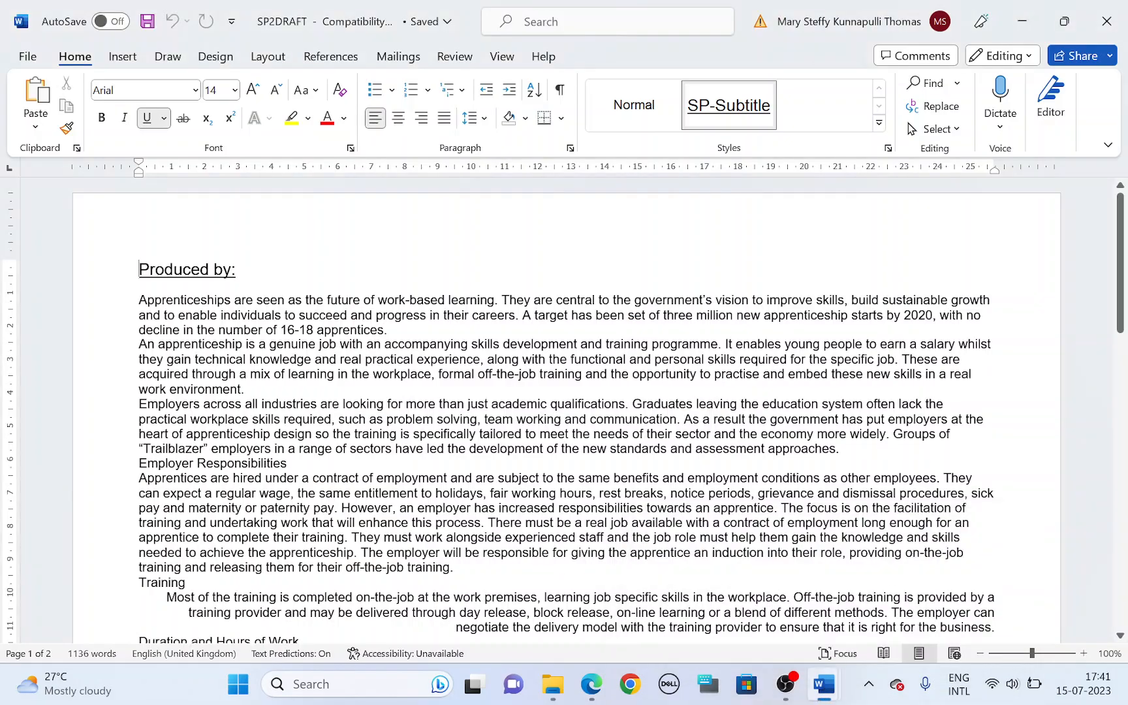
Step: Back in the question paper, highlight "is set to", "Do not", "Save", "work area" and the filename EMPGUIDE in step 1 of Task 2
{"action": "key", "text": "alt+Tab"}
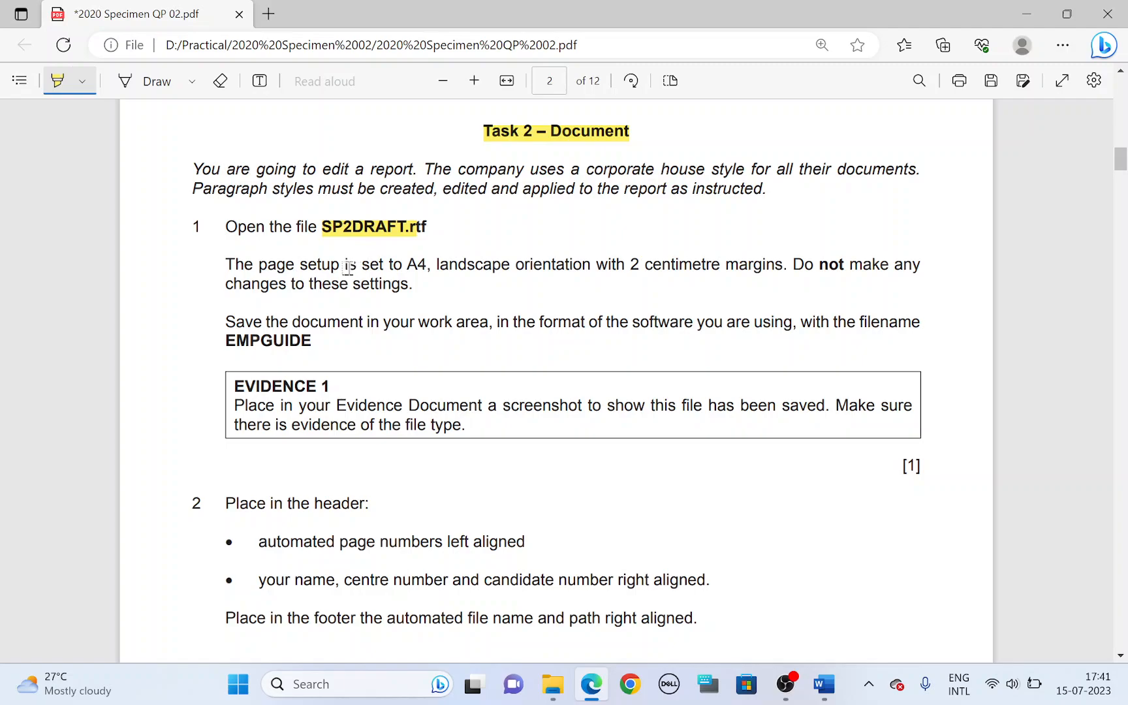
{"action": "left_click_drag", "start_coordinate": [345, 268], "coordinate": [396, 268]}
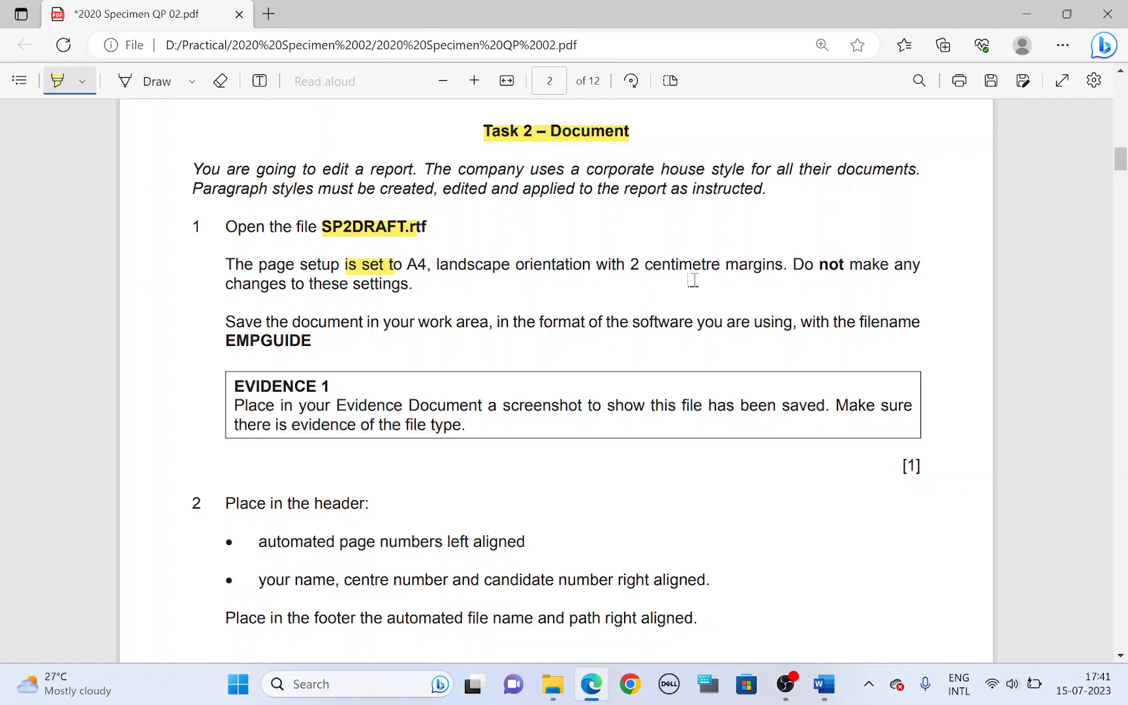
{"action": "left_click_drag", "start_coordinate": [793, 264], "coordinate": [845, 263]}
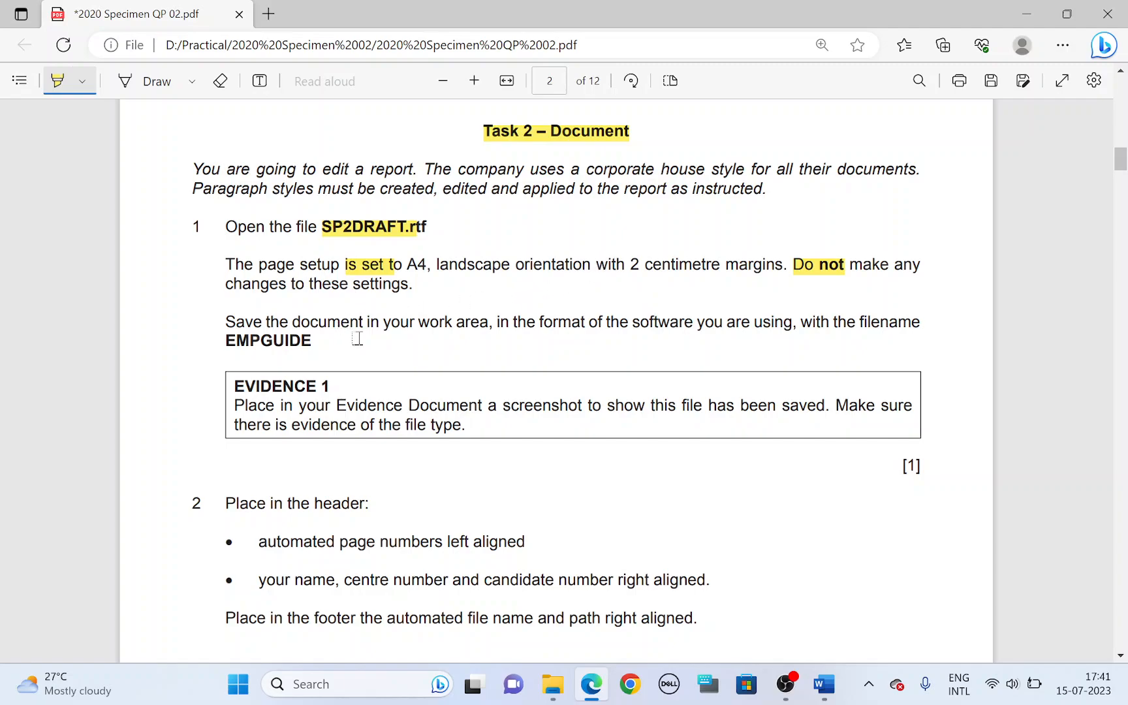
{"action": "left_click_drag", "start_coordinate": [226, 324], "coordinate": [255, 324]}
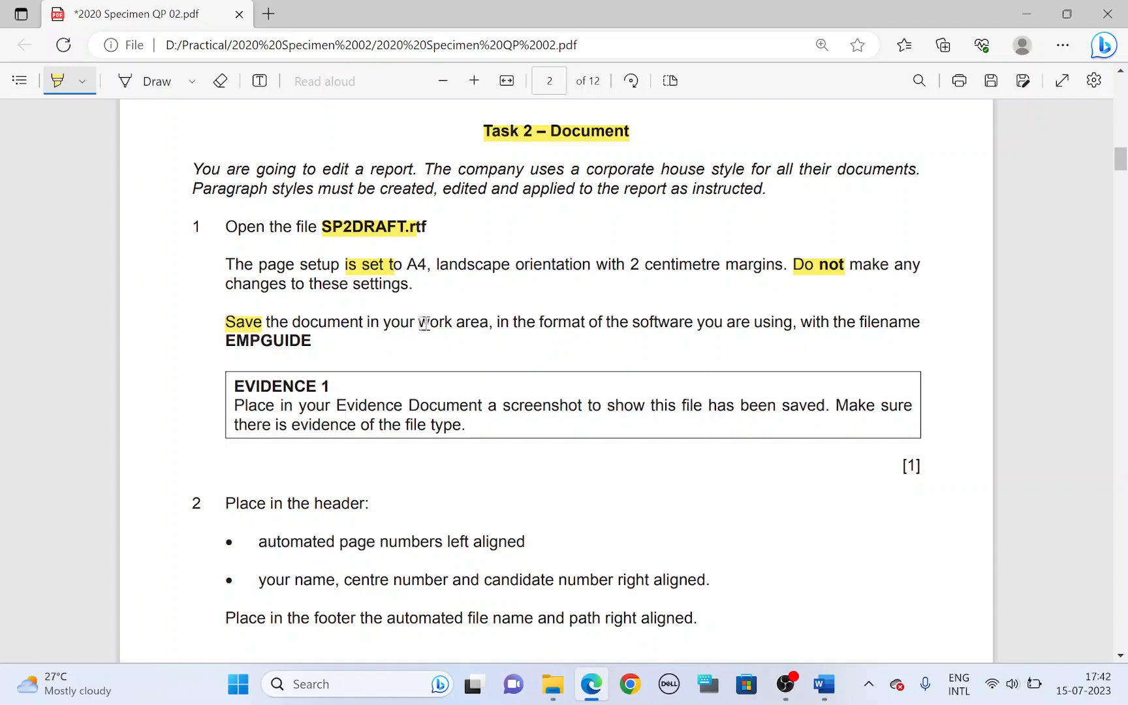
{"action": "left_click_drag", "start_coordinate": [420, 323], "coordinate": [490, 325]}
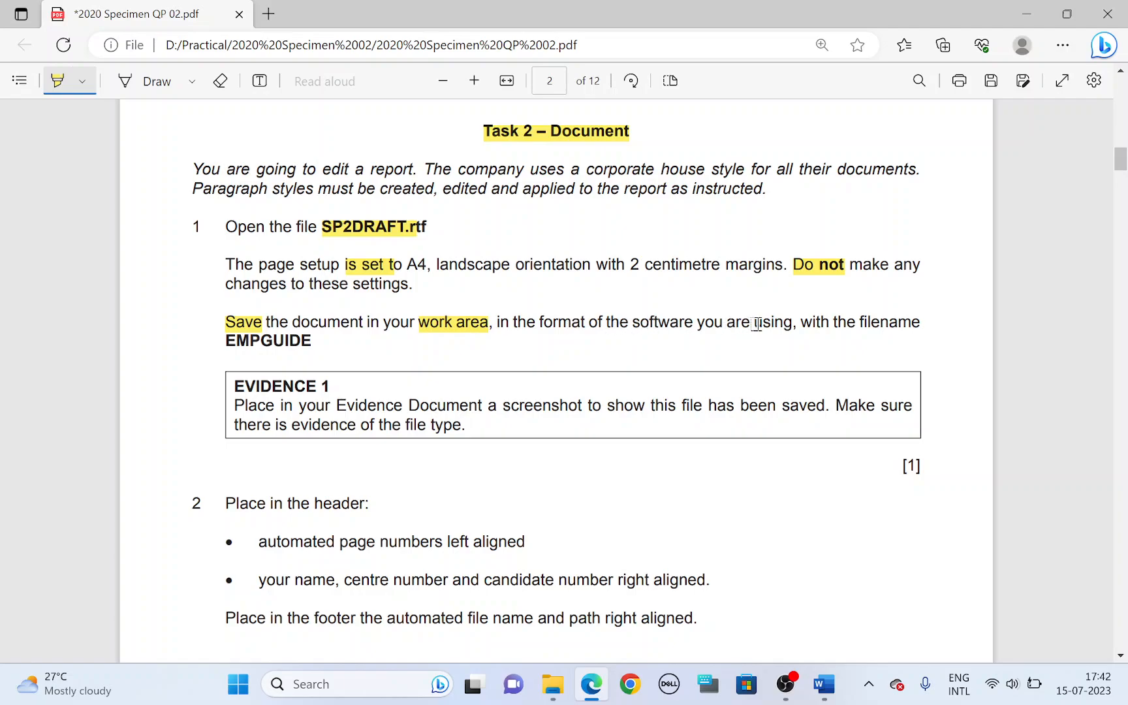
{"action": "left_click_drag", "start_coordinate": [225, 340], "coordinate": [311, 341]}
Step: Save the SP2DRAFT document in the 2020 Specimen 02 folder as a Word Document named EMPGUIDE, accepting the format upgrade
{"action": "key", "text": "alt+Tab"}
{"action": "left_click", "coordinate": [29, 56]}
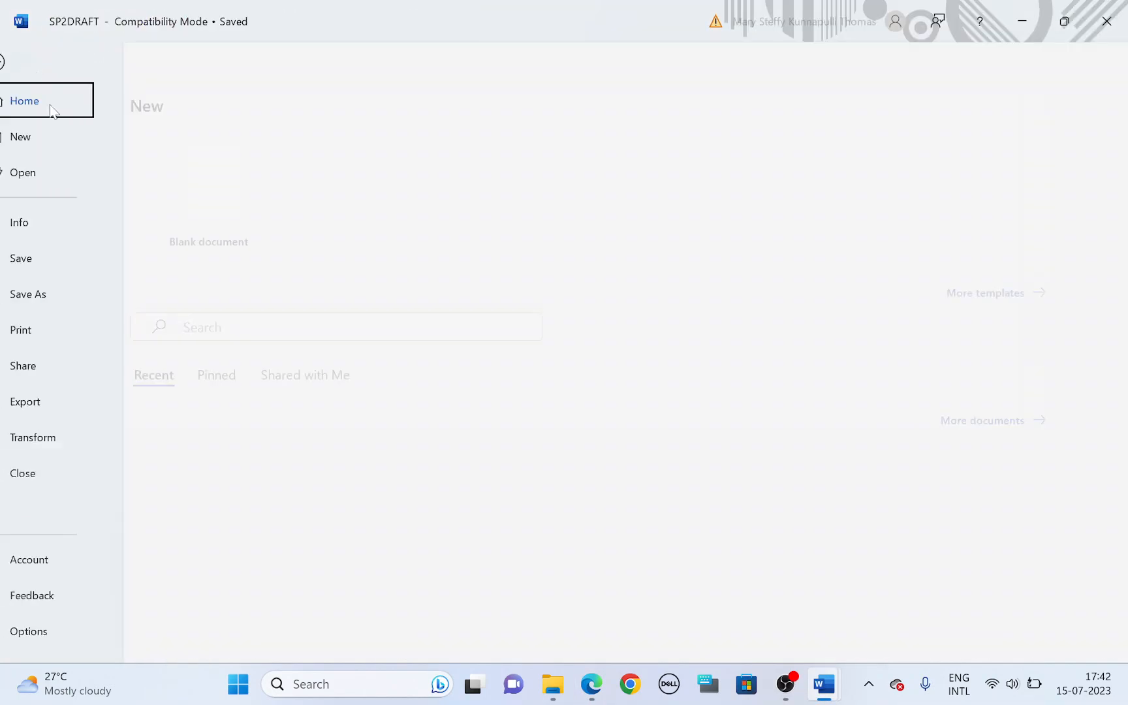
{"action": "left_click", "coordinate": [56, 294]}
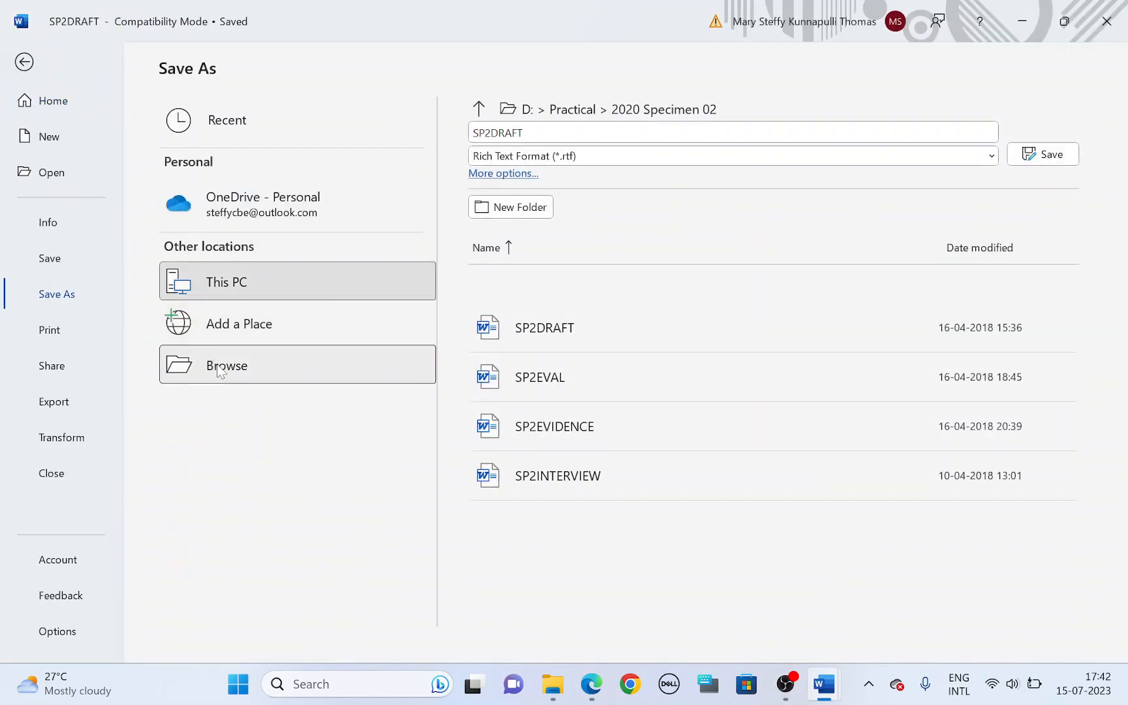
{"action": "left_click", "coordinate": [230, 355]}
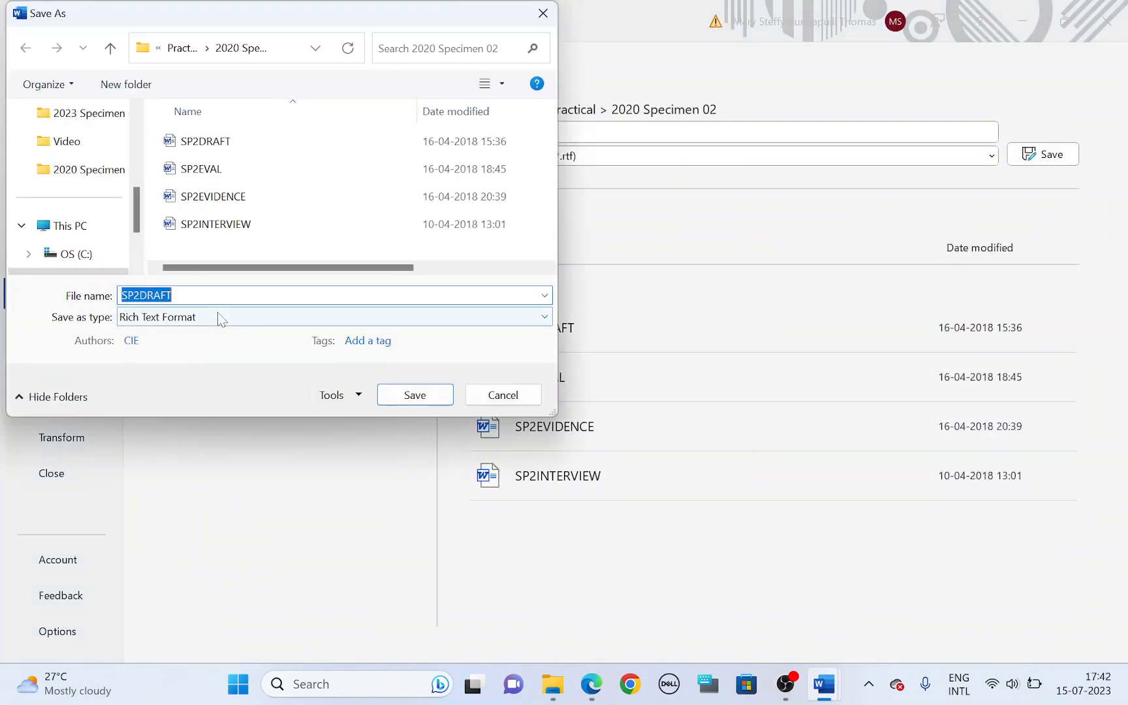
{"action": "left_click", "coordinate": [220, 317]}
{"action": "left_click", "coordinate": [218, 331]}
{"action": "left_click", "coordinate": [215, 296]}
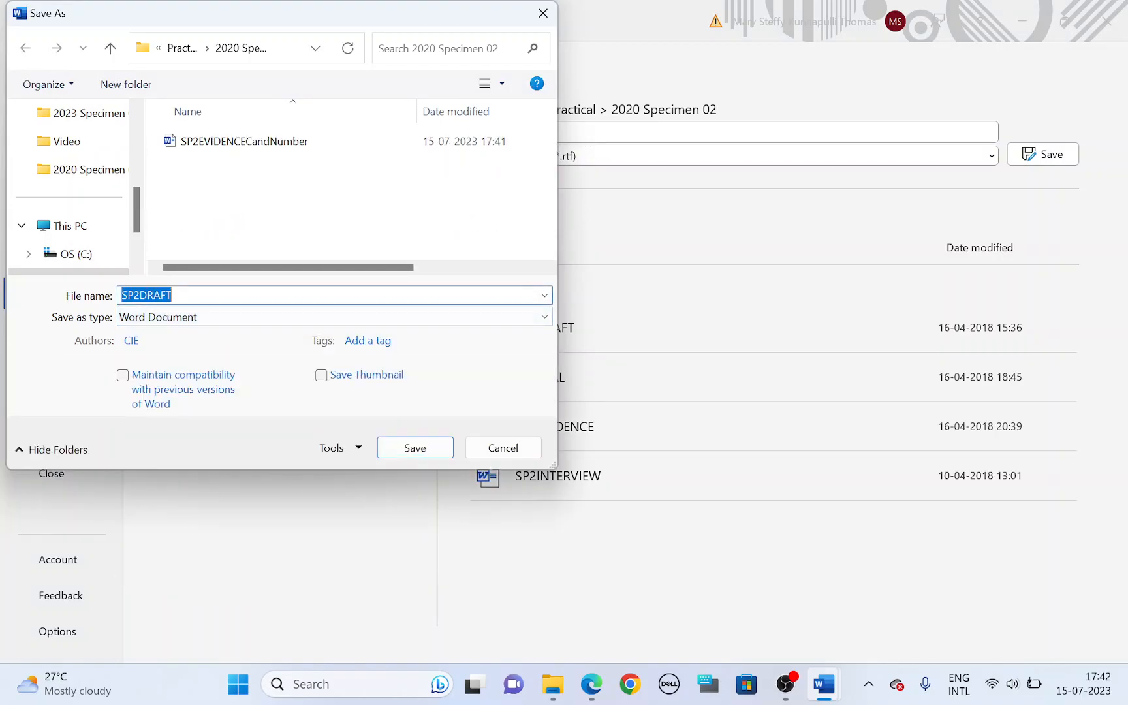
{"action": "type", "text": "EMPGUIDE"}
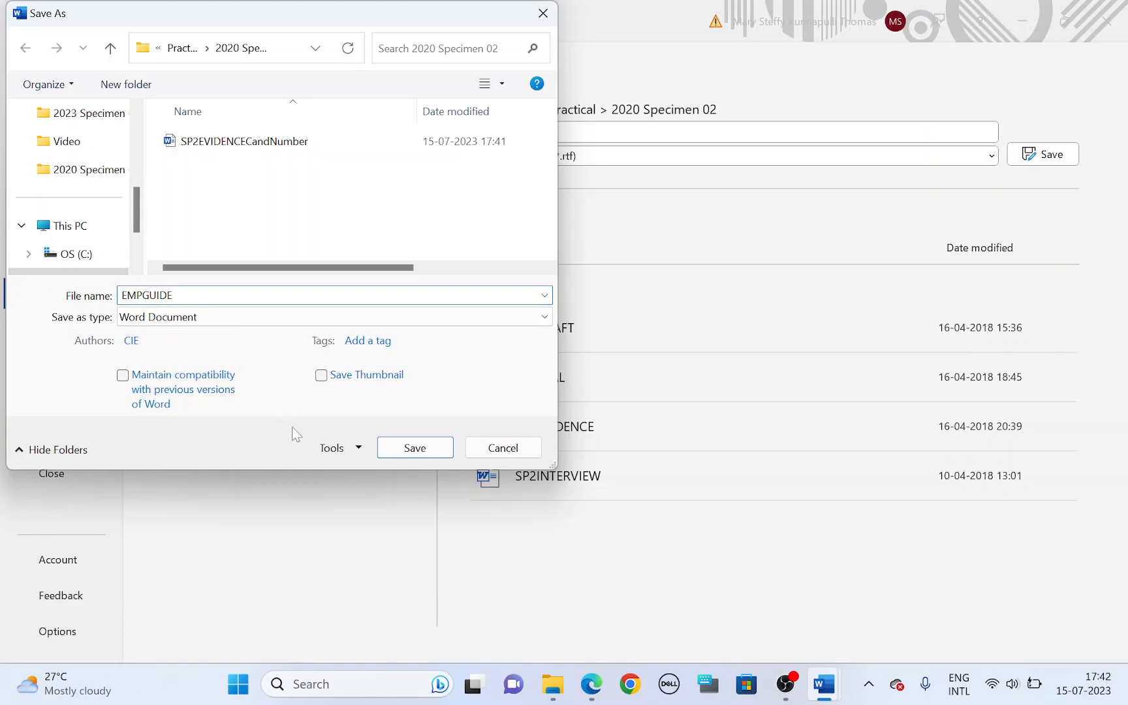
{"action": "left_click", "coordinate": [390, 450]}
{"action": "left_click", "coordinate": [622, 381]}
Step: In the question paper's EVIDENCE 1 box, highlight "screenshot", "file has been saved" and "file type"
{"action": "key", "text": "alt+Tab"}
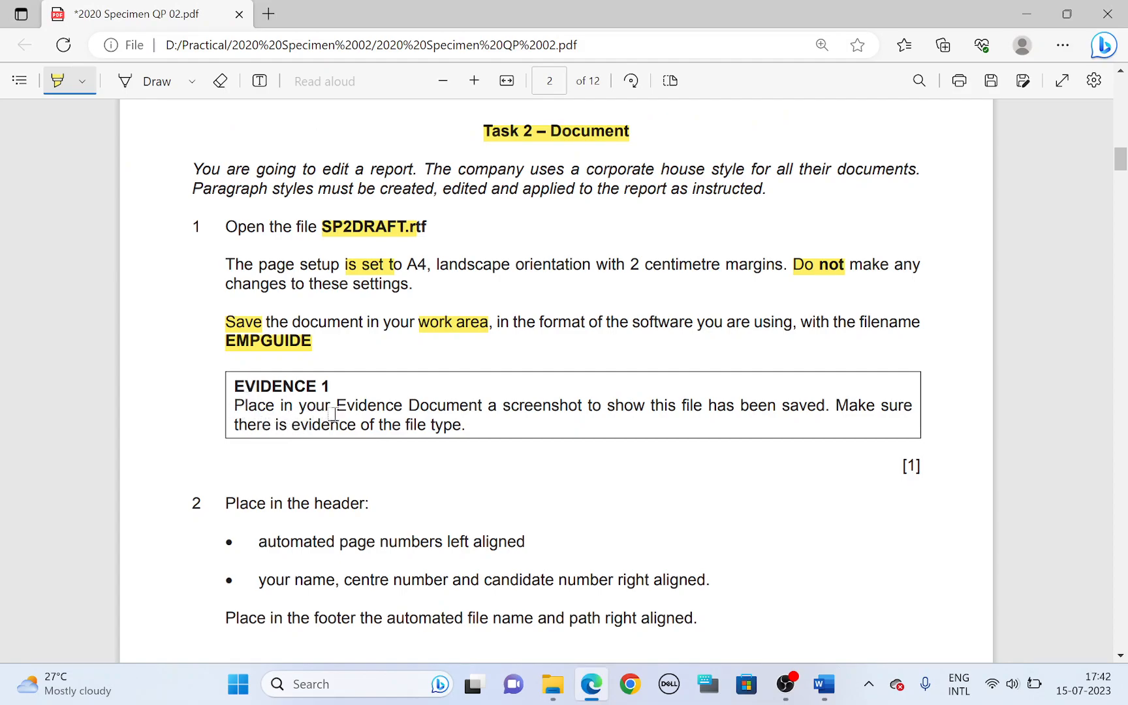
{"action": "left_click_drag", "start_coordinate": [504, 410], "coordinate": [588, 410]}
{"action": "left_click_drag", "start_coordinate": [692, 410], "coordinate": [816, 413]}
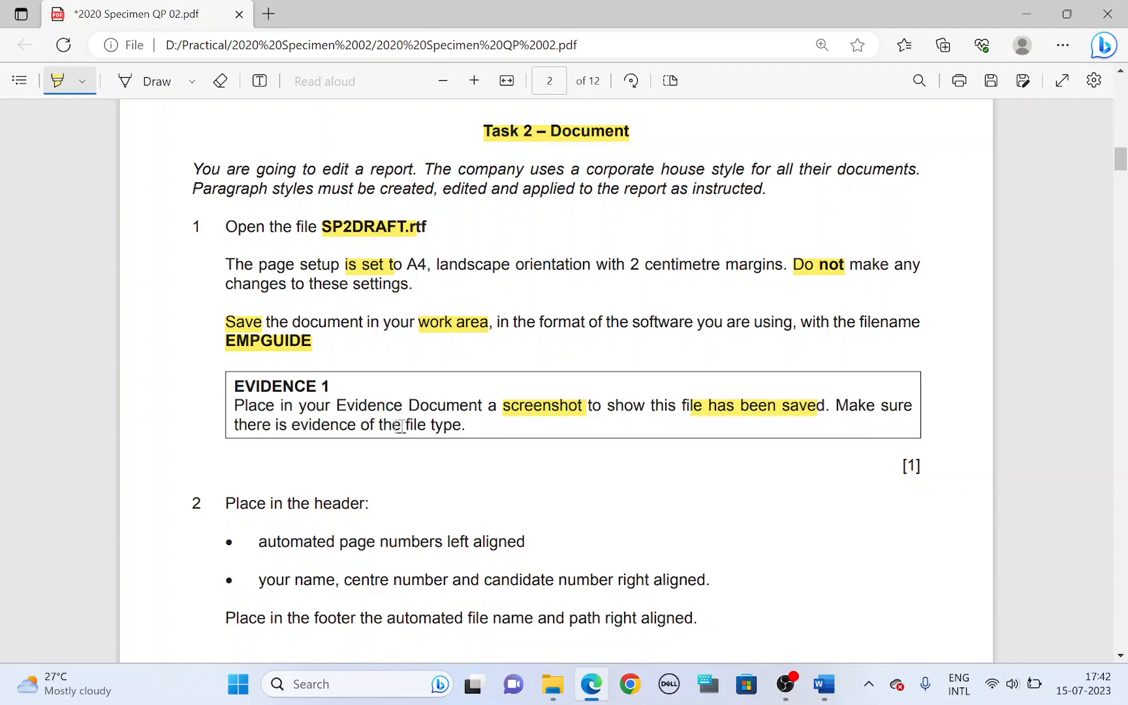
{"action": "left_click_drag", "start_coordinate": [409, 424], "coordinate": [465, 426]}
Step: Switch to the 2020 Specimen 02 folder in File Explorer and select the EMPGUIDE file
{"action": "mouse_move", "coordinate": [552, 684]}
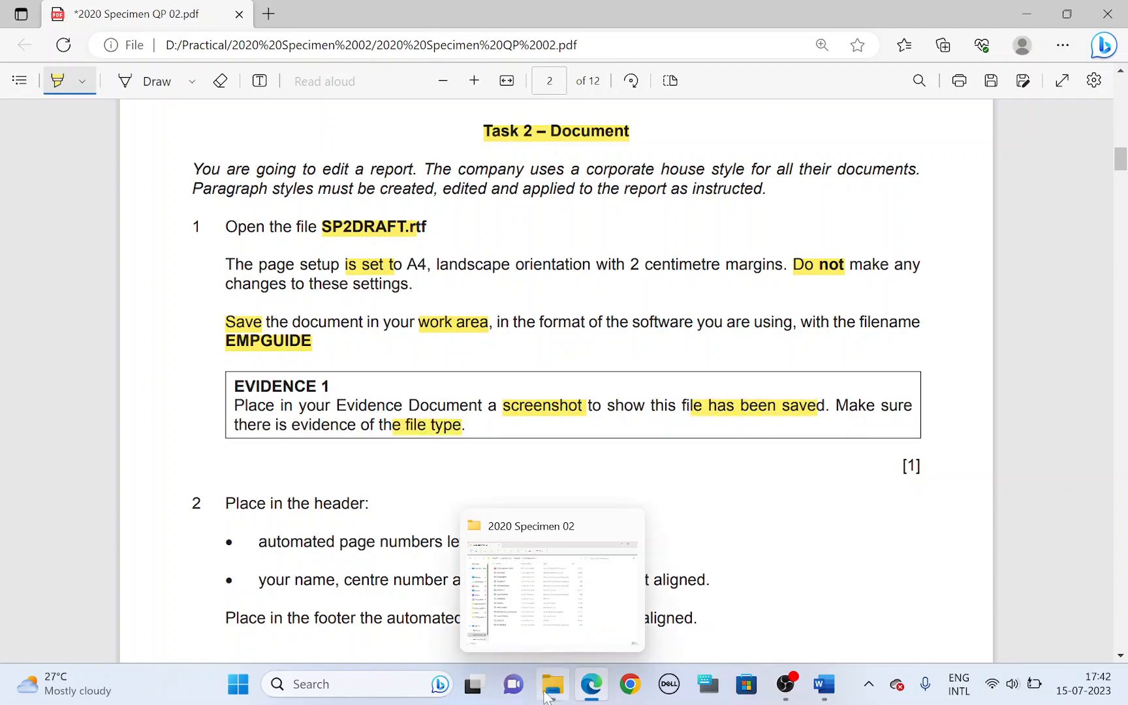
{"action": "left_click", "coordinate": [574, 620]}
{"action": "left_click", "coordinate": [283, 205]}
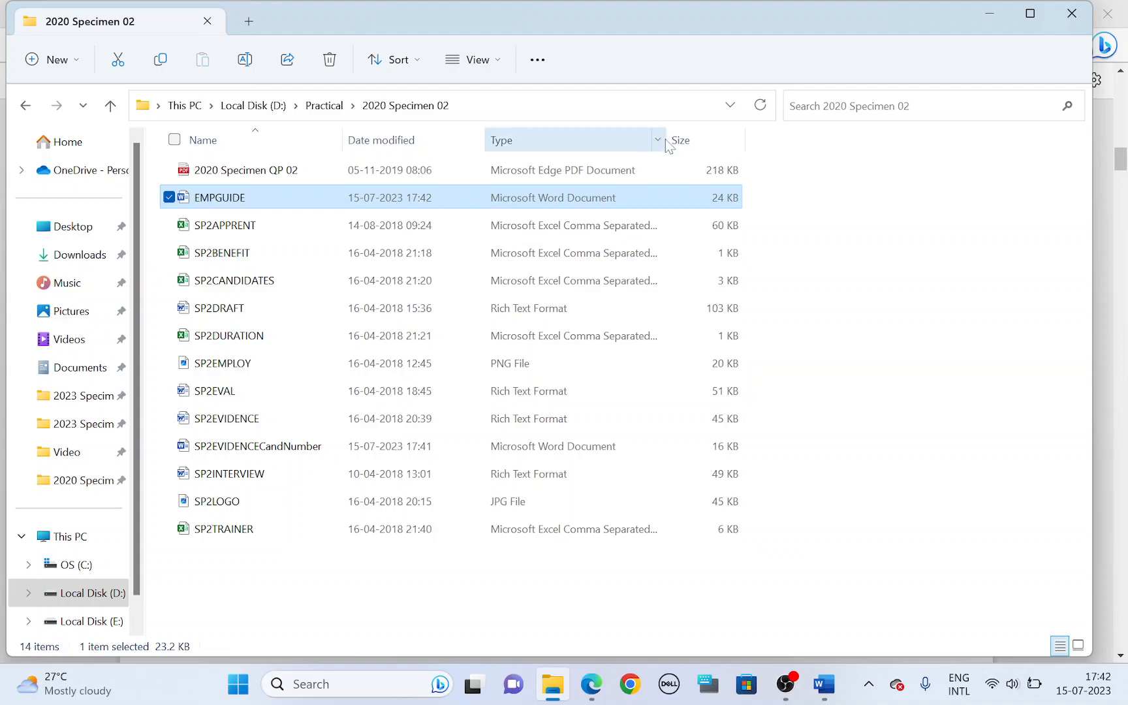
Step: Narrow the Type column in the folder listing, and paste the folder screenshot under EVIDENCE 1 in the SP2EVIDENCECandNumber document
{"action": "mouse_move", "coordinate": [670, 140]}
{"action": "left_mouse_down"}
{"action": "mouse_move", "coordinate": [612, 141]}
{"action": "mouse_move", "coordinate": [656, 141]}
{"action": "left_mouse_up"}
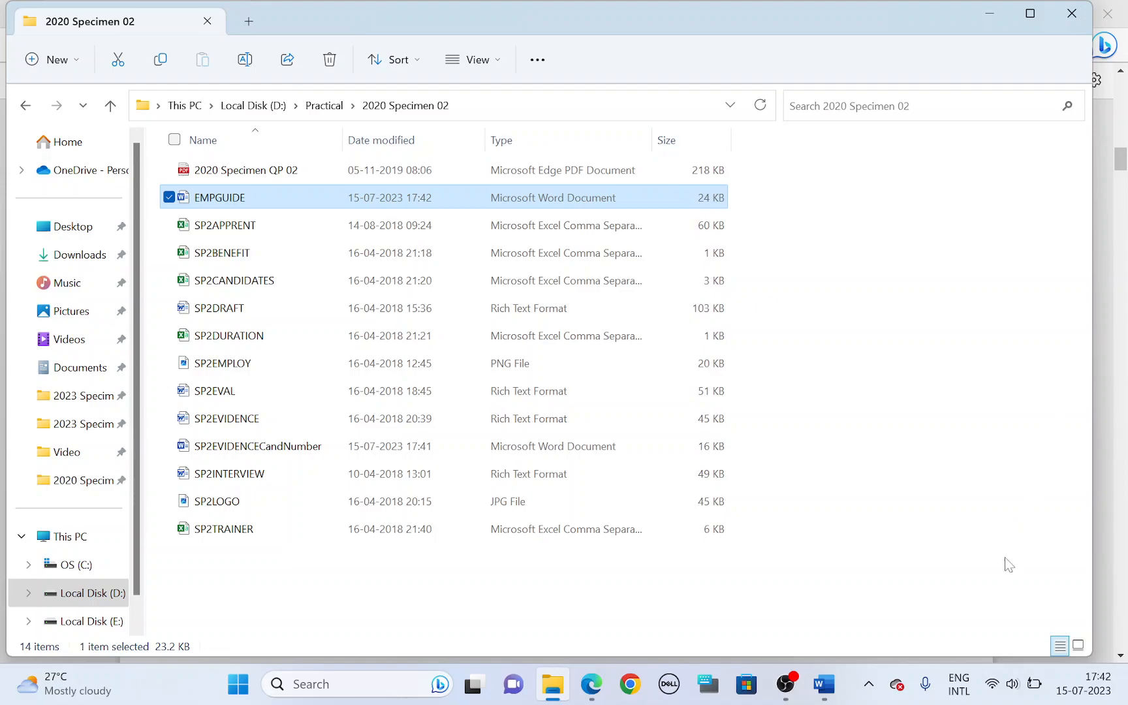
{"action": "mouse_move", "coordinate": [824, 684]}
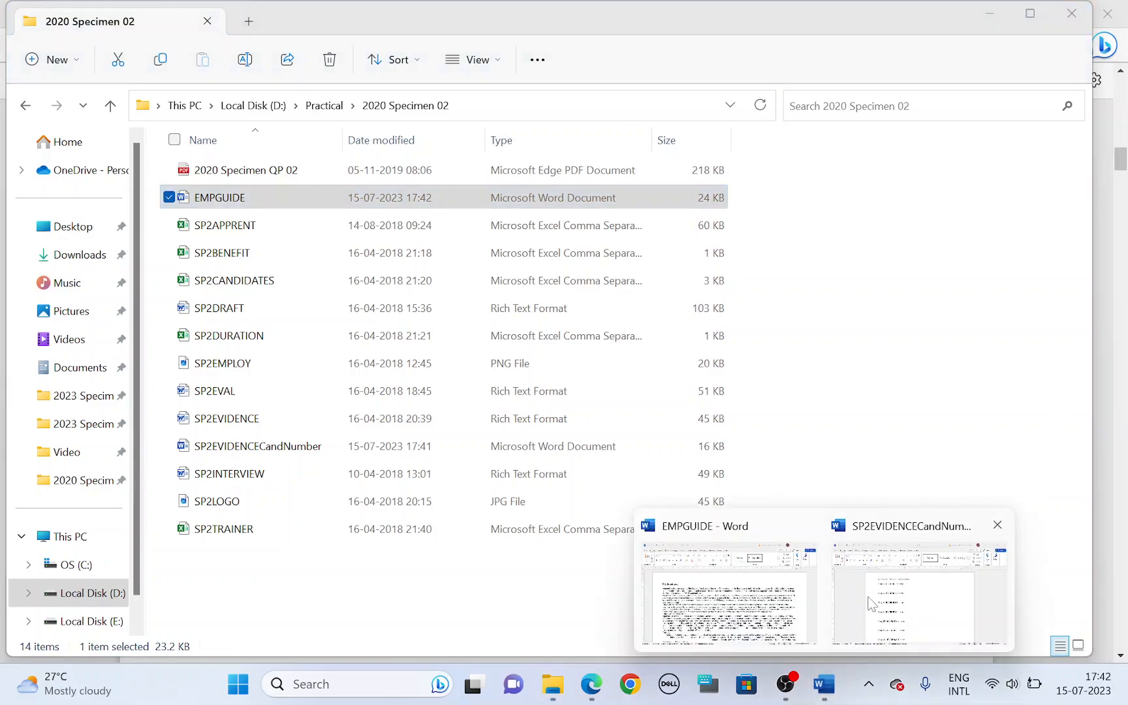
{"action": "left_click", "coordinate": [872, 606]}
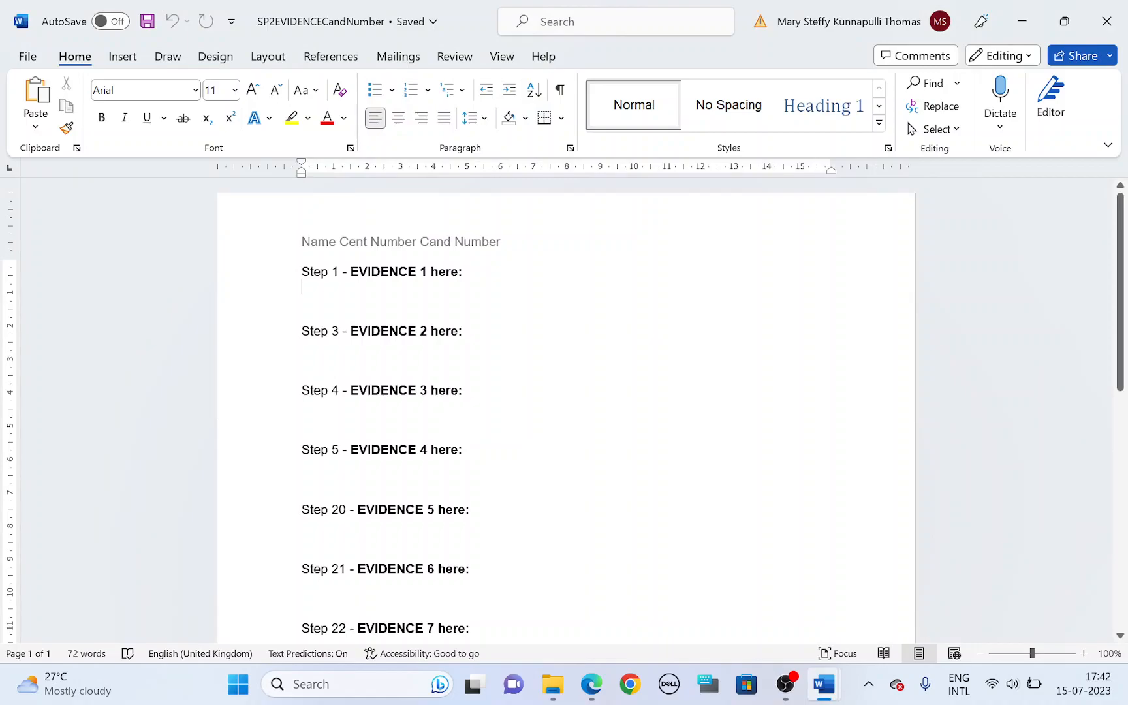
{"action": "key", "text": "ctrl+v"}
Step: Crop the pasted EVIDENCE 1 screenshot to the folder path and the file list with its name, date, type and size columns
{"action": "right_click", "coordinate": [428, 333]}
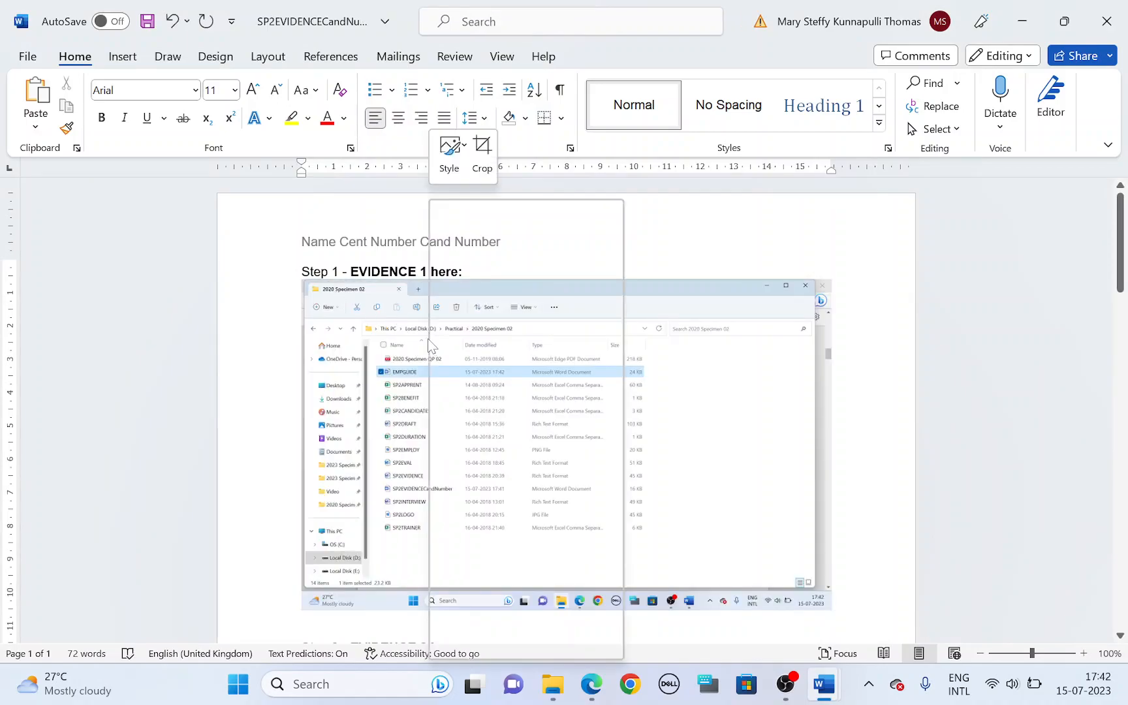
{"action": "key", "text": "Escape"}
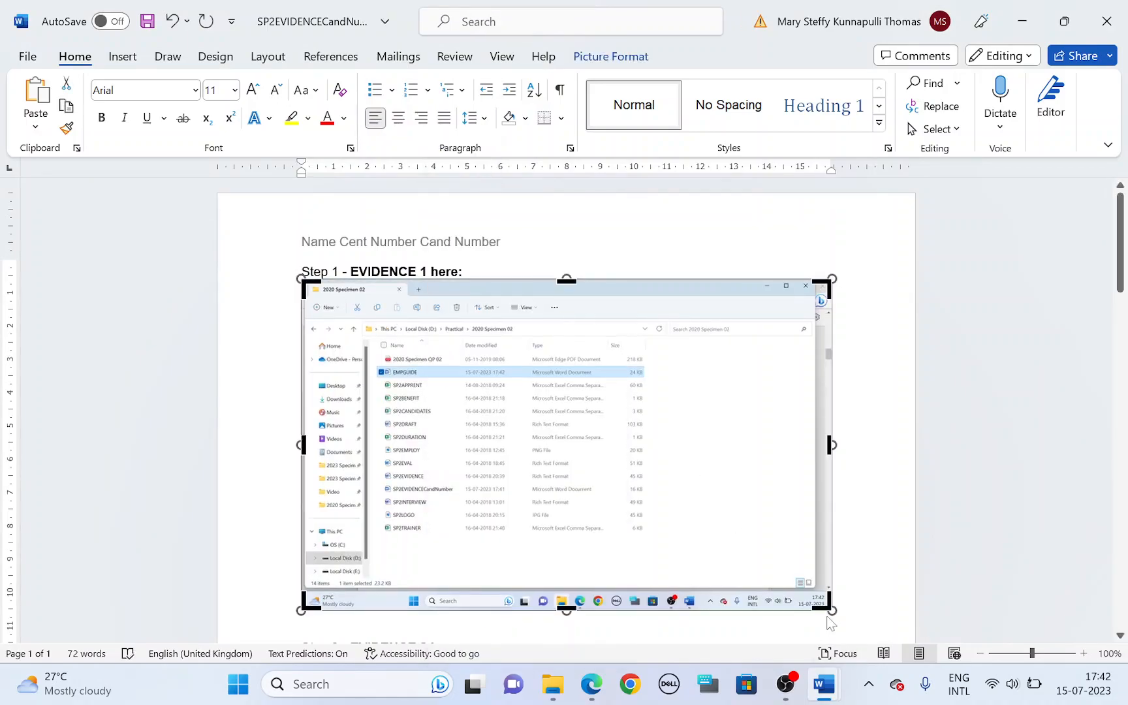
{"action": "left_click_drag", "start_coordinate": [824, 605], "coordinate": [657, 542]}
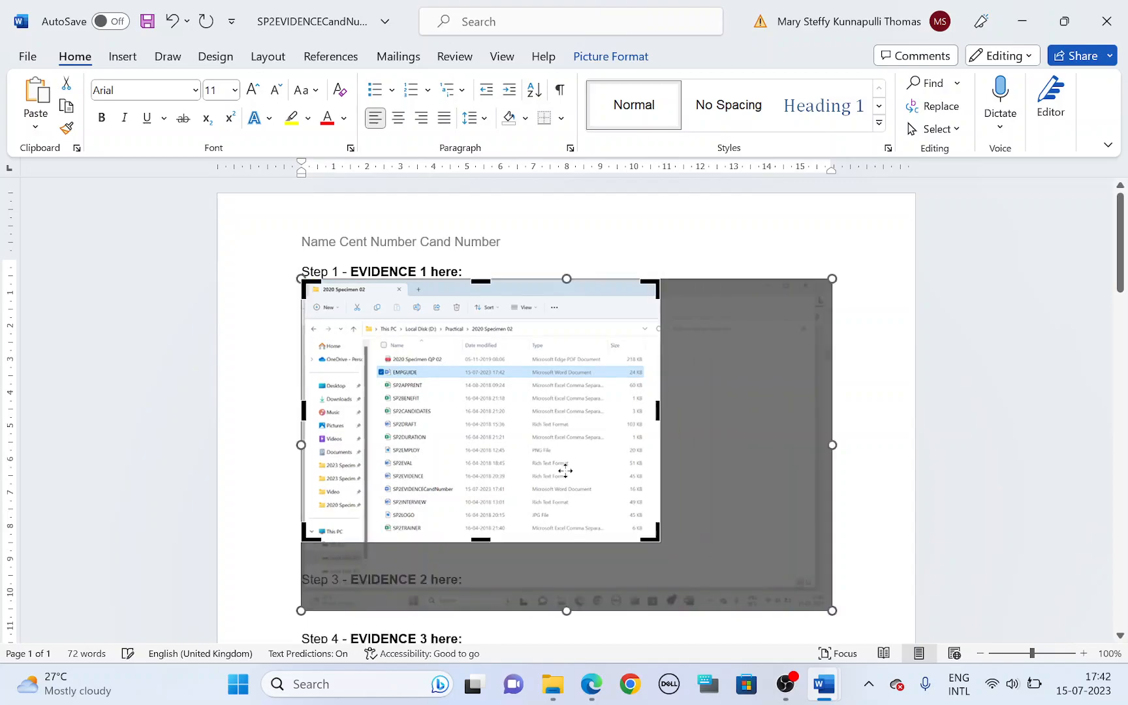
{"action": "left_click_drag", "start_coordinate": [307, 281], "coordinate": [370, 323]}
{"action": "key", "text": "ctrl+z"}
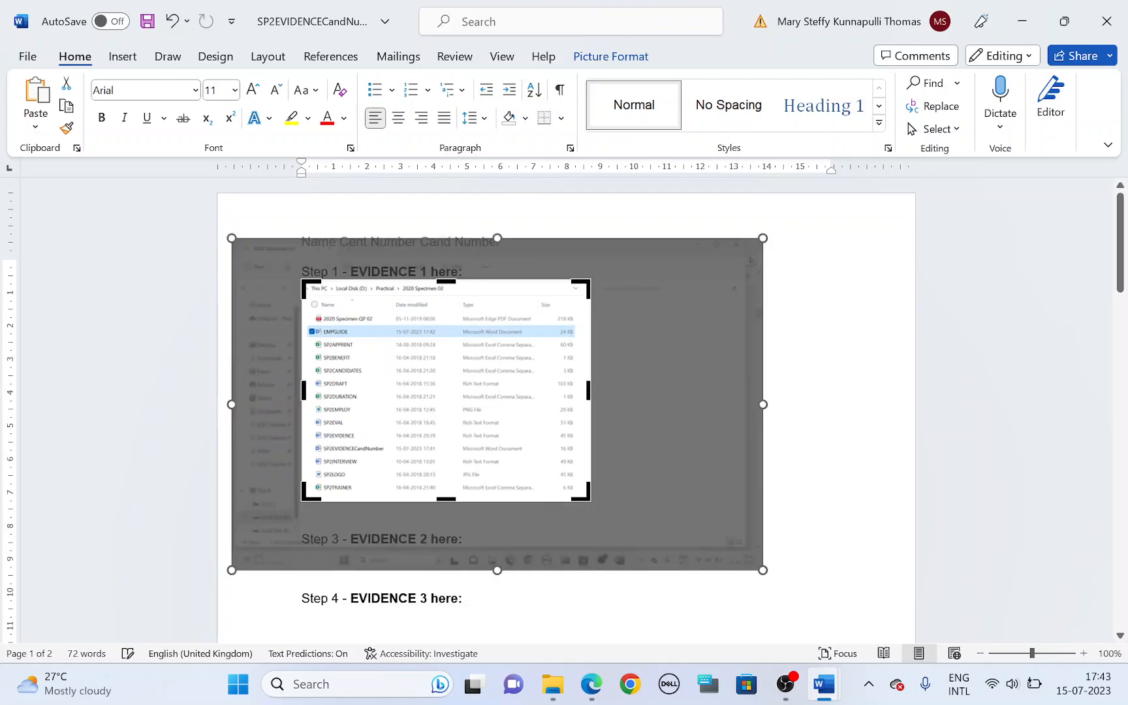
{"action": "left_click", "coordinate": [833, 374]}
Step: Enlarge the cropped screenshot proportionally across most of the text width, and place the cursor on the line under EVIDENCE 2
{"action": "left_click", "coordinate": [576, 500]}
{"action": "left_click_drag", "start_coordinate": [586, 496], "coordinate": [770, 638]}
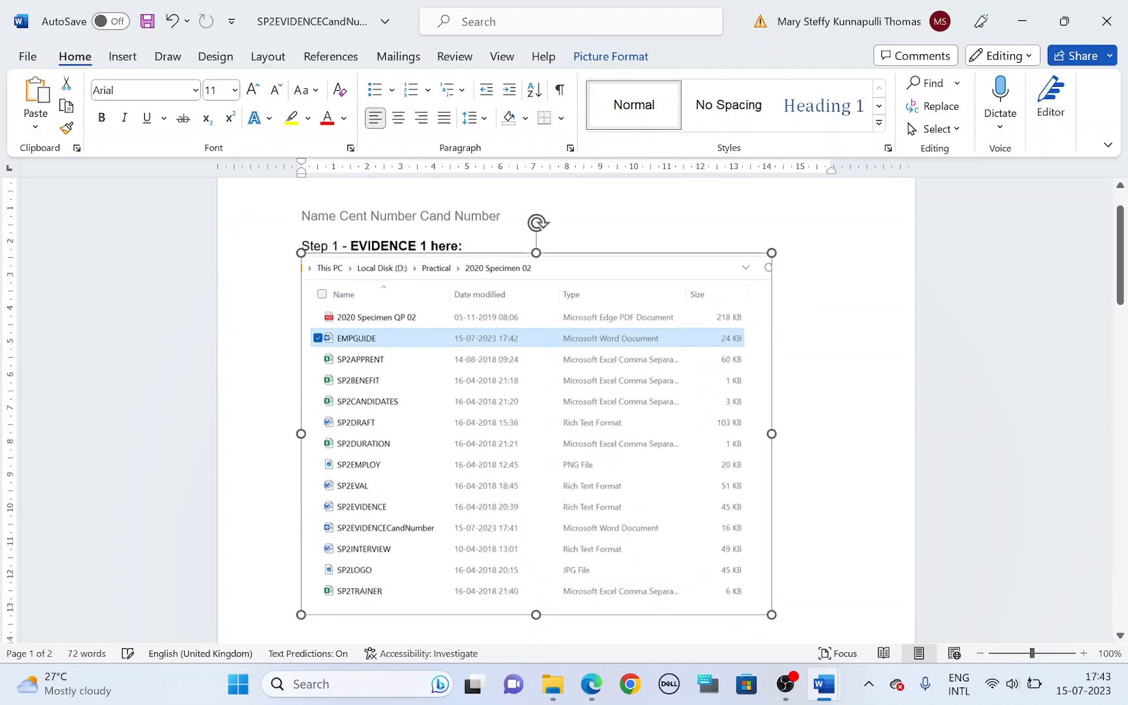
{"action": "scroll", "coordinate": [675, 550], "scroll_direction": "down", "scroll_amount": 2}
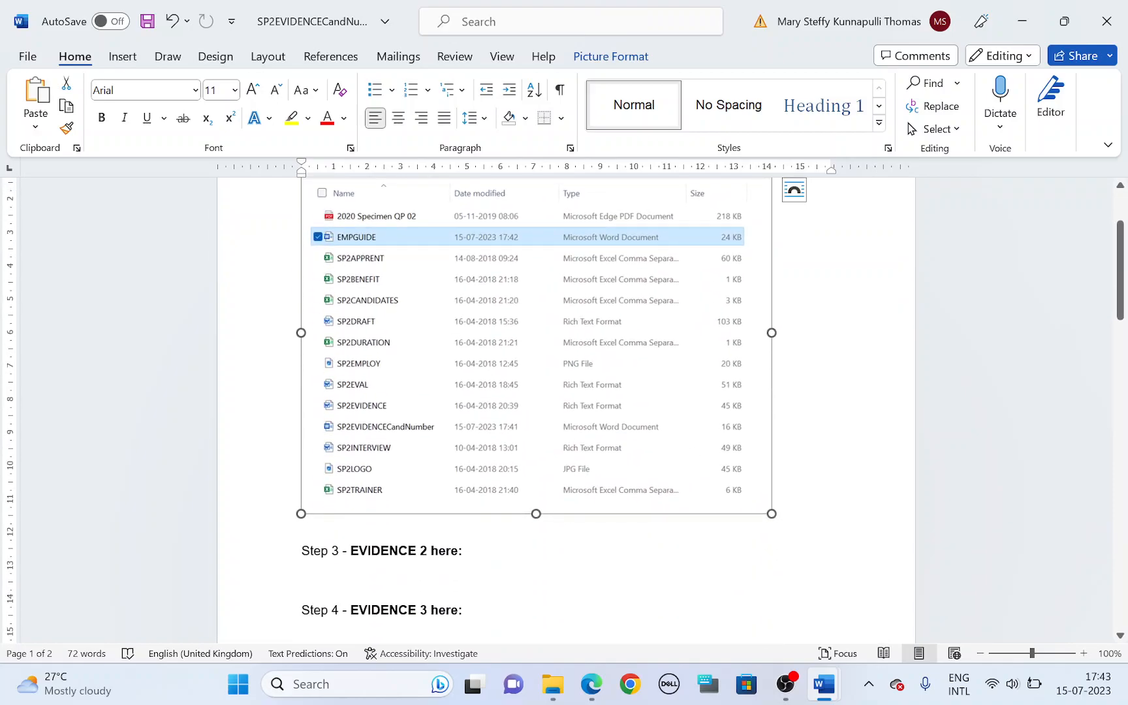
{"action": "left_click", "coordinate": [380, 568]}
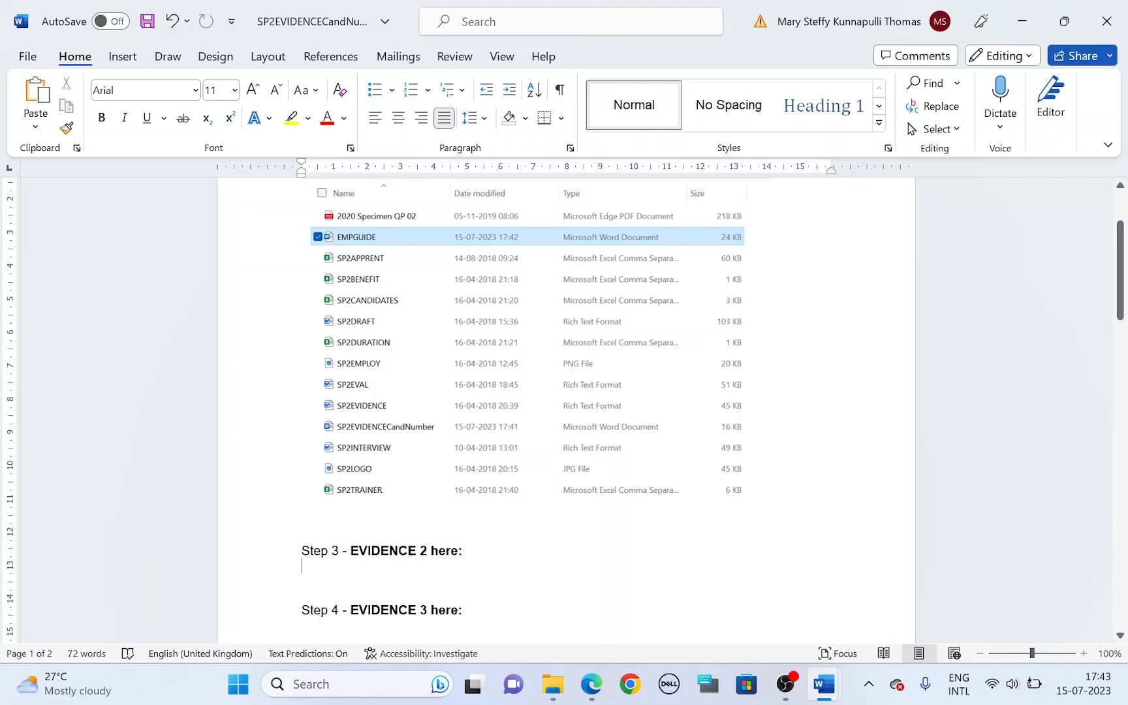
Step: Bring up the EMPGUIDE document, and in the question paper highlight "the header" in step 2
{"action": "mouse_move", "coordinate": [824, 683]}
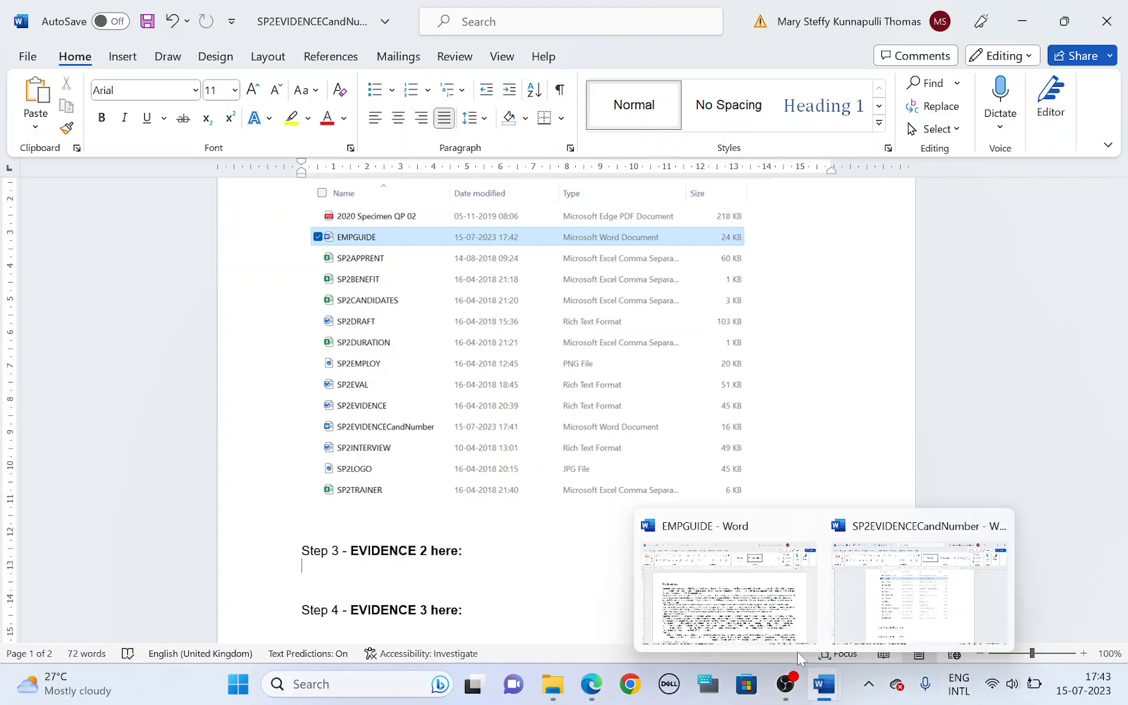
{"action": "left_click", "coordinate": [728, 591]}
{"action": "left_click", "coordinate": [591, 683]}
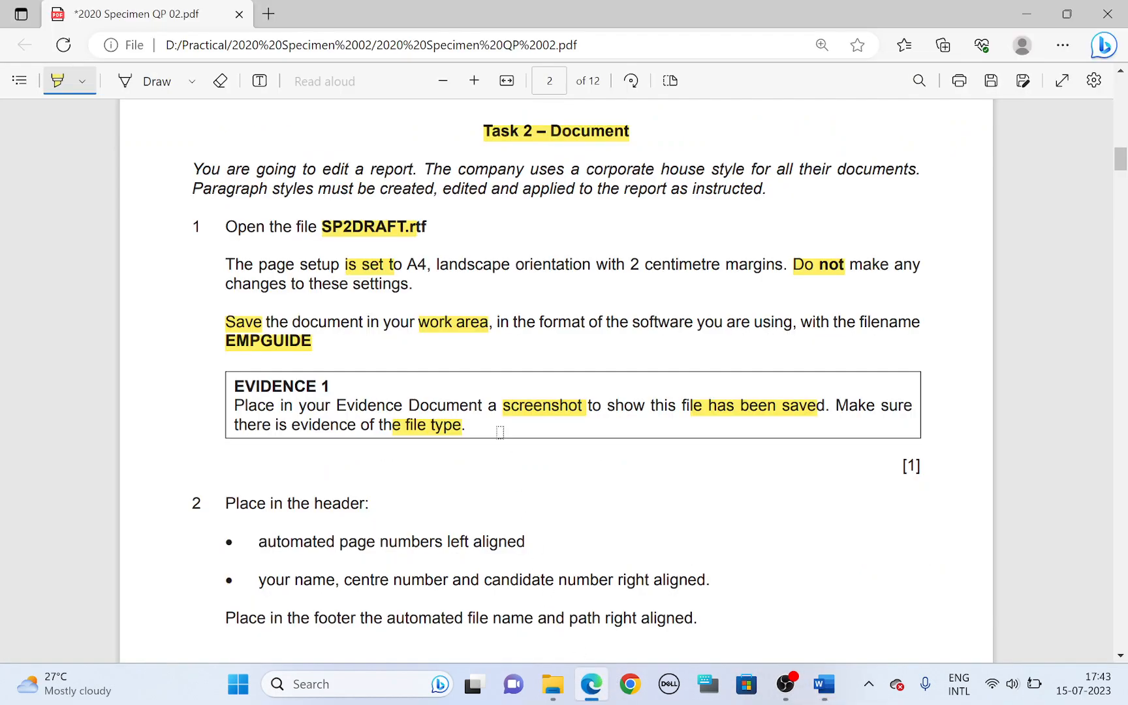
{"action": "scroll", "coordinate": [500, 432], "scroll_direction": "down", "scroll_amount": 4}
{"action": "left_click_drag", "start_coordinate": [291, 233], "coordinate": [368, 233]}
Step: Insert the built-in Blank (Three Columns) header in the EMPGUIDE document
{"action": "key", "text": "alt+Tab"}
{"action": "left_click", "coordinate": [123, 58]}
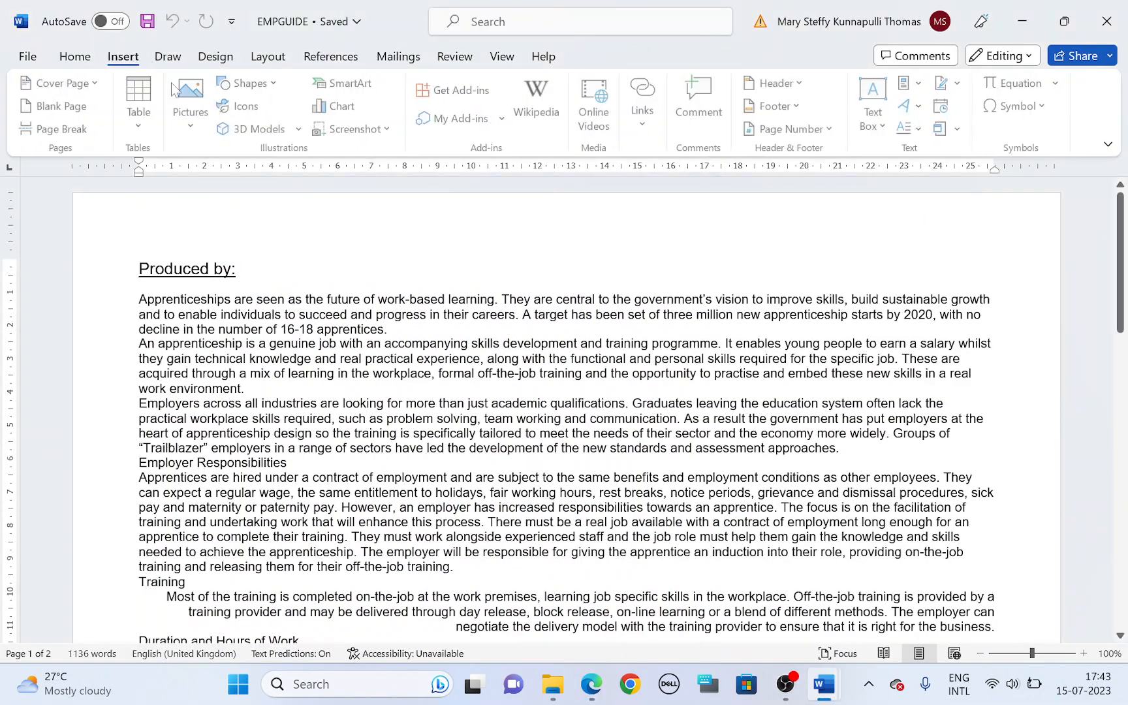
{"action": "left_click", "coordinate": [773, 83]}
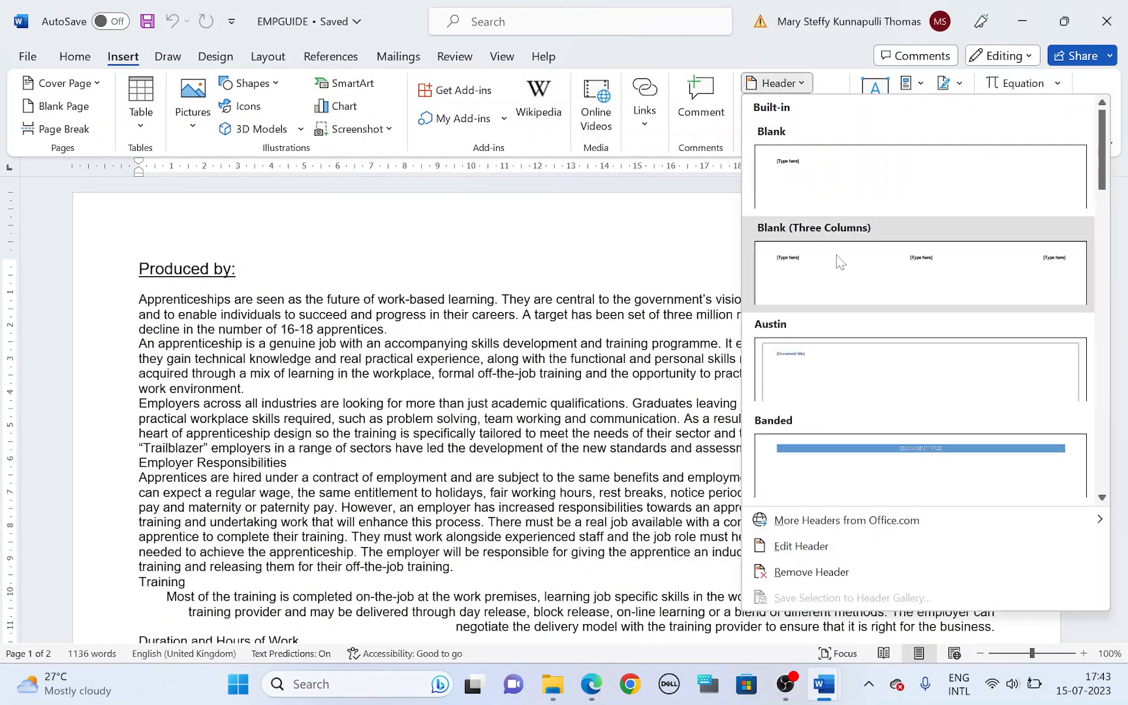
{"action": "left_click", "coordinate": [836, 254]}
Step: Highlight "automated page numbers left aligned" in step 2 of the question paper, and return to EMPGUIDE
{"action": "key", "text": "alt+Tab"}
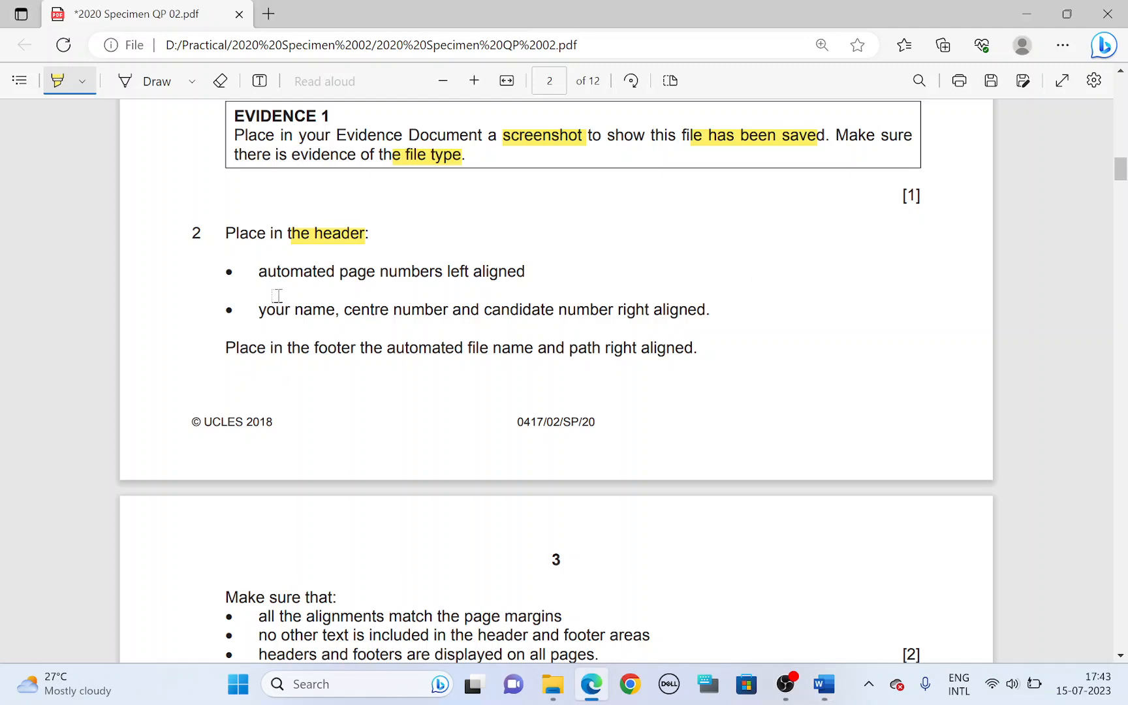
{"action": "left_click_drag", "start_coordinate": [258, 272], "coordinate": [521, 273]}
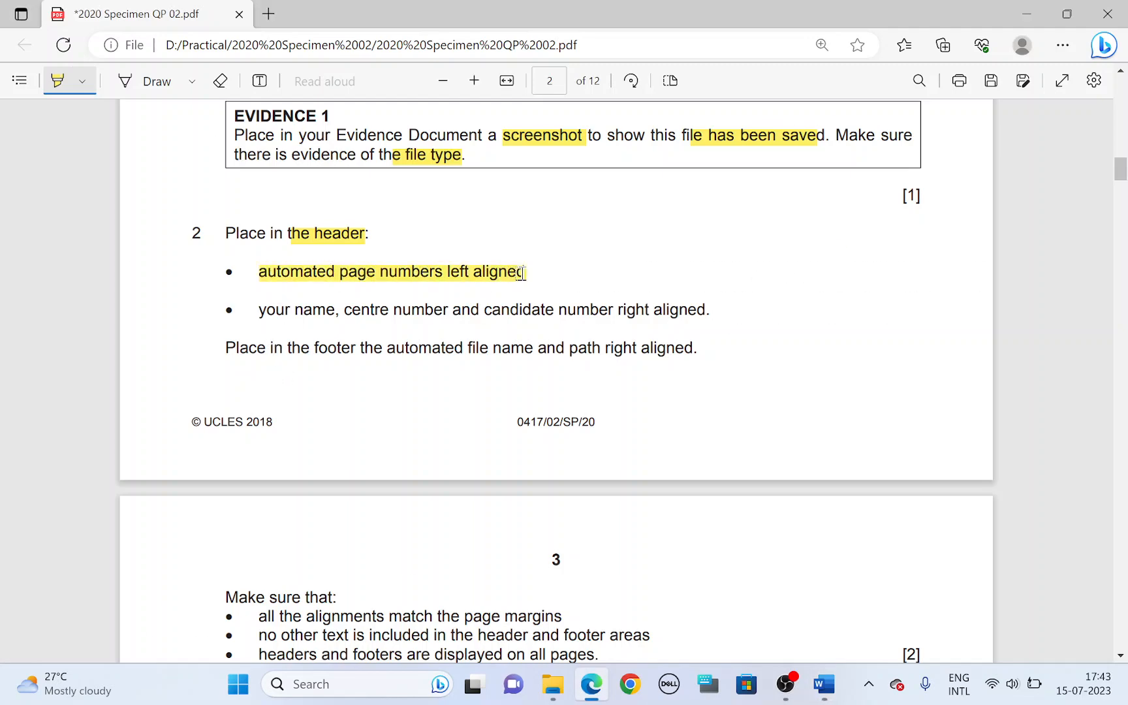
{"action": "key", "text": "alt+Tab"}
Step: Replace the left header placeholder with an automatic page number in the Plain Number style at the current position
{"action": "left_click", "coordinate": [187, 243]}
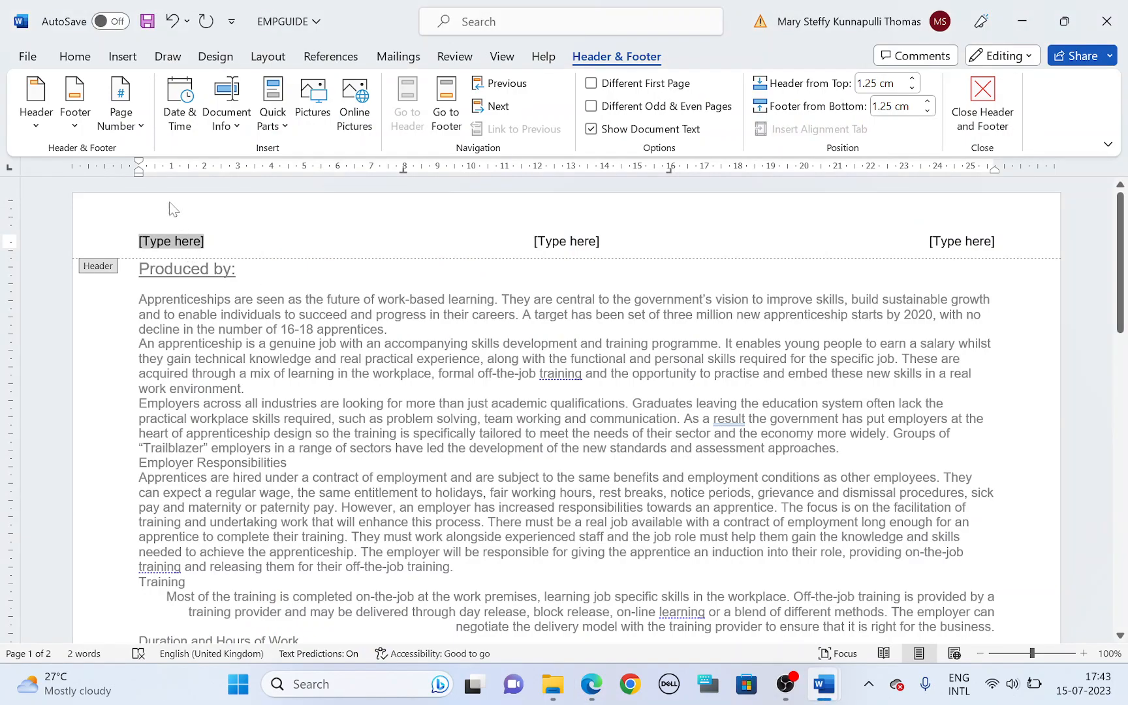
{"action": "left_click", "coordinate": [120, 114]}
{"action": "mouse_move", "coordinate": [170, 232]}
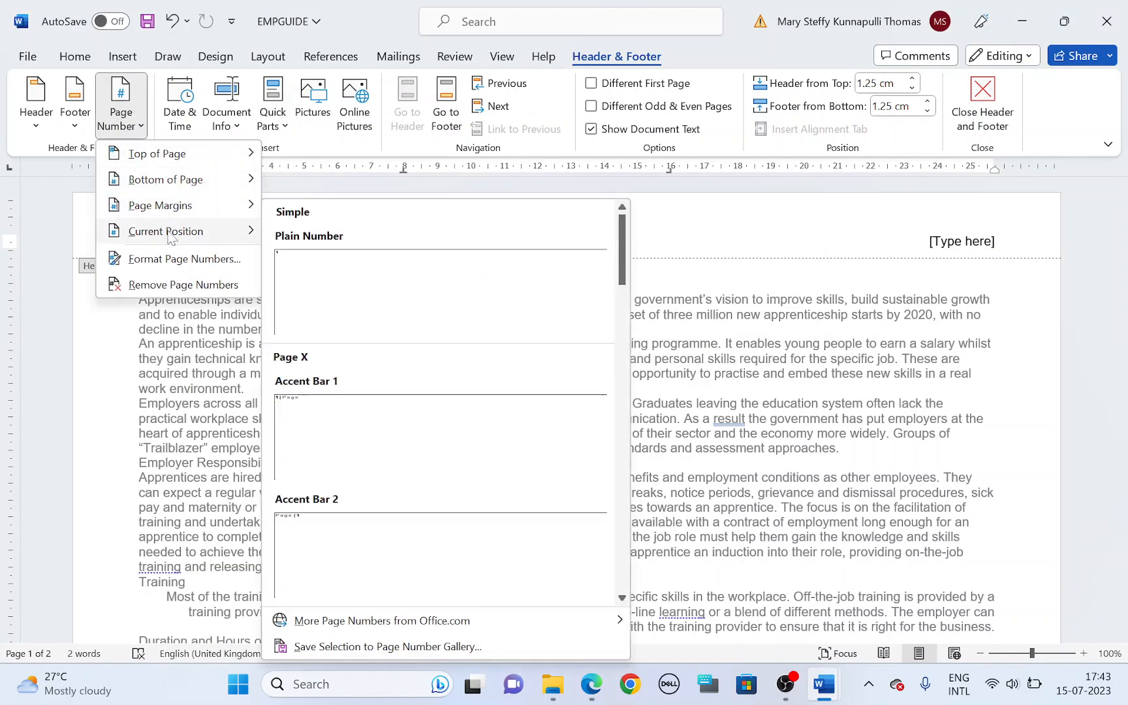
{"action": "left_click", "coordinate": [325, 279]}
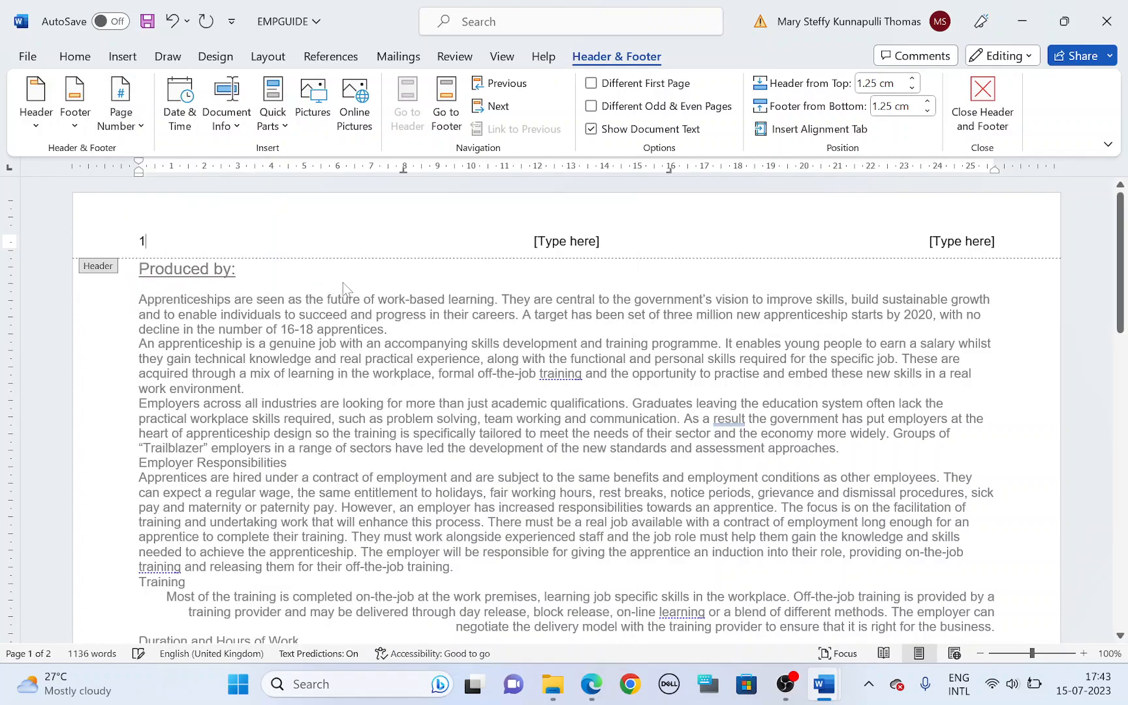
Step: Highlight the name, centre number and candidate number requirement in step 2 of the question paper, and return to EMPGUIDE
{"action": "key", "text": "alt+Tab"}
{"action": "mouse_move", "coordinate": [268, 310]}
{"action": "left_mouse_down"}
{"action": "mouse_move", "coordinate": [645, 297]}
{"action": "mouse_move", "coordinate": [773, 320]}
{"action": "left_mouse_up"}
{"action": "key", "text": "alt+Tab"}
Step: Fill the right header placeholder with "Name CentNumber CandNumber" and delete the centre placeholder
{"action": "left_click", "coordinate": [960, 243]}
{"action": "type", "text": "Nam"}
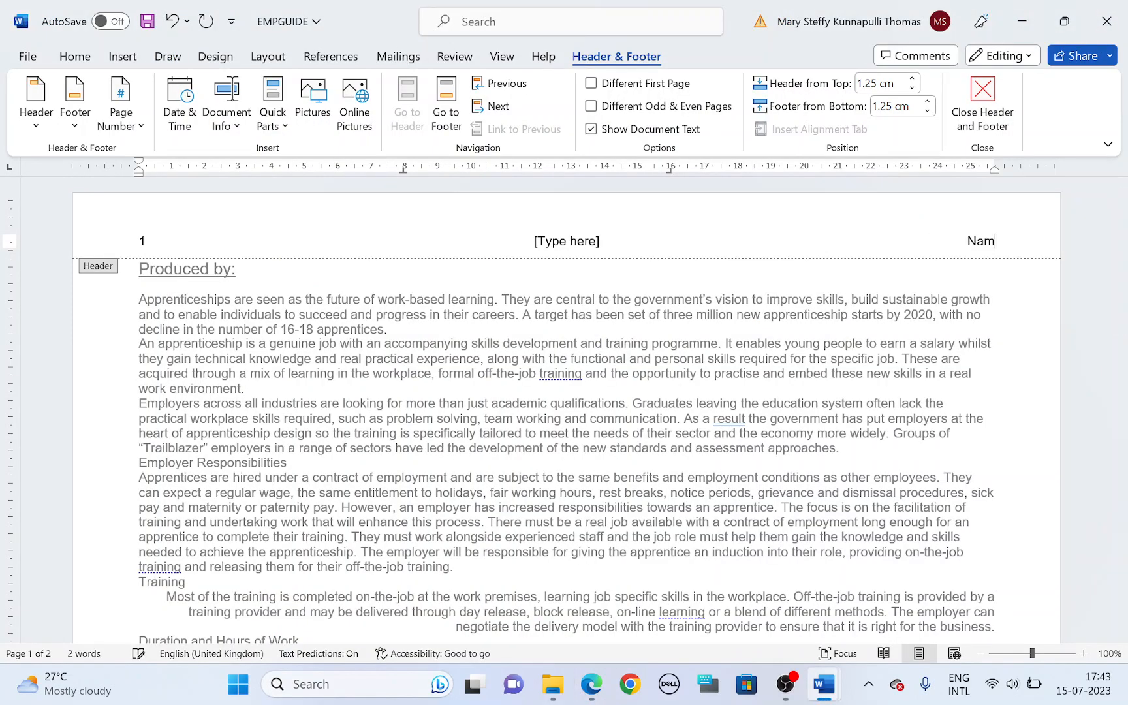
{"action": "type", "text": "e Cent"}
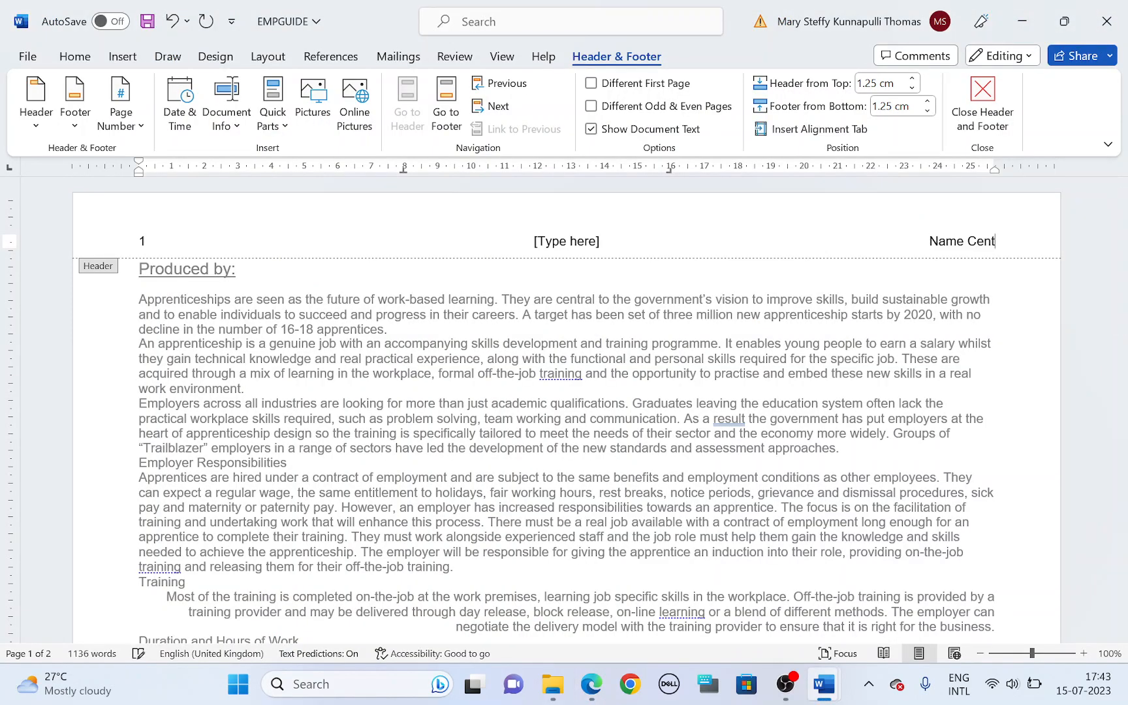
{"action": "type", "text": "Numb"}
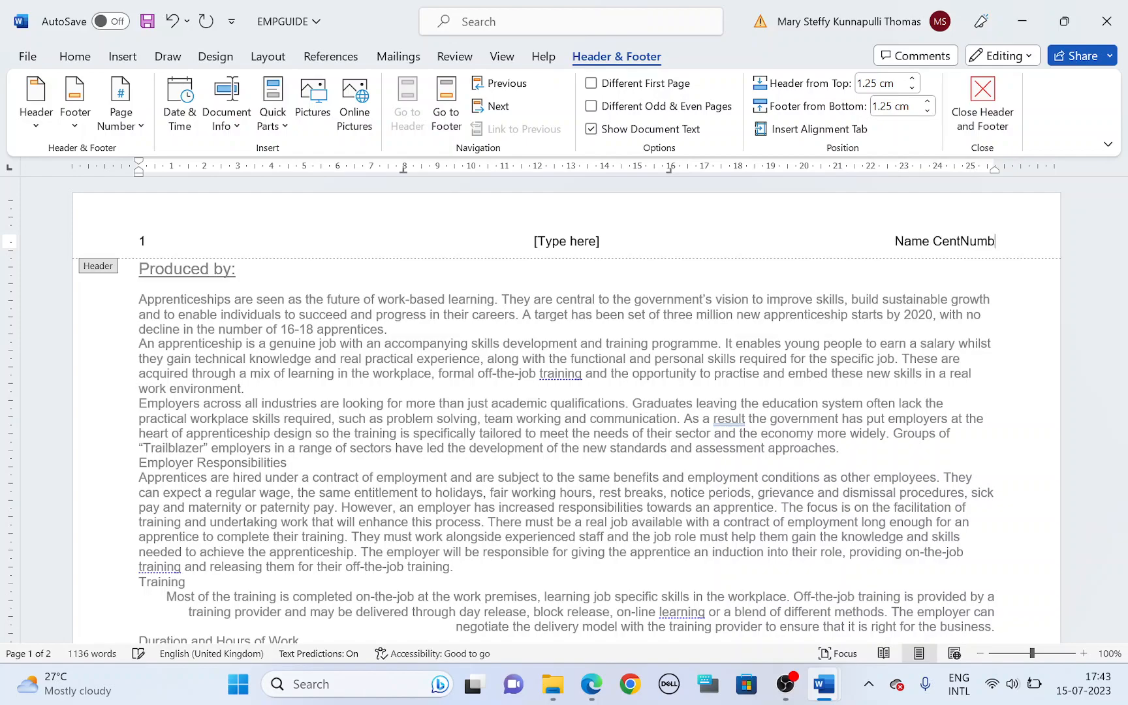
{"action": "type", "text": "er C"}
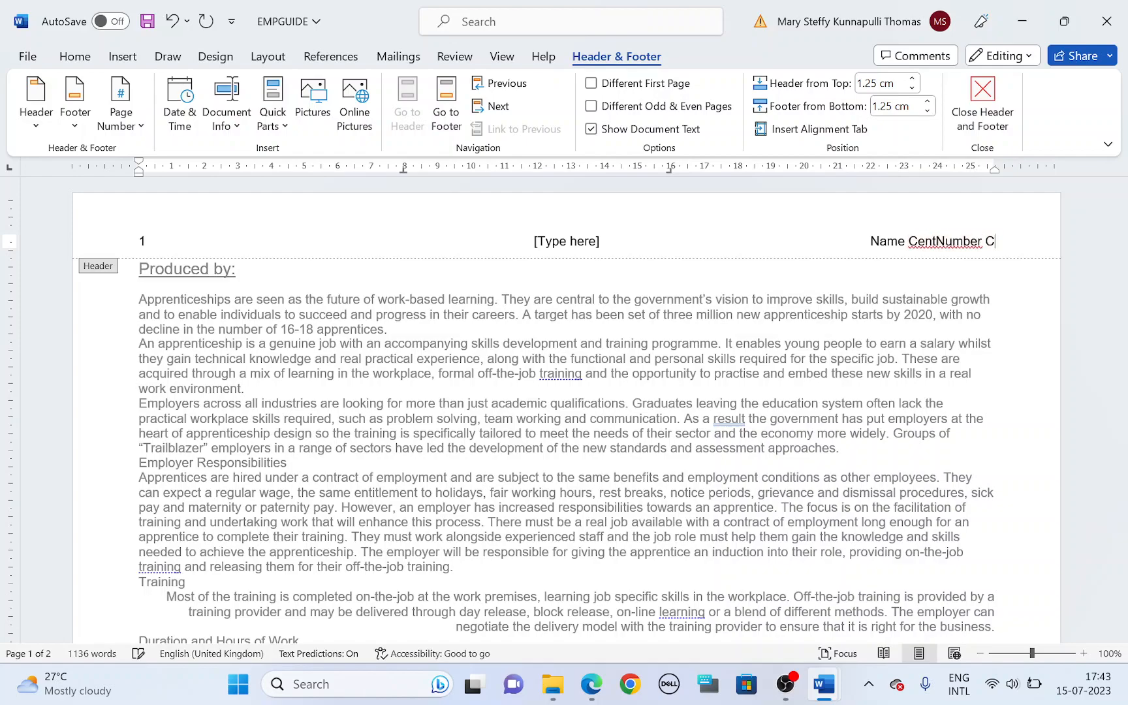
{"action": "type", "text": "andNumber"}
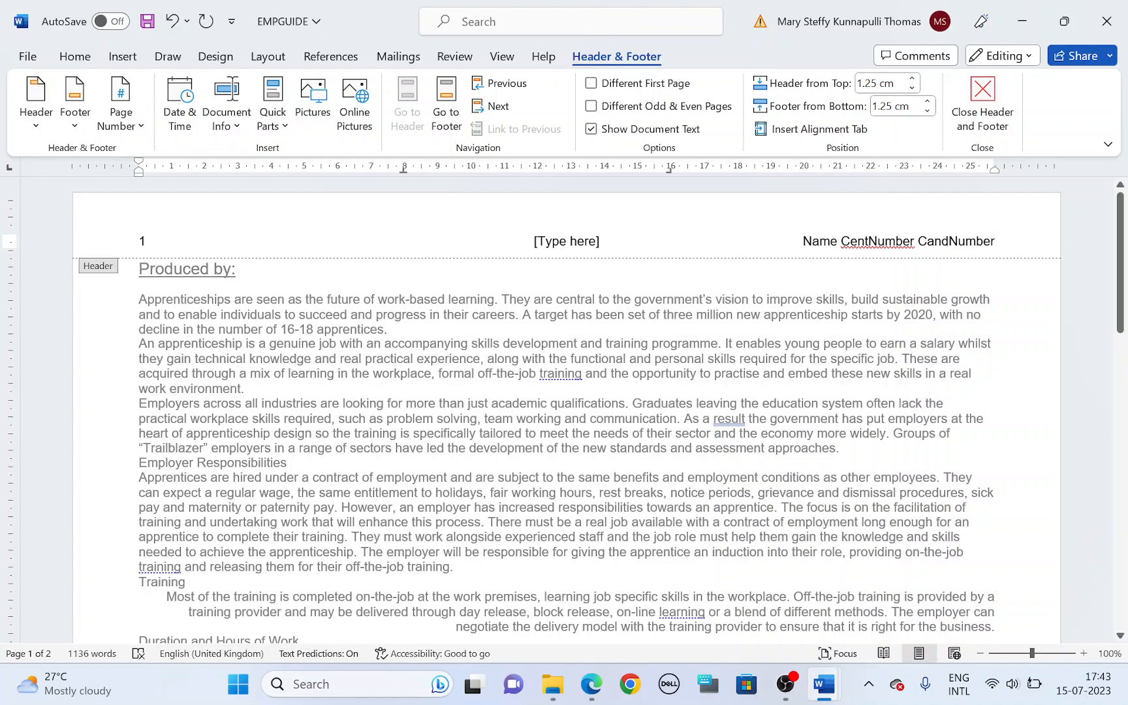
{"action": "left_click", "coordinate": [581, 245]}
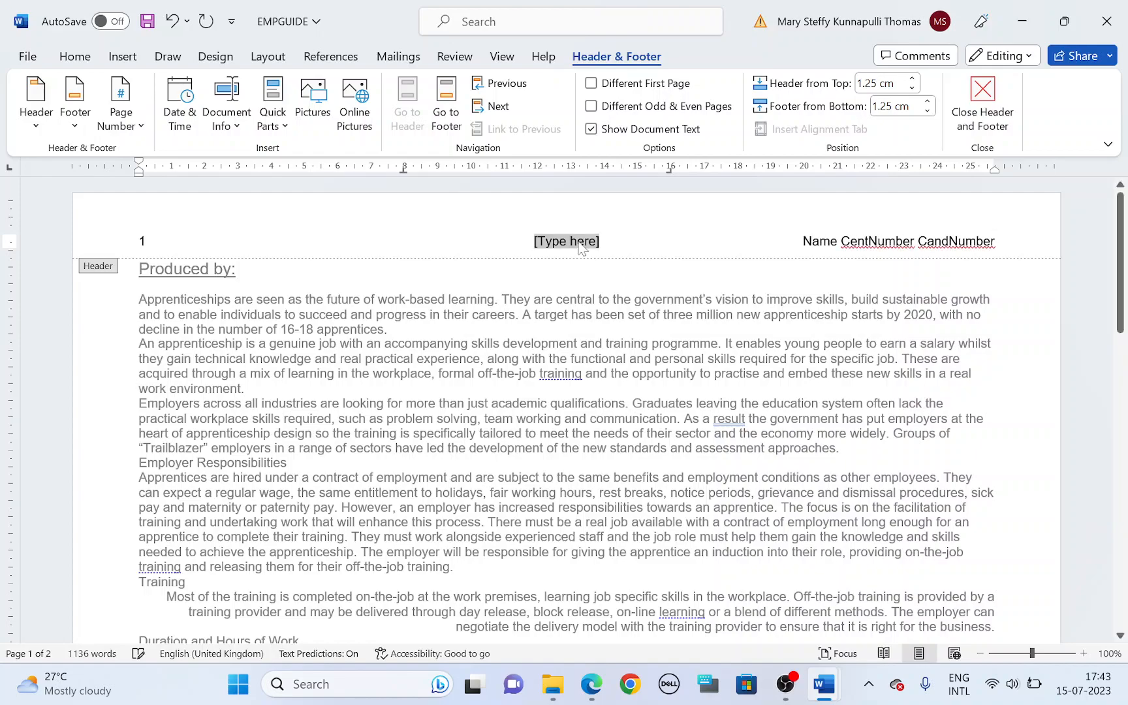
{"action": "key", "text": "BackSpace"}
Step: Highlight "Place in the footer the" in the question paper, and insert the built-in Blank (Three Columns) footer in EMPGUIDE
{"action": "key", "text": "alt+Tab"}
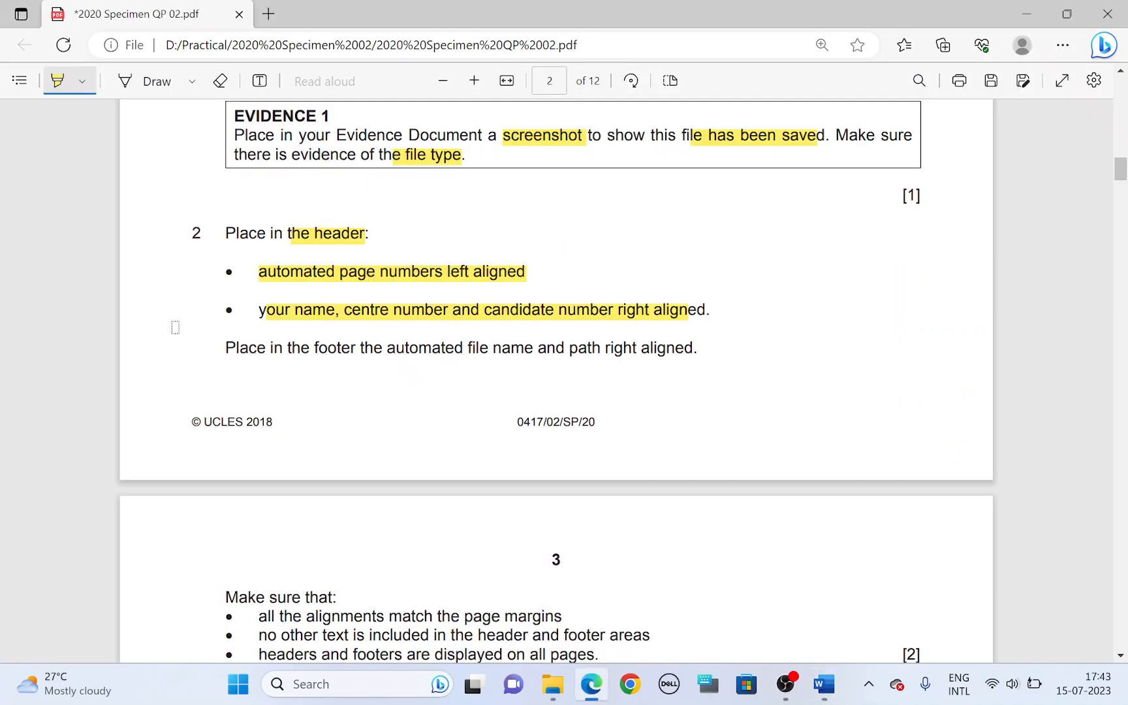
{"action": "left_click_drag", "start_coordinate": [224, 347], "coordinate": [384, 348]}
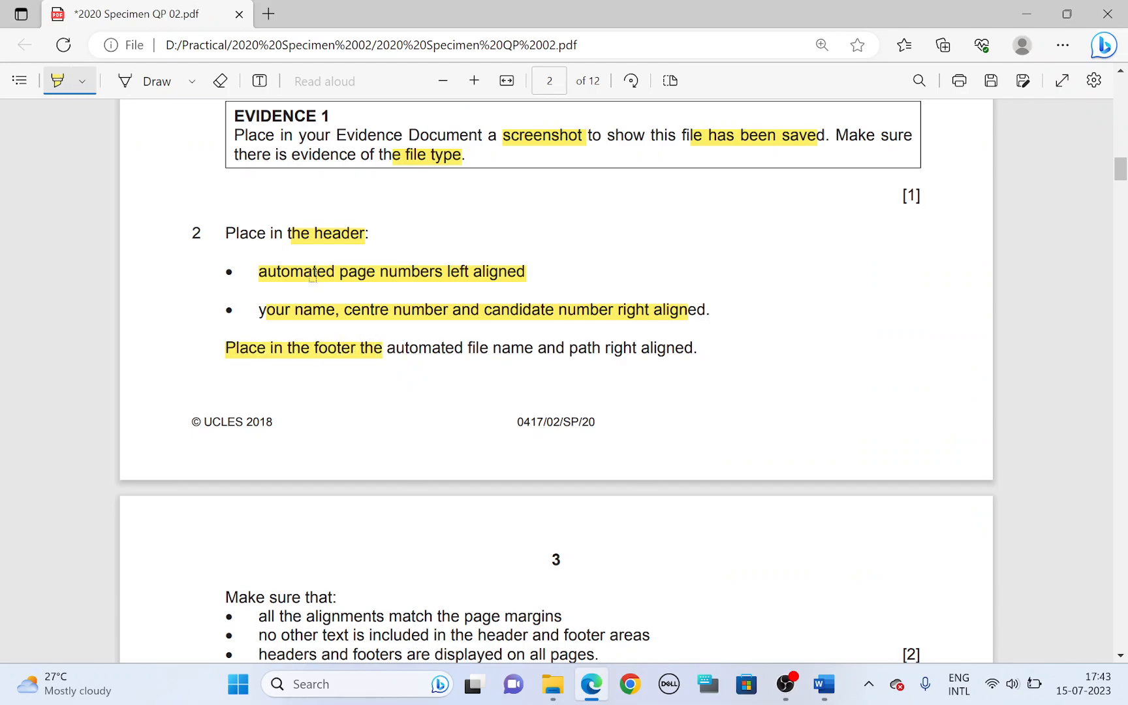
{"action": "key", "text": "alt+Tab"}
{"action": "left_click", "coordinate": [75, 112]}
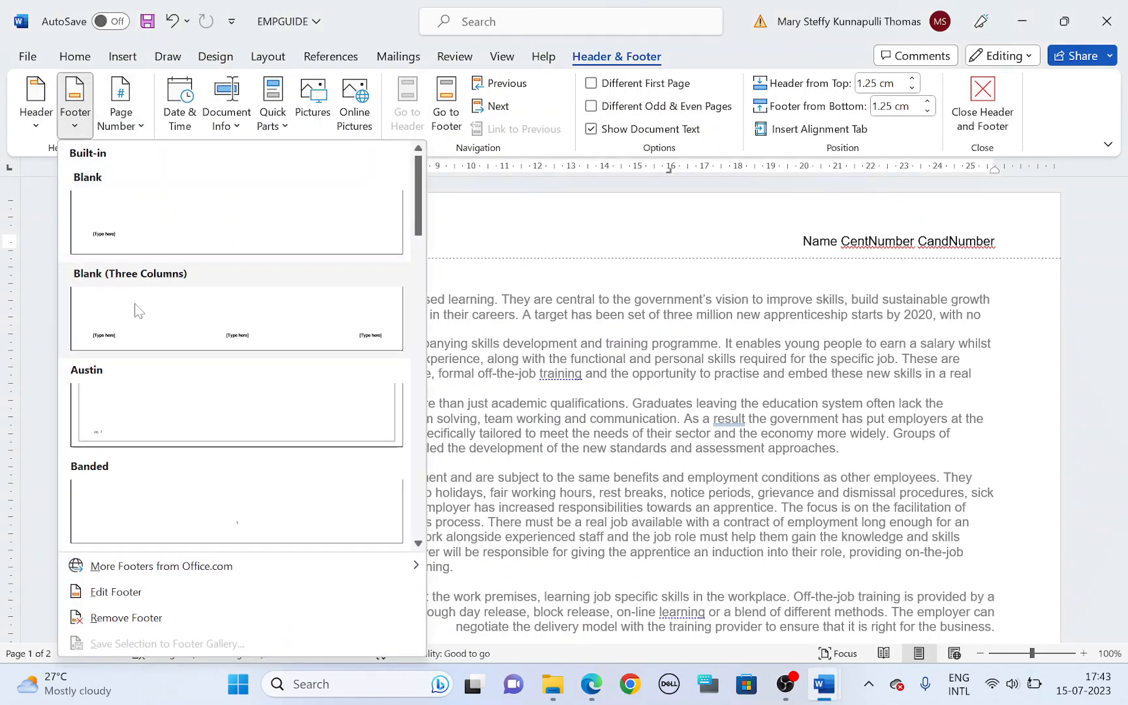
{"action": "left_click", "coordinate": [134, 307]}
Step: Highlight "automated file name and path right aligned" in the question paper, and return to the EMPGUIDE footer
{"action": "key", "text": "alt+Tab"}
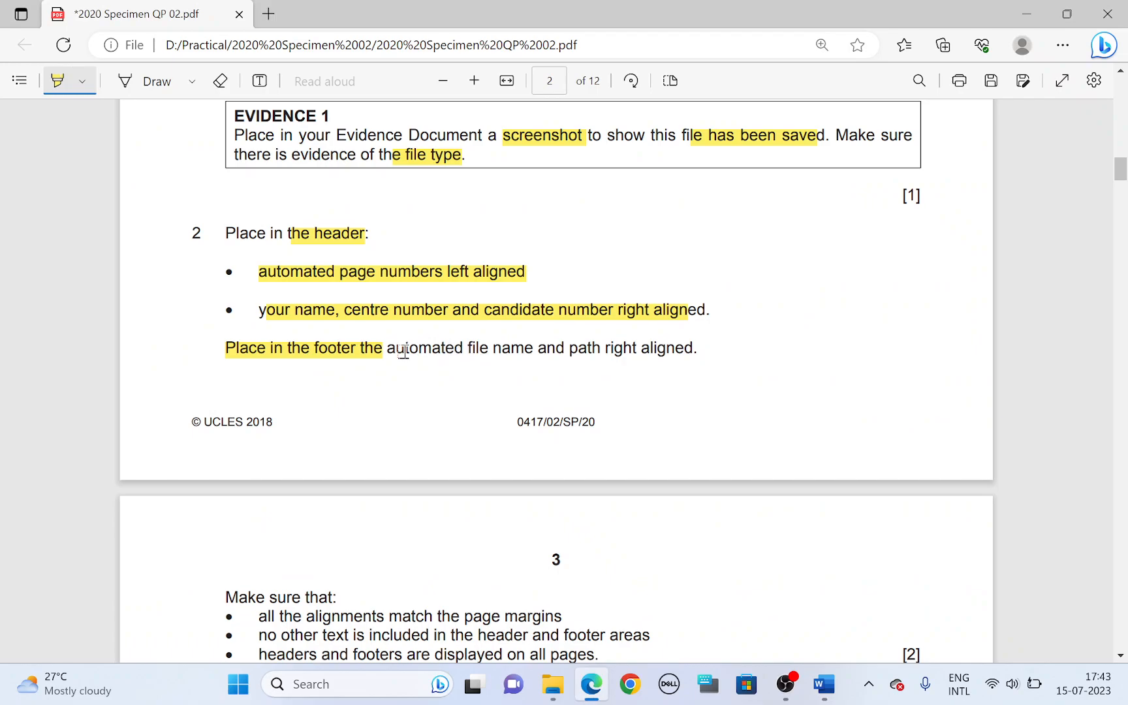
{"action": "left_click_drag", "start_coordinate": [389, 353], "coordinate": [692, 343]}
{"action": "key", "text": "alt+Tab"}
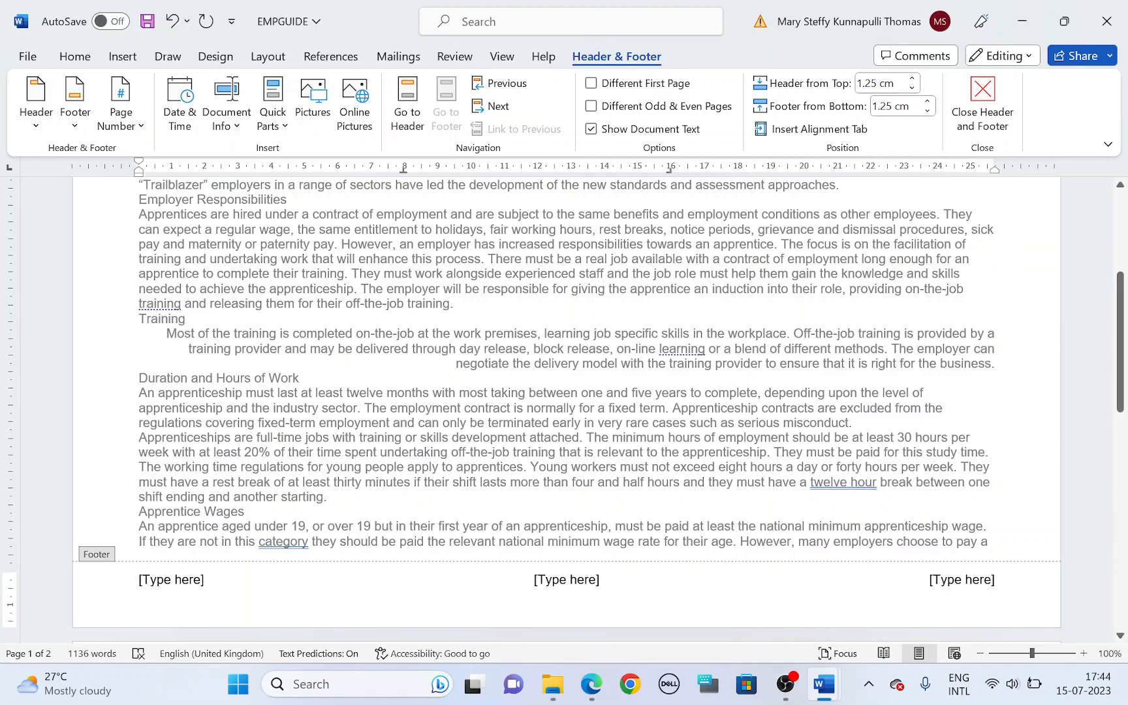
Step: Replace the right footer placeholder with a FileName field that includes the file path
{"action": "left_click", "coordinate": [958, 580]}
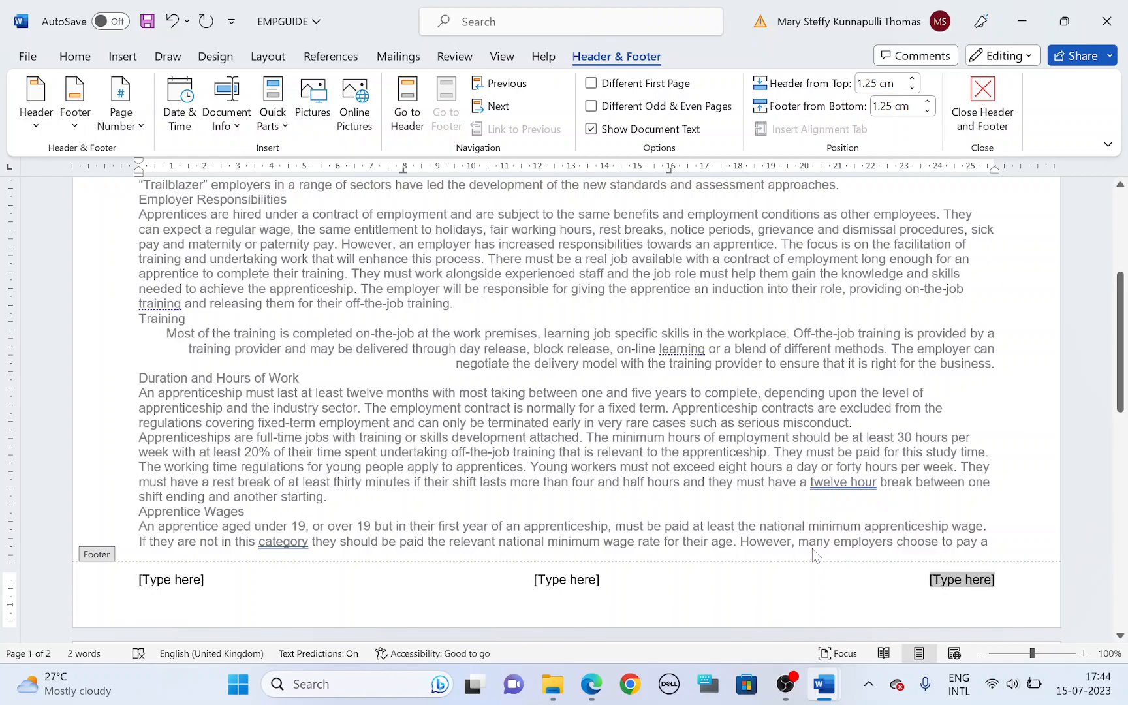
{"action": "left_click", "coordinate": [273, 121]}
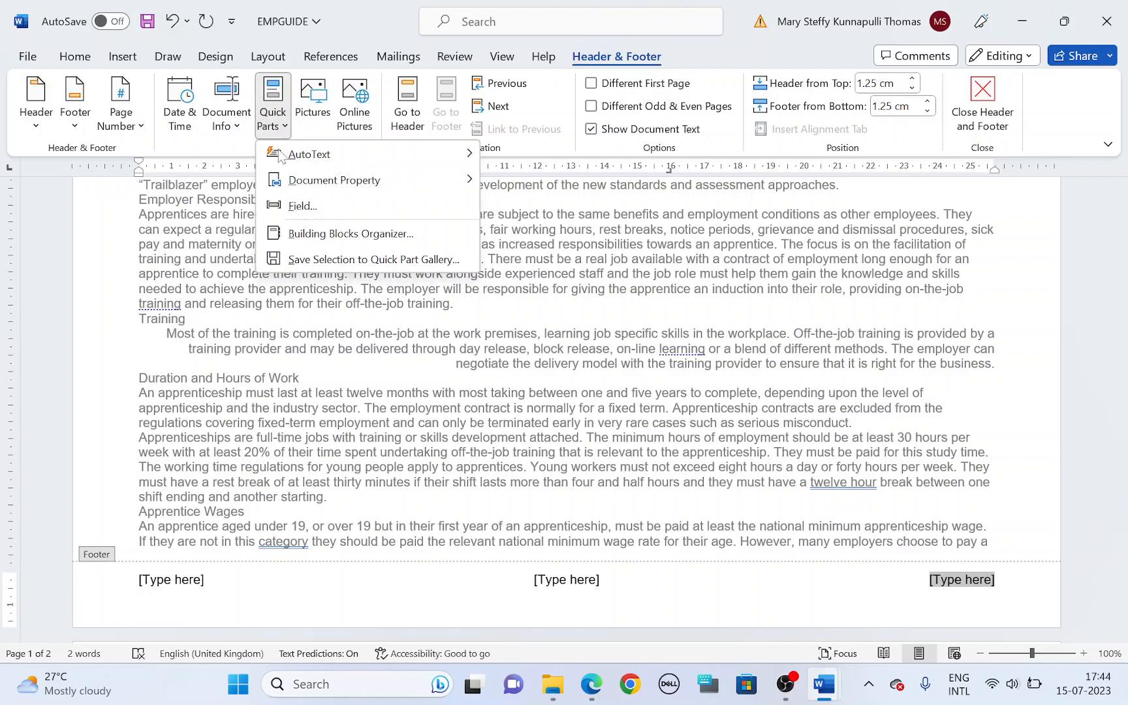
{"action": "left_click", "coordinate": [301, 207]}
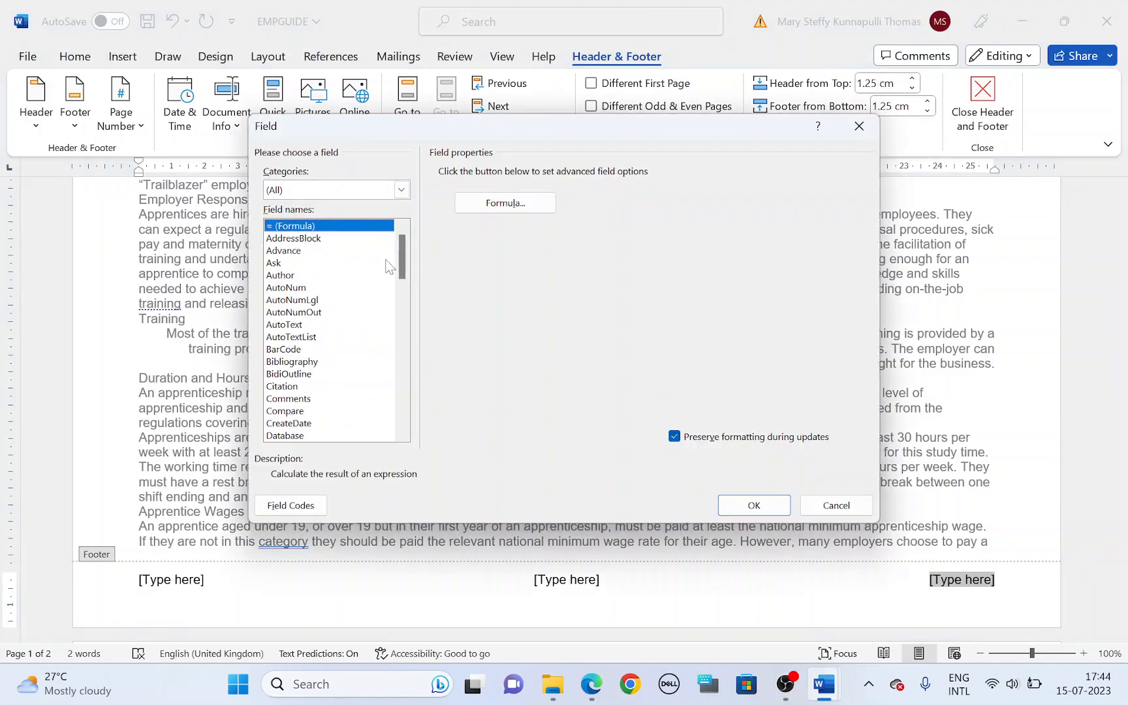
{"action": "left_click_drag", "start_coordinate": [405, 268], "coordinate": [404, 305]}
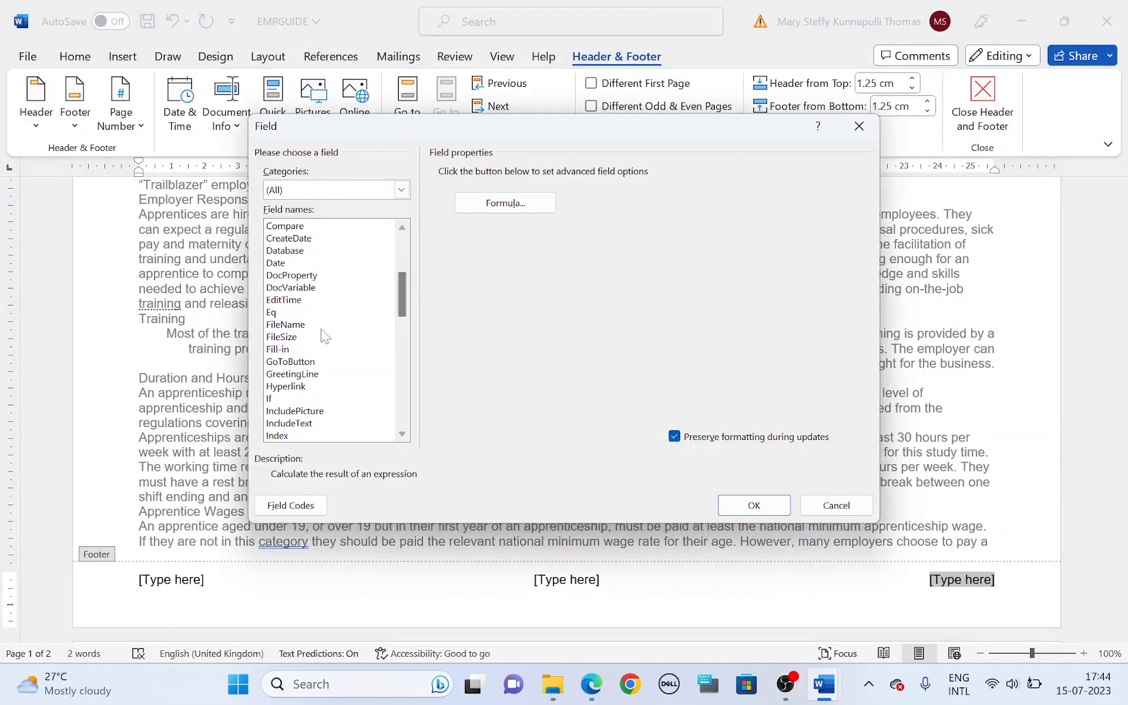
{"action": "left_click", "coordinate": [288, 326]}
{"action": "left_click", "coordinate": [674, 172]}
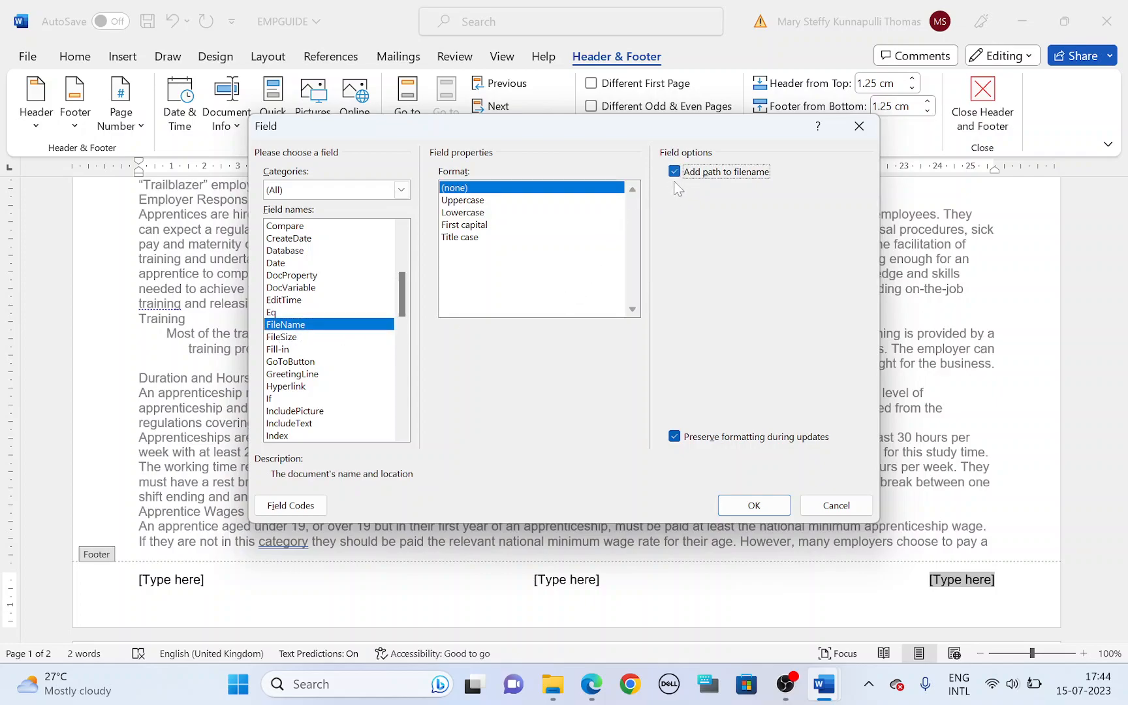
{"action": "left_click", "coordinate": [777, 517]}
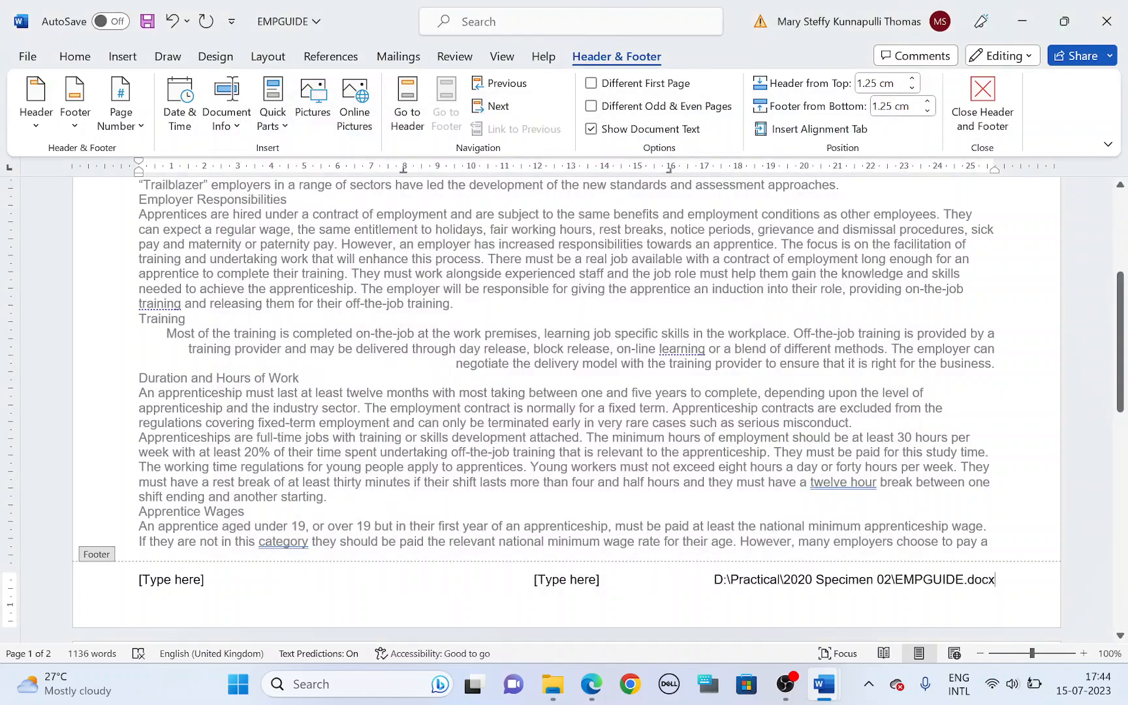
Step: Delete the centre and left footer placeholders and leave header and footer editing
{"action": "left_click", "coordinate": [590, 581]}
{"action": "key", "text": "Delete"}
{"action": "left_click", "coordinate": [171, 579]}
{"action": "key", "text": "Delete"}
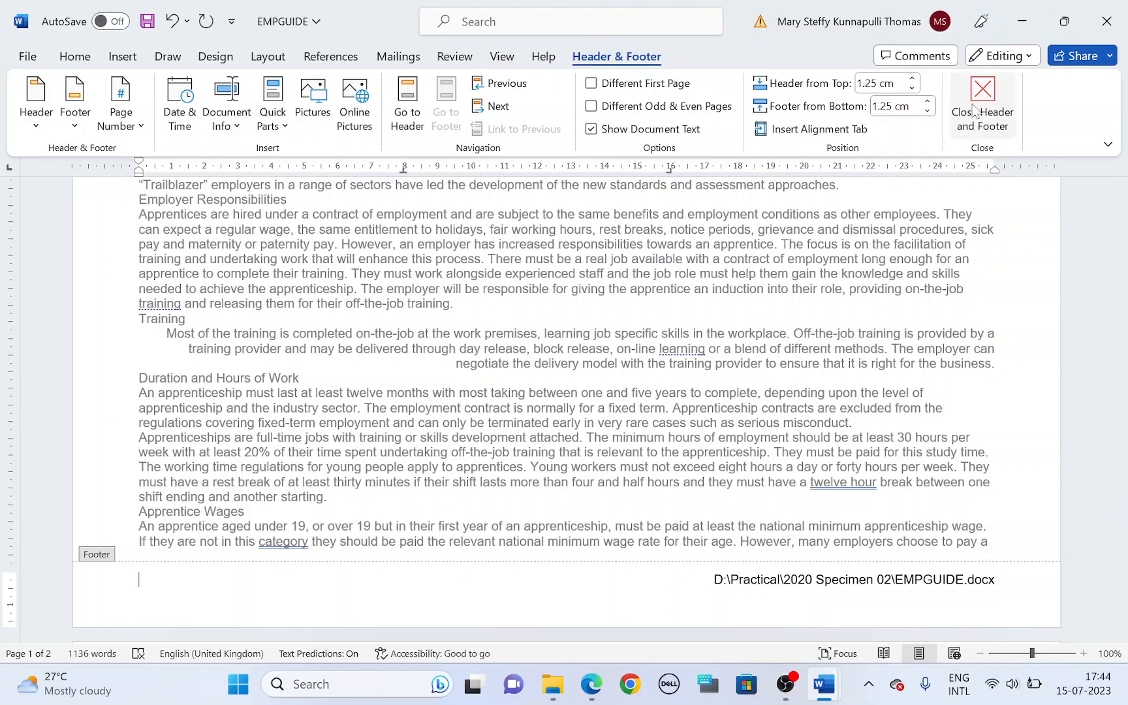
{"action": "left_click", "coordinate": [975, 109]}
Step: Highlight "all the alignments match the page margins" in the question paper, and check the header alignment in EMPGUIDE
{"action": "key", "text": "alt+Tab"}
{"action": "scroll", "coordinate": [510, 382], "scroll_direction": "down", "scroll_amount": 3}
{"action": "left_click_drag", "start_coordinate": [264, 345], "coordinate": [554, 351]}
{"action": "key", "text": "alt+Tab"}
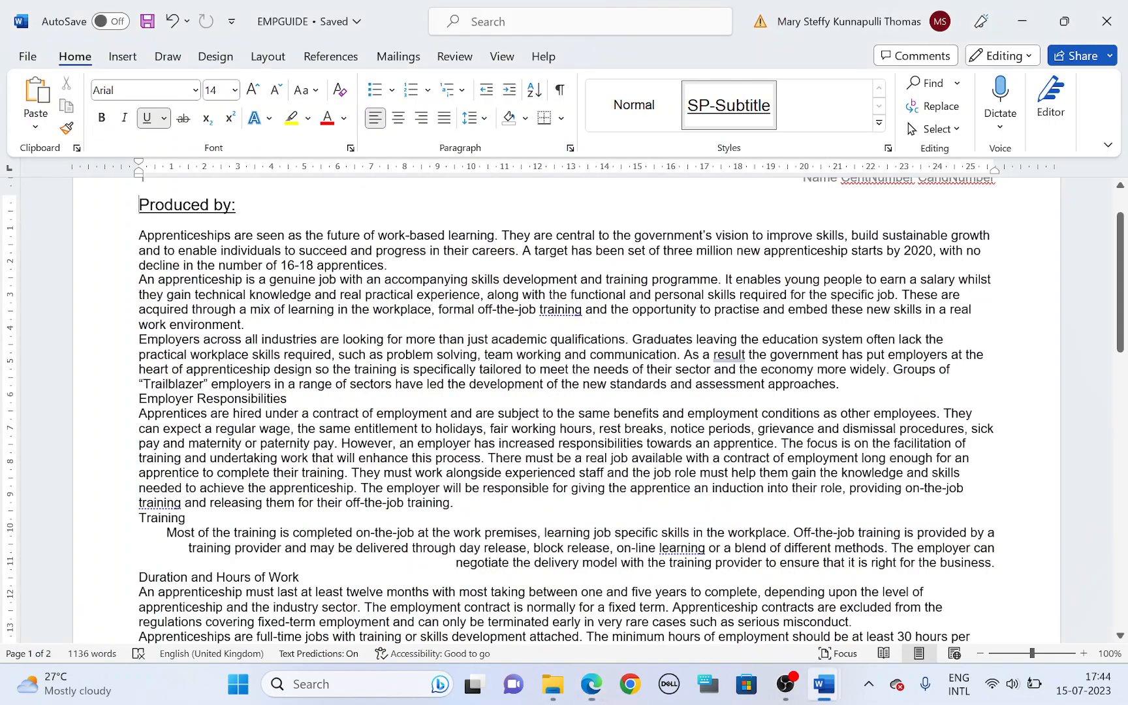
{"action": "scroll", "coordinate": [865, 378], "scroll_direction": "up", "scroll_amount": 1}
{"action": "scroll", "coordinate": [865, 379], "scroll_direction": "down", "scroll_amount": 2}
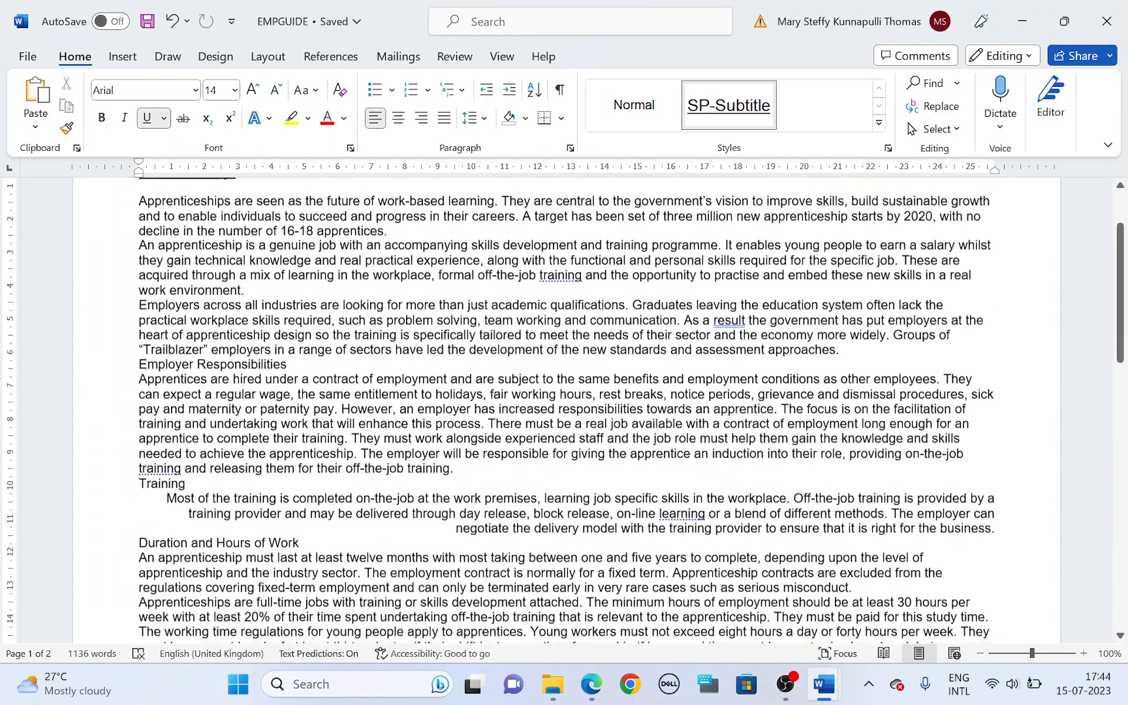
Step: Highlight "no other text is included in the header and footer" in the question paper and review the step 2 requirements
{"action": "key", "text": "alt+Tab"}
{"action": "left_click_drag", "start_coordinate": [263, 363], "coordinate": [606, 369]}
{"action": "scroll", "coordinate": [602, 373], "scroll_direction": "up", "scroll_amount": 4}
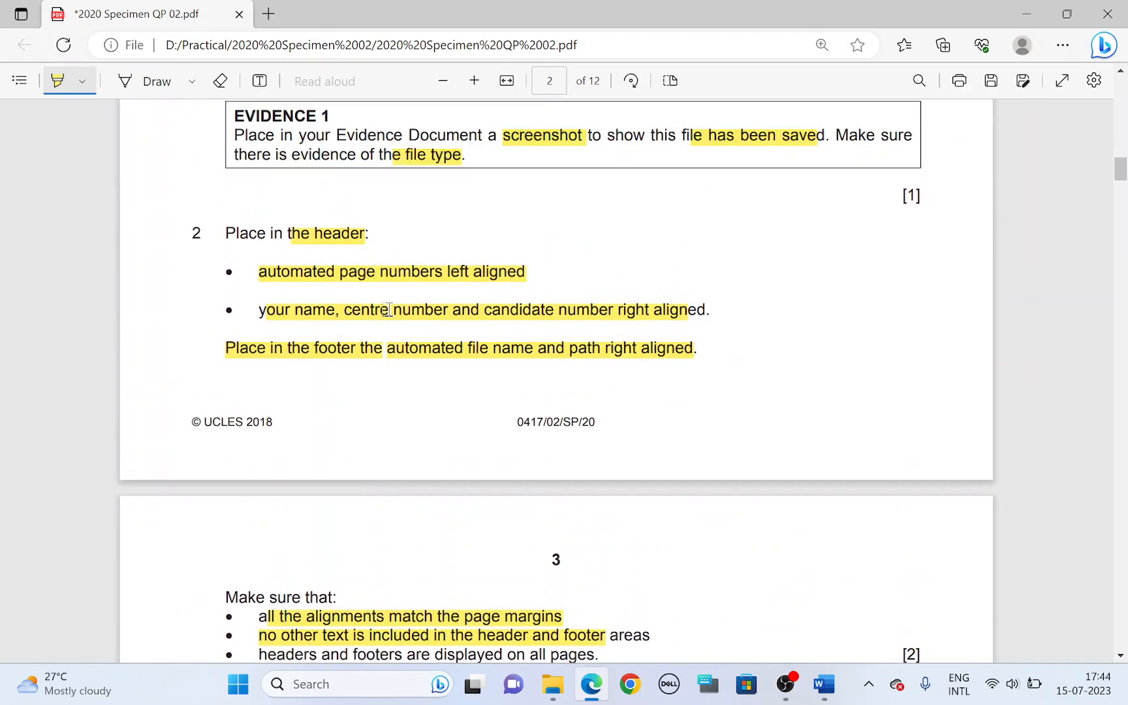
{"action": "scroll", "coordinate": [420, 376], "scroll_direction": "down", "scroll_amount": 4}
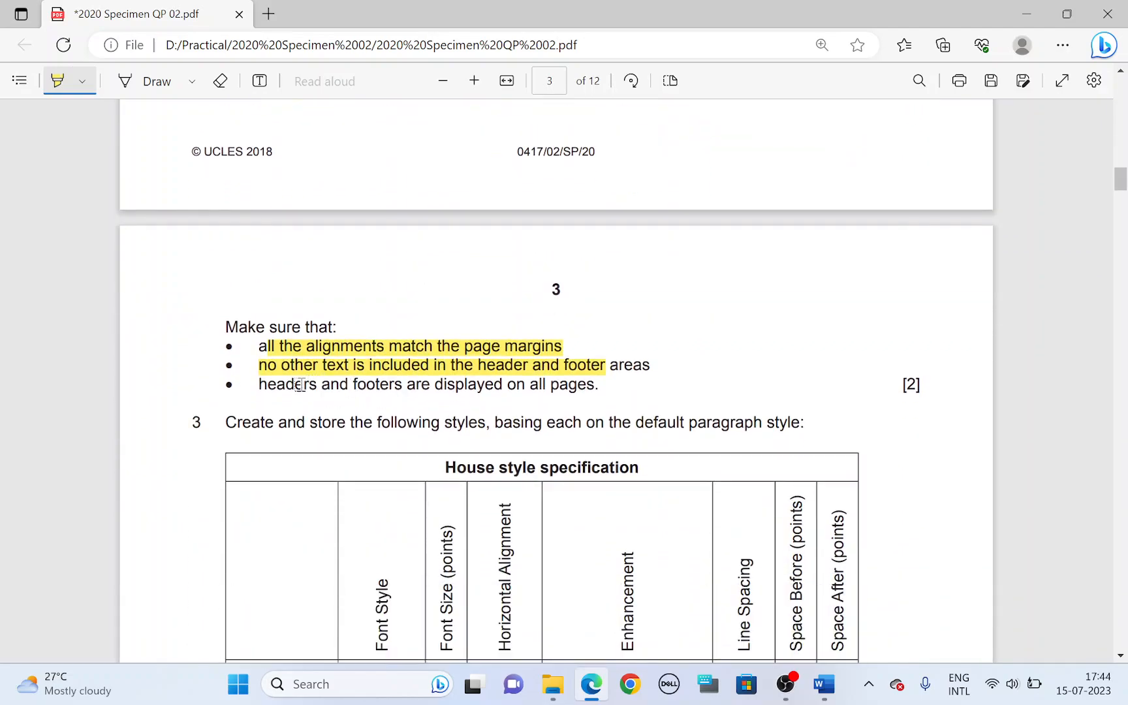
Step: Highlight the requirement for headers and footers on all pages in the question paper, and check both pages of EMPGUIDE
{"action": "left_click_drag", "start_coordinate": [295, 385], "coordinate": [514, 391]}
{"action": "key", "text": "alt+Tab"}
{"action": "scroll", "coordinate": [613, 439], "scroll_direction": "down", "scroll_amount": 6}
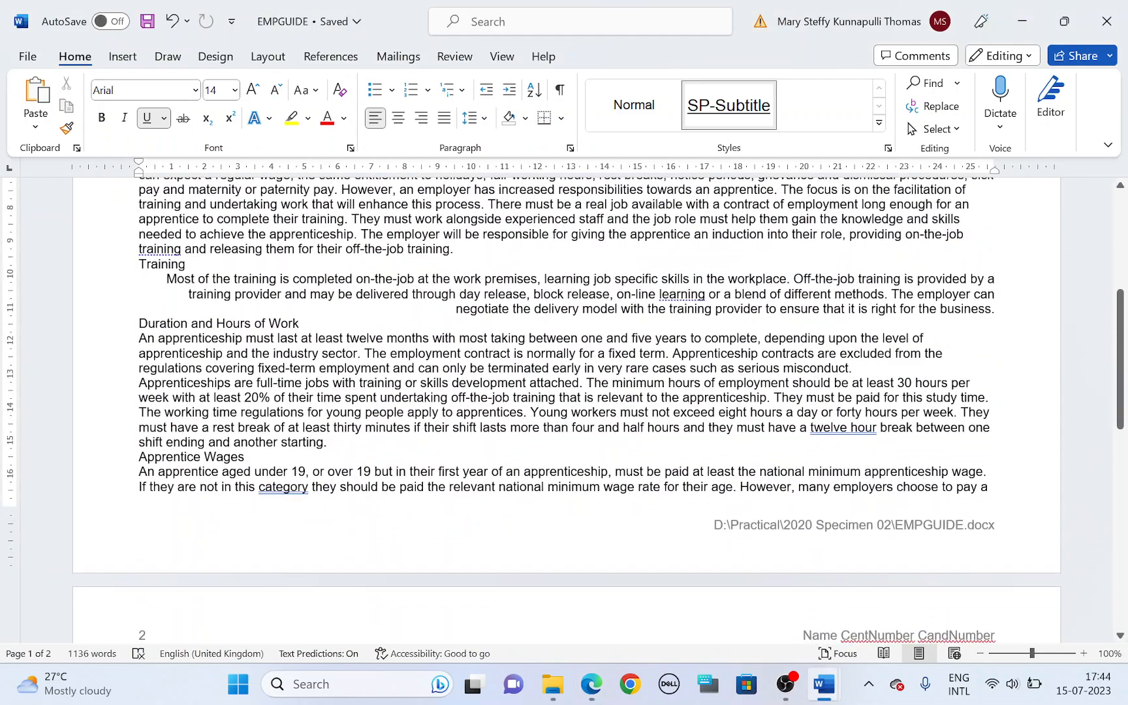
{"action": "scroll", "coordinate": [614, 439], "scroll_direction": "down", "scroll_amount": 7}
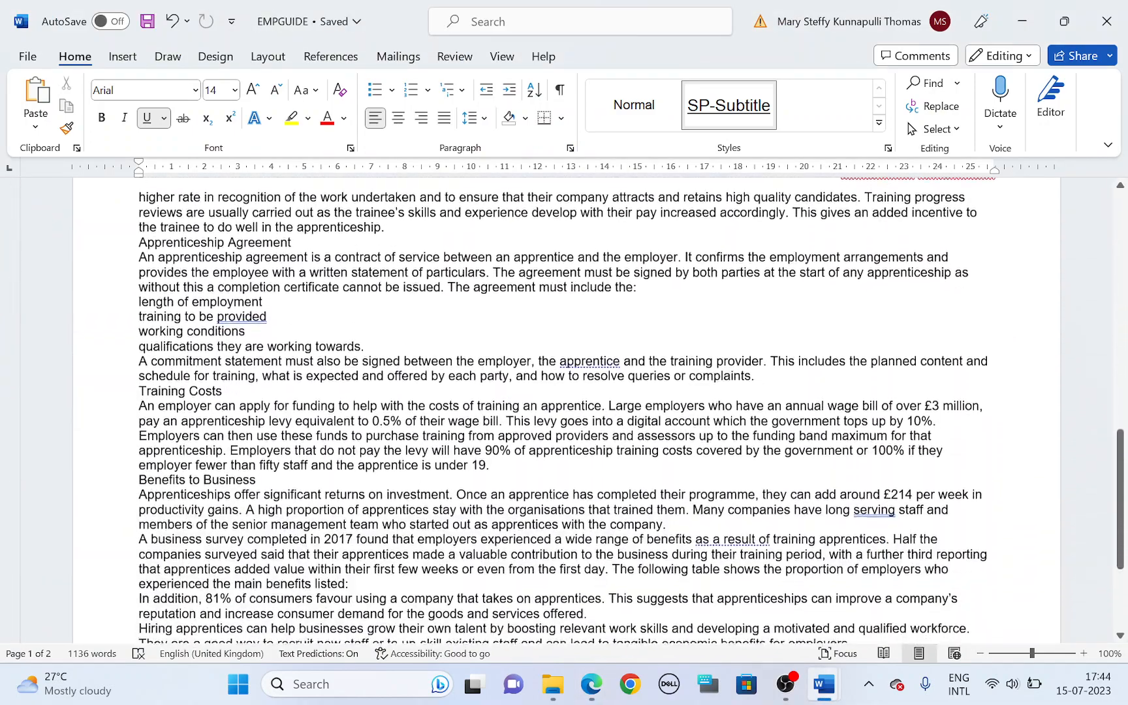
{"action": "scroll", "coordinate": [614, 439], "scroll_direction": "down", "scroll_amount": 1}
Step: Highlight the default paragraph style requirement in step 3 of the question paper, and return to the start of EMPGUIDE
{"action": "key", "text": "alt+Tab"}
{"action": "scroll", "coordinate": [444, 411], "scroll_direction": "down", "scroll_amount": 3}
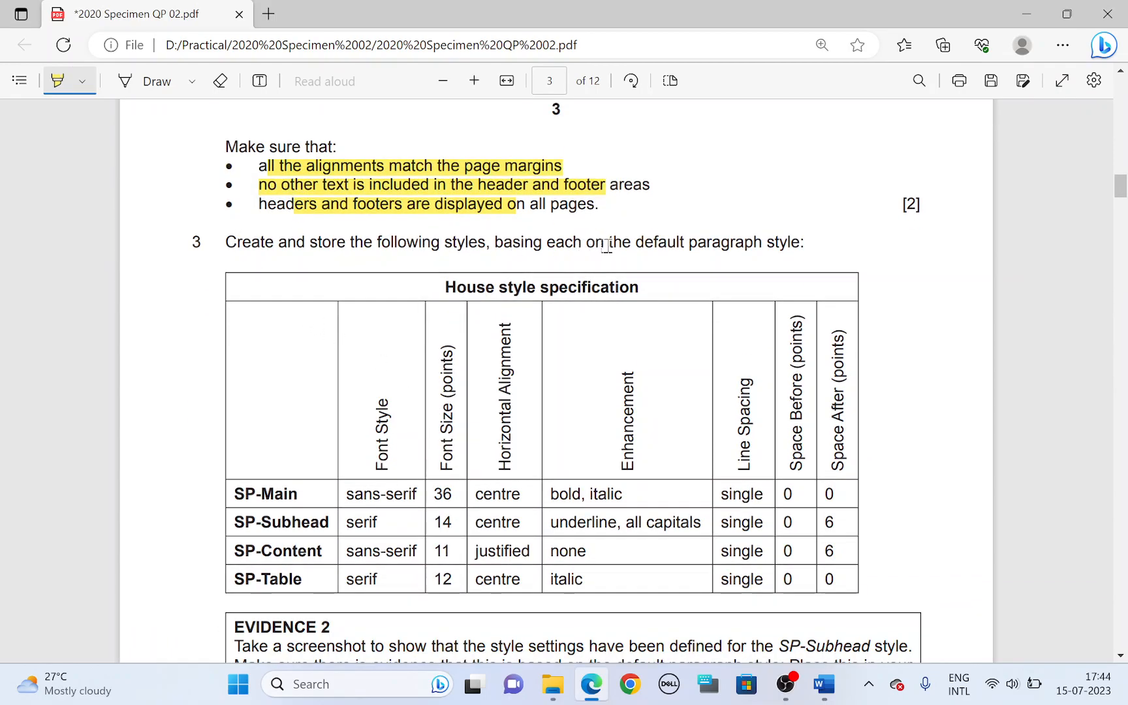
{"action": "left_click_drag", "start_coordinate": [652, 241], "coordinate": [791, 241]}
{"action": "key", "text": "alt+Tab"}
{"action": "scroll", "coordinate": [564, 404], "scroll_direction": "up", "scroll_amount": 8}
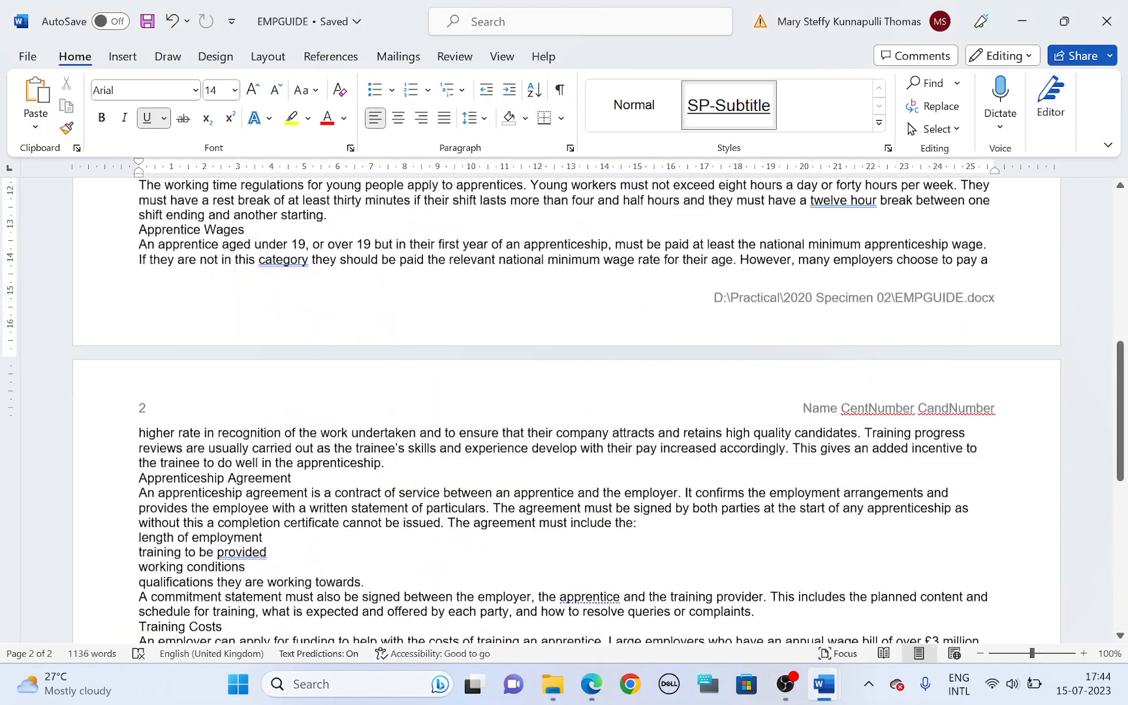
{"action": "key", "text": "ctrl+Home"}
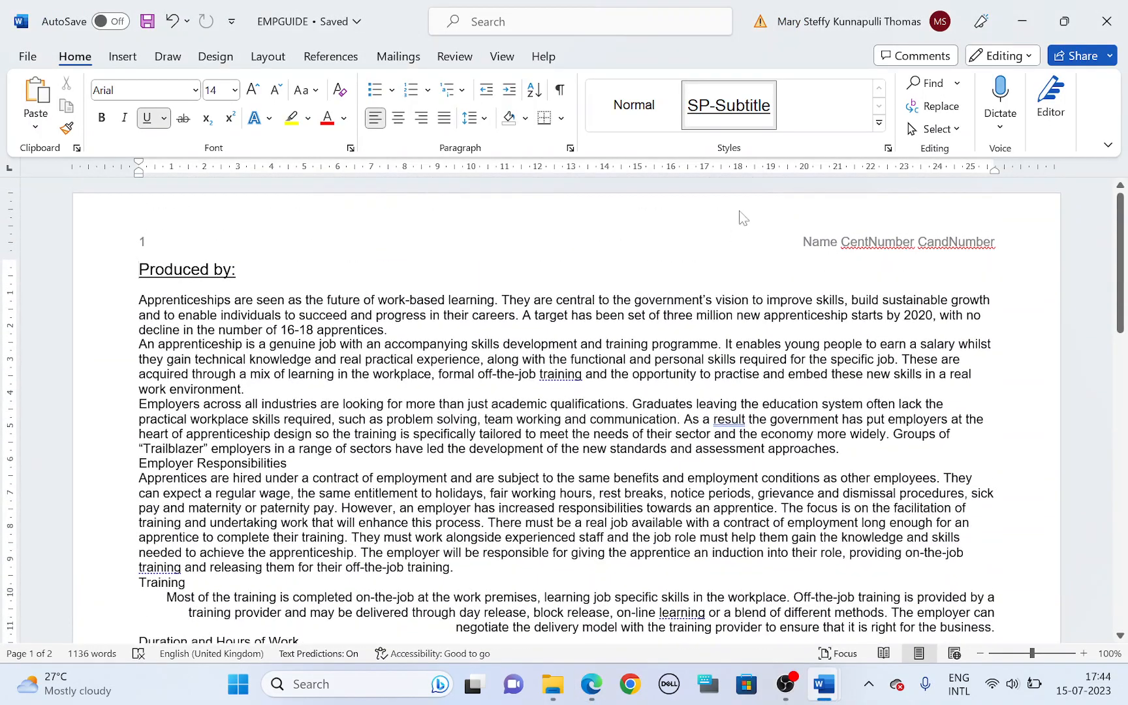
Step: Start a new style in EMPGUIDE, highlight SP-Main in the question paper's house style table, and name the style SP-Main
{"action": "left_click", "coordinate": [879, 124]}
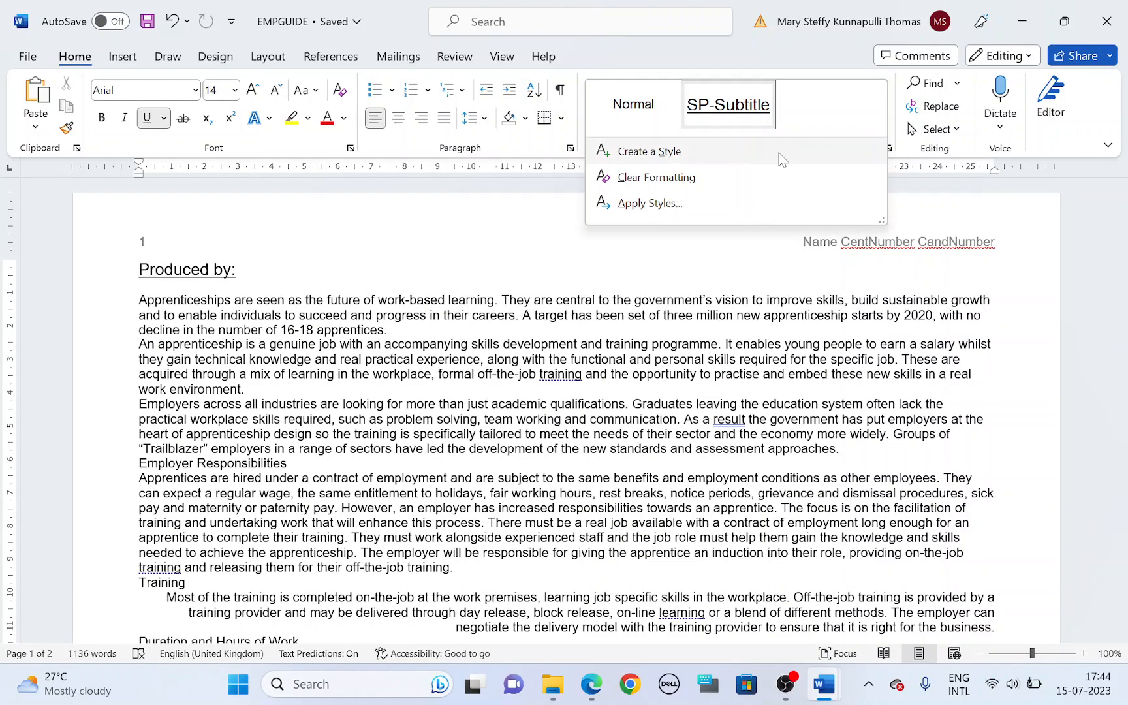
{"action": "left_click", "coordinate": [664, 154]}
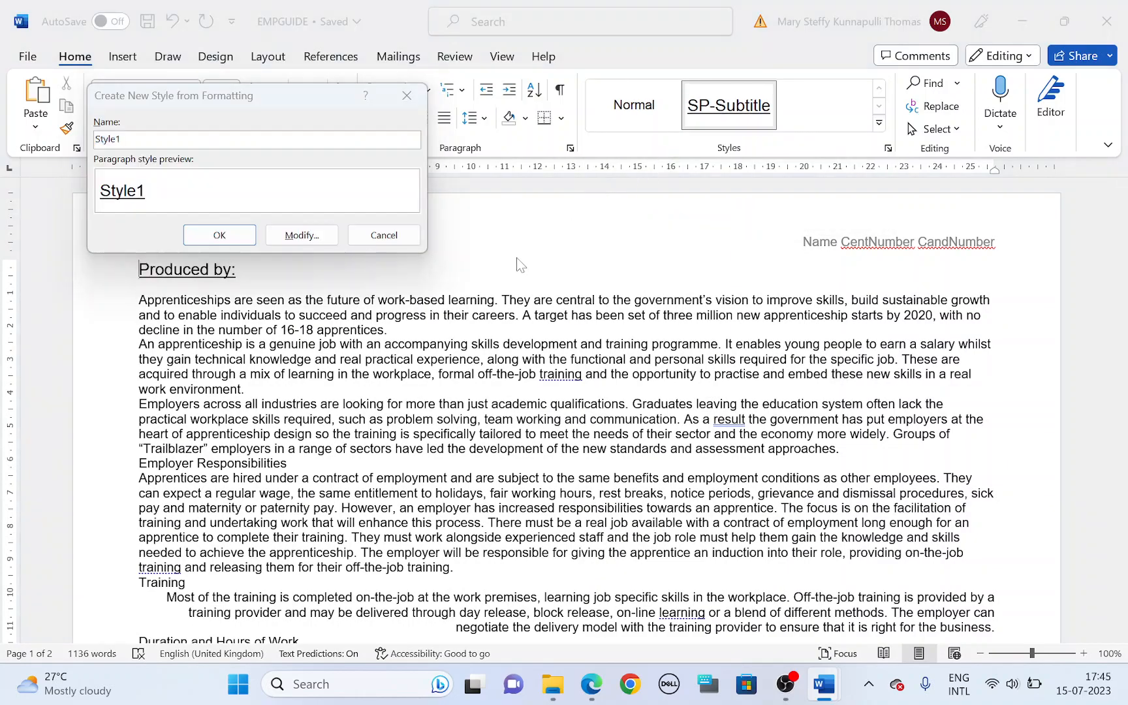
{"action": "key", "text": "alt+Tab"}
{"action": "scroll", "coordinate": [257, 488], "scroll_direction": "down", "scroll_amount": 4}
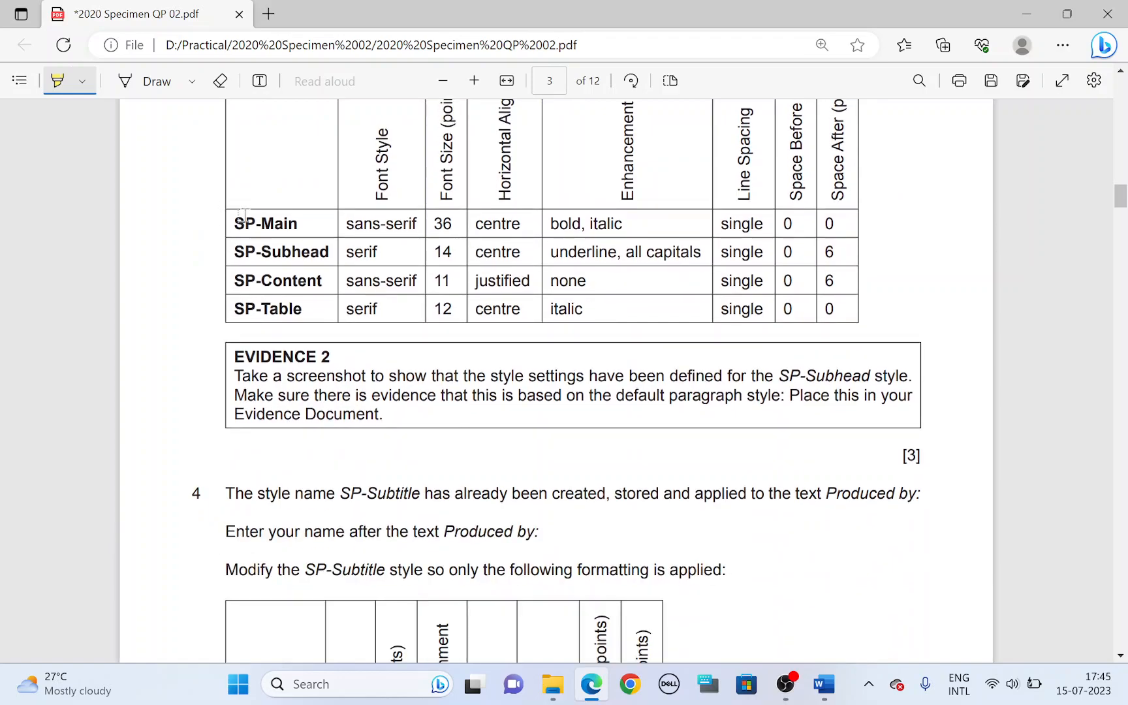
{"action": "left_click_drag", "start_coordinate": [235, 225], "coordinate": [301, 223]}
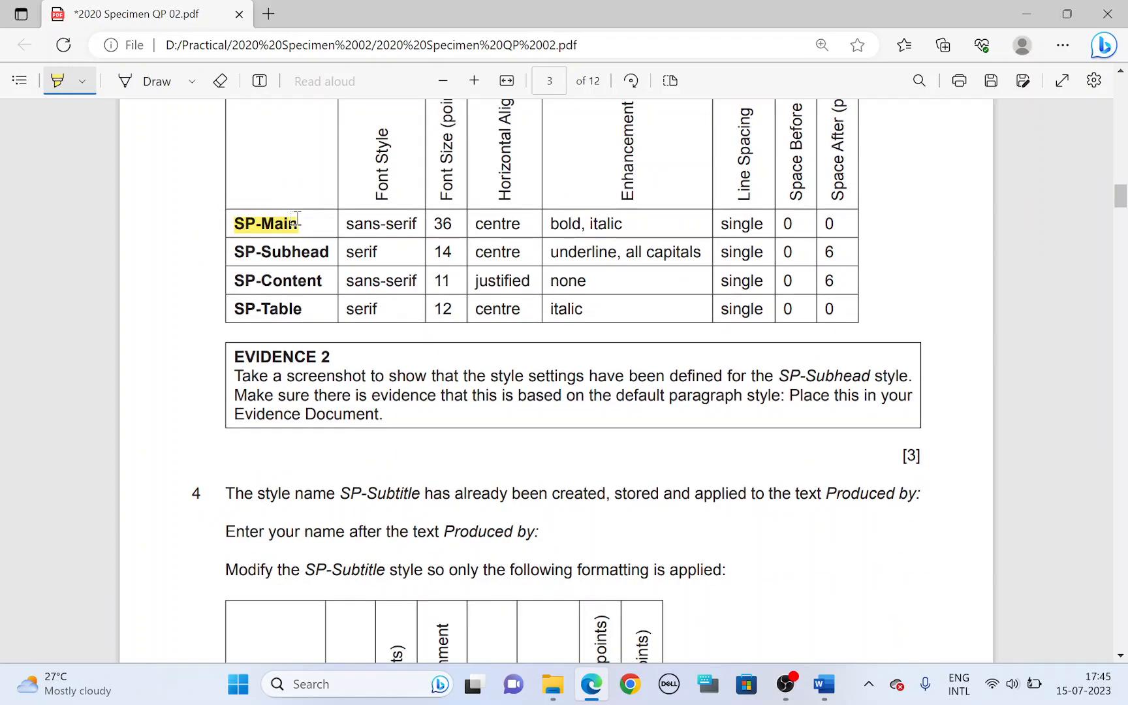
{"action": "key", "text": "alt+Tab"}
{"action": "type", "text": "S"}
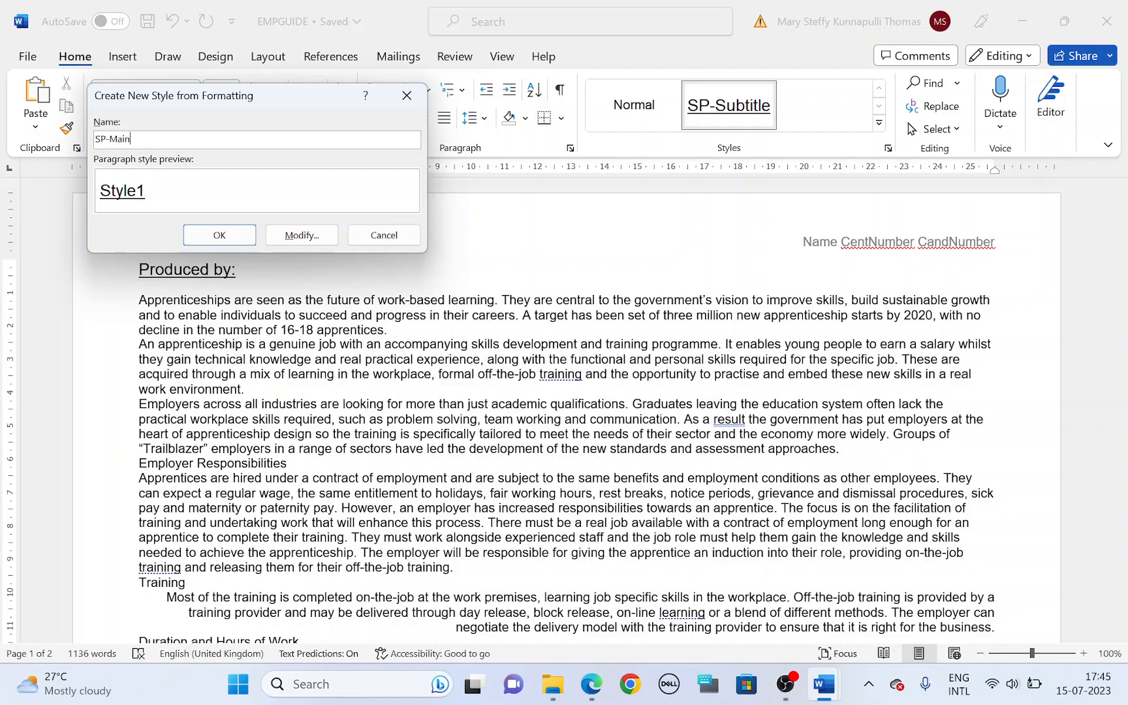
Step: Set the SP-Main style's type to Paragraph and base it on Normal
{"action": "left_click", "coordinate": [301, 235]}
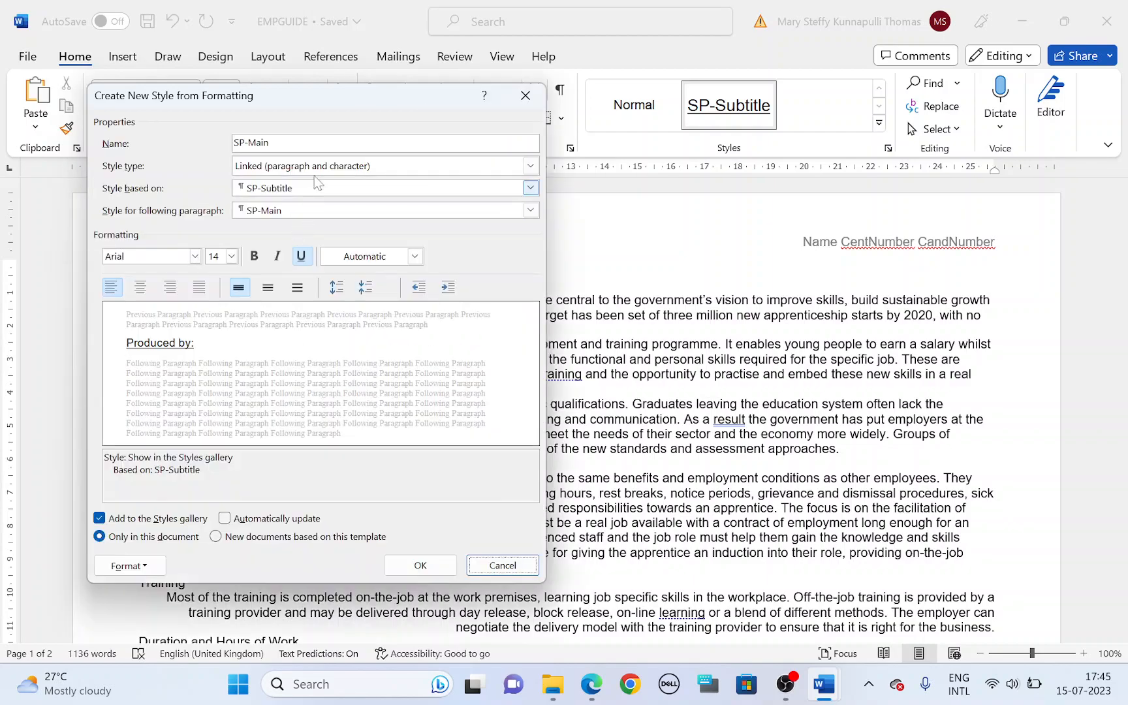
{"action": "left_click", "coordinate": [304, 171]}
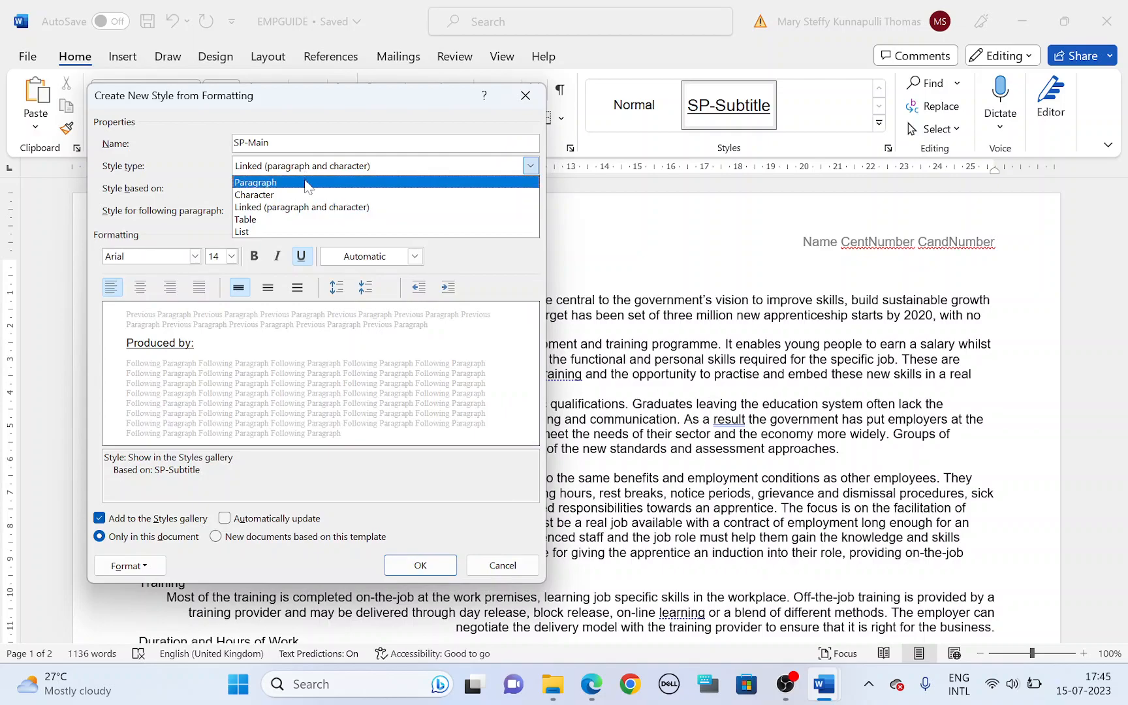
{"action": "left_click", "coordinate": [304, 183]}
{"action": "left_click", "coordinate": [305, 188]}
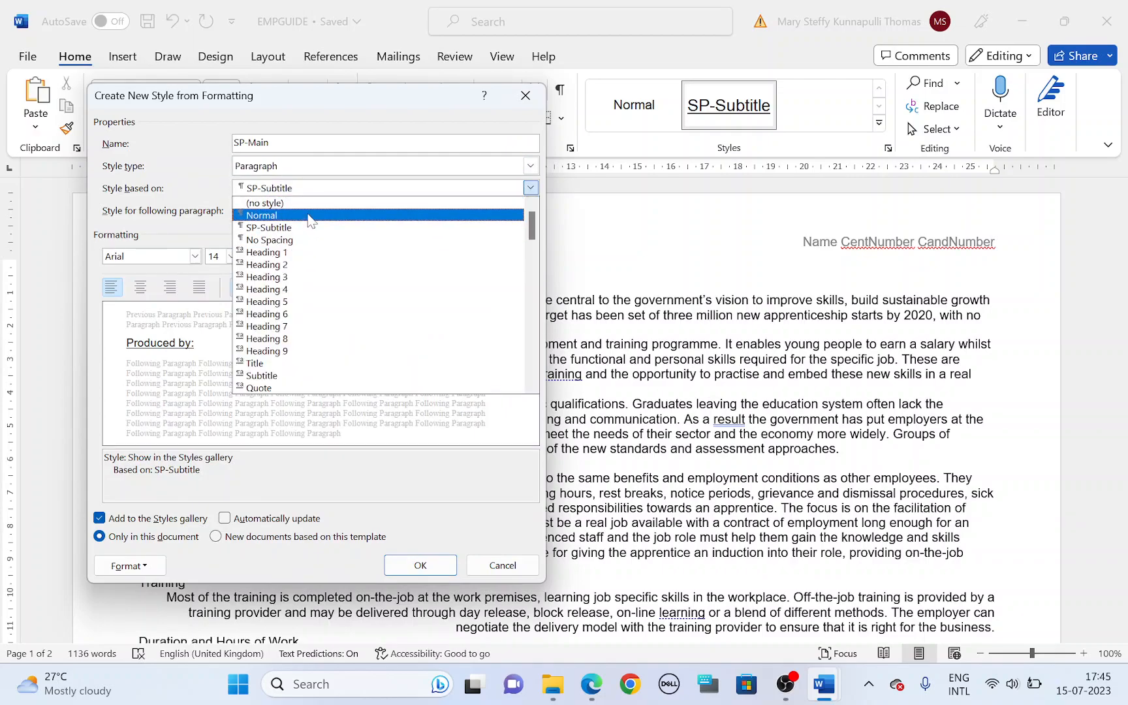
{"action": "left_click", "coordinate": [309, 216]}
Step: Highlight SP-Main's sans-serif font style and size 36 in the question paper, and set the new style's font size to 36
{"action": "key", "text": "alt+Tab"}
{"action": "left_click_drag", "start_coordinate": [339, 224], "coordinate": [415, 219]}
{"action": "key", "text": "alt+Tab"}
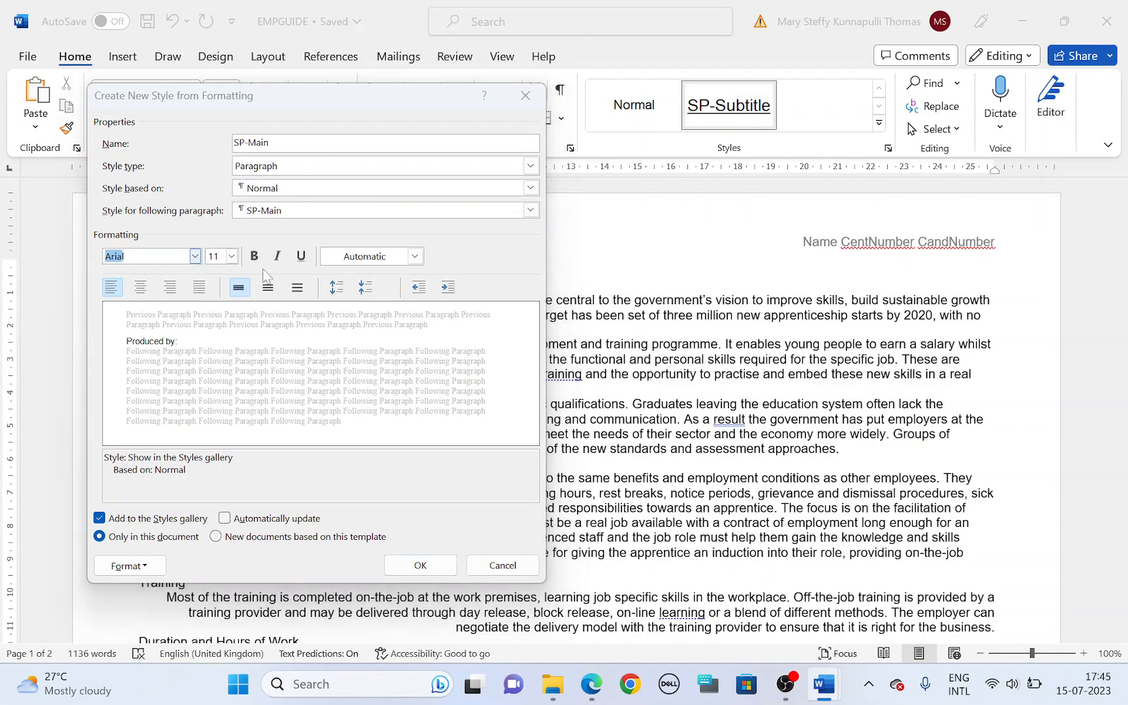
{"action": "key", "text": "alt+Tab"}
{"action": "left_click_drag", "start_coordinate": [430, 223], "coordinate": [449, 224]}
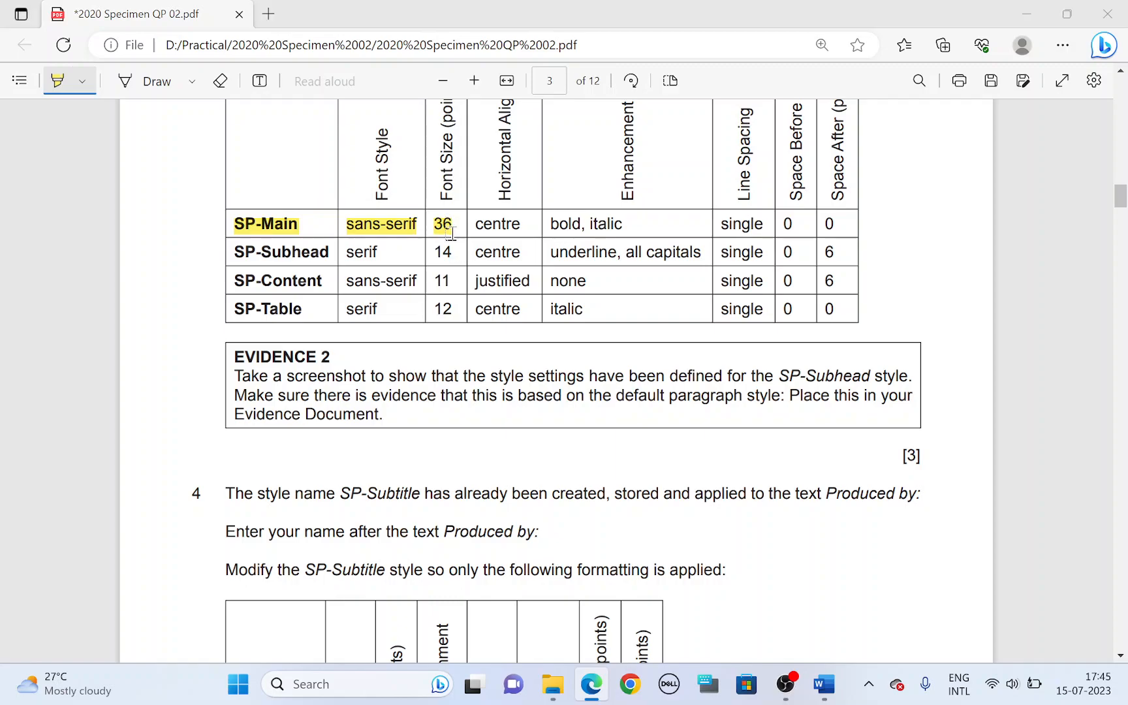
{"action": "key", "text": "alt+Tab"}
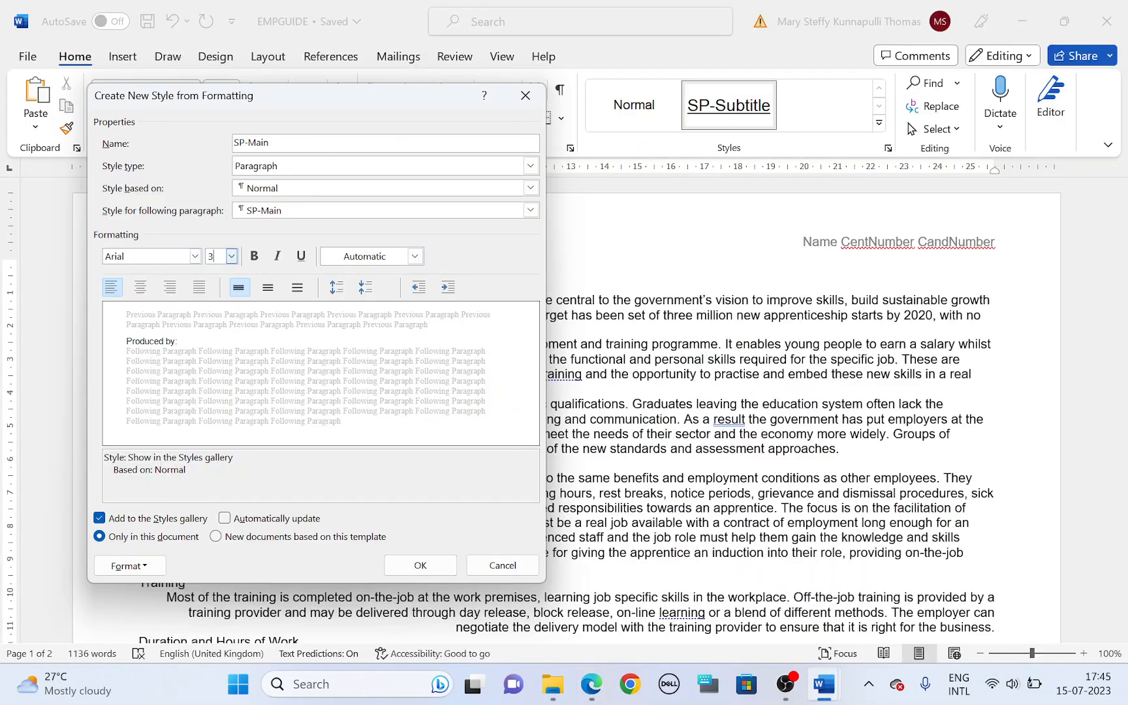
{"action": "key", "text": "Tab"}
Step: Highlight "centre" and "bold, italic" in the SP-Main row of the question paper, and make the style centred, bold and italic
{"action": "key", "text": "alt+Tab"}
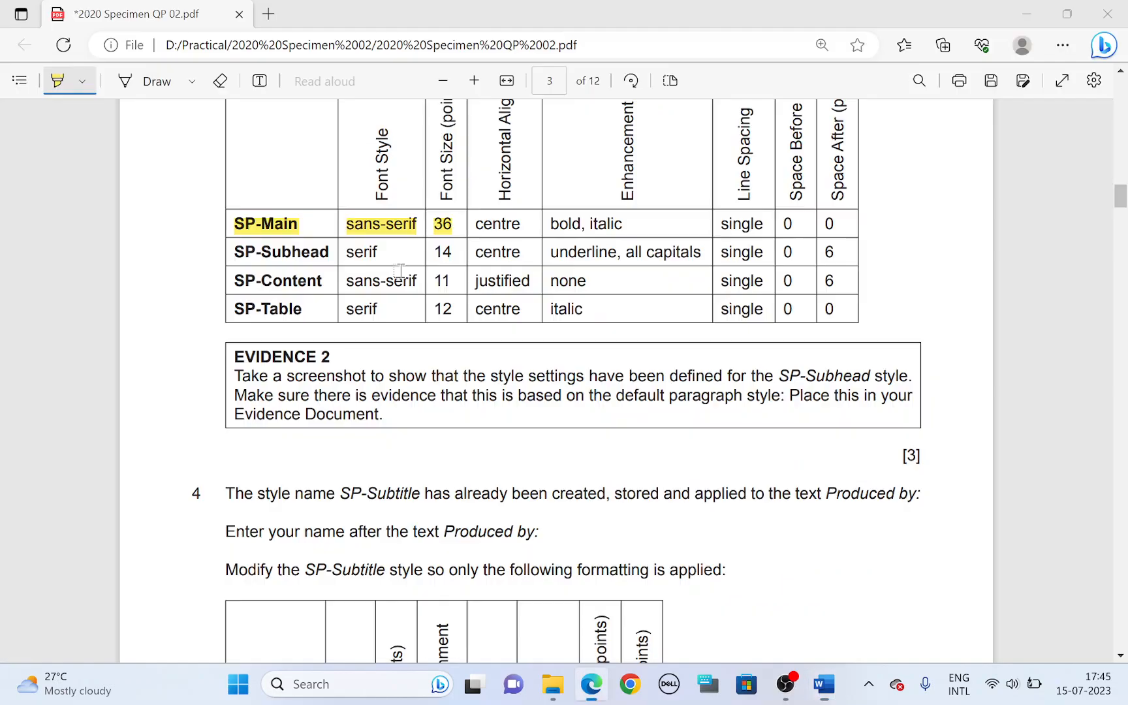
{"action": "left_click_drag", "start_coordinate": [476, 226], "coordinate": [625, 223]}
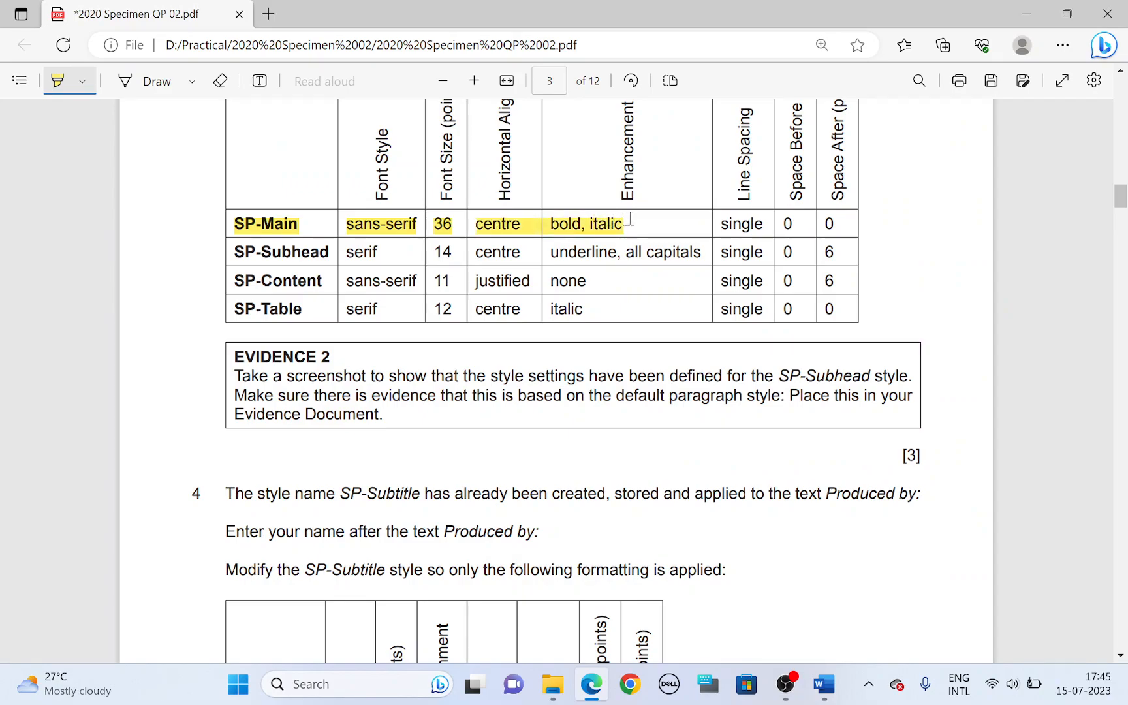
{"action": "key", "text": "alt+Tab"}
{"action": "left_click", "coordinate": [140, 288]}
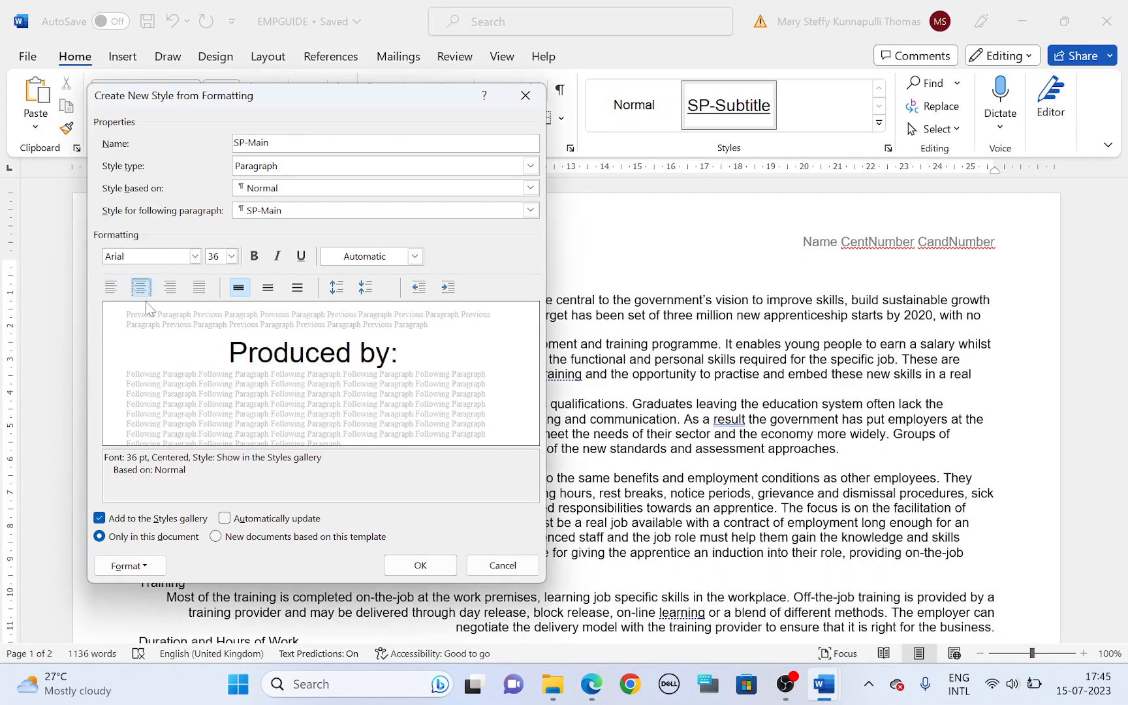
{"action": "left_click", "coordinate": [254, 256]}
{"action": "left_click", "coordinate": [276, 256]}
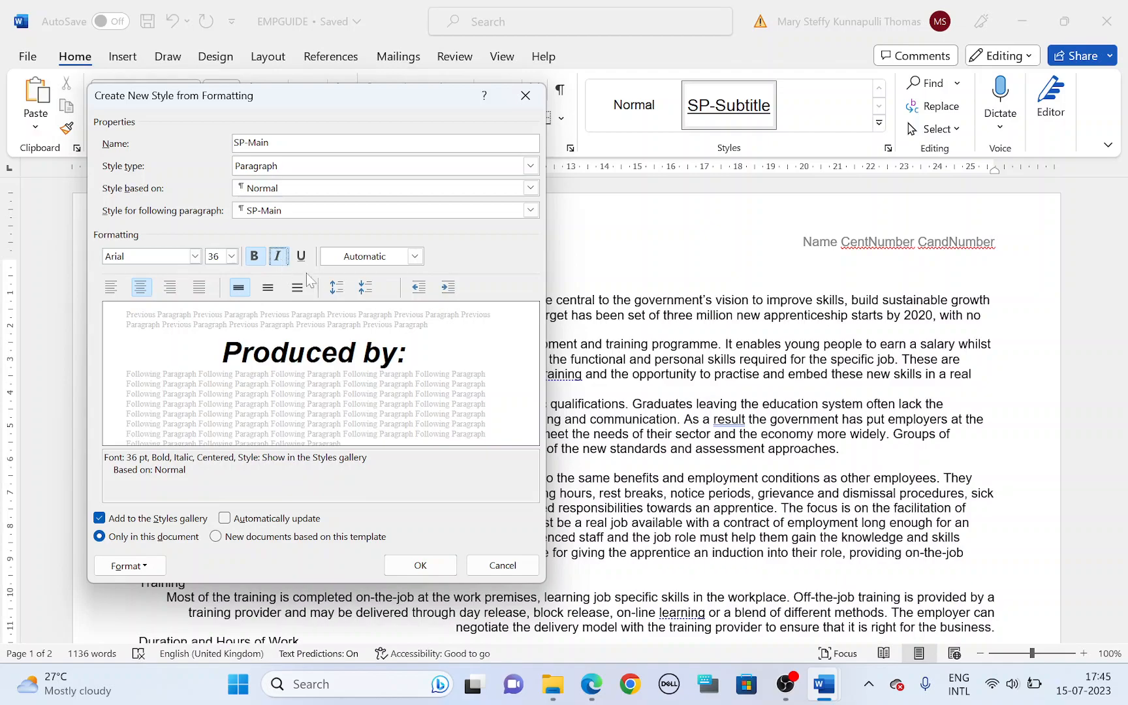
Step: Highlight the single line spacing and 0 point before and after spacing in the SP-Main row, and return to the style settings
{"action": "key", "text": "alt+Tab"}
{"action": "left_click_drag", "start_coordinate": [725, 216], "coordinate": [832, 220]}
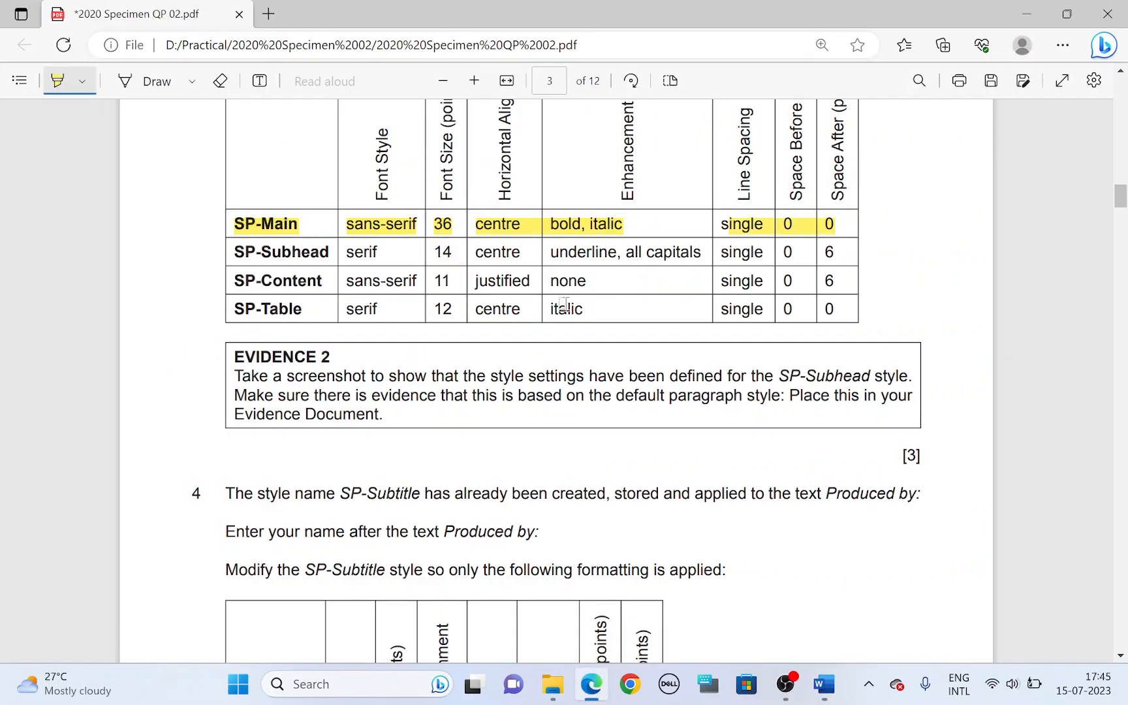
{"action": "key", "text": "alt+Tab"}
{"action": "left_click", "coordinate": [139, 569]}
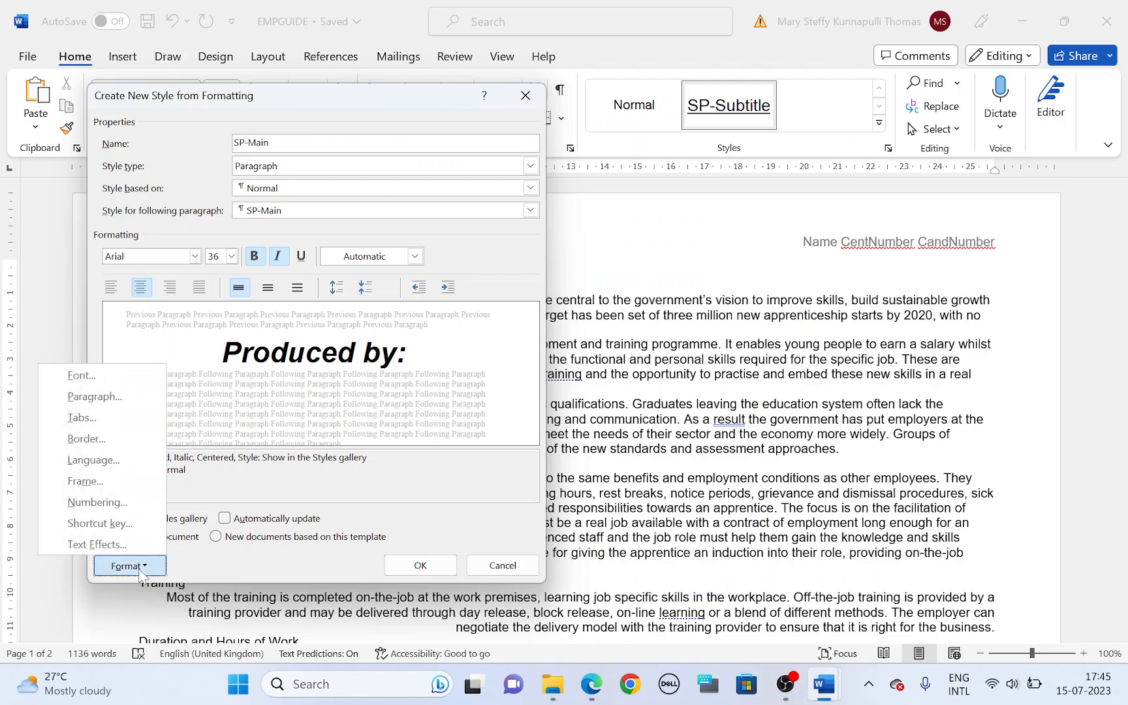
{"action": "left_click", "coordinate": [81, 375]}
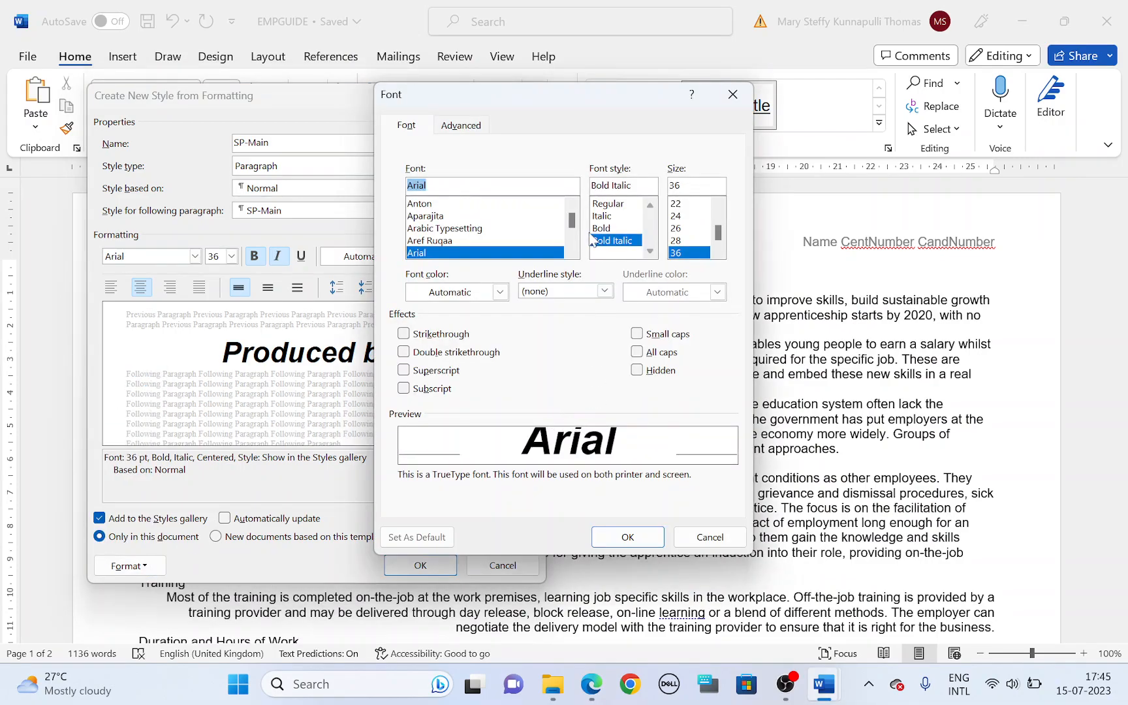
{"action": "left_click", "coordinate": [733, 94]}
Step: Confirm SP-Main's paragraph settings with single line spacing and 0 pt before and after, and create the style
{"action": "left_click", "coordinate": [129, 565]}
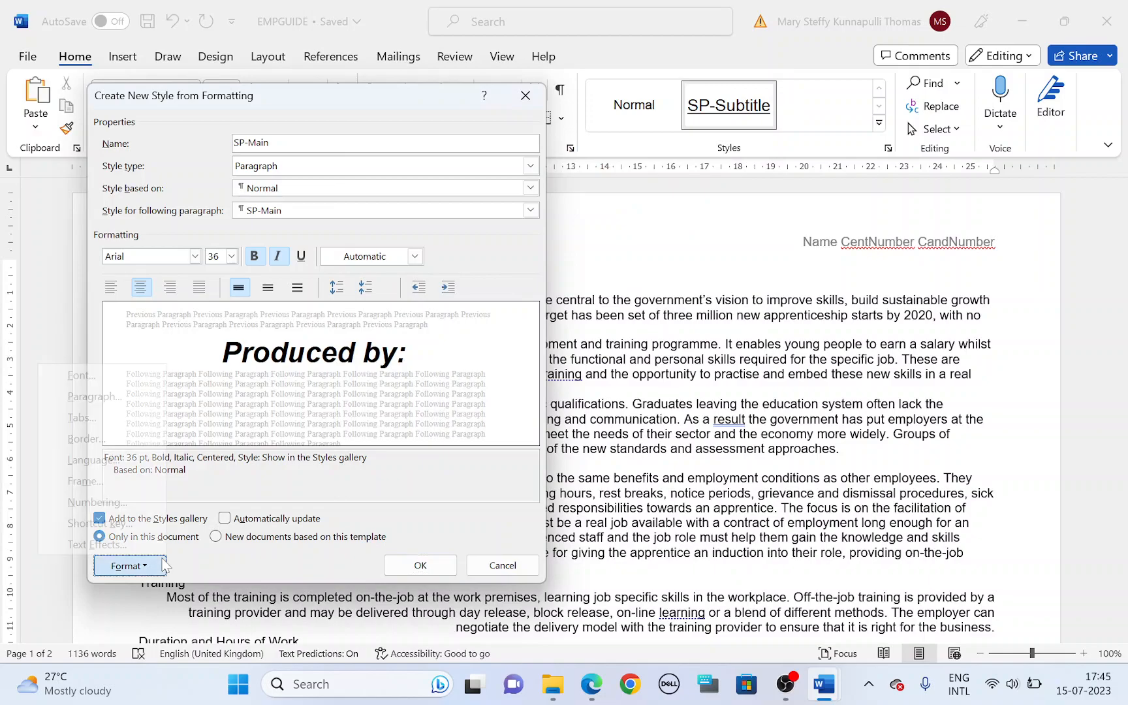
{"action": "left_click", "coordinate": [141, 397]}
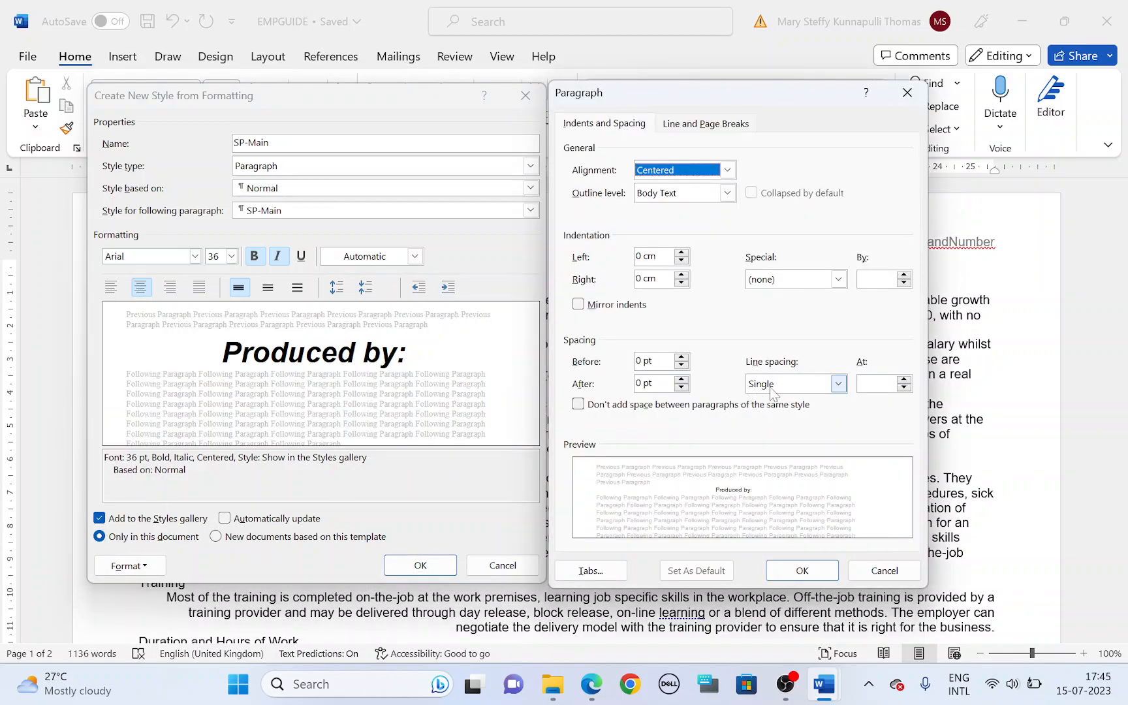
{"action": "left_click", "coordinate": [799, 570]}
{"action": "left_click", "coordinate": [442, 568]}
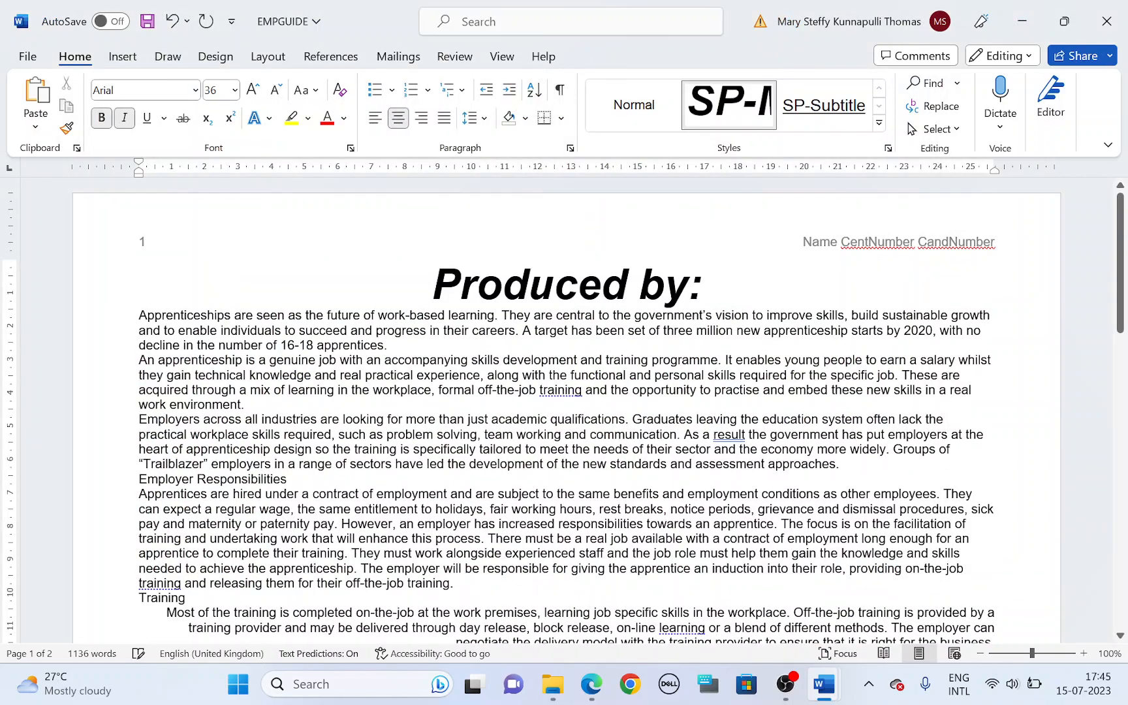
Step: Highlight SP-Subhead in the question paper's style table, and start a new style in EMPGUIDE named SP-Subhead
{"action": "key", "text": "alt+Tab"}
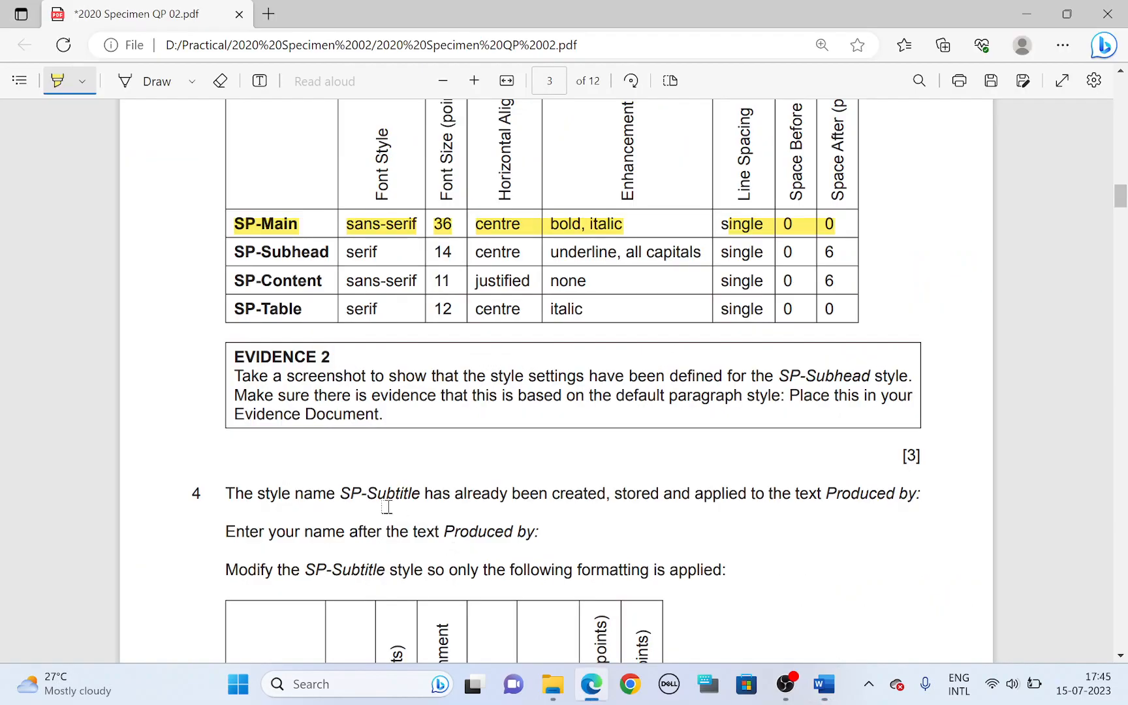
{"action": "left_click_drag", "start_coordinate": [230, 251], "coordinate": [322, 256]}
{"action": "key", "text": "alt+Tab"}
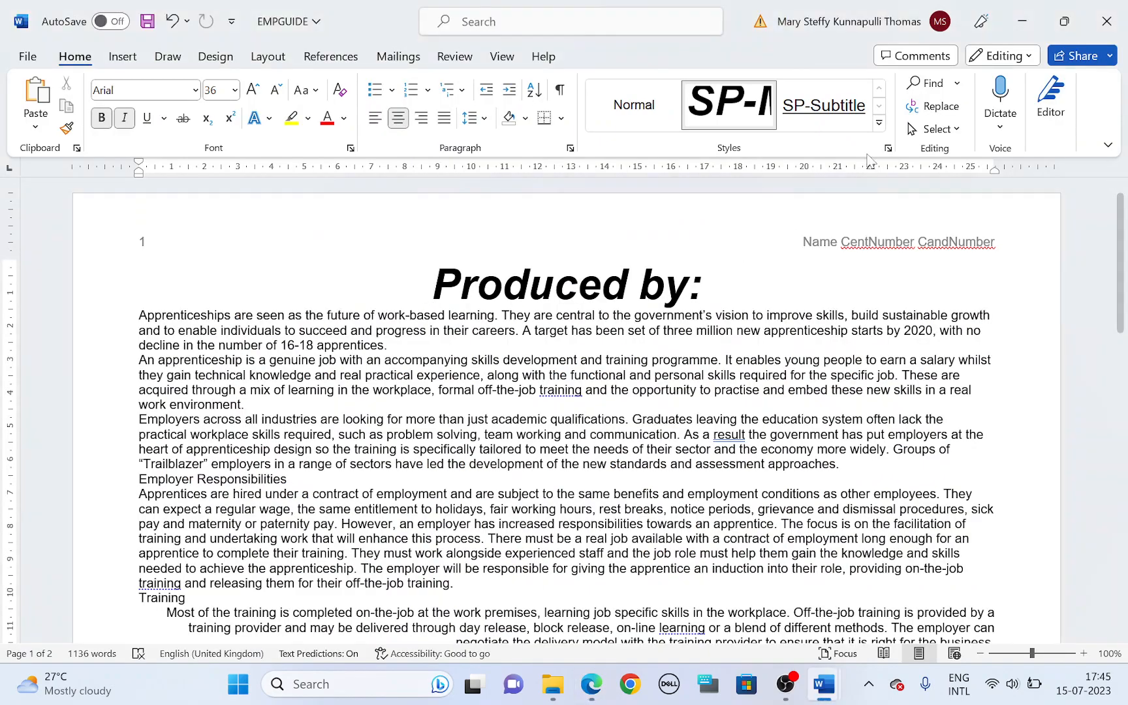
{"action": "left_click", "coordinate": [878, 125]}
{"action": "left_click", "coordinate": [849, 147]}
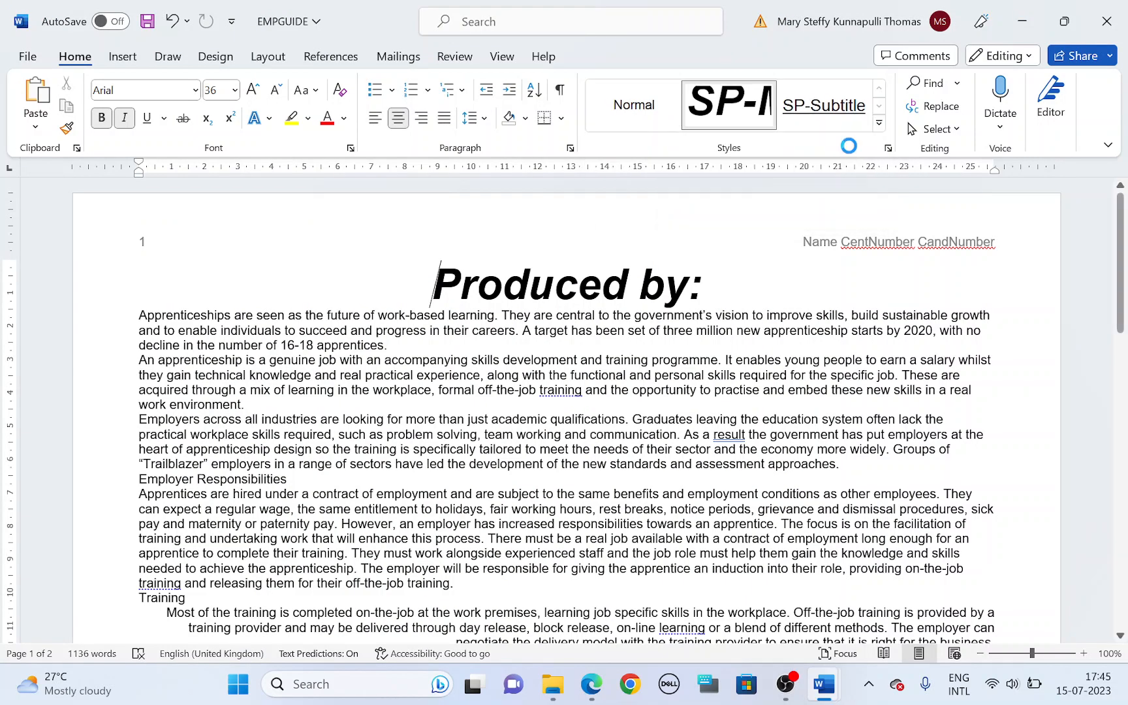
{"action": "type", "text": "SP-Subhead"}
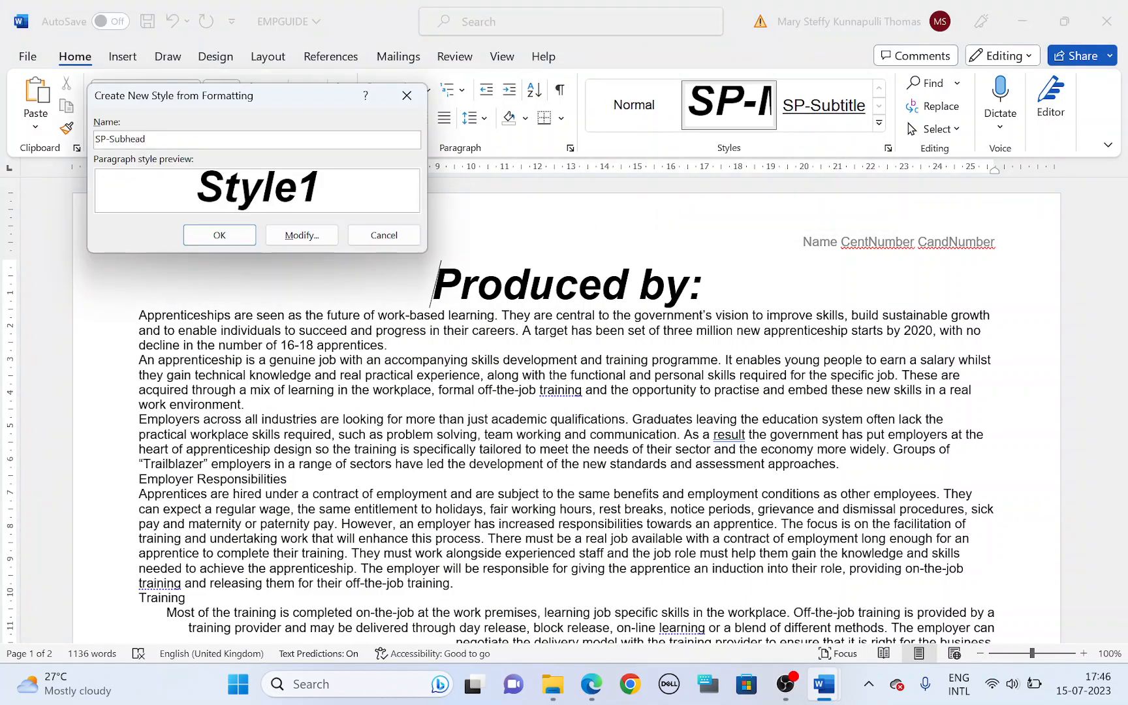
Step: Set the SP-Subhead style's type to Paragraph and base it on Normal
{"action": "left_click", "coordinate": [320, 236]}
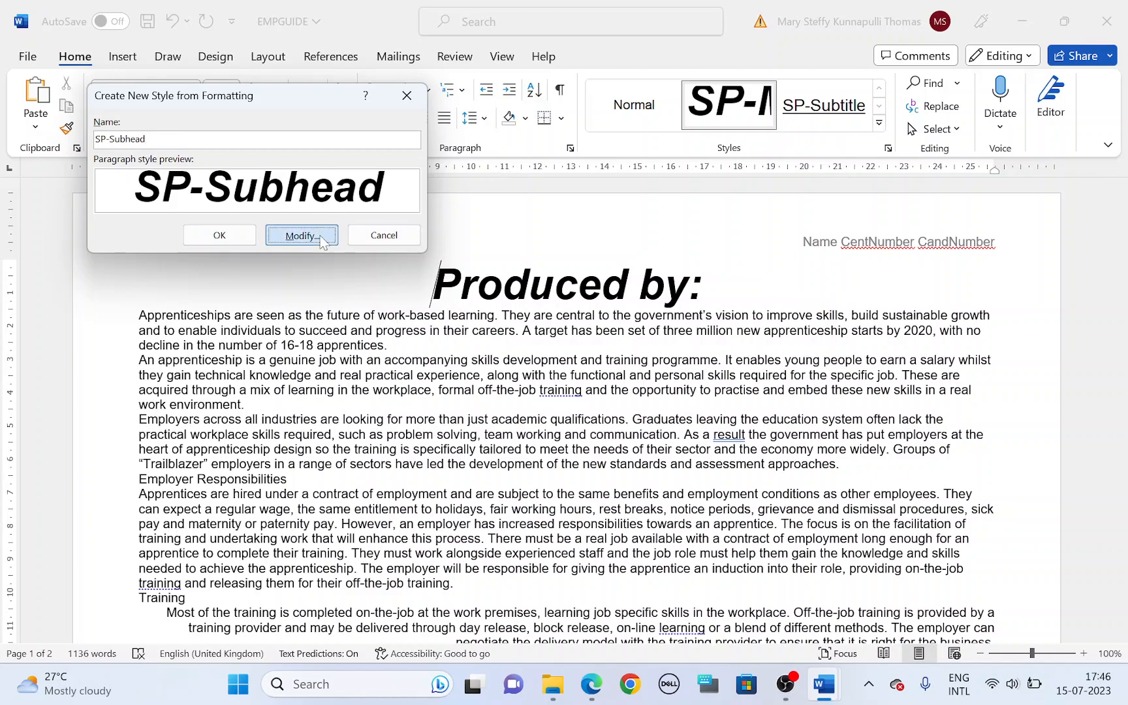
{"action": "left_click", "coordinate": [340, 167]}
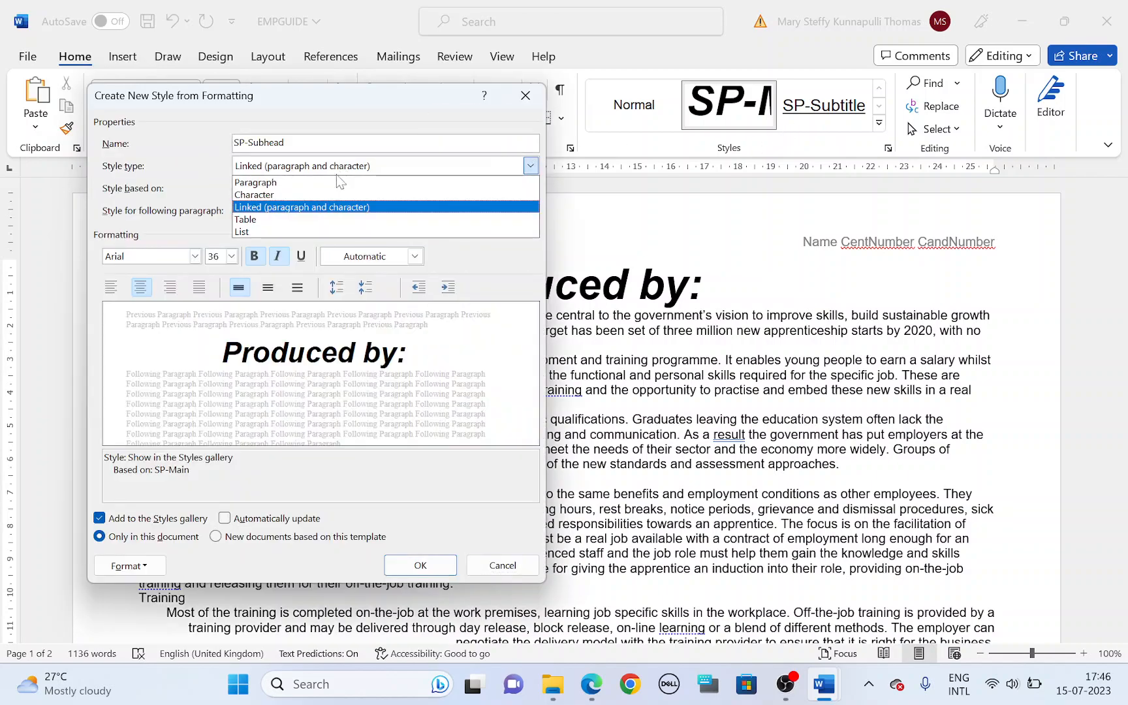
{"action": "left_click", "coordinate": [337, 178]}
{"action": "left_click", "coordinate": [338, 194]}
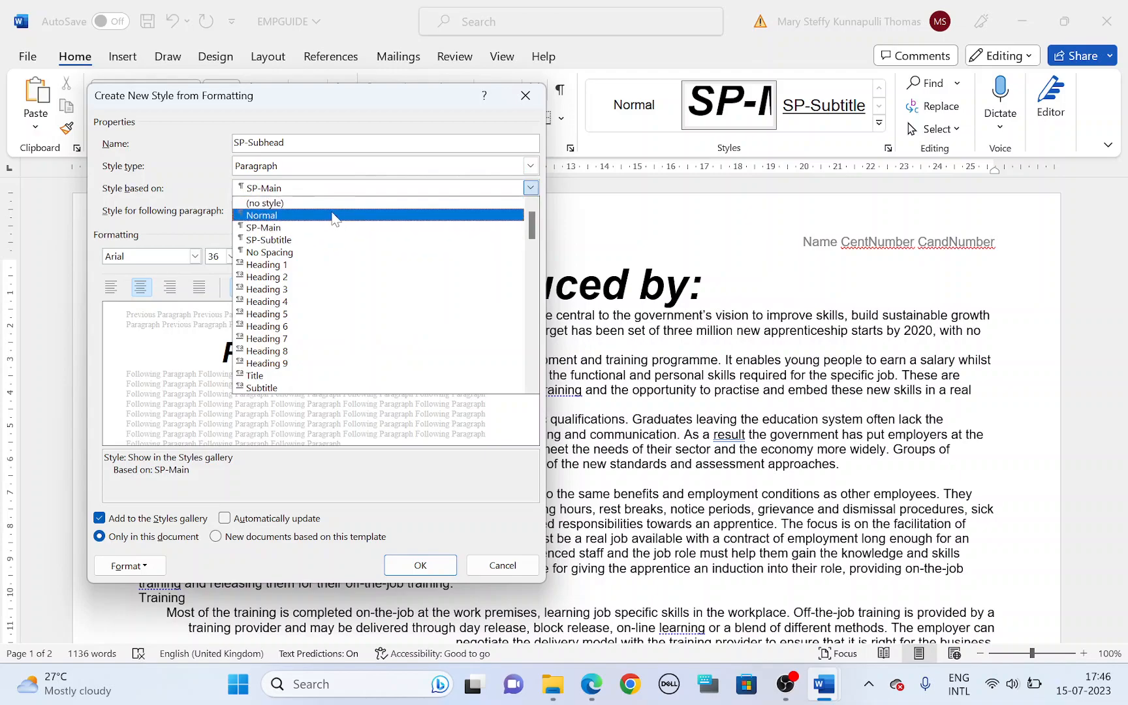
{"action": "left_click", "coordinate": [330, 214]}
Step: Highlight the serif font style and size 14 in the SP-Subhead row of the question paper
{"action": "key", "text": "alt+Tab"}
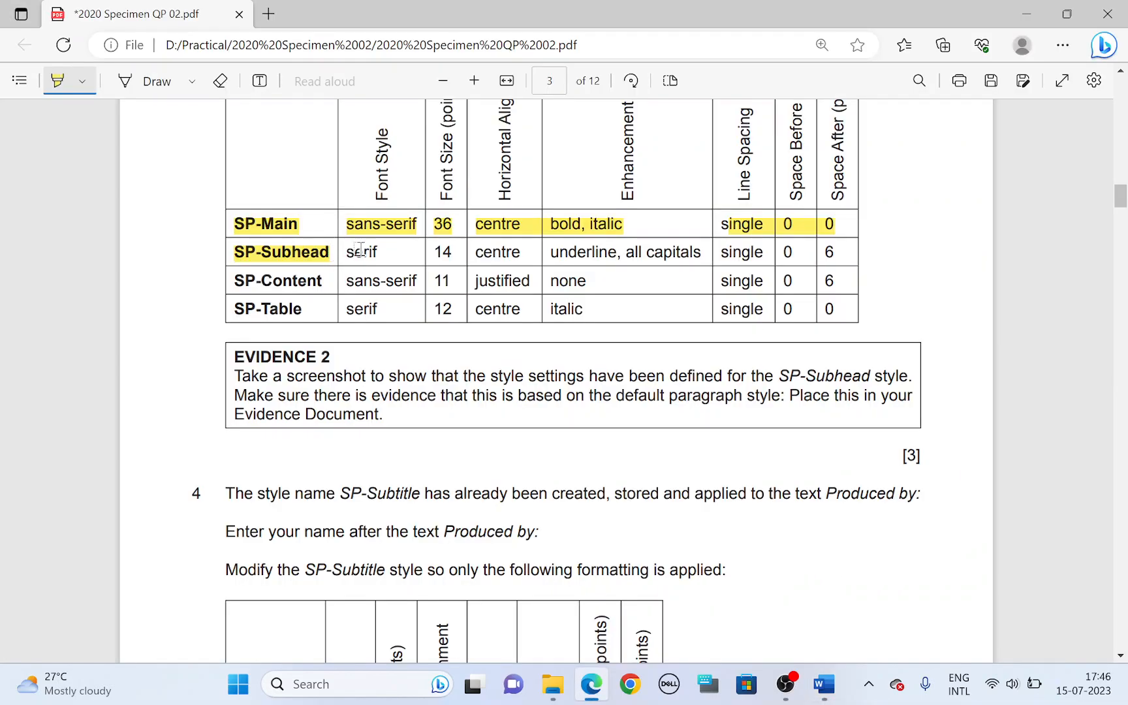
{"action": "left_click_drag", "start_coordinate": [349, 253], "coordinate": [380, 253]}
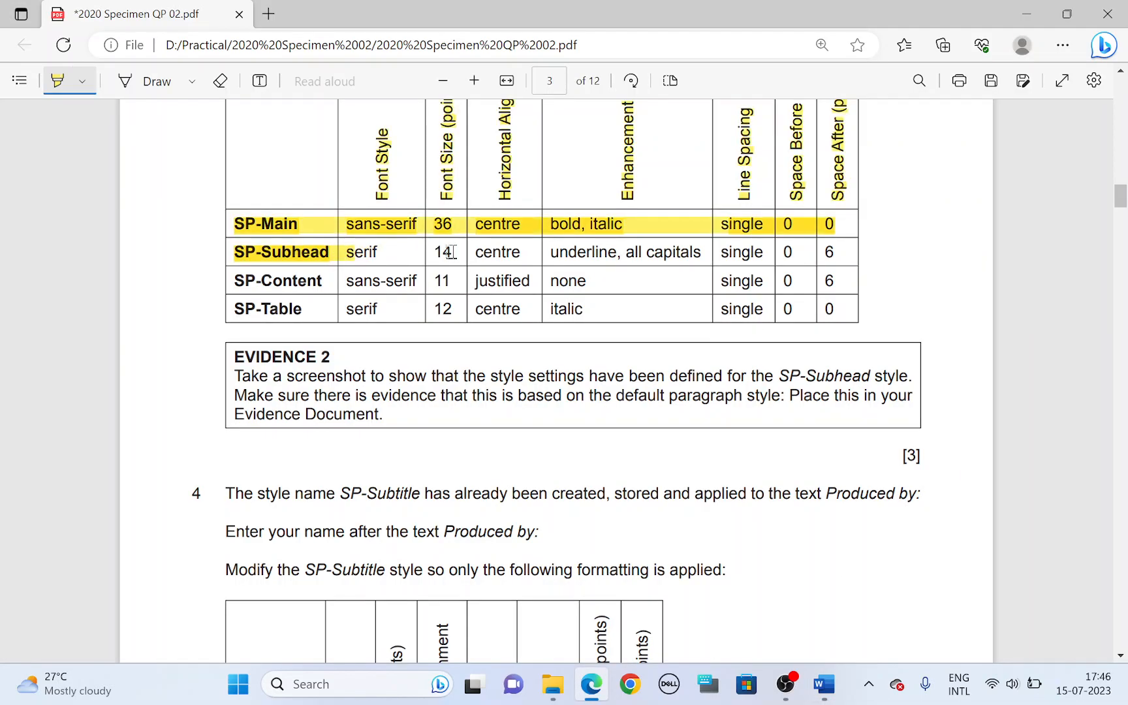
{"action": "double_click", "coordinate": [444, 254]}
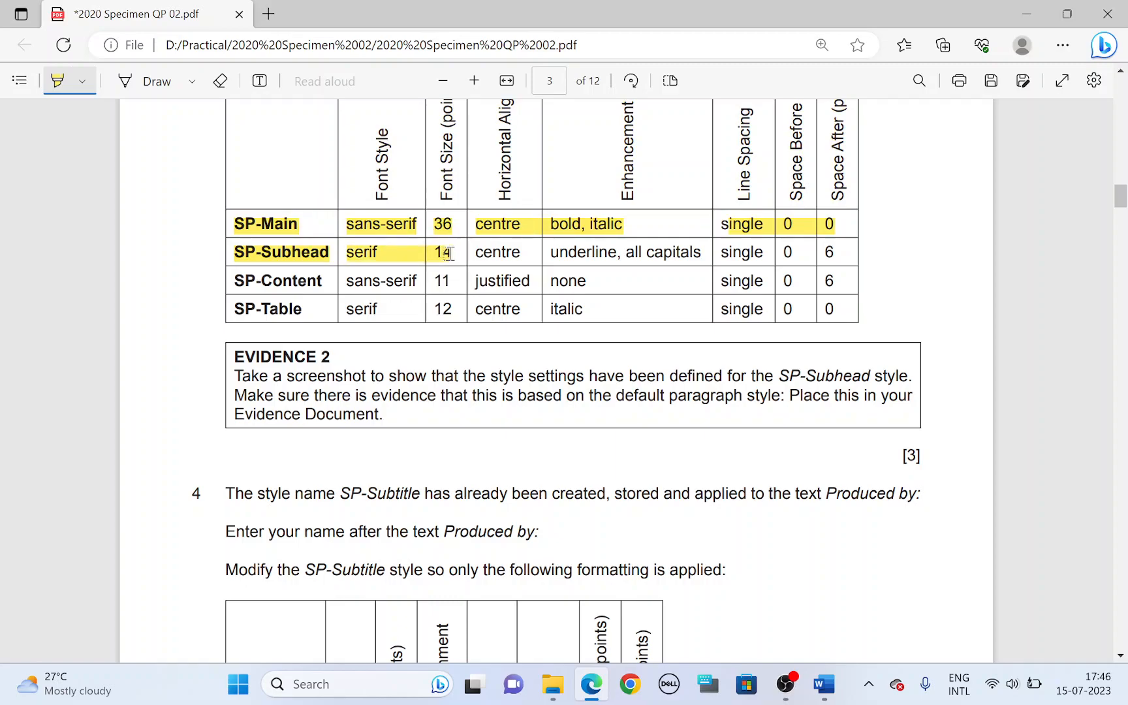
Step: Set the SP-Subhead style's font to Times New Roman at size 14
{"action": "key", "text": "alt+Tab"}
{"action": "left_click", "coordinate": [194, 256]}
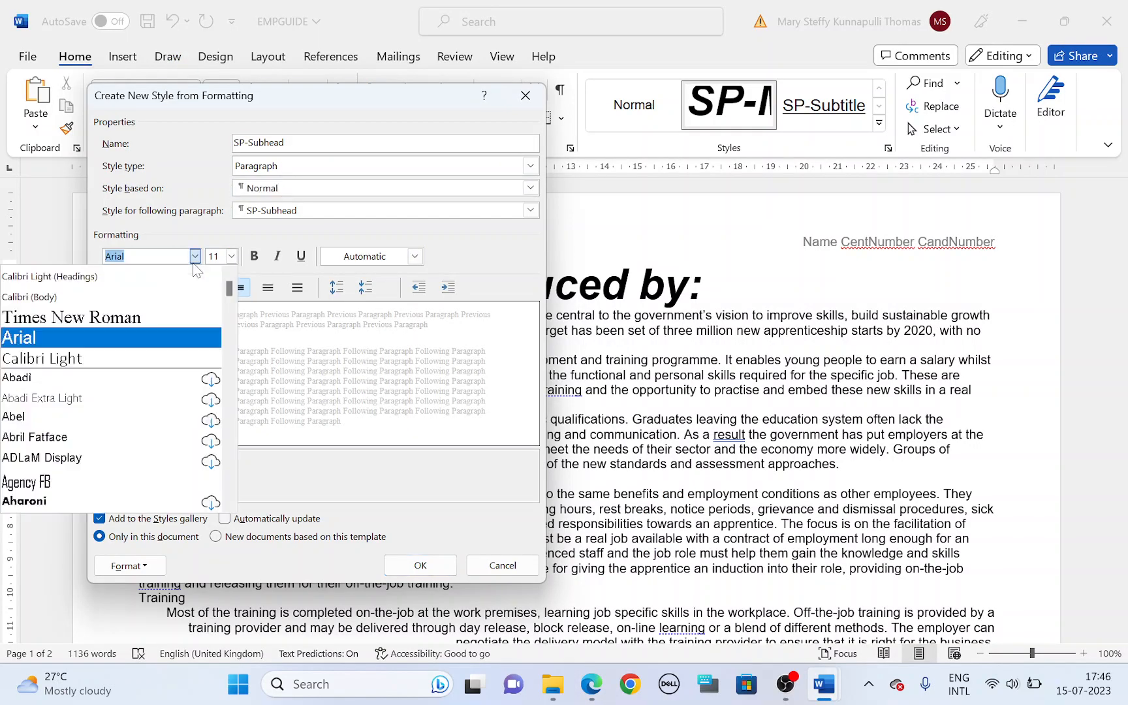
{"action": "left_click", "coordinate": [131, 318]}
{"action": "key", "text": "Tab"}
{"action": "type", "text": "14"}
{"action": "key", "text": "alt+Tab"}
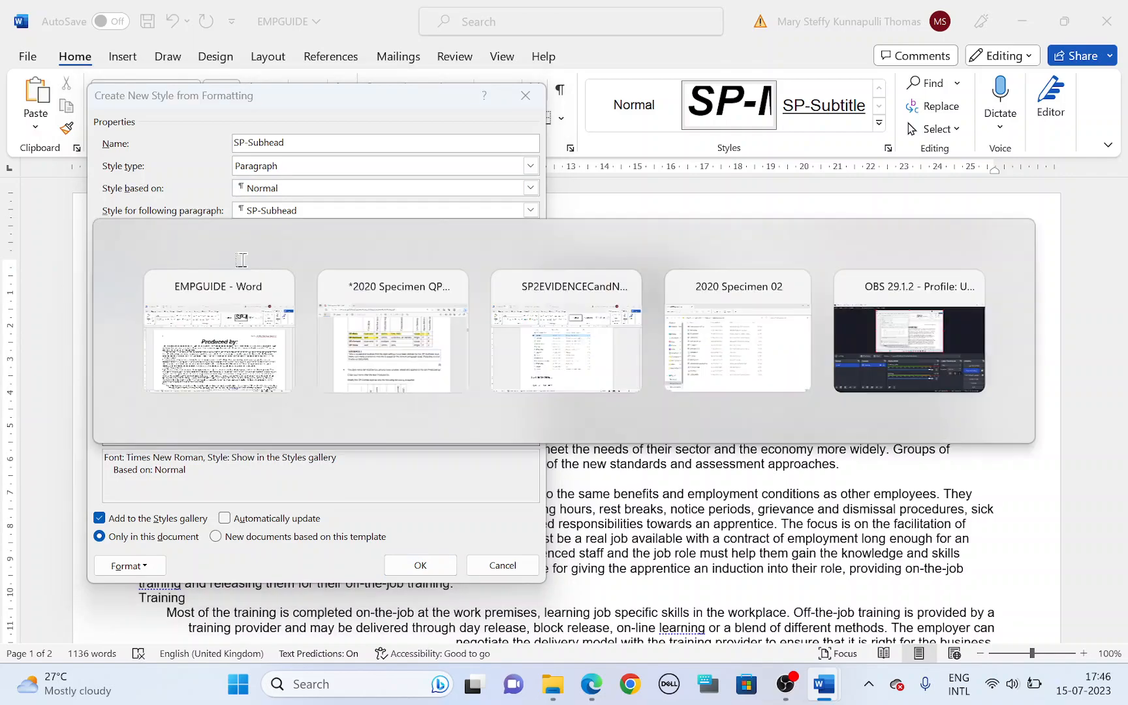
{"action": "key", "text": "alt+Tab"}
{"action": "type", "text": "14"}
Step: Highlight "centre" and "underline, all capitals" in the SP-Subhead row of the question paper, and make the style centred and underlined
{"action": "key", "text": "alt+Tab"}
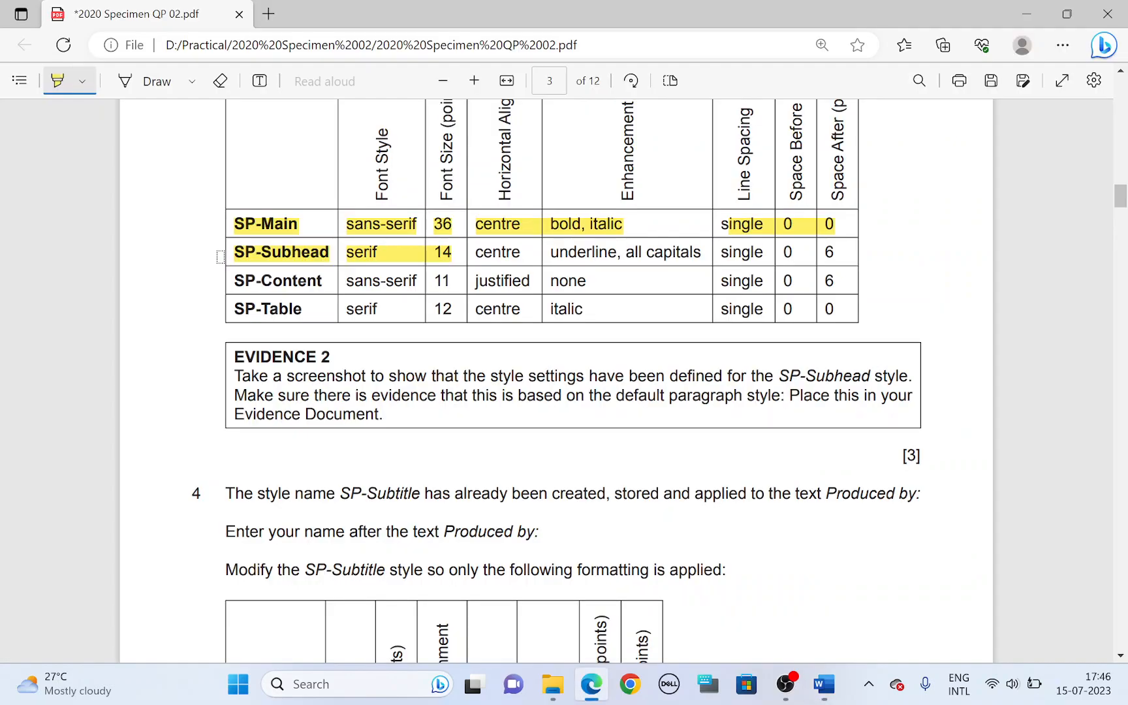
{"action": "left_click_drag", "start_coordinate": [479, 257], "coordinate": [696, 257]}
{"action": "key", "text": "alt+Tab"}
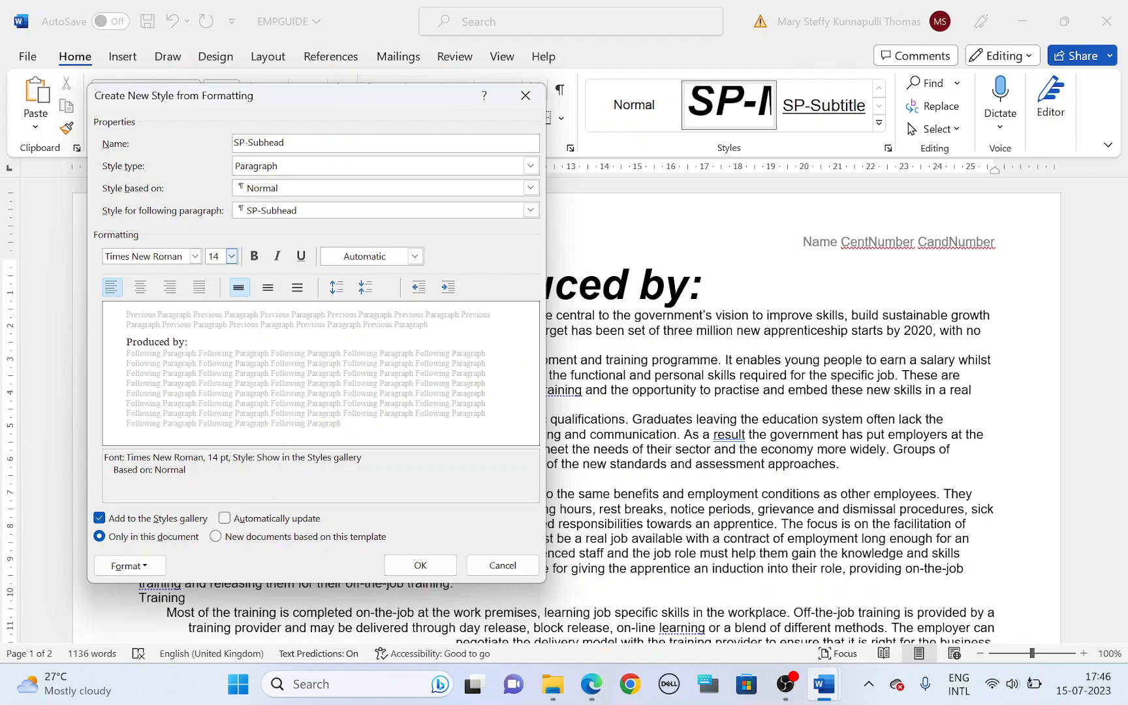
{"action": "left_click", "coordinate": [140, 287]}
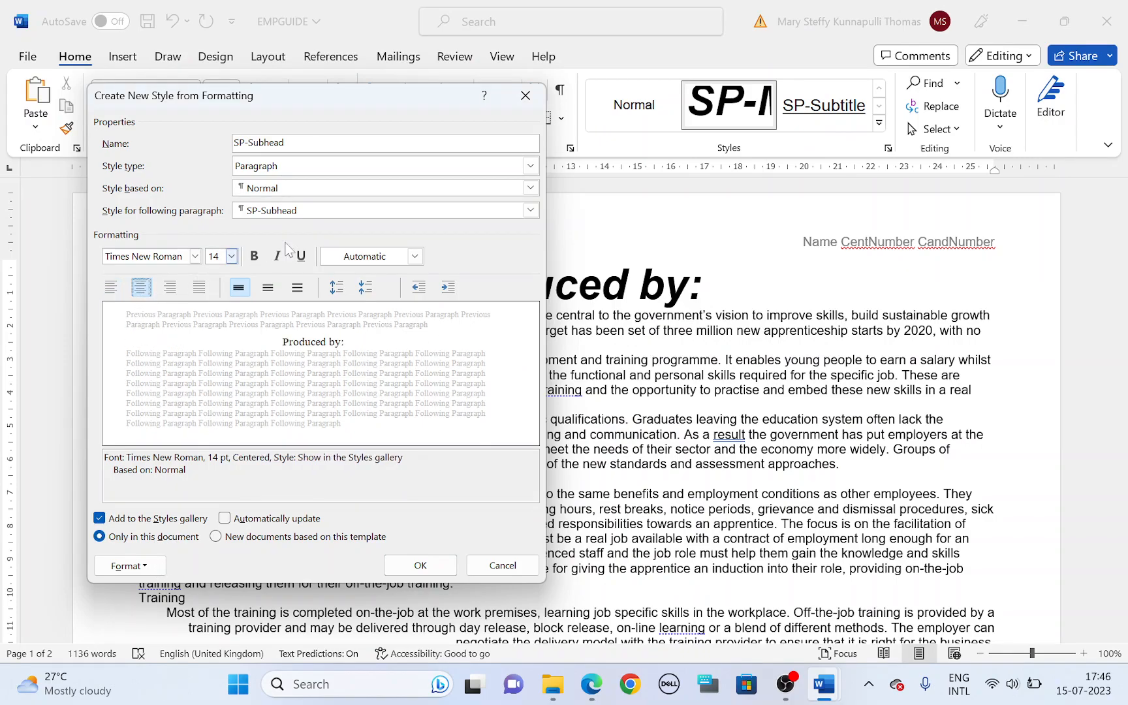
{"action": "left_click", "coordinate": [301, 257]}
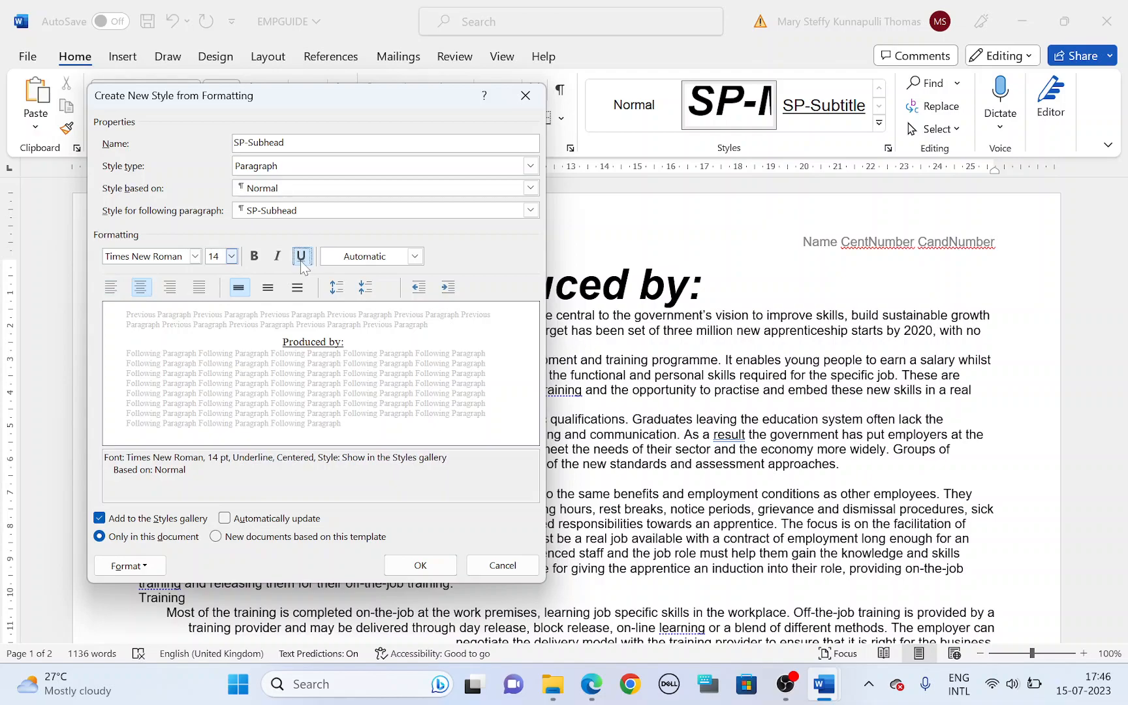
Step: Apply the All caps effect to the SP-Subhead style's font
{"action": "left_click", "coordinate": [165, 567]}
{"action": "left_click", "coordinate": [120, 376]}
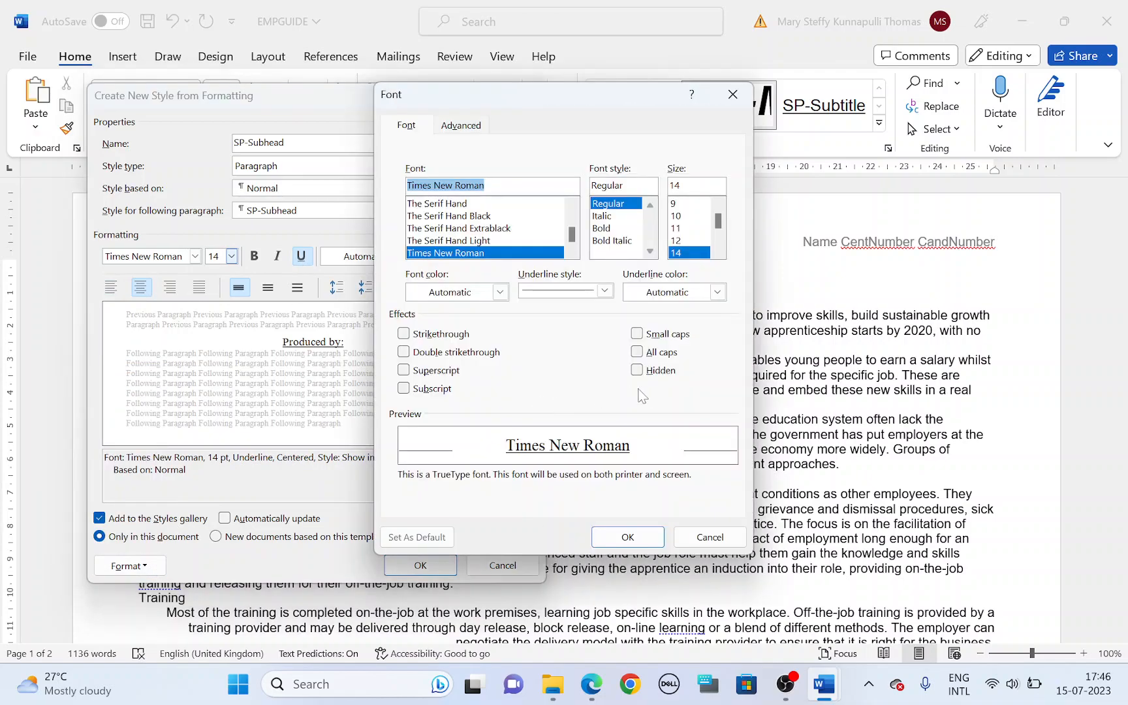
{"action": "left_click", "coordinate": [637, 352]}
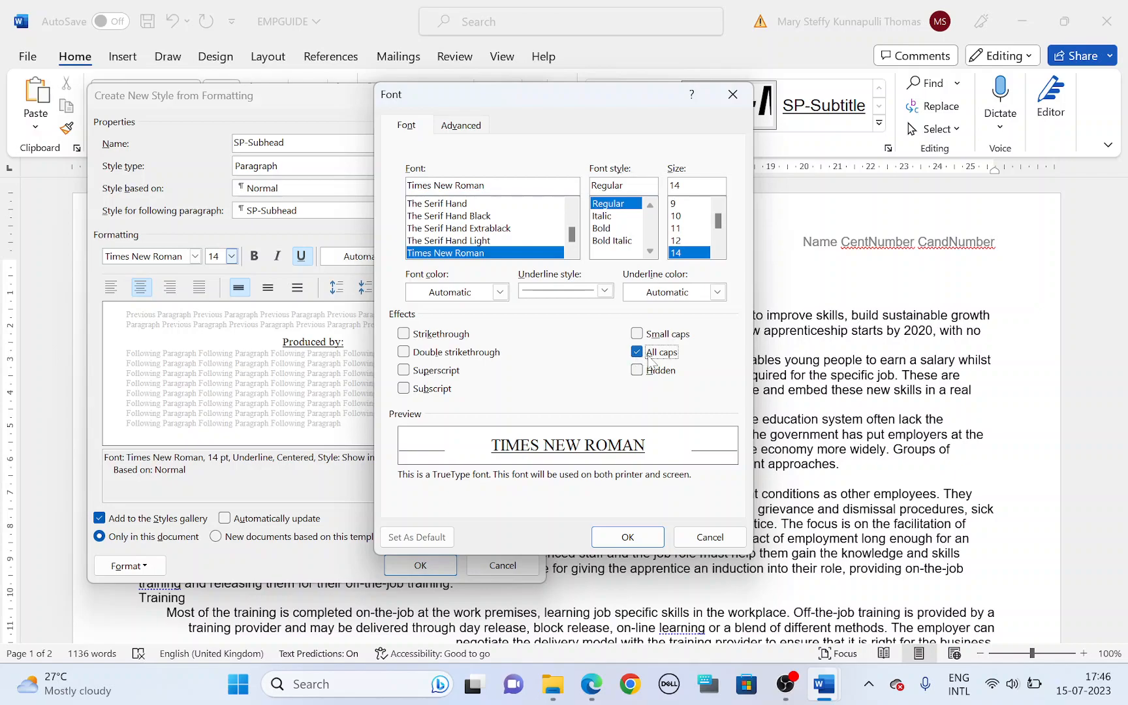
{"action": "left_click", "coordinate": [627, 536]}
Step: Highlight the SP-Subhead row's spacing values in the question paper, and set the style to single line spacing with 6 pt after
{"action": "key", "text": "alt+Tab"}
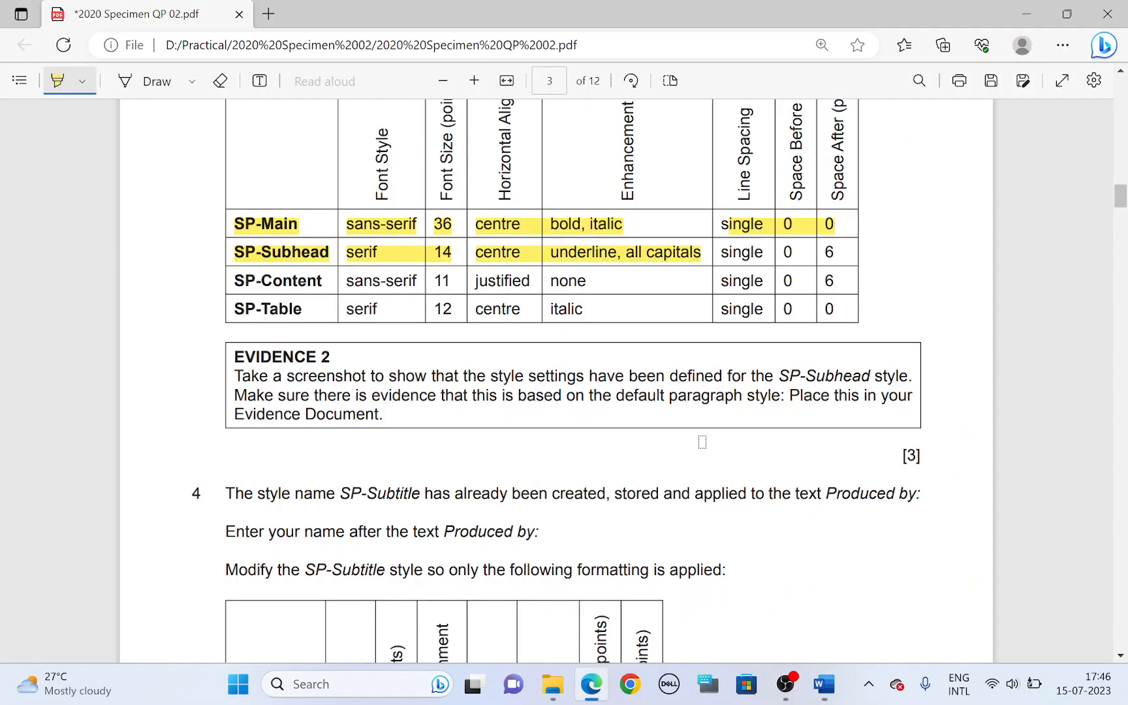
{"action": "left_click_drag", "start_coordinate": [724, 254], "coordinate": [830, 253]}
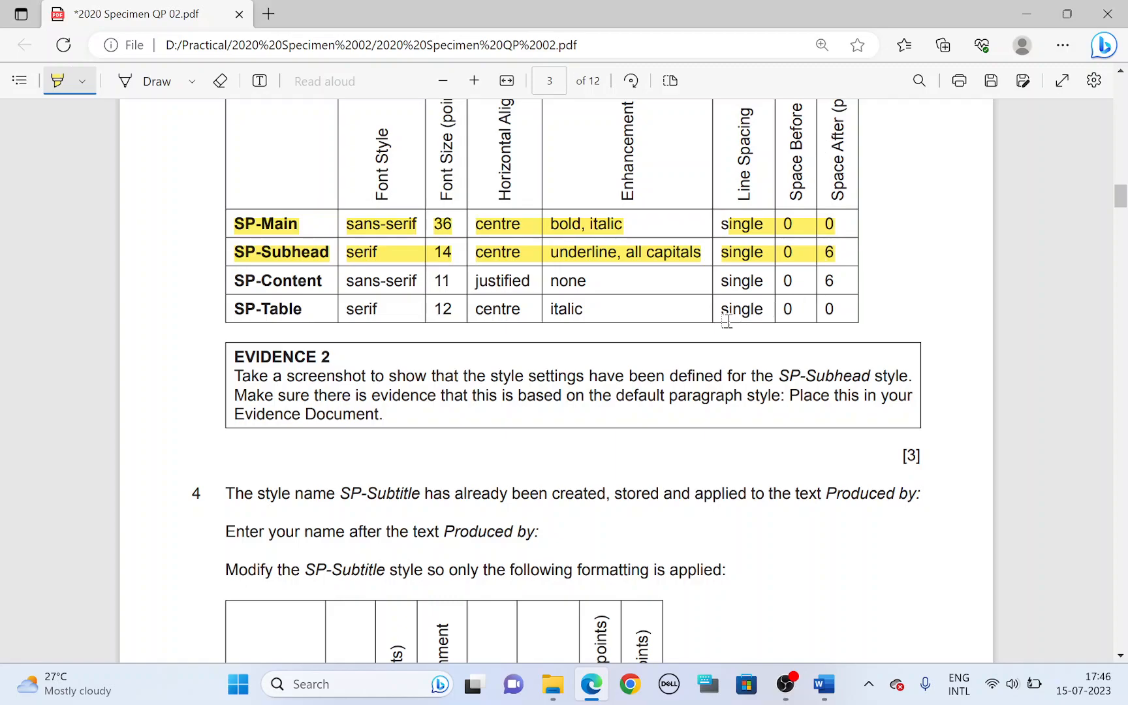
{"action": "key", "text": "alt+Tab"}
{"action": "left_click", "coordinate": [129, 565]}
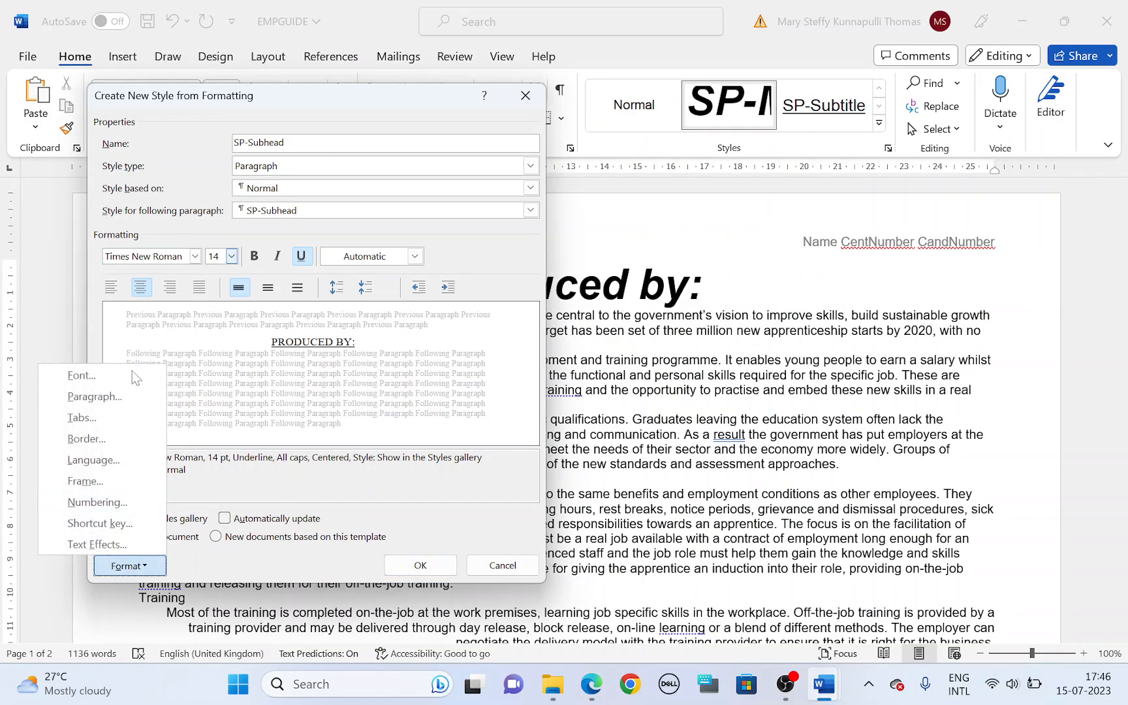
{"action": "left_click", "coordinate": [104, 396]}
{"action": "left_click", "coordinate": [794, 385]}
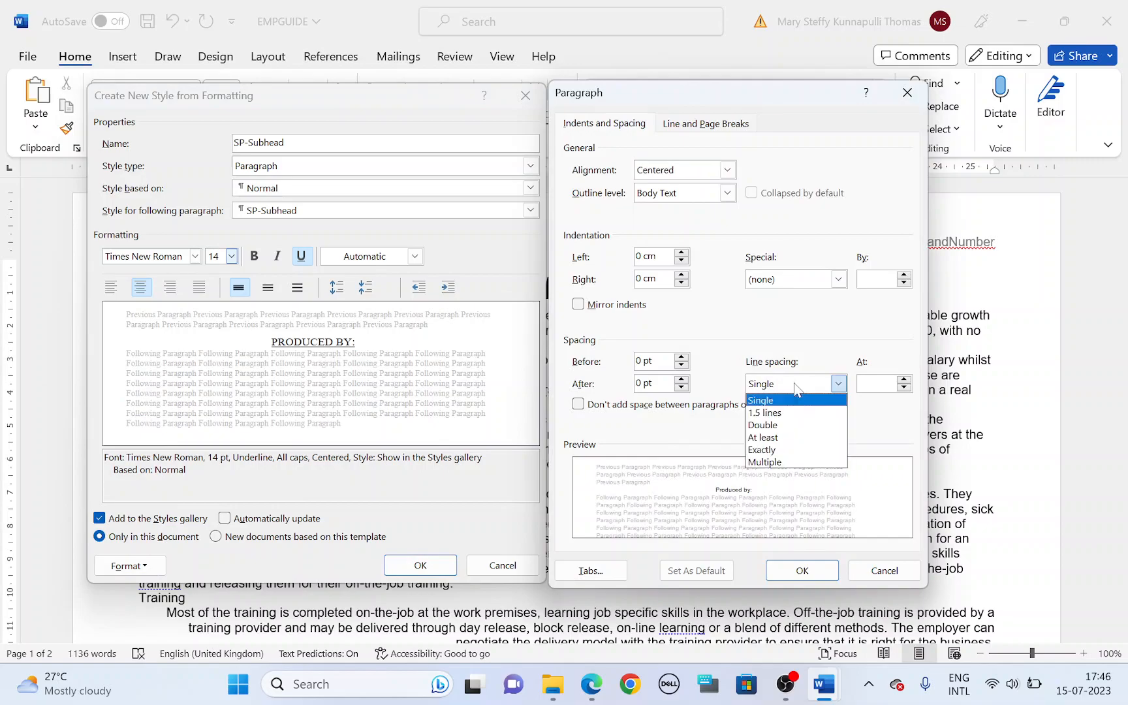
{"action": "left_click", "coordinate": [790, 396]}
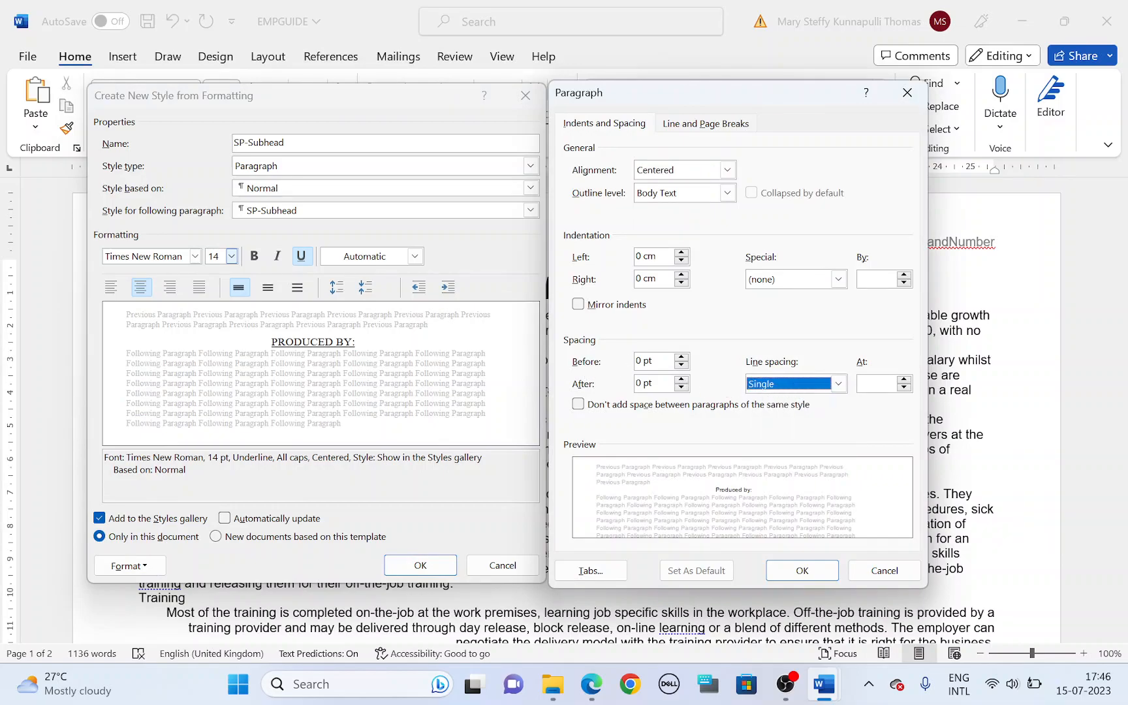
{"action": "left_click", "coordinate": [683, 381]}
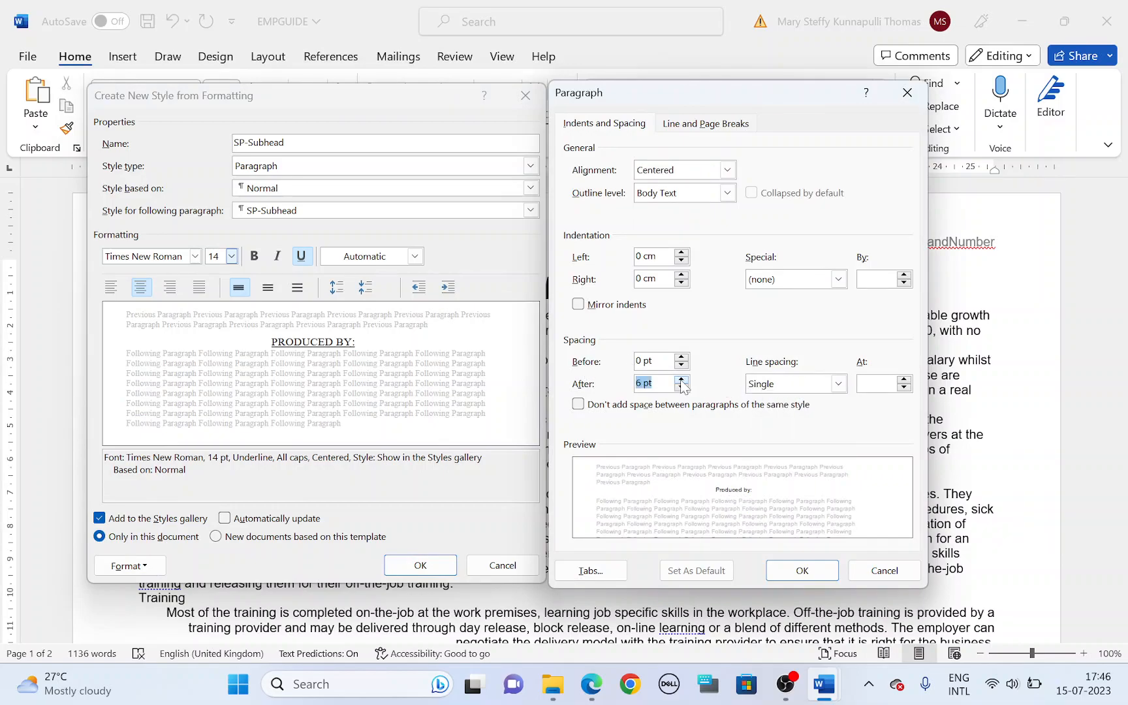
Step: Highlight "SP-Subhead style" in the EVIDENCE 2 task, and create the style after capturing its settings in a screenshot
{"action": "key", "text": "alt+Tab"}
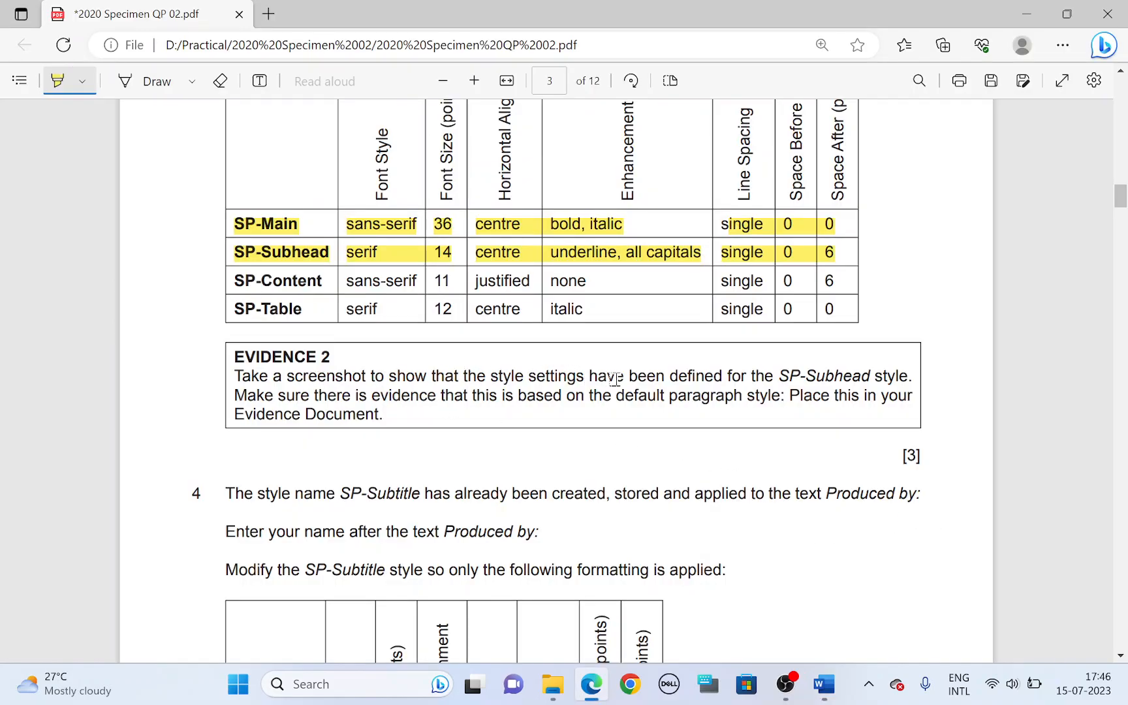
{"action": "left_click_drag", "start_coordinate": [778, 379], "coordinate": [908, 376]}
{"action": "key", "text": "alt+Tab"}
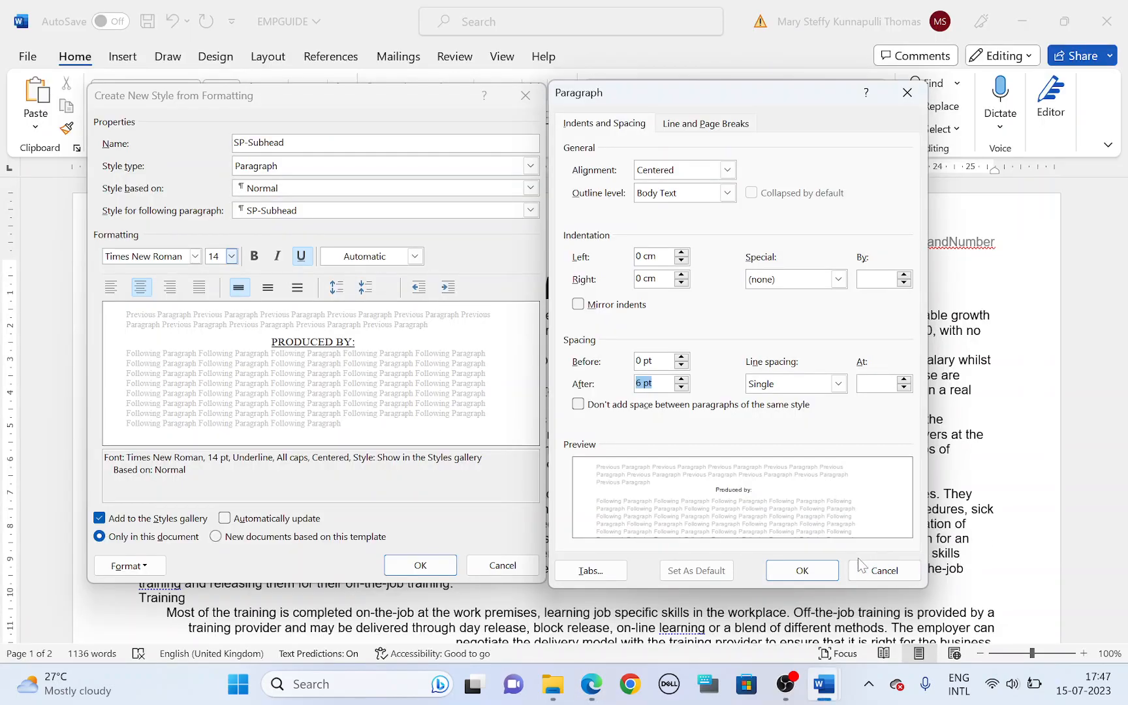
{"action": "left_click", "coordinate": [802, 570]}
{"action": "left_click", "coordinate": [420, 565]}
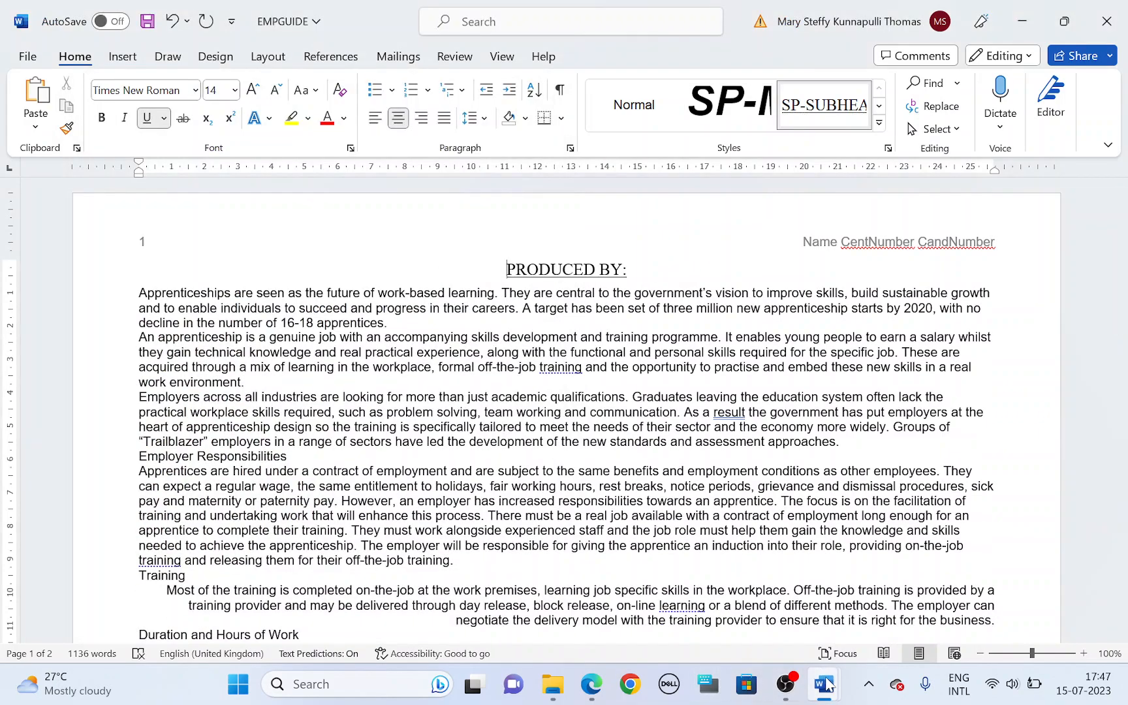
Step: Switch to the SP2EVIDENCECandNumber document and paste the style settings screenshot under "Step 3 - EVIDENCE 2 here:"
{"action": "mouse_move", "coordinate": [824, 684]}
{"action": "left_click", "coordinate": [919, 592]}
{"action": "scroll", "coordinate": [523, 411], "scroll_direction": "down", "scroll_amount": 2}
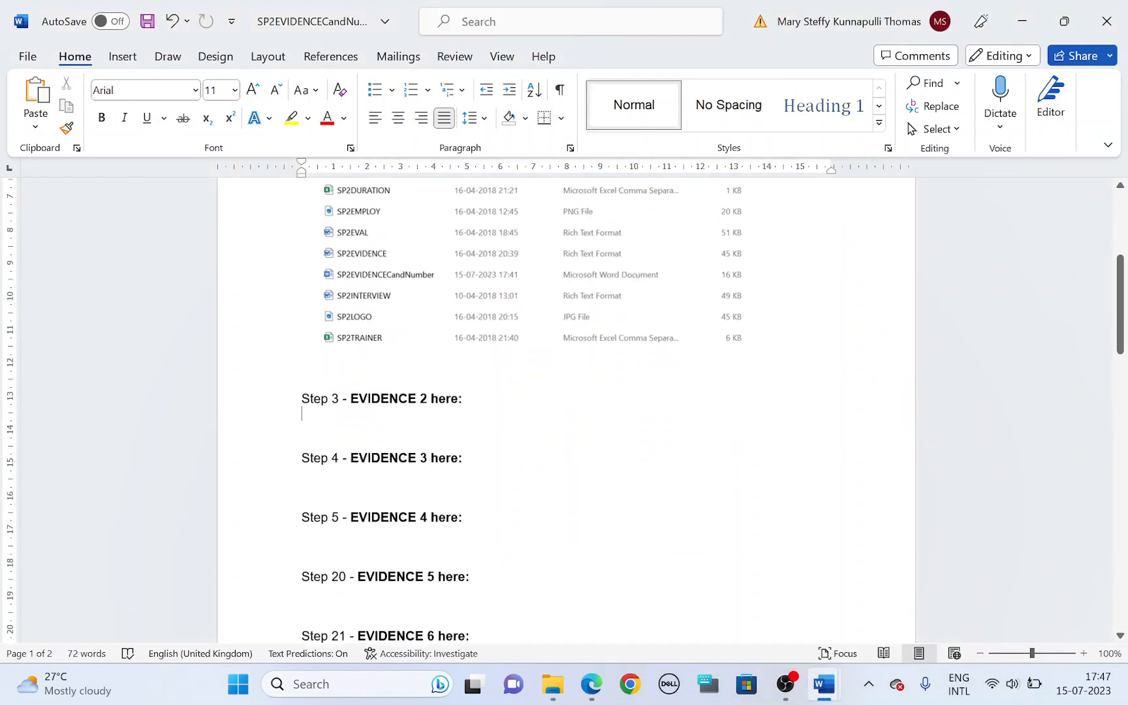
{"action": "key", "text": "ctrl+v"}
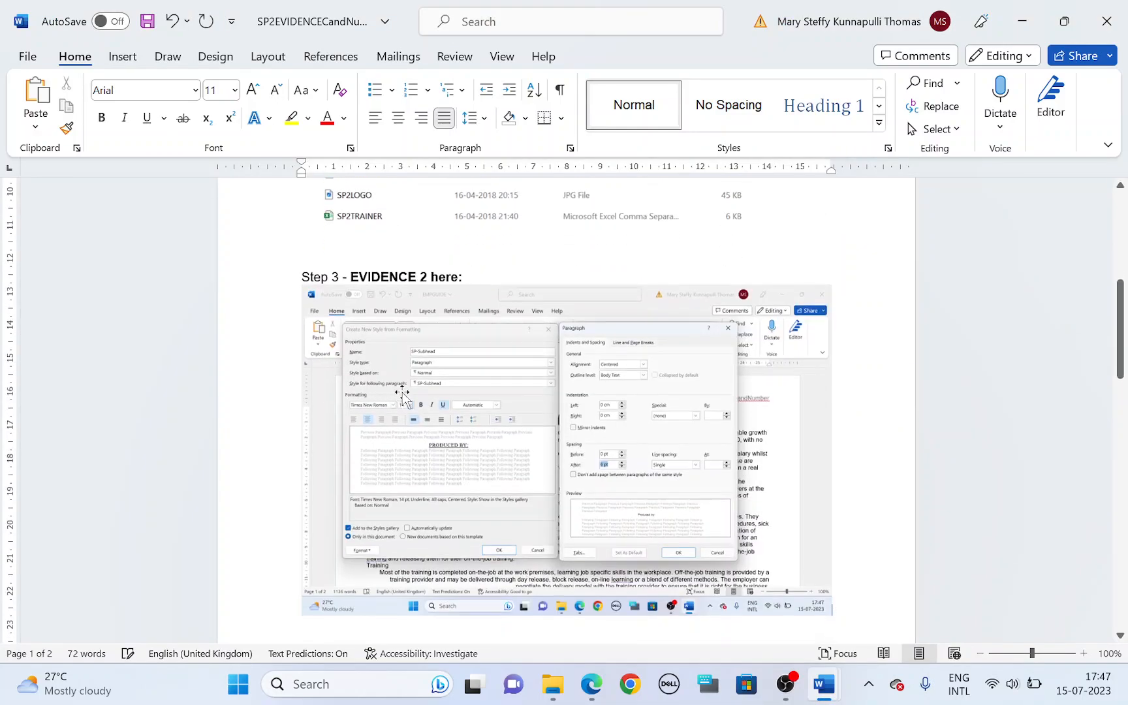
Step: Crop the EVIDENCE 2 screenshot to the style and Paragraph dialogs, and enlarge it to almost the full text width
{"action": "right_click", "coordinate": [403, 392]}
{"action": "key", "text": "Escape"}
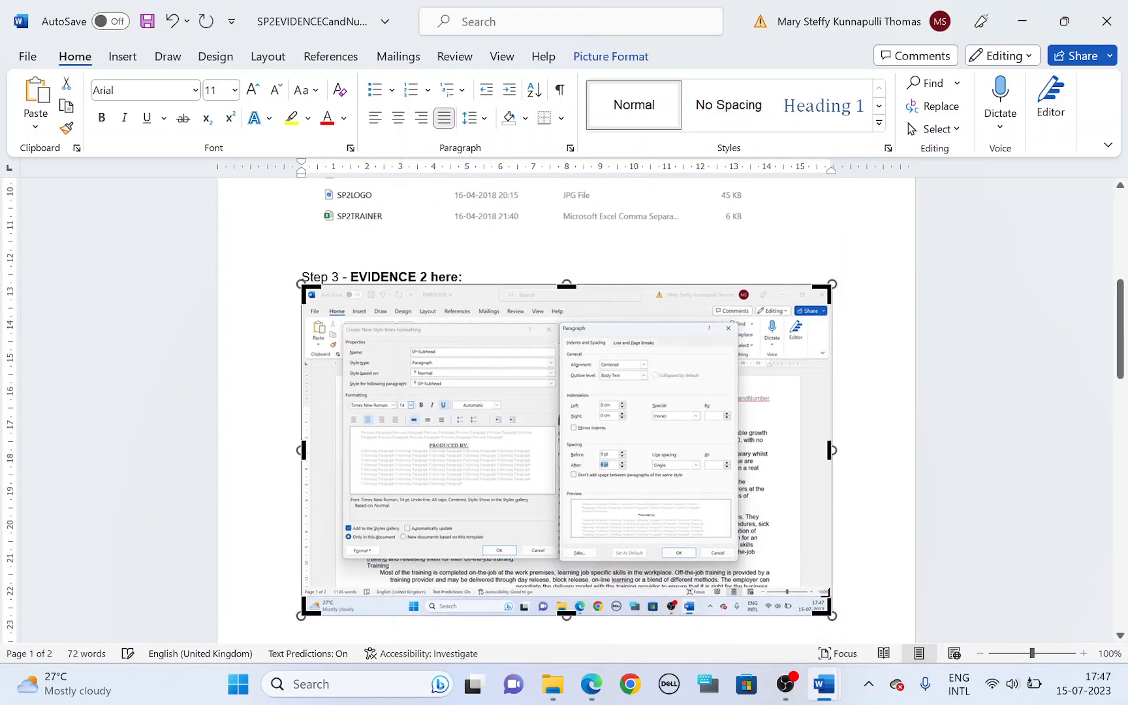
{"action": "left_click_drag", "start_coordinate": [824, 609], "coordinate": [740, 560]}
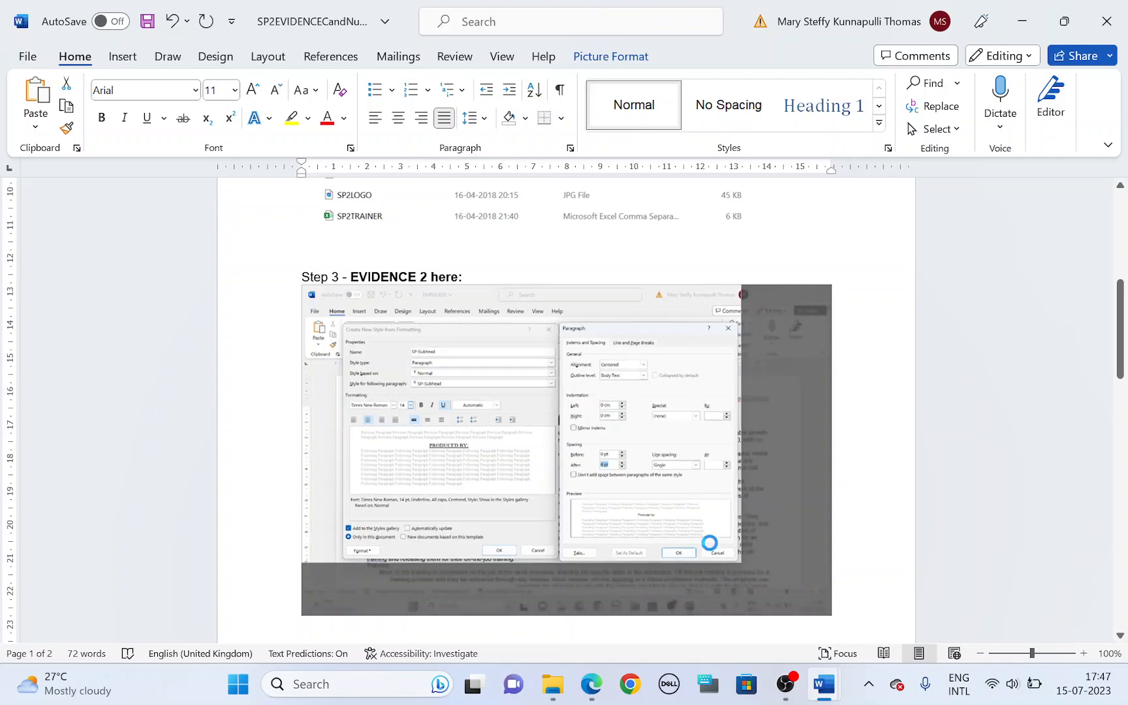
{"action": "left_click_drag", "start_coordinate": [303, 286], "coordinate": [343, 321]}
{"action": "left_click", "coordinate": [832, 394]}
{"action": "left_click", "coordinate": [592, 422]}
{"action": "left_click_drag", "start_coordinate": [700, 526], "coordinate": [819, 599]}
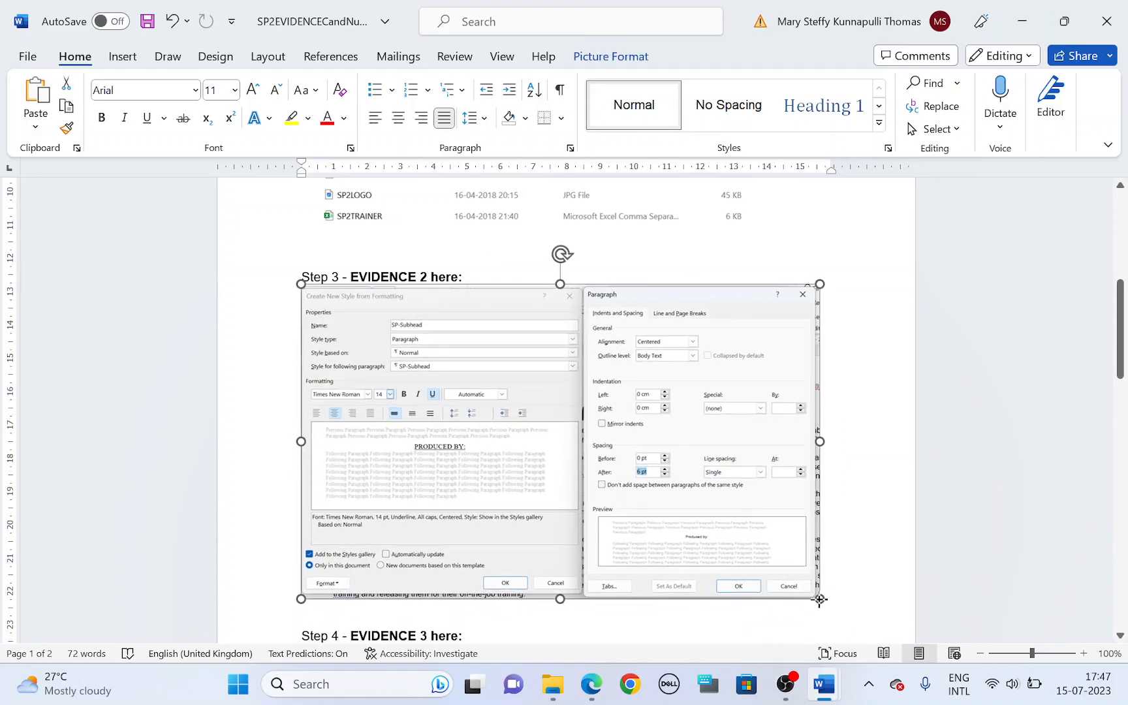
Step: Return to the 2020 Specimen QP 02 question paper and highlight the SP-Content style name in the styles table
{"action": "scroll", "coordinate": [625, 508], "scroll_direction": "down", "scroll_amount": 3}
{"action": "scroll", "coordinate": [566, 401], "scroll_direction": "down", "scroll_amount": 2}
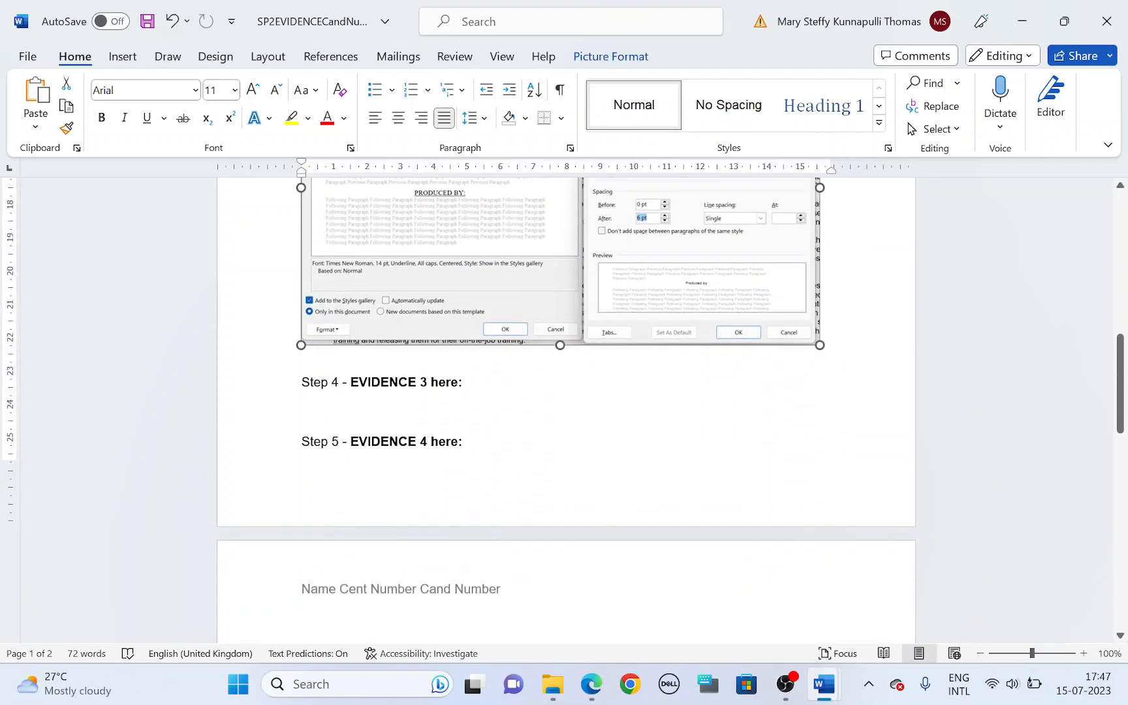
{"action": "key", "text": "alt+Tab"}
{"action": "key", "text": "alt+Tab"}
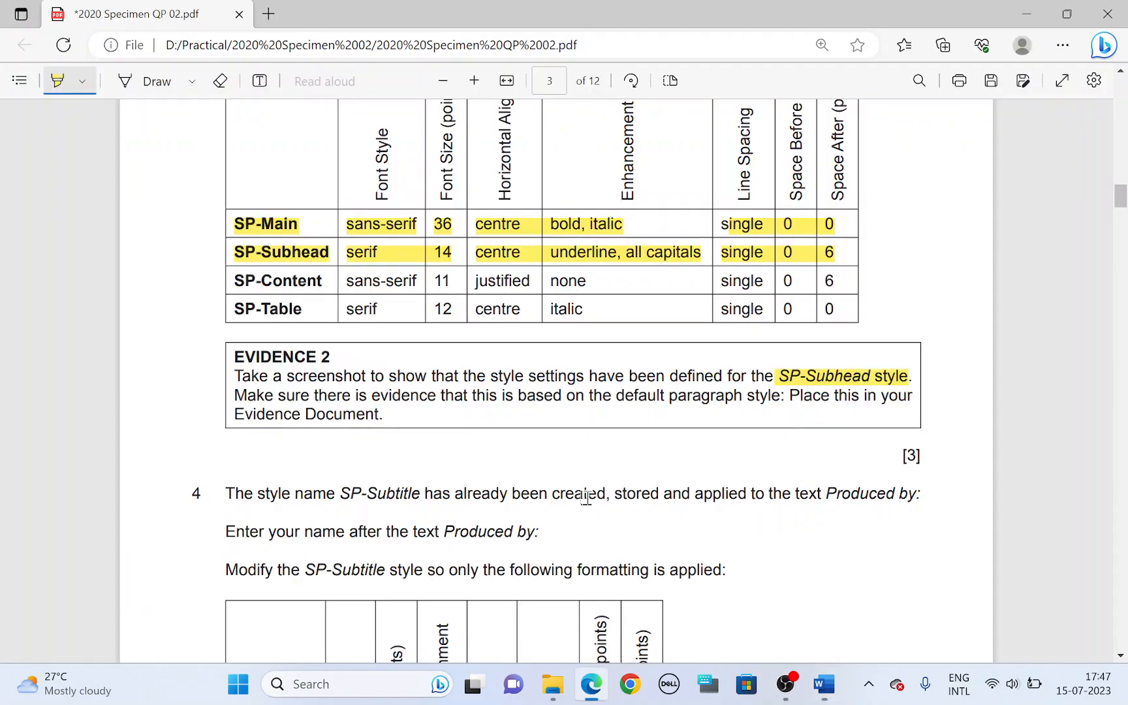
{"action": "scroll", "coordinate": [411, 452], "scroll_direction": "down", "scroll_amount": 2}
{"action": "scroll", "coordinate": [356, 388], "scroll_direction": "up", "scroll_amount": 2}
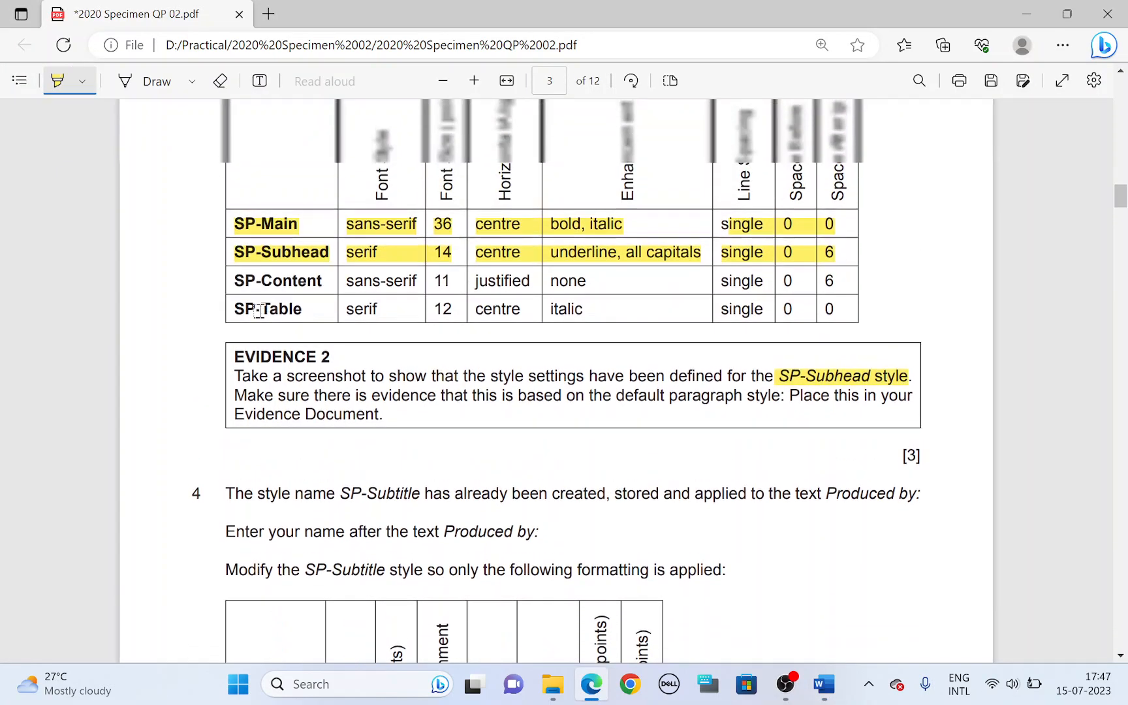
{"action": "left_click_drag", "start_coordinate": [228, 285], "coordinate": [316, 281]}
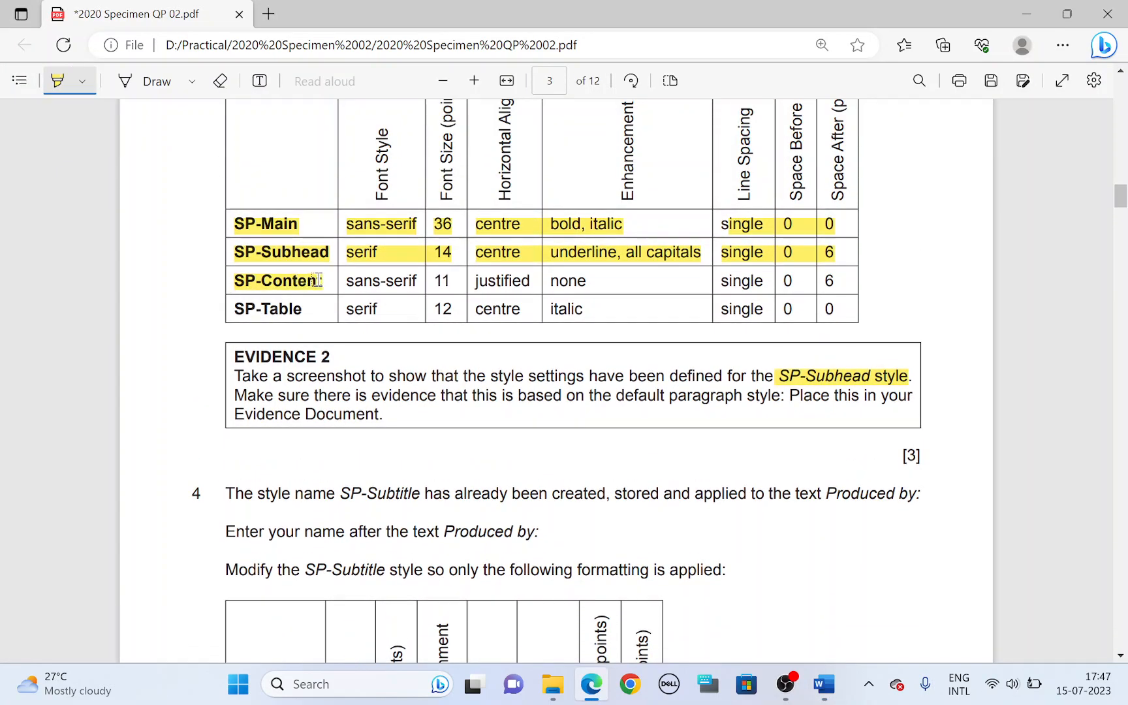
Step: Switch to EMPGUIDE and start a new style named SP-Content, with style type Paragraph and based on Normal
{"action": "key", "text": "alt+Tab"}
{"action": "left_click", "coordinate": [882, 134]}
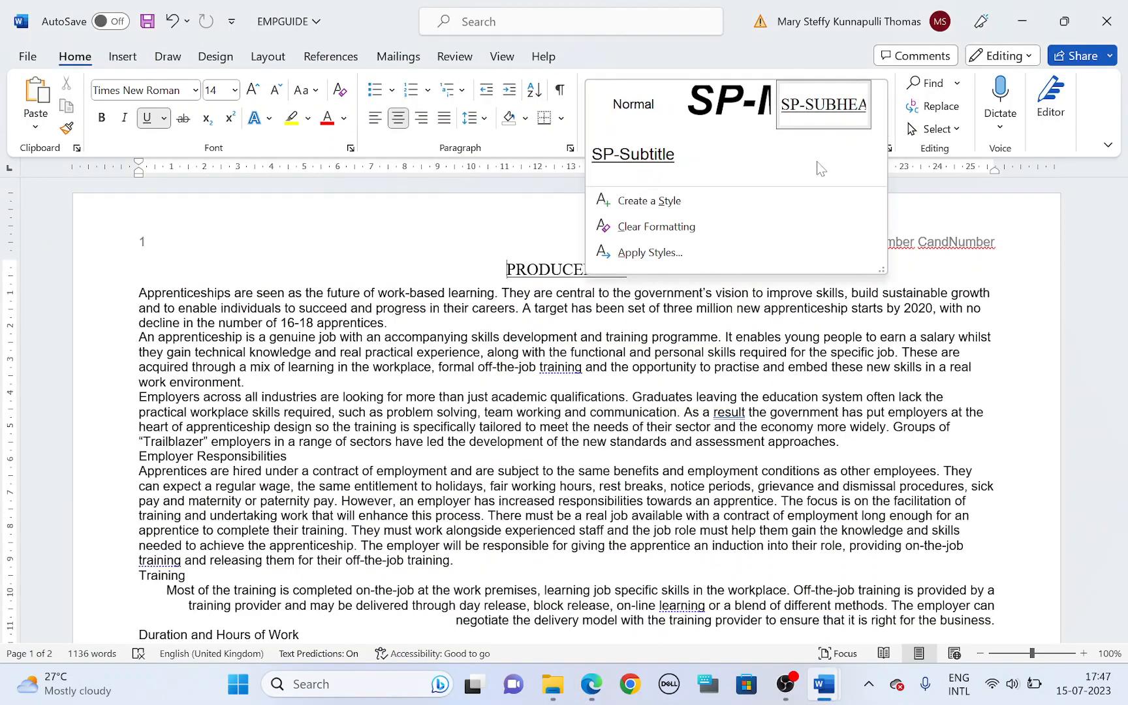
{"action": "left_click", "coordinate": [748, 203]}
{"action": "type", "text": "SP-Content"}
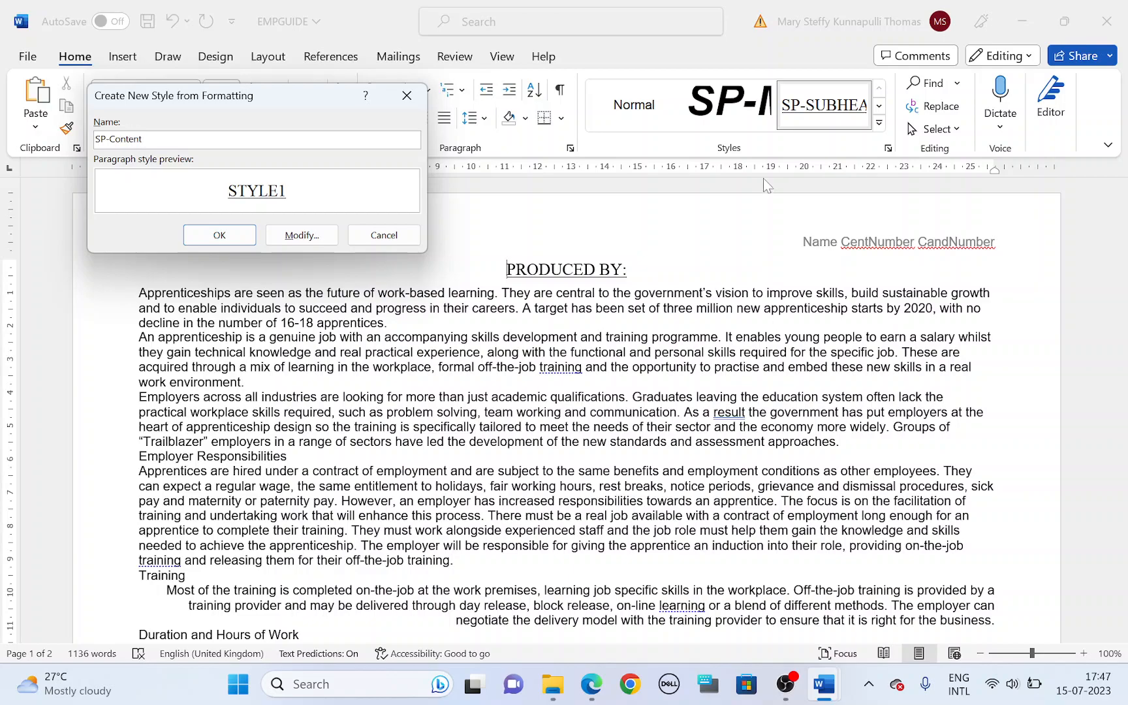
{"action": "left_click", "coordinate": [301, 235]}
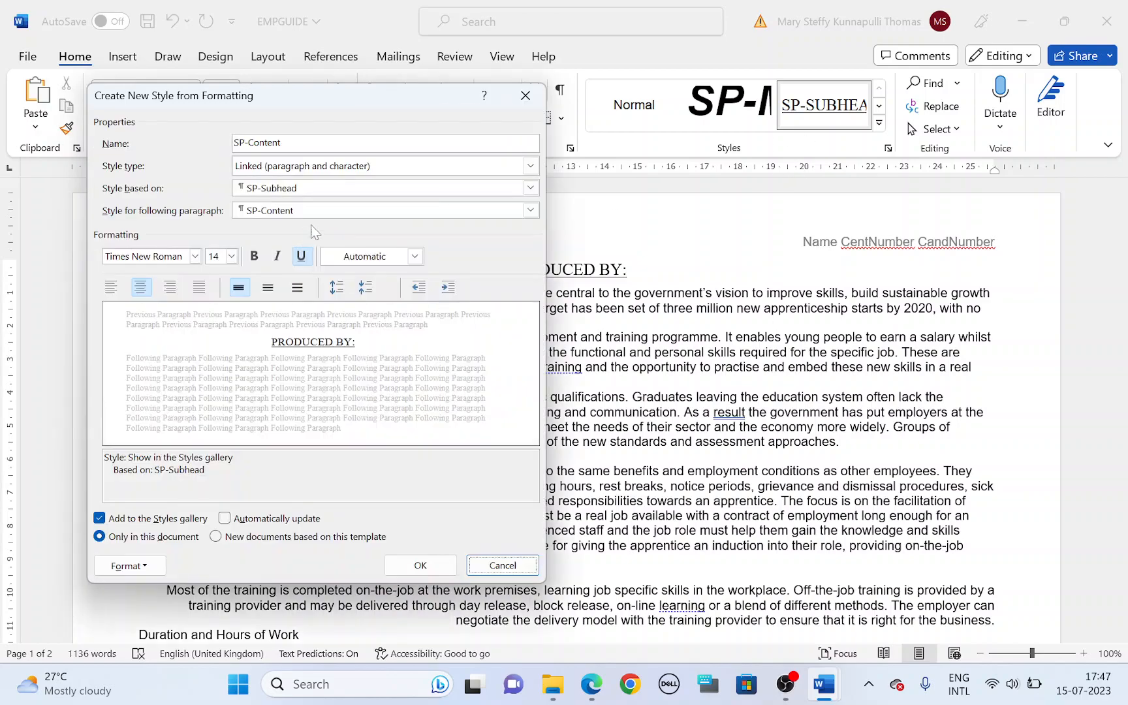
{"action": "left_click", "coordinate": [313, 171]}
{"action": "left_click", "coordinate": [311, 183]}
{"action": "left_click", "coordinate": [312, 189]}
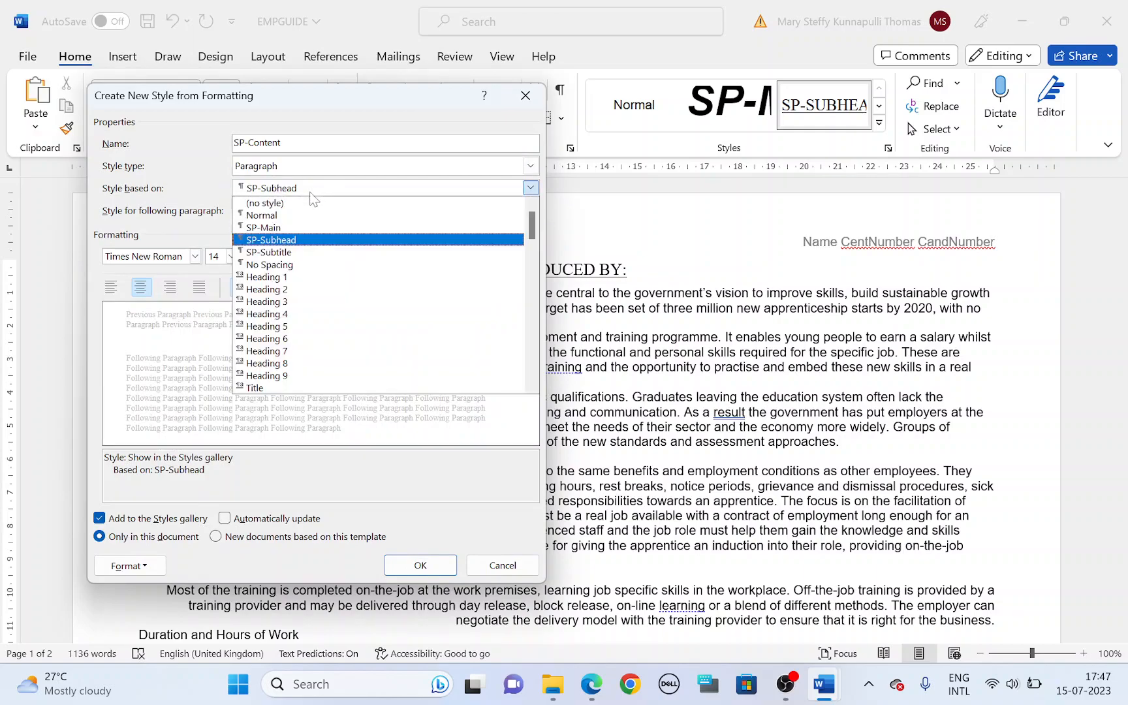
{"action": "left_click", "coordinate": [312, 220]}
Step: Highlight the SP-Content row's sans-serif, 11 and justified values in the question paper, and set the new style's alignment to justified
{"action": "key", "text": "alt+Tab"}
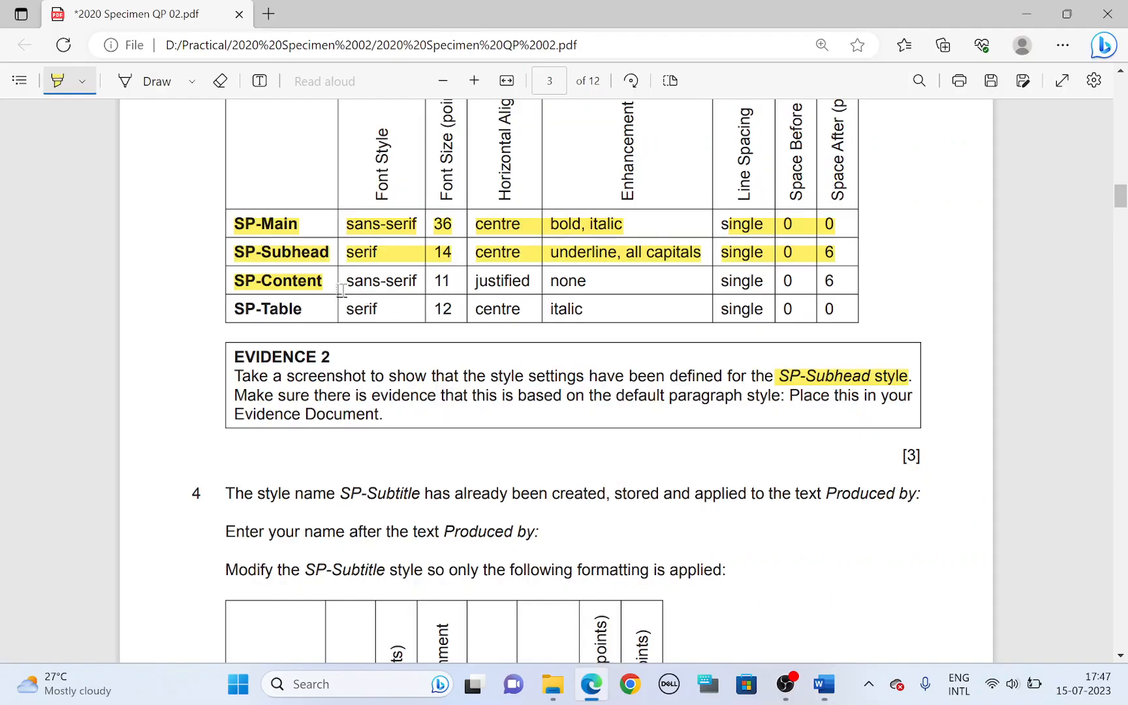
{"action": "left_click_drag", "start_coordinate": [346, 280], "coordinate": [418, 282]}
{"action": "key", "text": "alt+Tab"}
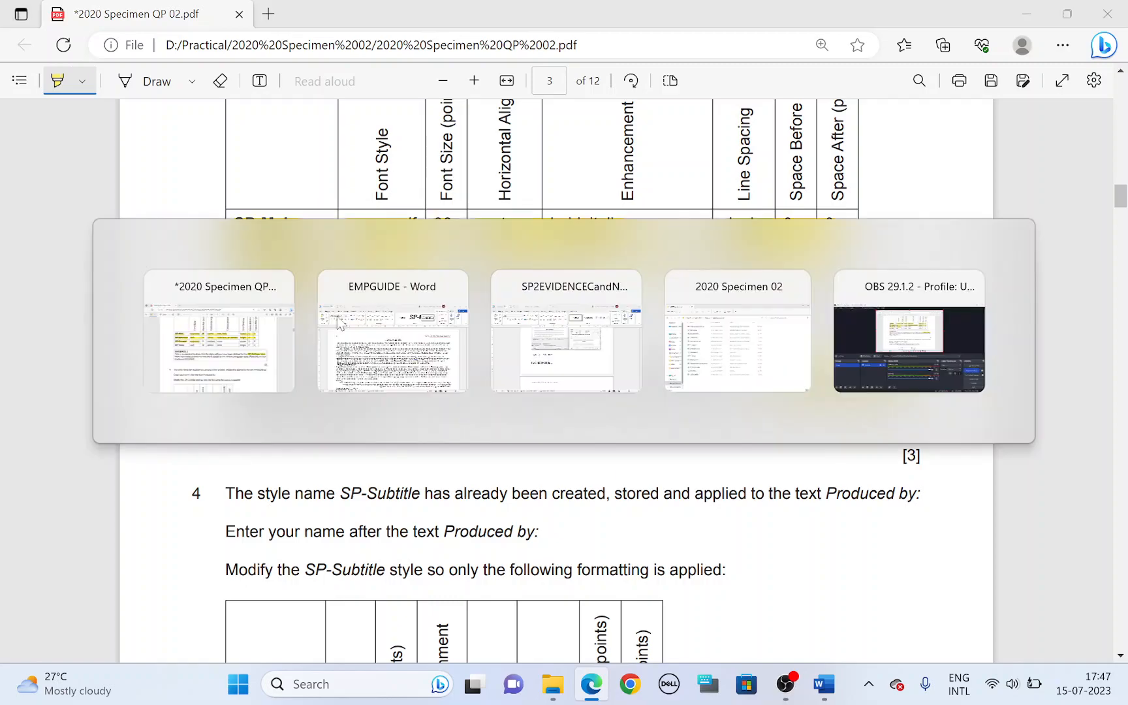
{"action": "key", "text": "alt+Tab"}
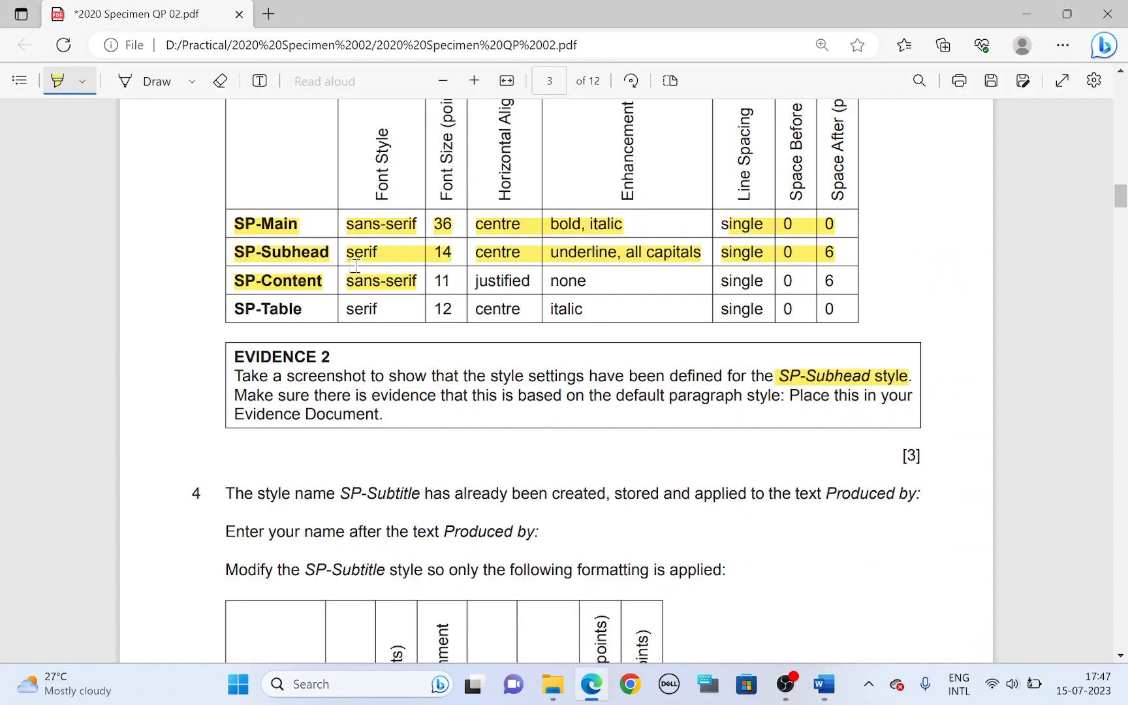
{"action": "left_click_drag", "start_coordinate": [432, 280], "coordinate": [526, 282]}
{"action": "key", "text": "alt+Tab"}
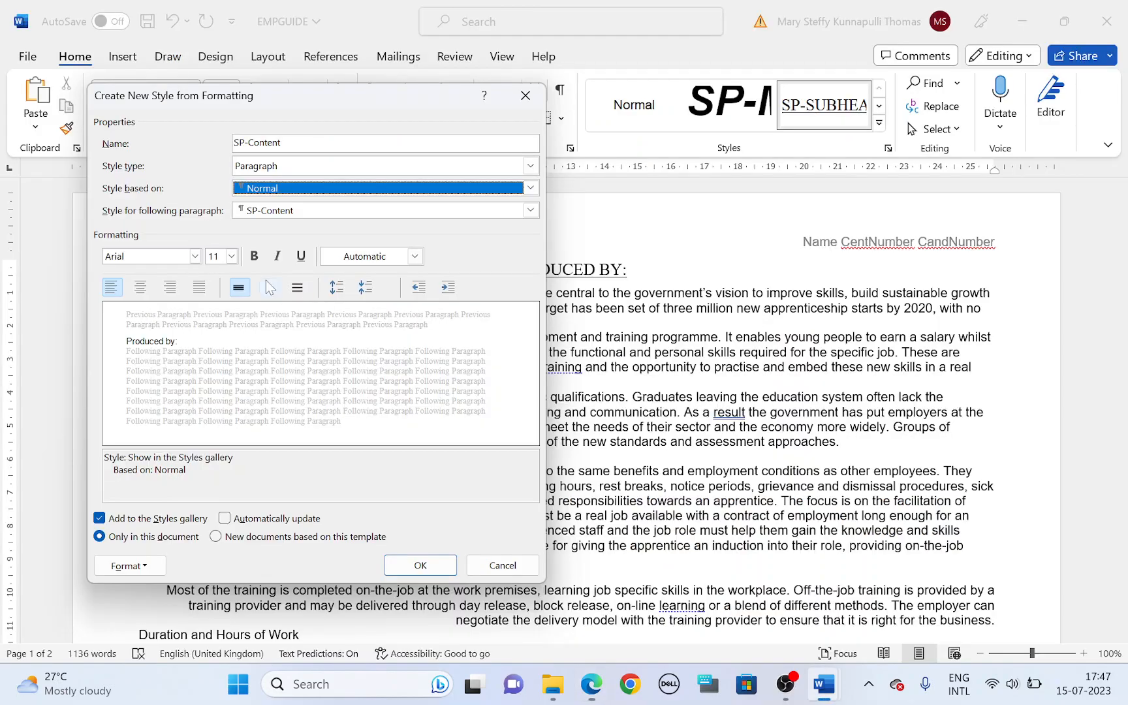
{"action": "left_click", "coordinate": [215, 257]}
{"action": "left_click", "coordinate": [200, 287]}
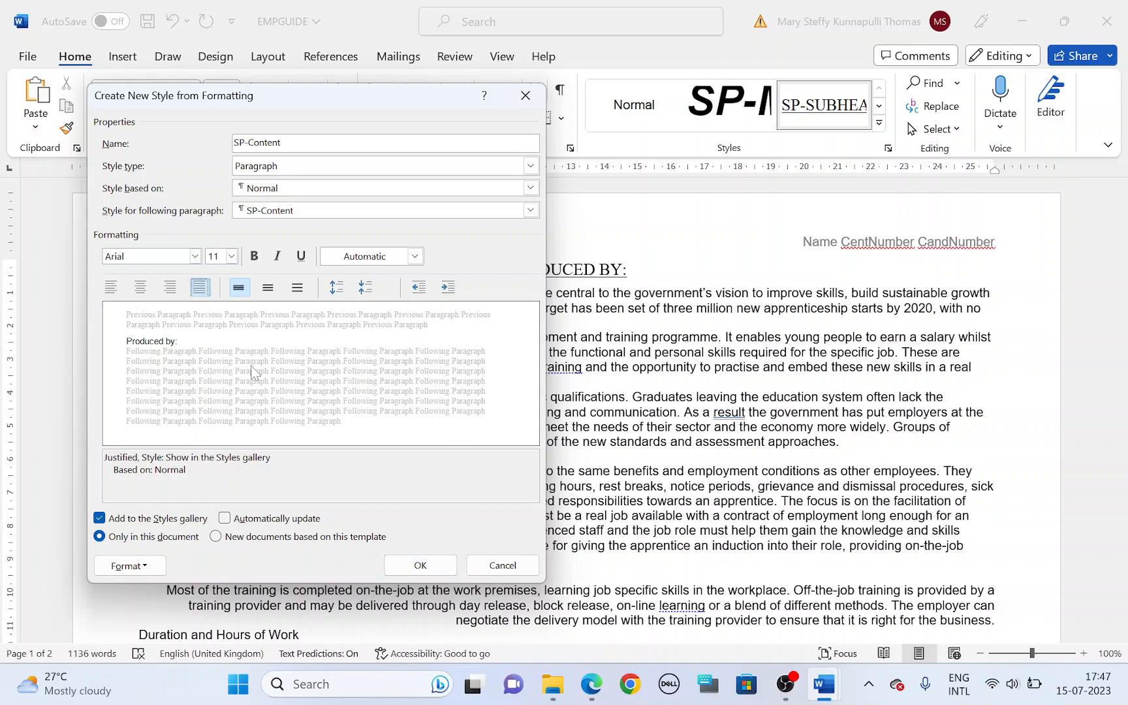
Step: Highlight the SP-Content row's enhancement and spacing values in the question paper, and create the style with 6 pt spacing after
{"action": "key", "text": "alt+Tab"}
{"action": "left_click_drag", "start_coordinate": [540, 283], "coordinate": [590, 283]}
{"action": "left_click_drag", "start_coordinate": [733, 282], "coordinate": [834, 275]}
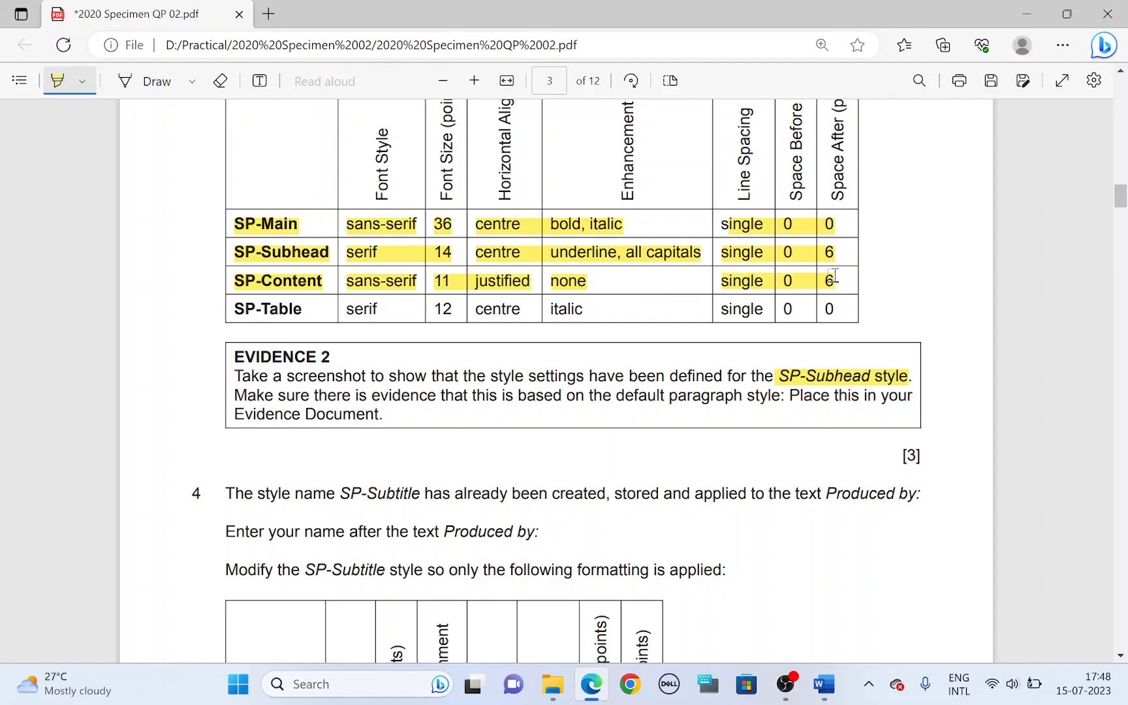
{"action": "key", "text": "alt+Tab"}
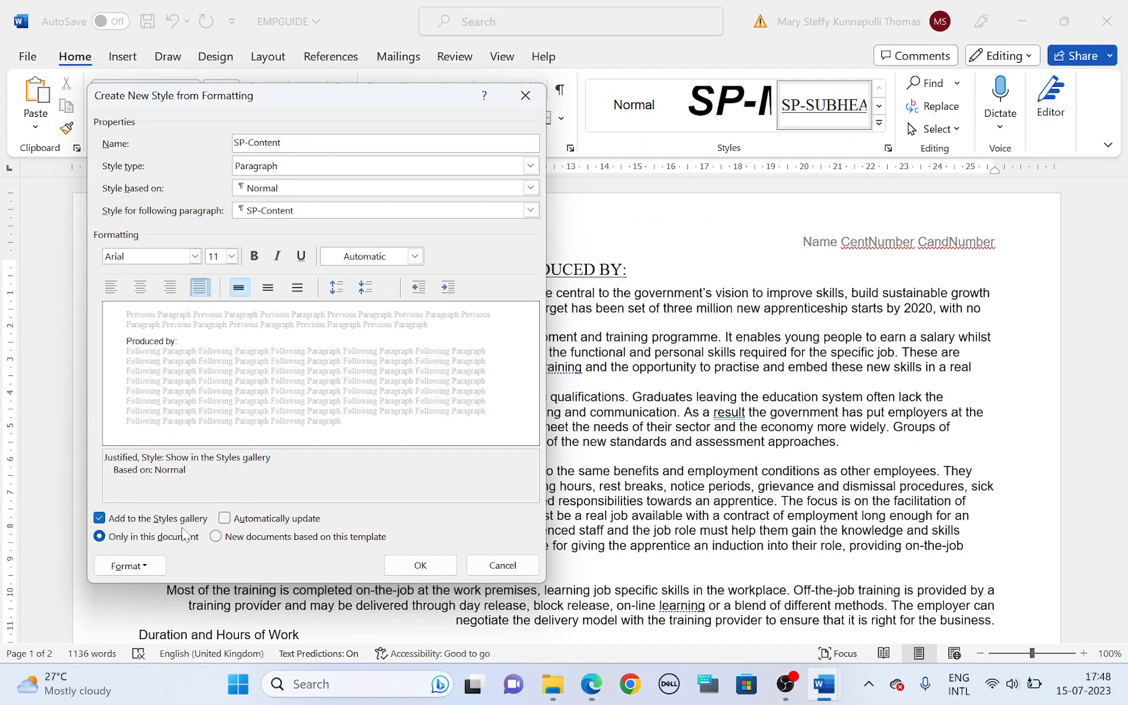
{"action": "left_click", "coordinate": [159, 566]}
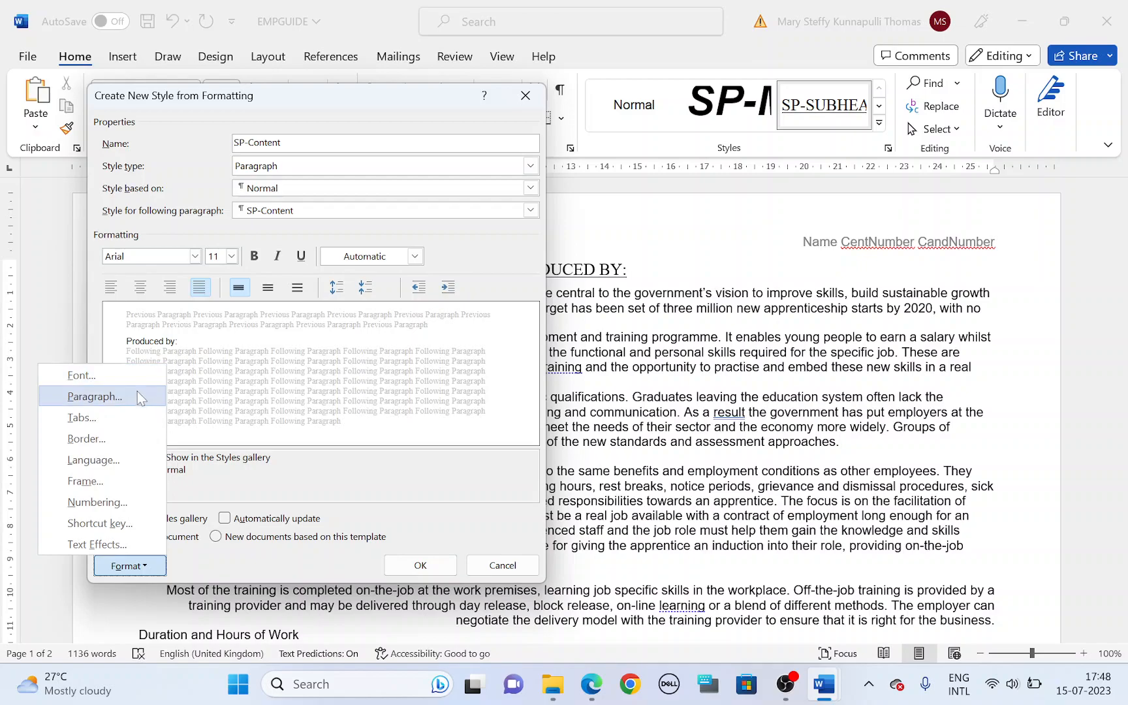
{"action": "left_click", "coordinate": [95, 396]}
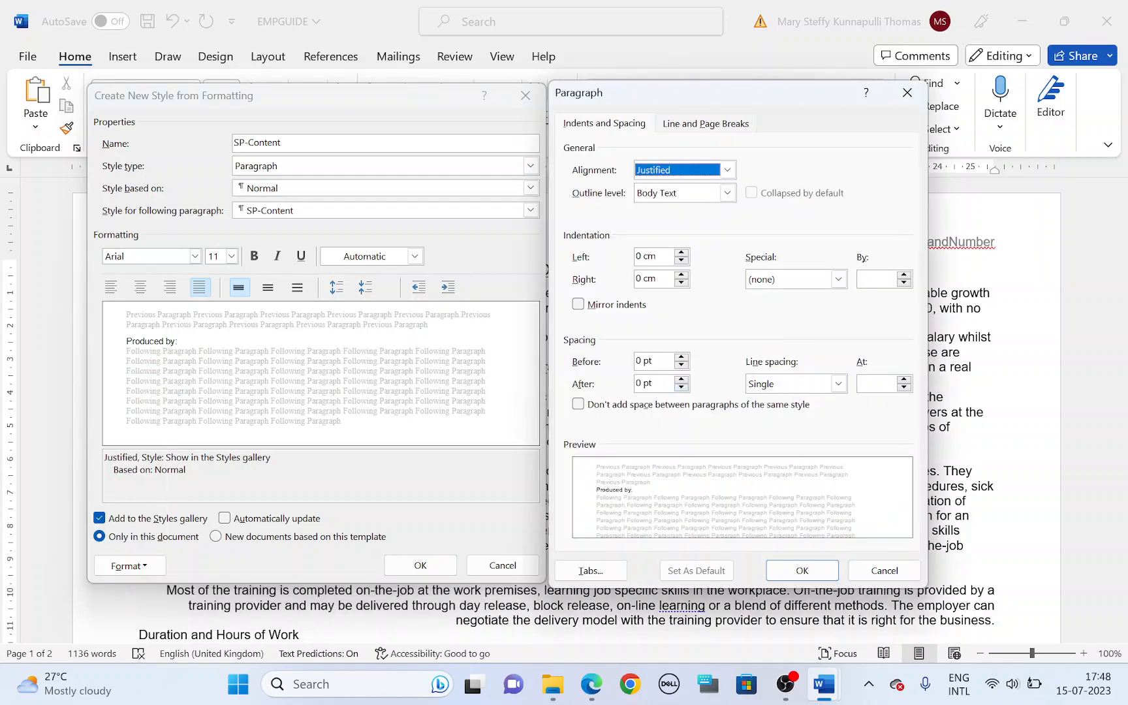
{"action": "left_click", "coordinate": [681, 380]}
{"action": "left_click", "coordinate": [817, 574]}
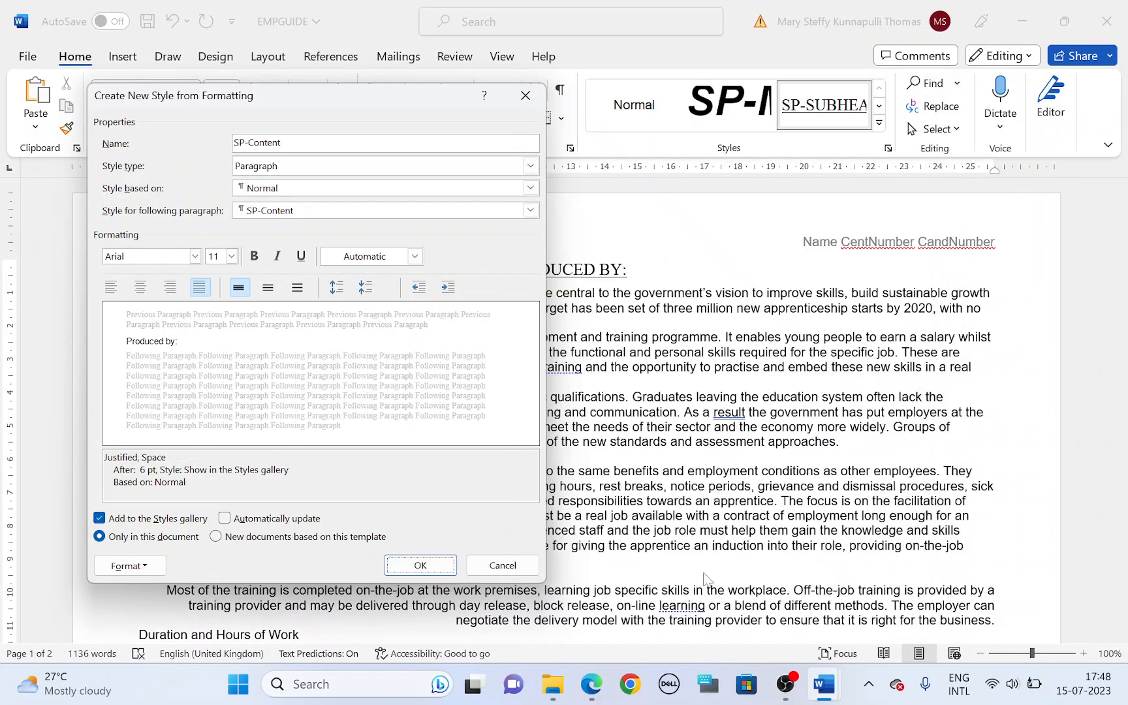
{"action": "left_click", "coordinate": [449, 568]}
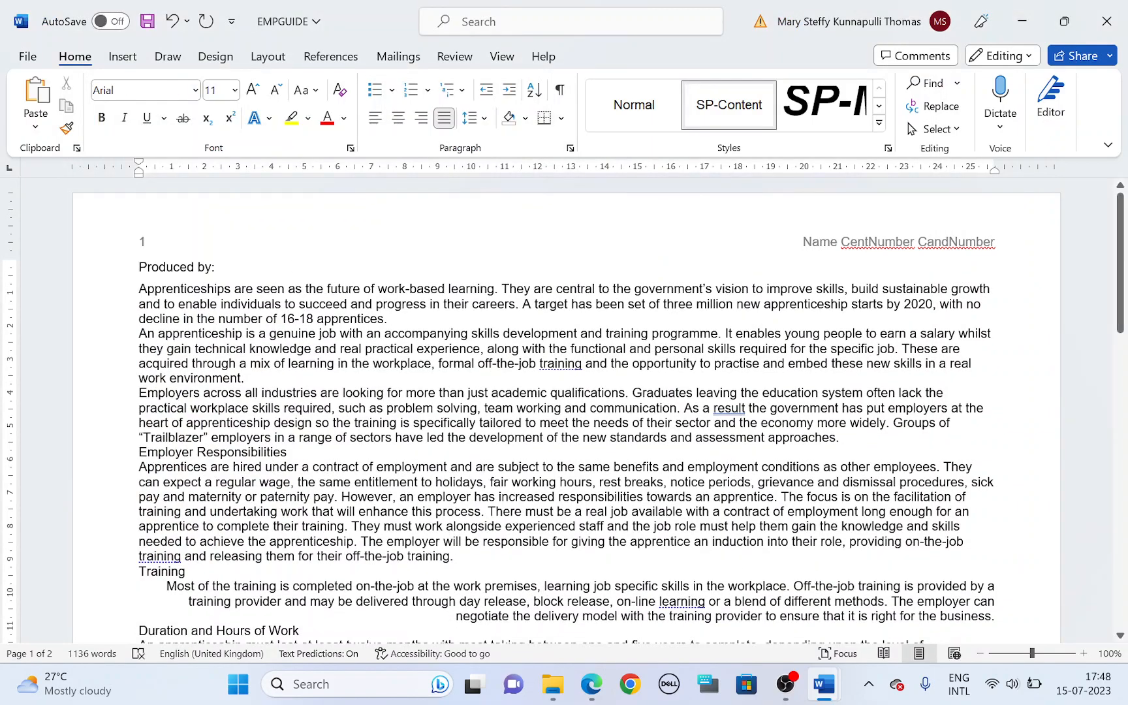
Step: Highlight SP-Table in the question paper, and start a new EMPGUIDE style named SP-Table, with style type Paragraph and based on Normal
{"action": "key", "text": "alt+Tab"}
{"action": "left_click_drag", "start_coordinate": [234, 310], "coordinate": [301, 306]}
{"action": "key", "text": "alt+Tab"}
{"action": "left_click", "coordinate": [879, 123]}
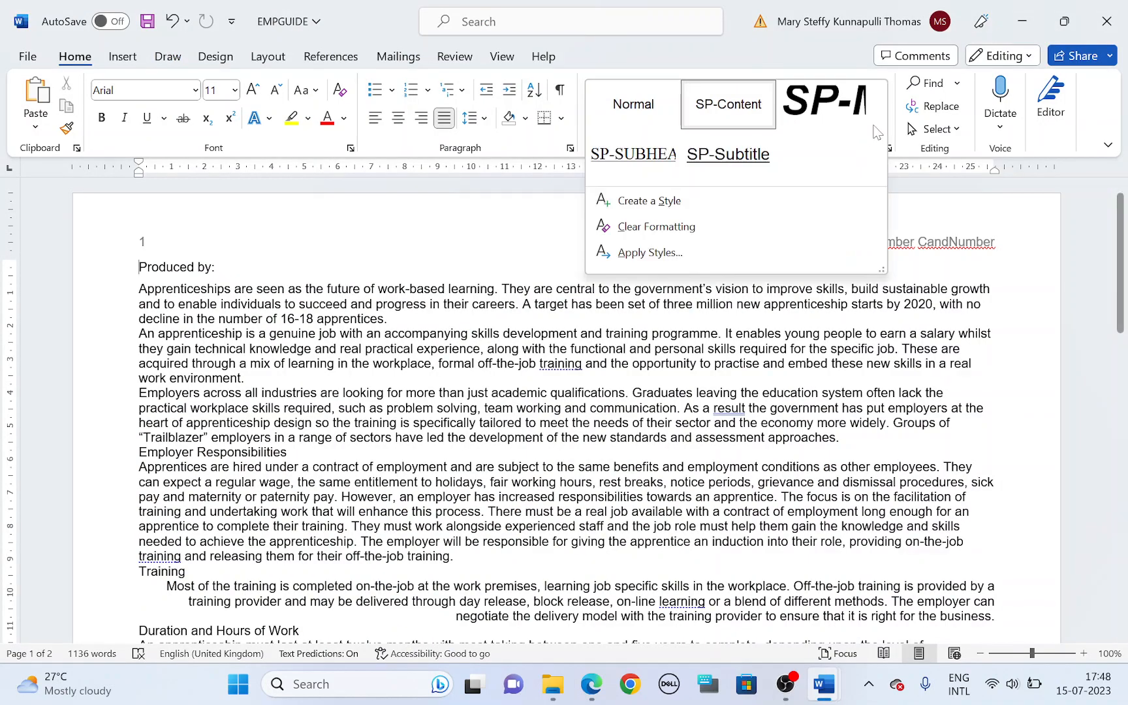
{"action": "left_click", "coordinate": [779, 197]}
{"action": "type", "text": "S"}
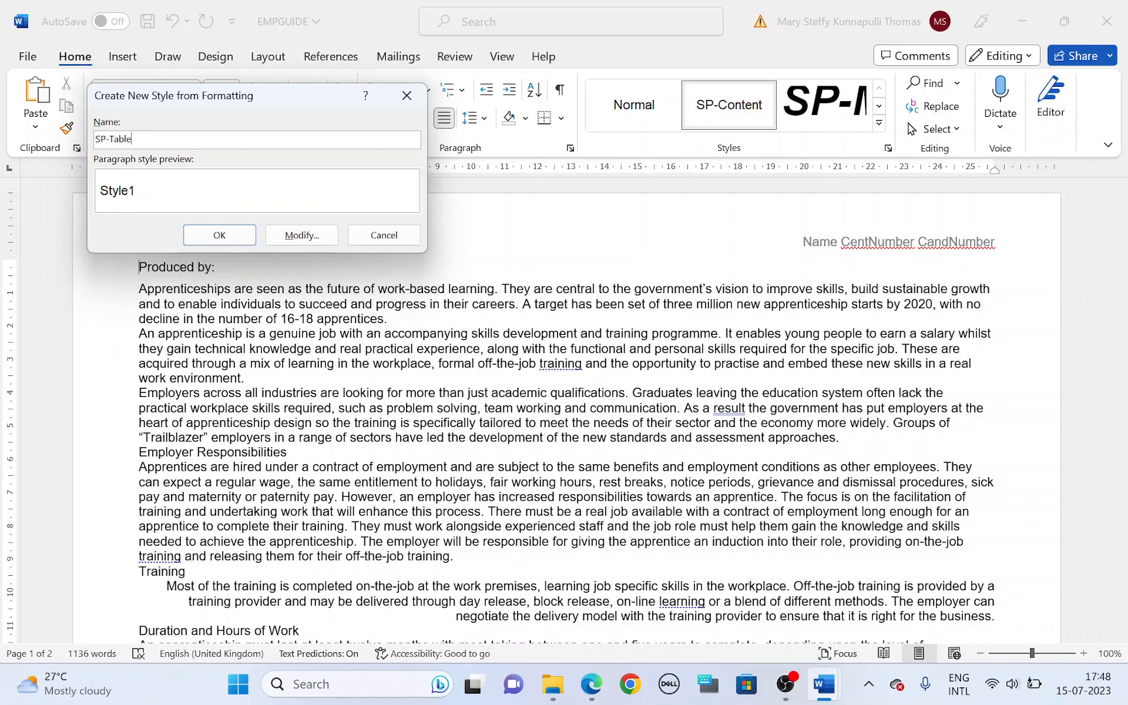
{"action": "type", "text": "P-Table"}
{"action": "left_click", "coordinate": [294, 235]}
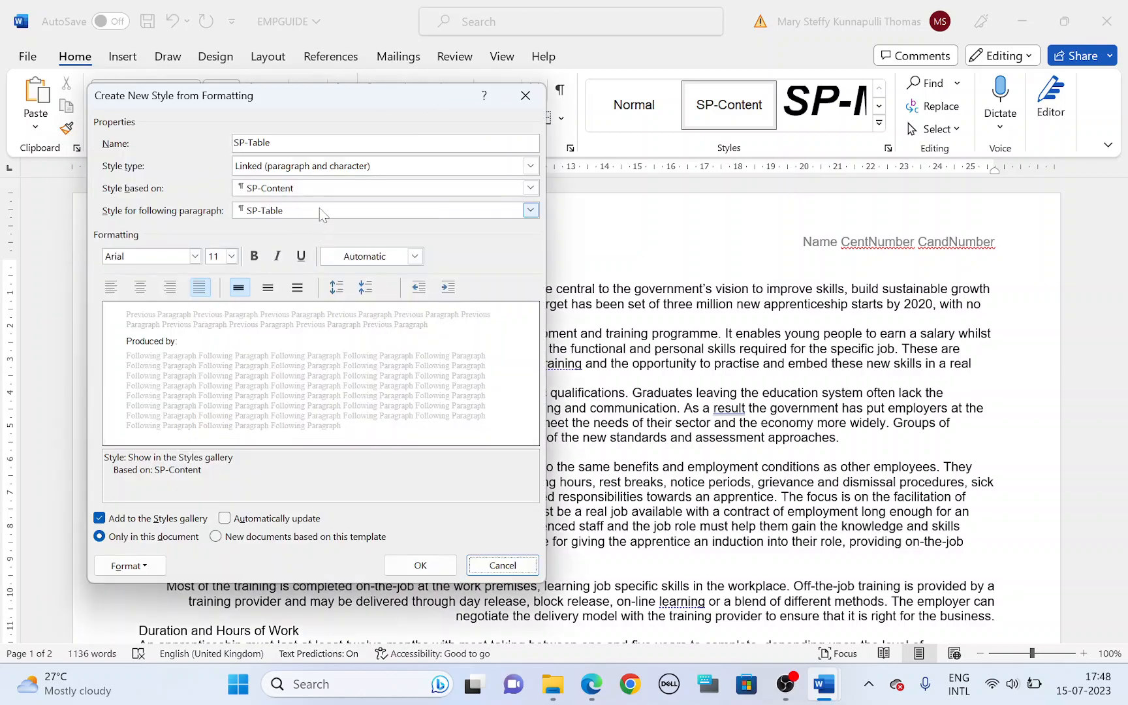
{"action": "left_click", "coordinate": [320, 169]}
{"action": "left_click", "coordinate": [320, 182]}
{"action": "left_click", "coordinate": [318, 189]}
{"action": "left_click", "coordinate": [319, 212]}
Step: Highlight the SP-Table row's serif font style in the question paper, and set the new style's font to Times New Roman
{"action": "key", "text": "alt+Tab"}
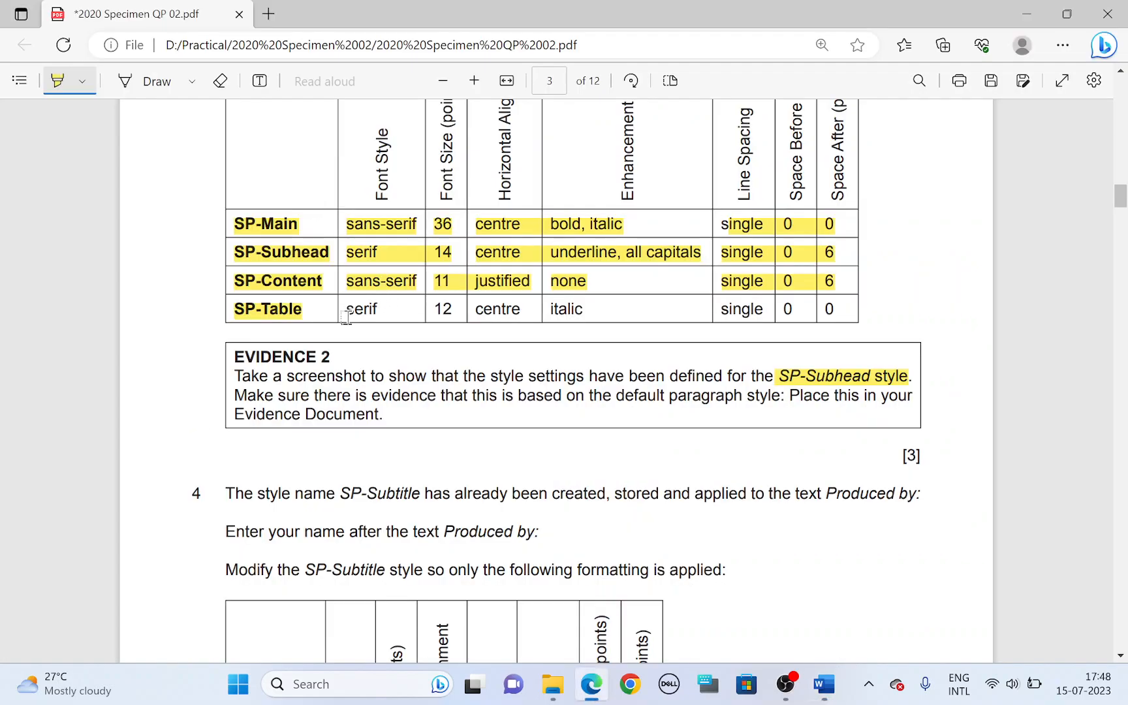
{"action": "key", "text": "alt+Tab"}
{"action": "left_click", "coordinate": [195, 256]}
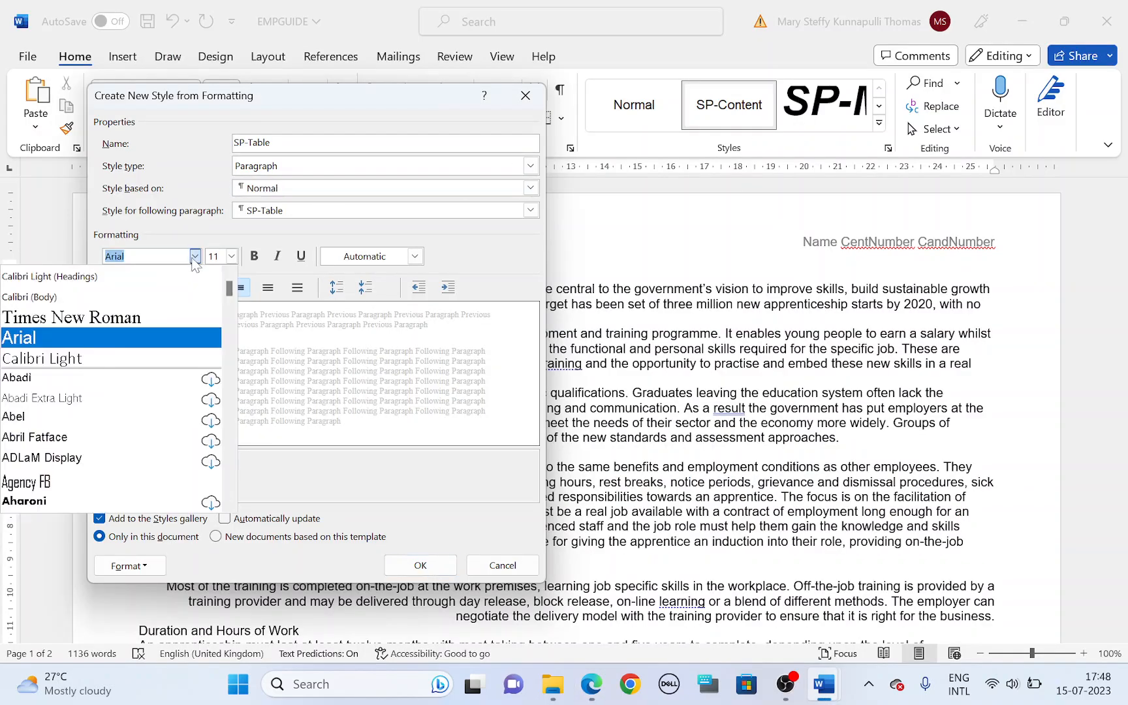
{"action": "left_click", "coordinate": [66, 302]}
Step: Highlight the SP-Table row's size, alignment and enhancement in the question paper, and set the style to 12 pt, centred and italic
{"action": "key", "text": "alt+Tab"}
{"action": "left_click_drag", "start_coordinate": [427, 308], "coordinate": [591, 310]}
{"action": "key", "text": "alt+Tab"}
{"action": "key", "text": "alt+Tab"}
{"action": "key", "text": "alt+Tab"}
{"action": "left_click", "coordinate": [214, 256]}
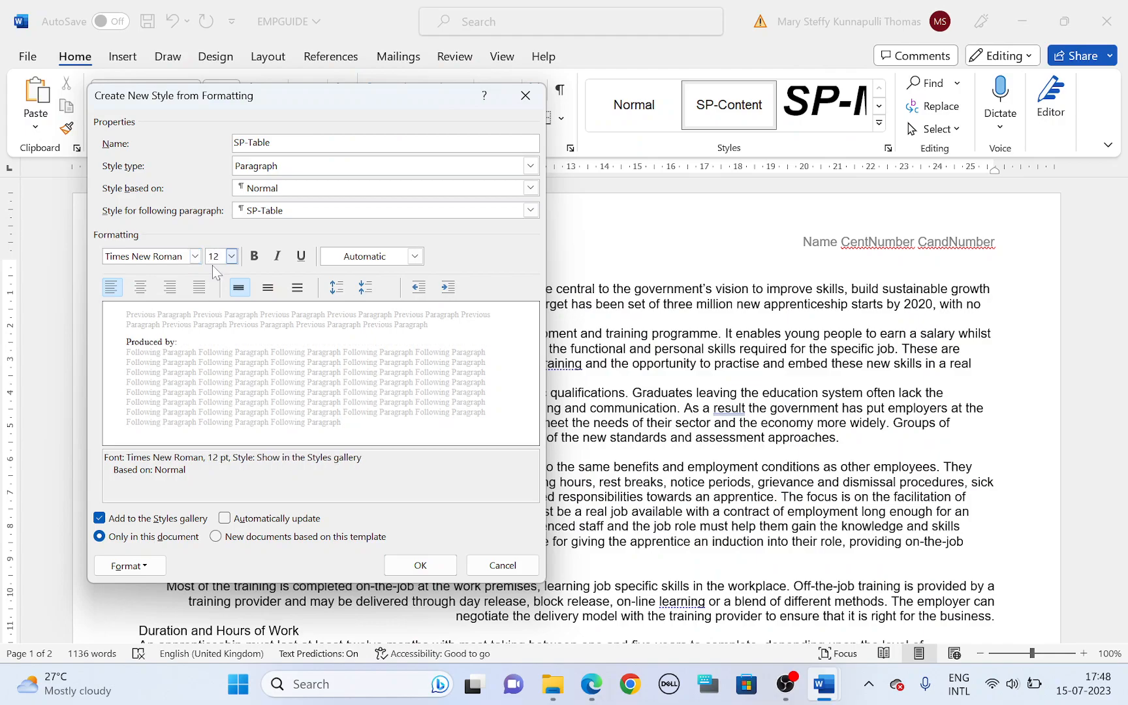
{"action": "left_click", "coordinate": [140, 288]}
{"action": "left_click", "coordinate": [277, 257]}
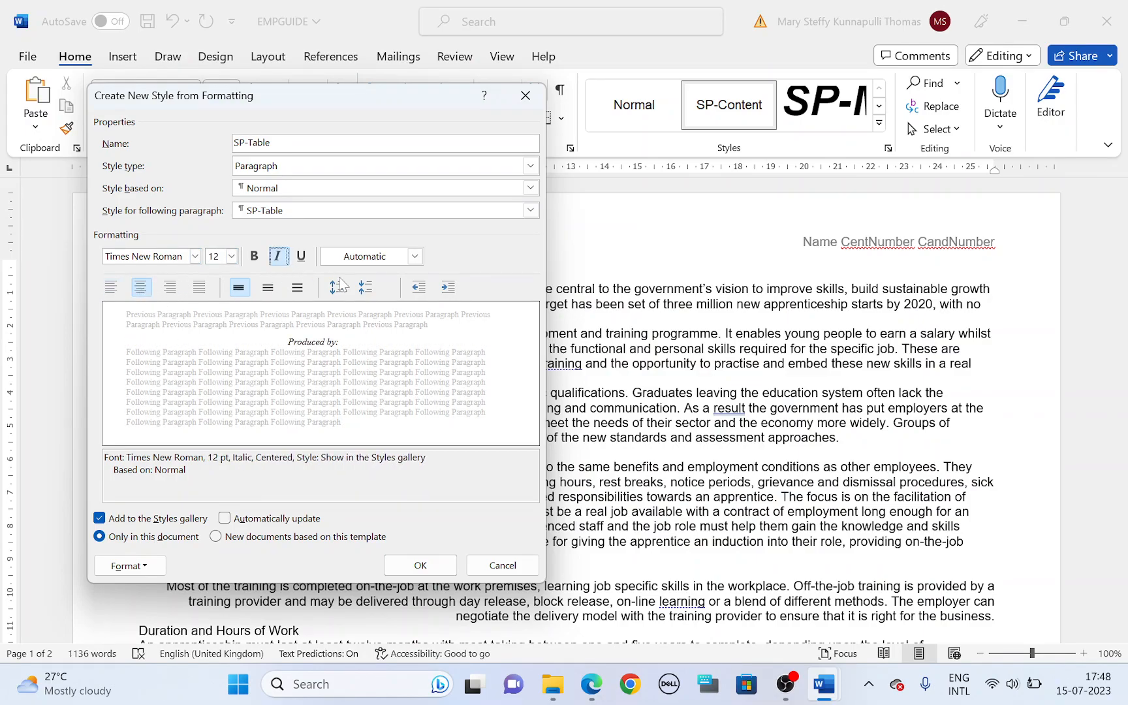
Step: Highlight the SP-Table row's spacing values in the question paper, and create the style with single line spacing and 0 pt before and after
{"action": "key", "text": "alt+Tab"}
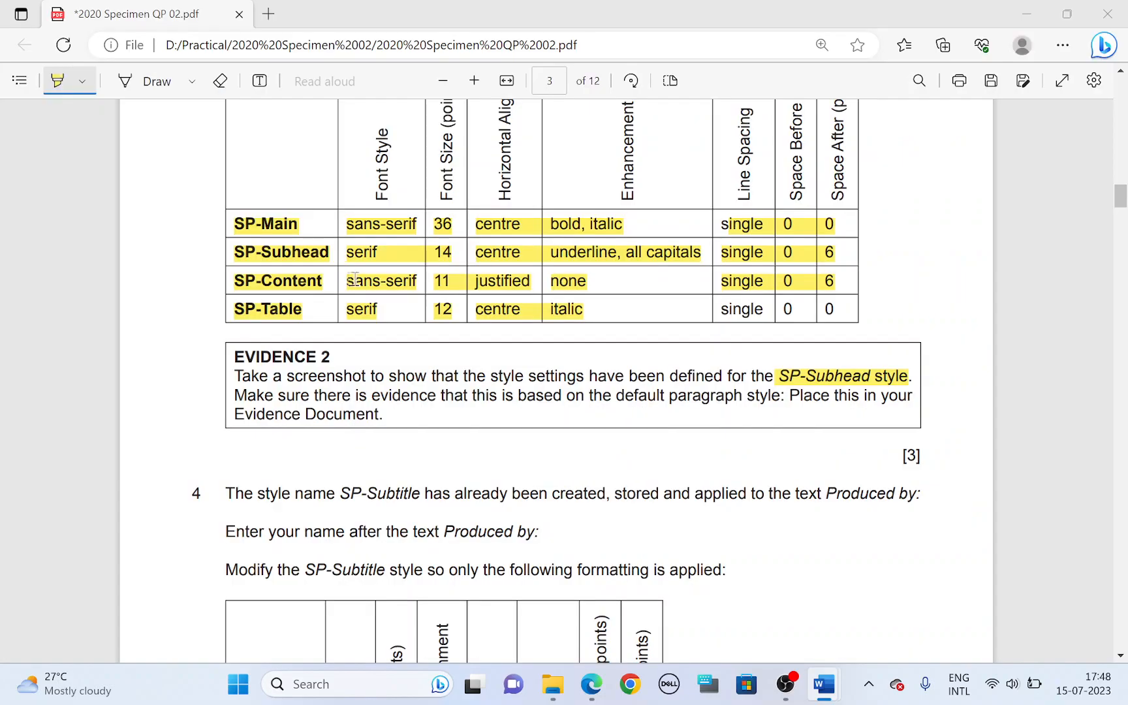
{"action": "left_click_drag", "start_coordinate": [716, 310], "coordinate": [844, 304]}
{"action": "key", "text": "alt+Tab"}
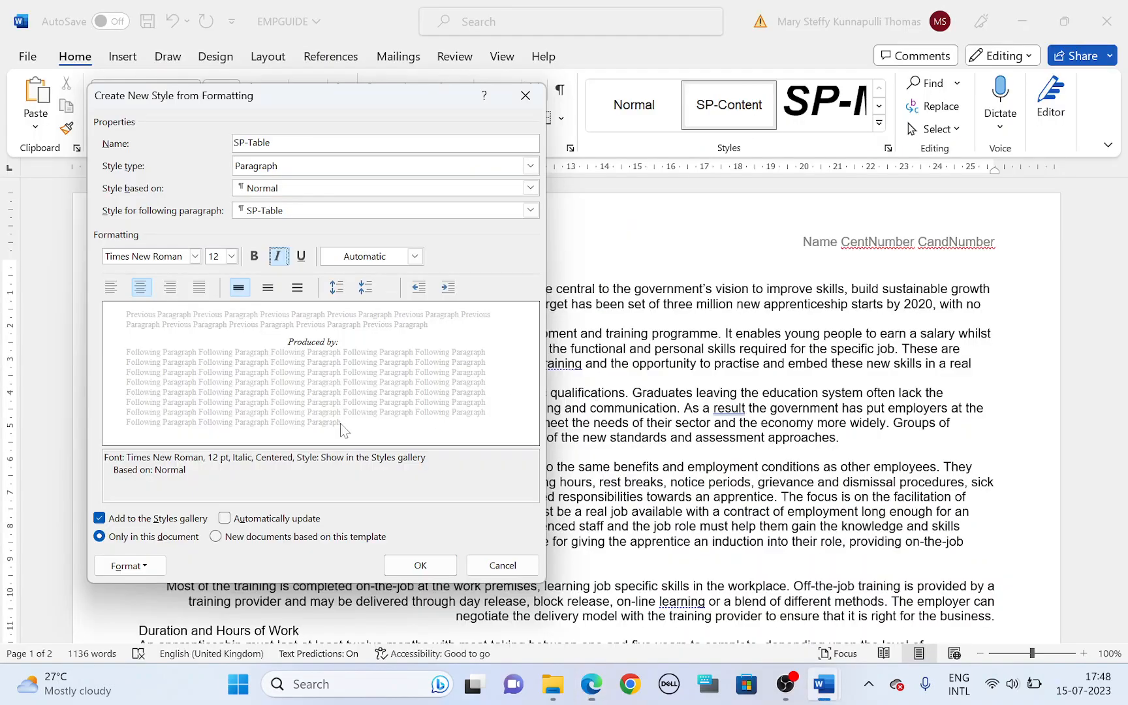
{"action": "left_click", "coordinate": [161, 559]}
{"action": "left_click", "coordinate": [129, 400]}
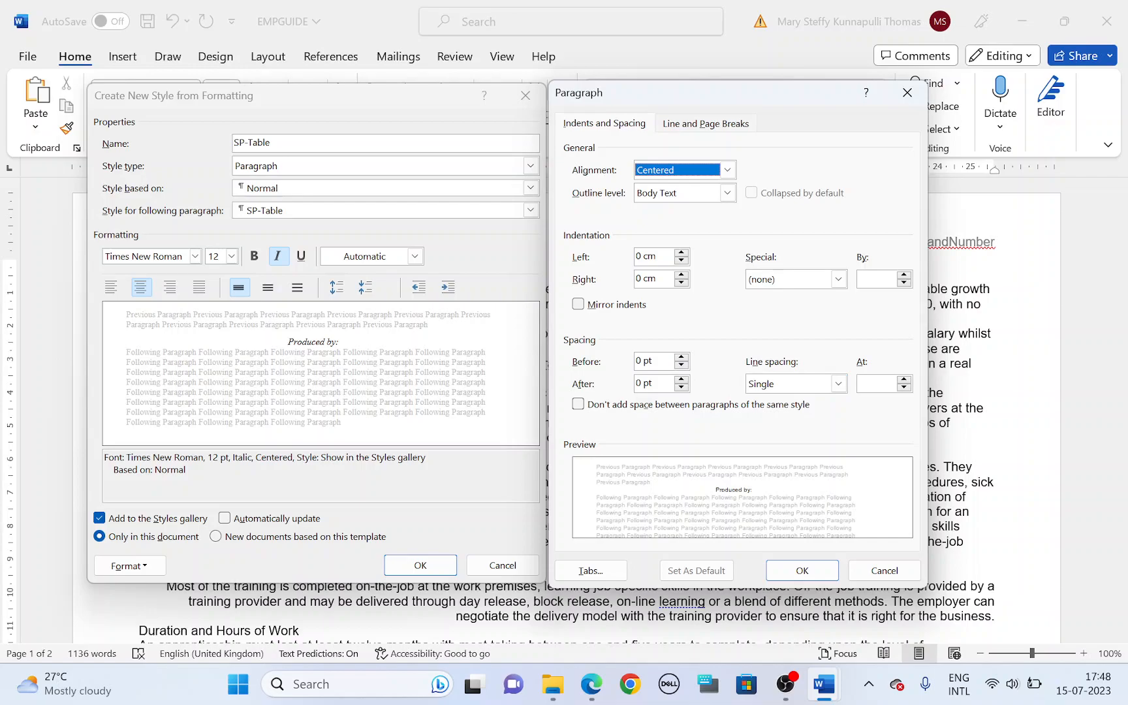
{"action": "left_click", "coordinate": [802, 570]}
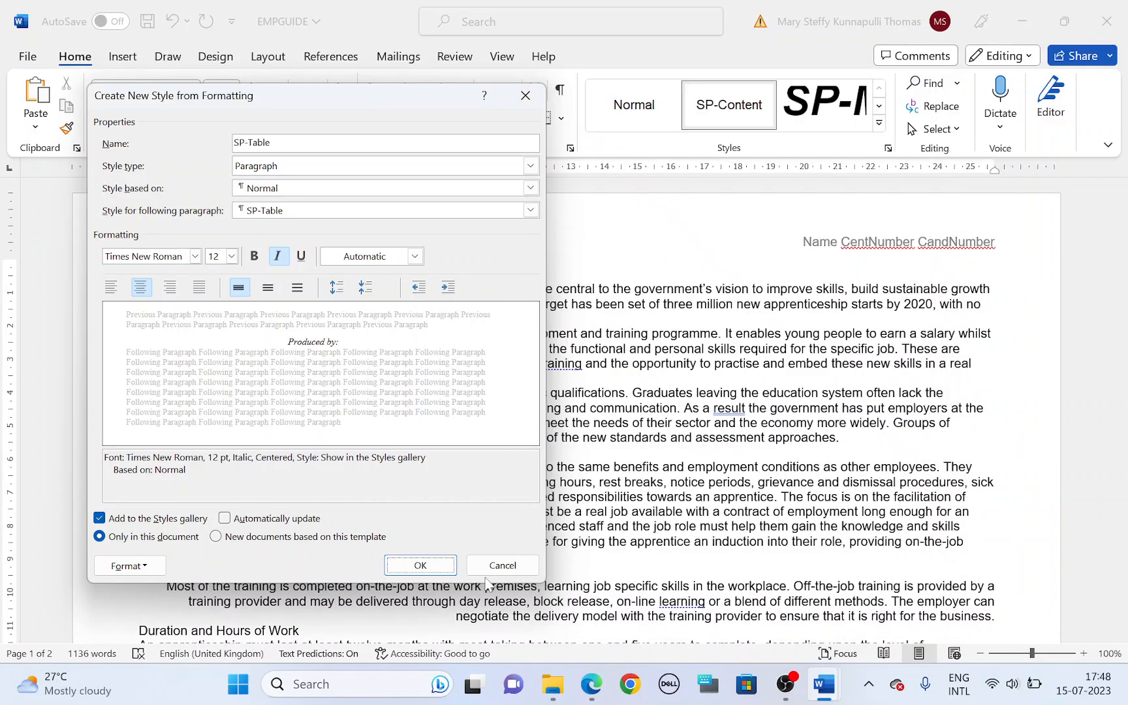
{"action": "left_click", "coordinate": [420, 564]}
Step: Highlight "SP-Subtitle" and "Produced by:" in the first sentence of task 4 in the question paper
{"action": "key", "text": "alt+Tab"}
{"action": "scroll", "coordinate": [473, 398], "scroll_direction": "down", "scroll_amount": 3}
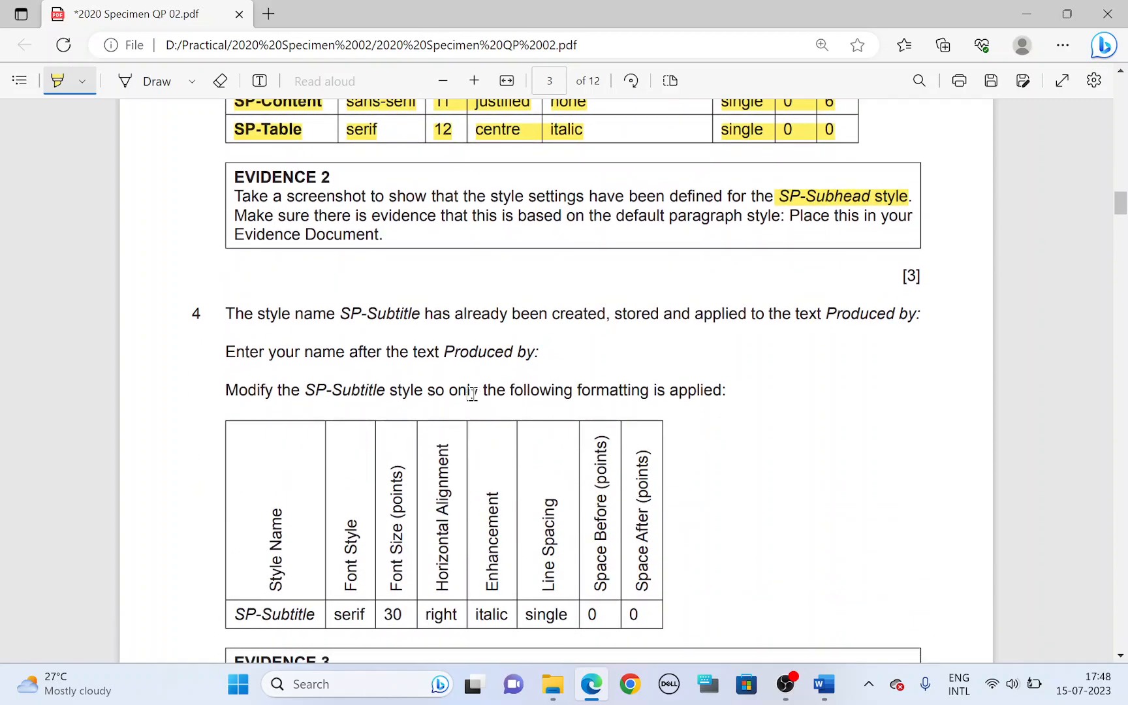
{"action": "scroll", "coordinate": [415, 379], "scroll_direction": "down", "scroll_amount": 2}
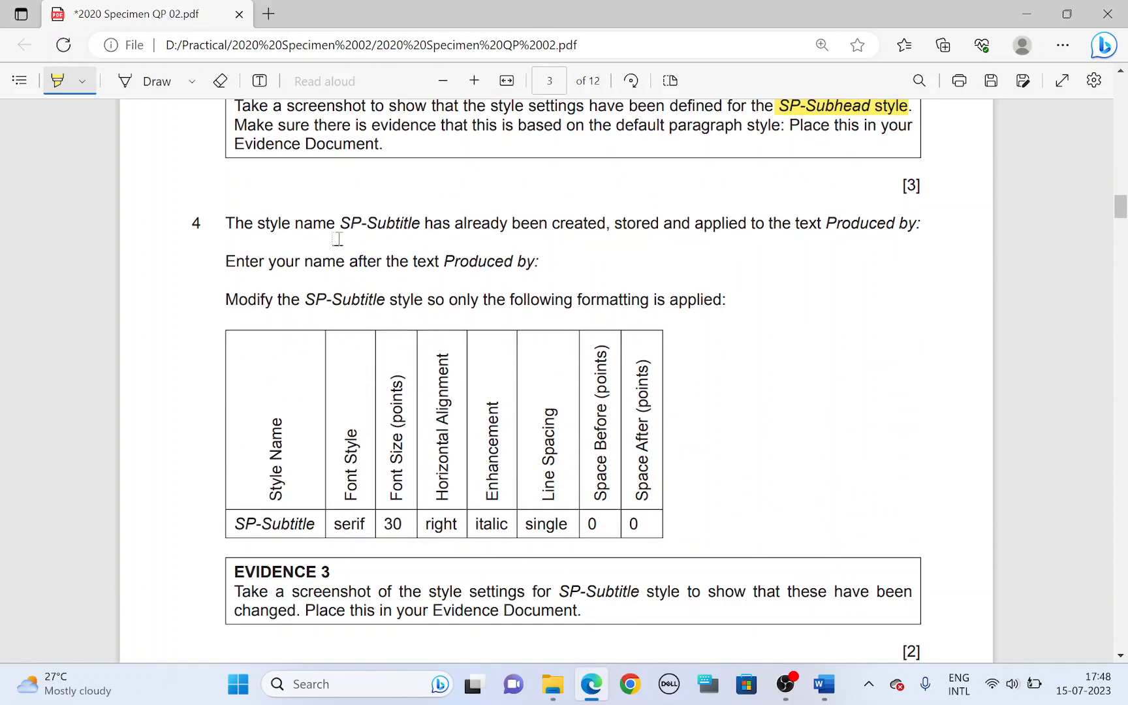
{"action": "left_click_drag", "start_coordinate": [339, 222], "coordinate": [425, 221]}
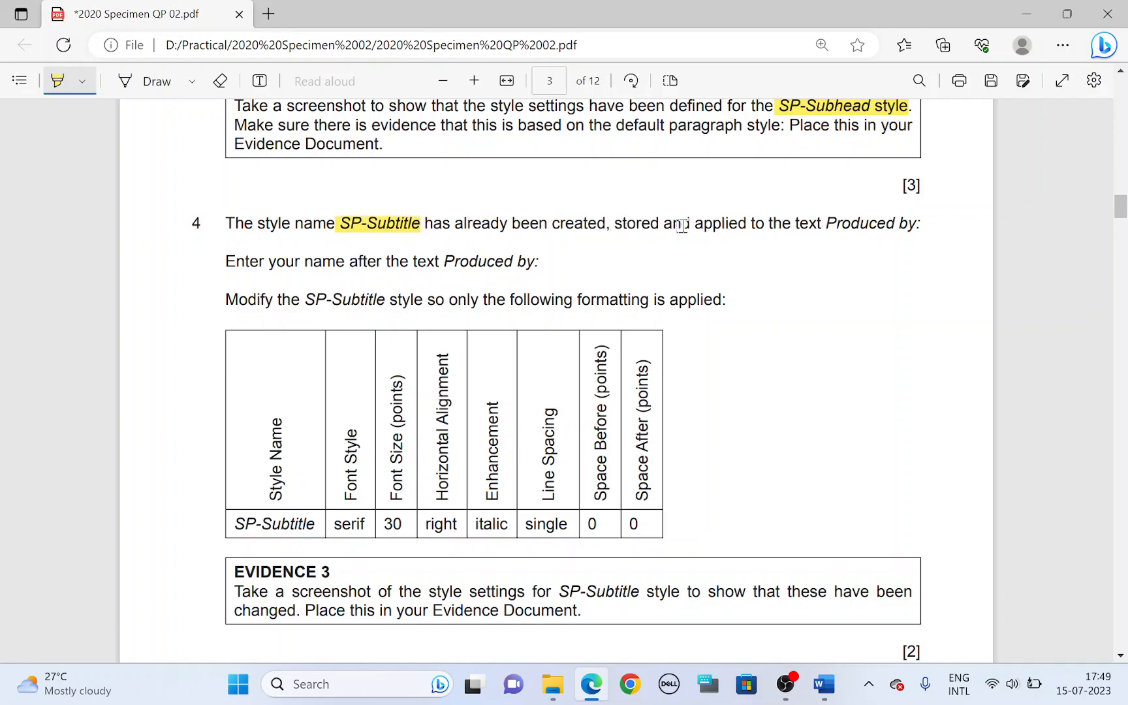
{"action": "left_click_drag", "start_coordinate": [822, 223], "coordinate": [901, 222]}
Step: Switch to EMPGUIDE and apply the SP-Subtitle style to the "Produced by:" line at the start of the document
{"action": "key", "text": "alt+Tab"}
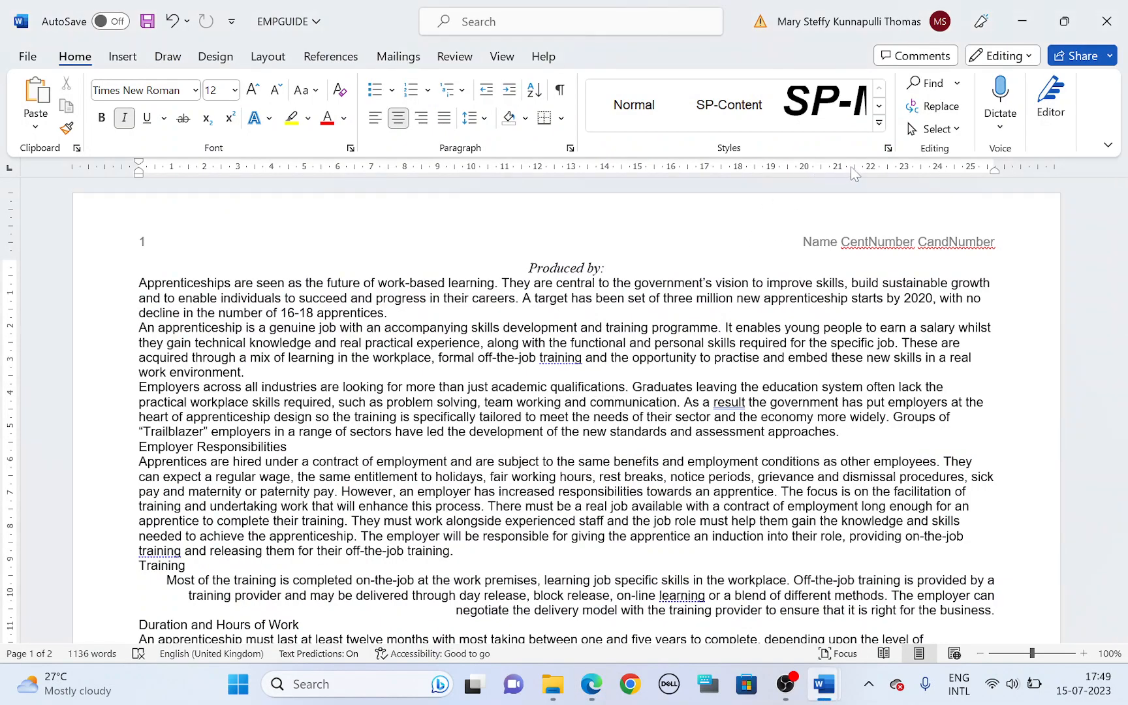
{"action": "left_click", "coordinate": [878, 123]}
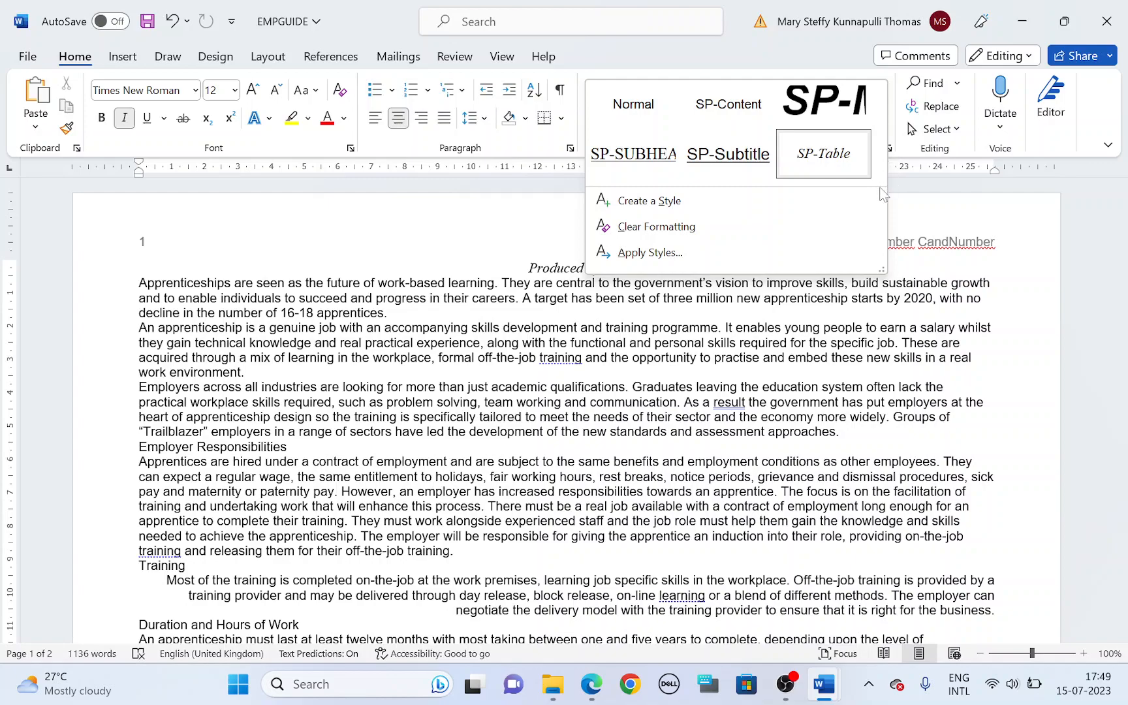
{"action": "left_click", "coordinate": [539, 261]}
{"action": "left_click_drag", "start_coordinate": [533, 264], "coordinate": [612, 266]}
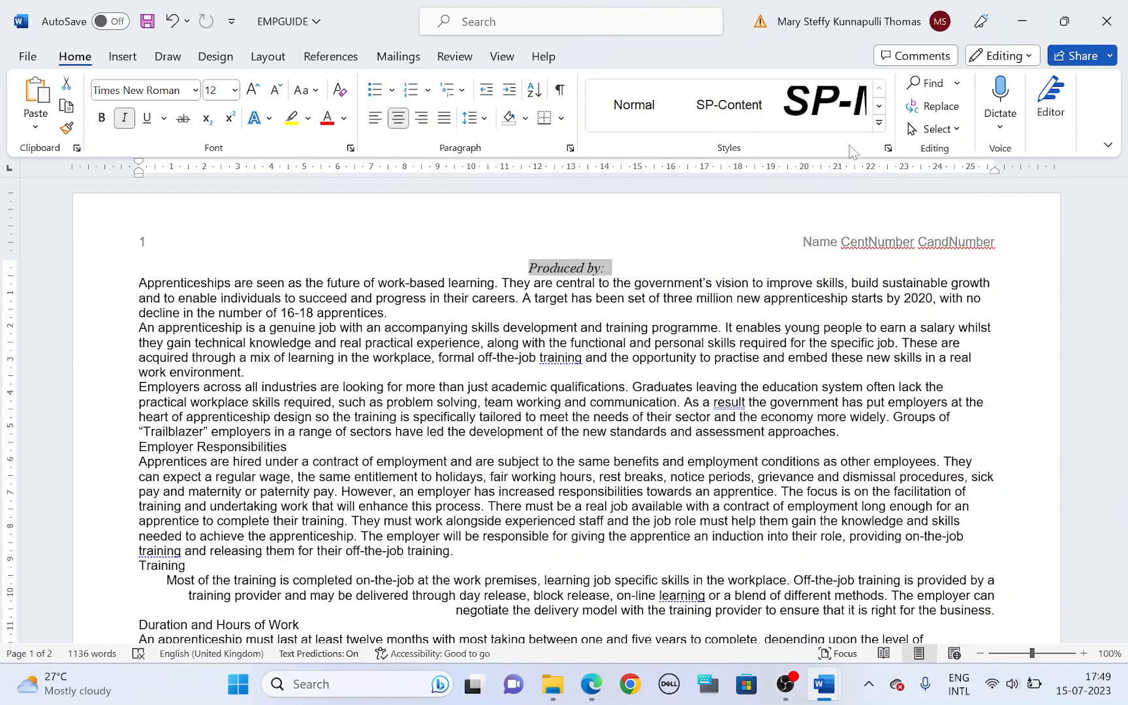
{"action": "left_click", "coordinate": [878, 123]}
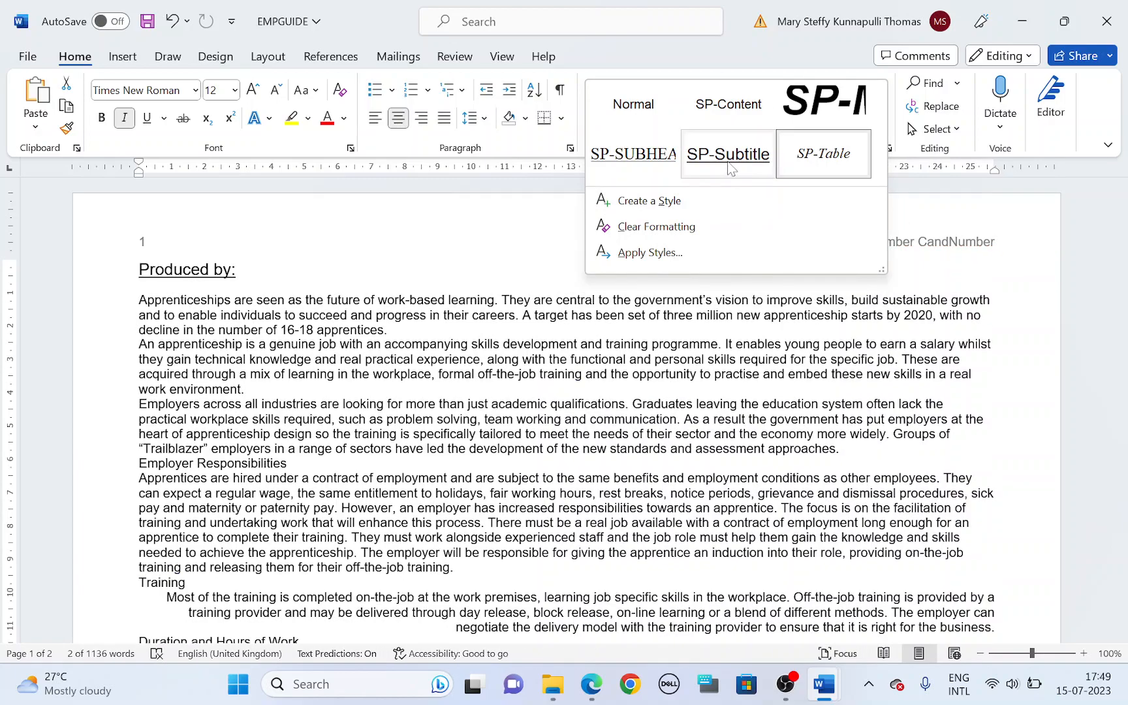
{"action": "left_click", "coordinate": [728, 170]}
Step: Check the name instruction of task 4 in the question paper, and enter "Name" after "Produced by:" in EMPGUIDE
{"action": "key", "text": "alt+Tab"}
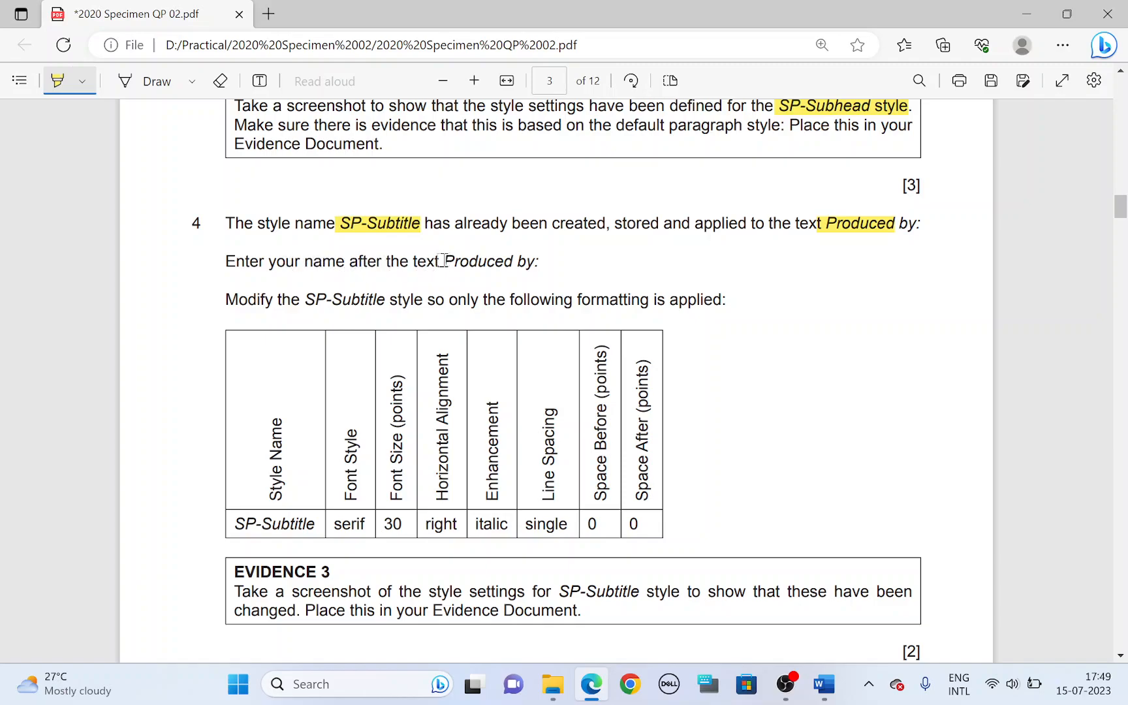
{"action": "key", "text": "alt+Tab"}
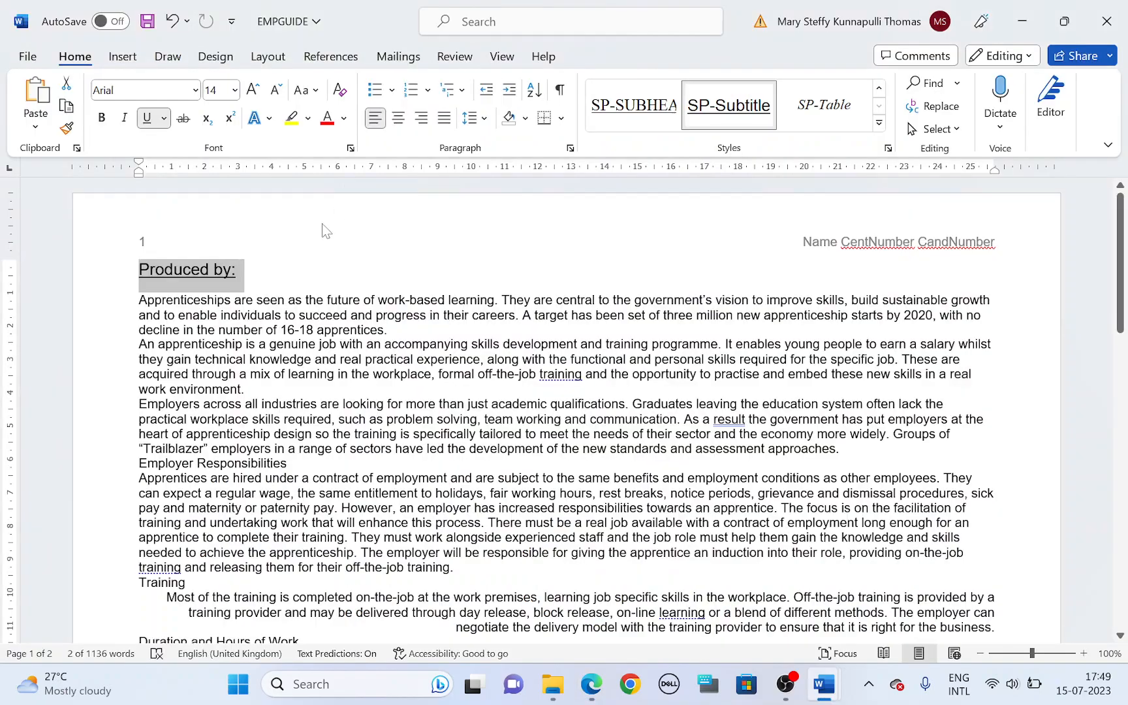
{"action": "left_click", "coordinate": [273, 270]}
{"action": "type", "text": "Nam"}
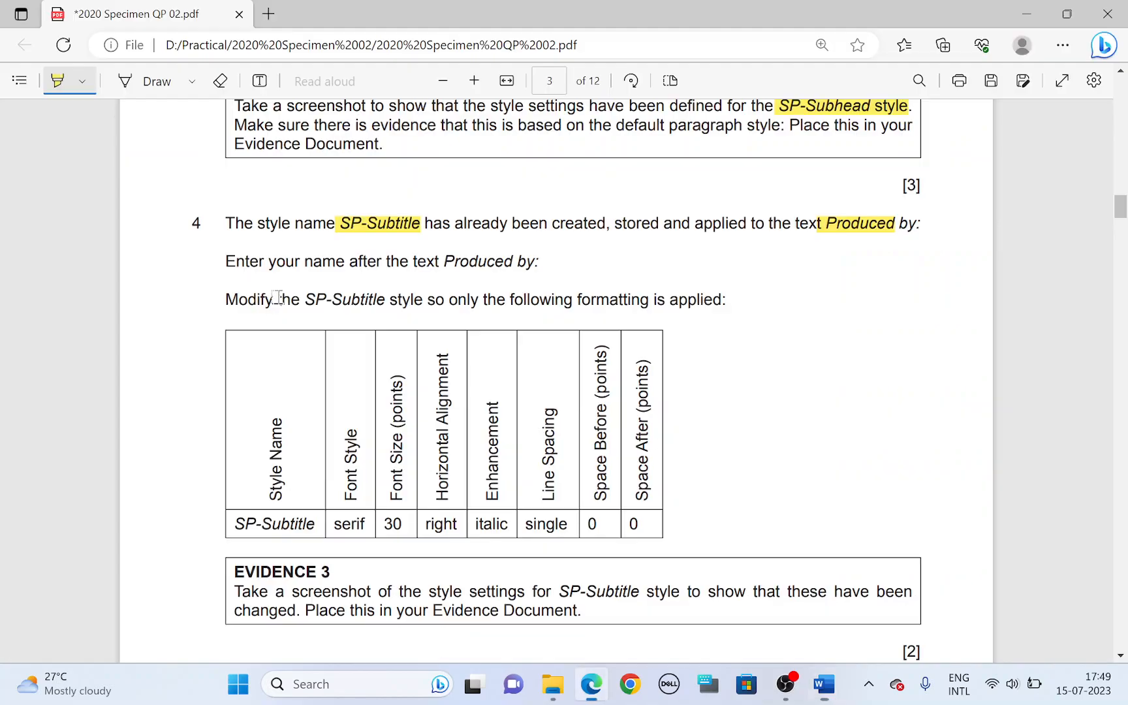
Step: Highlight "SP-Subtitle" in the style modification sentence of task 4 in the question paper
{"action": "key", "text": "alt+Tab"}
{"action": "left_click_drag", "start_coordinate": [306, 301], "coordinate": [383, 302]}
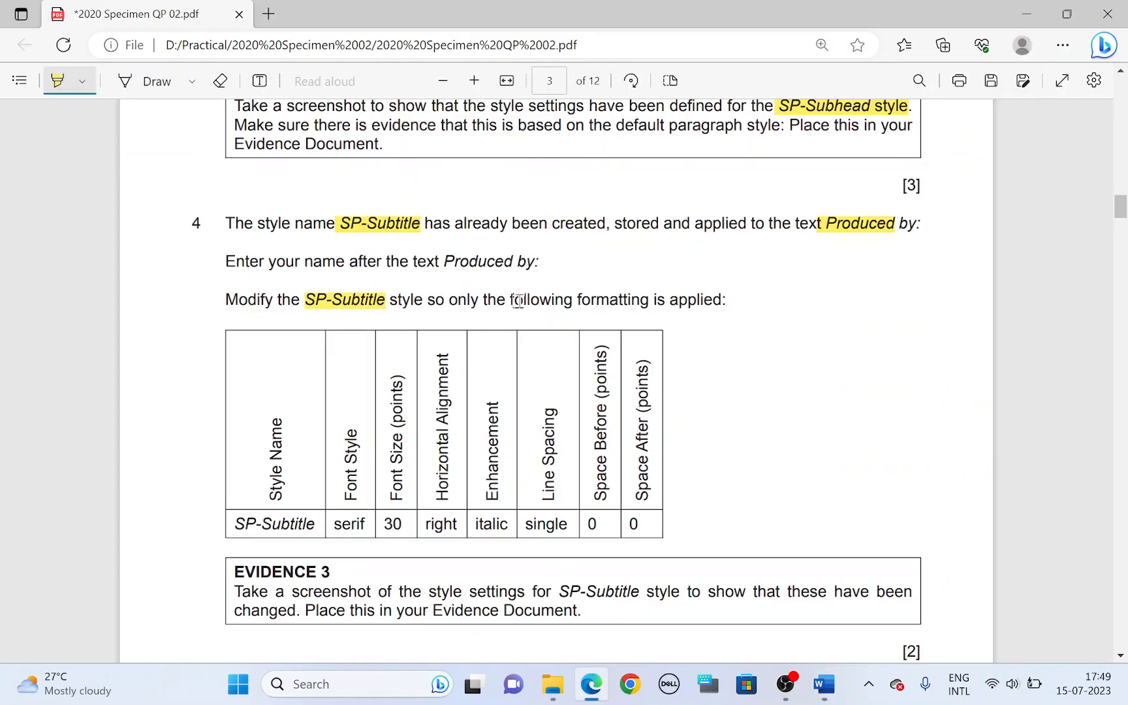
{"action": "scroll", "coordinate": [561, 306], "scroll_direction": "down", "scroll_amount": 1}
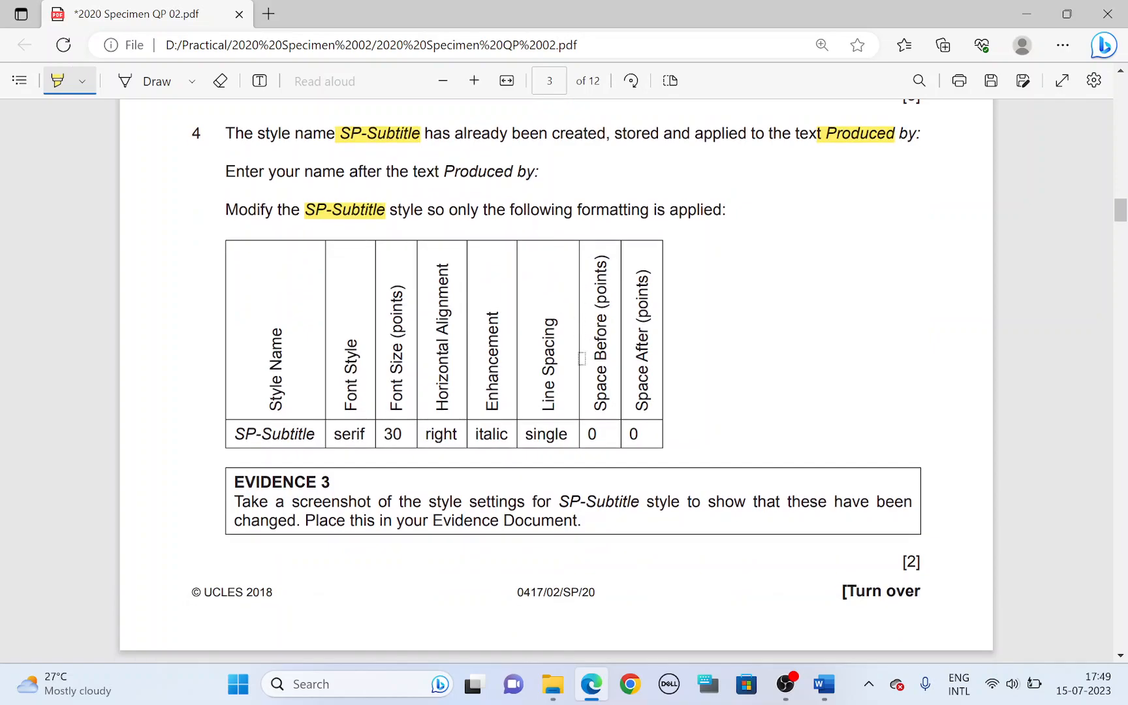
Step: Highlight the SP-Subtitle row's serif font style in the question paper, and change the SP-Subtitle style's font to Times New Roman in EMPGUIDE
{"action": "key", "text": "alt+Tab"}
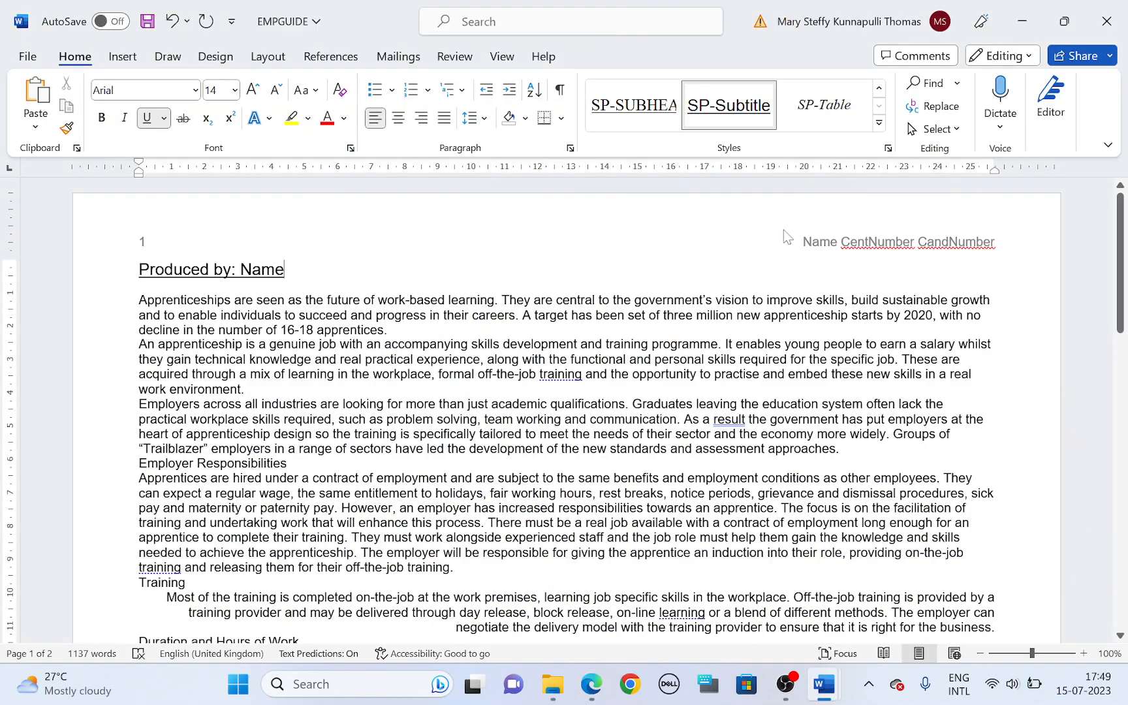
{"action": "right_click", "coordinate": [742, 117]}
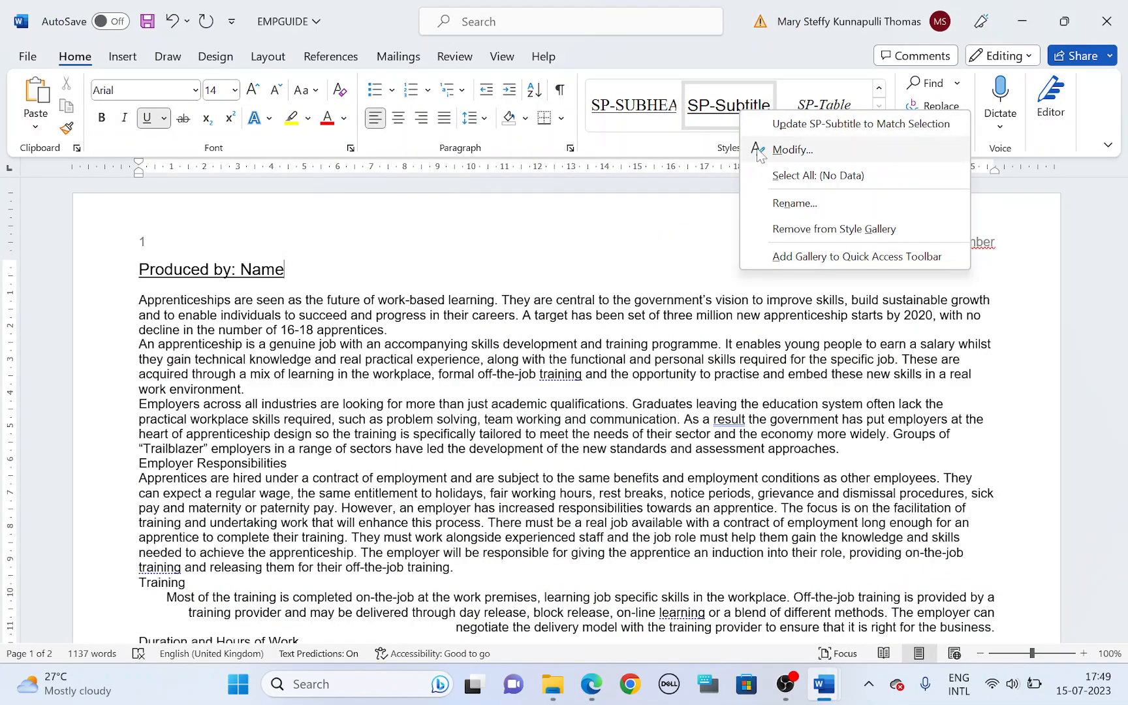
{"action": "left_click", "coordinate": [759, 152]}
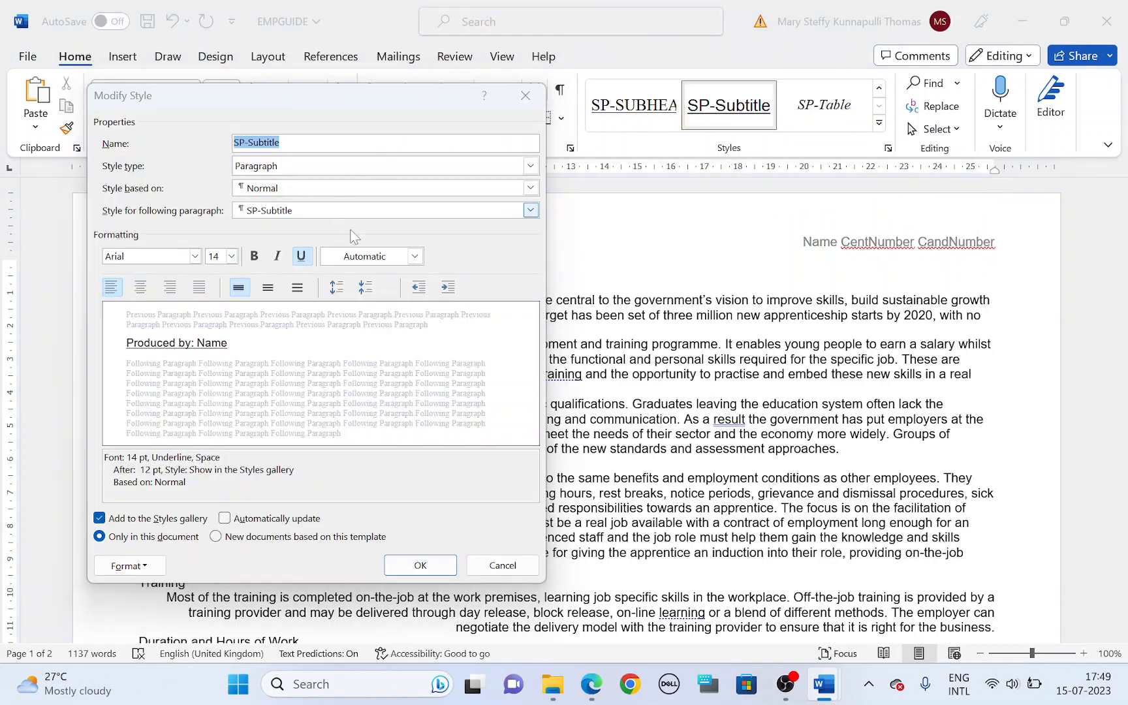
{"action": "key", "text": "alt+Tab"}
{"action": "left_click_drag", "start_coordinate": [335, 434], "coordinate": [367, 435]}
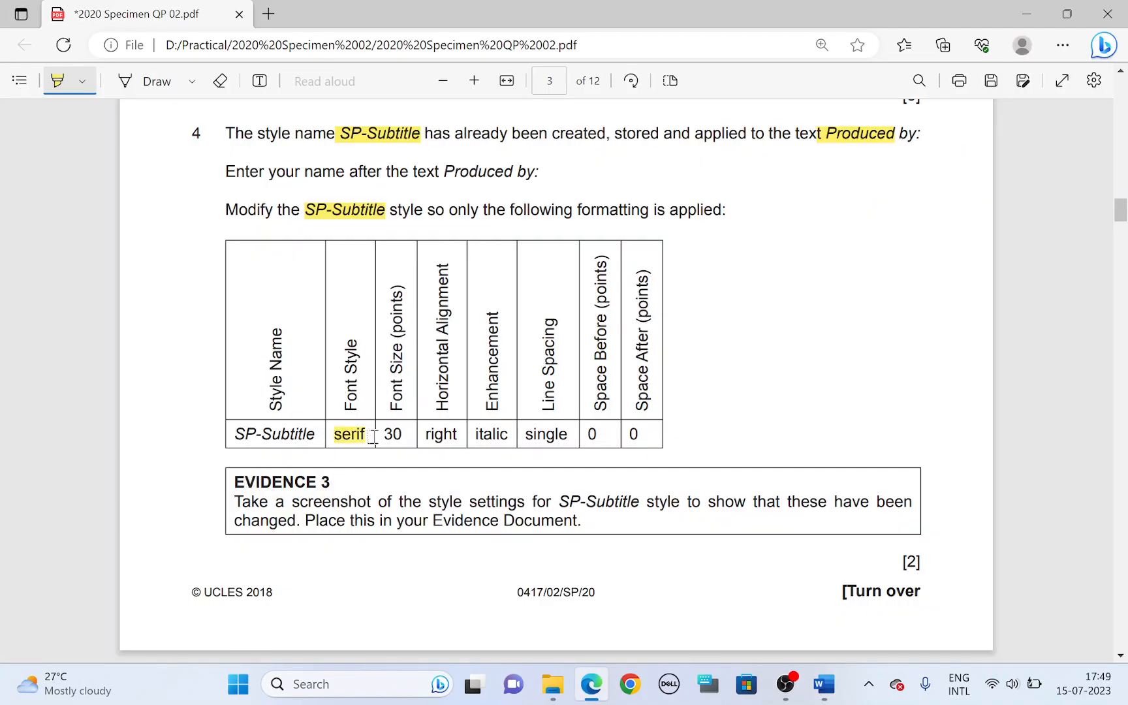
{"action": "key", "text": "alt+Tab"}
{"action": "left_click", "coordinate": [195, 256]}
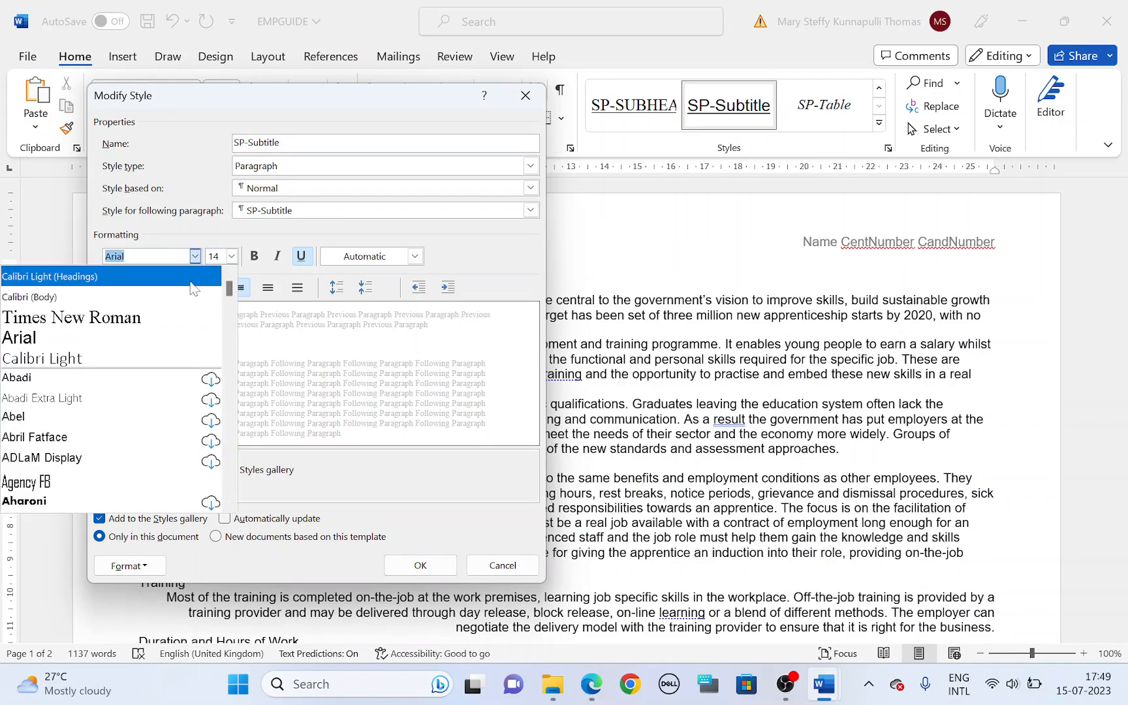
{"action": "left_click", "coordinate": [83, 318]}
Step: Highlight the SP-Subtitle row's size and alignment in the question paper, and set the style to 30 pt and right-aligned
{"action": "key", "text": "alt+Tab"}
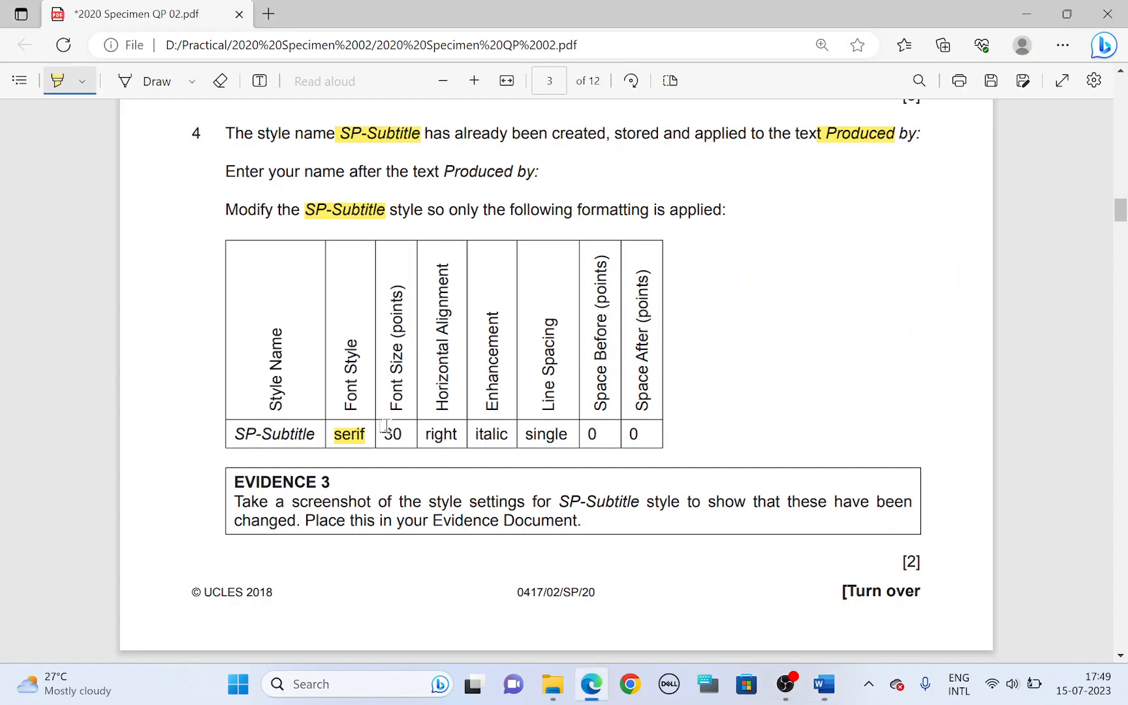
{"action": "left_click_drag", "start_coordinate": [384, 425], "coordinate": [462, 429]}
{"action": "key", "text": "alt+Tab"}
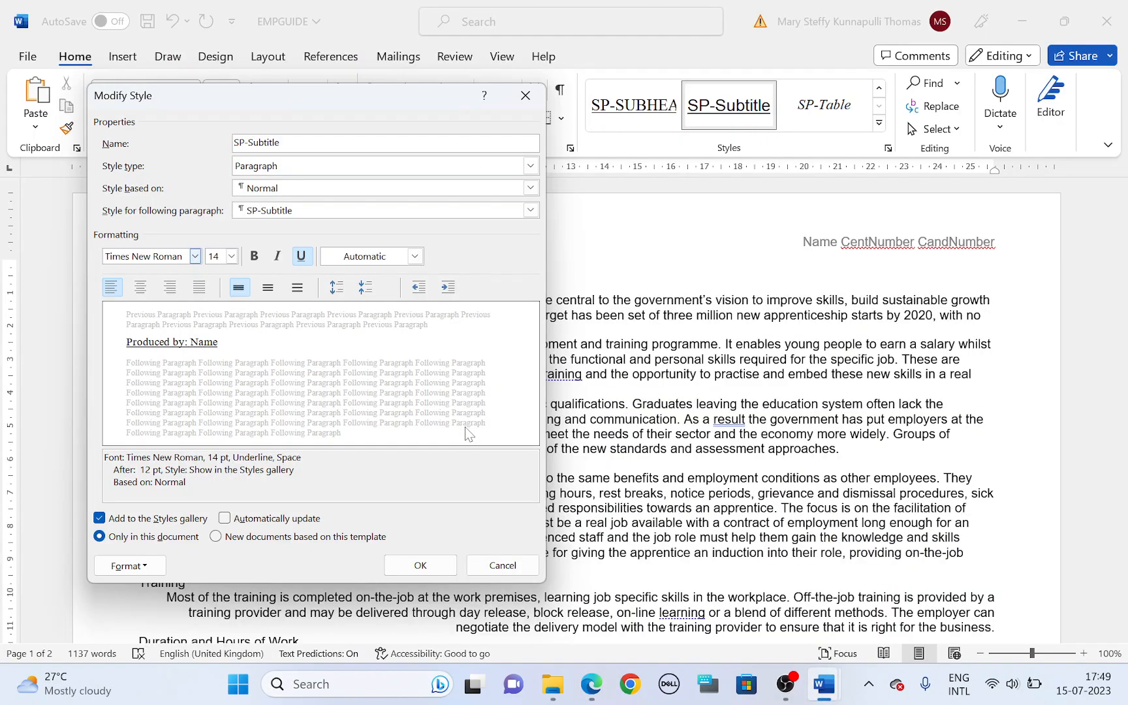
{"action": "type", "text": "30"}
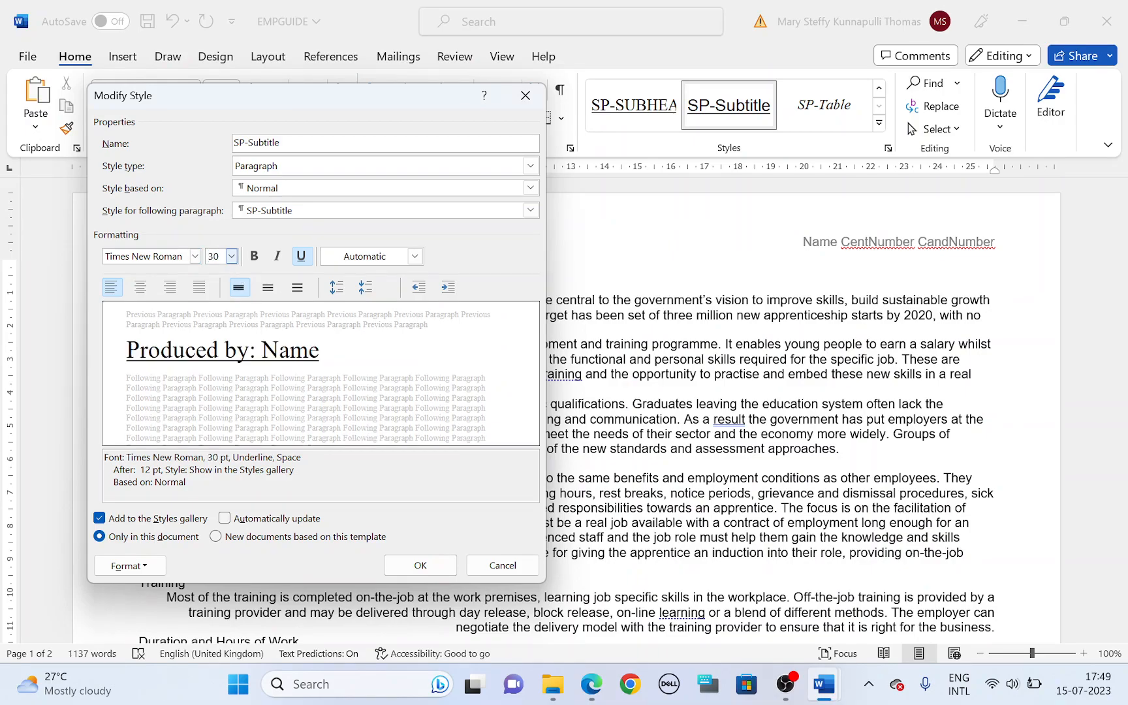
{"action": "left_click", "coordinate": [170, 287]}
Step: Highlight the SP-Subtitle row's italic enhancement in the question paper, and make the style italic without underline
{"action": "key", "text": "alt+Tab"}
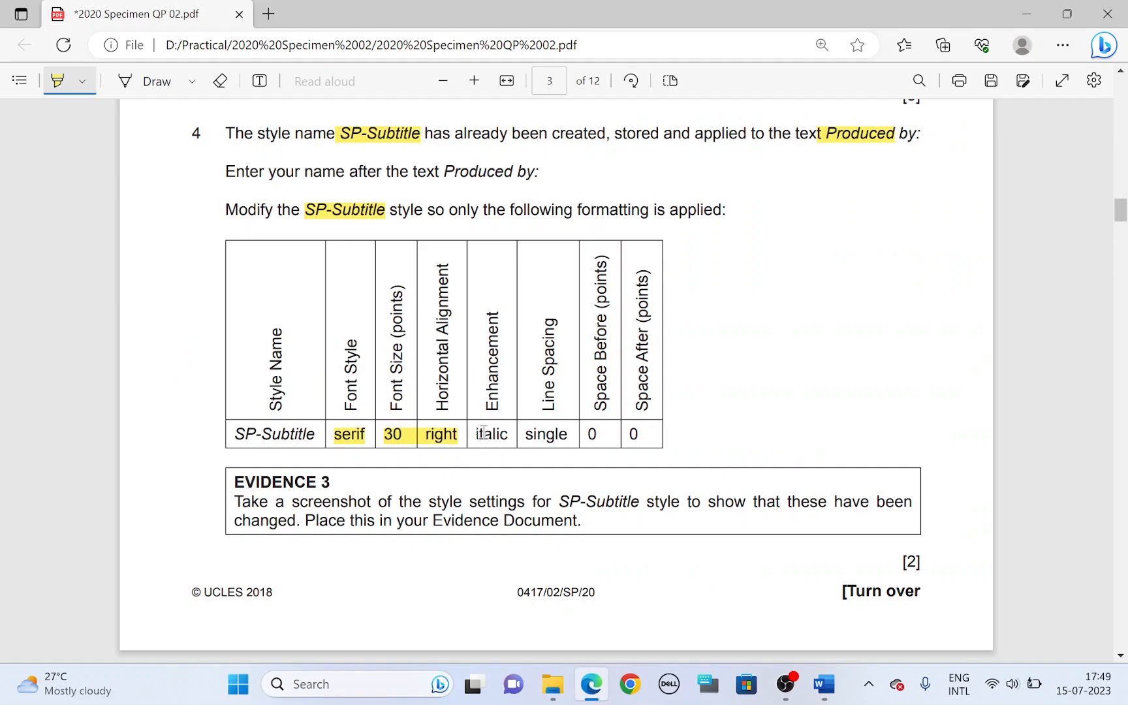
{"action": "key", "text": "alt+Tab"}
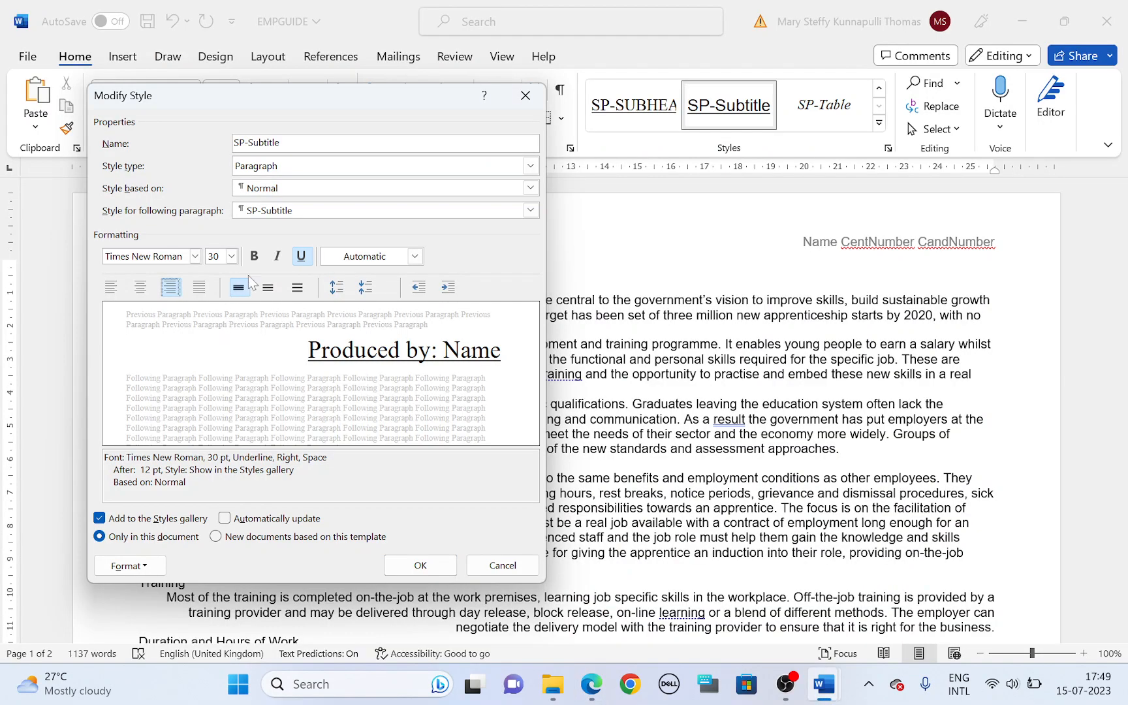
{"action": "left_click", "coordinate": [278, 260]}
{"action": "left_click", "coordinate": [300, 261]}
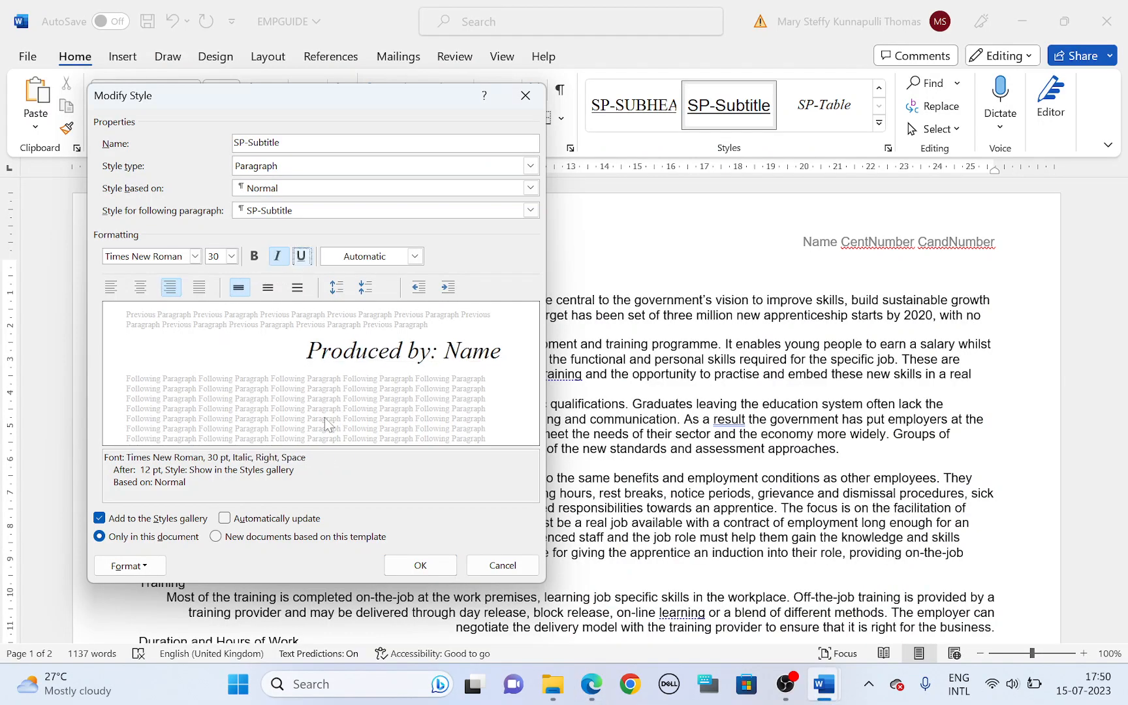
Step: Highlight the SP-Subtitle row's spacing values in the question paper, and set the style's space after paragraphs to 0 pt
{"action": "key", "text": "alt+Tab"}
{"action": "left_click_drag", "start_coordinate": [526, 430], "coordinate": [634, 434]}
{"action": "key", "text": "alt+Tab"}
{"action": "left_click", "coordinate": [124, 568]}
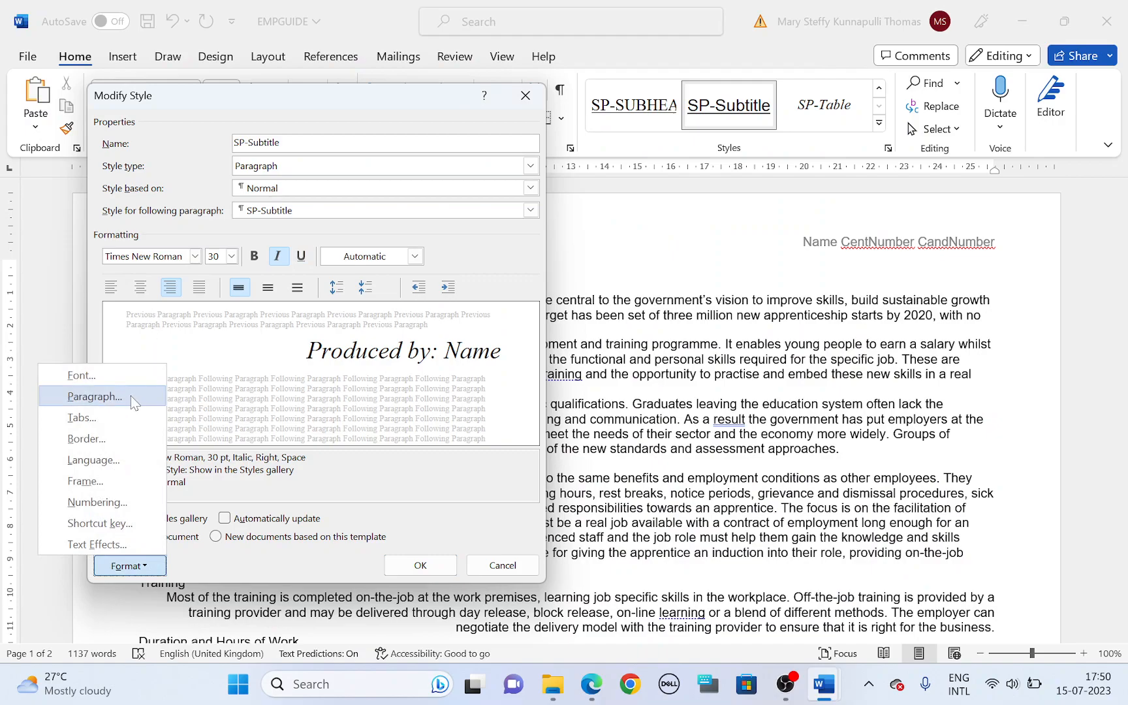
{"action": "left_click", "coordinate": [130, 395]}
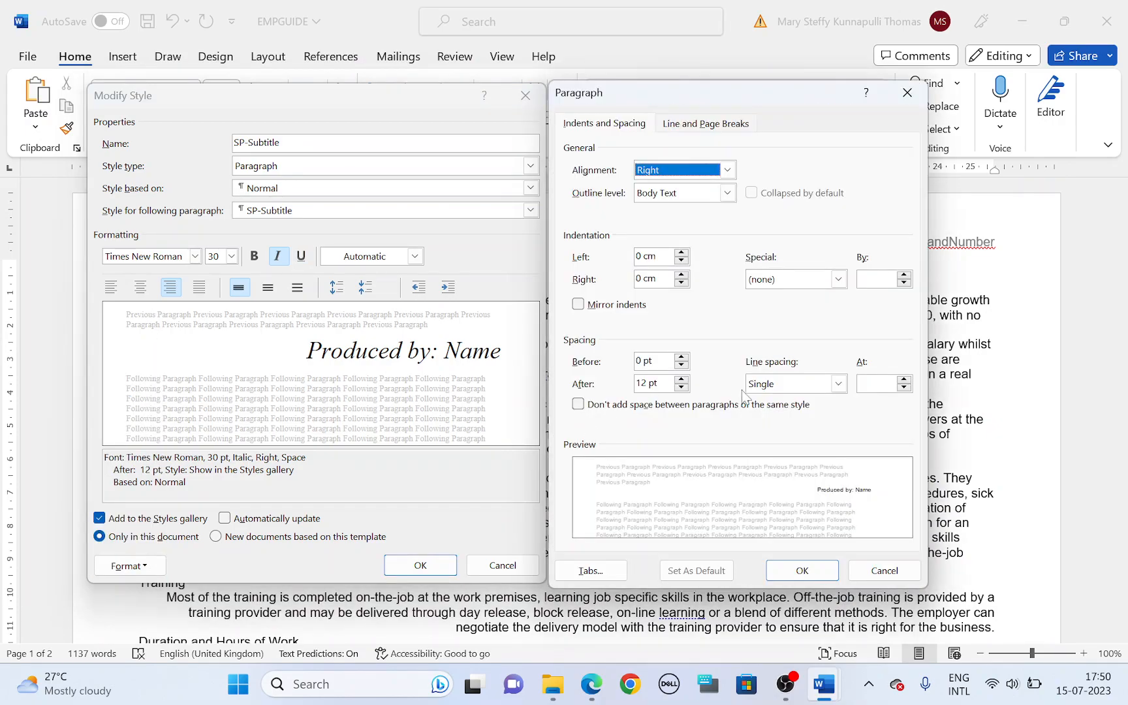
{"action": "left_click", "coordinate": [681, 387]}
Step: Highlight the Evidence 3 screenshot instruction in the question paper, and confirm the SP-Subtitle changes after capturing the open style dialogs
{"action": "key", "text": "alt+Tab"}
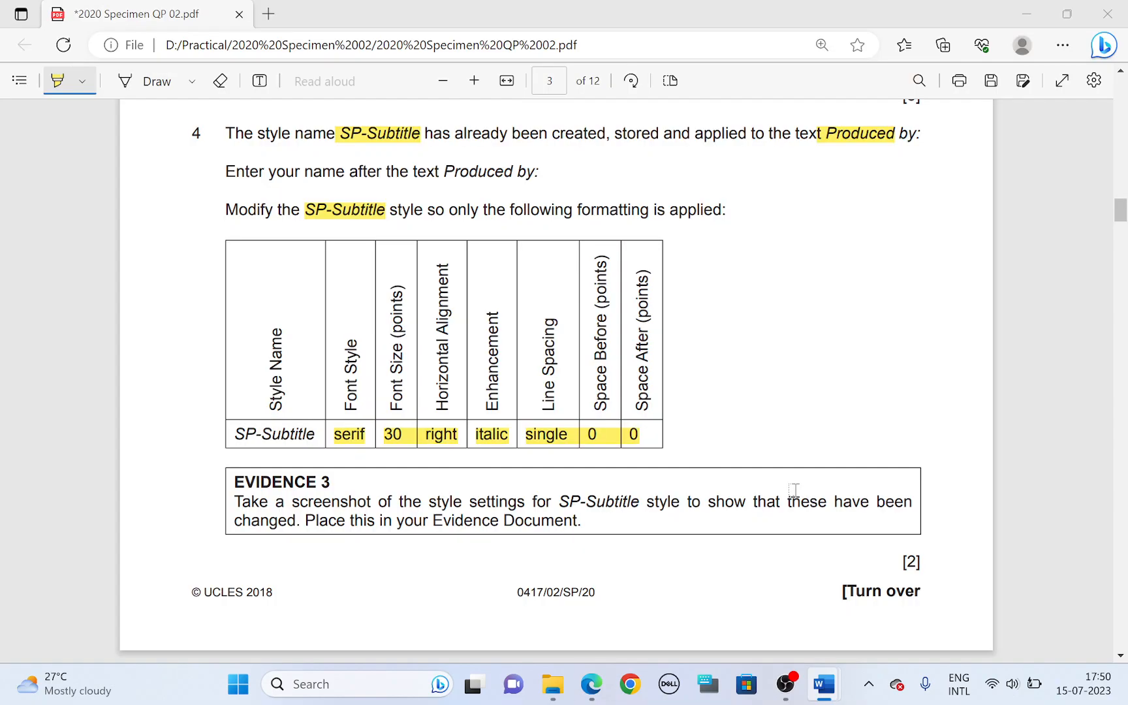
{"action": "left_click_drag", "start_coordinate": [302, 503], "coordinate": [516, 502]}
{"action": "key", "text": "alt+Tab"}
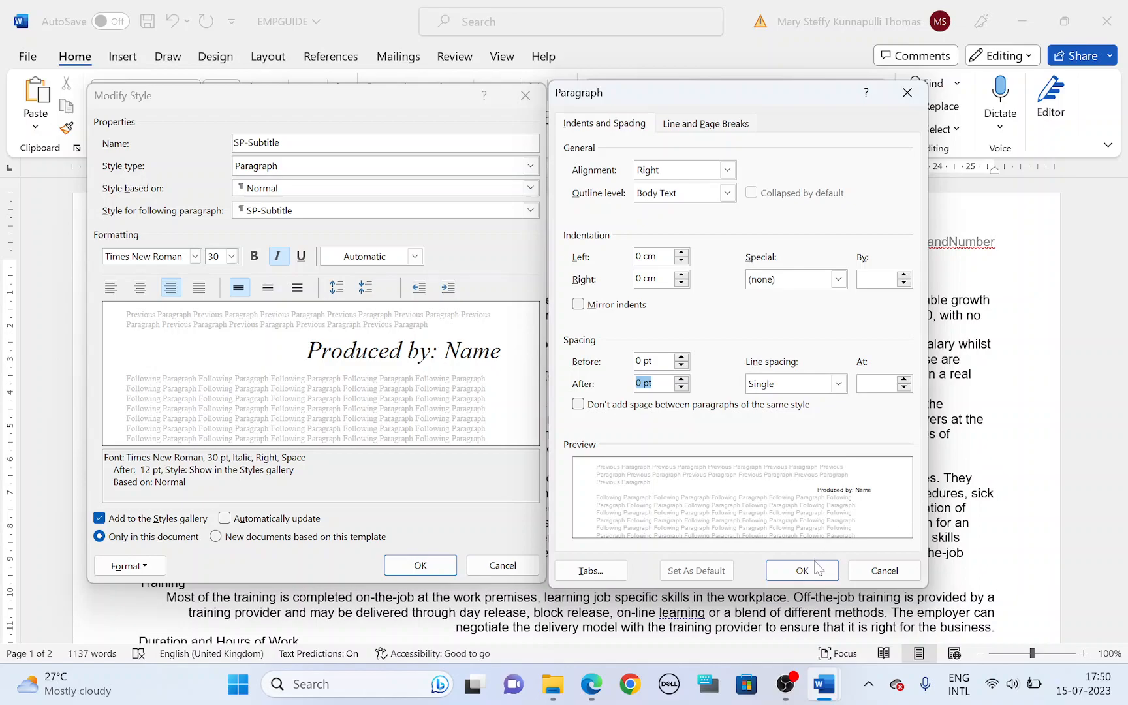
{"action": "left_click", "coordinate": [772, 570]}
{"action": "left_click", "coordinate": [421, 565]}
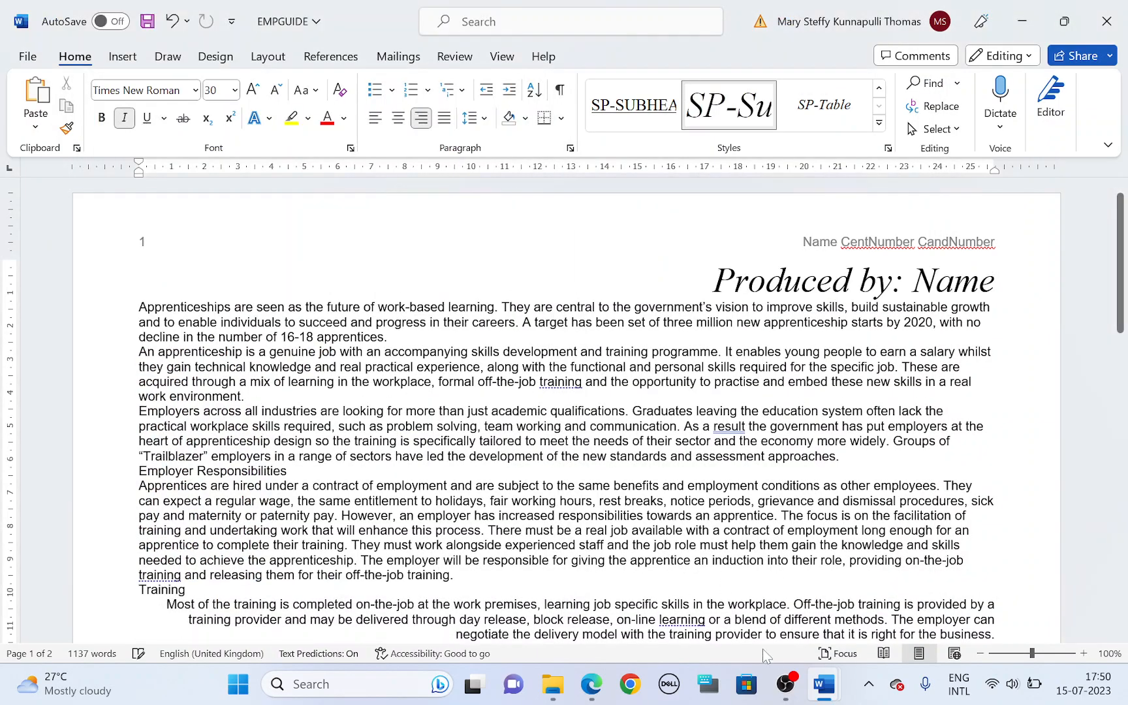
Step: Switch to the evidence document and paste the style settings screenshot under the Step 4 - EVIDENCE 3 heading
{"action": "key", "text": "alt+Tab"}
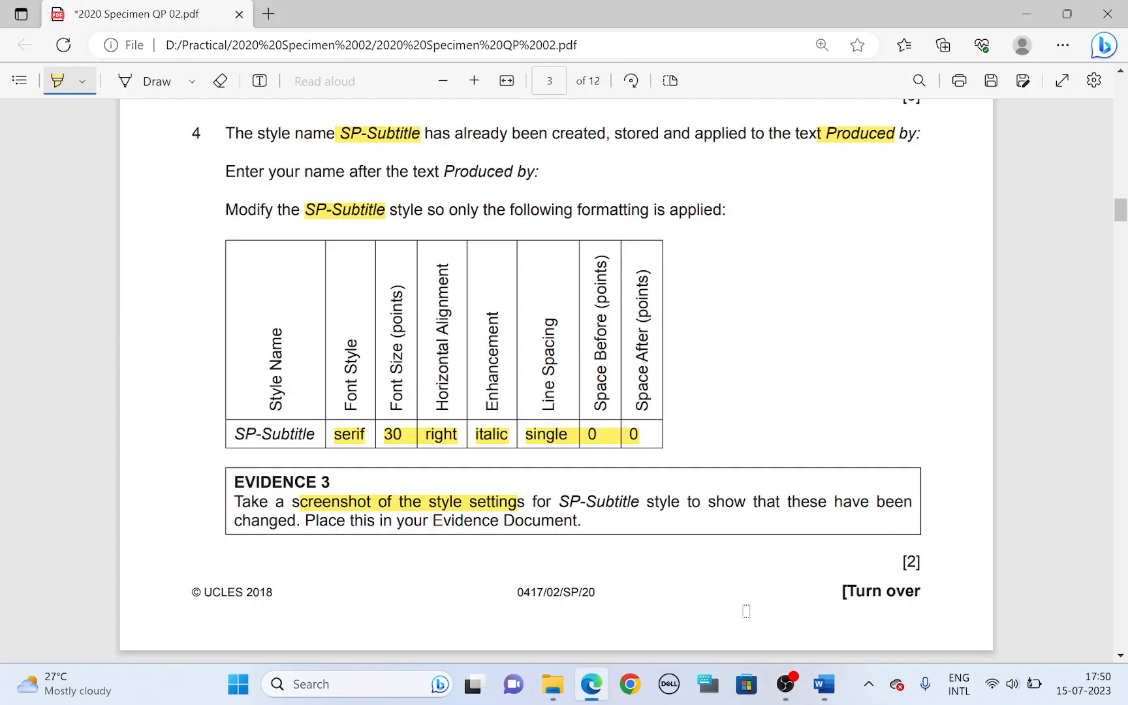
{"action": "key", "text": "alt+Tab"}
{"action": "left_click", "coordinate": [860, 599]}
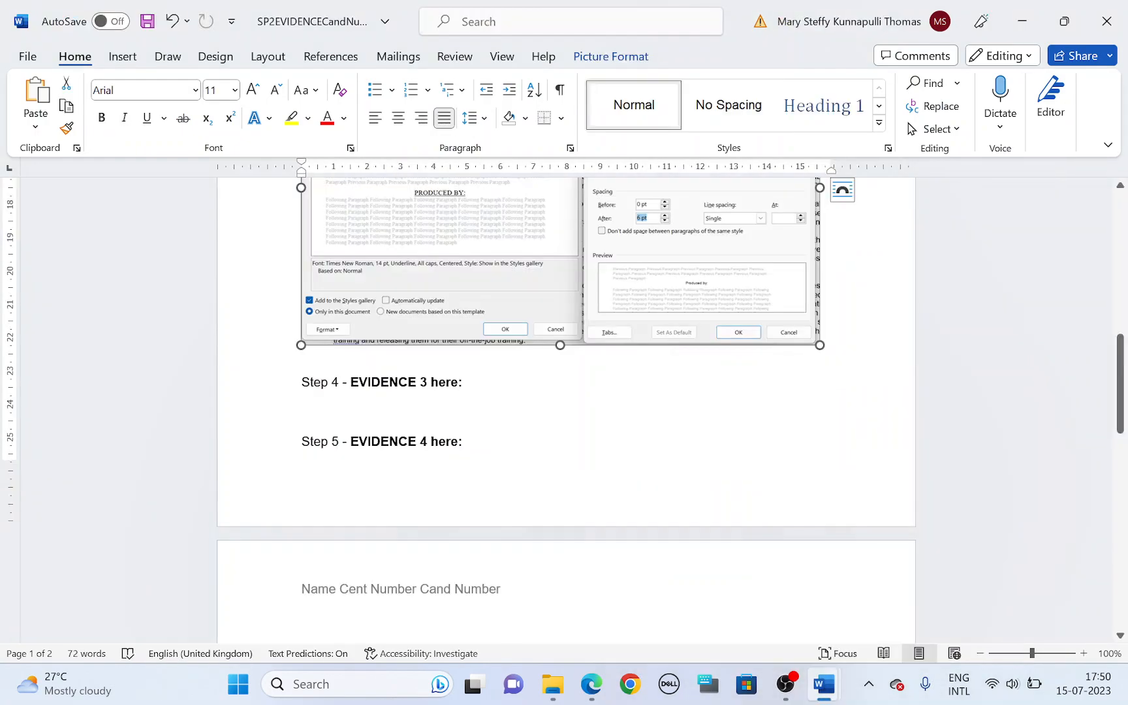
{"action": "scroll", "coordinate": [567, 406], "scroll_direction": "down", "scroll_amount": 3}
{"action": "left_click", "coordinate": [372, 238]}
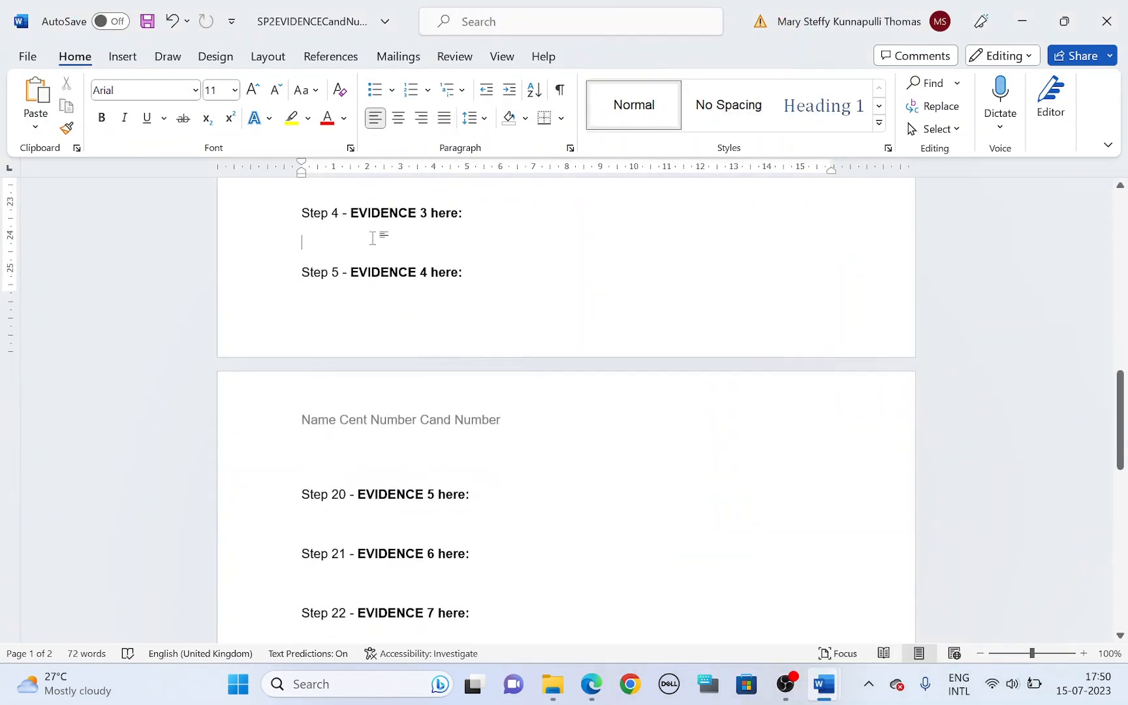
{"action": "key", "text": "ctrl+v"}
{"action": "scroll", "coordinate": [444, 326], "scroll_direction": "down", "scroll_amount": 3}
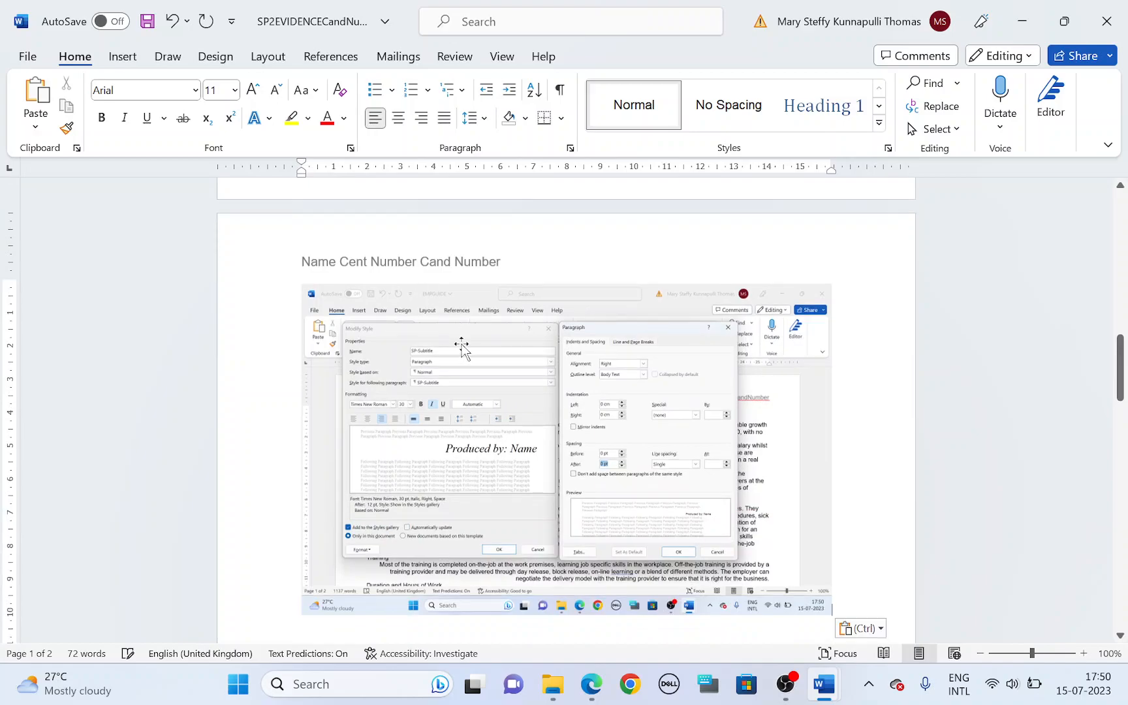
Step: Crop the pasted Evidence 3 screenshot to the Modify Style and Paragraph dialogs
{"action": "right_click", "coordinate": [465, 360]}
{"action": "key", "text": "Escape"}
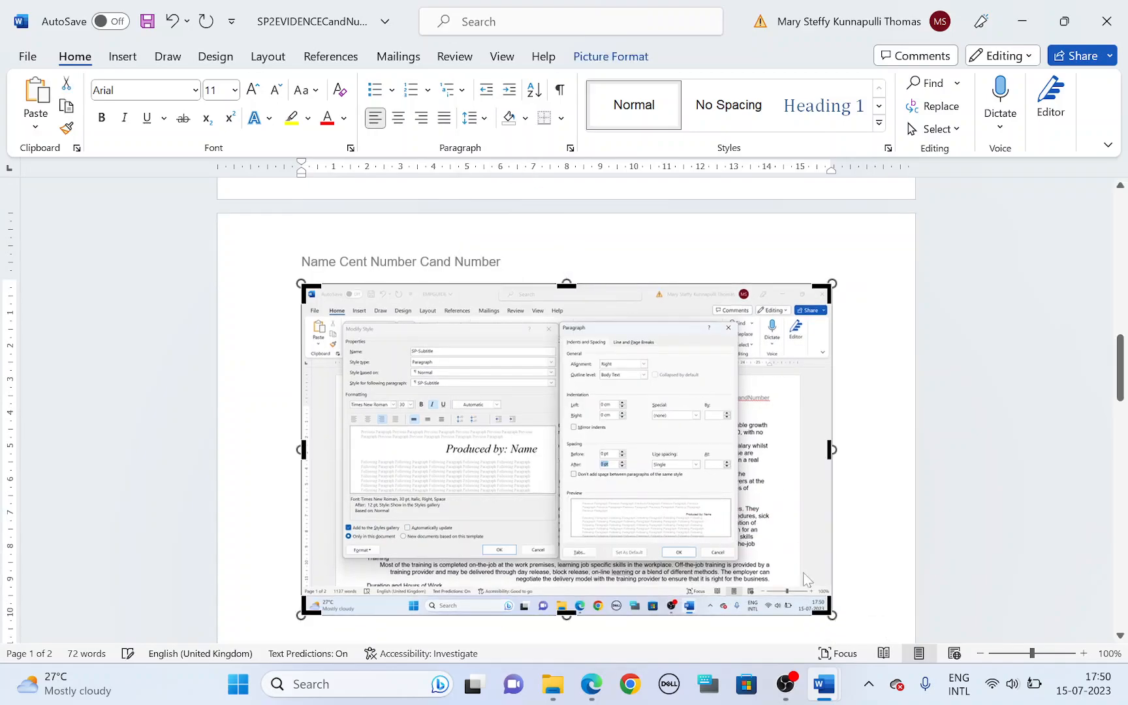
{"action": "left_click_drag", "start_coordinate": [824, 608], "coordinate": [740, 560]}
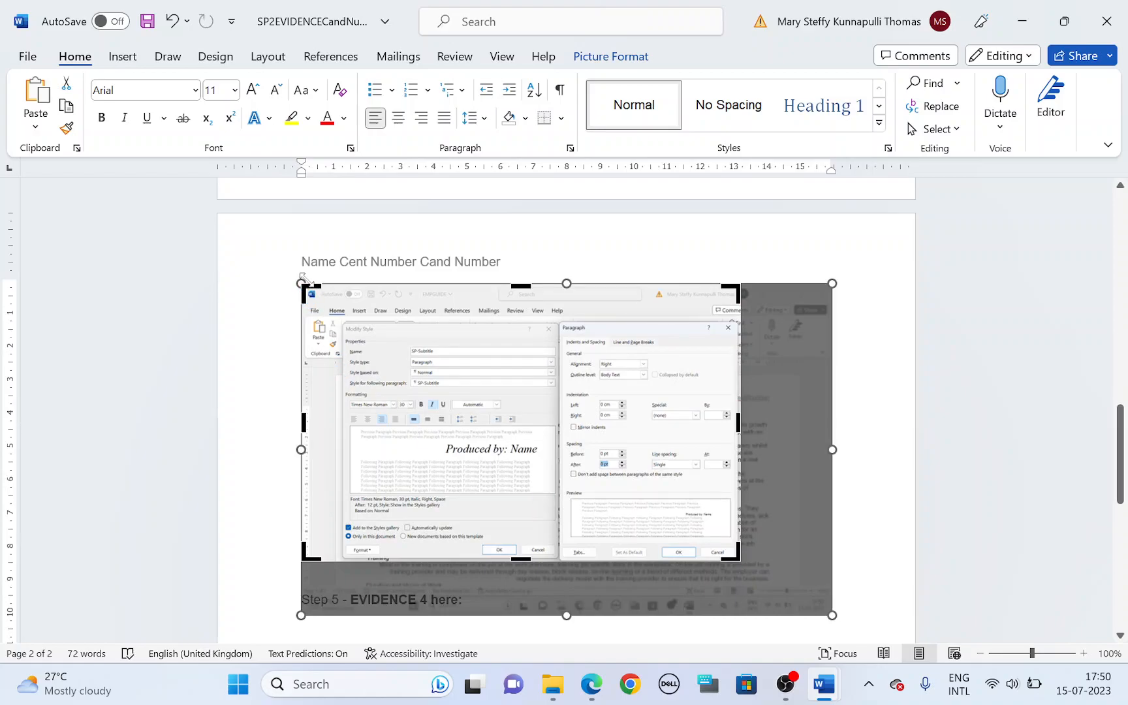
{"action": "left_click_drag", "start_coordinate": [307, 285], "coordinate": [343, 316]}
Step: Save the evidence document and enlarge the cropped Evidence 3 screenshot to nearly the full text width
{"action": "key", "text": "ctrl+s"}
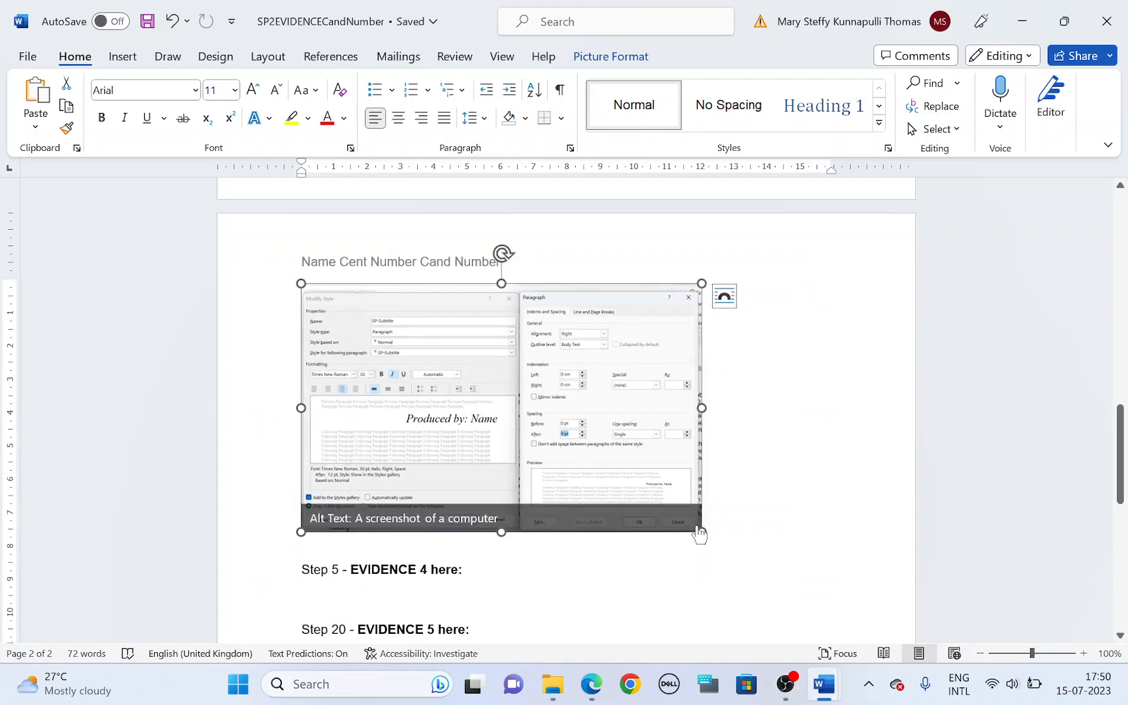
{"action": "left_click_drag", "start_coordinate": [700, 530], "coordinate": [784, 582]}
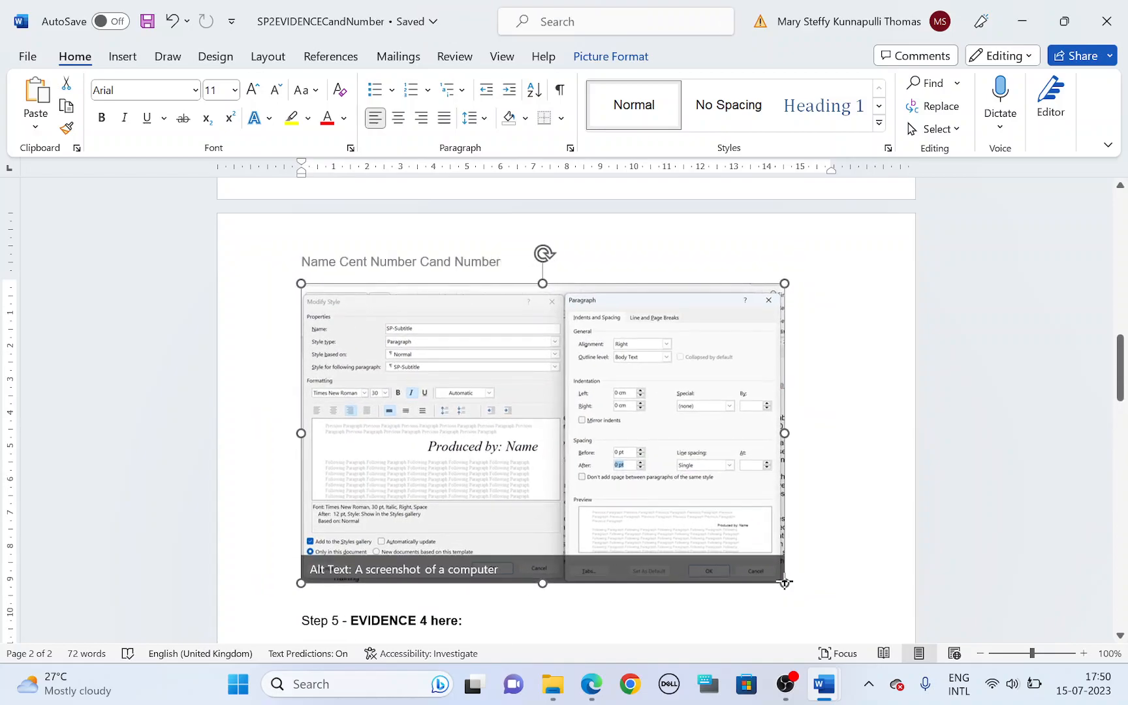
{"action": "left_click", "coordinate": [811, 504]}
Step: Return to the question paper and read task 5 and its Evidence 4 instruction on page 4
{"action": "key", "text": "alt+Tab"}
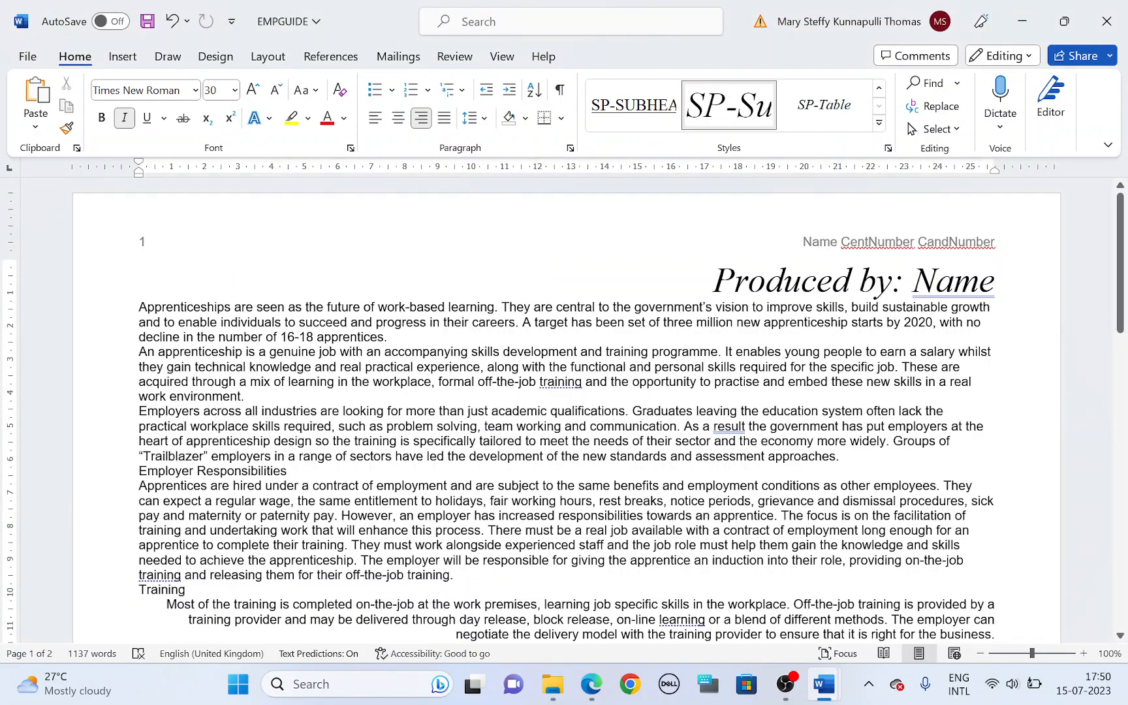
{"action": "key", "text": "alt+Tab"}
{"action": "scroll", "coordinate": [509, 481], "scroll_direction": "down", "scroll_amount": 5}
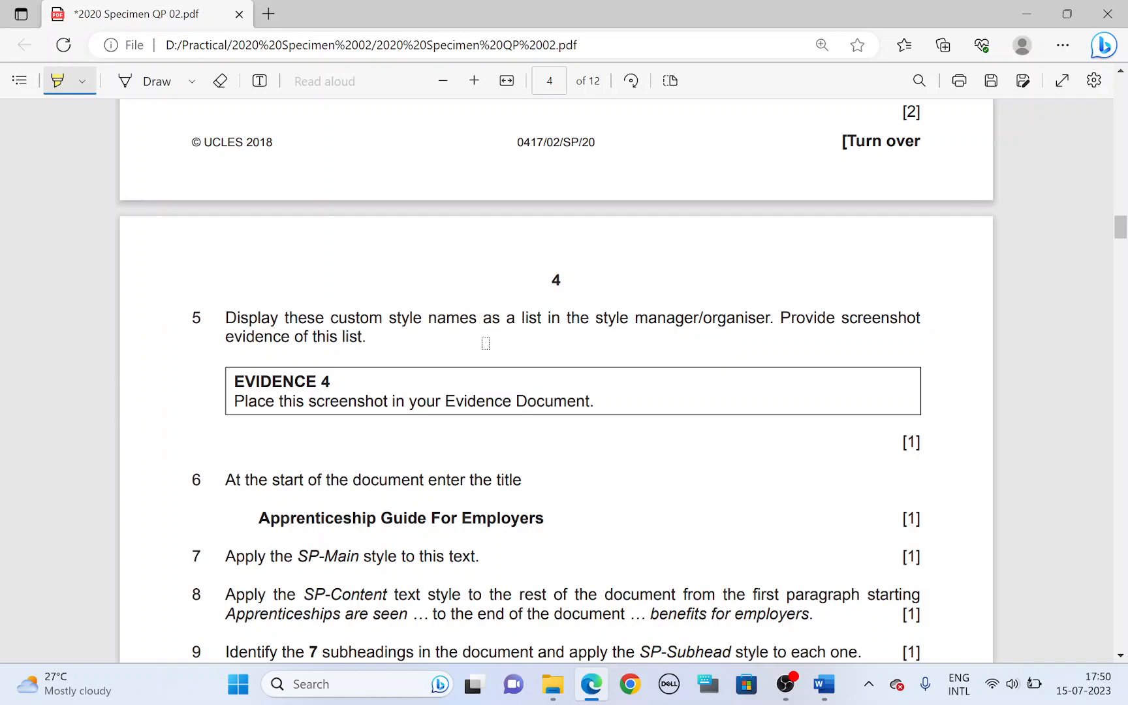
Step: Highlight "list" in task 5 and capture EMPGUIDE's Styles pane, enlarged to show every style name, as a screenshot
{"action": "left_click_drag", "start_coordinate": [518, 321], "coordinate": [536, 320]}
{"action": "key", "text": "alt+Tab"}
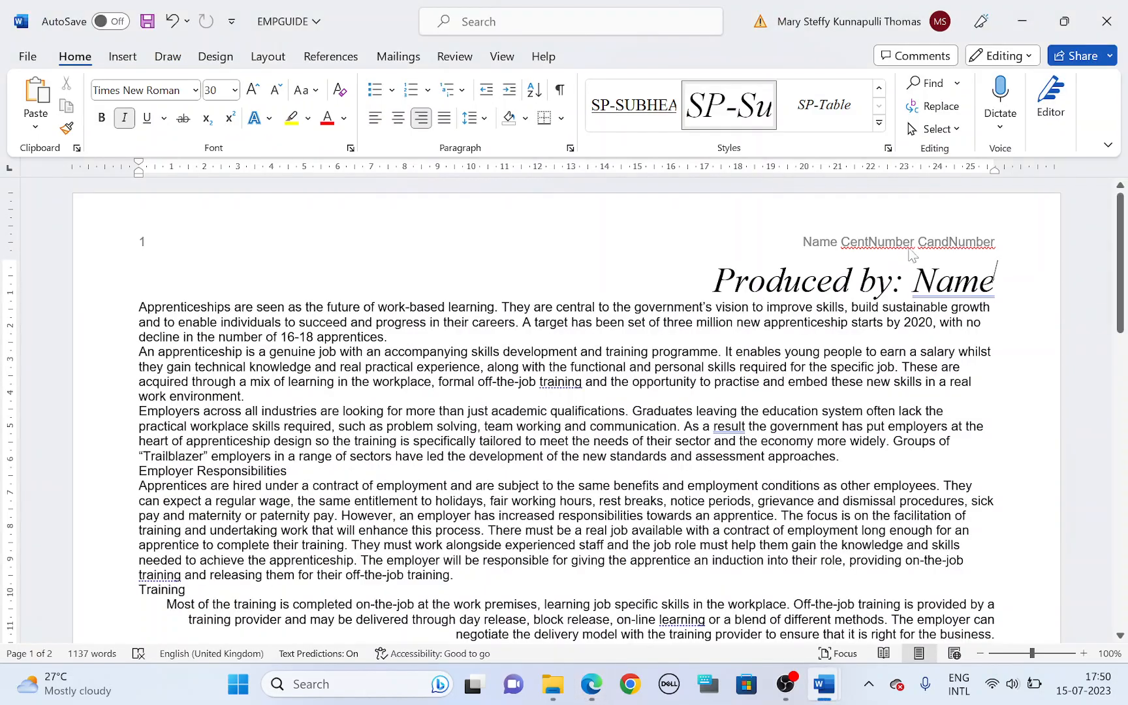
{"action": "left_click", "coordinate": [888, 149]}
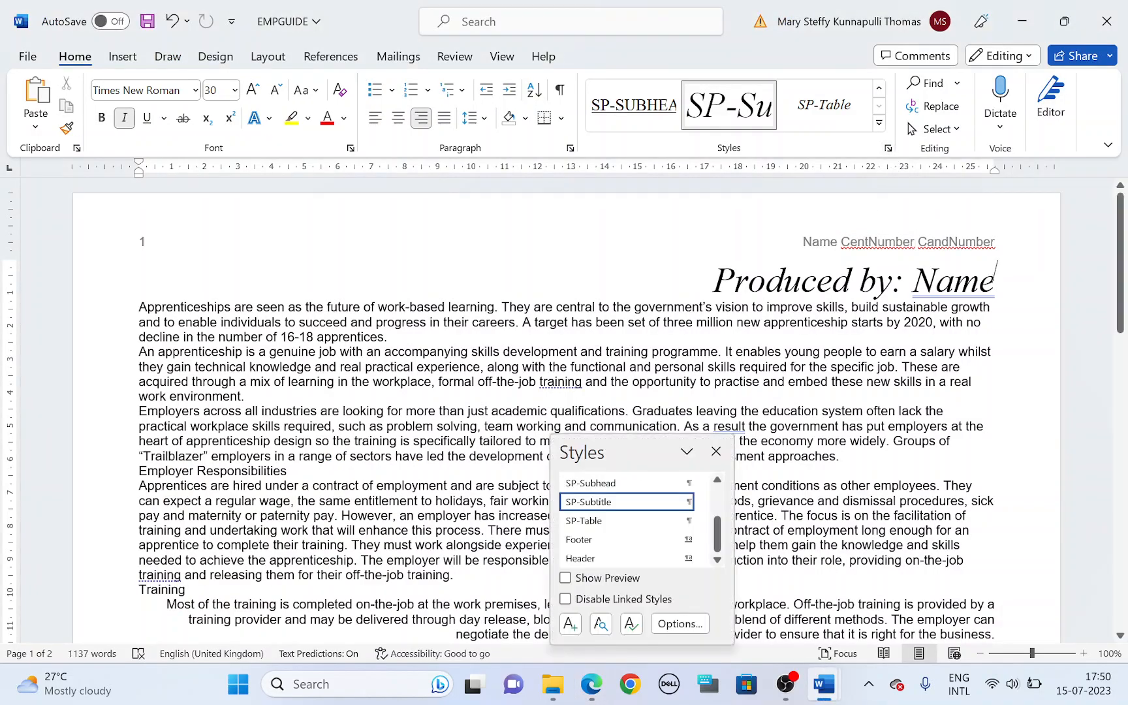
{"action": "left_click_drag", "start_coordinate": [665, 443], "coordinate": [910, 198]}
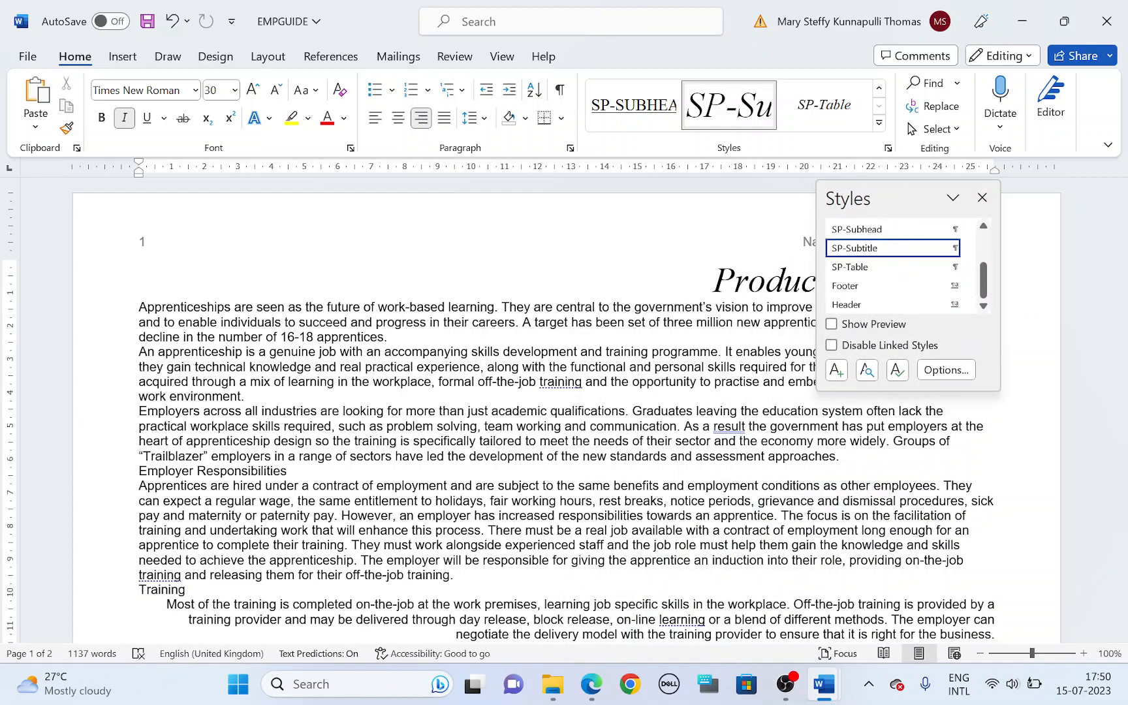
{"action": "left_click", "coordinate": [889, 395]}
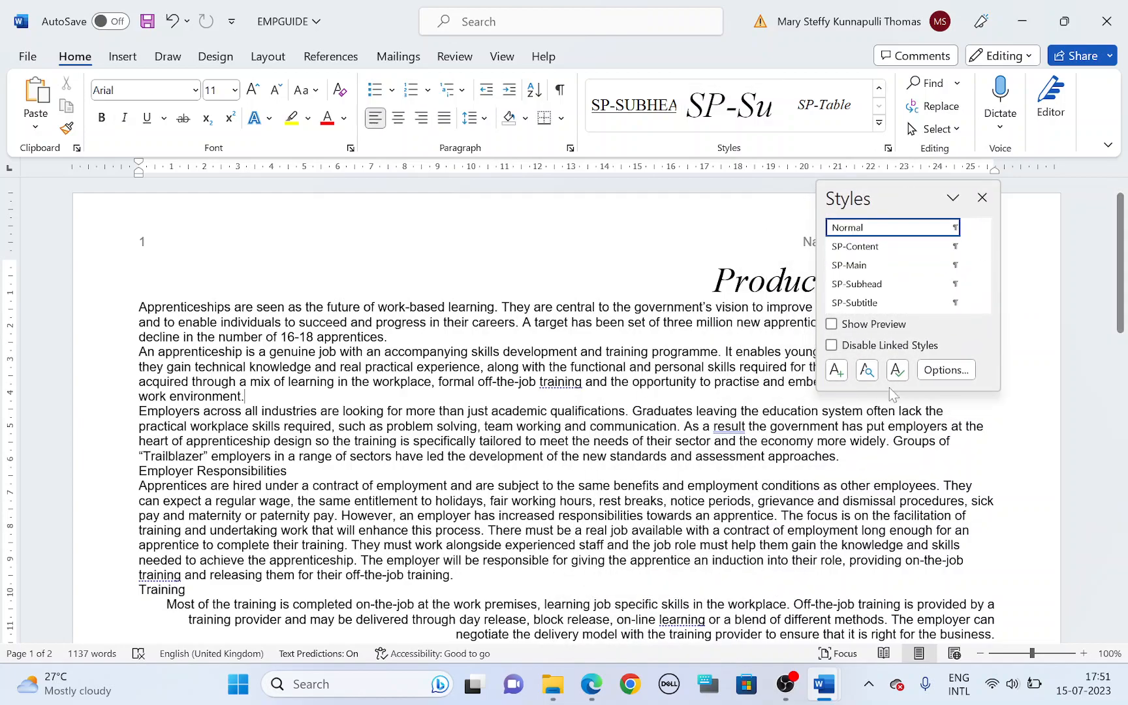
{"action": "left_click_drag", "start_coordinate": [888, 389], "coordinate": [888, 552]}
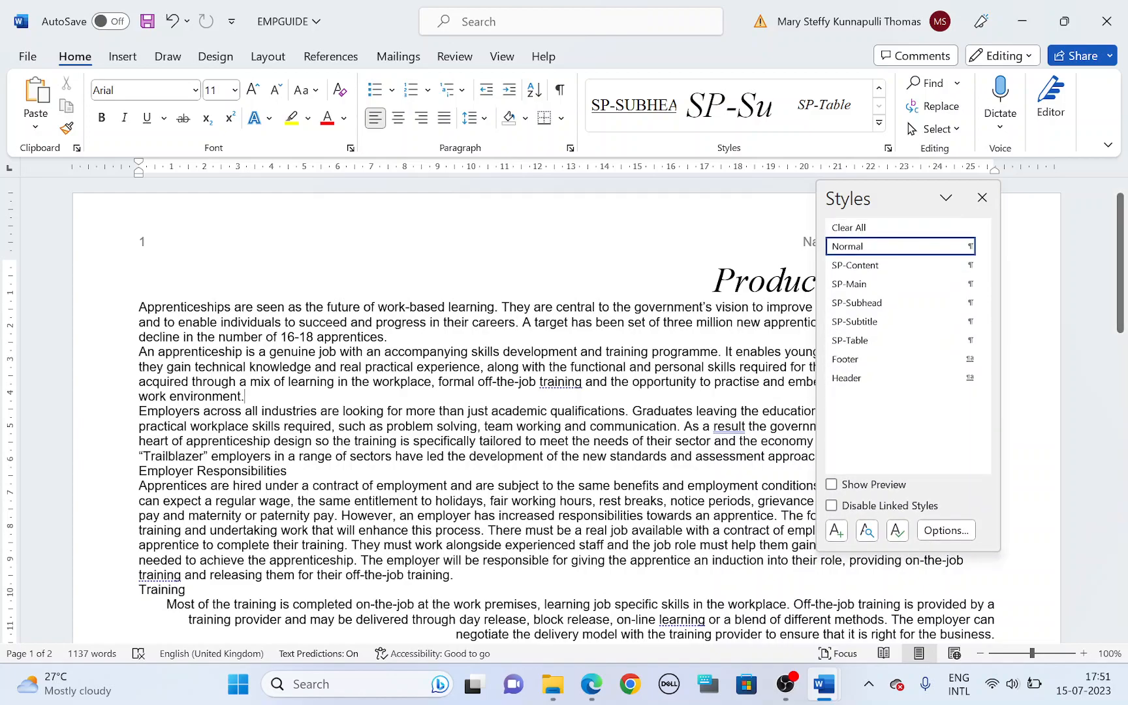
{"action": "left_click", "coordinate": [982, 198]}
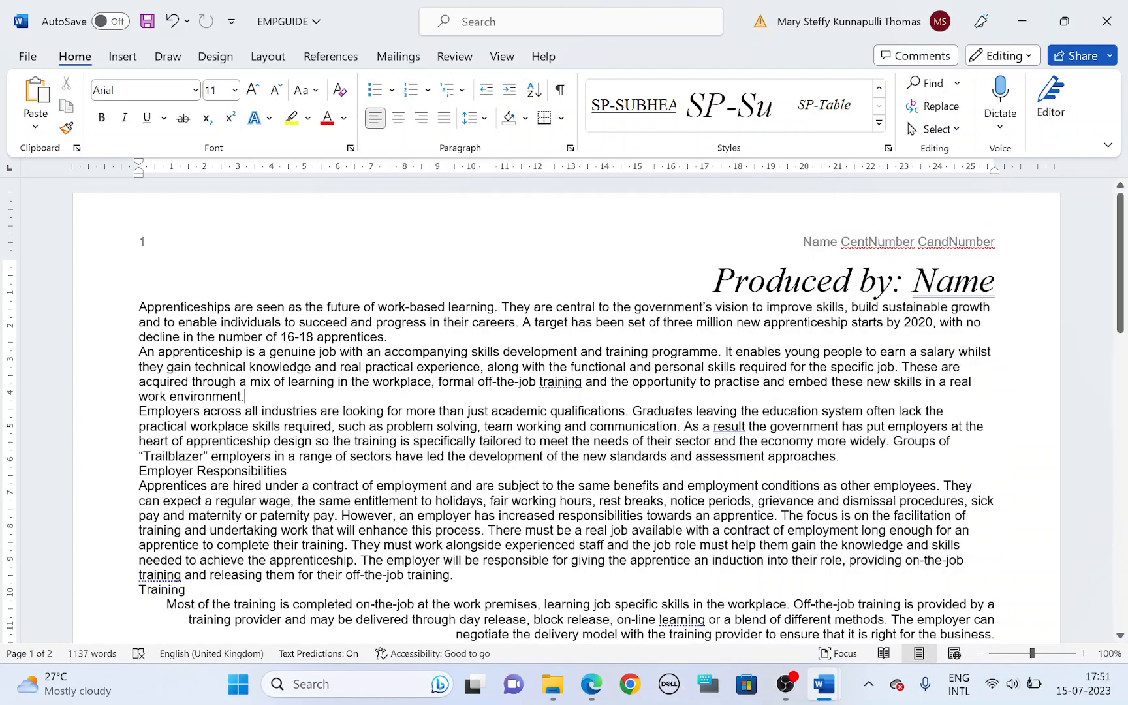
Step: Switch to the evidence document and paste the style list screenshot under the Step 5 - EVIDENCE 4 heading
{"action": "mouse_move", "coordinate": [823, 684]}
{"action": "left_click", "coordinate": [863, 612]}
{"action": "scroll", "coordinate": [678, 549], "scroll_direction": "down", "scroll_amount": 3}
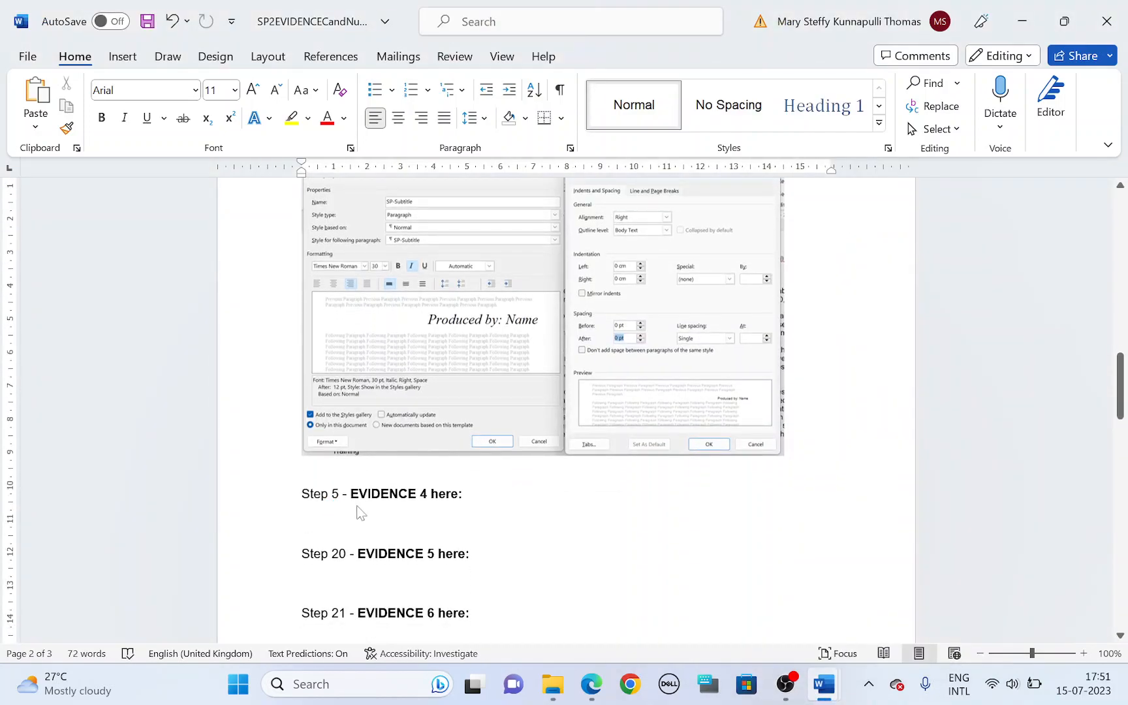
{"action": "key", "text": "ctrl+v"}
Step: Crop the pasted Evidence 4 screenshot to the Styles pane
{"action": "right_click", "coordinate": [478, 415]}
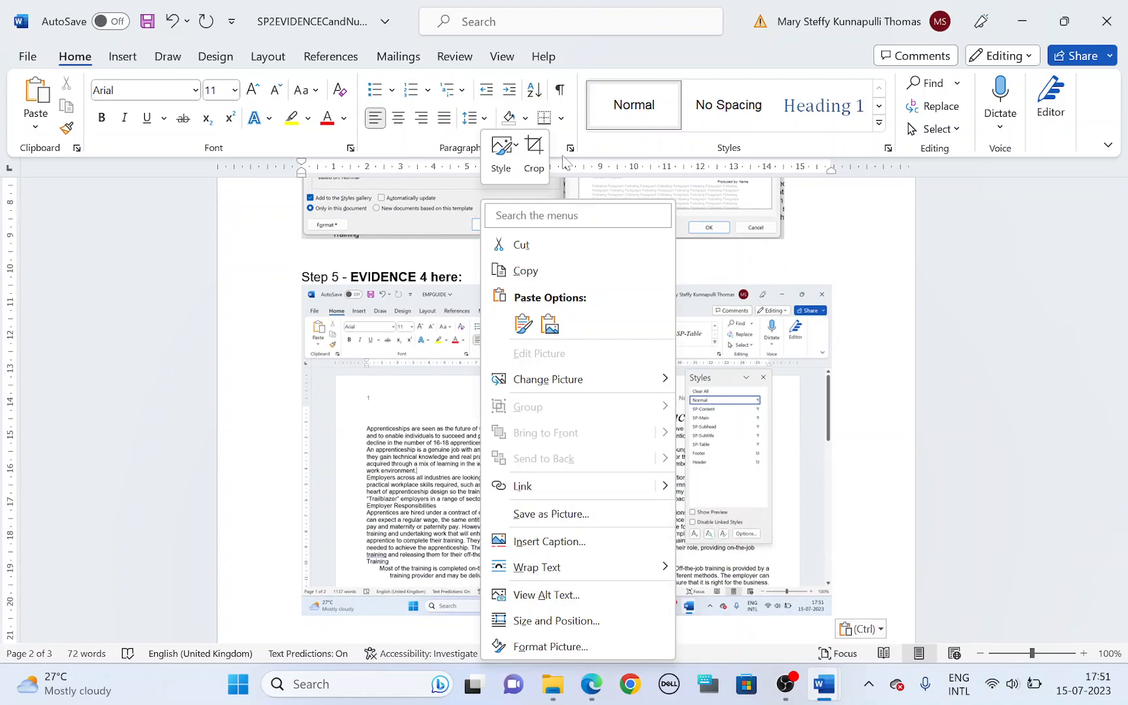
{"action": "key", "text": "Escape"}
{"action": "left_click_drag", "start_coordinate": [304, 611], "coordinate": [682, 542]}
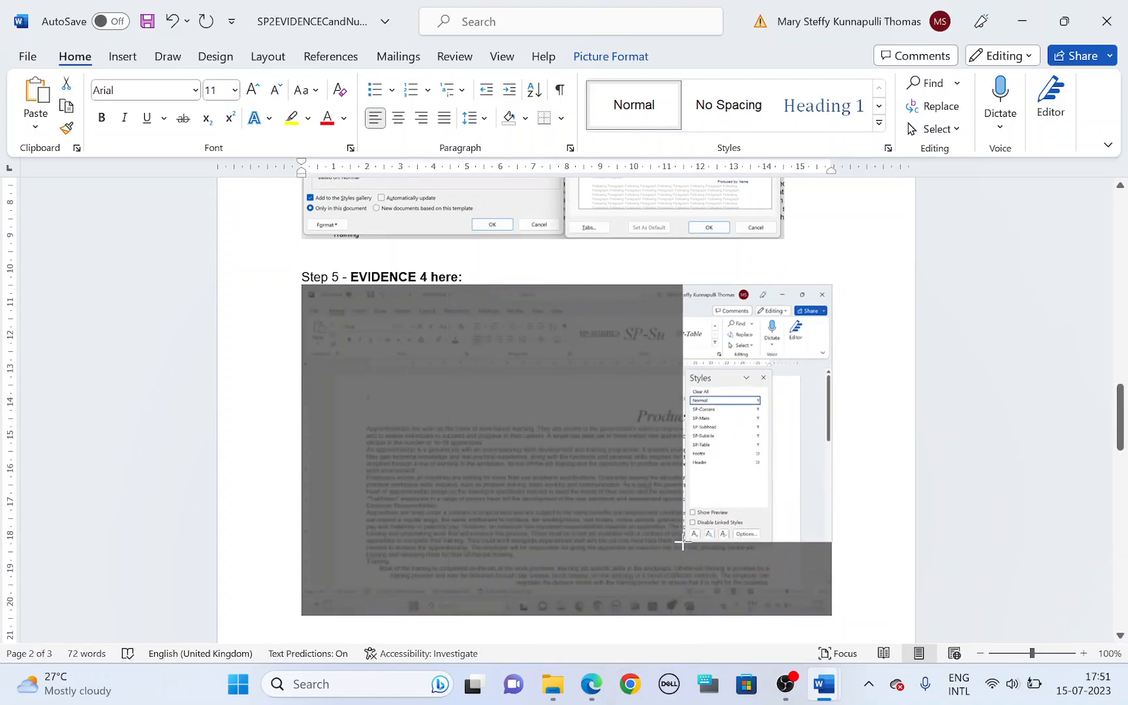
{"action": "left_click_drag", "start_coordinate": [439, 289], "coordinate": [389, 365]}
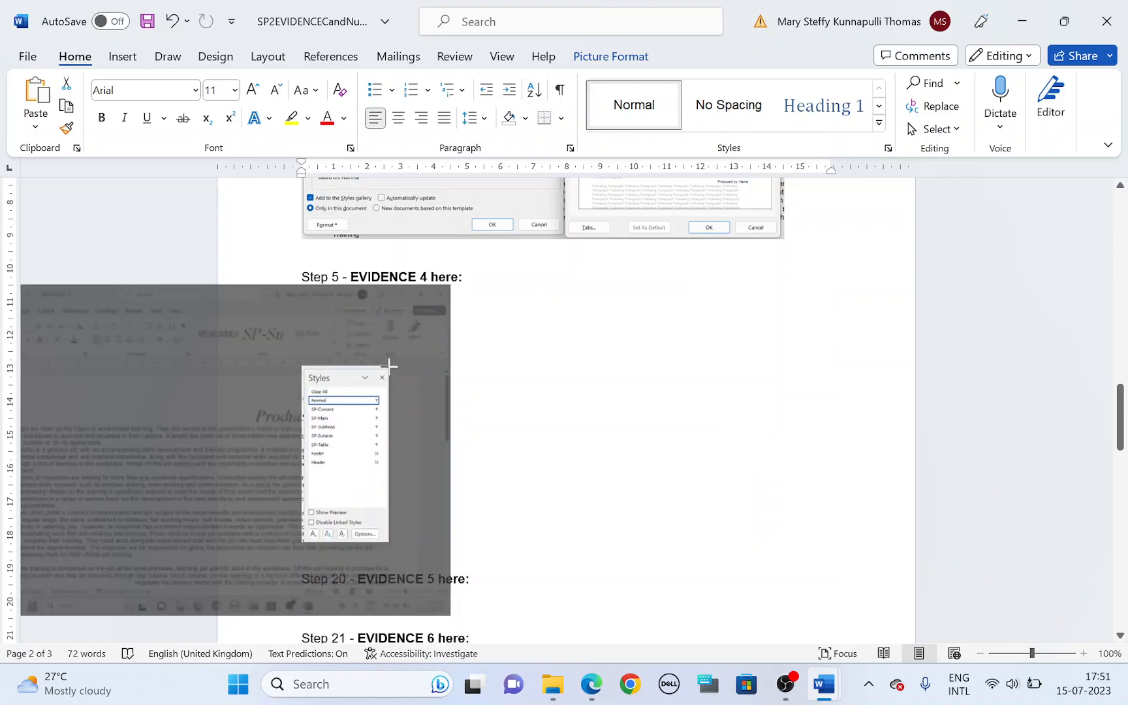
{"action": "left_click", "coordinate": [533, 356]}
{"action": "left_click", "coordinate": [383, 378]}
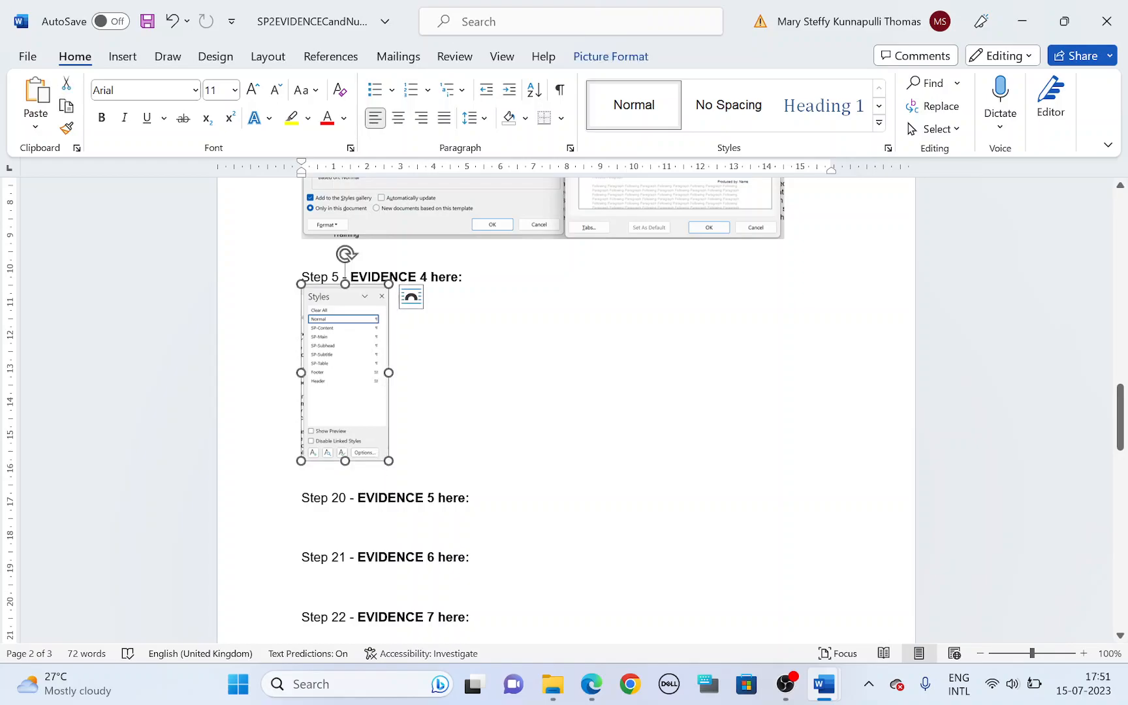
Step: Enlarge the cropped Evidence 4 screenshot to a bit under half the text width and save the evidence document
{"action": "left_click_drag", "start_coordinate": [388, 460], "coordinate": [525, 516]}
{"action": "scroll", "coordinate": [542, 472], "scroll_direction": "down", "scroll_amount": 2}
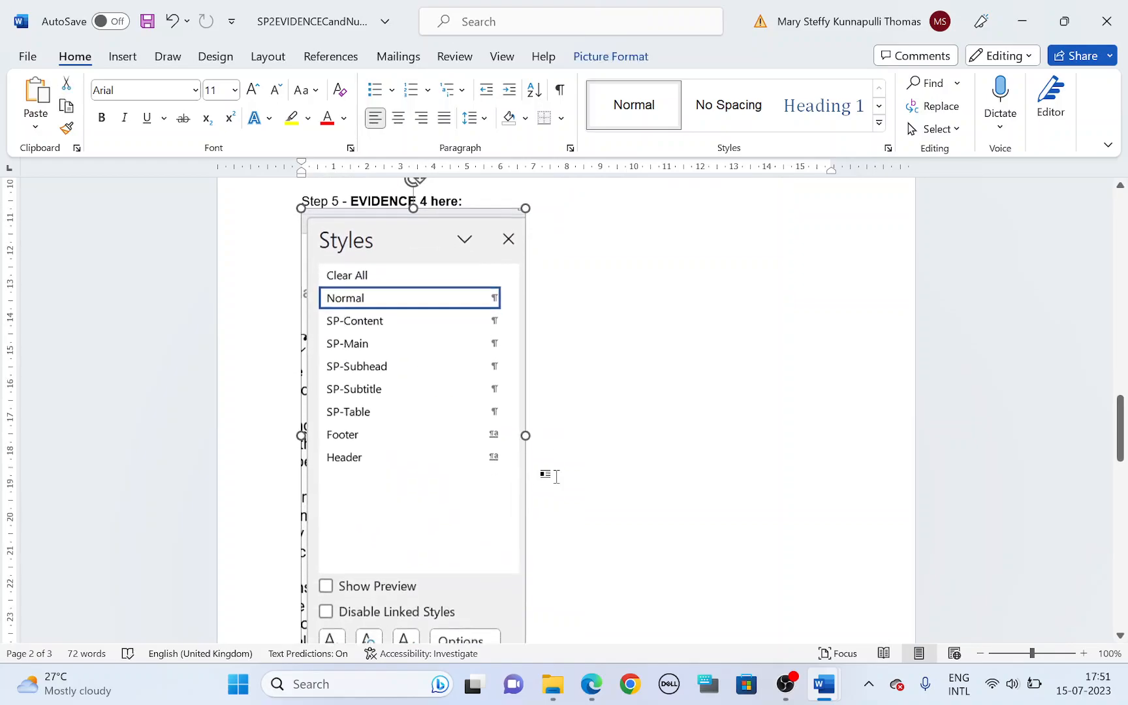
{"action": "key", "text": "alt"}
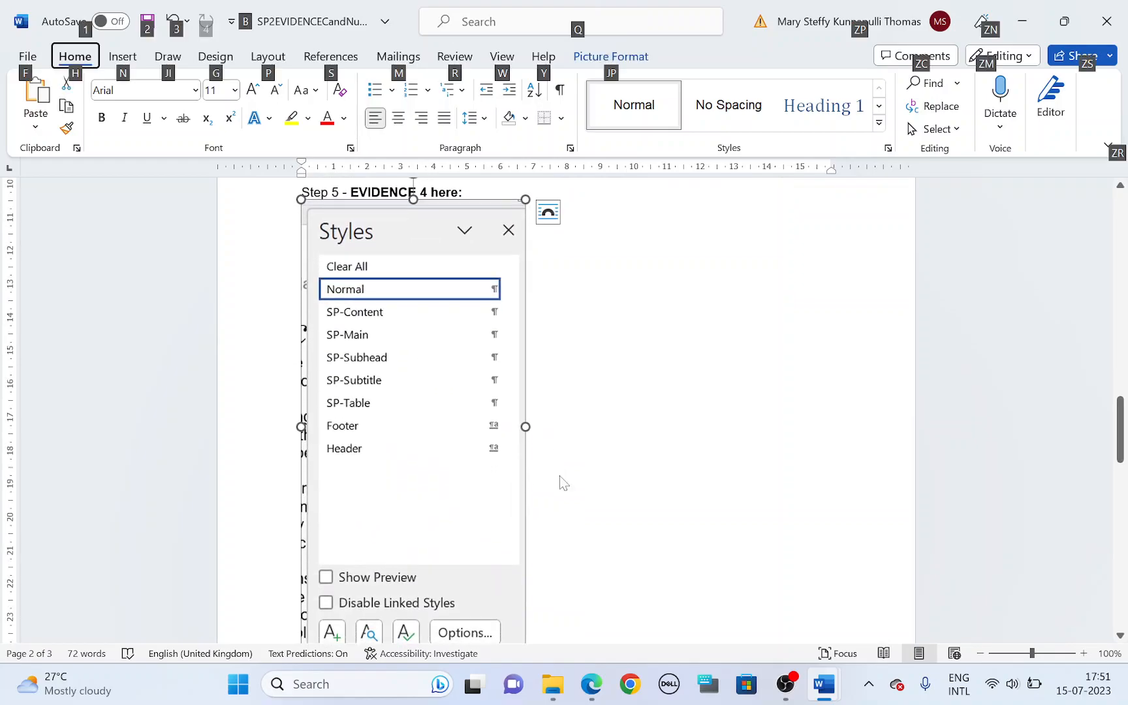
{"action": "key", "text": "ctrl+s"}
Step: Highlight task 6's start-of-document instruction in the question paper and insert an empty line above the "Produced by" subtitle in EMPGUIDE
{"action": "key", "text": "alt+Tab"}
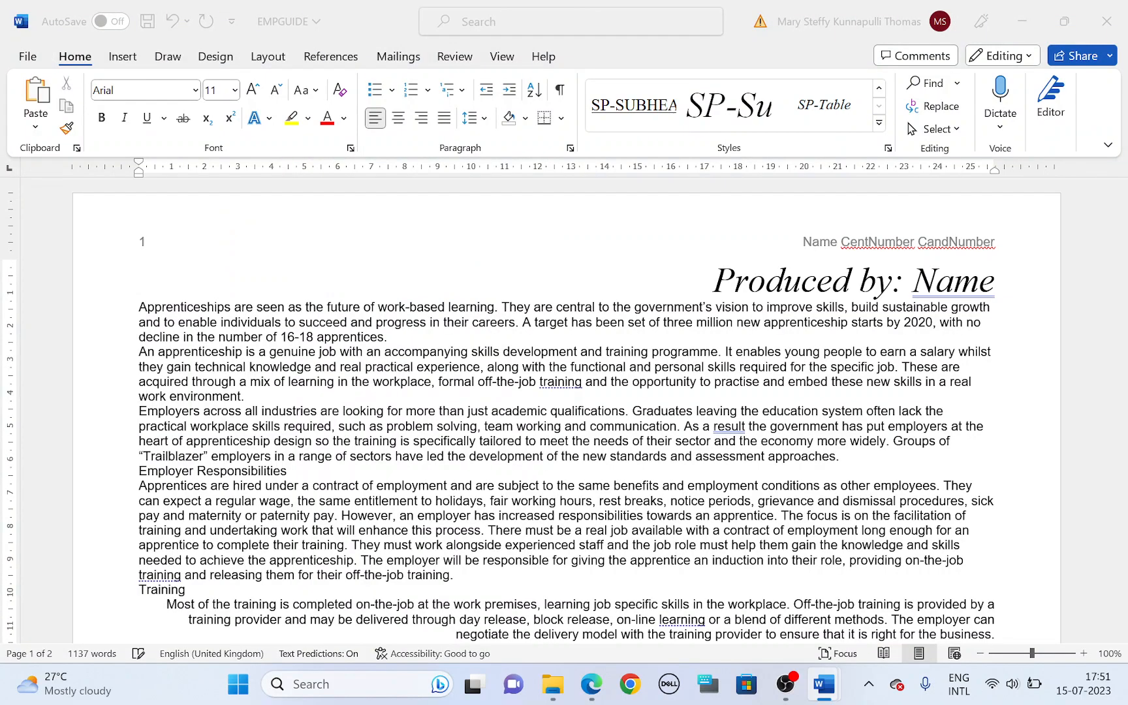
{"action": "key", "text": "alt+Tab"}
{"action": "scroll", "coordinate": [556, 461], "scroll_direction": "down", "scroll_amount": 3}
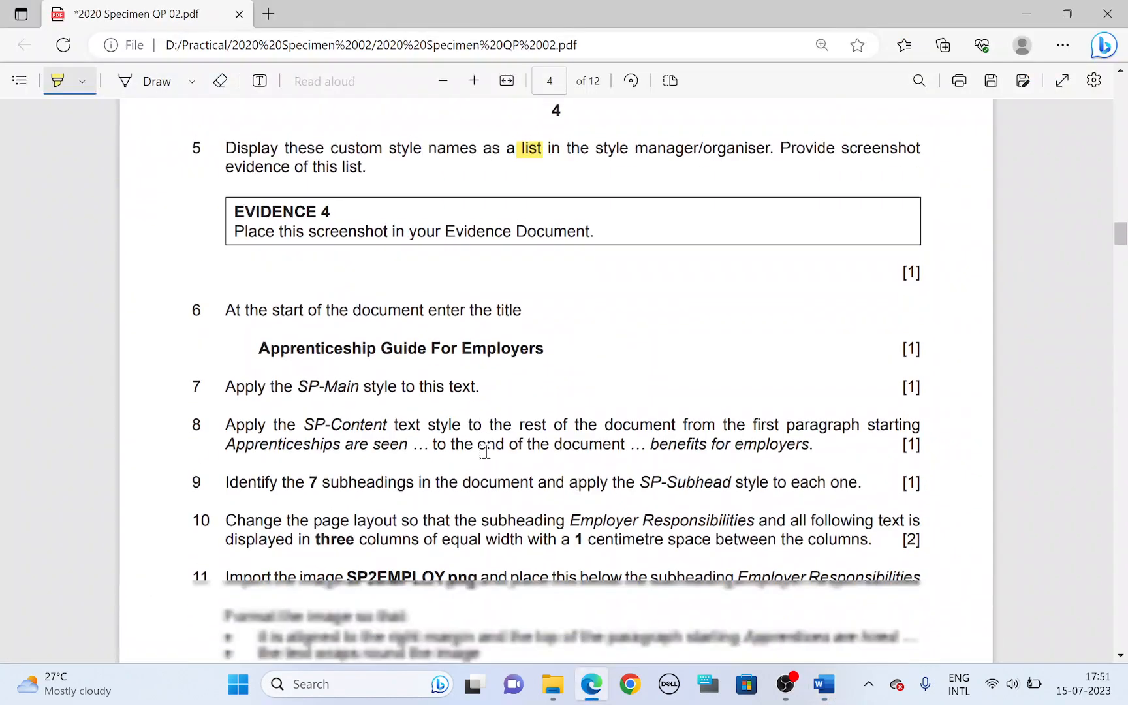
{"action": "left_click_drag", "start_coordinate": [277, 305], "coordinate": [501, 297]}
{"action": "key", "text": "alt+Tab"}
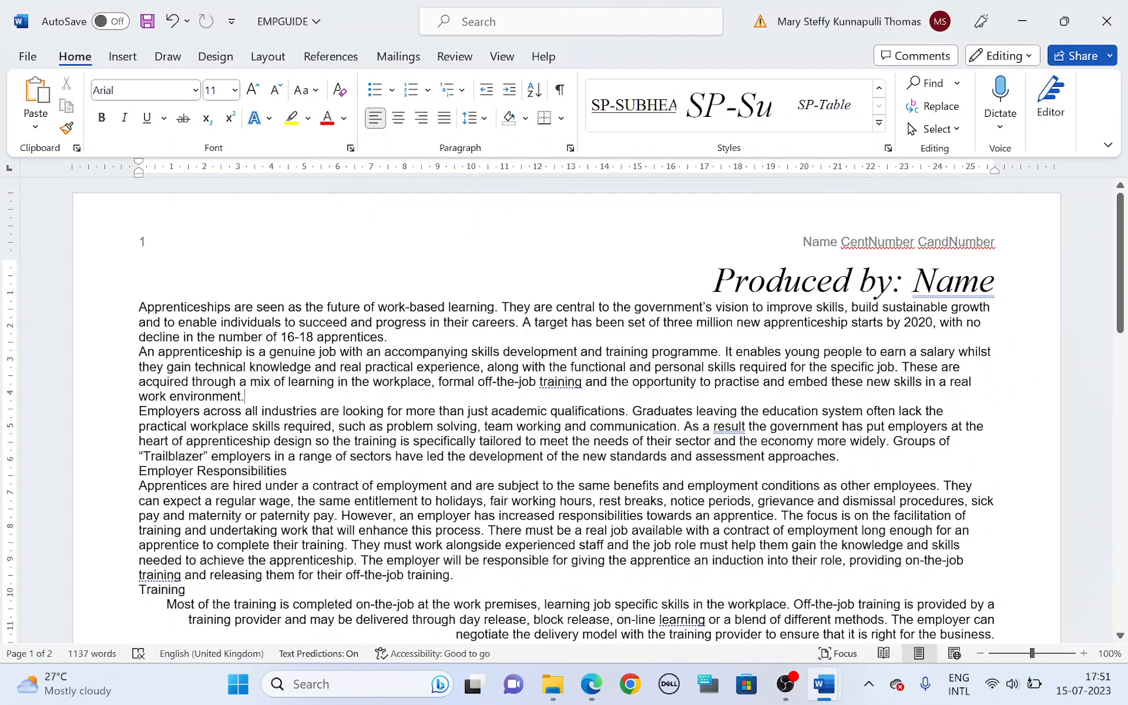
{"action": "left_click", "coordinate": [709, 266]}
{"action": "key", "text": "Return"}
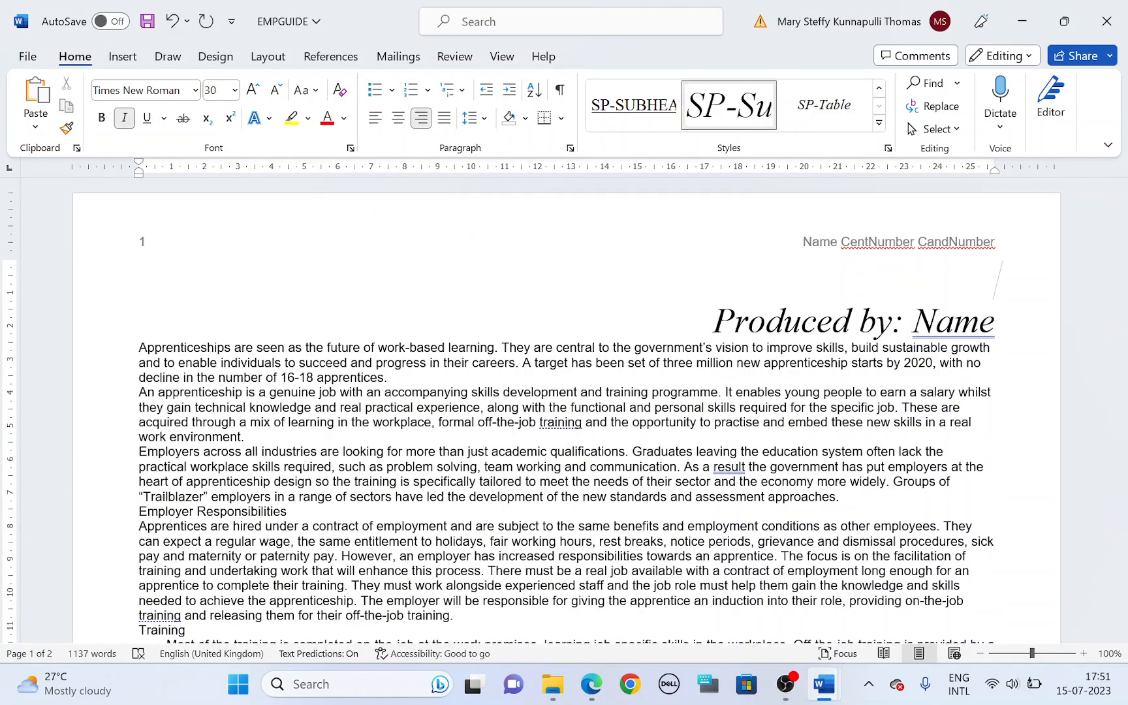
Step: Highlight the title wording in task 6 and enter "Apprenticeship Guide For Employers" on EMPGUIDE's empty first line, checking it against the paper
{"action": "key", "text": "alt+Tab"}
{"action": "left_click_drag", "start_coordinate": [263, 338], "coordinate": [538, 332]}
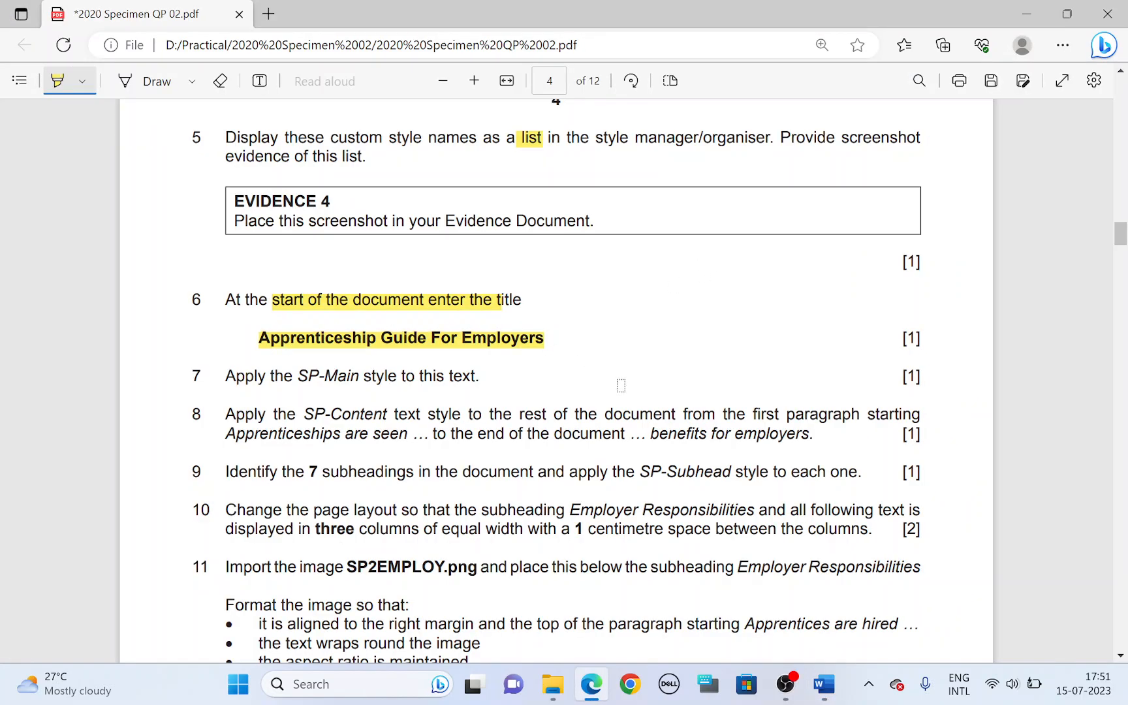
{"action": "key", "text": "alt+Tab"}
{"action": "type", "text": "A"}
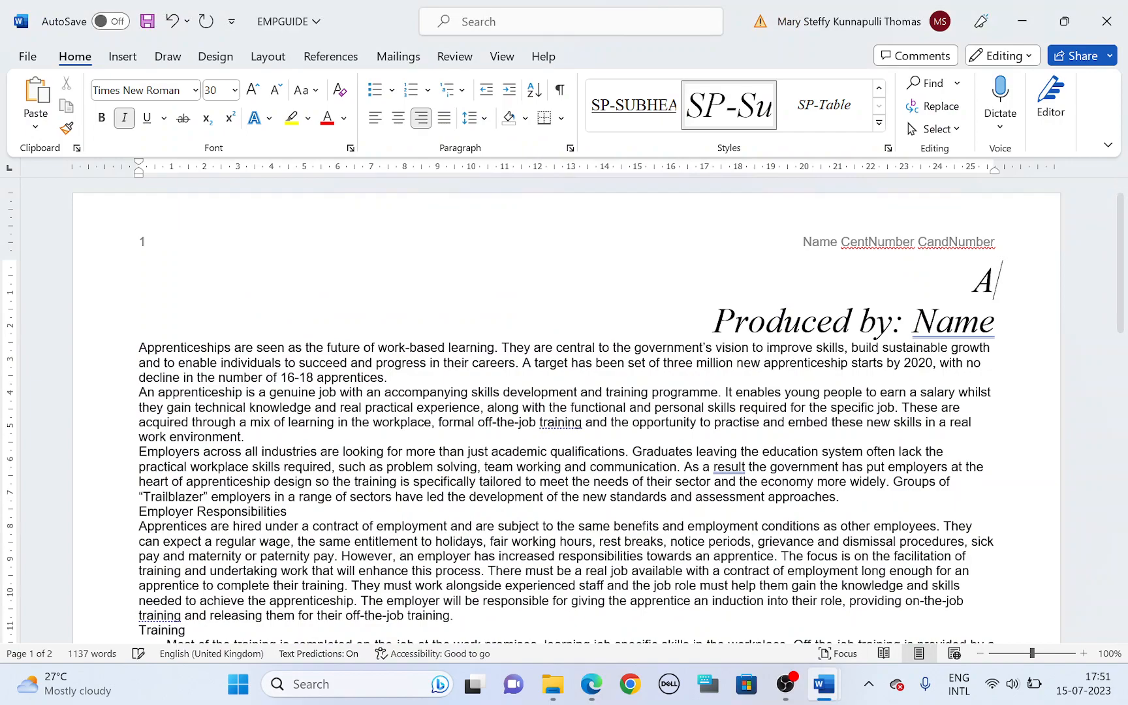
{"action": "type", "text": "pprentice"}
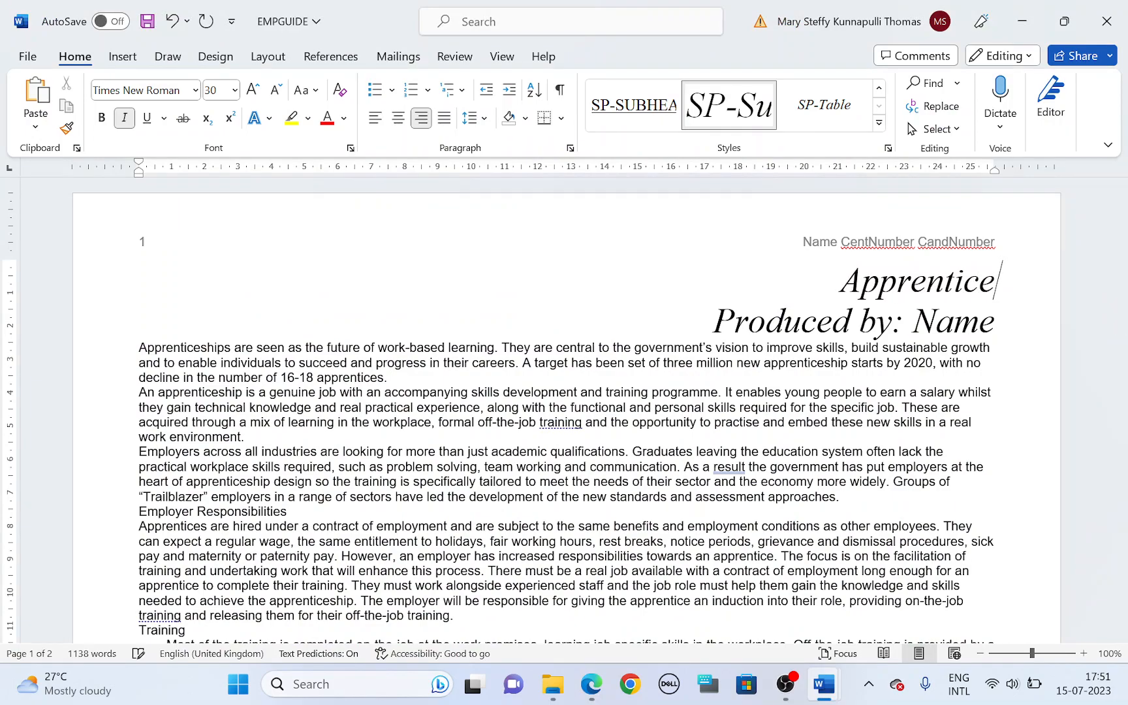
{"action": "type", "text": "ship G"}
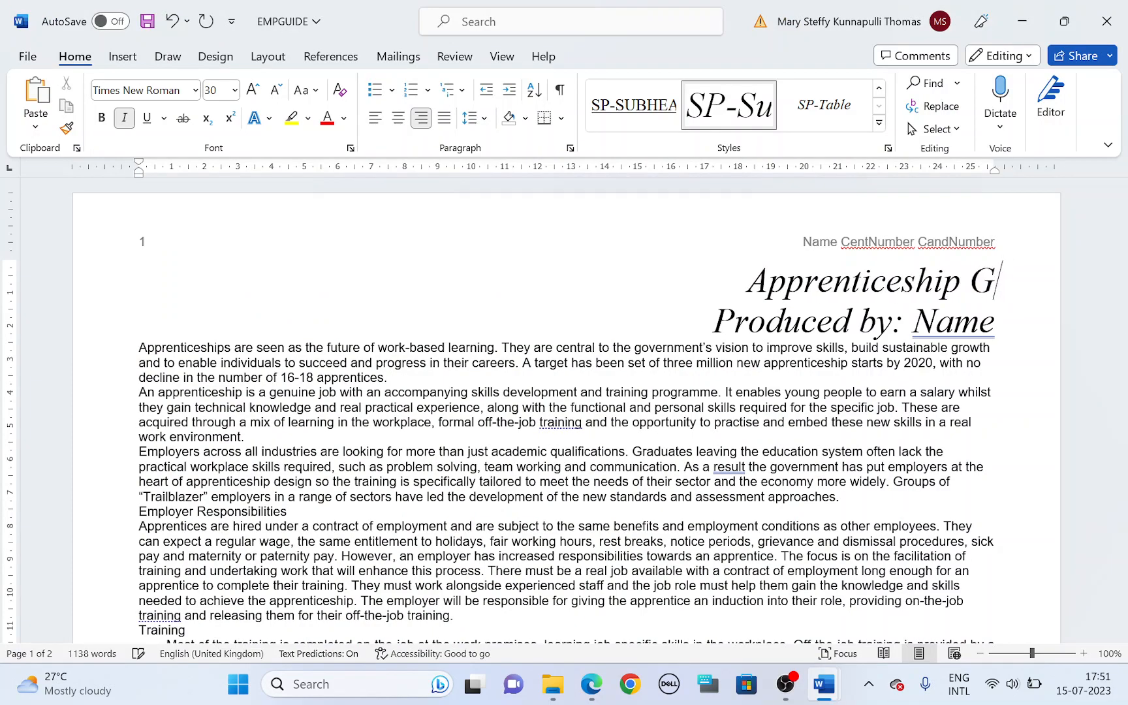
{"action": "type", "text": "uide"}
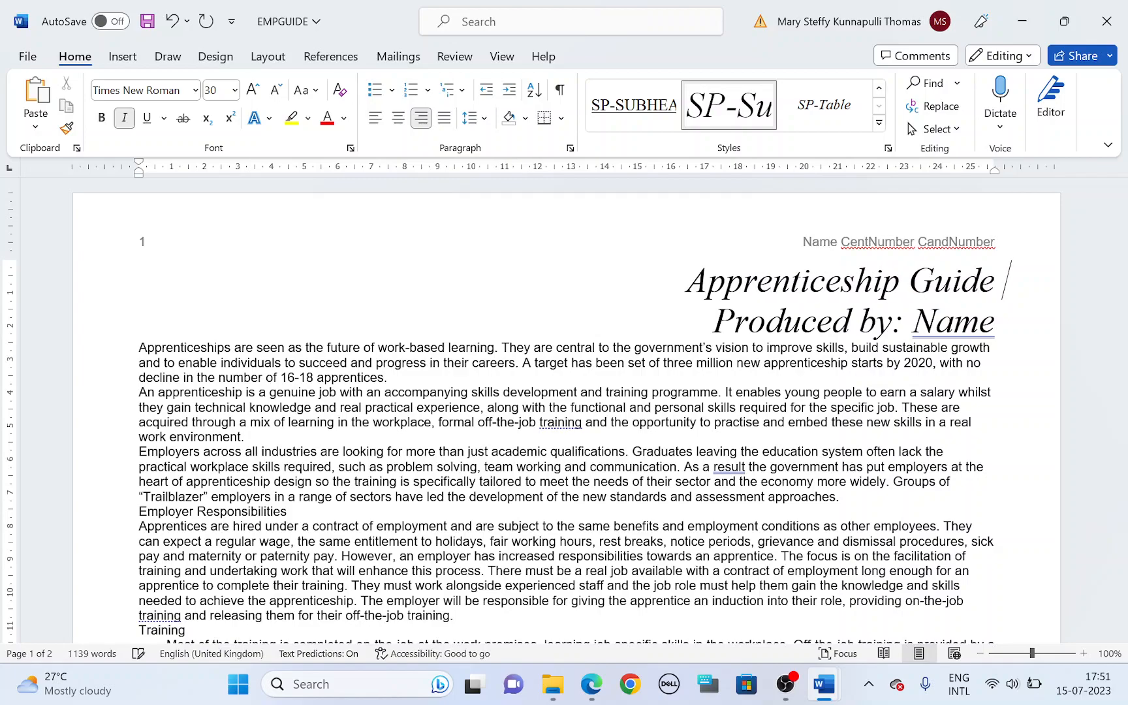
{"action": "key", "text": "alt+Tab"}
{"action": "key", "text": "alt+Tab"}
{"action": "type", "text": "F"}
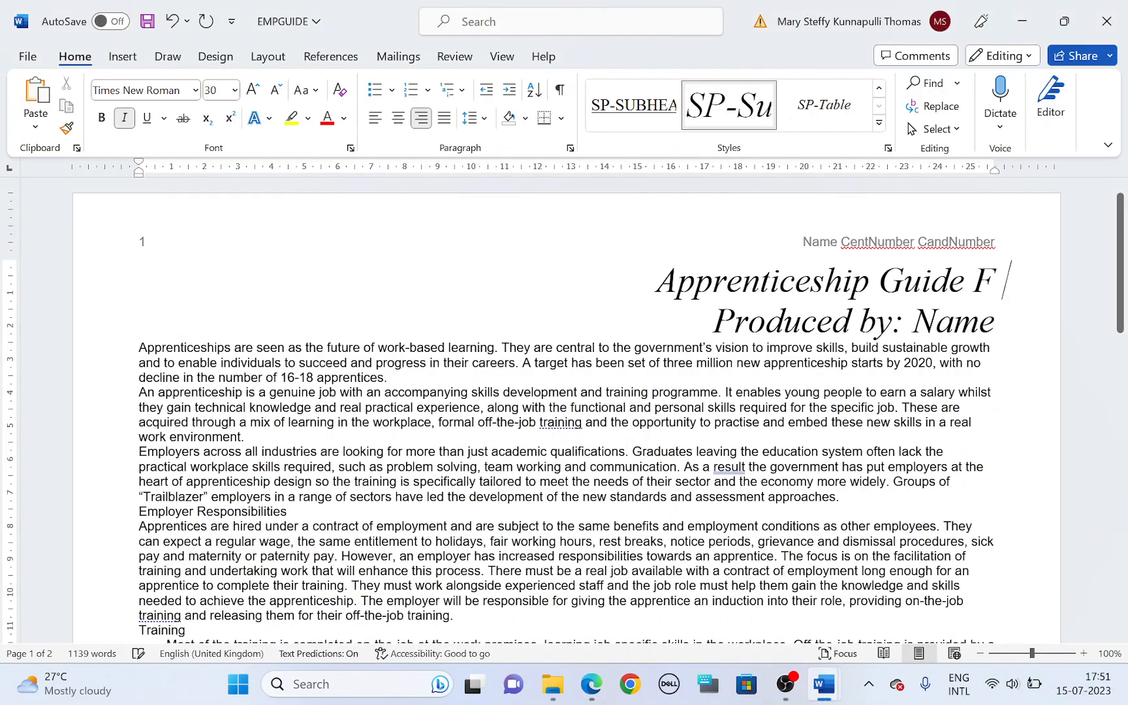
{"action": "type", "text": "or Em"}
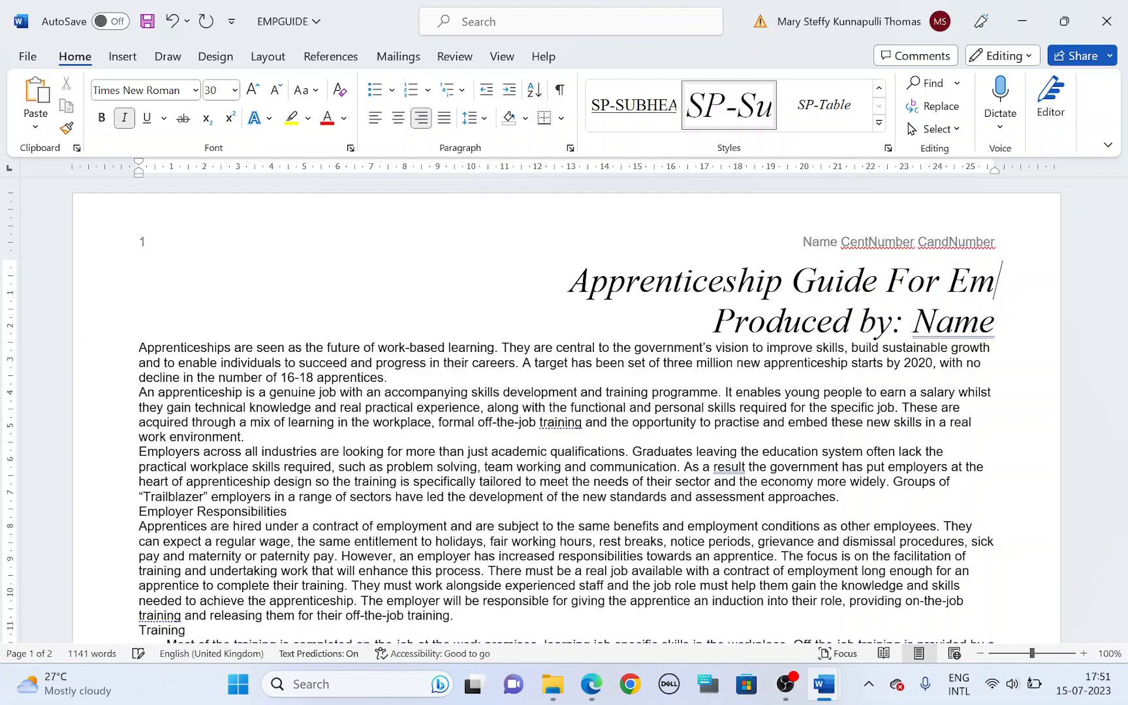
{"action": "type", "text": "ployers"}
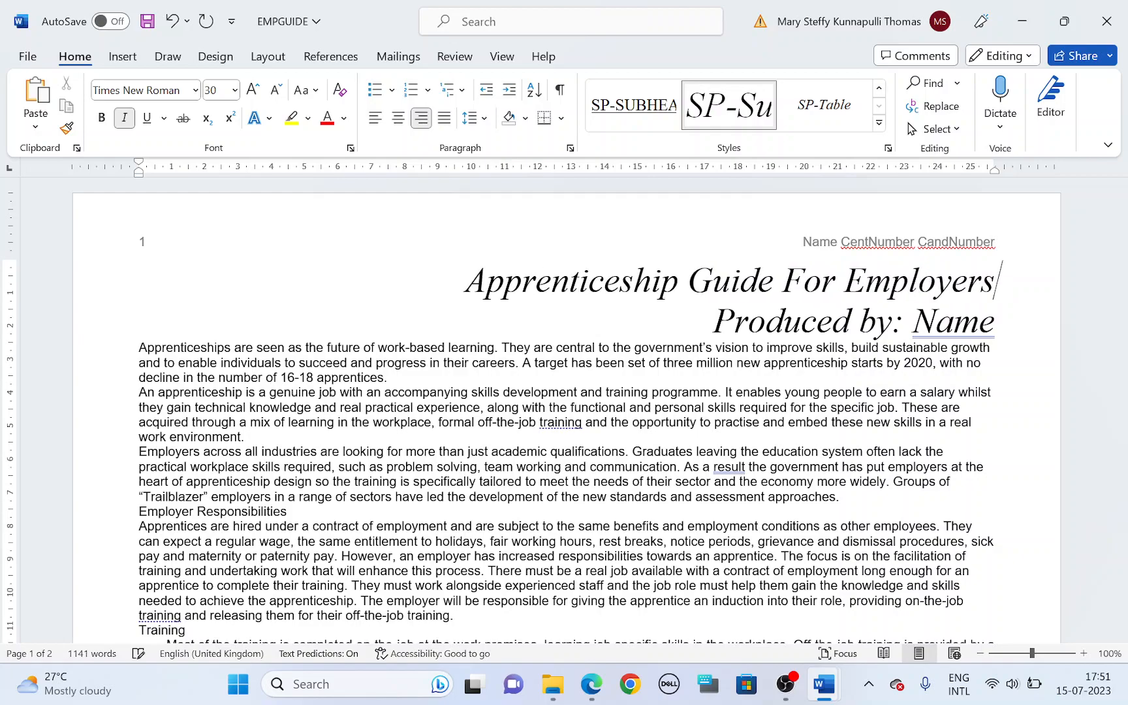
{"action": "key", "text": "alt+Tab"}
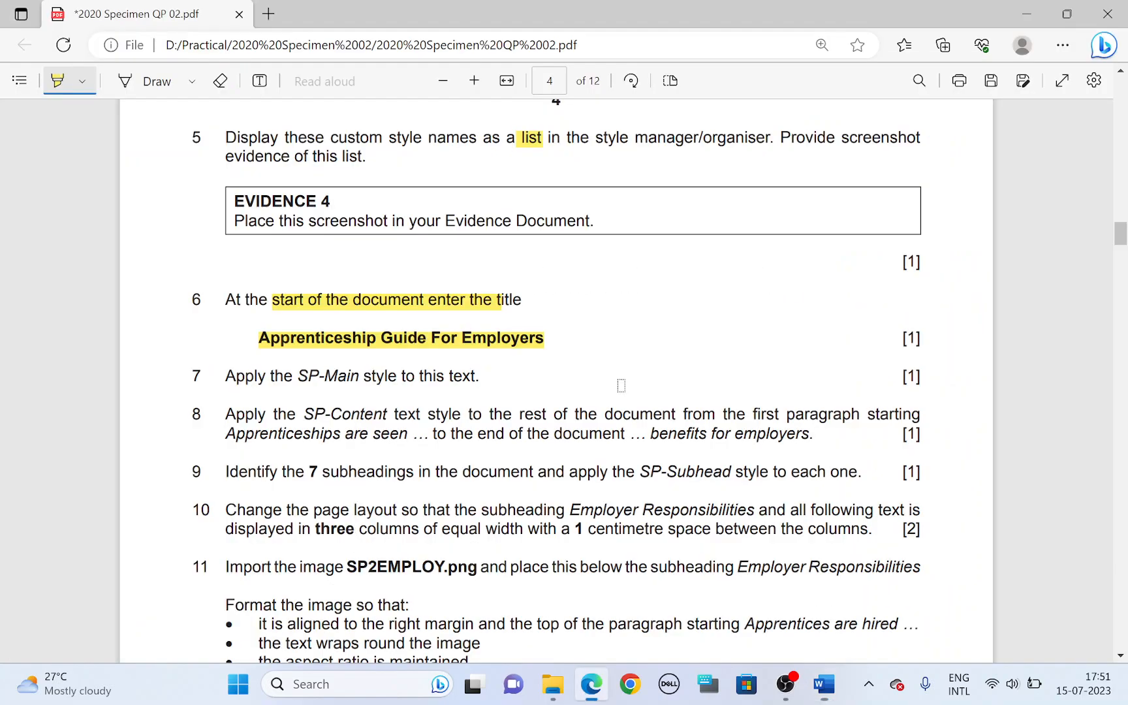
{"action": "key", "text": "alt+Tab"}
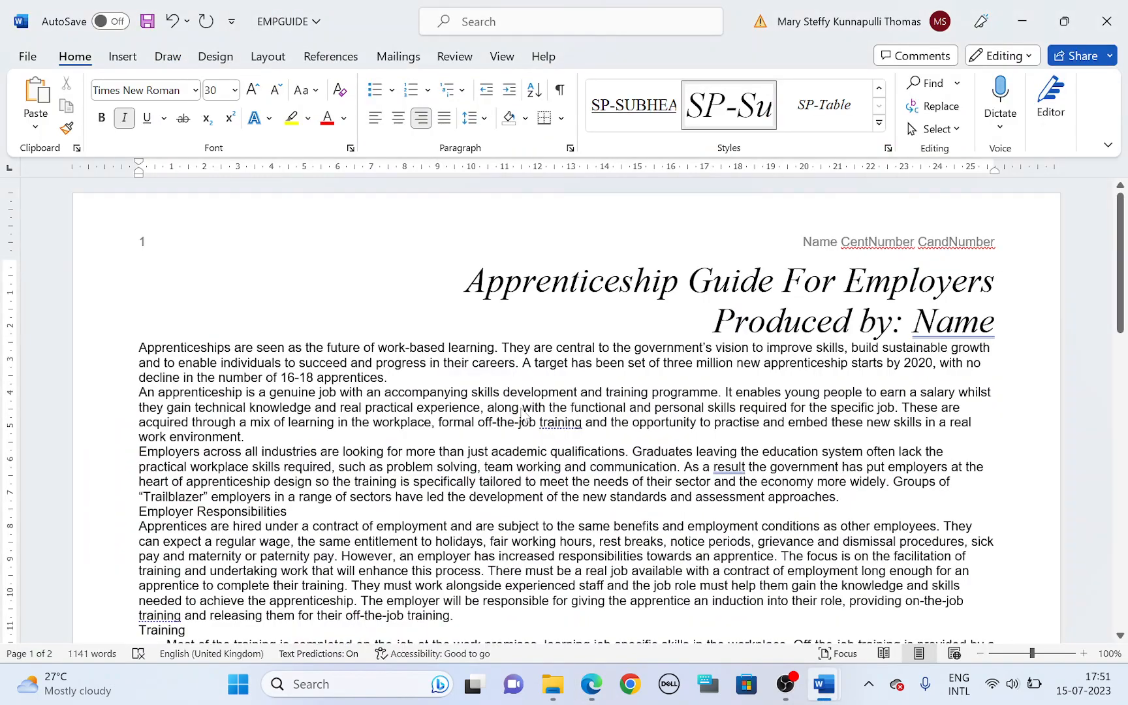
Step: Highlight task 7's instruction in the question paper and apply the SP-Main style to the title in EMPGUIDE
{"action": "key", "text": "alt+Tab"}
{"action": "mouse_move", "coordinate": [294, 377]}
{"action": "left_mouse_down"}
{"action": "mouse_move", "coordinate": [397, 392]}
{"action": "mouse_move", "coordinate": [455, 382]}
{"action": "left_mouse_up"}
{"action": "key", "text": "alt+Tab"}
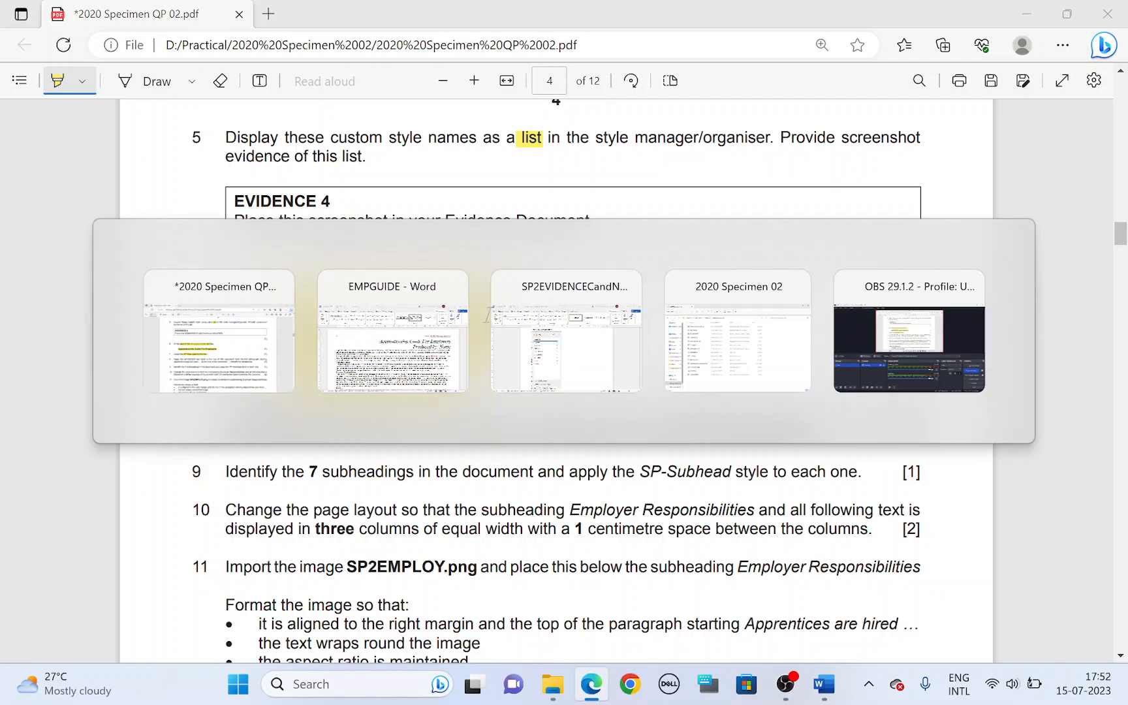
{"action": "left_click_drag", "start_coordinate": [460, 290], "coordinate": [1002, 281]}
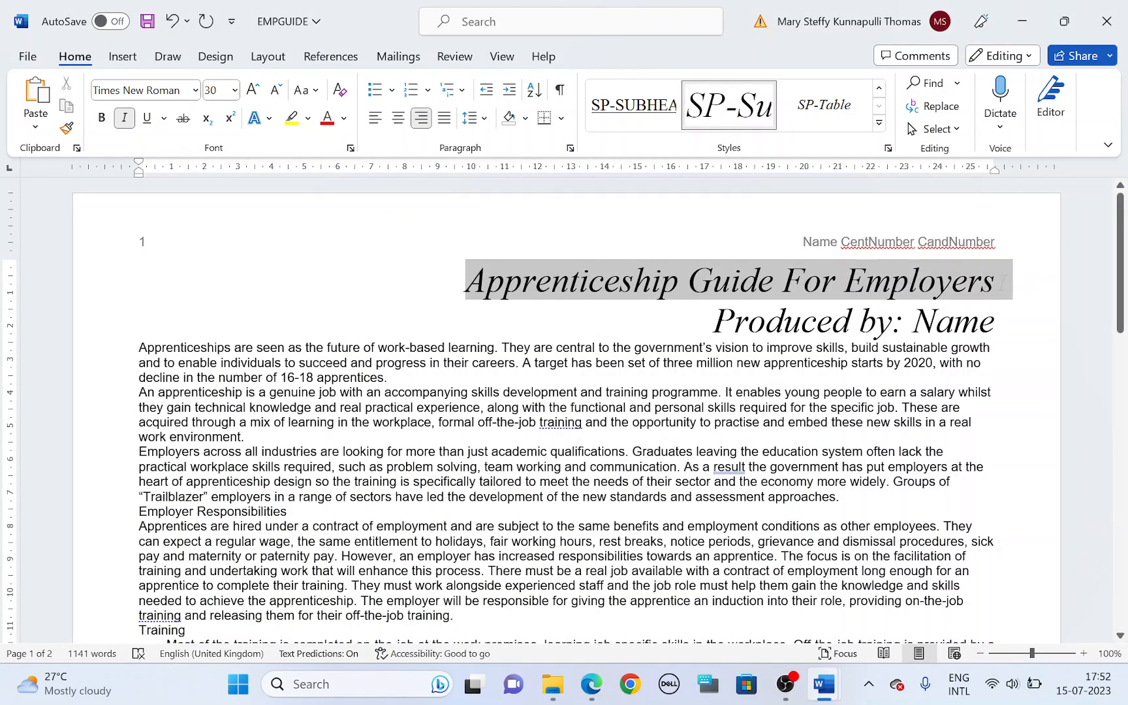
{"action": "left_click", "coordinate": [879, 122]}
{"action": "left_click", "coordinate": [824, 101]}
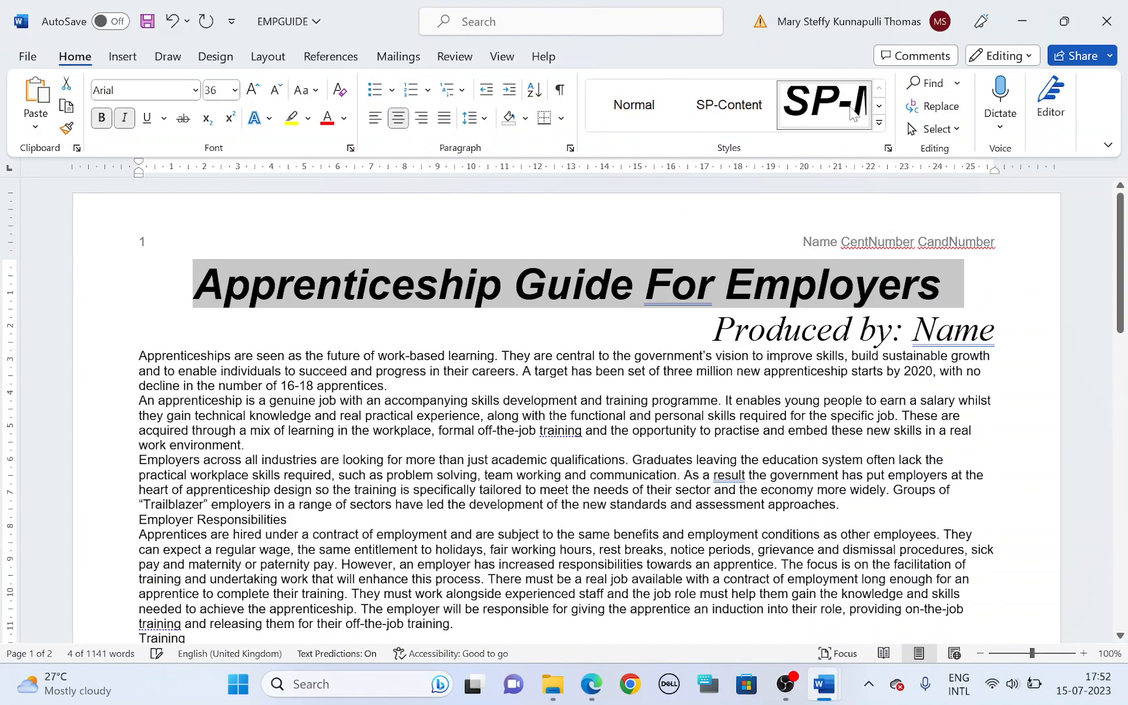
Step: Highlight the SP-Content style, the range wording and the starting words "Apprenticeships are seen" in task 8 of the question paper
{"action": "key", "text": "alt+Tab"}
{"action": "scroll", "coordinate": [352, 344], "scroll_direction": "down", "scroll_amount": 2}
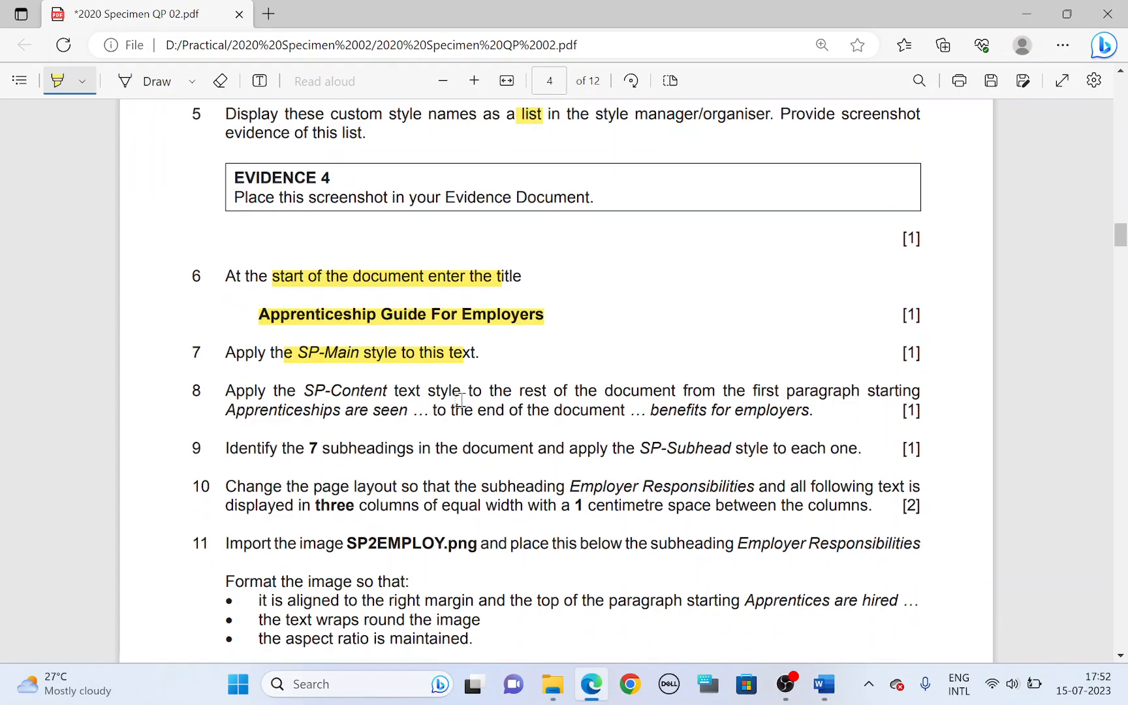
{"action": "left_click_drag", "start_coordinate": [297, 325], "coordinate": [420, 324]}
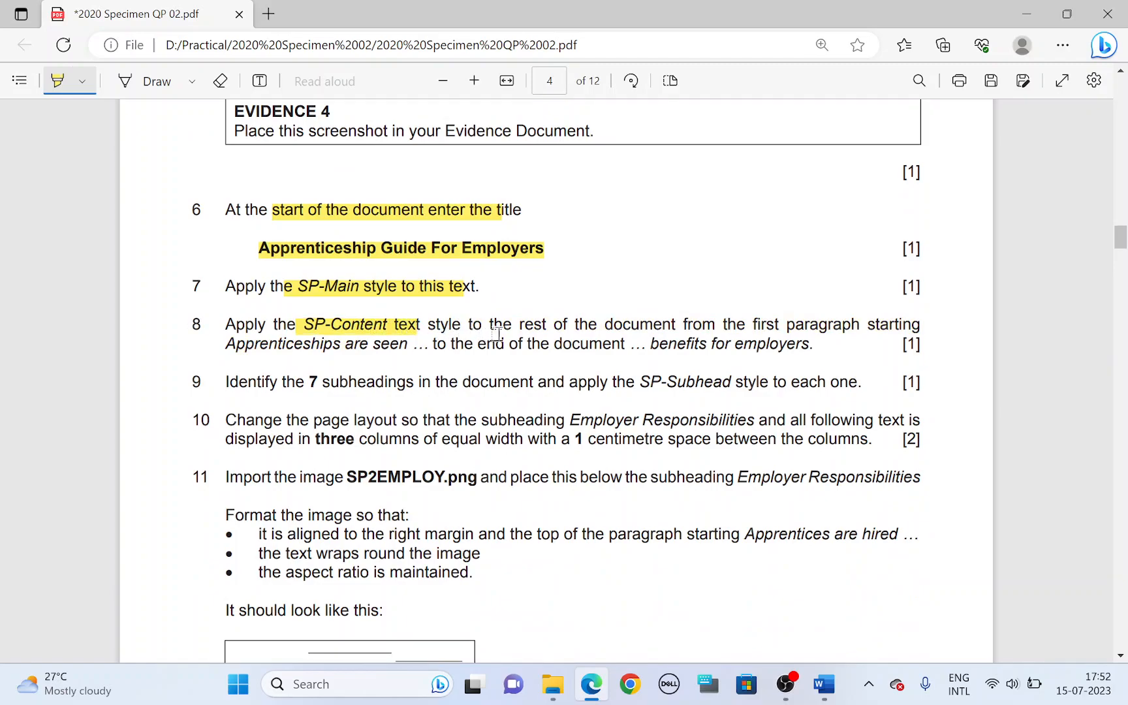
{"action": "mouse_move", "coordinate": [514, 325]}
{"action": "left_mouse_down"}
{"action": "mouse_move", "coordinate": [574, 344]}
{"action": "mouse_move", "coordinate": [752, 344]}
{"action": "mouse_move", "coordinate": [839, 324]}
{"action": "left_mouse_up"}
{"action": "left_click_drag", "start_coordinate": [229, 346], "coordinate": [390, 346]}
Step: Mark the start of the "Apprenticeships are seen" paragraph in EMPGUIDE and highlight task 8's ending words "benefits for employers" in the question paper
{"action": "key", "text": "alt+Tab"}
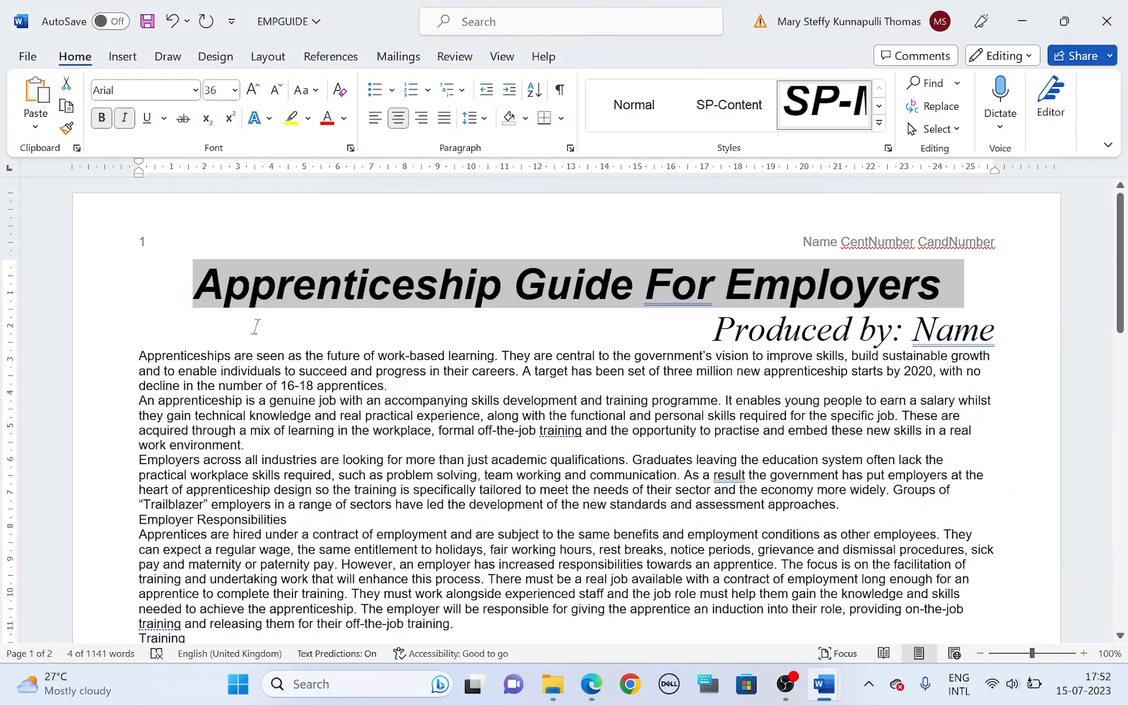
{"action": "left_click", "coordinate": [139, 356]}
{"action": "key", "text": "alt+Tab"}
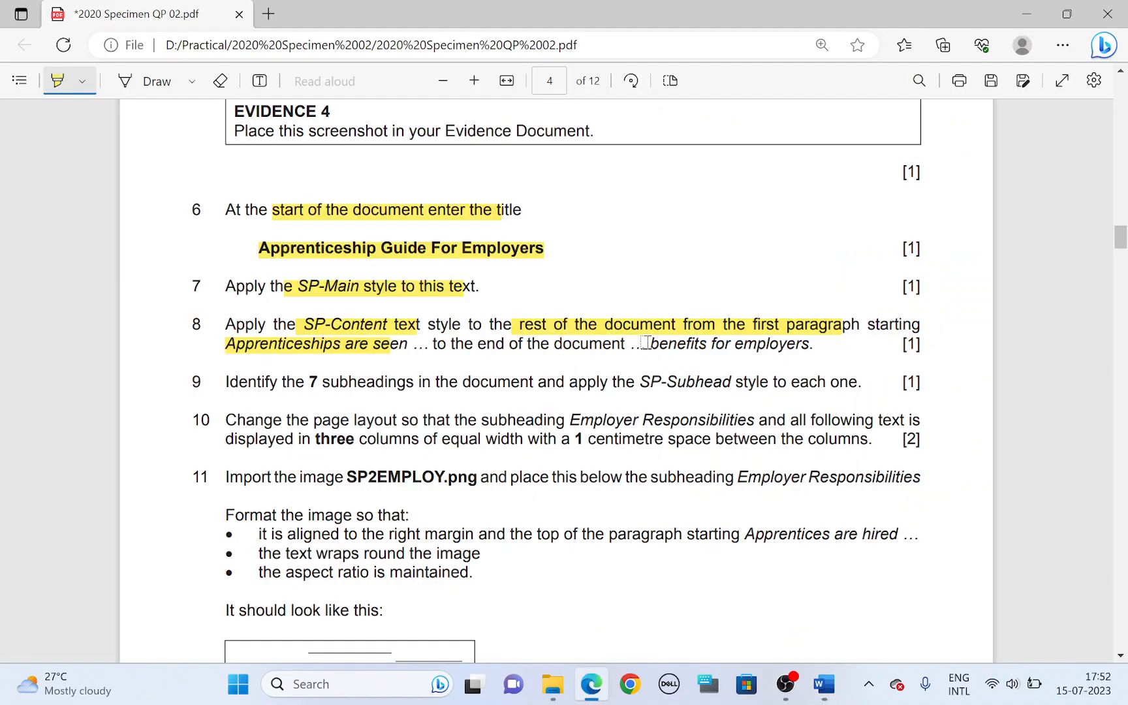
{"action": "left_click_drag", "start_coordinate": [654, 344], "coordinate": [808, 345]}
Step: Apply the SP-Content style in EMPGUIDE from the paragraph starting "Apprenticeships are seen" to the end of the document
{"action": "key", "text": "alt+Tab"}
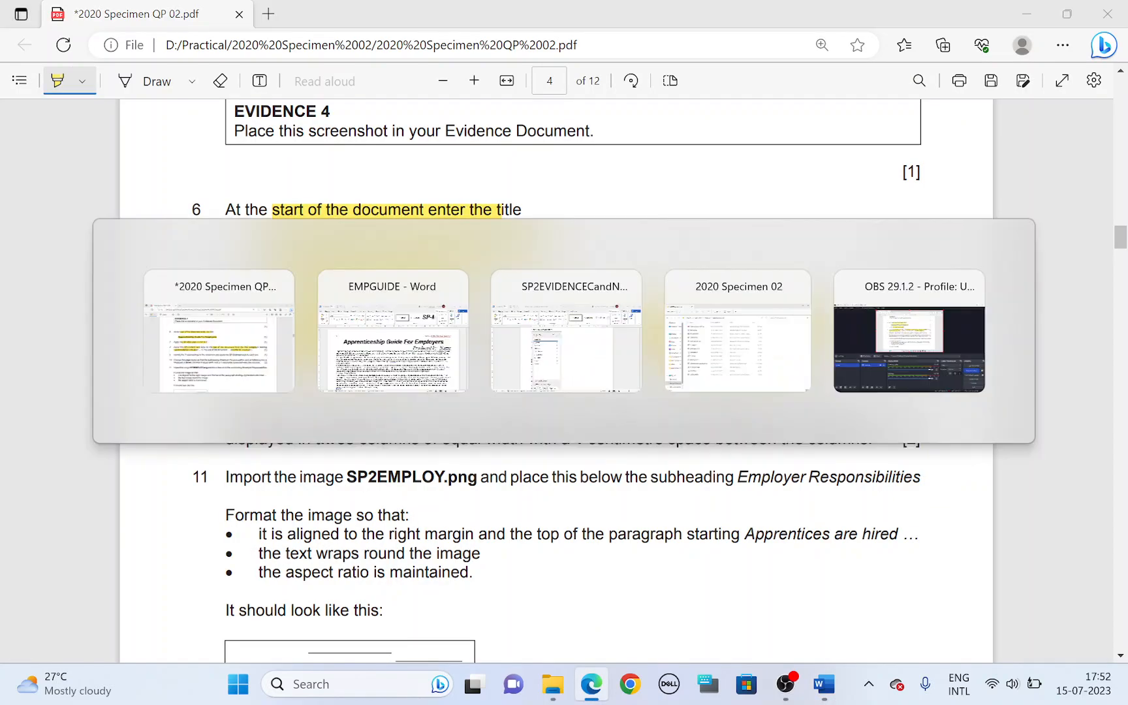
{"action": "left_click_drag", "start_coordinate": [140, 357], "coordinate": [856, 494]}
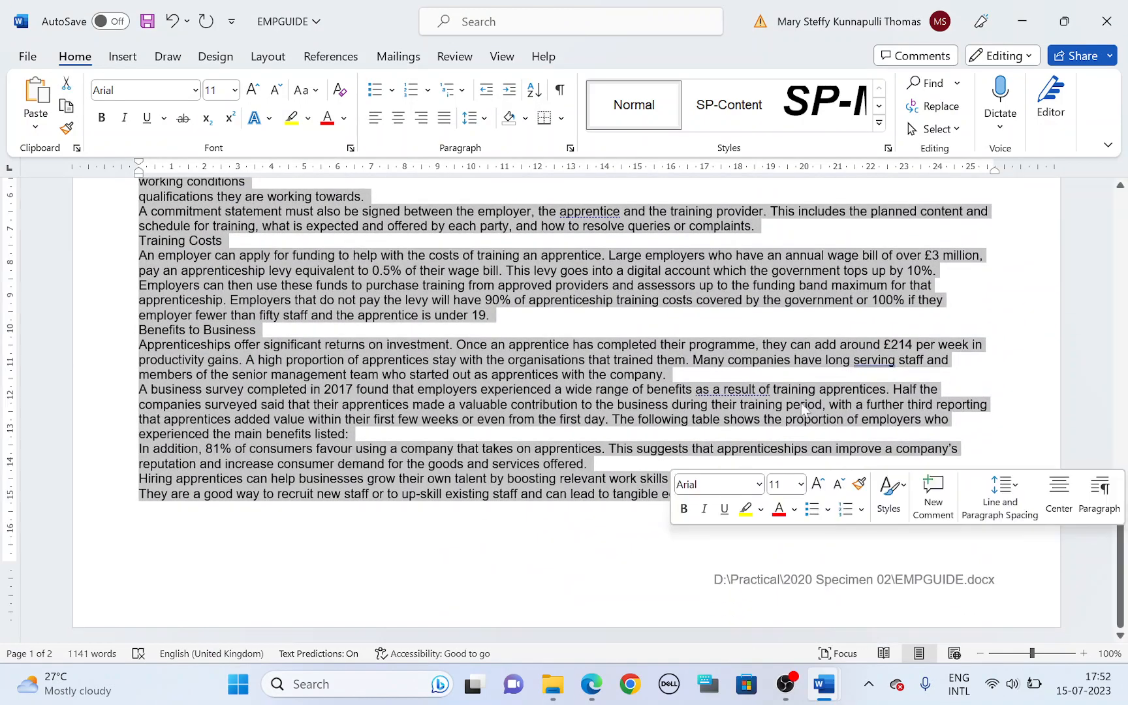
{"action": "left_click", "coordinate": [724, 124]}
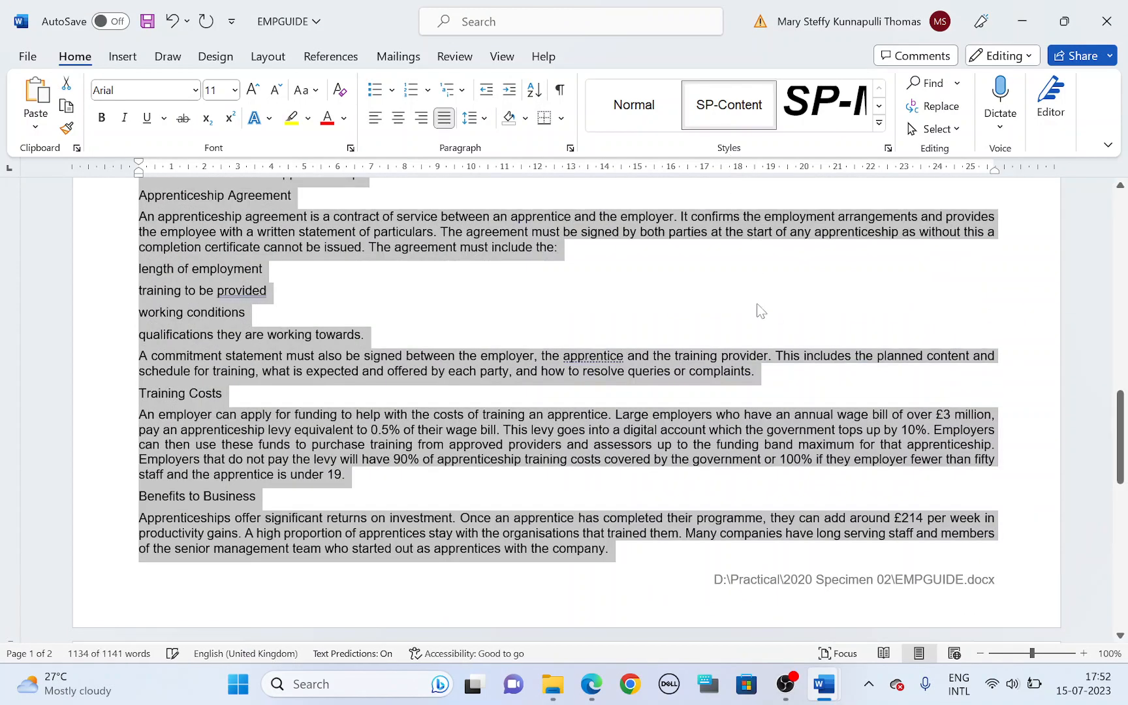
{"action": "scroll", "coordinate": [741, 351], "scroll_direction": "up", "scroll_amount": 10}
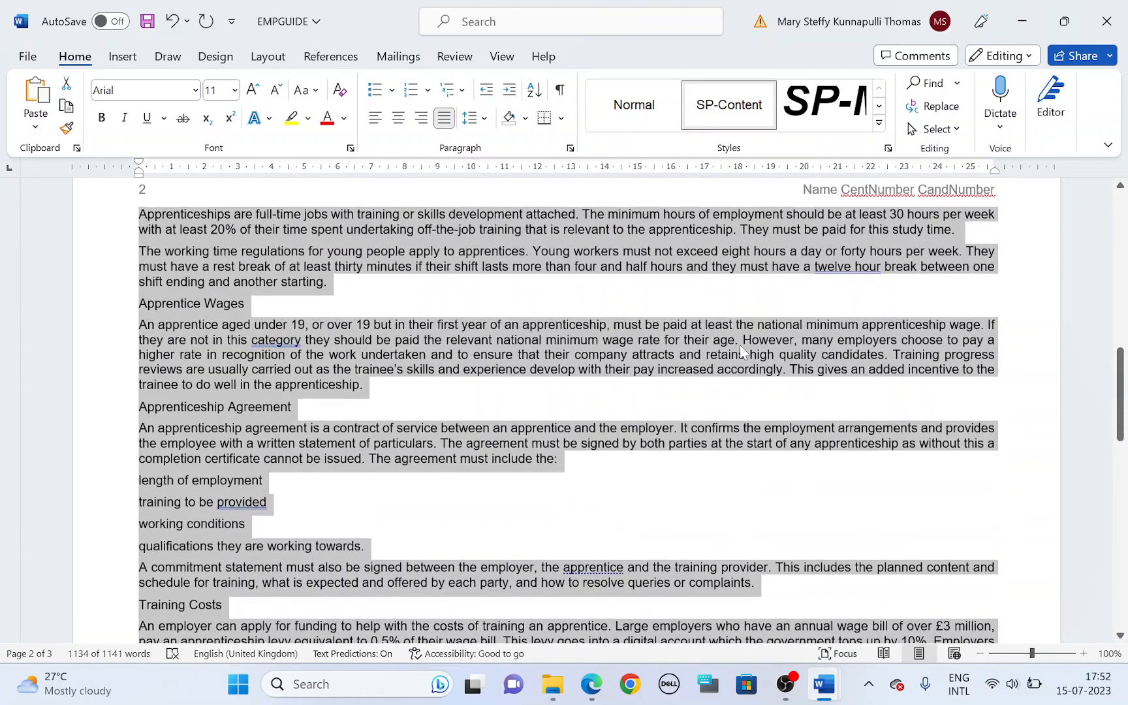
{"action": "scroll", "coordinate": [741, 350], "scroll_direction": "up", "scroll_amount": 4}
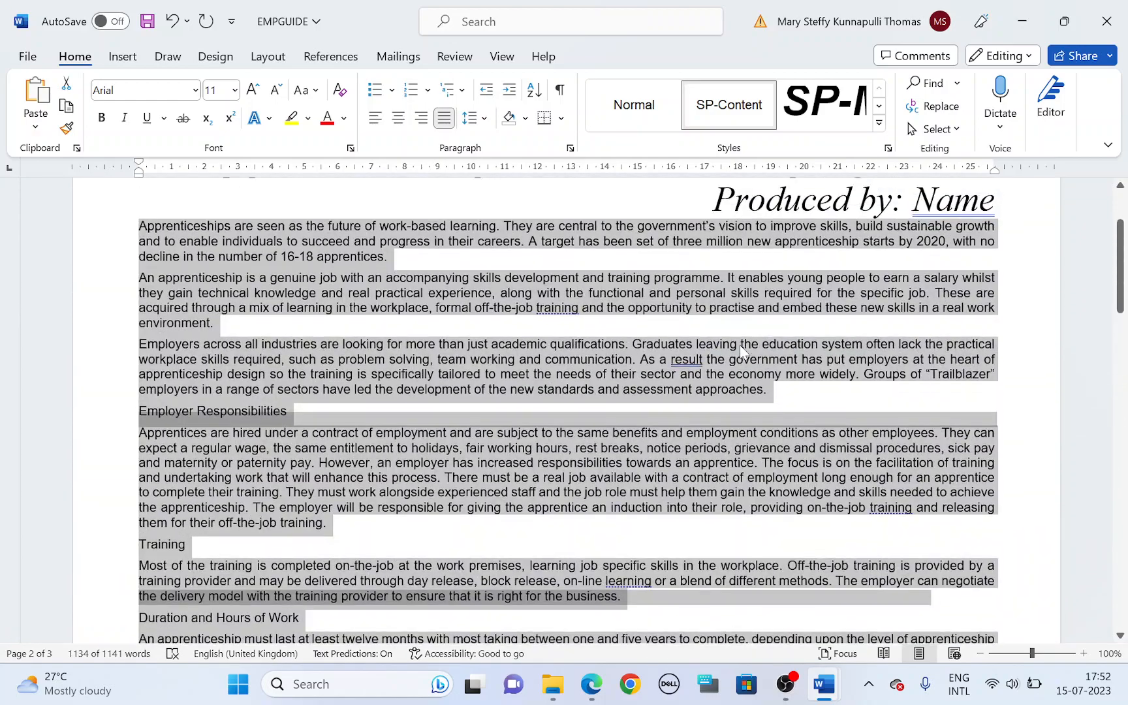
{"action": "left_click", "coordinate": [661, 433]}
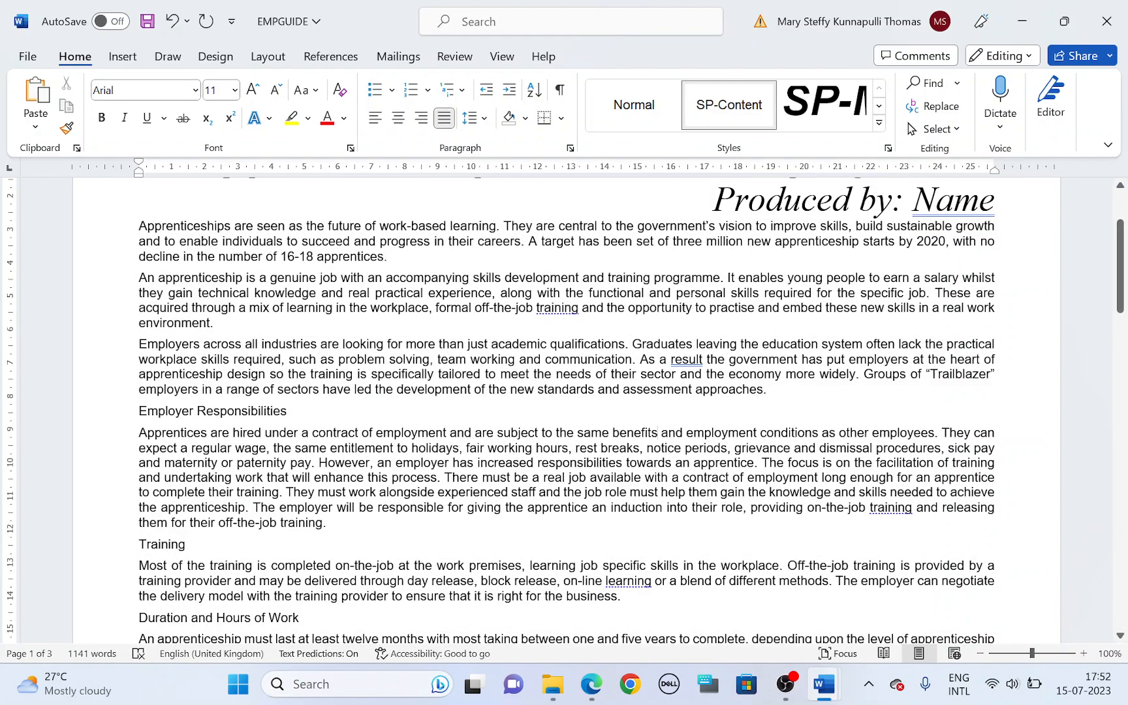
{"action": "scroll", "coordinate": [660, 433], "scroll_direction": "up", "scroll_amount": 3}
Step: Highlight the number 7 and the SP-Subhead style name in task 9 of the question paper
{"action": "key", "text": "alt+Tab"}
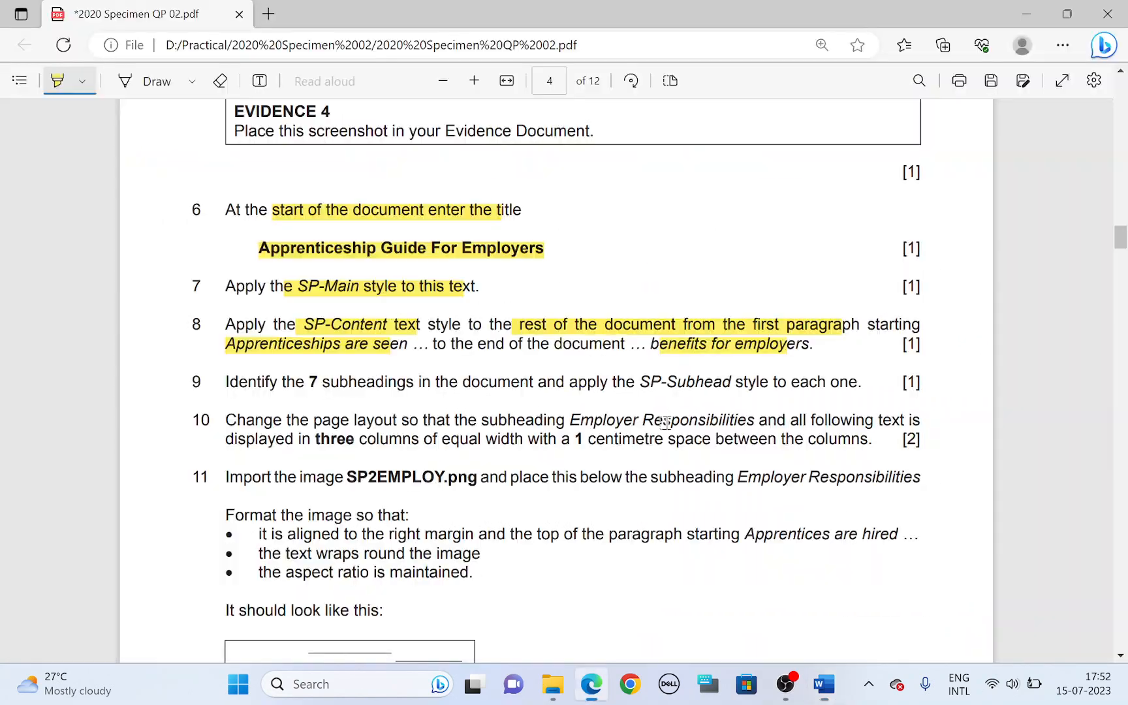
{"action": "left_click_drag", "start_coordinate": [309, 382], "coordinate": [319, 381]}
{"action": "left_click_drag", "start_coordinate": [640, 383], "coordinate": [725, 378]}
Step: Apply the SP-Subhead style to all seven subheadings in EMPGUIDE, from Employer Responsibilities through Benefits to Business
{"action": "key", "text": "alt+Tab"}
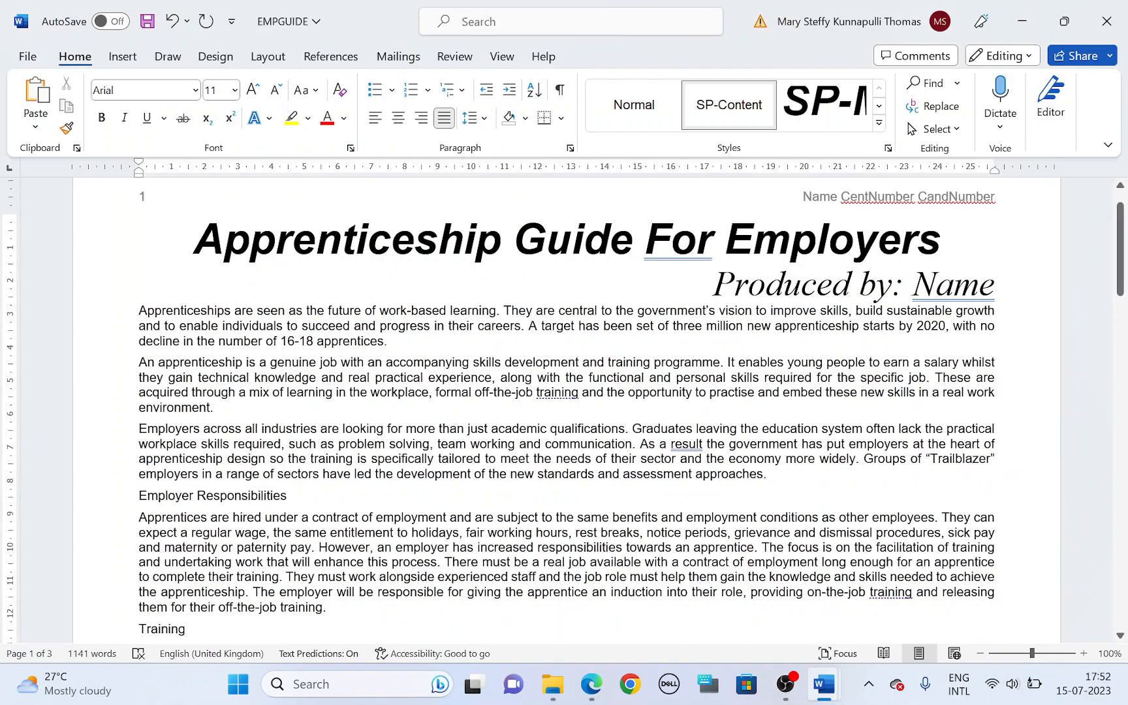
{"action": "scroll", "coordinate": [658, 517], "scroll_direction": "down", "scroll_amount": 1}
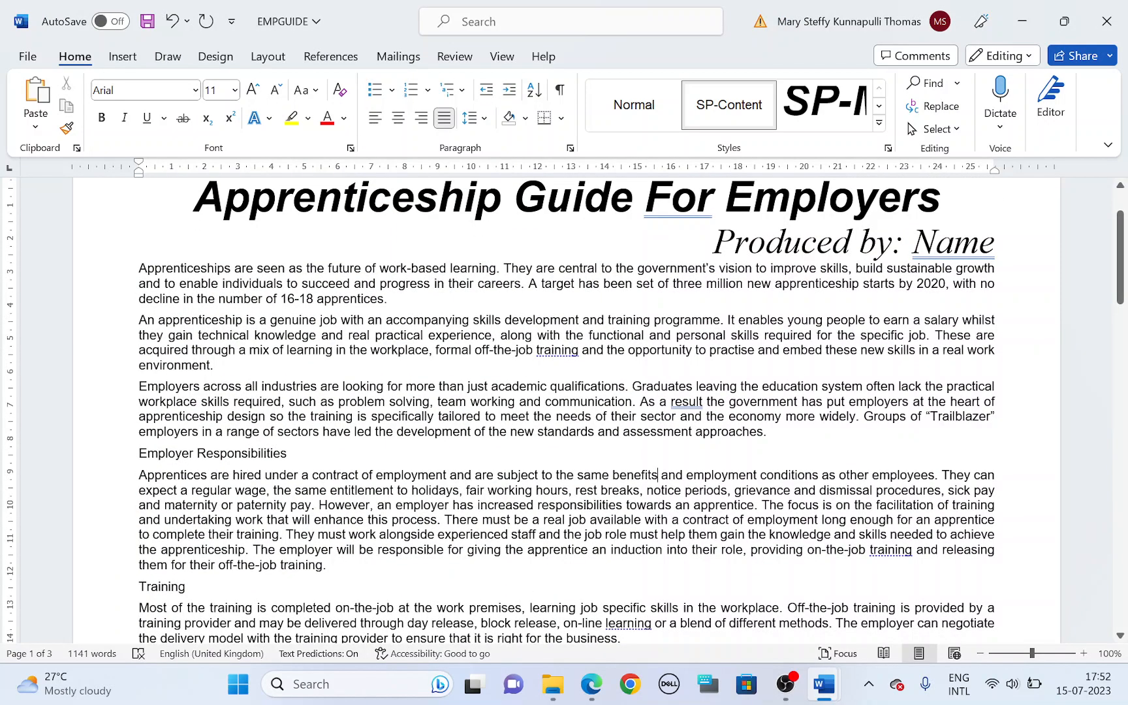
{"action": "left_click_drag", "start_coordinate": [139, 453], "coordinate": [294, 453]}
{"action": "scroll", "coordinate": [293, 453], "scroll_direction": "down", "scroll_amount": 2}
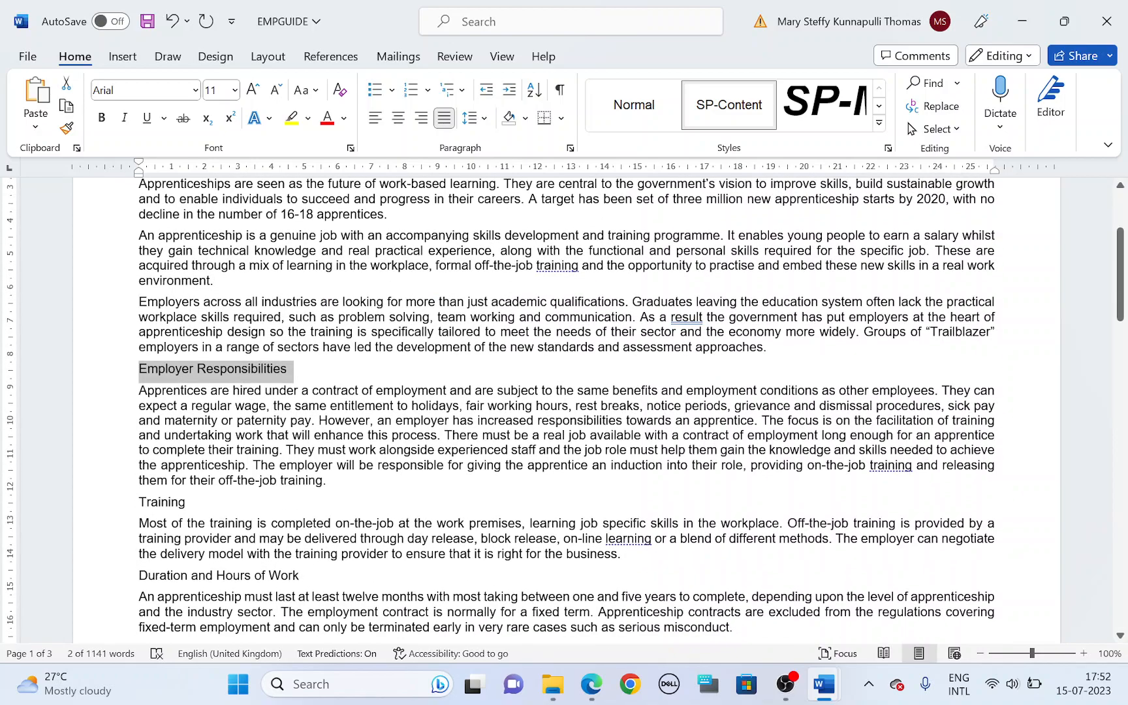
{"action": "left_click_drag", "start_coordinate": [139, 502], "coordinate": [300, 491]}
{"action": "scroll", "coordinate": [191, 502], "scroll_direction": "down", "scroll_amount": 2}
{"action": "scroll", "coordinate": [301, 490], "scroll_direction": "down", "scroll_amount": 6}
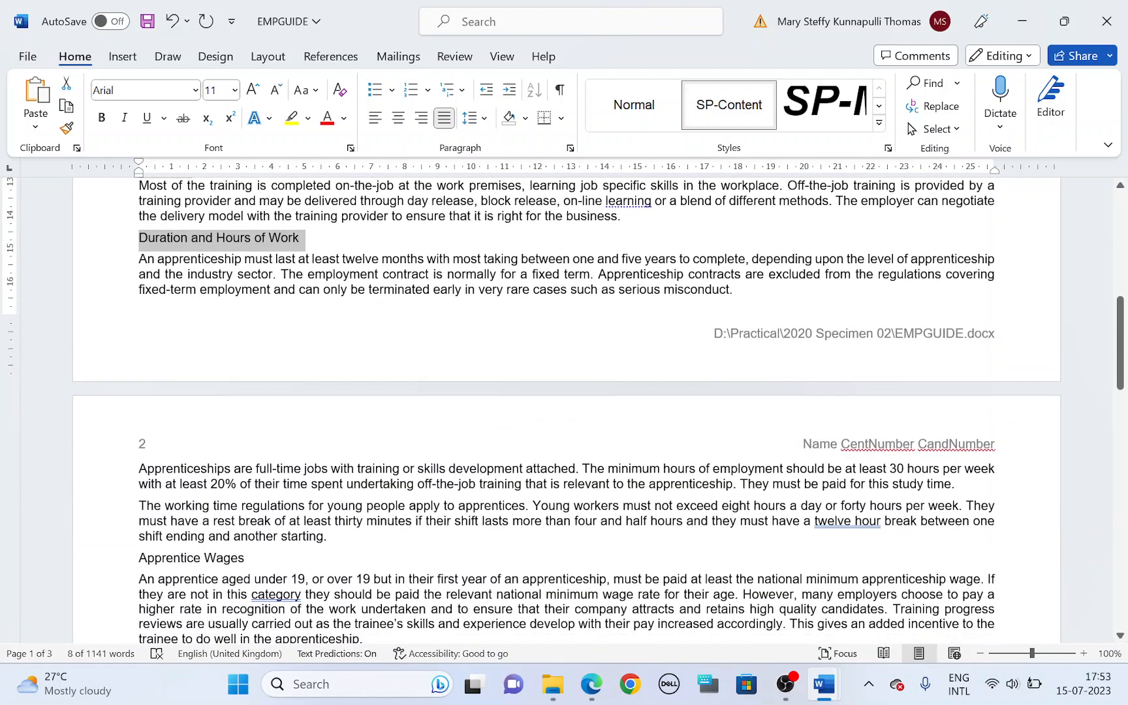
{"action": "scroll", "coordinate": [567, 411], "scroll_direction": "down", "scroll_amount": 4}
{"action": "left_click_drag", "start_coordinate": [138, 388], "coordinate": [252, 388]}
{"action": "scroll", "coordinate": [252, 388], "scroll_direction": "down", "scroll_amount": 3}
{"action": "left_click_drag", "start_coordinate": [138, 364], "coordinate": [298, 365]}
{"action": "scroll", "coordinate": [566, 411], "scroll_direction": "down", "scroll_amount": 3}
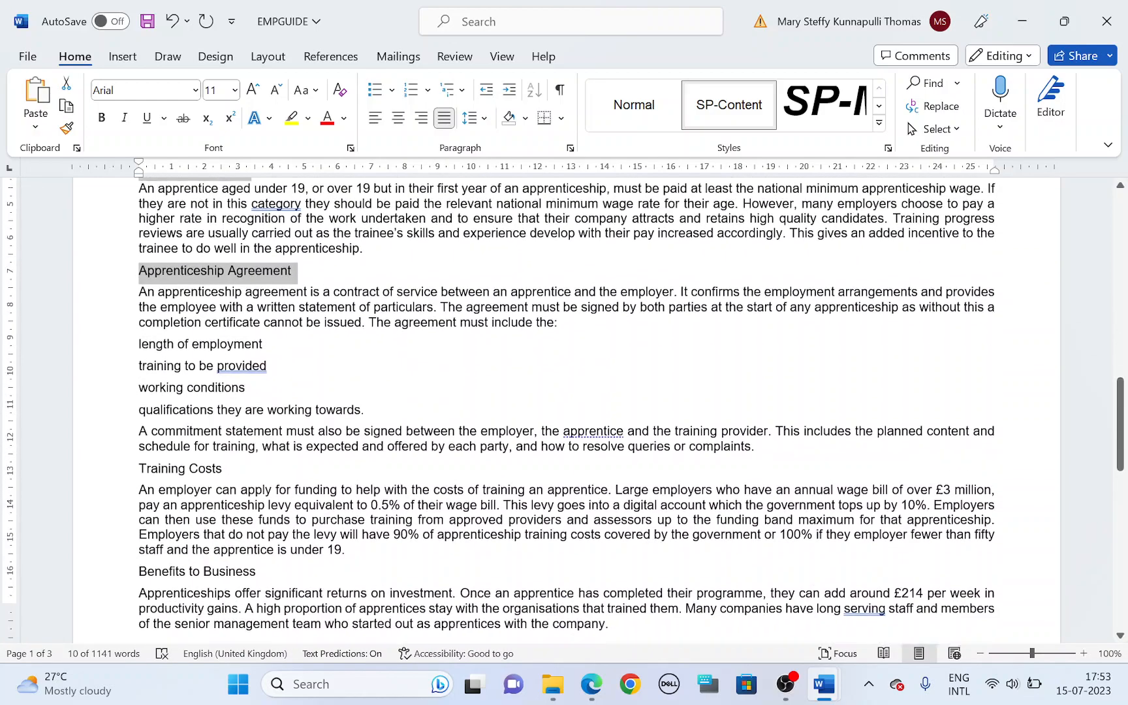
{"action": "left_click_drag", "start_coordinate": [138, 436], "coordinate": [228, 435]}
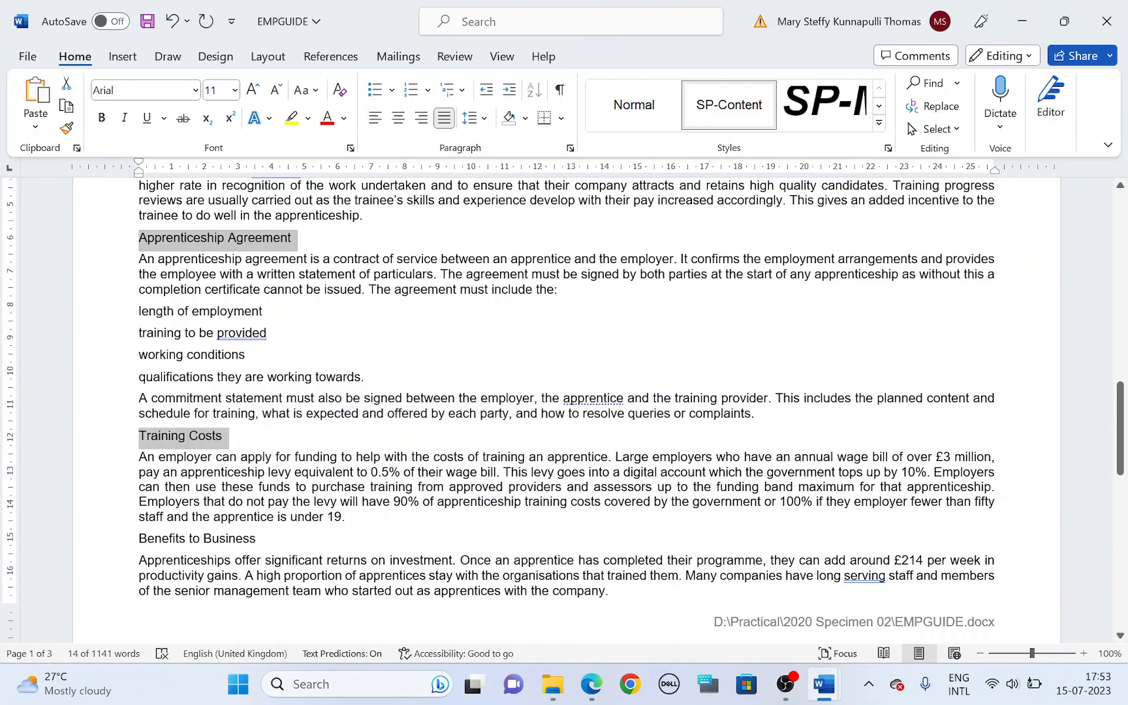
{"action": "left_click_drag", "start_coordinate": [139, 538], "coordinate": [261, 540]}
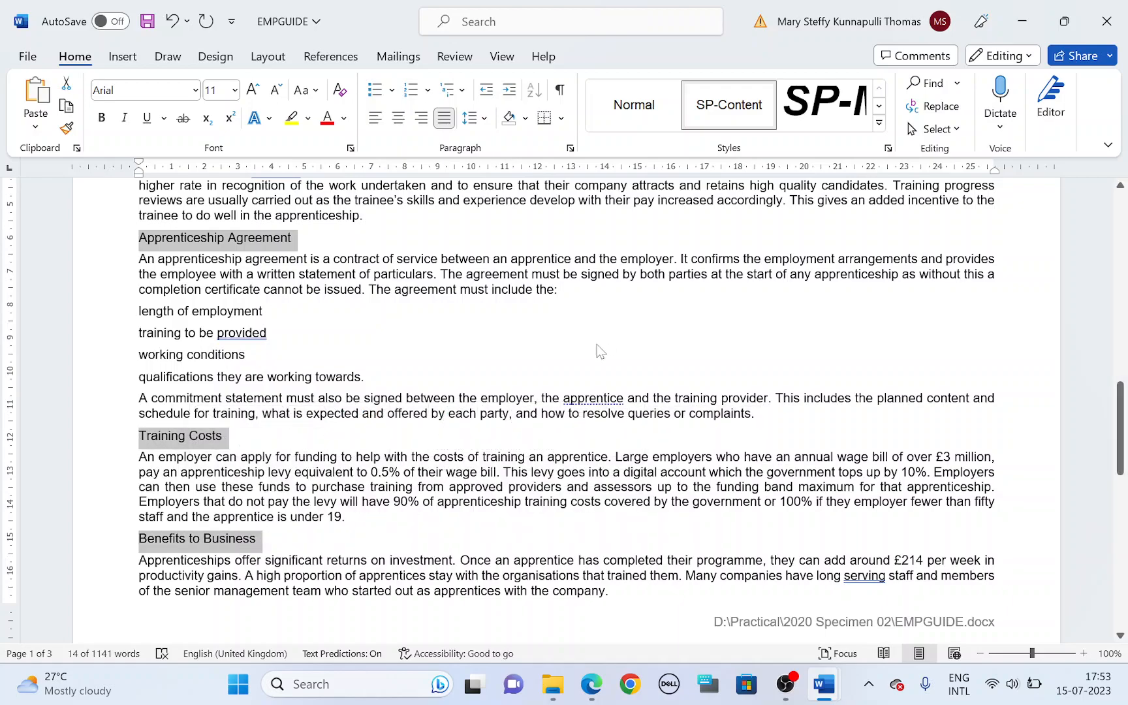
{"action": "key", "text": "alt+Tab"}
{"action": "key", "text": "alt+Tab"}
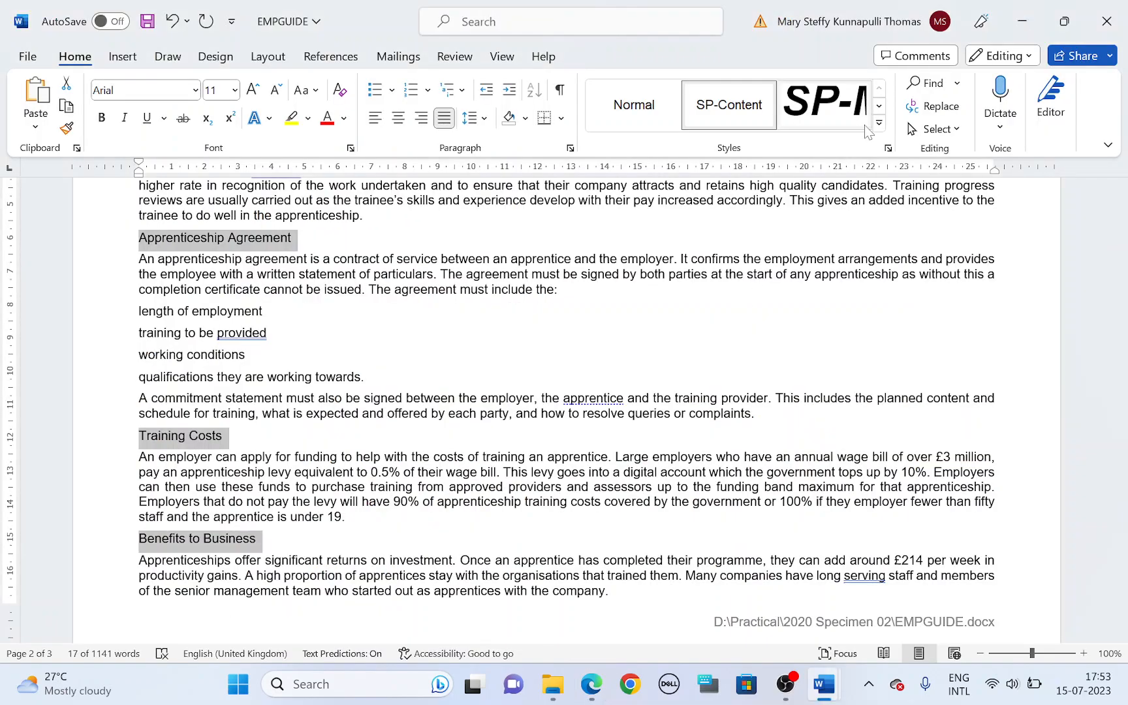
{"action": "left_click", "coordinate": [879, 123]}
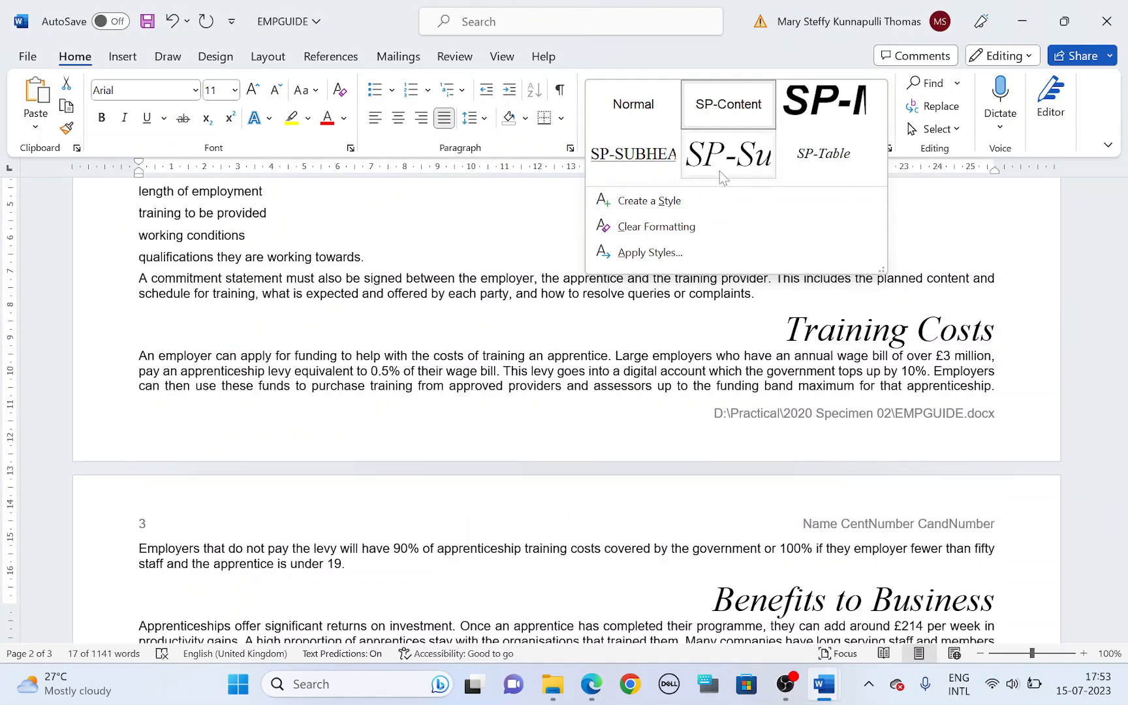
{"action": "left_click", "coordinate": [635, 164]}
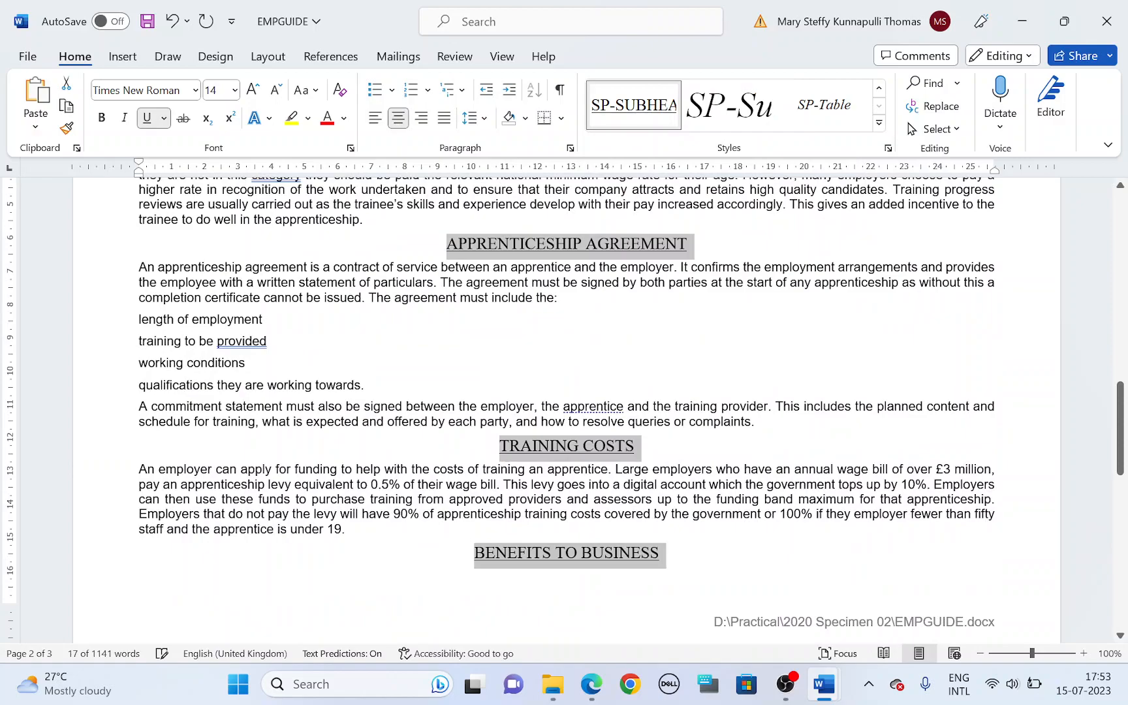
Step: Highlight task 10's text range, three-column requirement and centimetre spacing between columns in the question paper
{"action": "key", "text": "alt+Tab"}
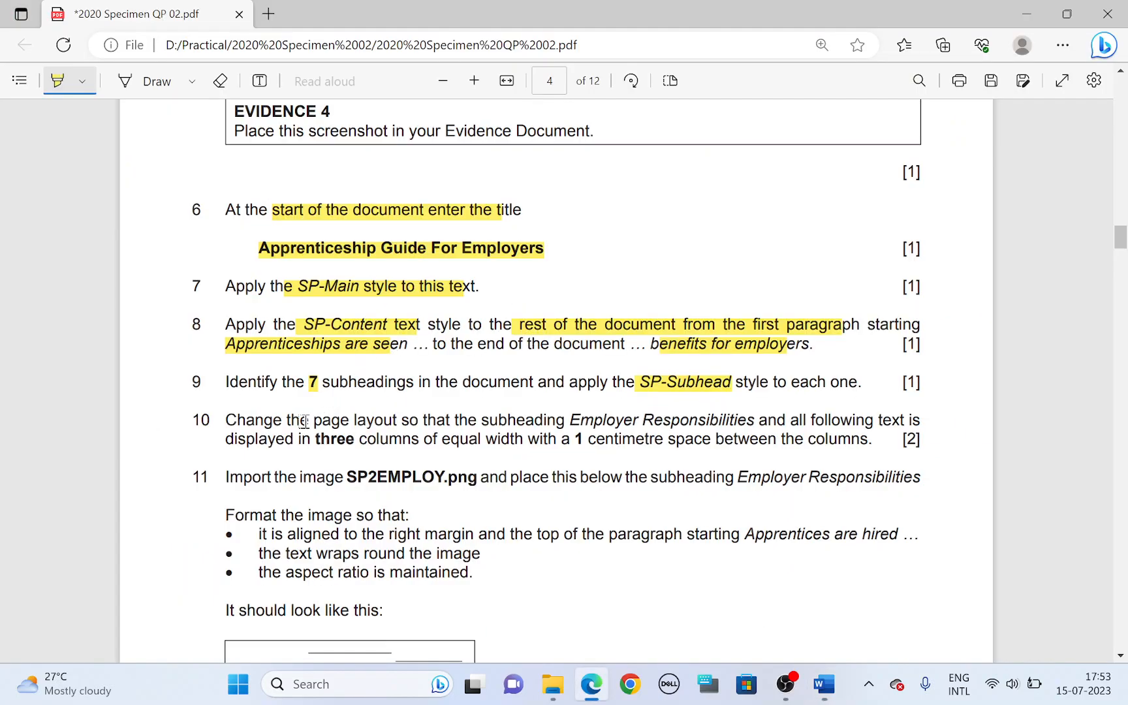
{"action": "left_click_drag", "start_coordinate": [565, 423], "coordinate": [905, 423]}
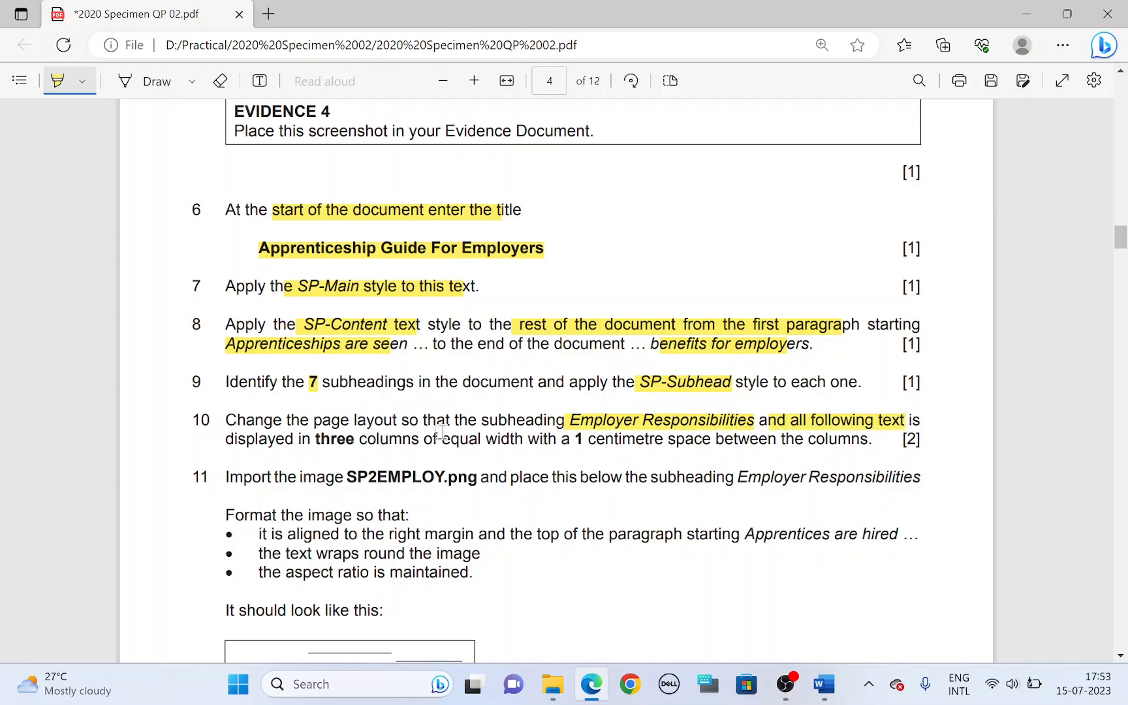
{"action": "left_click_drag", "start_coordinate": [315, 438], "coordinate": [338, 439]}
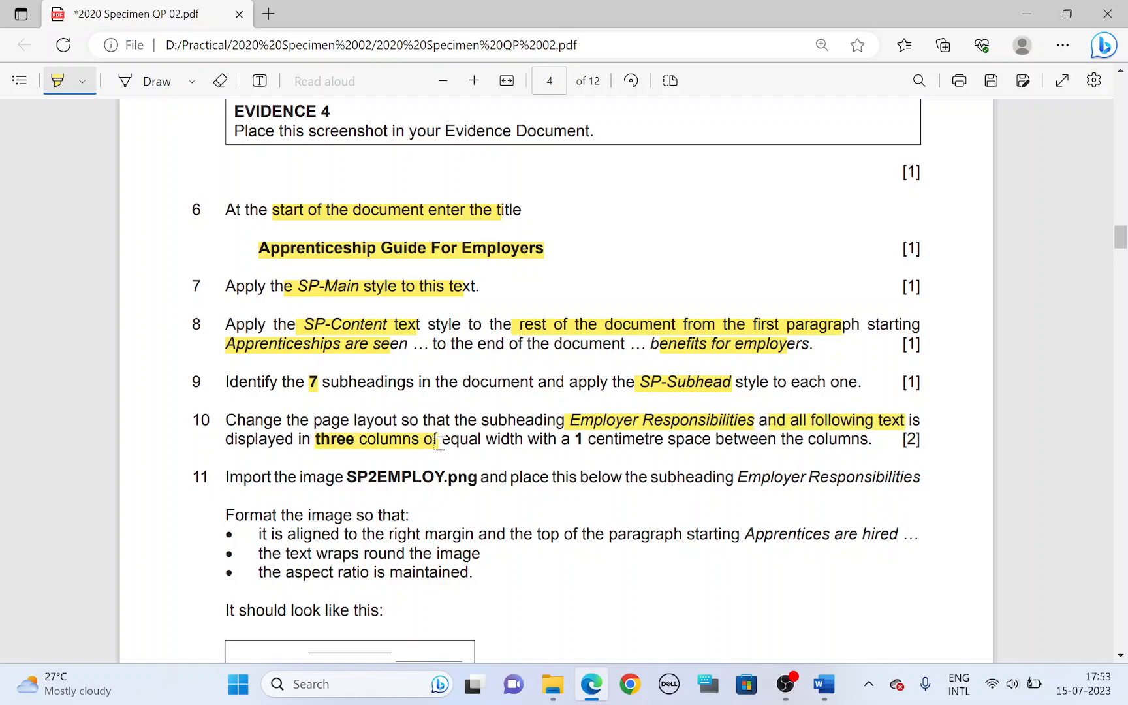
{"action": "left_click_drag", "start_coordinate": [583, 444], "coordinate": [819, 444]}
Step: Set EMPGUIDE's text from the Employer Responsibilities subheading to the end in three equal-width columns with 1 cm spacing
{"action": "key", "text": "alt+Tab"}
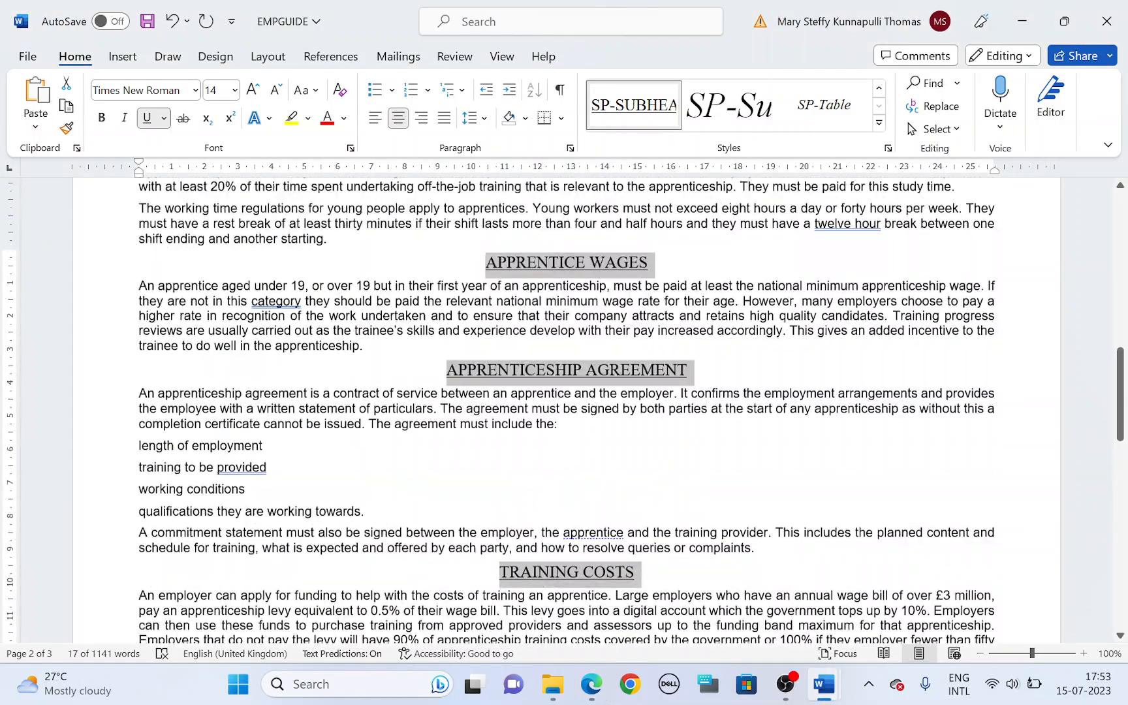
{"action": "scroll", "coordinate": [457, 369], "scroll_direction": "up", "scroll_amount": 15}
{"action": "left_click", "coordinate": [447, 367]}
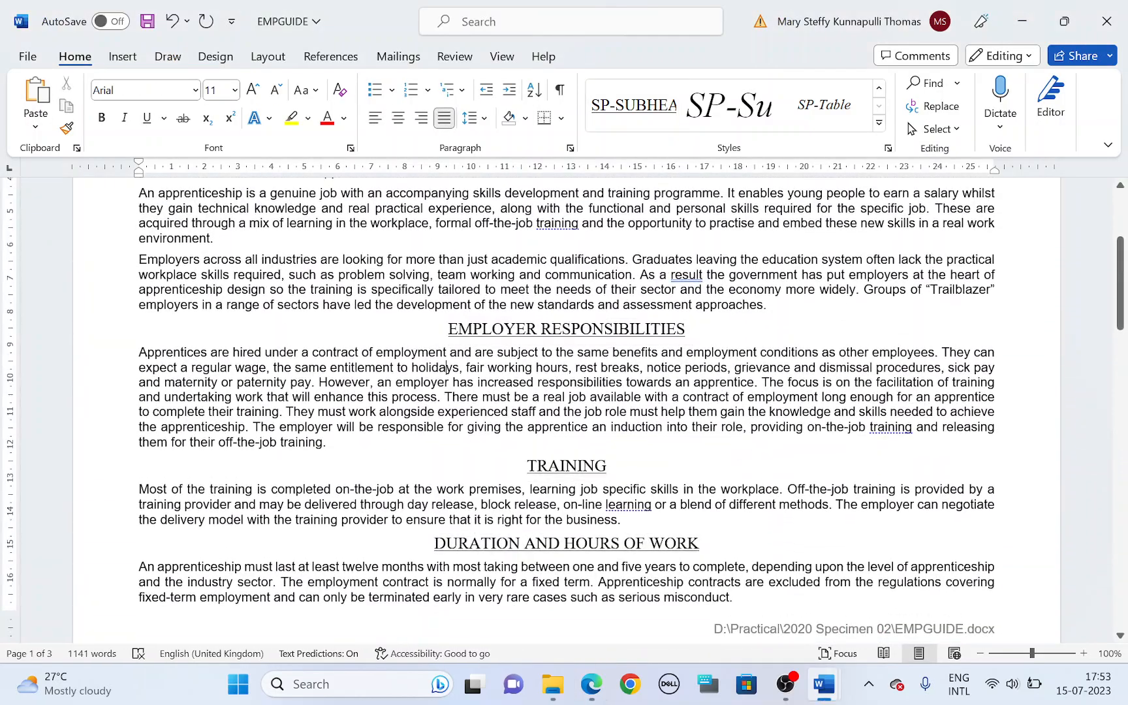
{"action": "left_click_drag", "start_coordinate": [450, 330], "coordinate": [828, 701]}
{"action": "scroll", "coordinate": [658, 316], "scroll_direction": "up", "scroll_amount": 9}
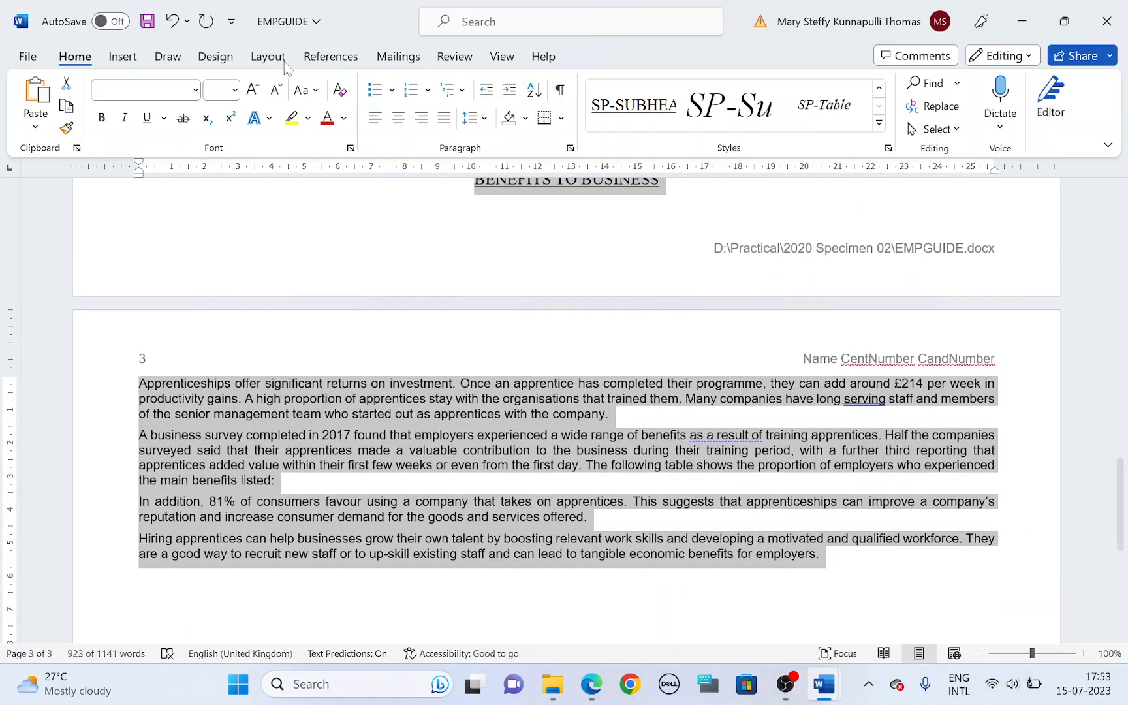
{"action": "left_click", "coordinate": [269, 57]}
{"action": "left_click", "coordinate": [179, 104]}
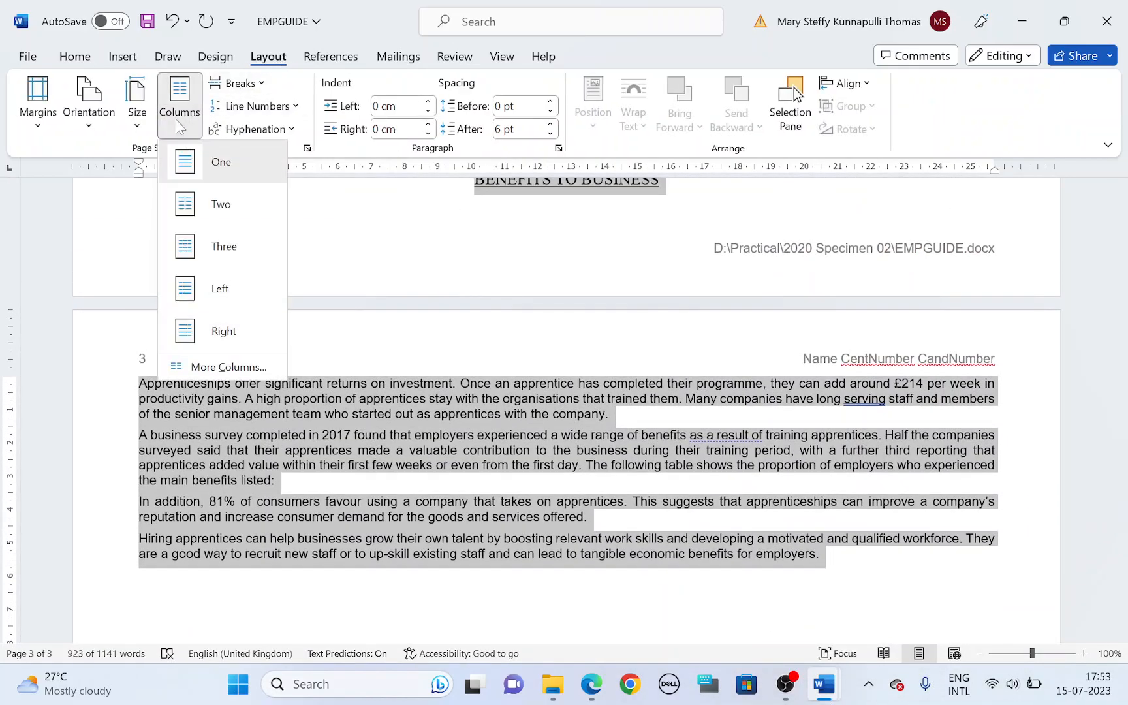
{"action": "left_click", "coordinate": [227, 369]}
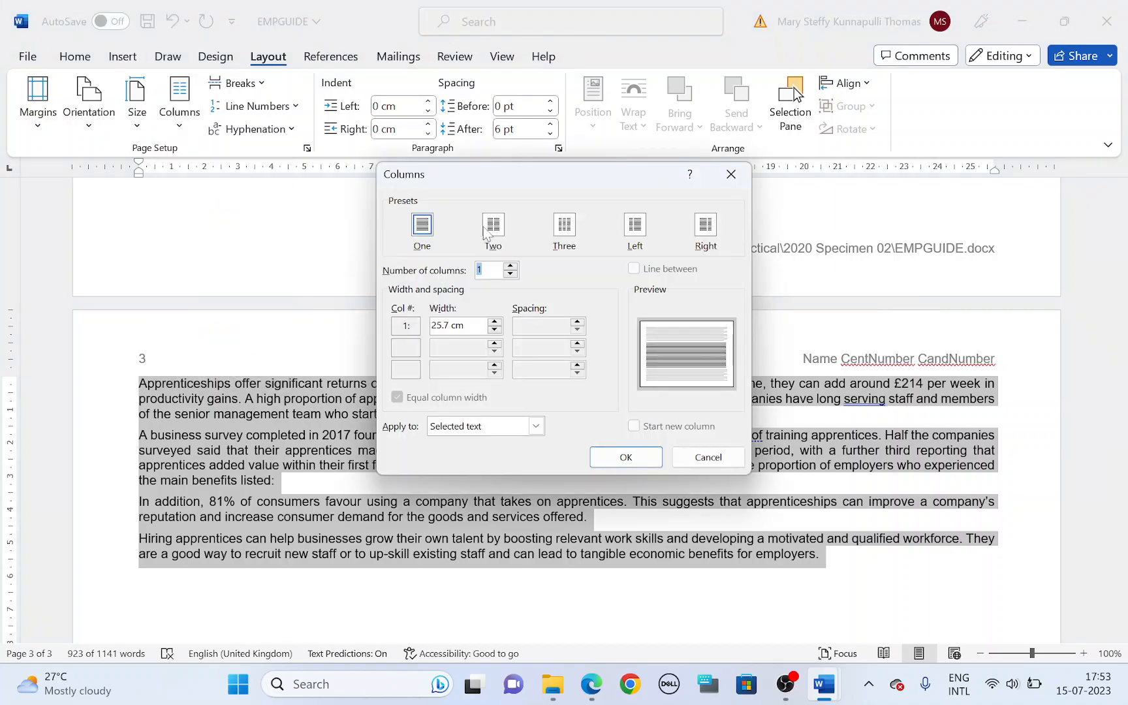
{"action": "left_click", "coordinate": [565, 227]}
{"action": "key", "text": "alt+Tab"}
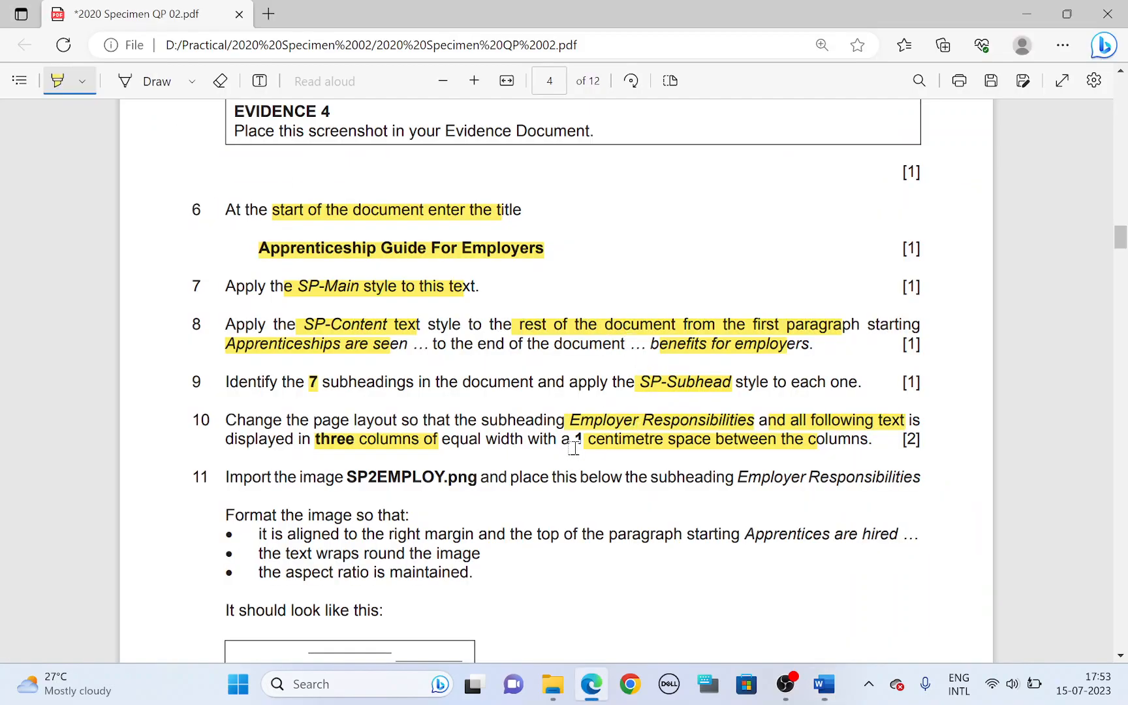
{"action": "key", "text": "alt+Tab"}
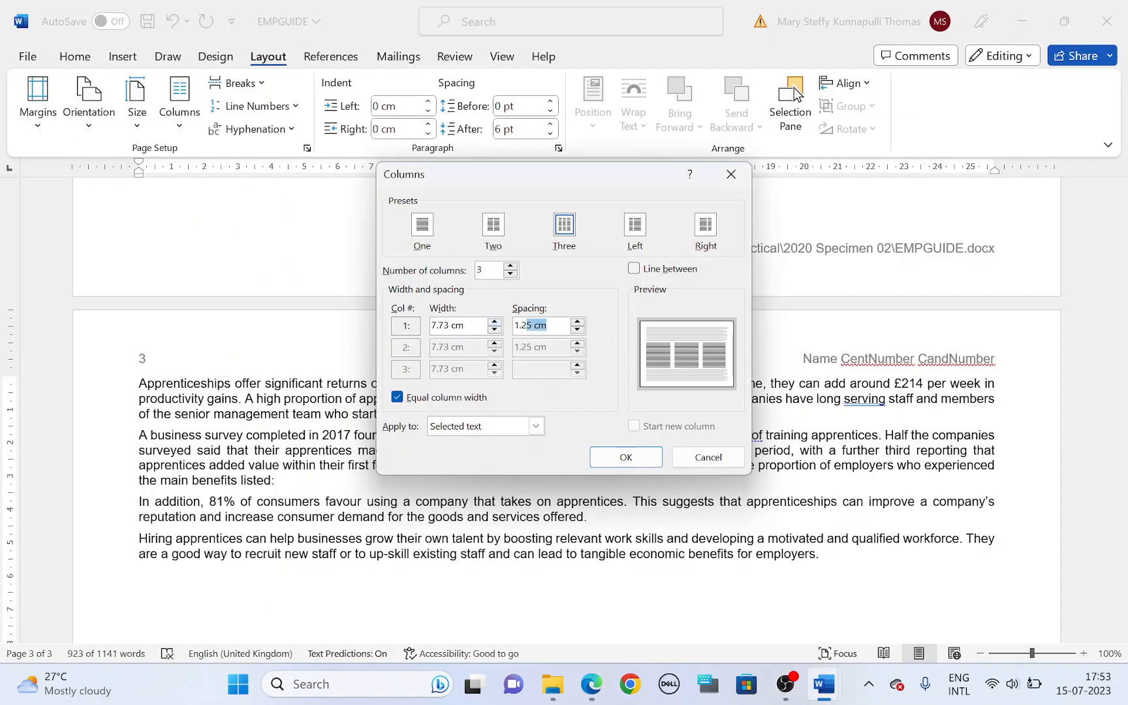
{"action": "type", "text": "1cm"}
{"action": "left_click", "coordinate": [623, 457]}
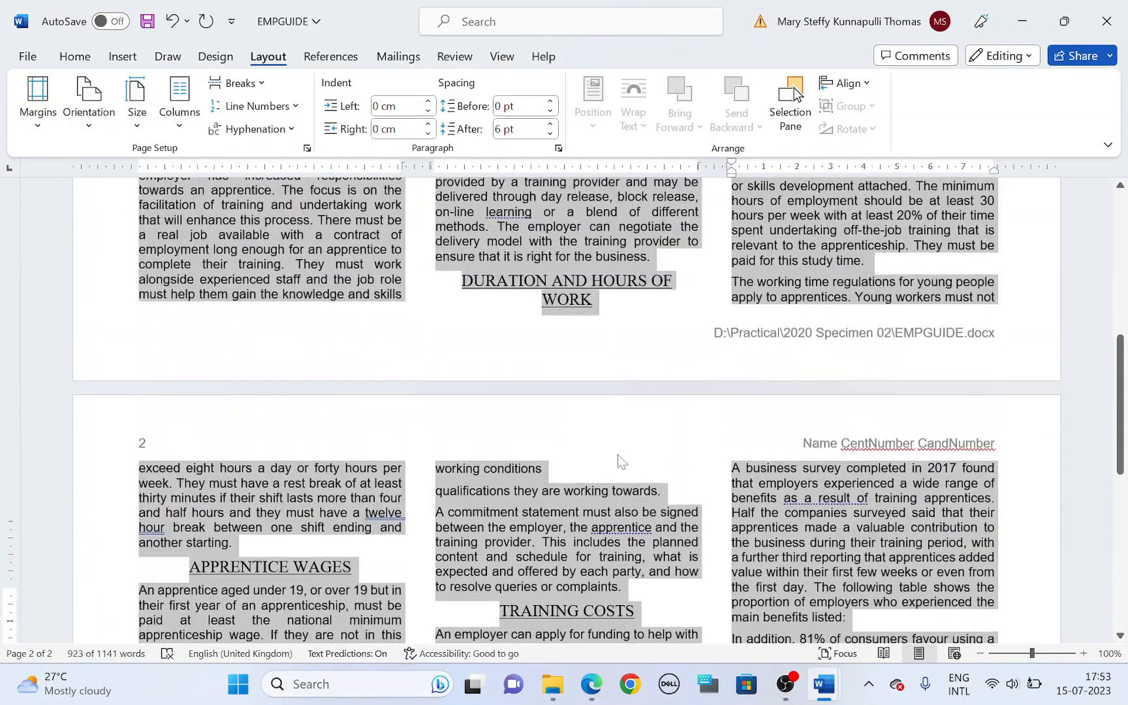
{"action": "scroll", "coordinate": [620, 460], "scroll_direction": "up", "scroll_amount": 10}
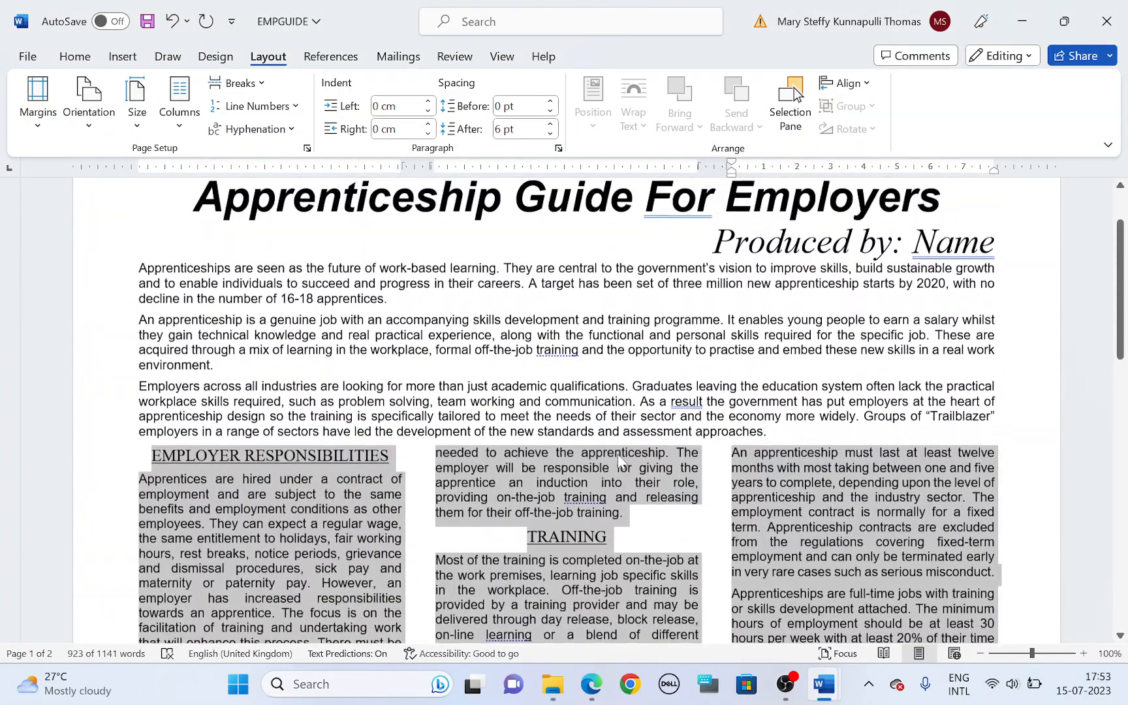
{"action": "scroll", "coordinate": [620, 461], "scroll_direction": "up", "scroll_amount": 3}
Step: Highlight the image name SP2EMPLOY and the subheading Employer Responsibilities in task 11 of the question paper
{"action": "key", "text": "alt+Tab"}
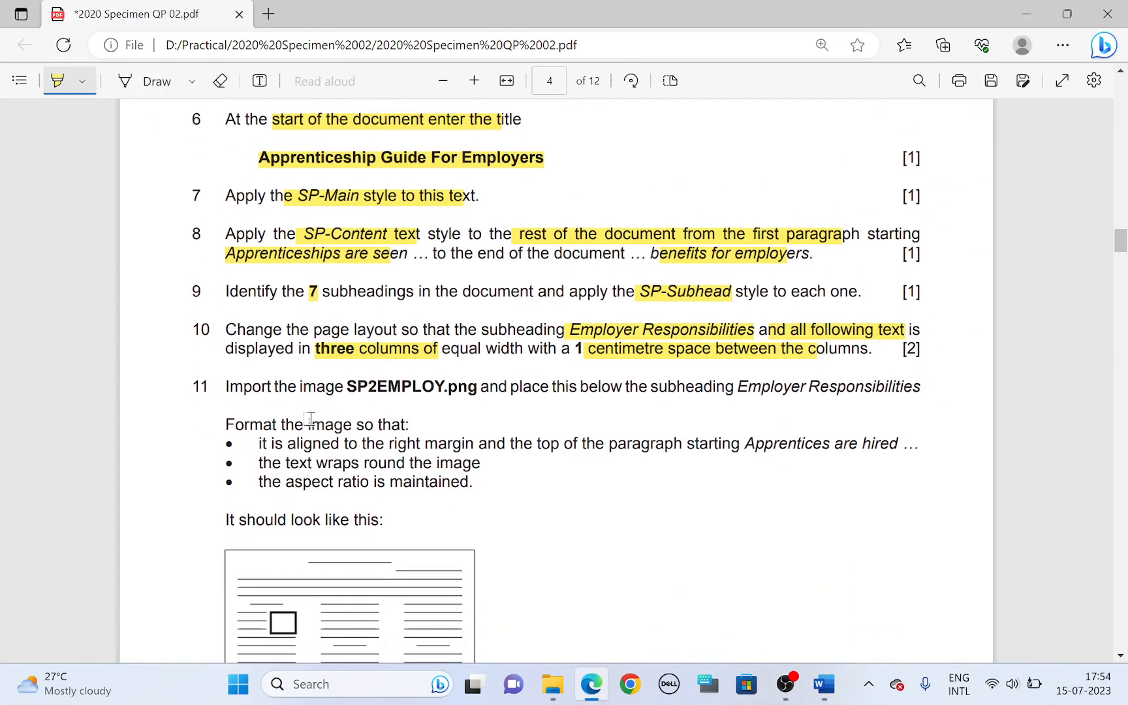
{"action": "left_click_drag", "start_coordinate": [336, 386], "coordinate": [457, 383]}
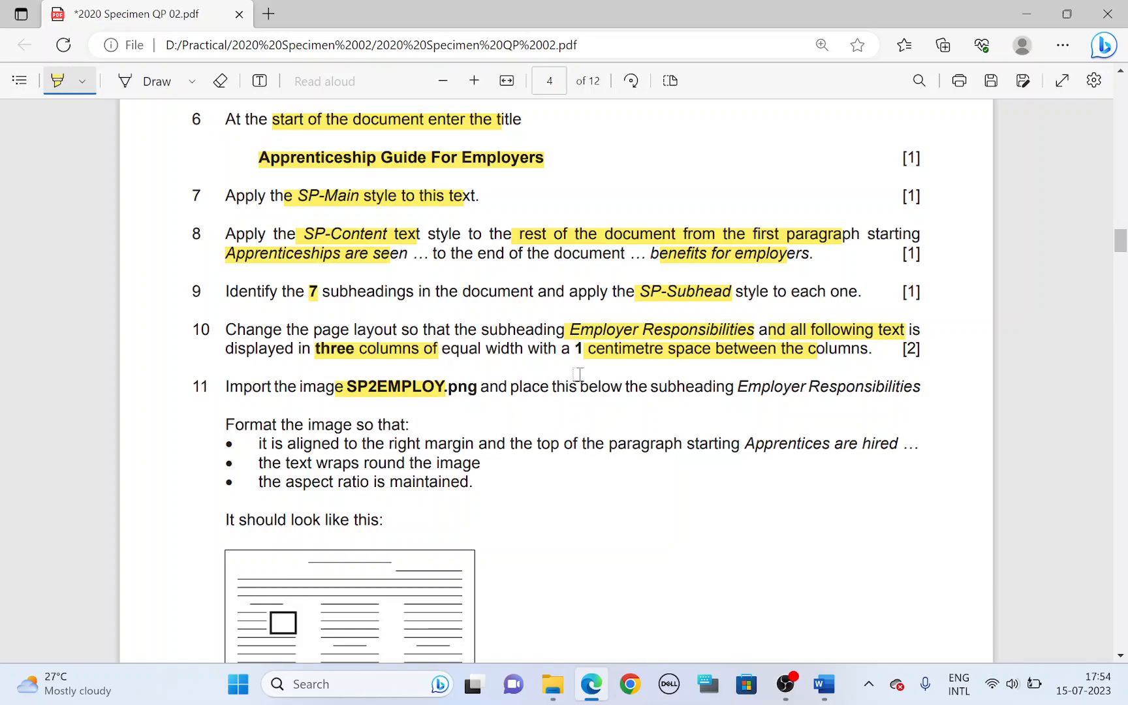
{"action": "left_click_drag", "start_coordinate": [738, 386], "coordinate": [945, 377]}
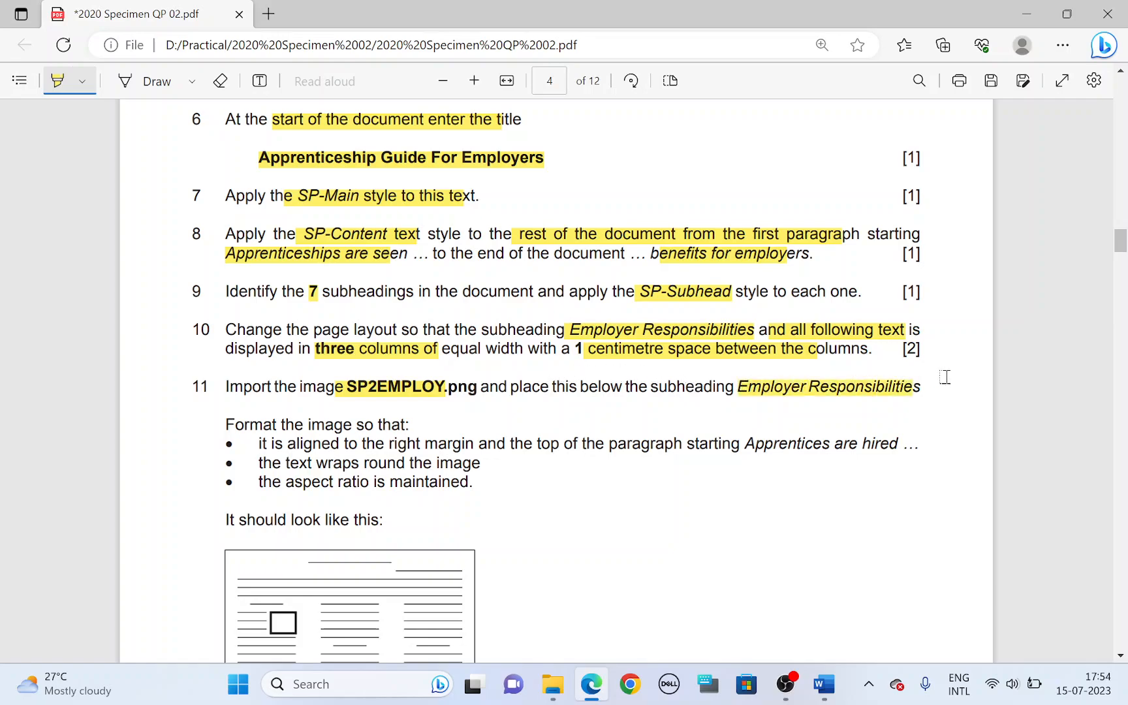
Step: In Word, add a blank line below the Employer Responsibilities subheading in EMPGUIDE and insert the SP2EMPLOY image there from the 2020 Specimen 02 folder
{"action": "key", "text": "alt+Tab"}
{"action": "scroll", "coordinate": [346, 427], "scroll_direction": "down", "scroll_amount": 1}
{"action": "left_click", "coordinate": [139, 437]}
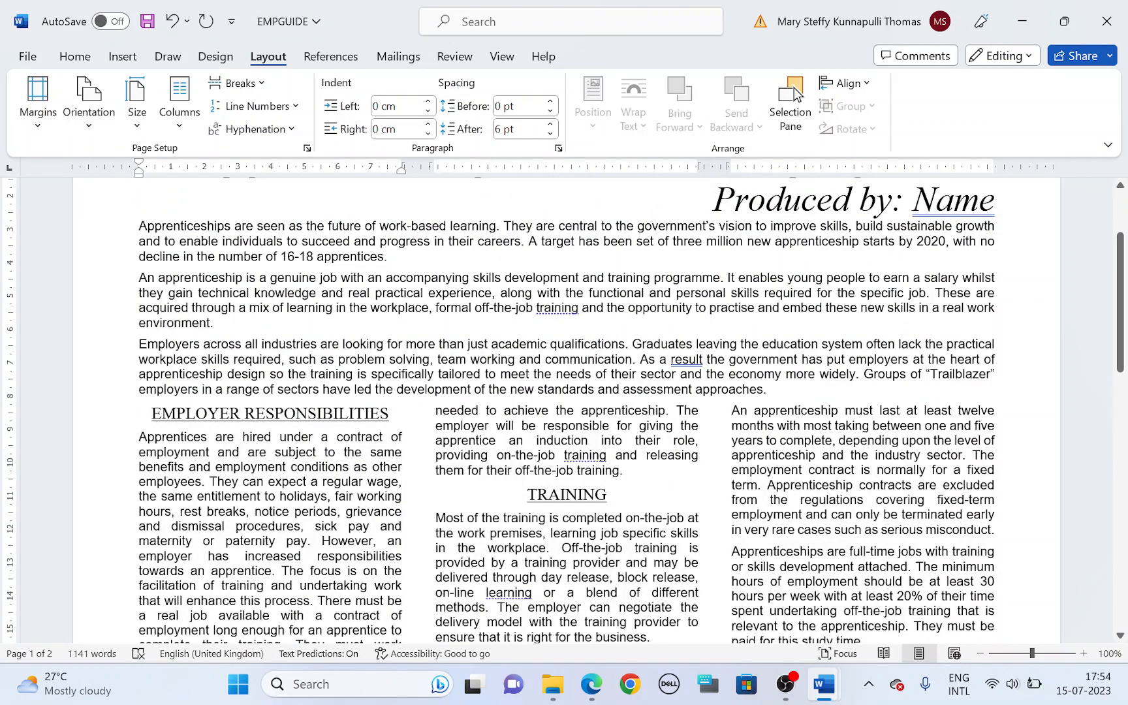
{"action": "key", "text": "Return"}
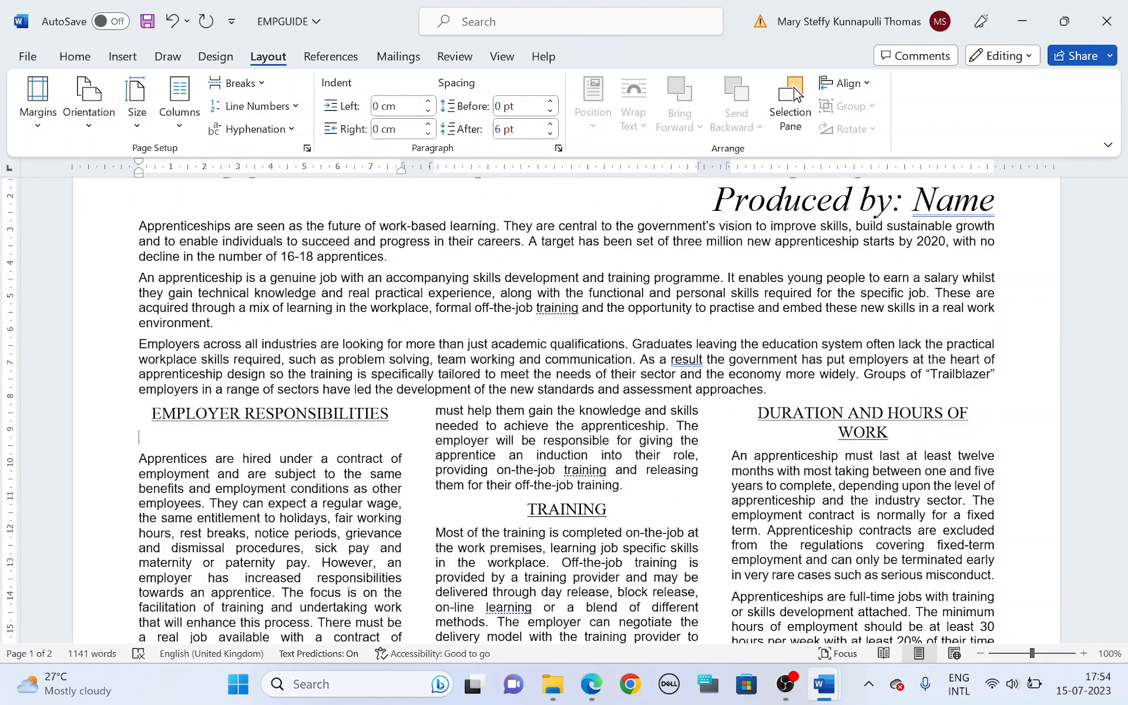
{"action": "left_click", "coordinate": [123, 57]}
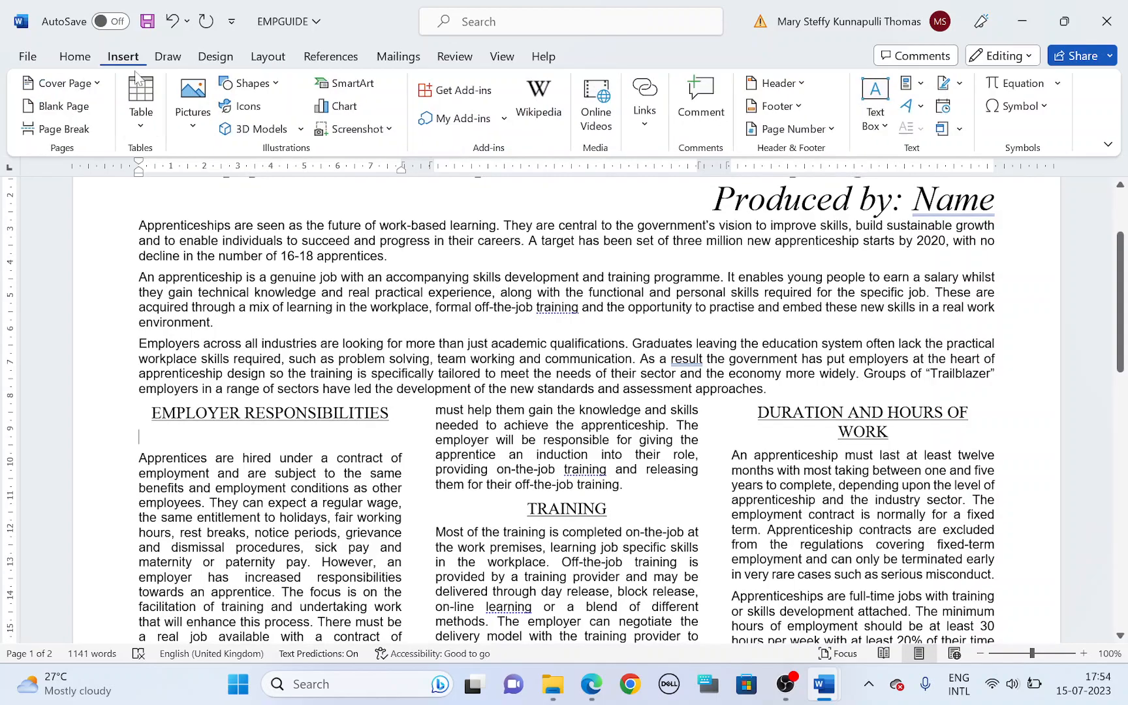
{"action": "left_click", "coordinate": [190, 111]}
{"action": "left_click", "coordinate": [241, 183]}
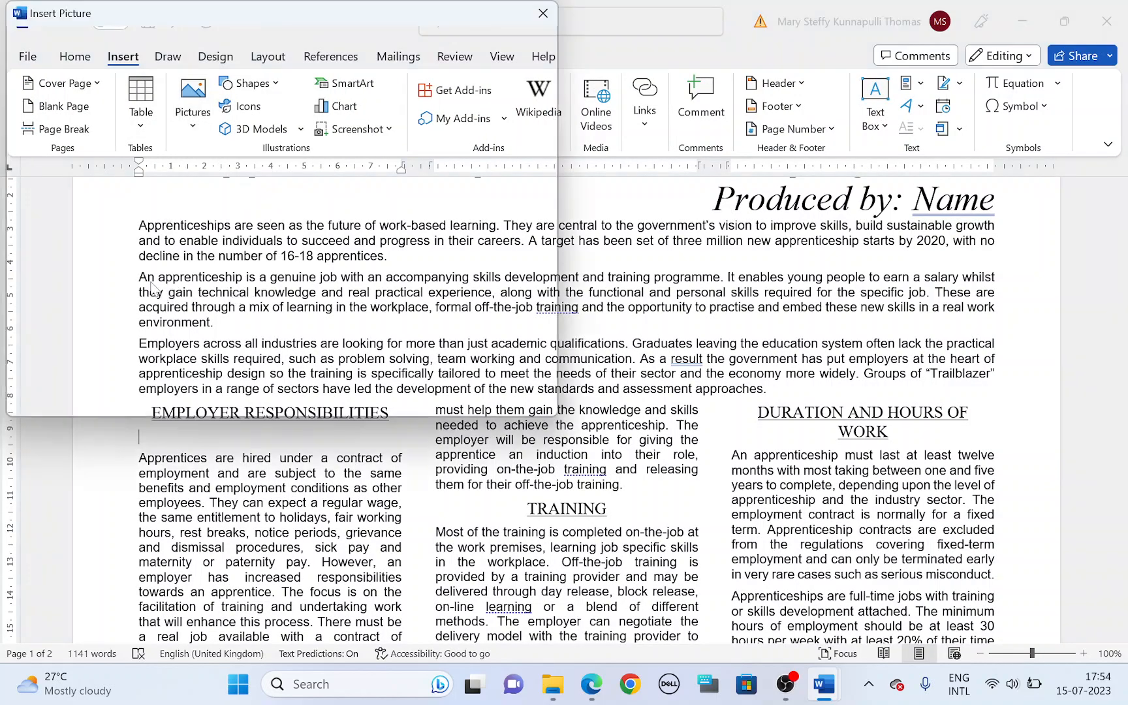
{"action": "left_click", "coordinate": [197, 178]}
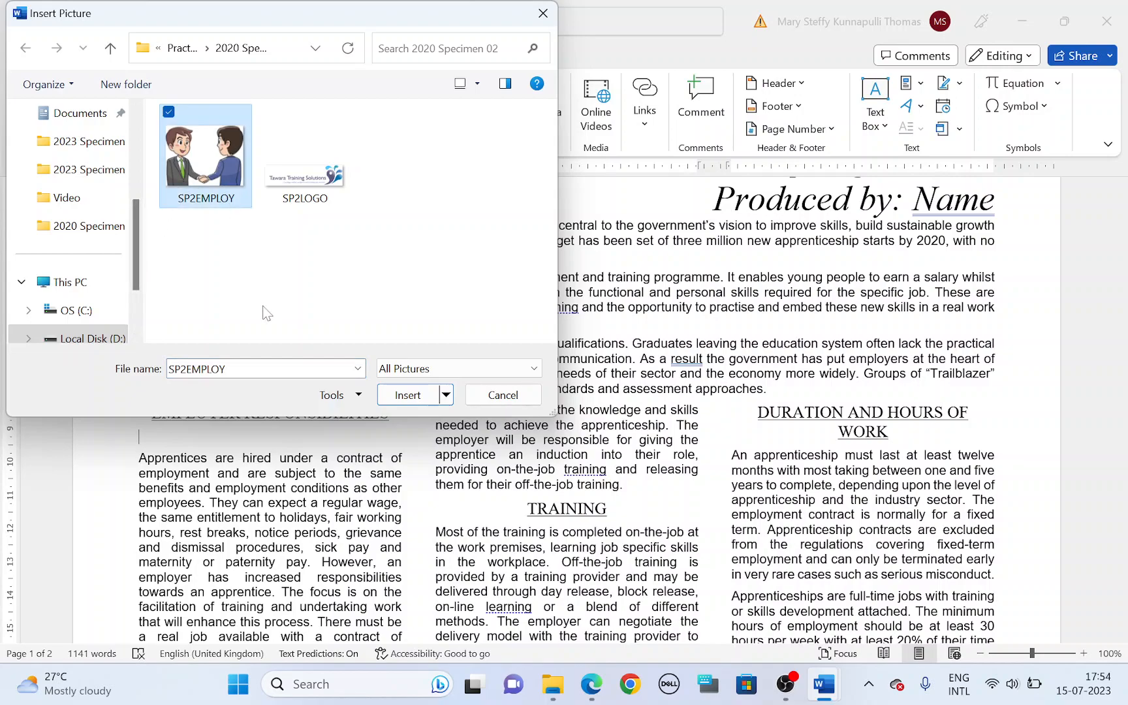
{"action": "left_click", "coordinate": [417, 395]}
Step: In the question paper, highlight task 11's right margin, top of the paragraph and Apprentices are hired alignment requirements
{"action": "key", "text": "alt+Tab"}
{"action": "scroll", "coordinate": [425, 398], "scroll_direction": "down", "scroll_amount": 2}
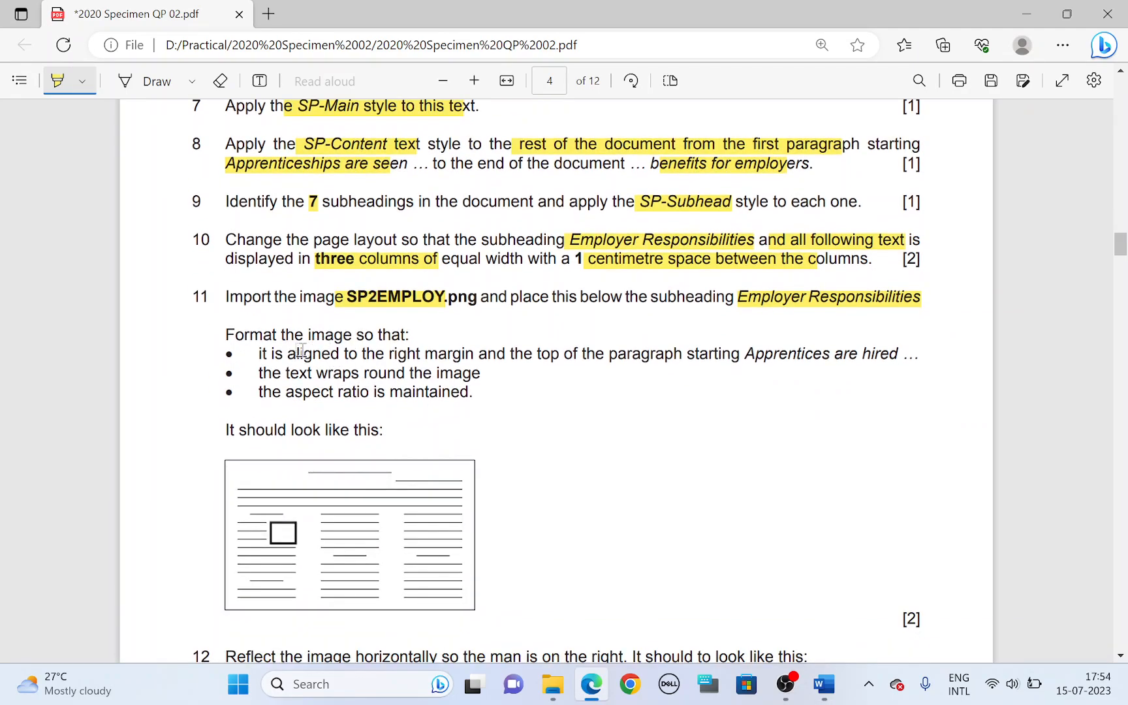
{"action": "left_click_drag", "start_coordinate": [359, 355], "coordinate": [473, 356]}
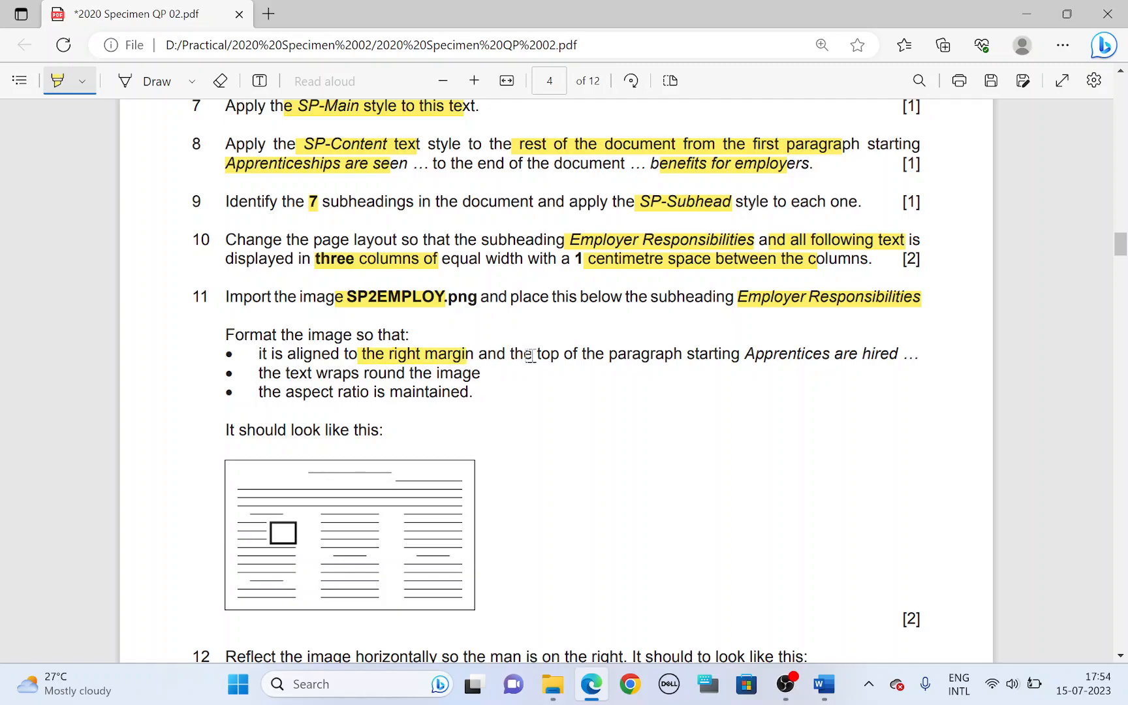
{"action": "left_click_drag", "start_coordinate": [535, 356], "coordinate": [675, 354]}
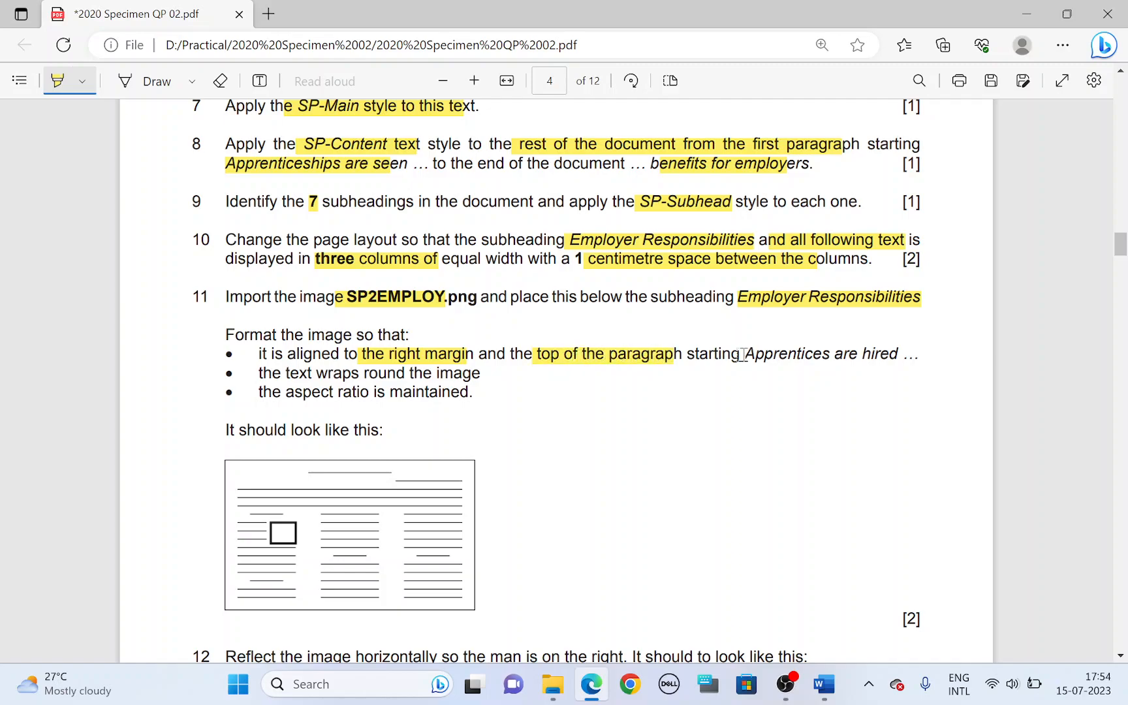
{"action": "left_click_drag", "start_coordinate": [744, 356], "coordinate": [866, 358]}
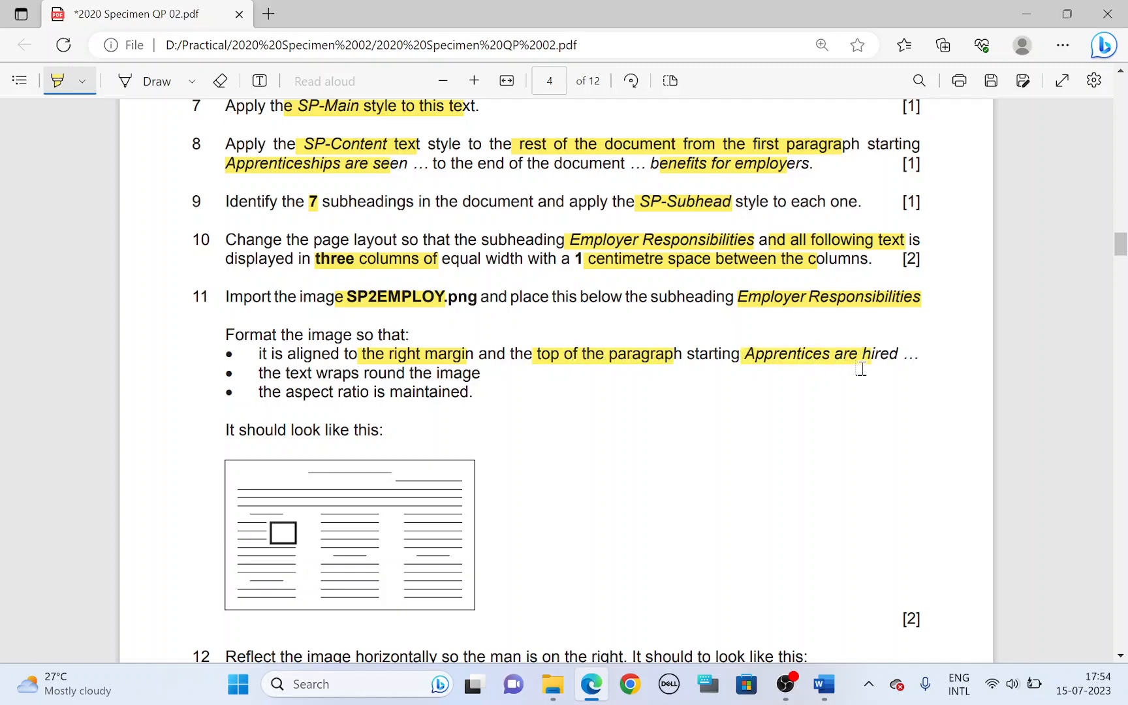
Step: In Word, right-align the SP2EMPLOY image within the first column of EMPGUIDE
{"action": "key", "text": "alt+Tab"}
{"action": "scroll", "coordinate": [196, 431], "scroll_direction": "down", "scroll_amount": 1}
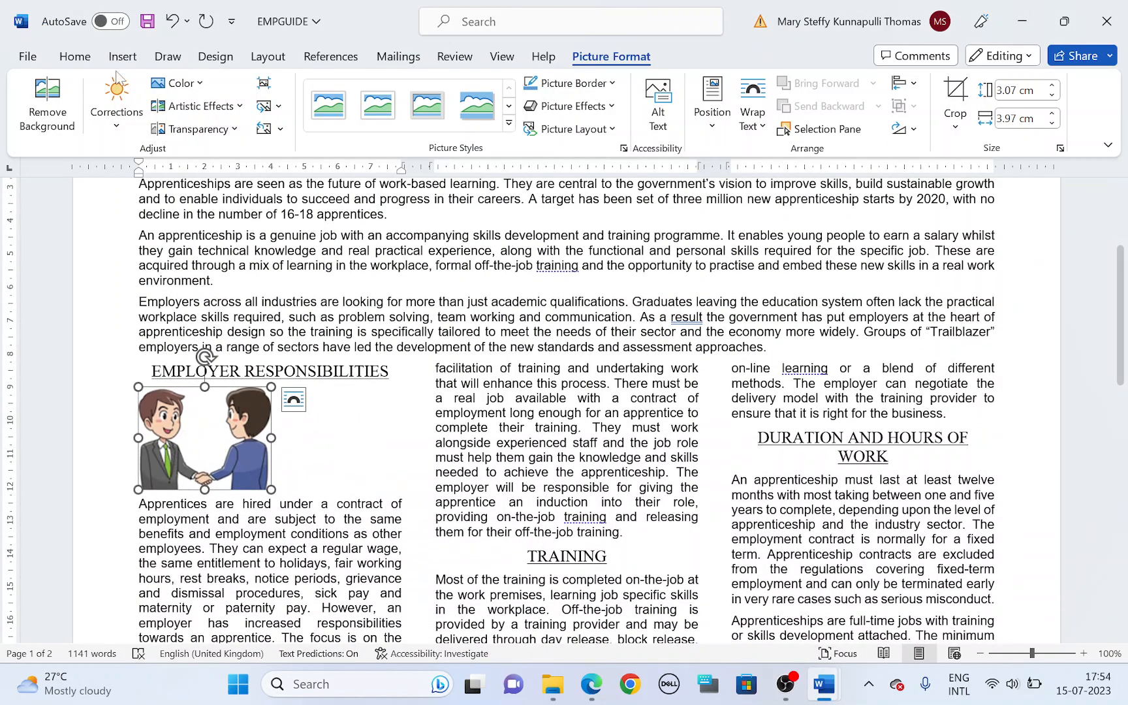
{"action": "left_click", "coordinate": [76, 56]}
{"action": "left_click", "coordinate": [421, 118]}
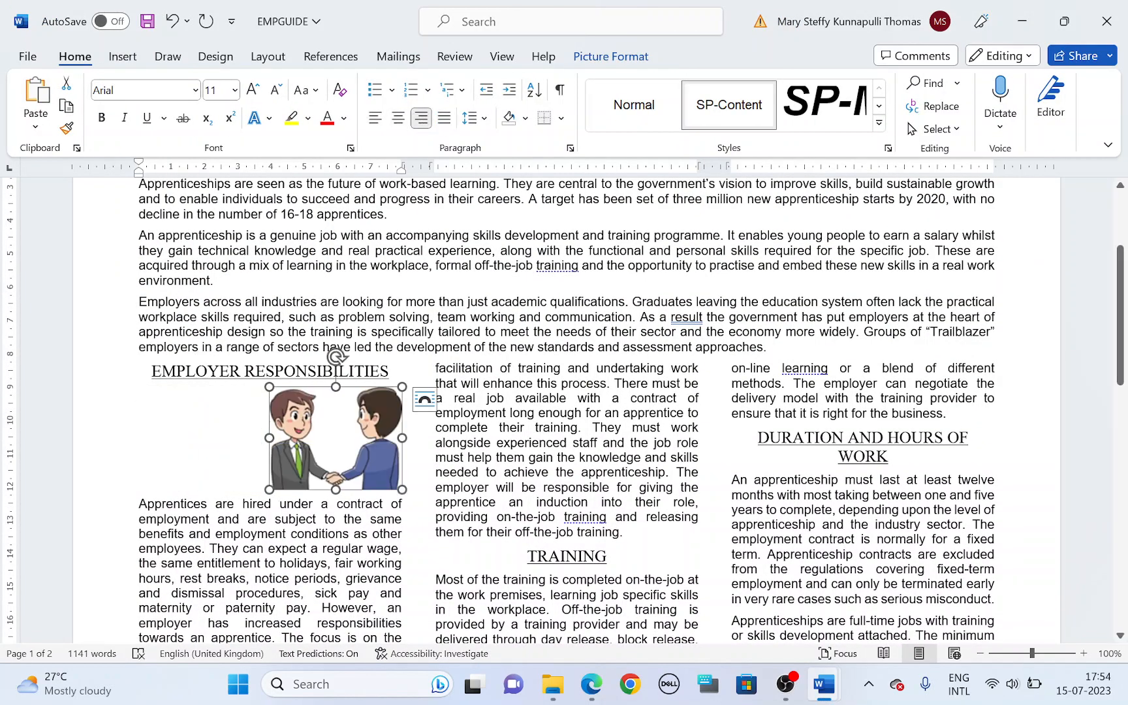
Step: In the question paper, highlight task 11's requirement that the text wraps round the image
{"action": "key", "text": "alt+Tab"}
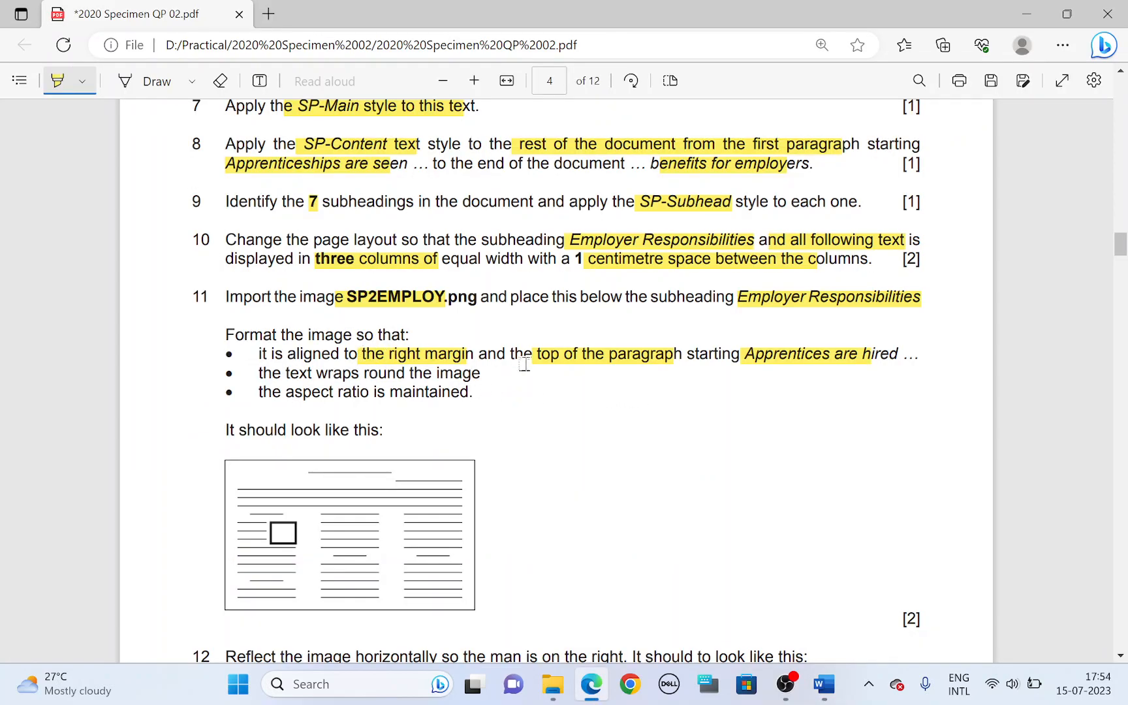
{"action": "key", "text": "alt+Tab"}
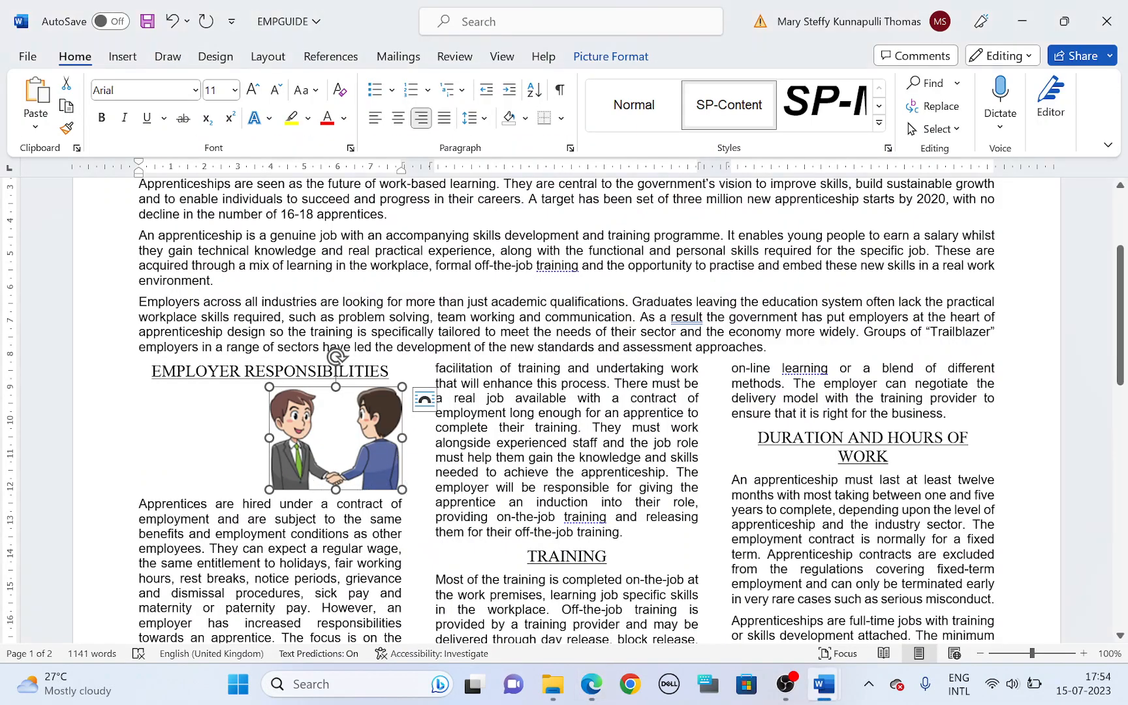
{"action": "scroll", "coordinate": [189, 483], "scroll_direction": "down", "scroll_amount": 1}
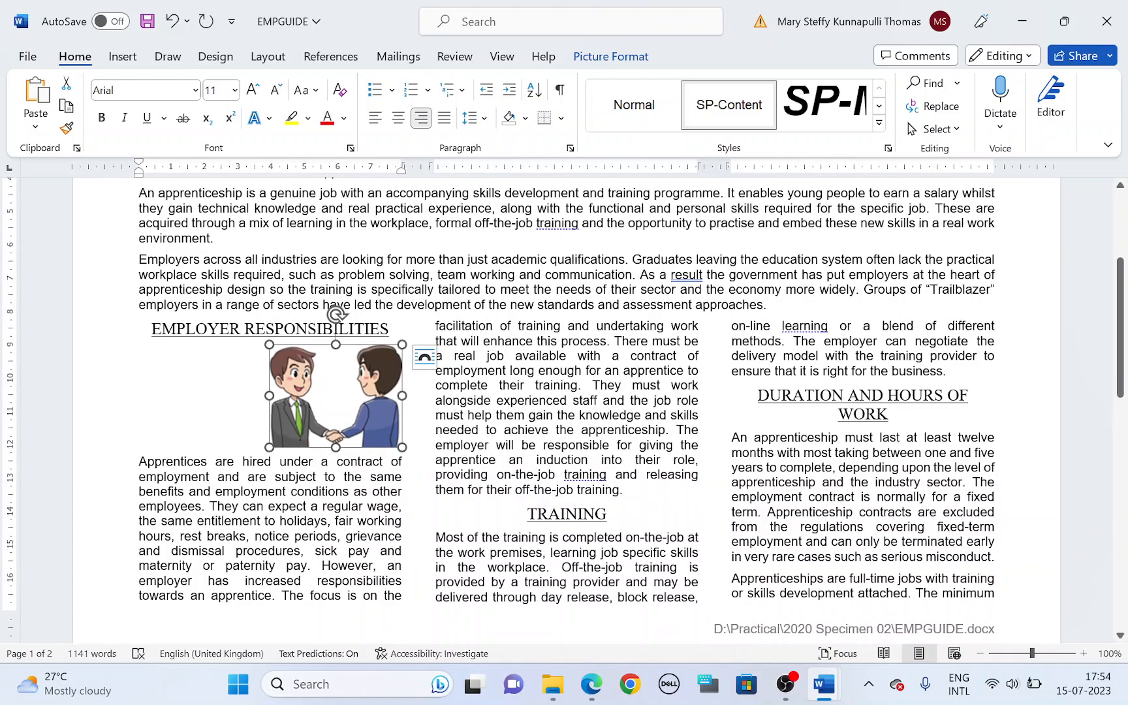
{"action": "key", "text": "alt+Tab"}
{"action": "left_click_drag", "start_coordinate": [286, 373], "coordinate": [488, 374]}
Step: In Word, apply Square text wrapping to the SP2EMPLOY image and deselect it
{"action": "key", "text": "alt+Tab"}
{"action": "left_click", "coordinate": [631, 56]}
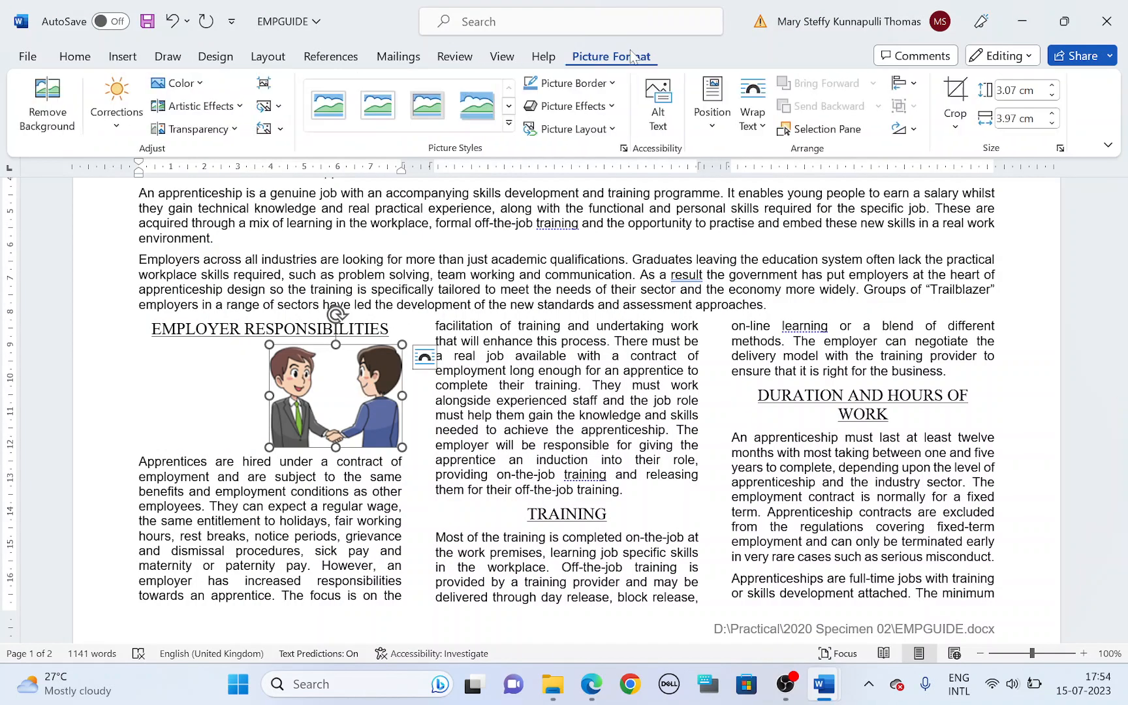
{"action": "left_click", "coordinate": [753, 105]}
{"action": "left_click", "coordinate": [780, 180]}
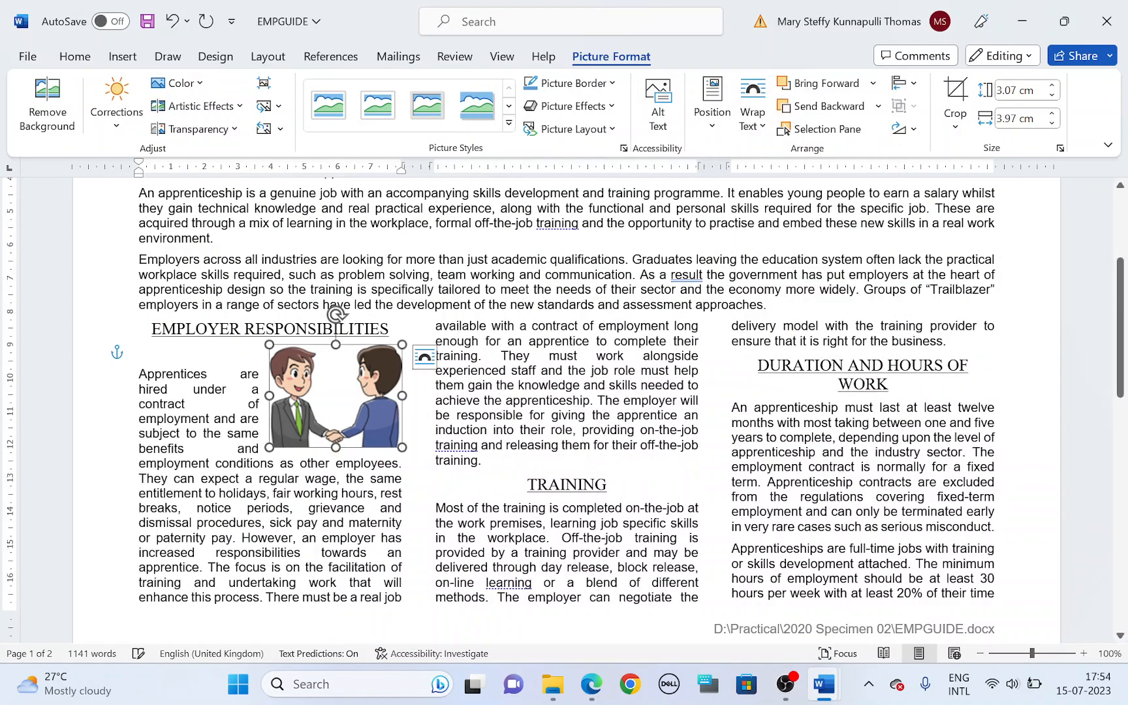
{"action": "key", "text": "Escape"}
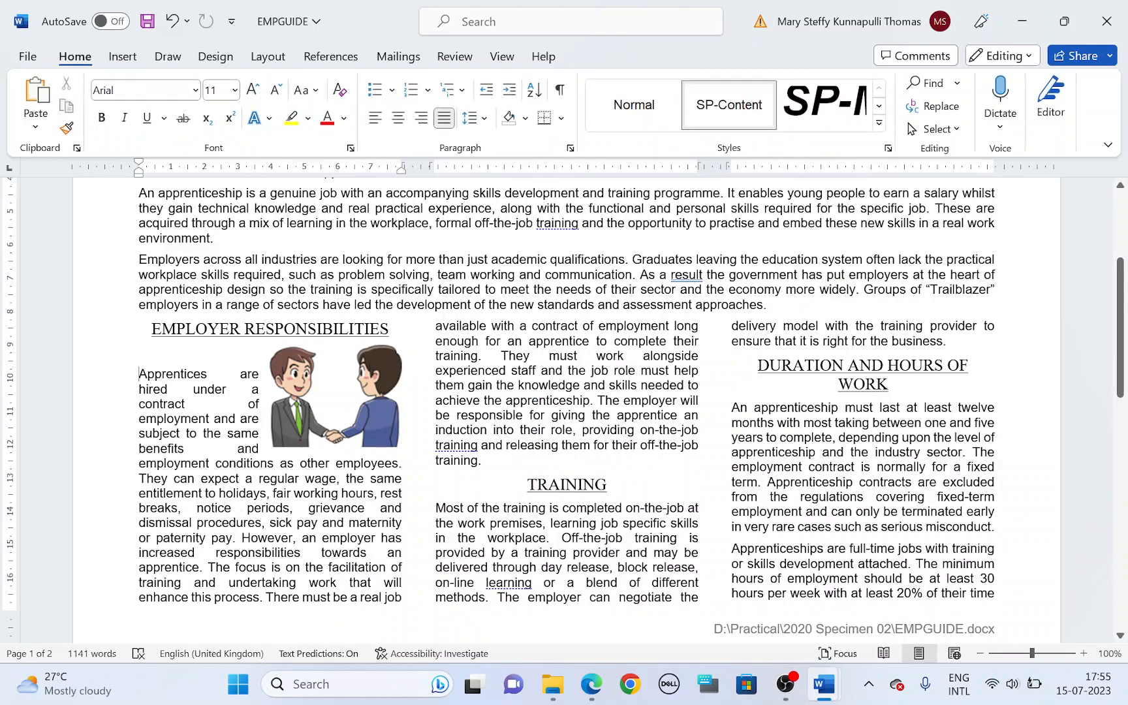
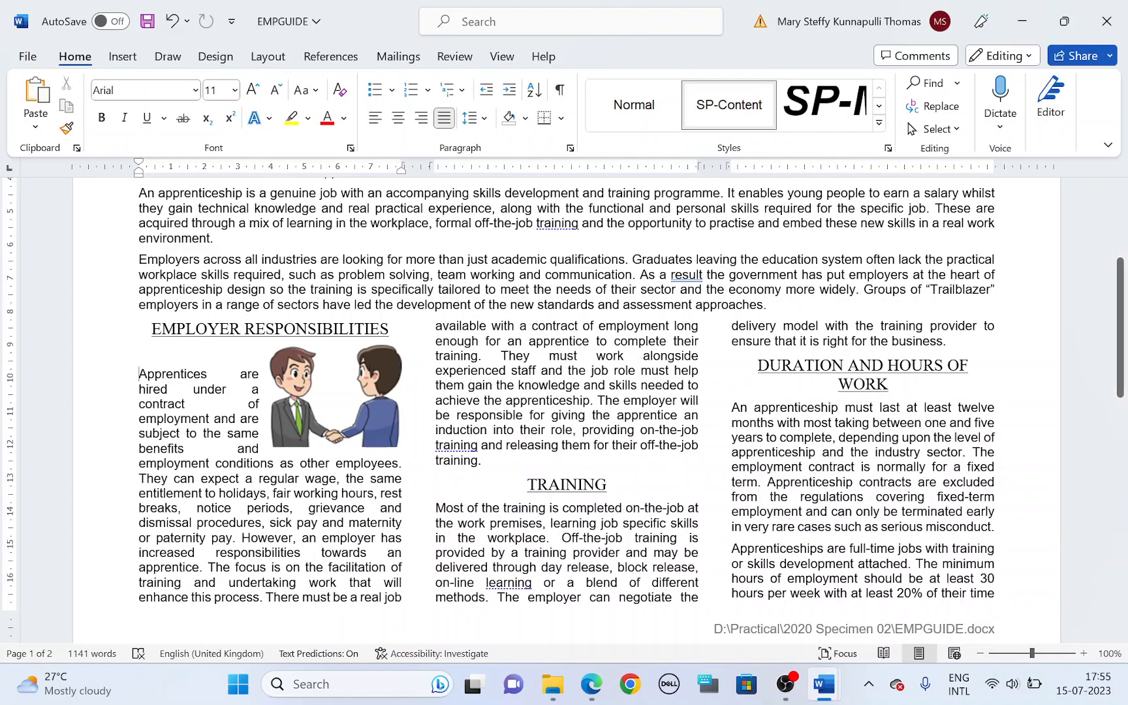
Step: Close the gap above the Apprentices are hired paragraph and justify its text beside the image
{"action": "key", "text": "ctrl+r"}
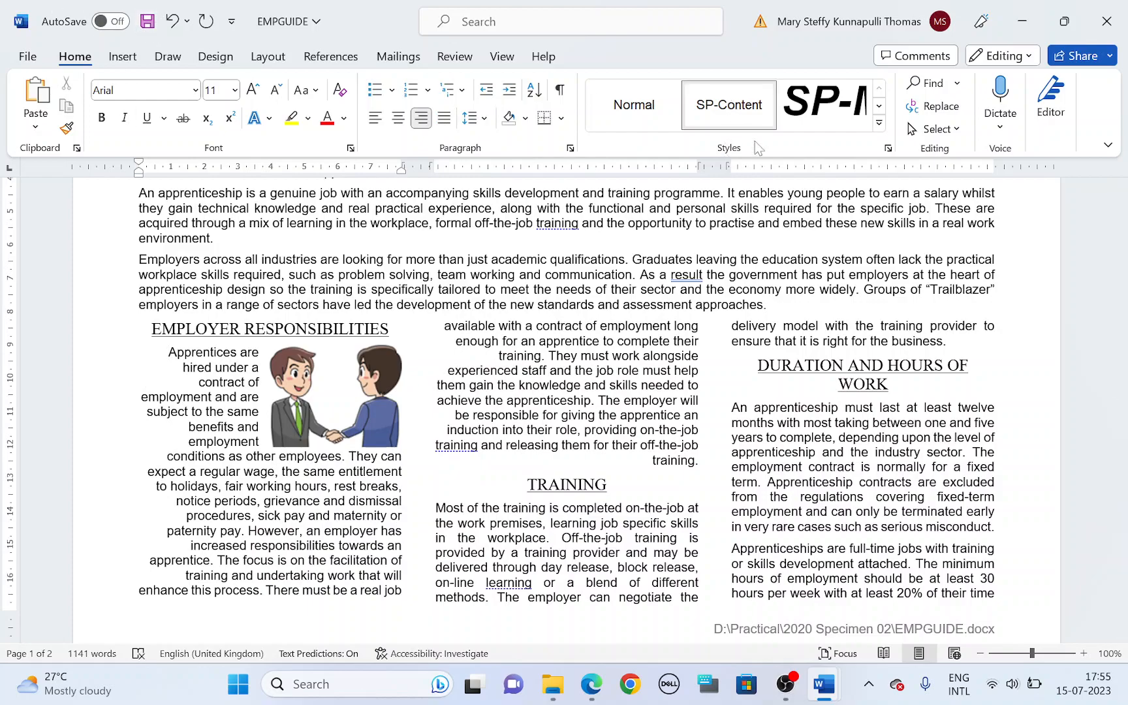
{"action": "key", "text": "ctrl+j"}
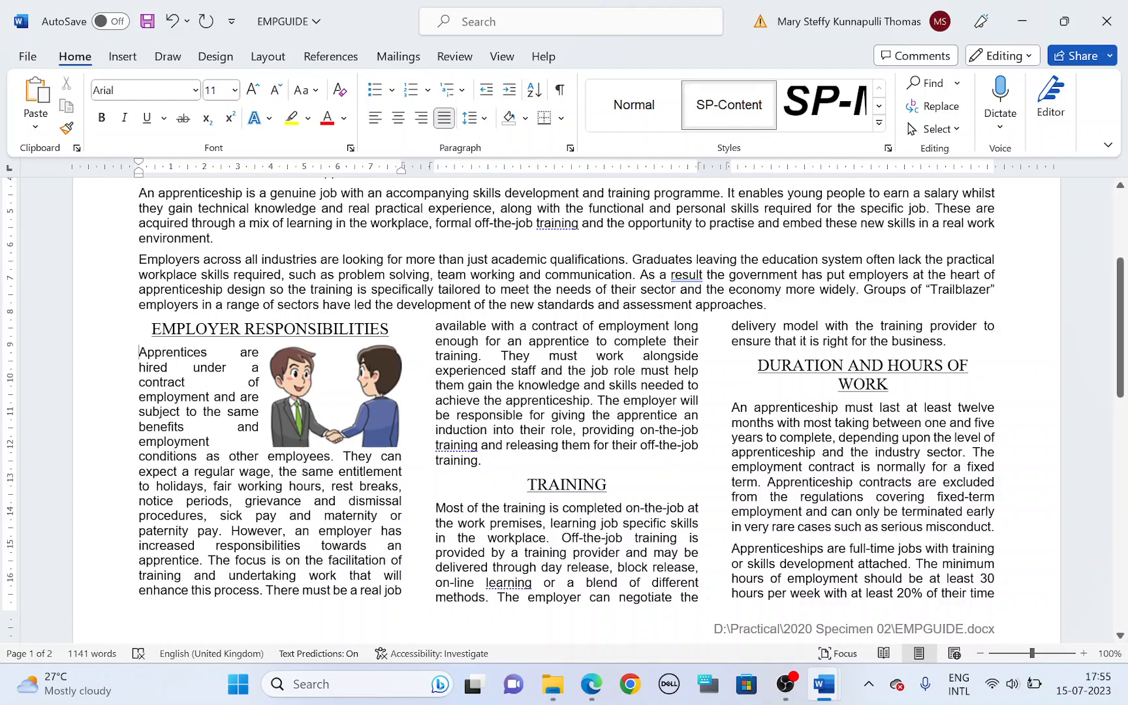
Step: In the question paper, highlight task 11's requirement that the aspect ratio is maintained
{"action": "key", "text": "alt+Tab"}
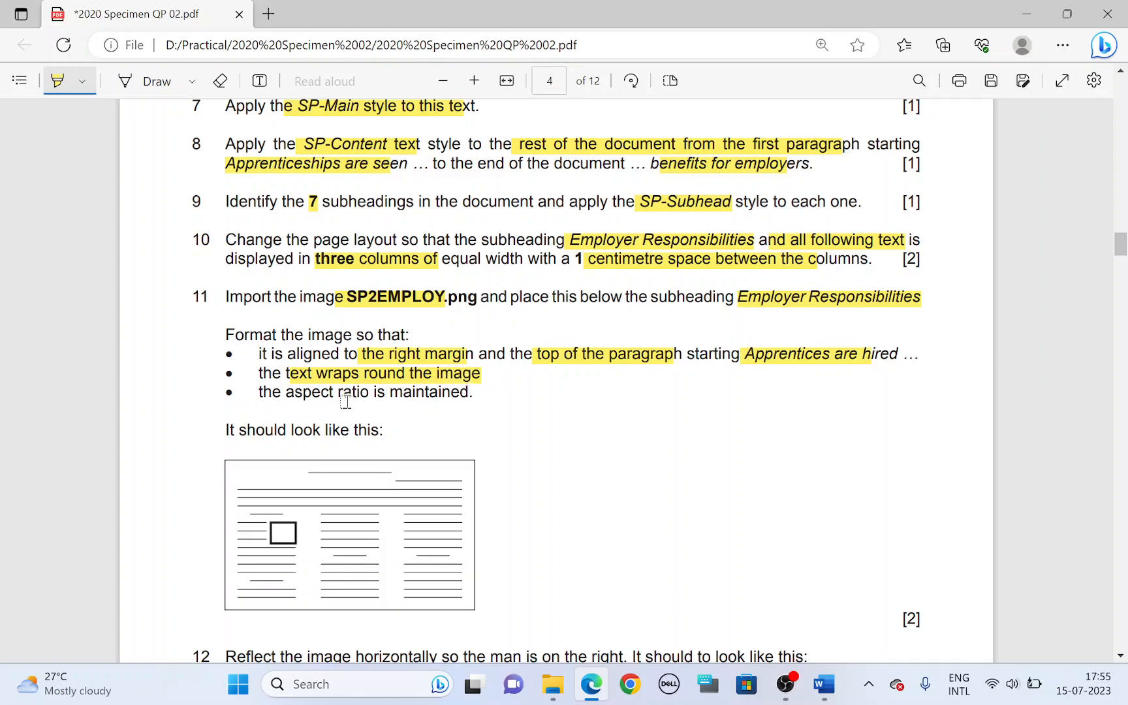
{"action": "left_click_drag", "start_coordinate": [313, 394], "coordinate": [420, 397]}
Step: In Word, check the Lock aspect ratio setting in the SP2EMPLOY image's size options and accept the dialog
{"action": "key", "text": "alt+Tab"}
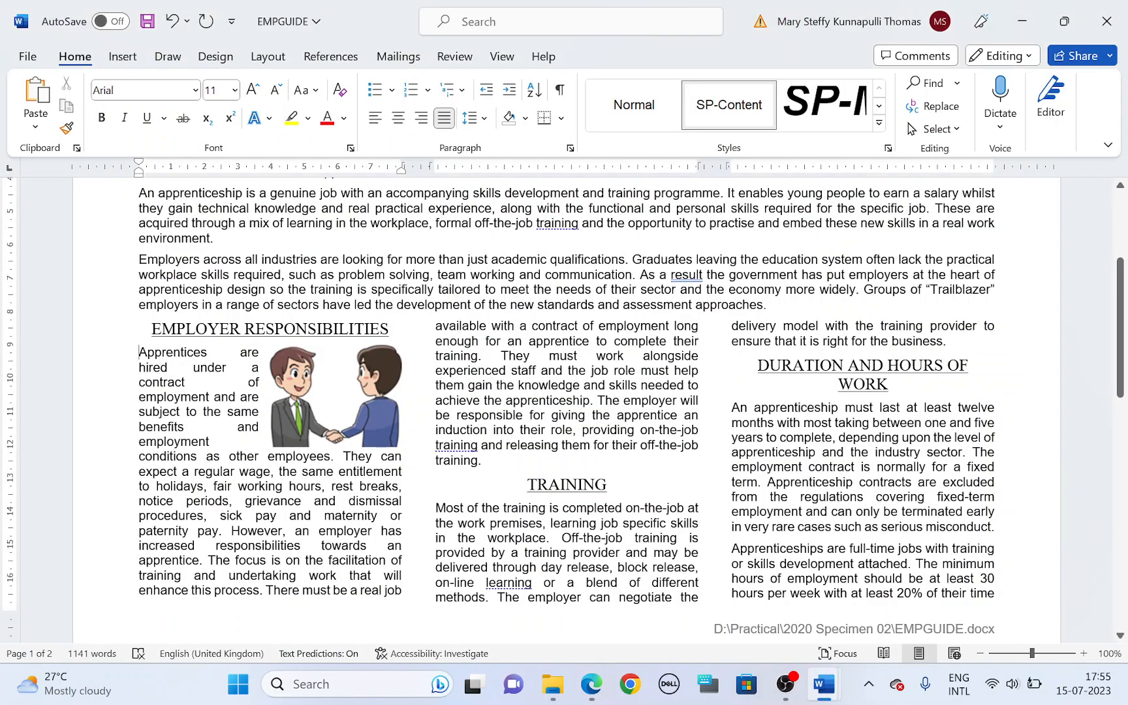
{"action": "left_click", "coordinate": [318, 399]}
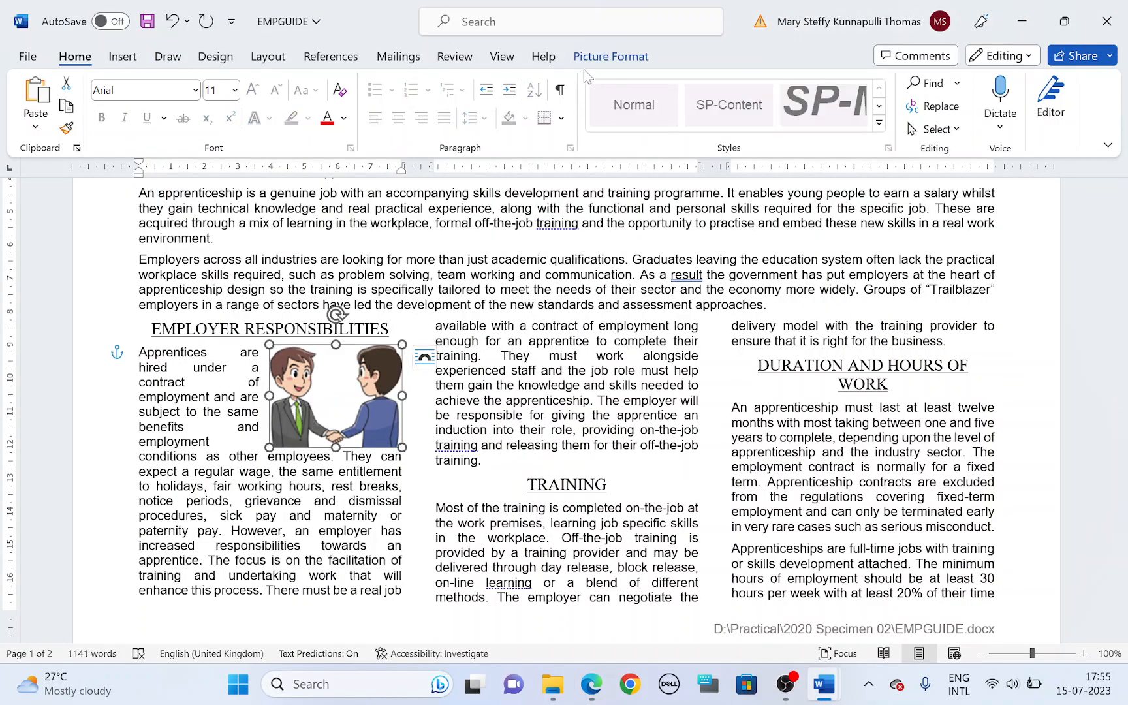
{"action": "left_click", "coordinate": [1060, 148]}
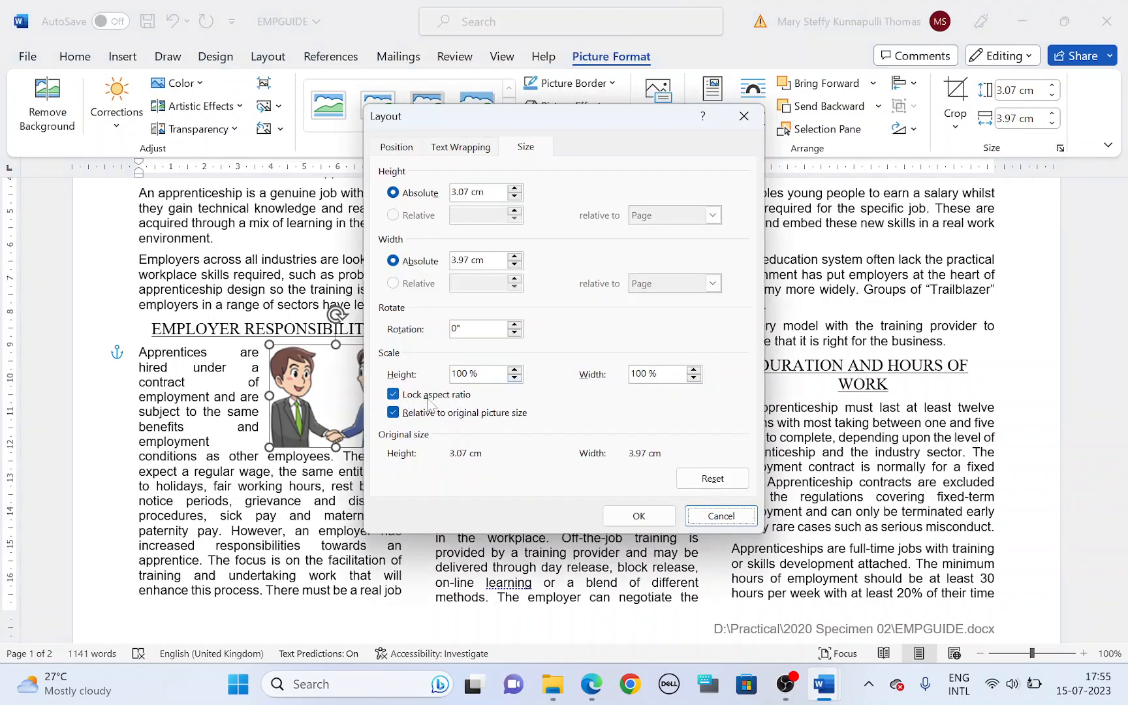
{"action": "left_click", "coordinate": [638, 515]}
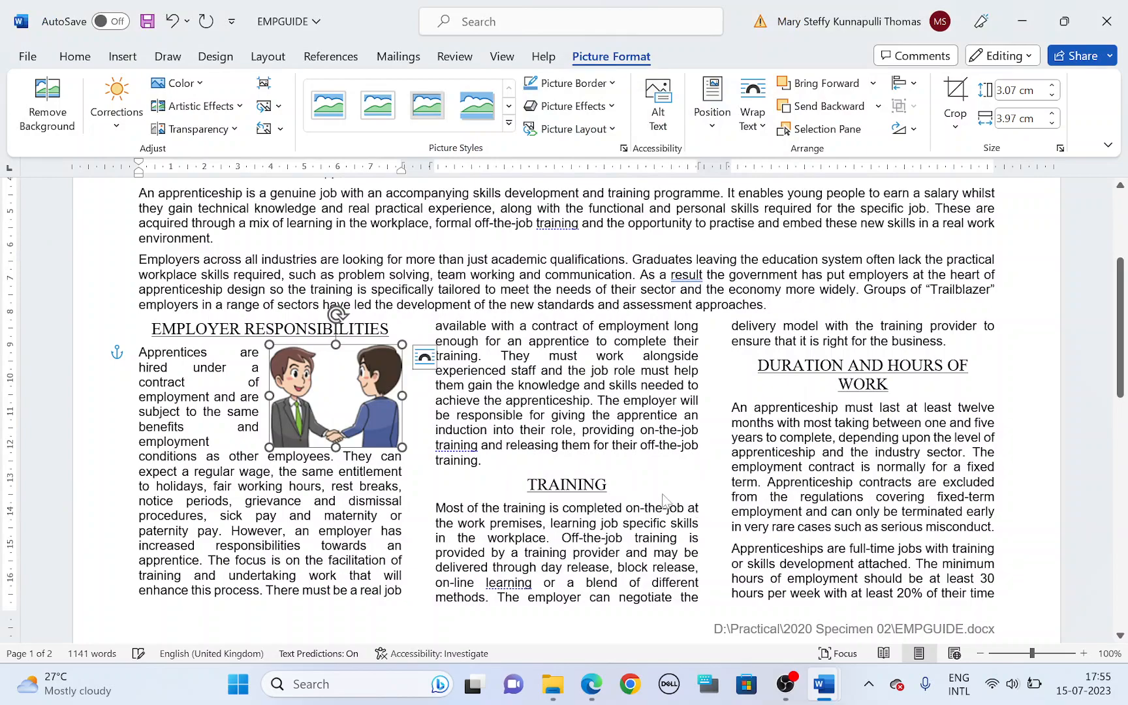
Step: In the question paper, highlight task 12's requirements to reflect the image horizontally with the man on the right
{"action": "key", "text": "alt+Tab"}
{"action": "scroll", "coordinate": [496, 430], "scroll_direction": "down", "scroll_amount": 3}
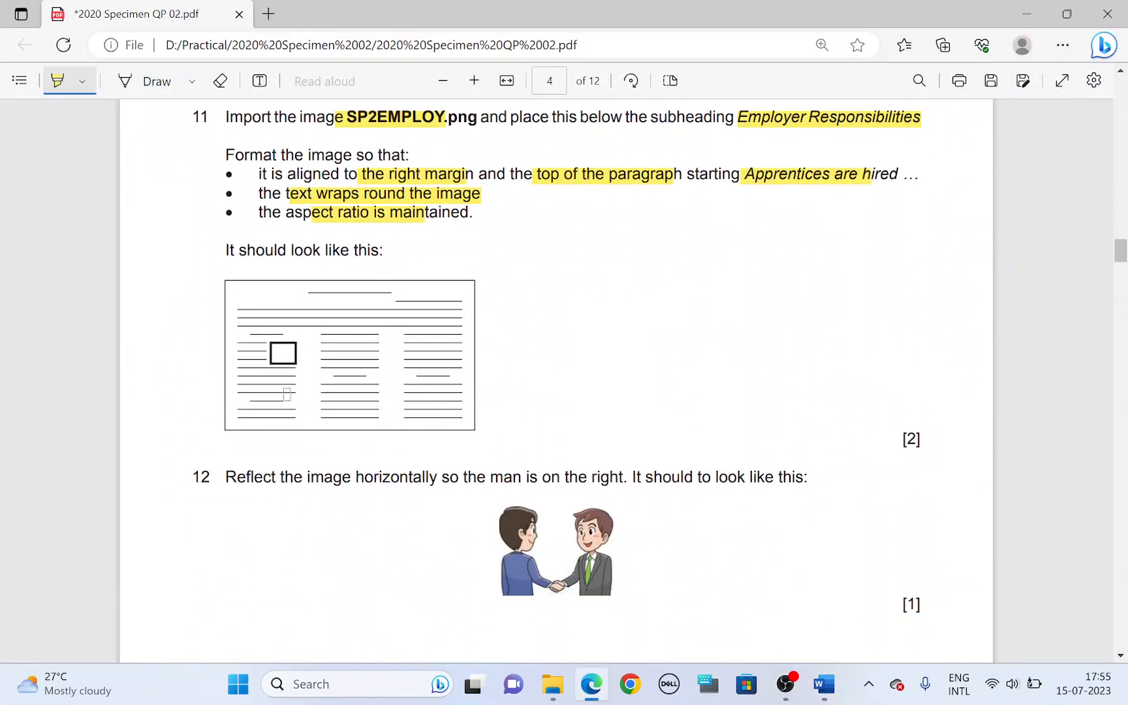
{"action": "scroll", "coordinate": [277, 373], "scroll_direction": "down", "scroll_amount": 3}
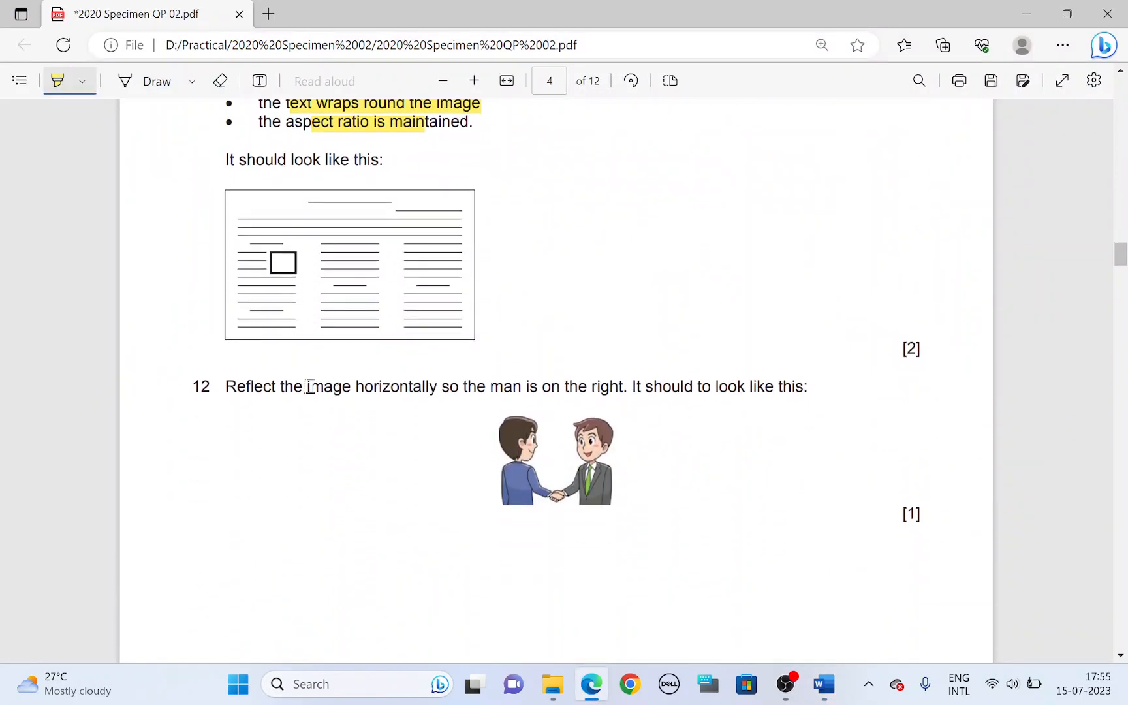
{"action": "left_click_drag", "start_coordinate": [355, 387], "coordinate": [436, 387]}
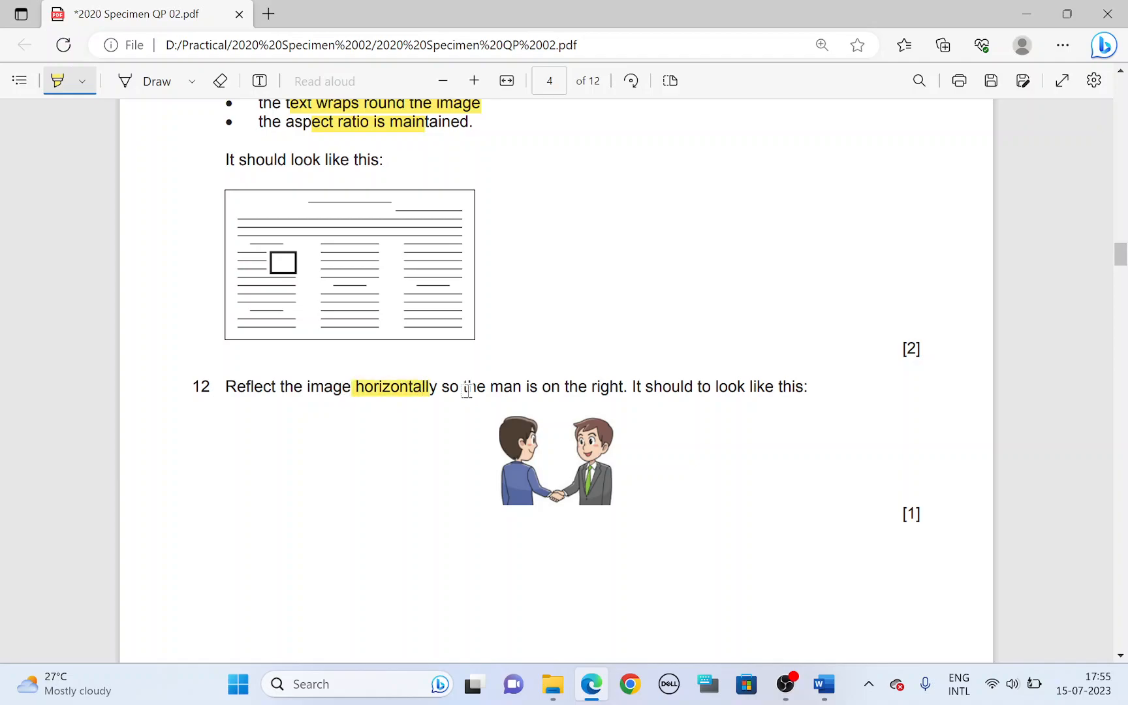
{"action": "left_click_drag", "start_coordinate": [552, 387], "coordinate": [622, 388]}
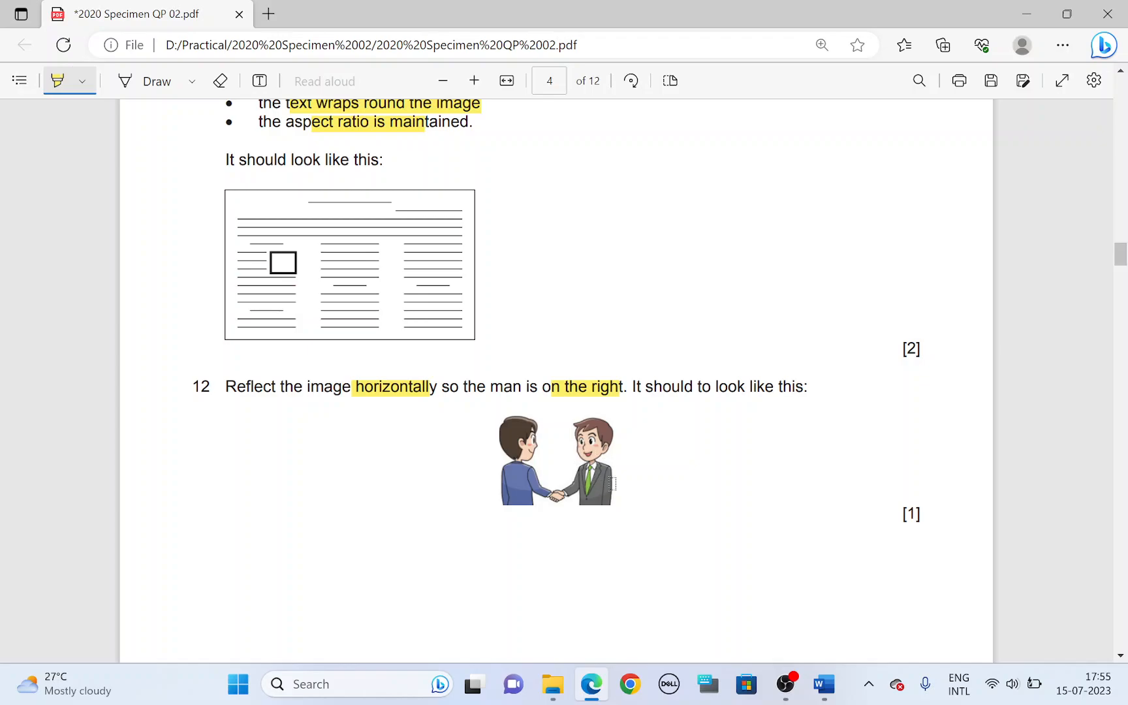
Step: In Word, flip the SP2EMPLOY image horizontally
{"action": "key", "text": "alt+Tab"}
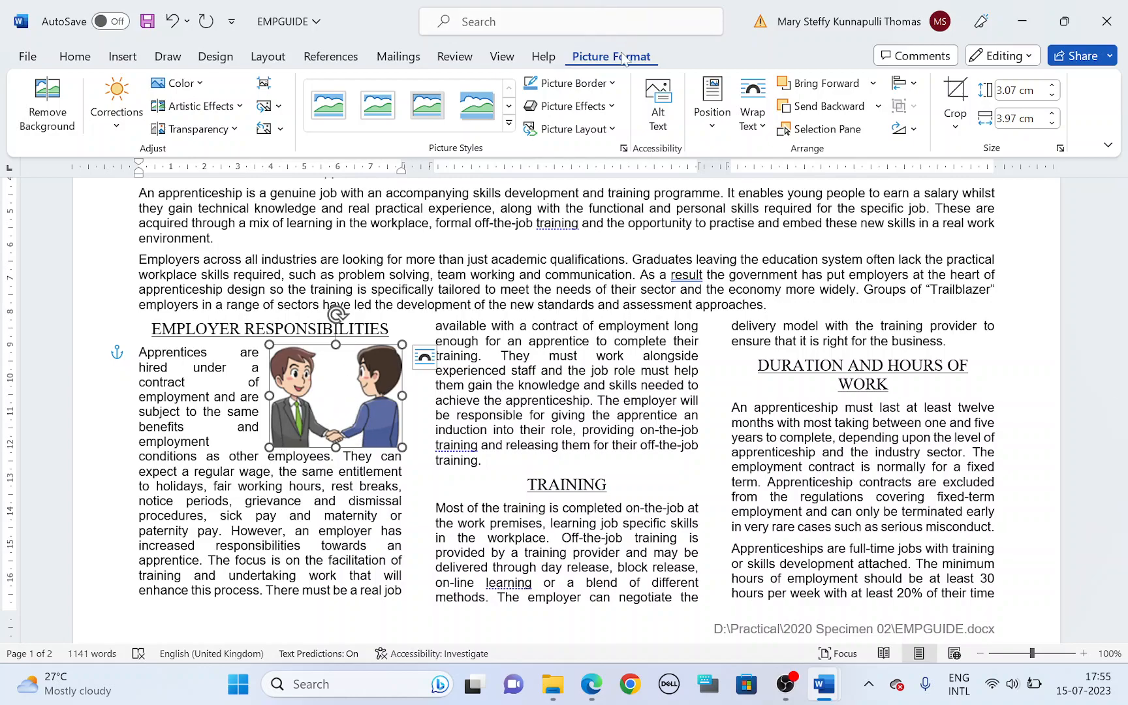
{"action": "left_click", "coordinate": [904, 128]}
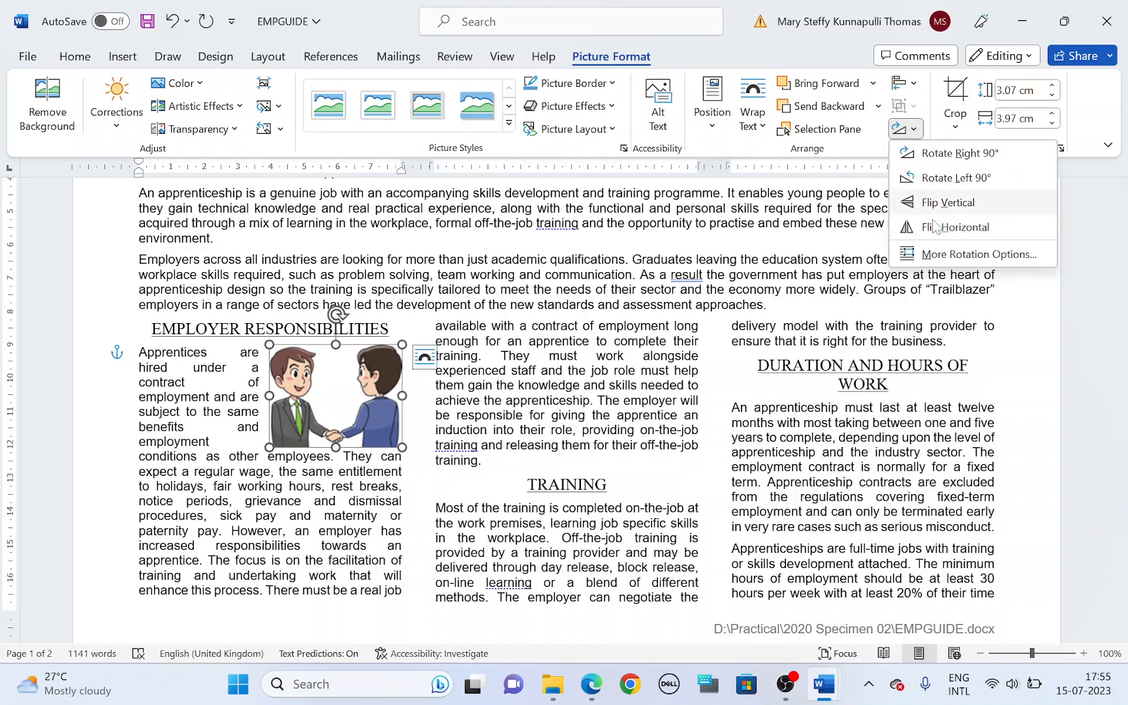
{"action": "left_click", "coordinate": [937, 232]}
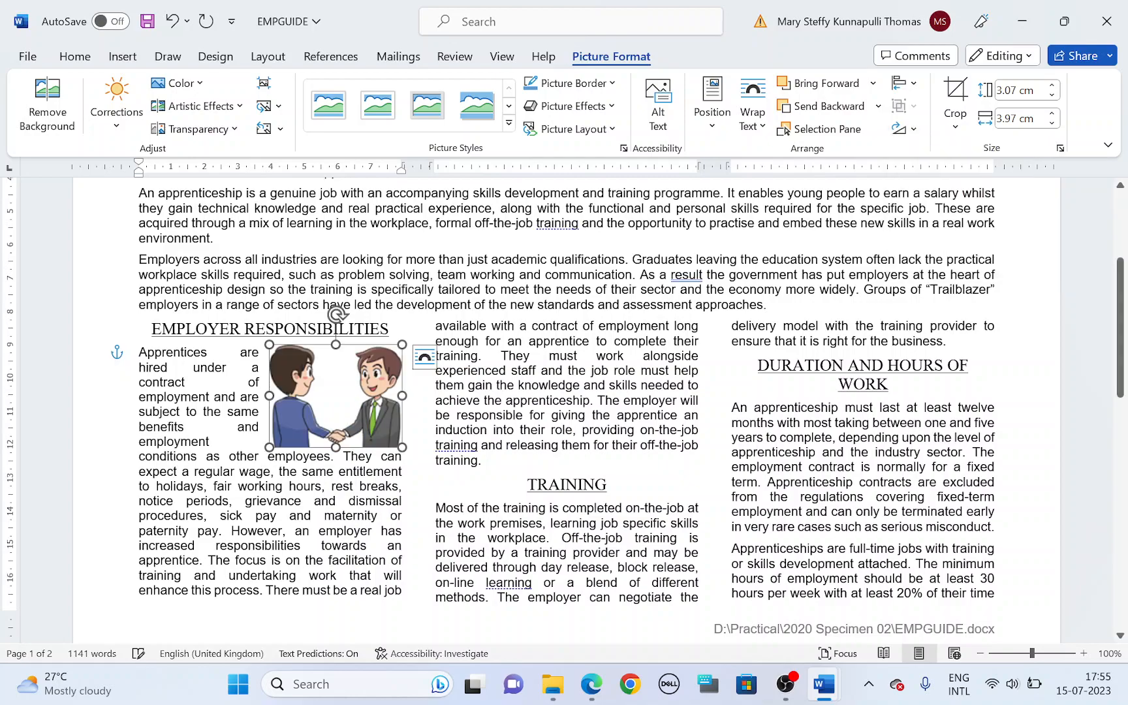
Step: In the question paper, highlight task 13's star shaped bullets and its list range from length of employment to are working towards
{"action": "key", "text": "alt+Tab"}
{"action": "scroll", "coordinate": [623, 349], "scroll_direction": "down", "scroll_amount": 10}
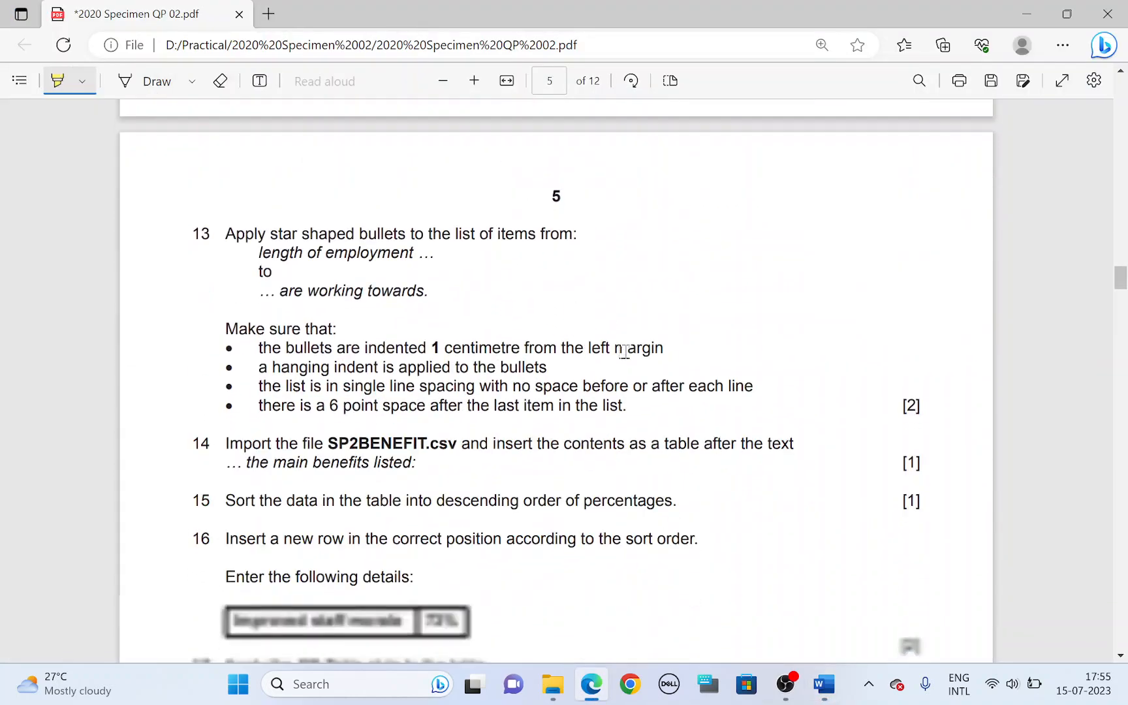
{"action": "left_click_drag", "start_coordinate": [264, 218], "coordinate": [406, 220]}
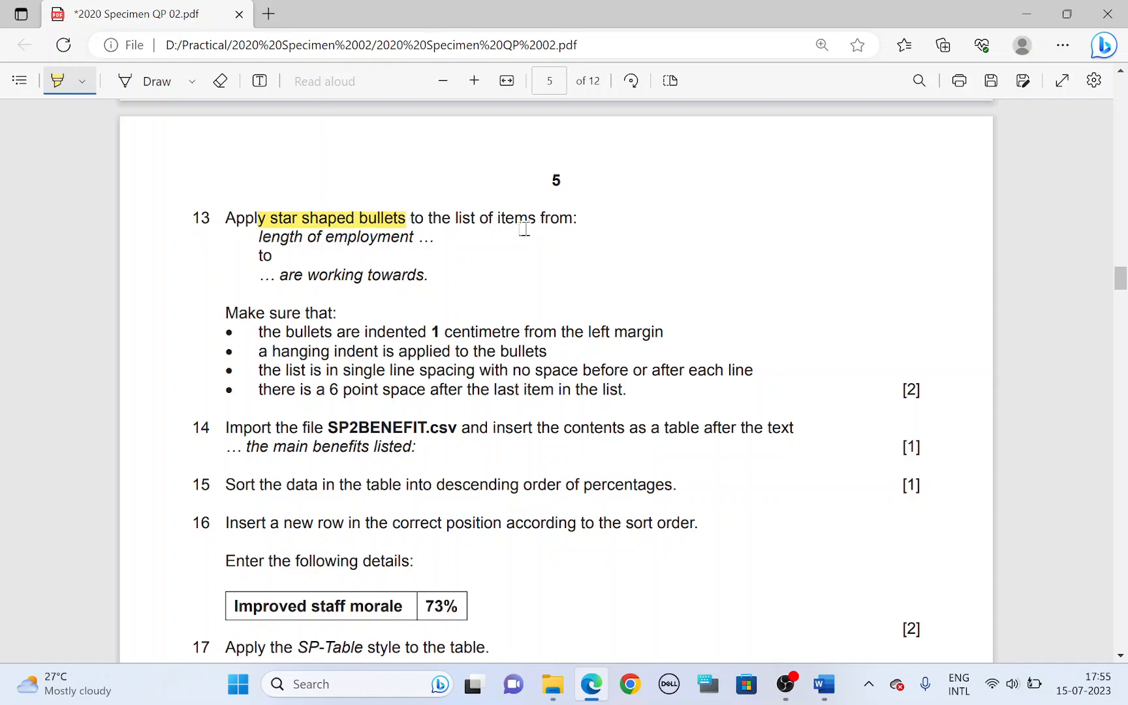
{"action": "mouse_move", "coordinate": [256, 237]}
{"action": "left_mouse_down"}
{"action": "mouse_move", "coordinate": [267, 265]}
{"action": "mouse_move", "coordinate": [423, 281]}
{"action": "left_mouse_up"}
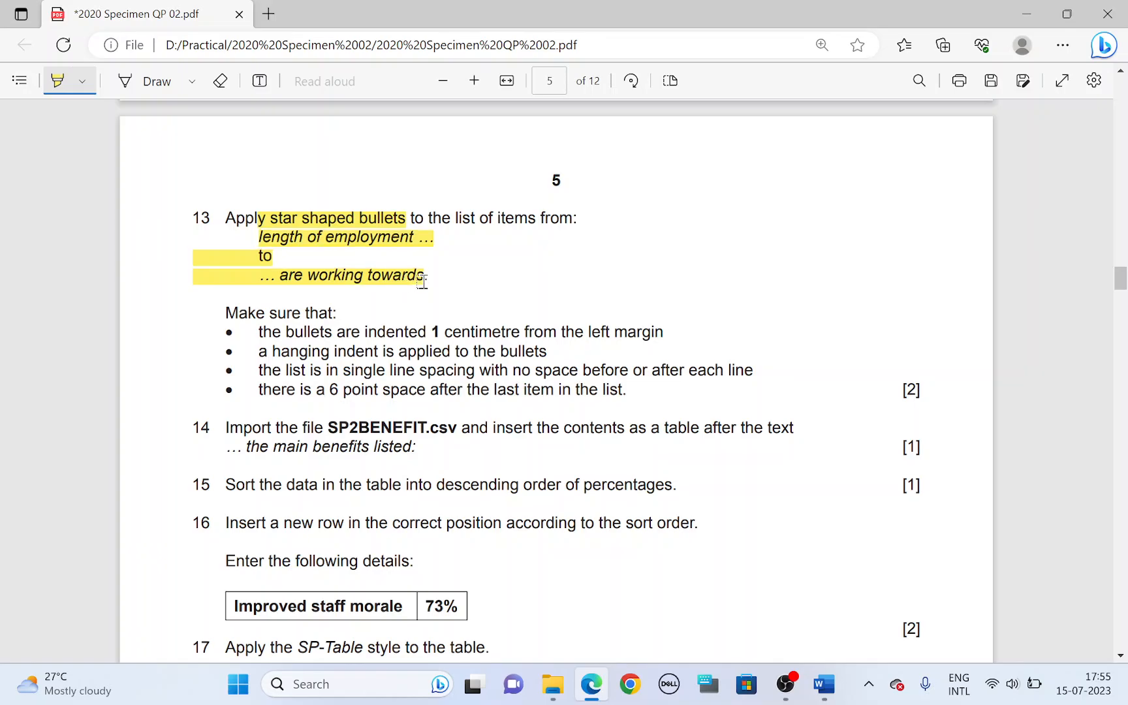
Step: In Word, select the list from length of employment to qualifications they are working towards and open the new bullet definition
{"action": "key", "text": "alt+Tab"}
{"action": "scroll", "coordinate": [424, 280], "scroll_direction": "up", "scroll_amount": 3}
{"action": "scroll", "coordinate": [385, 345], "scroll_direction": "down", "scroll_amount": 15}
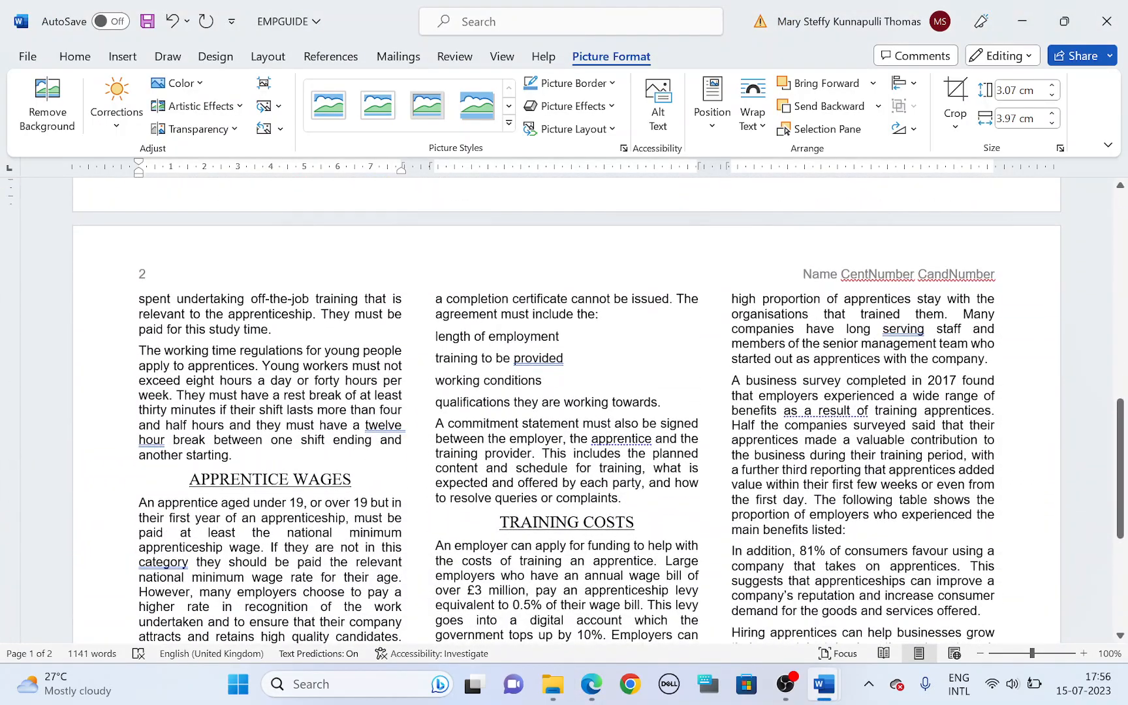
{"action": "left_click_drag", "start_coordinate": [435, 336], "coordinate": [660, 402]}
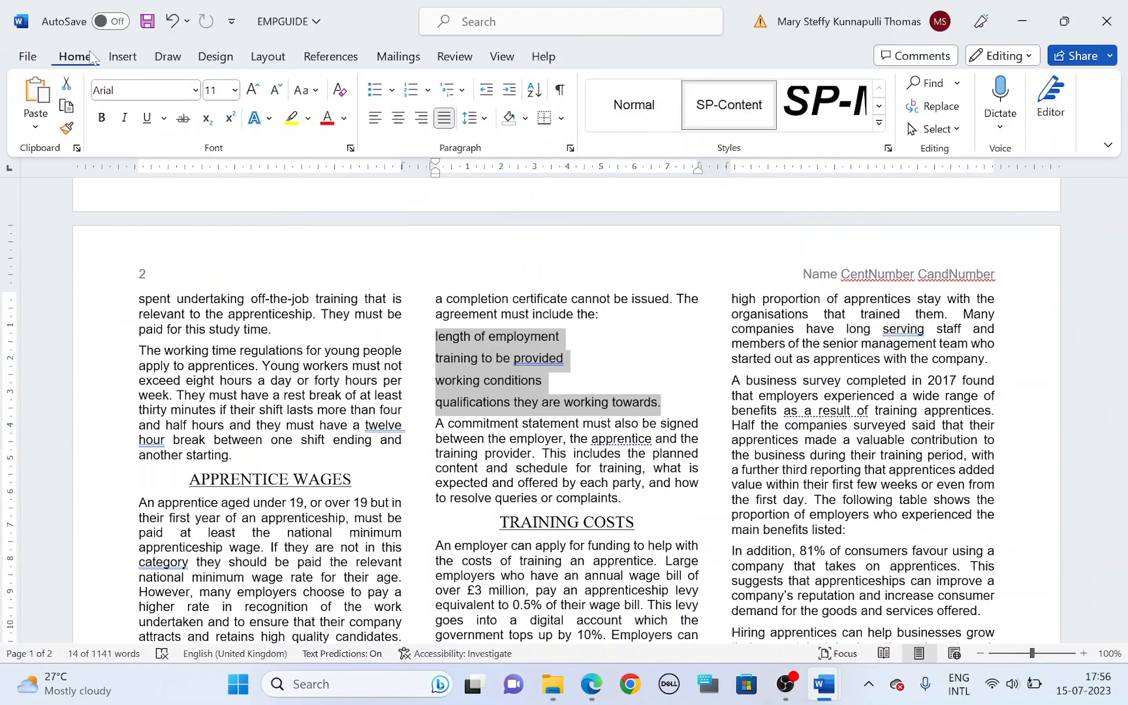
{"action": "left_click", "coordinate": [392, 90]}
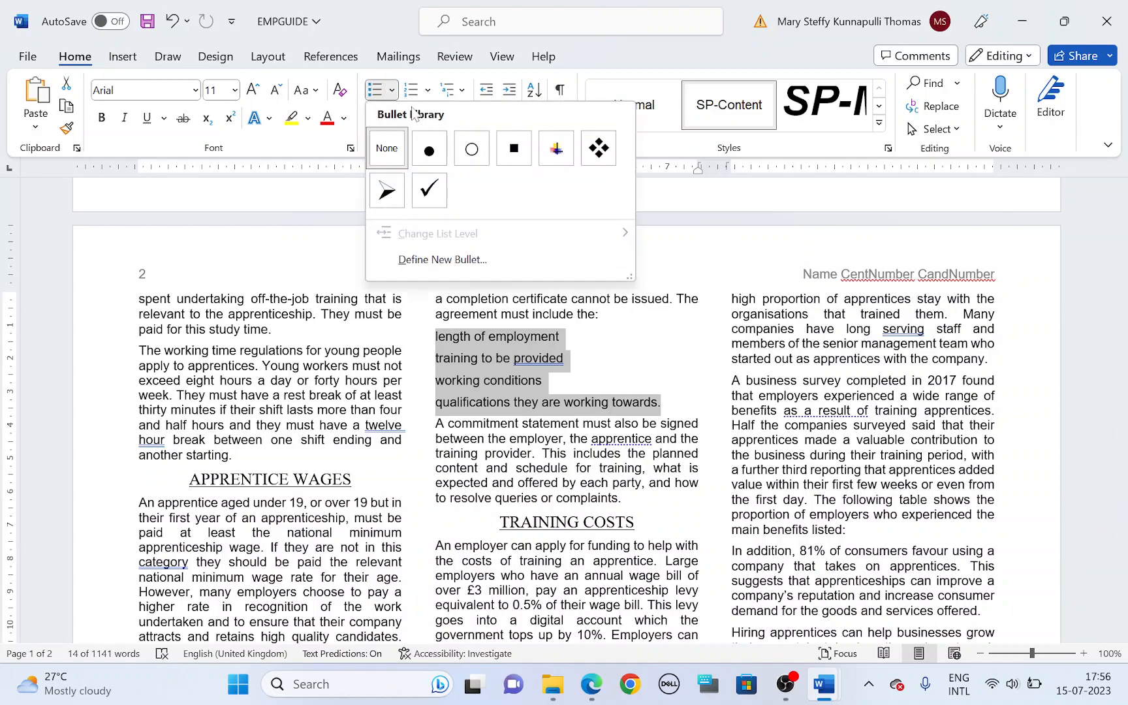
{"action": "left_click", "coordinate": [456, 261]}
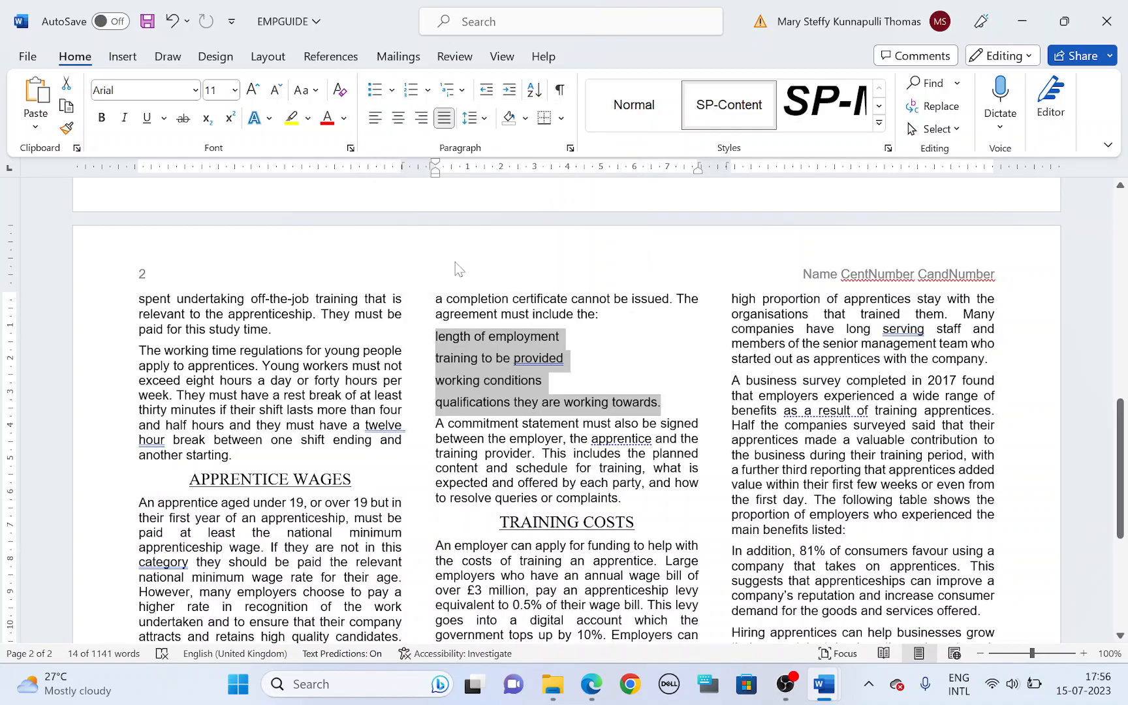
{"action": "left_click", "coordinate": [487, 212]}
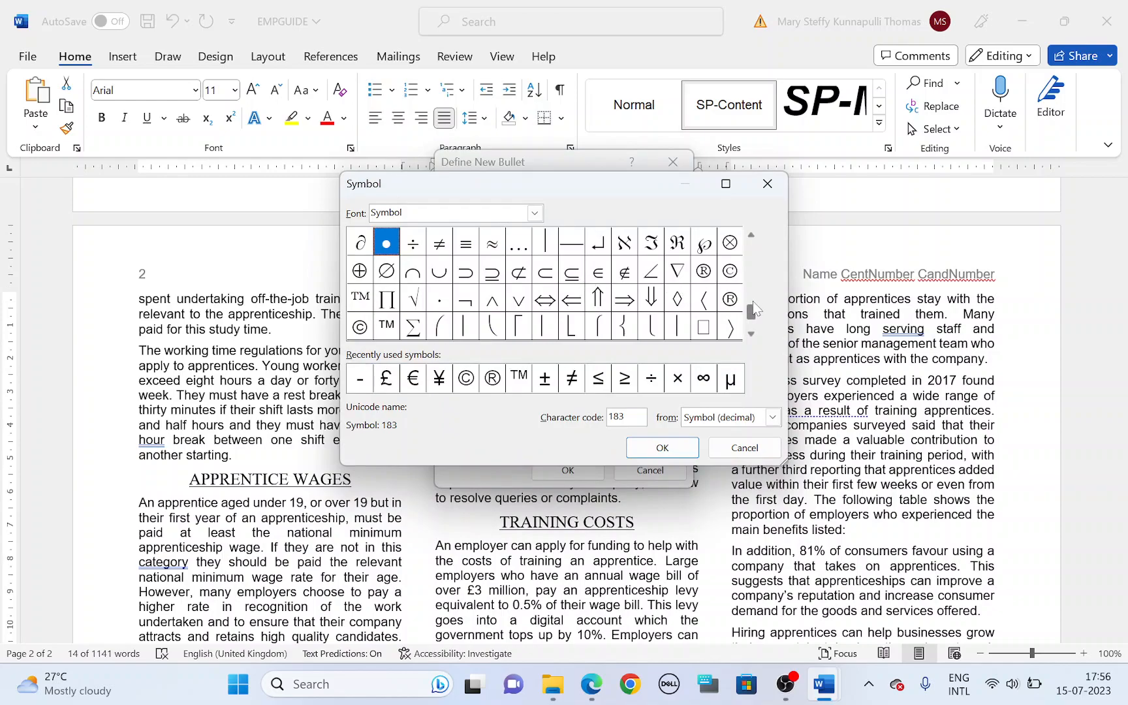
{"action": "left_click_drag", "start_coordinate": [753, 315], "coordinate": [756, 269]}
{"action": "left_click", "coordinate": [753, 337]}
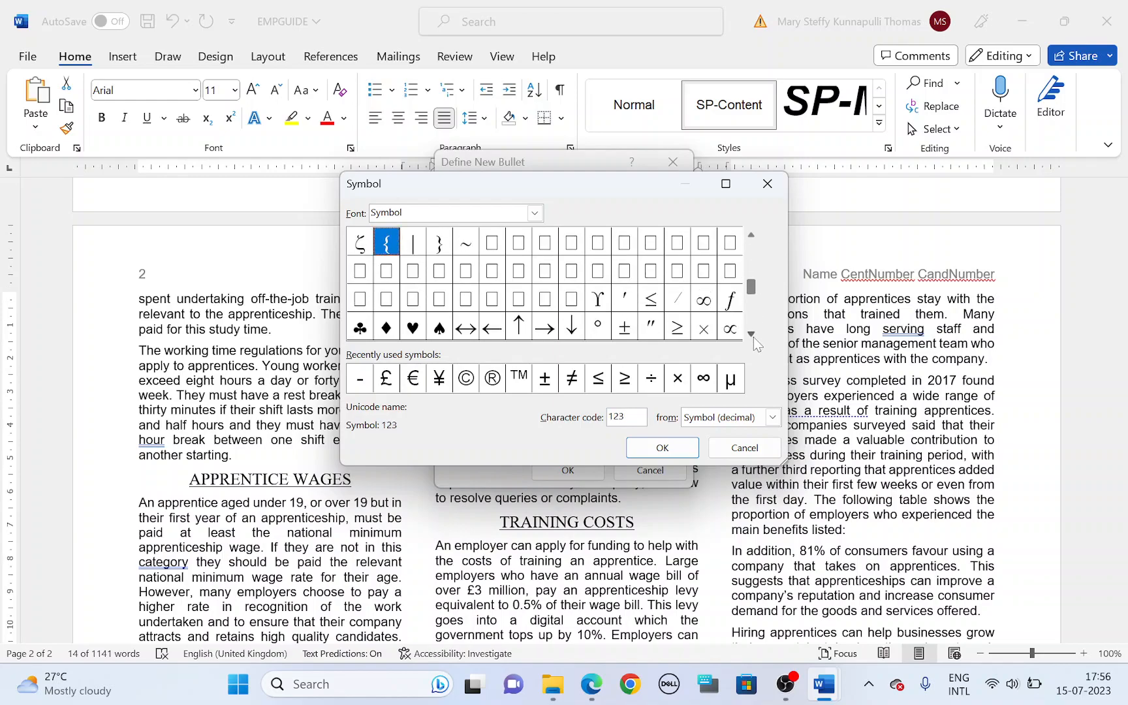
{"action": "left_click", "coordinate": [754, 337]}
{"action": "left_click", "coordinate": [754, 337]}
{"action": "left_click", "coordinate": [753, 337]}
{"action": "left_click", "coordinate": [753, 337]}
{"action": "left_click", "coordinate": [754, 337]}
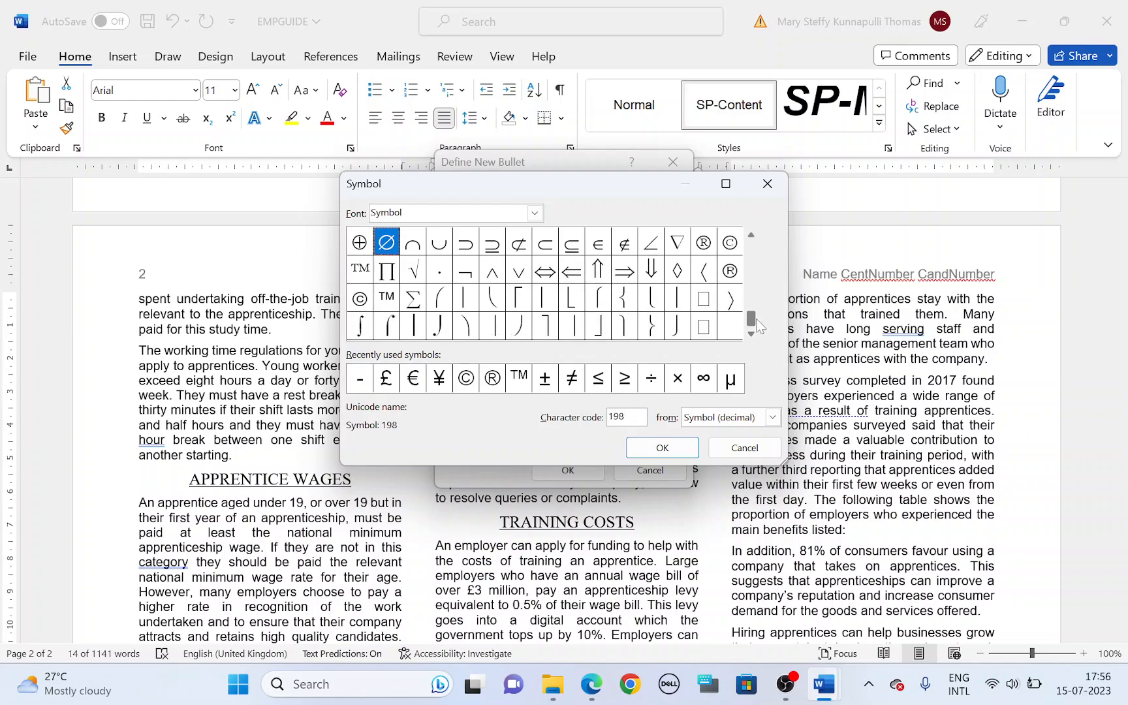
{"action": "left_click_drag", "start_coordinate": [749, 325], "coordinate": [747, 256]}
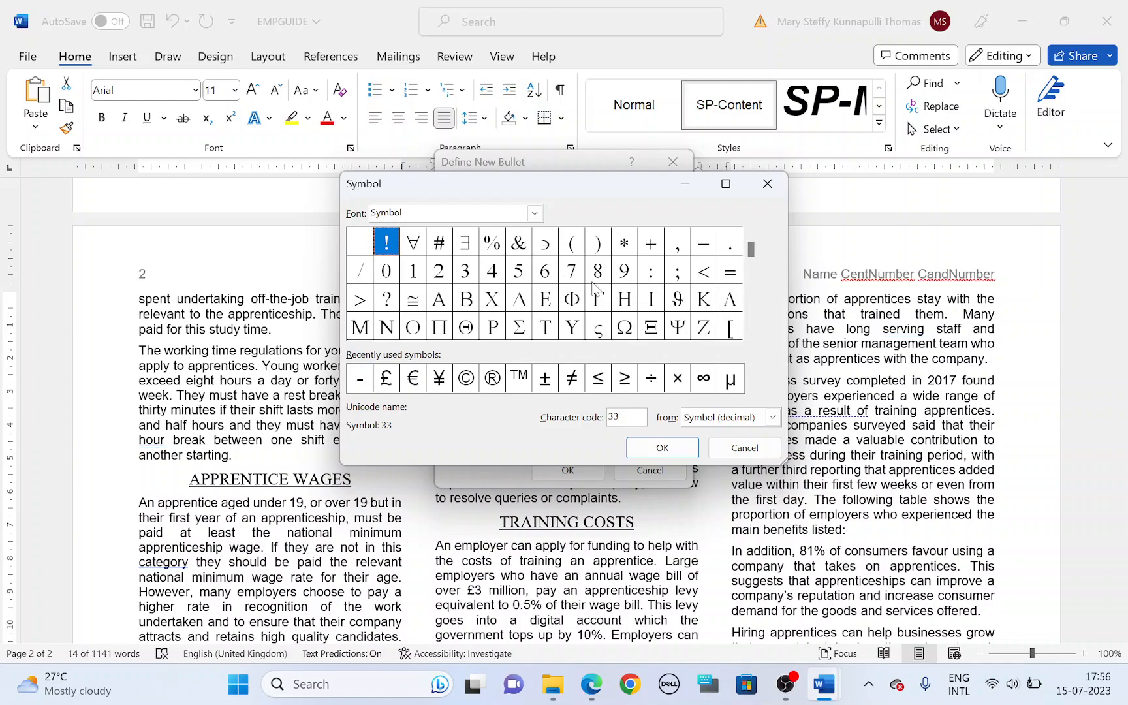
{"action": "left_click", "coordinate": [751, 334]}
{"action": "left_click", "coordinate": [751, 335]}
{"action": "left_click", "coordinate": [751, 335]}
{"action": "left_click", "coordinate": [751, 335]}
{"action": "left_click_drag", "start_coordinate": [751, 335], "coordinate": [750, 335]}
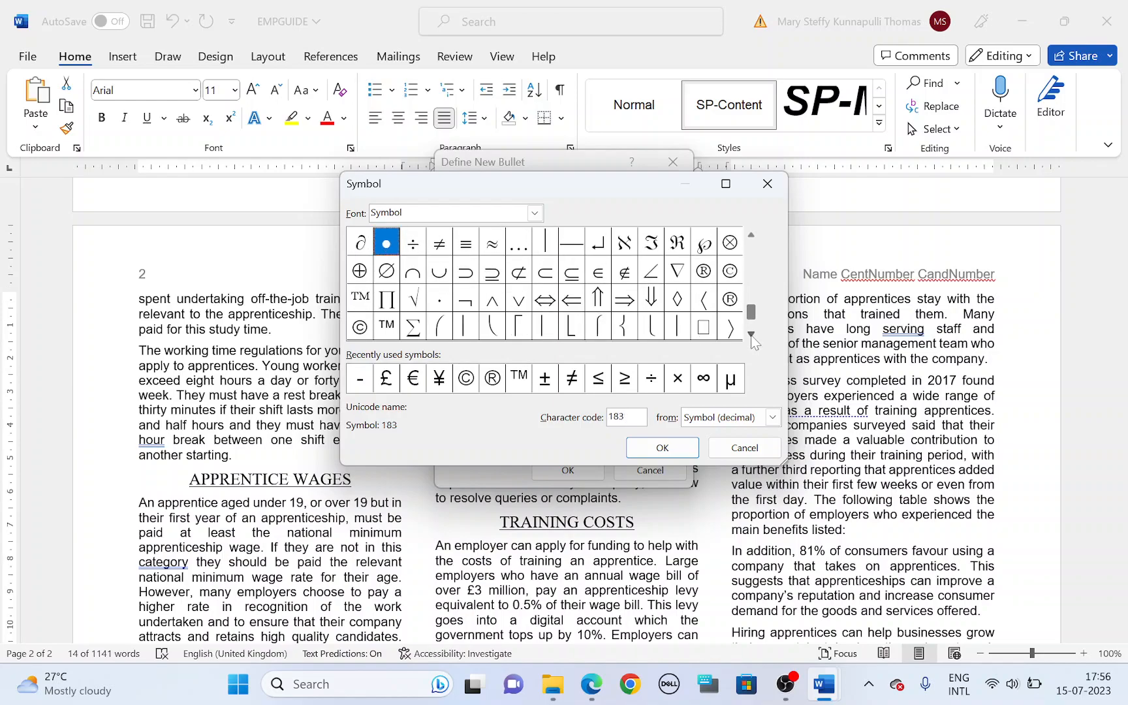
{"action": "left_click", "coordinate": [751, 335]}
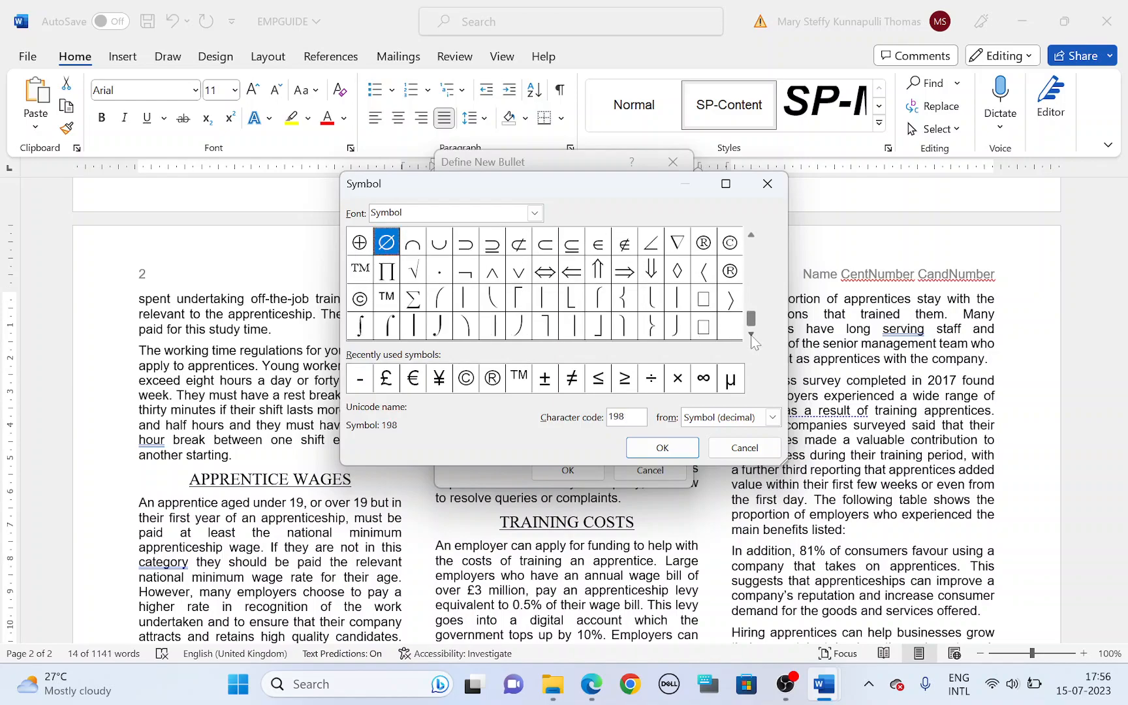
{"action": "left_click", "coordinate": [726, 453]}
Step: Search Bing images for a star to use as a picture bullet
{"action": "left_click", "coordinate": [554, 217]}
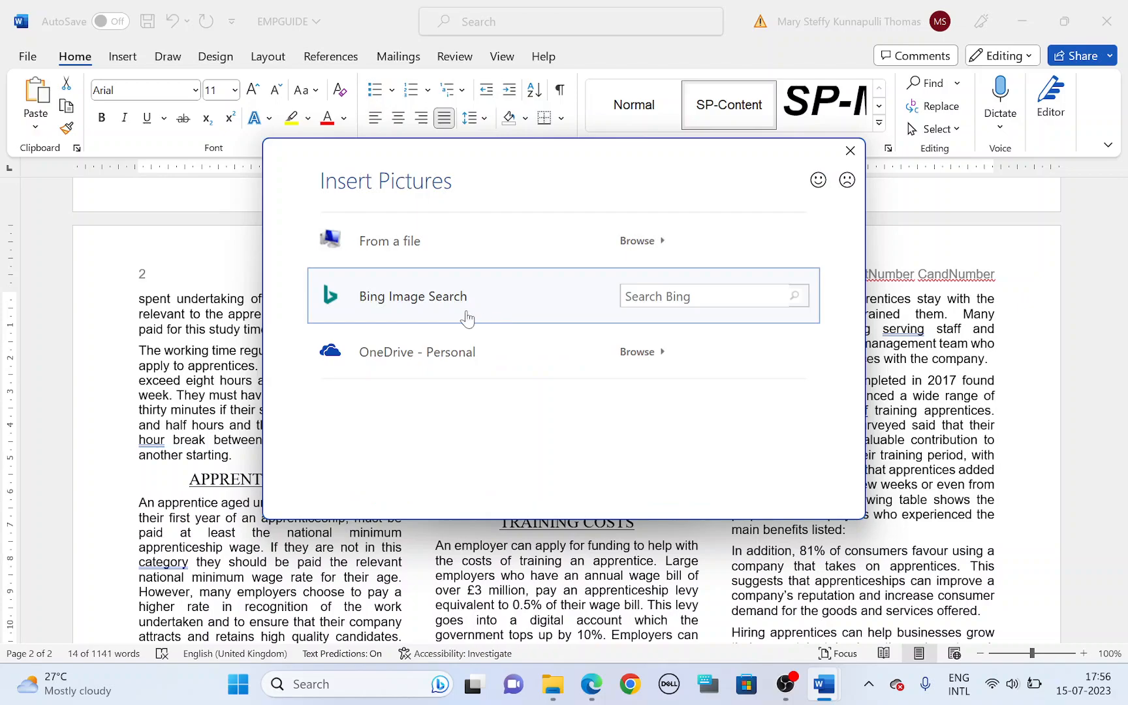
{"action": "left_click", "coordinate": [704, 296]}
{"action": "key", "text": "Return"}
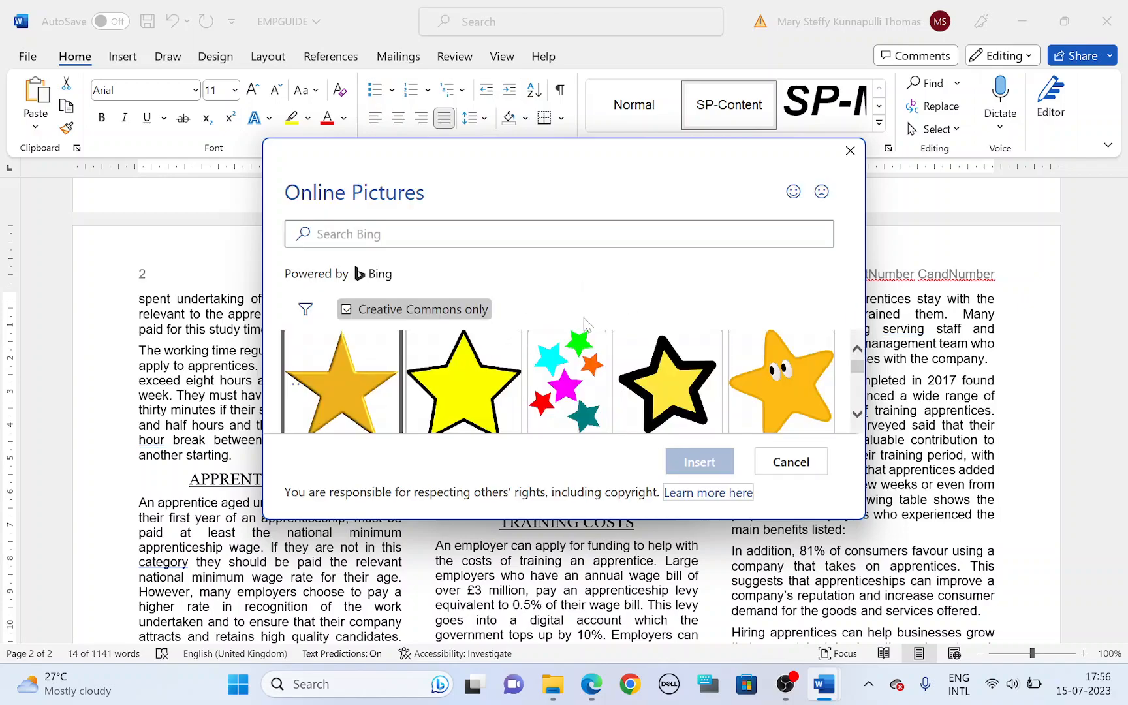
{"action": "mouse_move", "coordinate": [855, 367]}
{"action": "left_mouse_down"}
{"action": "mouse_move", "coordinate": [857, 406]}
{"action": "mouse_move", "coordinate": [857, 370]}
{"action": "left_mouse_up"}
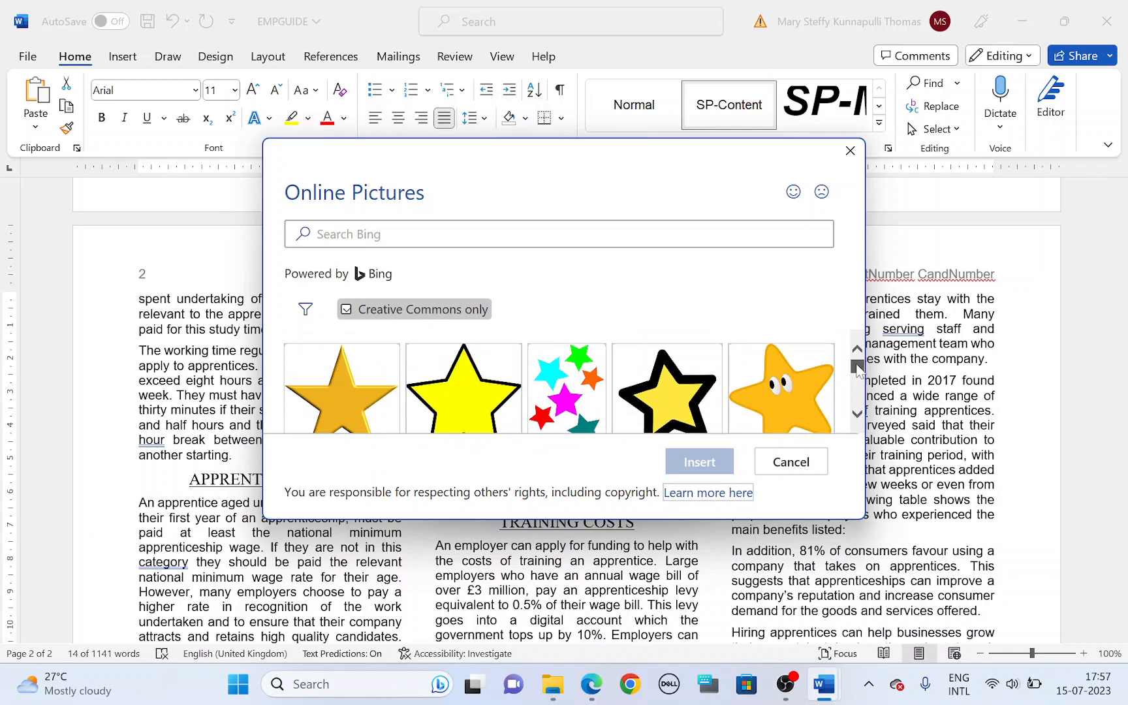
Step: Search Bing images for "star bullet" and look through the results for a suitable star shape
{"action": "left_click", "coordinate": [462, 240]}
{"action": "type", "text": "star bullet"}
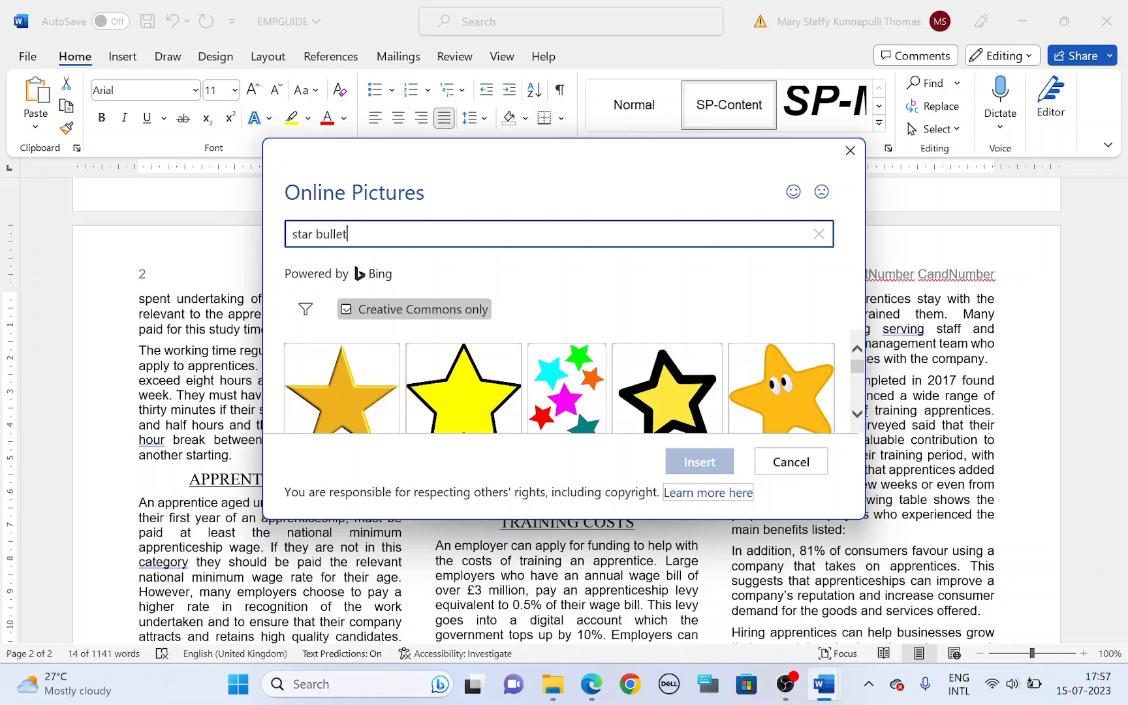
{"action": "key", "text": "Return"}
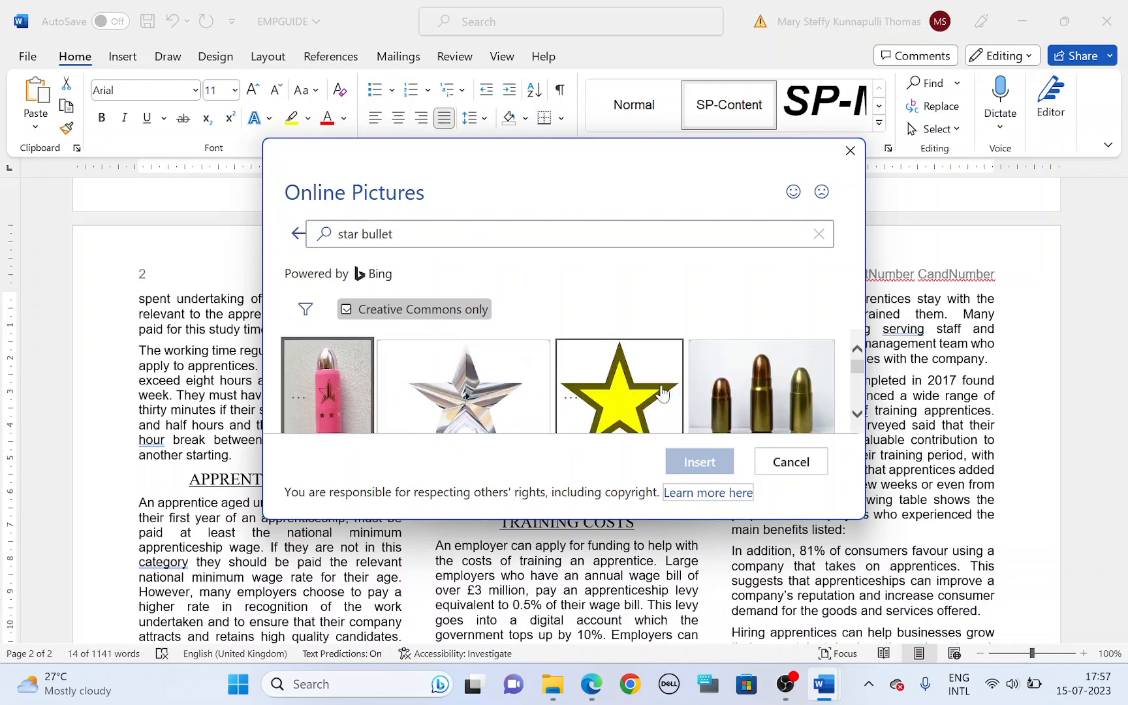
{"action": "left_click", "coordinate": [859, 416]}
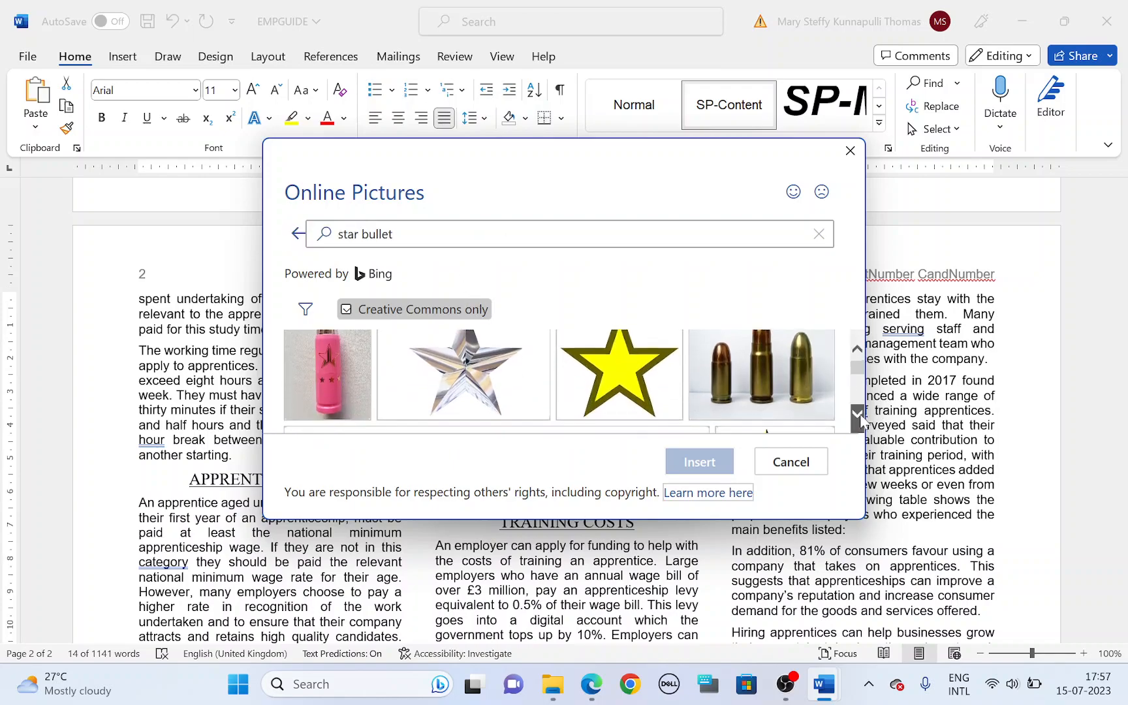
{"action": "left_click", "coordinate": [861, 415]}
{"action": "left_click", "coordinate": [860, 415]}
{"action": "left_click", "coordinate": [860, 415]}
{"action": "left_click", "coordinate": [860, 415]}
{"action": "left_click", "coordinate": [860, 415]}
{"action": "left_click", "coordinate": [860, 415]}
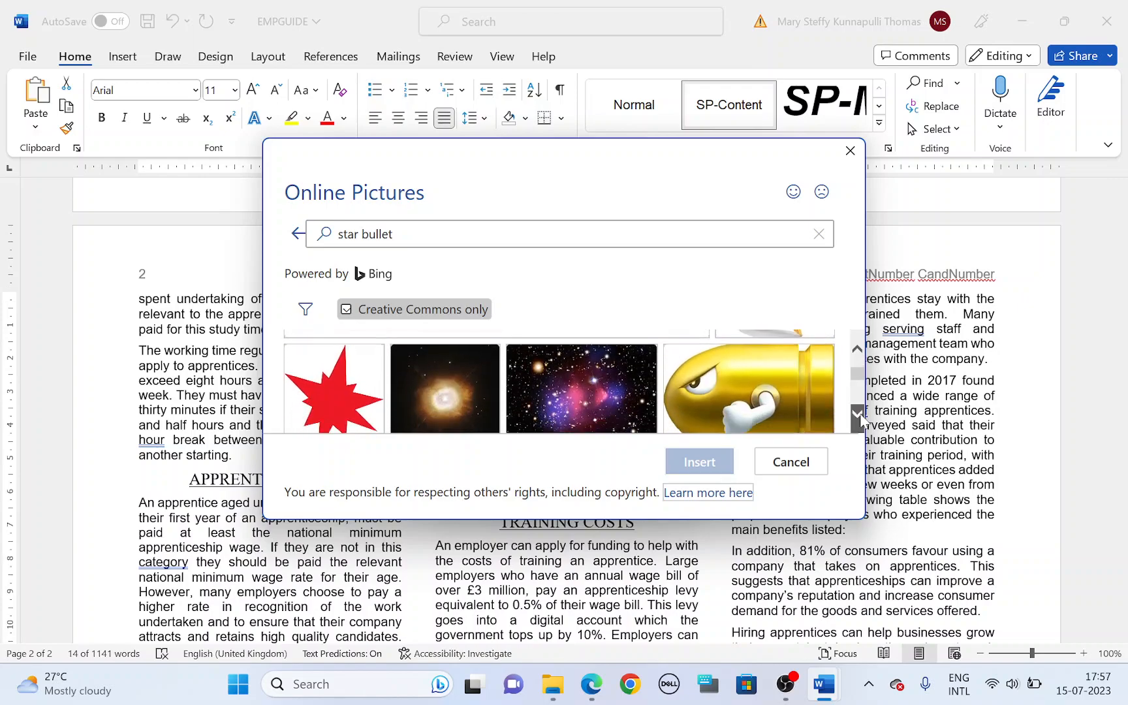
{"action": "left_click", "coordinate": [861, 415]}
{"action": "left_click", "coordinate": [861, 416]}
{"action": "left_click", "coordinate": [861, 415]}
{"action": "left_click", "coordinate": [861, 415]}
Step: Search Bing images for "black star" to find a picture for the bullet
{"action": "left_click", "coordinate": [555, 236]}
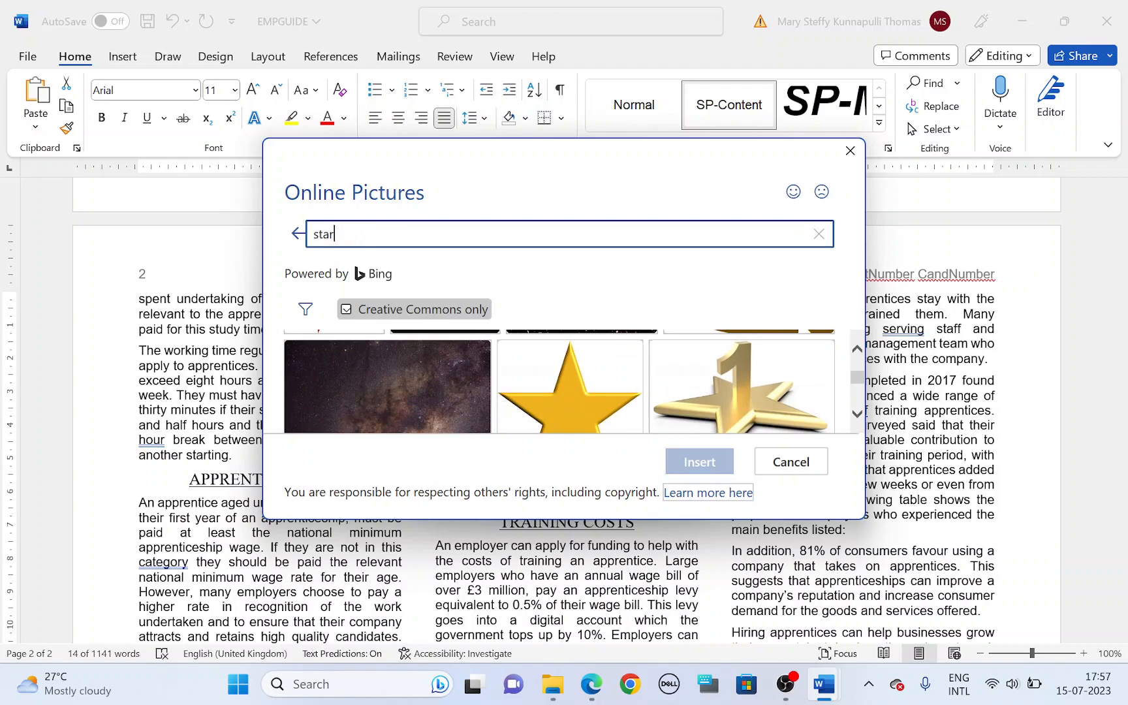
{"action": "key", "text": "BackSpace"}
{"action": "key", "text": "BackSpace"}
{"action": "key", "text": "BackSpace"}
{"action": "type", "text": "b"}
{"action": "key", "text": "Return"}
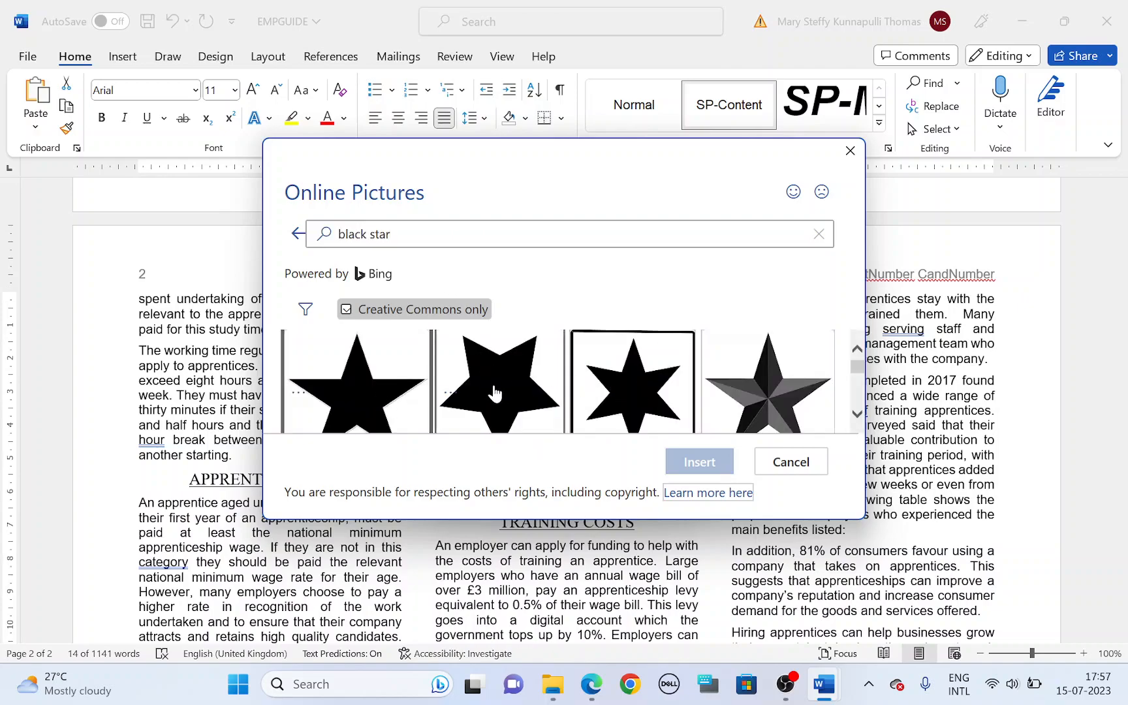
{"action": "scroll", "coordinate": [558, 378], "scroll_direction": "down", "scroll_amount": 3}
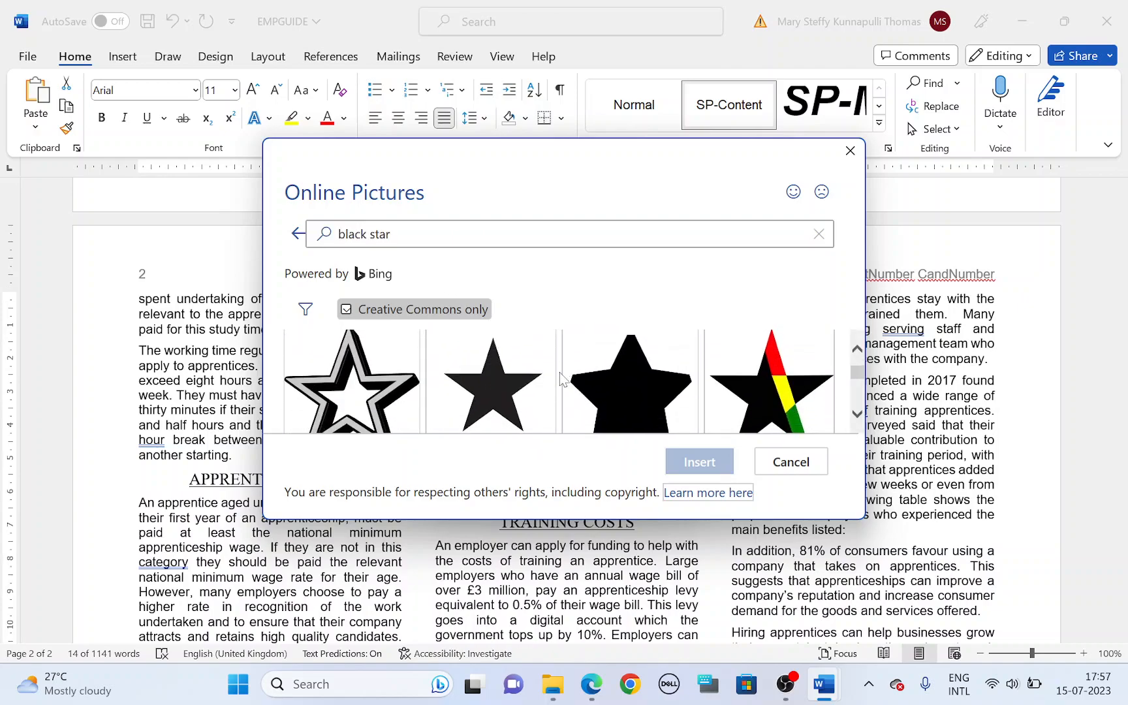
Step: Insert a solid black five-pointed star picture and apply it as the new bullet for the selected list
{"action": "left_click", "coordinate": [484, 391]}
{"action": "scroll", "coordinate": [483, 392], "scroll_direction": "up", "scroll_amount": 1}
{"action": "left_click", "coordinate": [373, 383]}
{"action": "scroll", "coordinate": [587, 388], "scroll_direction": "down", "scroll_amount": 1}
{"action": "scroll", "coordinate": [587, 388], "scroll_direction": "down", "scroll_amount": 1}
{"action": "scroll", "coordinate": [574, 391], "scroll_direction": "up", "scroll_amount": 2}
{"action": "left_click", "coordinate": [700, 462]}
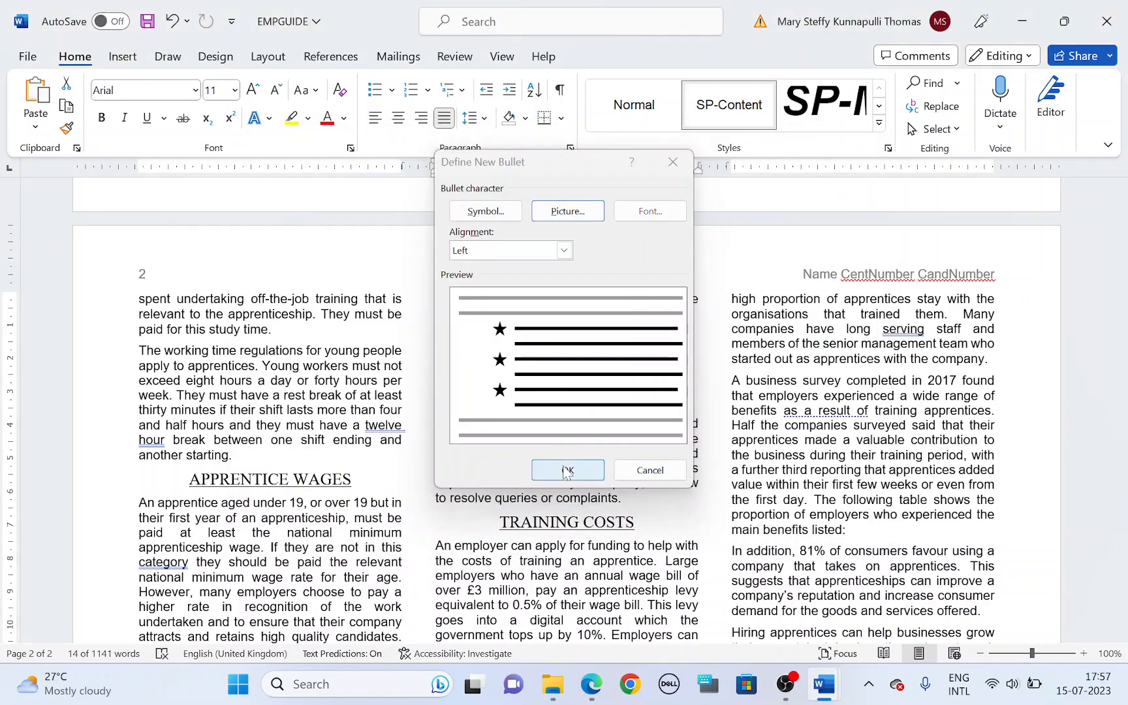
{"action": "left_click", "coordinate": [567, 470]}
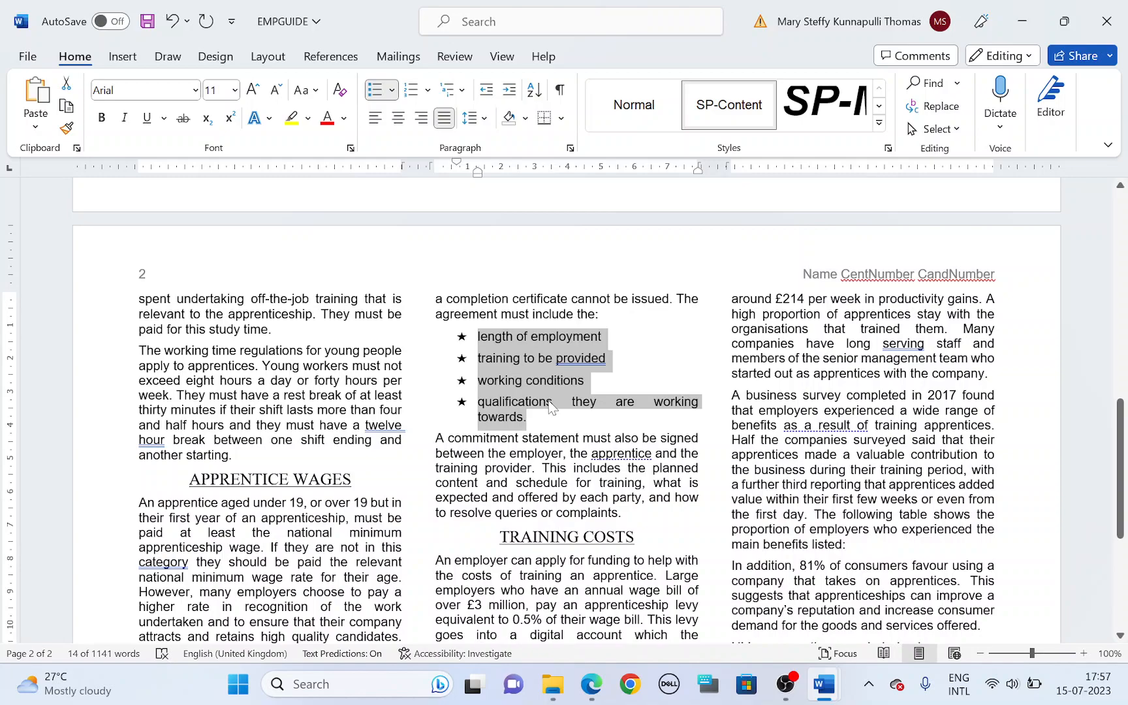
Step: Highlight task 13's bullet indent requirement in the question paper, and set the list's left indent to 1 cm in Word
{"action": "key", "text": "alt+Tab"}
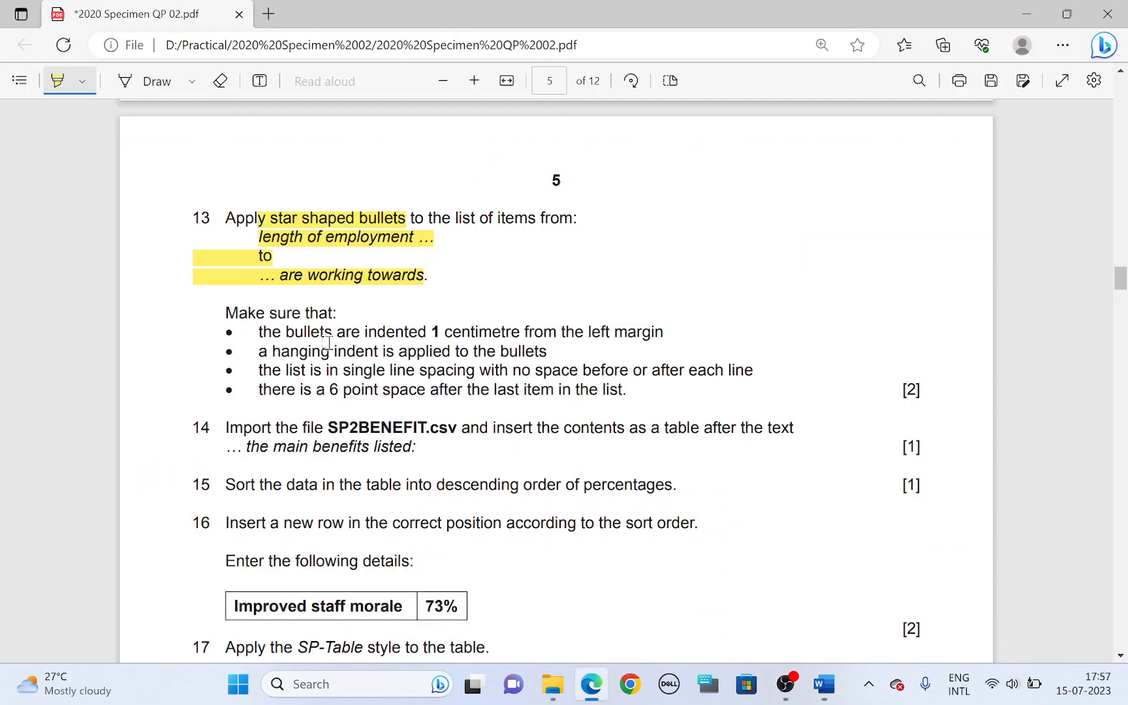
{"action": "mouse_move", "coordinate": [289, 332]}
{"action": "left_mouse_down"}
{"action": "mouse_move", "coordinate": [513, 351]}
{"action": "mouse_move", "coordinate": [532, 333]}
{"action": "mouse_move", "coordinate": [621, 332]}
{"action": "left_mouse_up"}
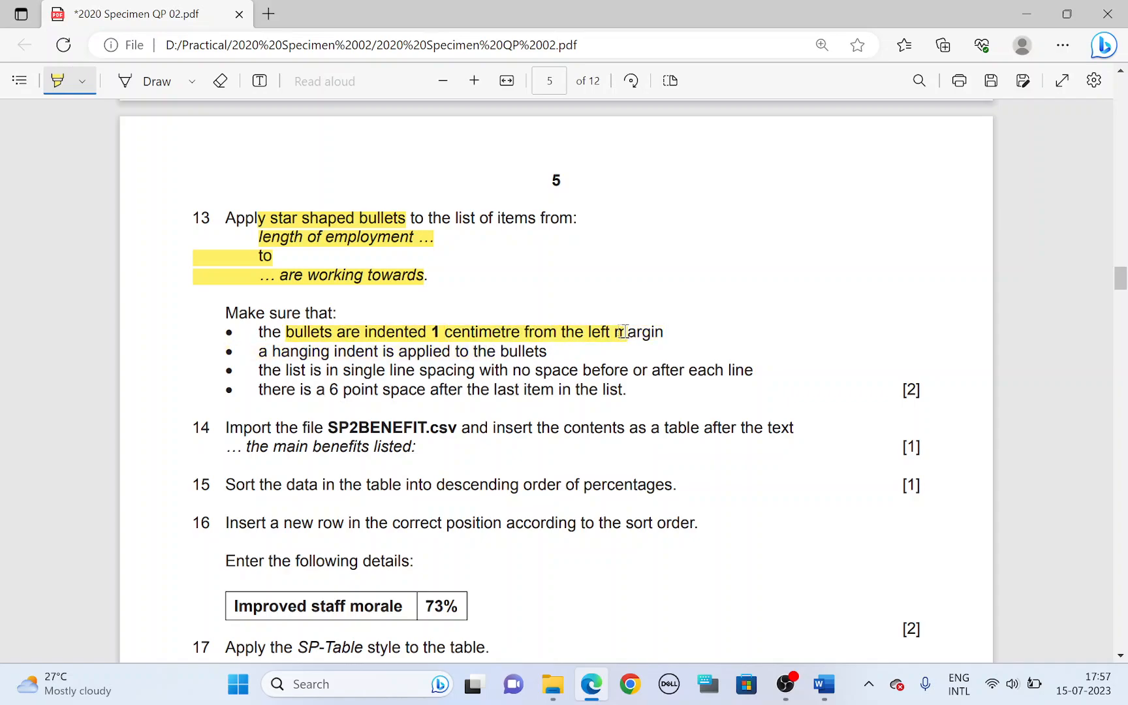
{"action": "key", "text": "alt+Tab"}
{"action": "right_click", "coordinate": [510, 353]}
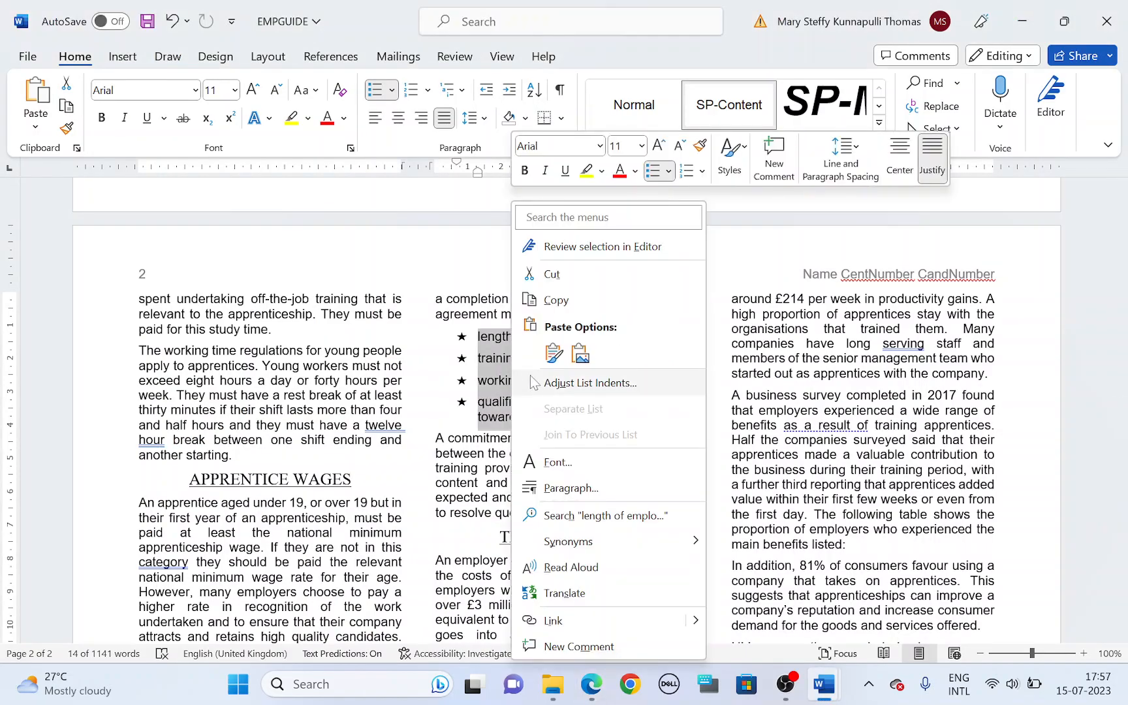
{"action": "left_click", "coordinate": [571, 488]}
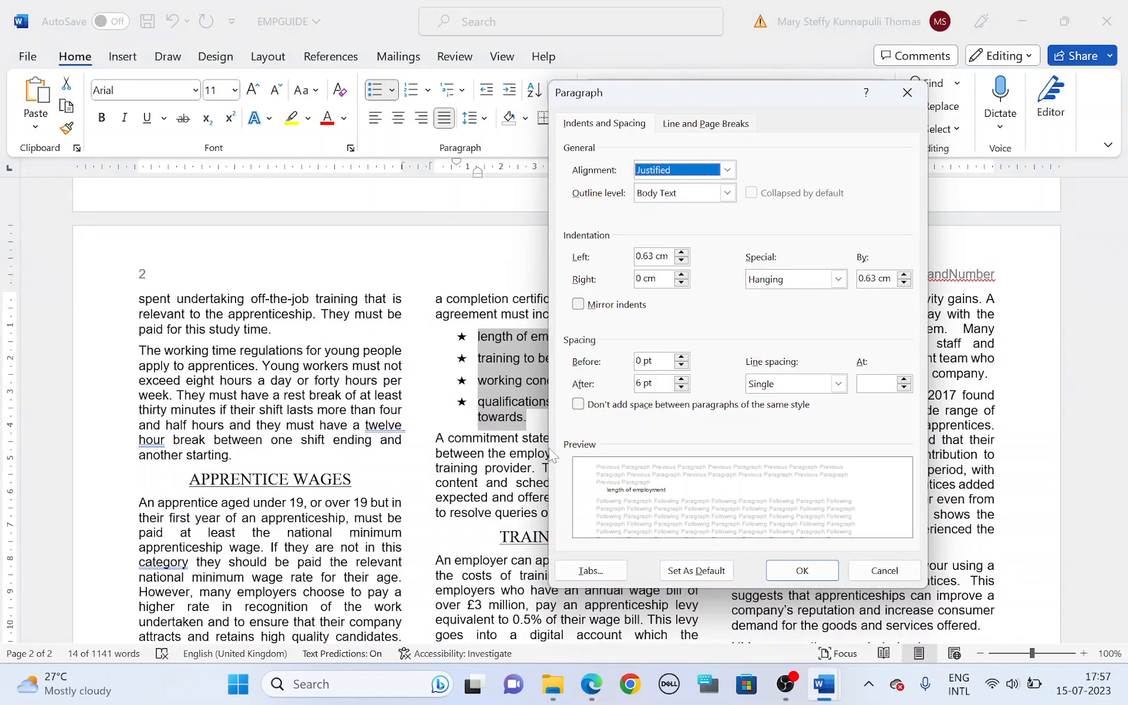
{"action": "double_click", "coordinate": [638, 256]}
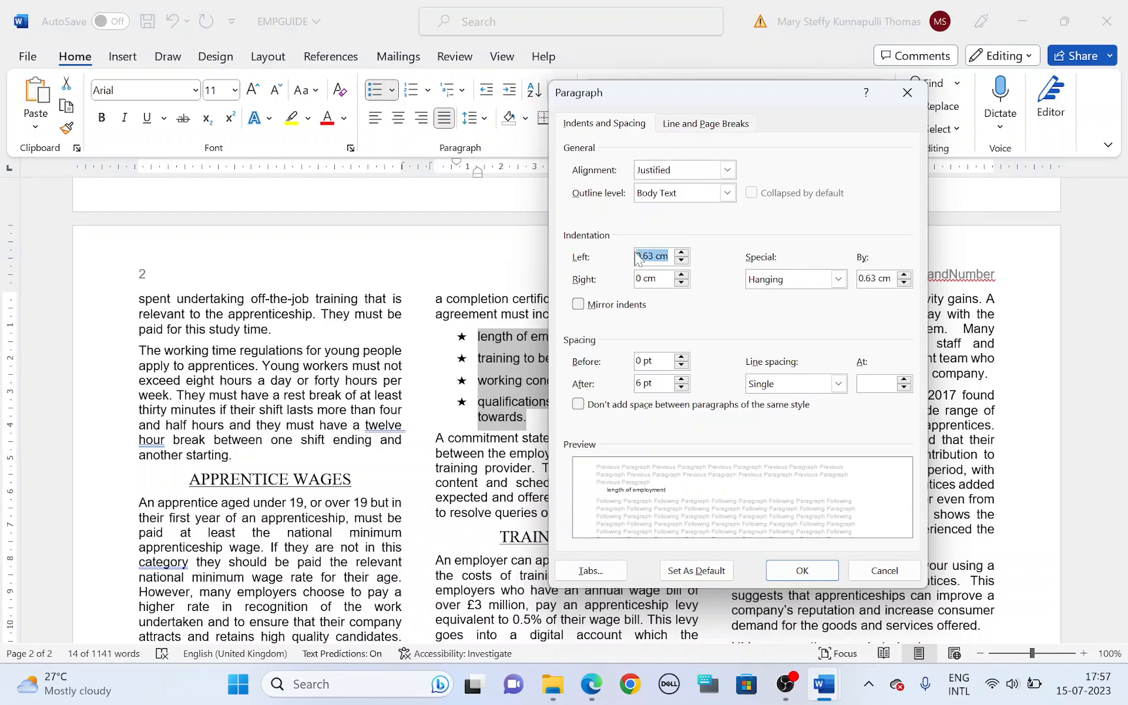
{"action": "type", "text": "1cm"}
{"action": "key", "text": "Return"}
Step: Highlight the hanging indent requirement in the question paper and check the list's special indent in Word's paragraph settings
{"action": "key", "text": "alt+Tab"}
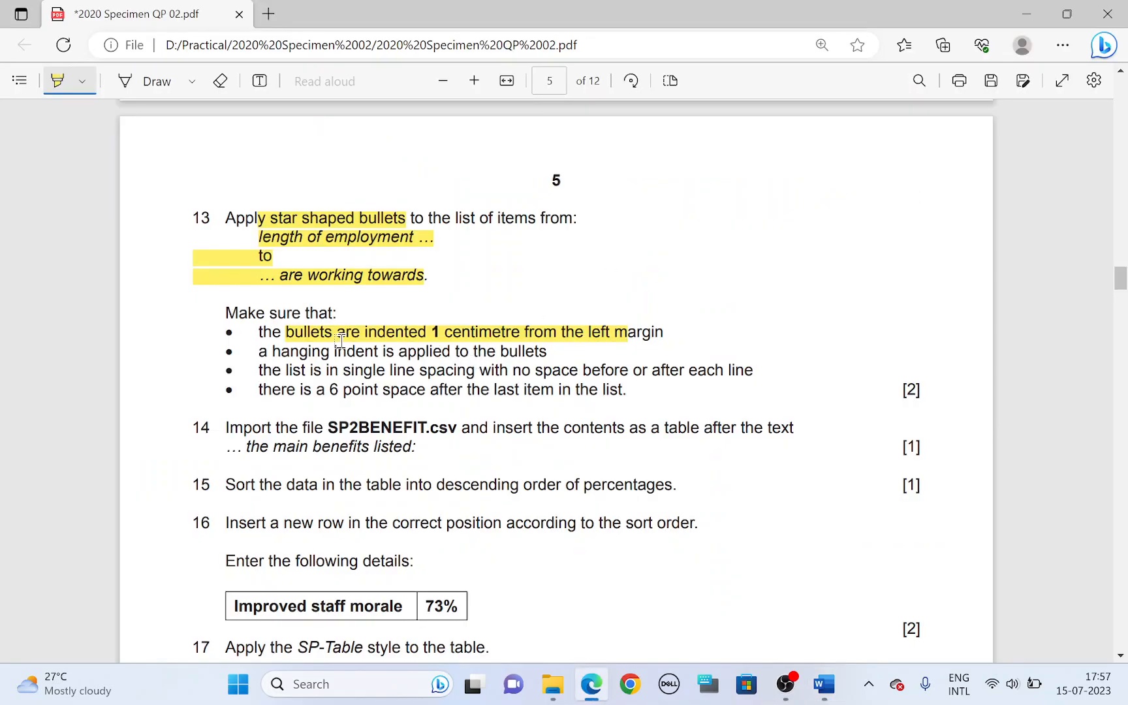
{"action": "left_click_drag", "start_coordinate": [334, 351], "coordinate": [491, 353]}
{"action": "key", "text": "alt+Tab"}
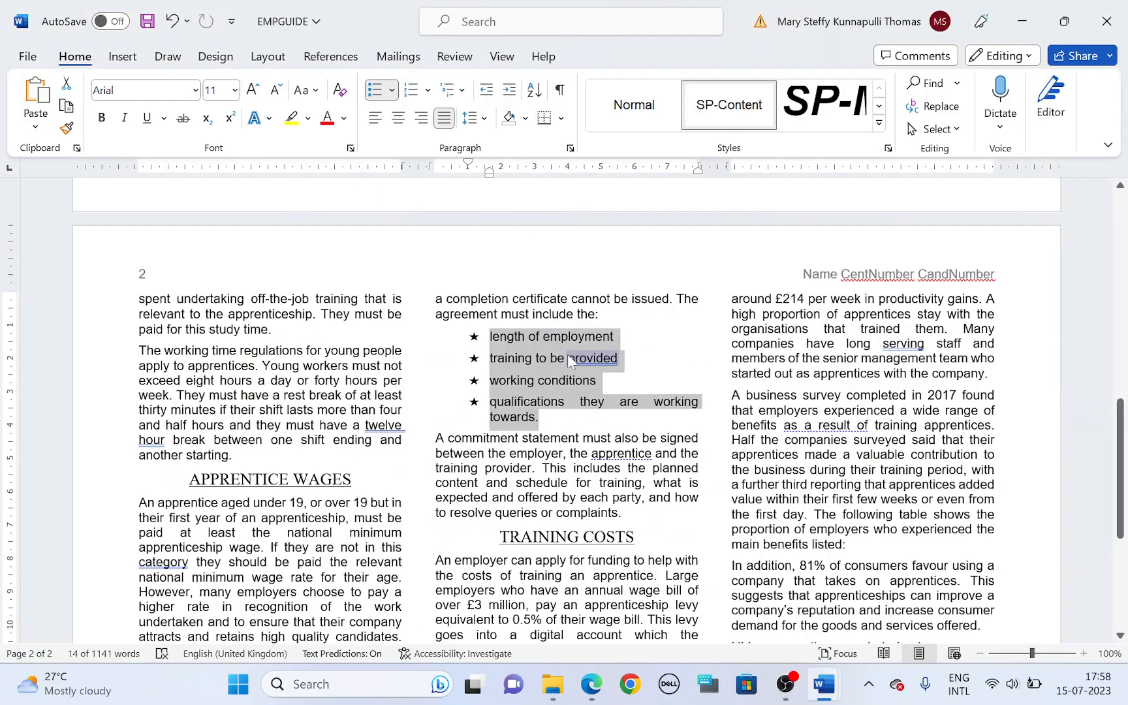
{"action": "right_click", "coordinate": [567, 353]}
{"action": "left_click", "coordinate": [627, 489]}
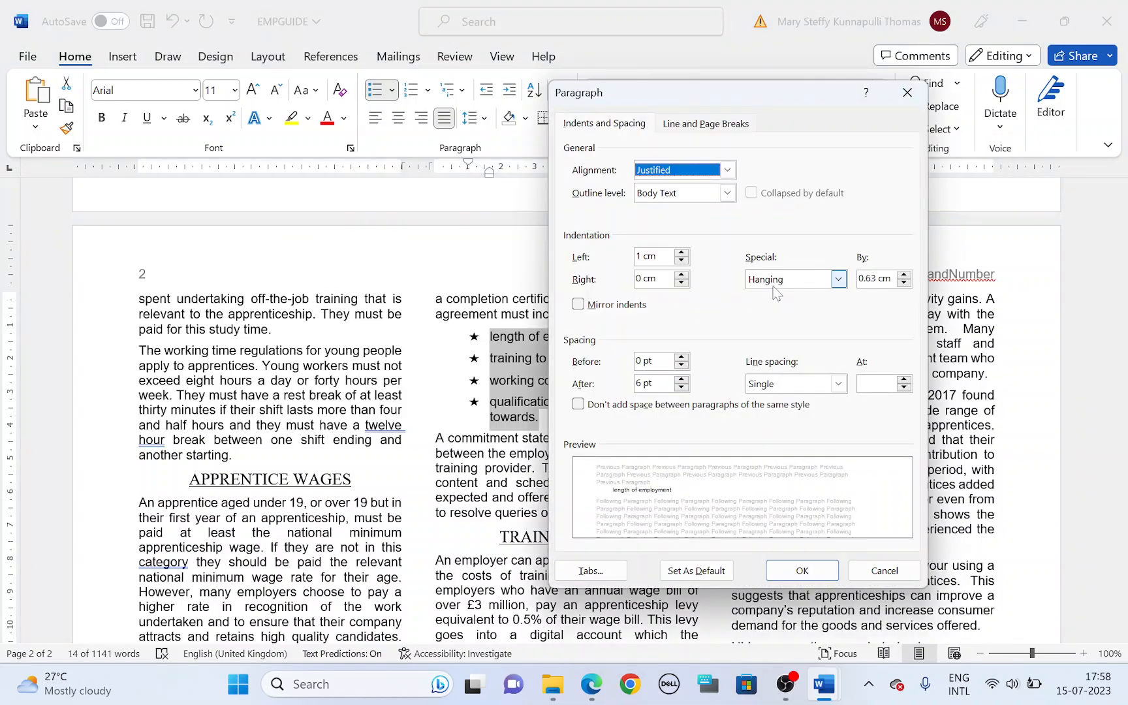
Step: Highlight the single line spacing requirement in the question paper, and set the list's spacing after to 0 pt in Word
{"action": "key", "text": "alt+Tab"}
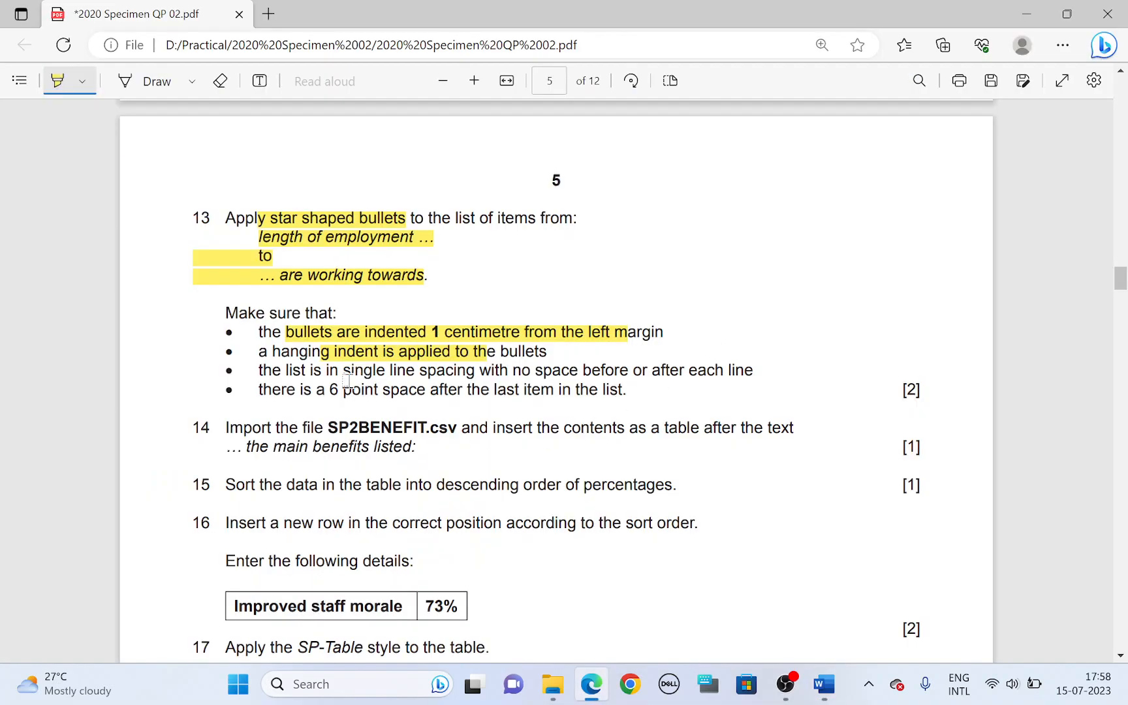
{"action": "left_click_drag", "start_coordinate": [287, 370], "coordinate": [705, 376]}
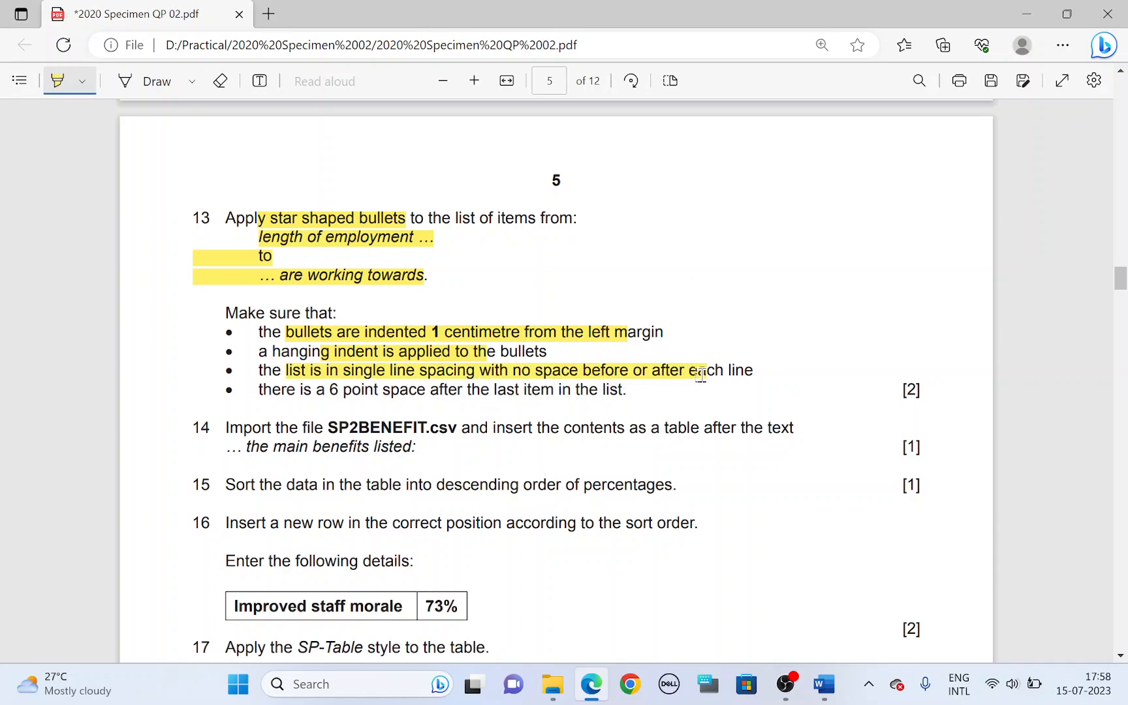
{"action": "key", "text": "alt+Tab"}
{"action": "left_click", "coordinate": [783, 386]}
{"action": "left_click", "coordinate": [784, 389]}
{"action": "left_click", "coordinate": [681, 387]}
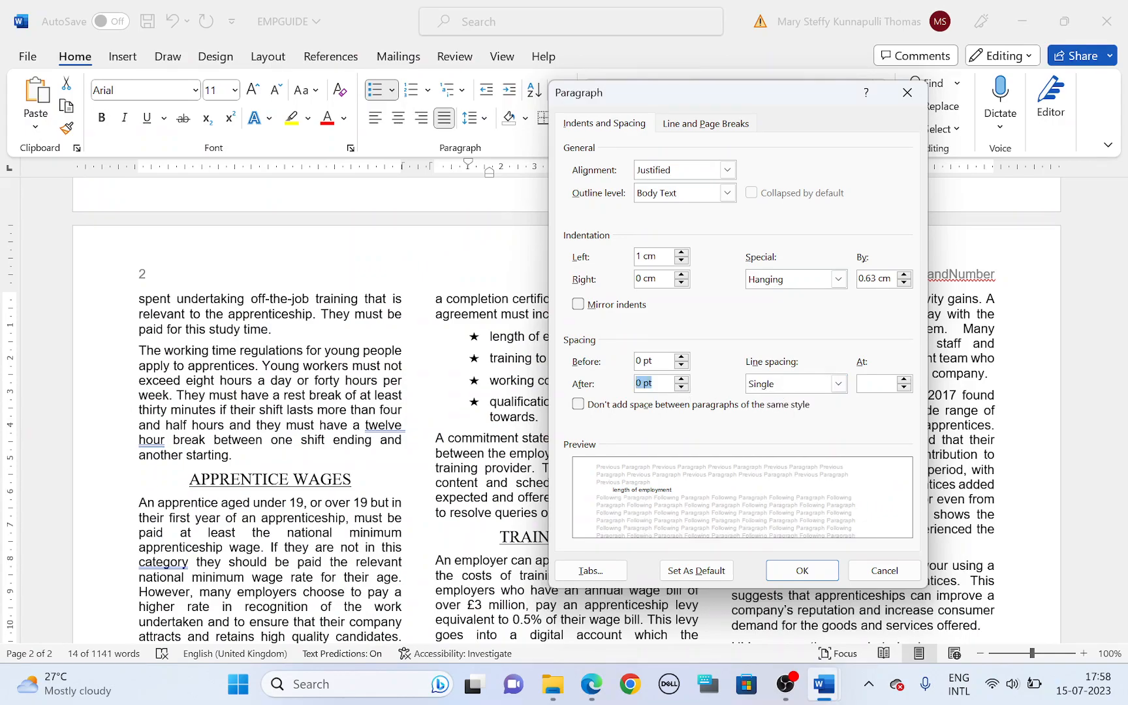
{"action": "left_click", "coordinate": [783, 570]}
Step: Highlight the 6 point space requirement in the question paper, and set the last bullet item's spacing after to 6 pt in Word
{"action": "key", "text": "alt+Tab"}
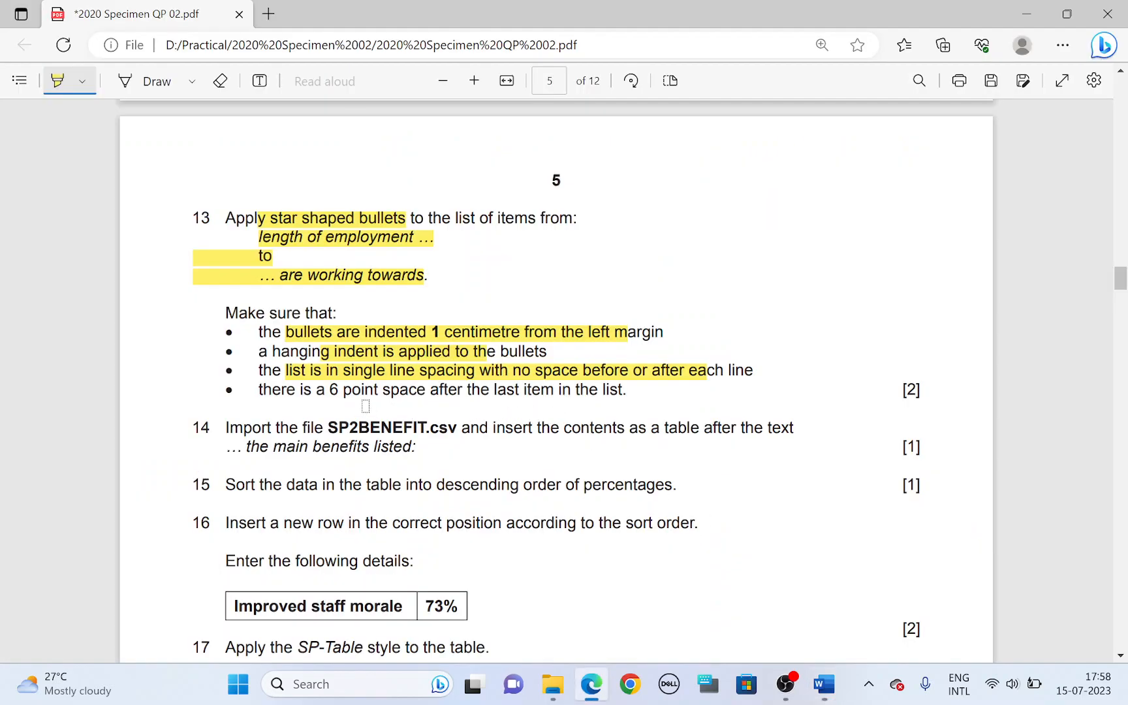
{"action": "left_click_drag", "start_coordinate": [331, 389], "coordinate": [597, 388]}
{"action": "key", "text": "alt+Tab"}
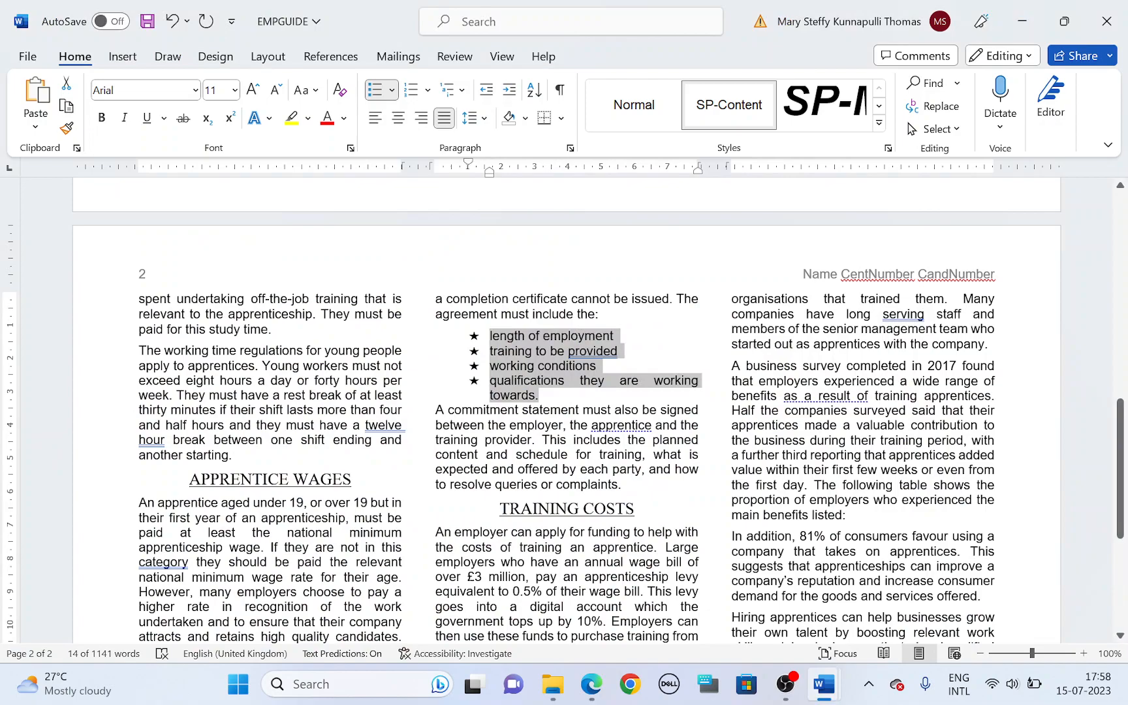
{"action": "left_click", "coordinate": [540, 395]}
{"action": "right_click", "coordinate": [553, 395]}
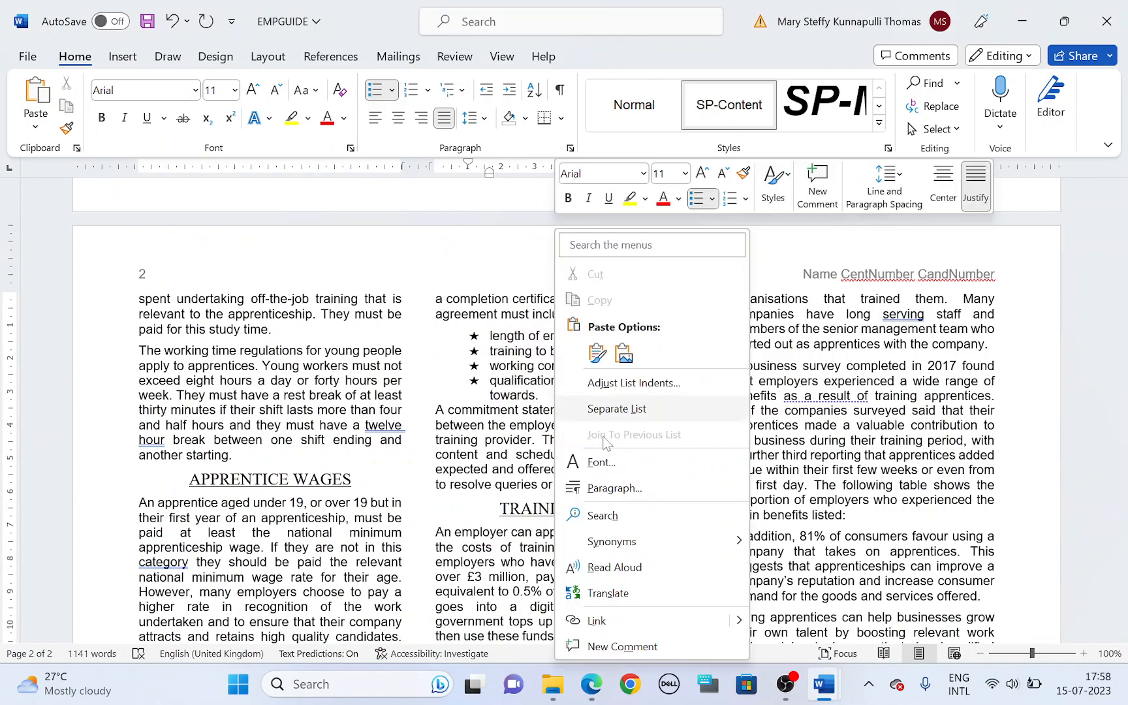
{"action": "left_click", "coordinate": [613, 488]}
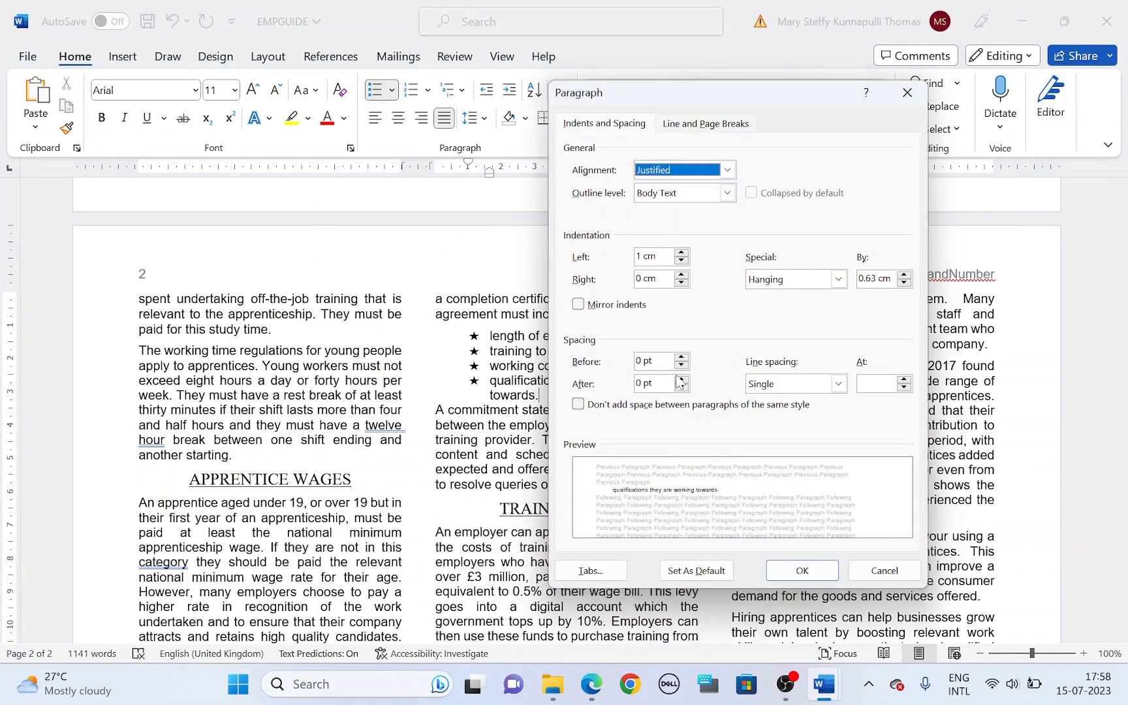
{"action": "left_click", "coordinate": [679, 383]}
{"action": "left_click", "coordinate": [682, 380]}
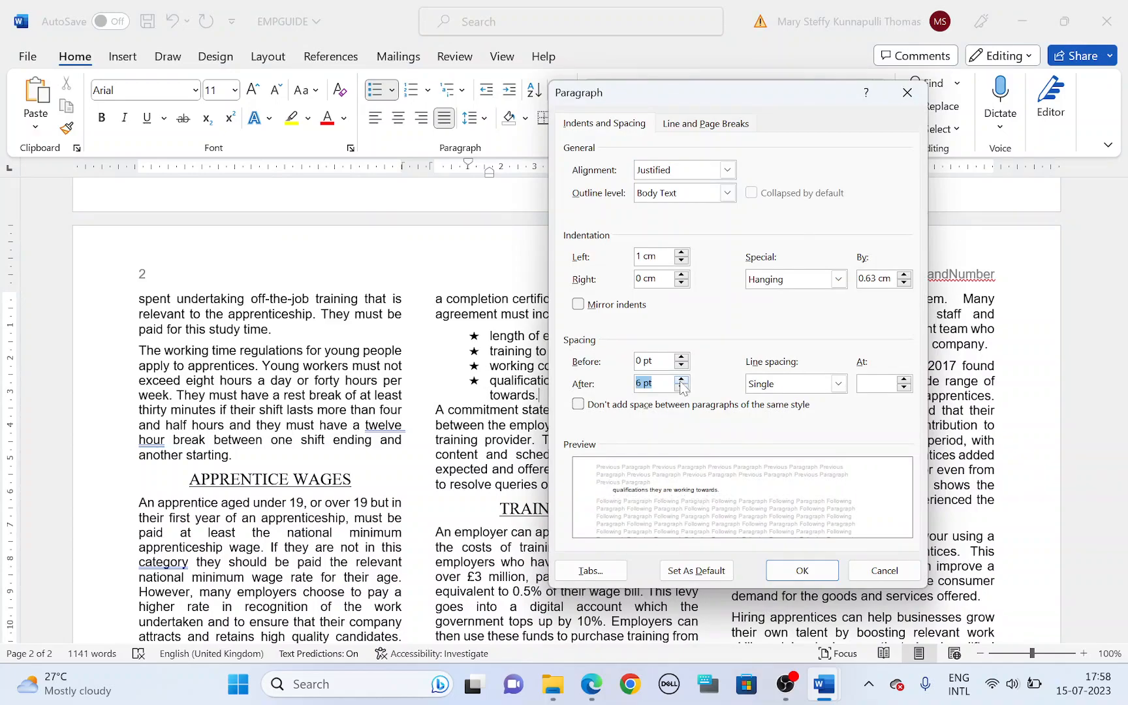
{"action": "left_click", "coordinate": [802, 571]}
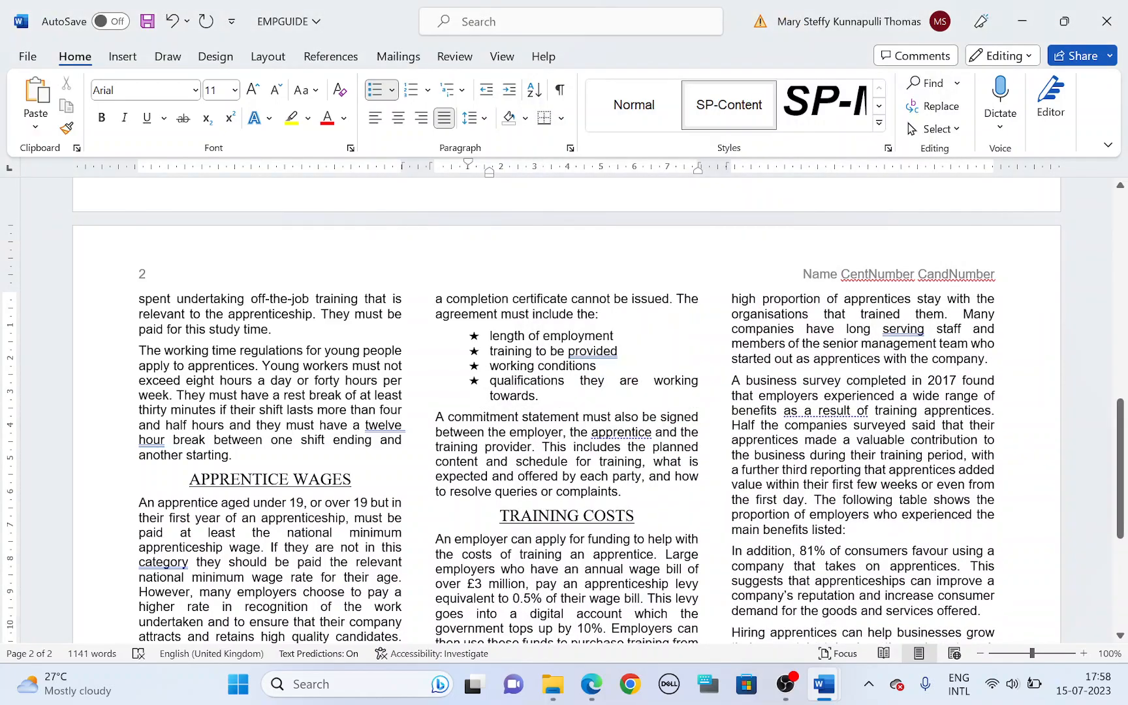
Step: In the question paper, highlight task 14's file name SP2BENEFIT.csv and the instruction to insert it as a table
{"action": "key", "text": "alt+Tab"}
{"action": "scroll", "coordinate": [405, 457], "scroll_direction": "down", "scroll_amount": 1}
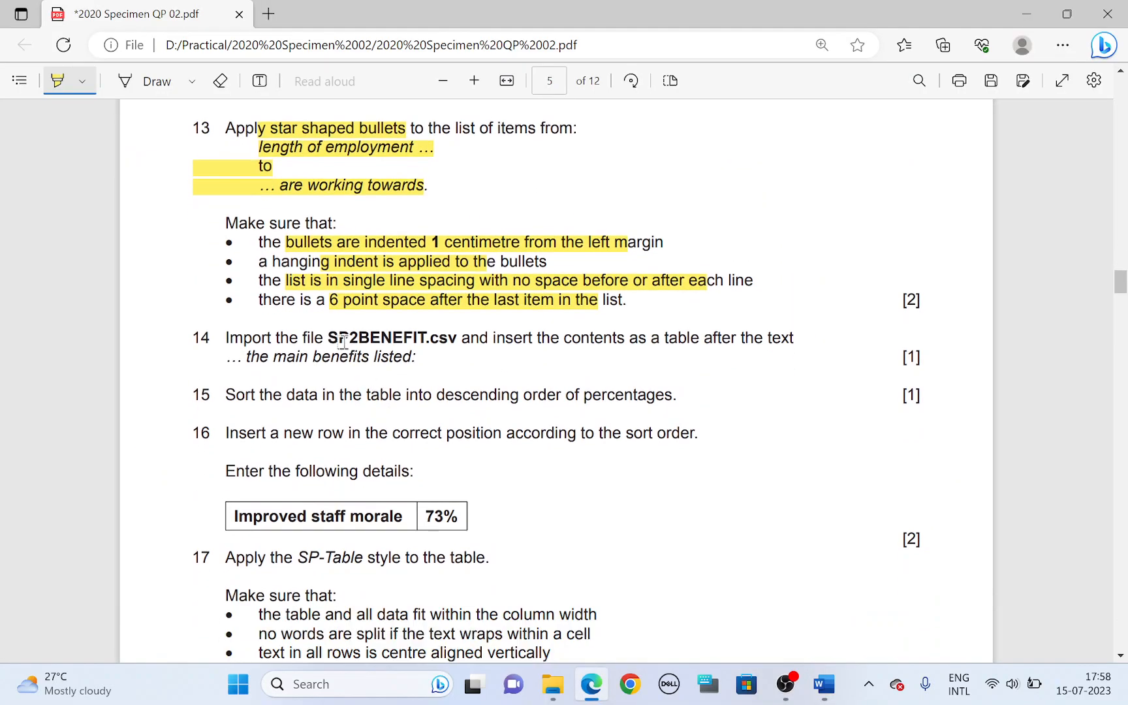
{"action": "left_click_drag", "start_coordinate": [329, 337], "coordinate": [525, 342]}
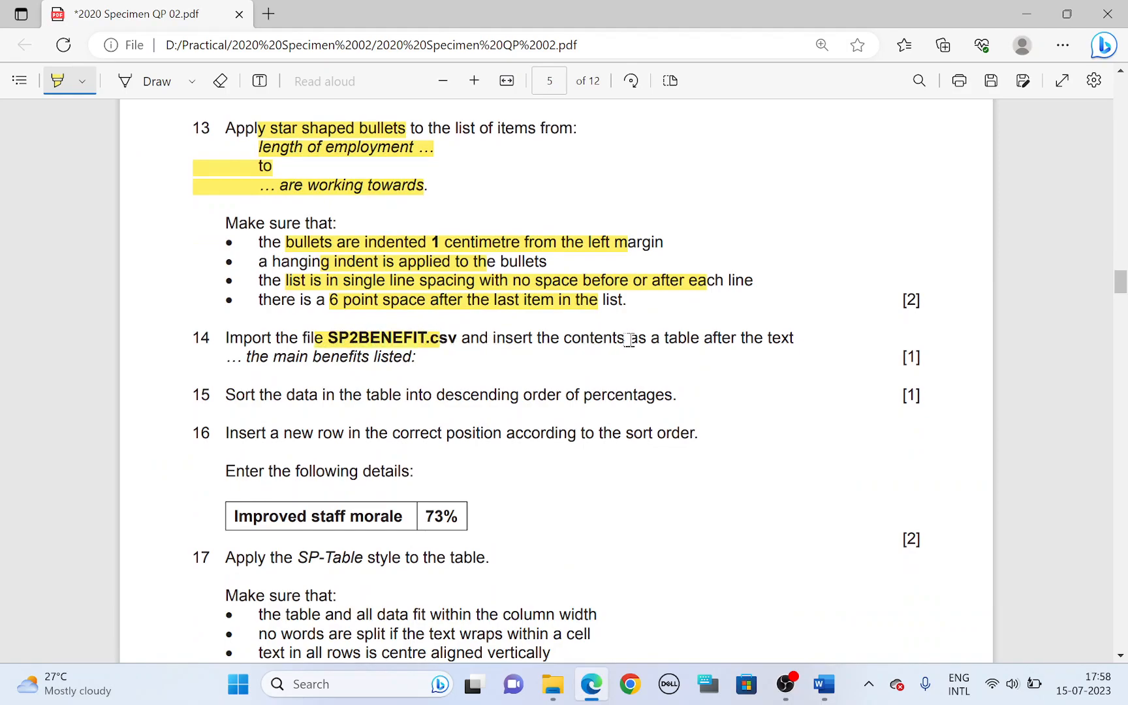
{"action": "left_click_drag", "start_coordinate": [646, 337], "coordinate": [754, 338]}
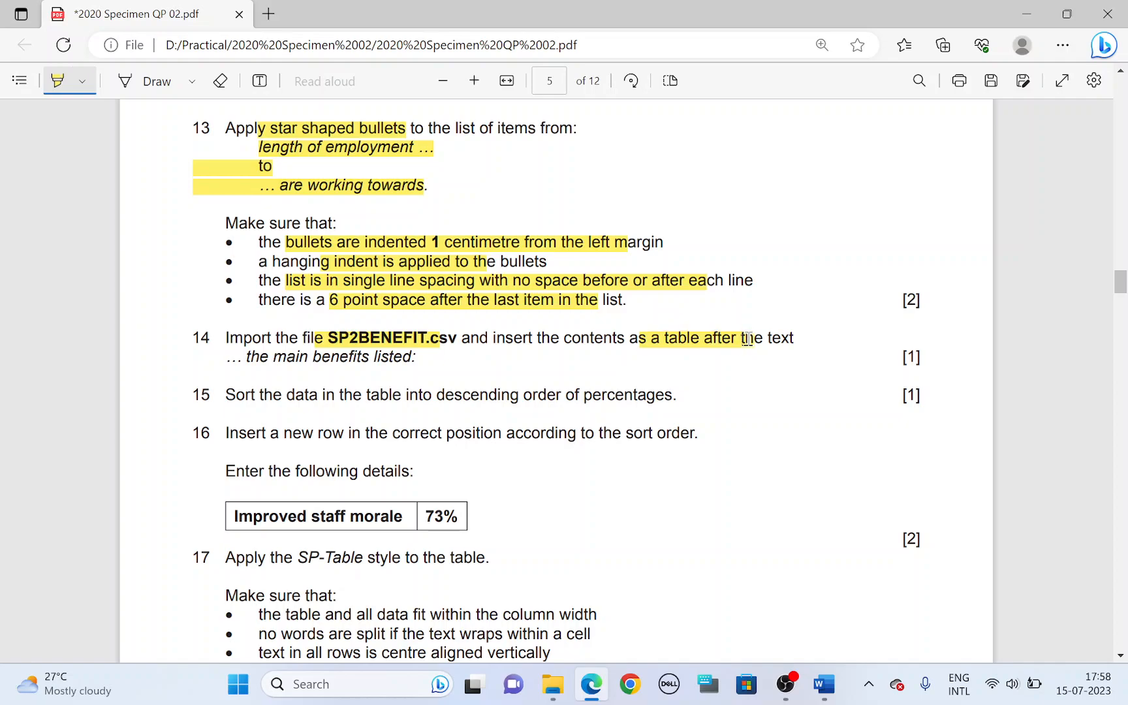
Step: Open the SP2BENEFIT file from the 2020 Specimen 02 folder in File Explorer
{"action": "key", "text": "alt+Tab"}
{"action": "left_click", "coordinate": [553, 685]}
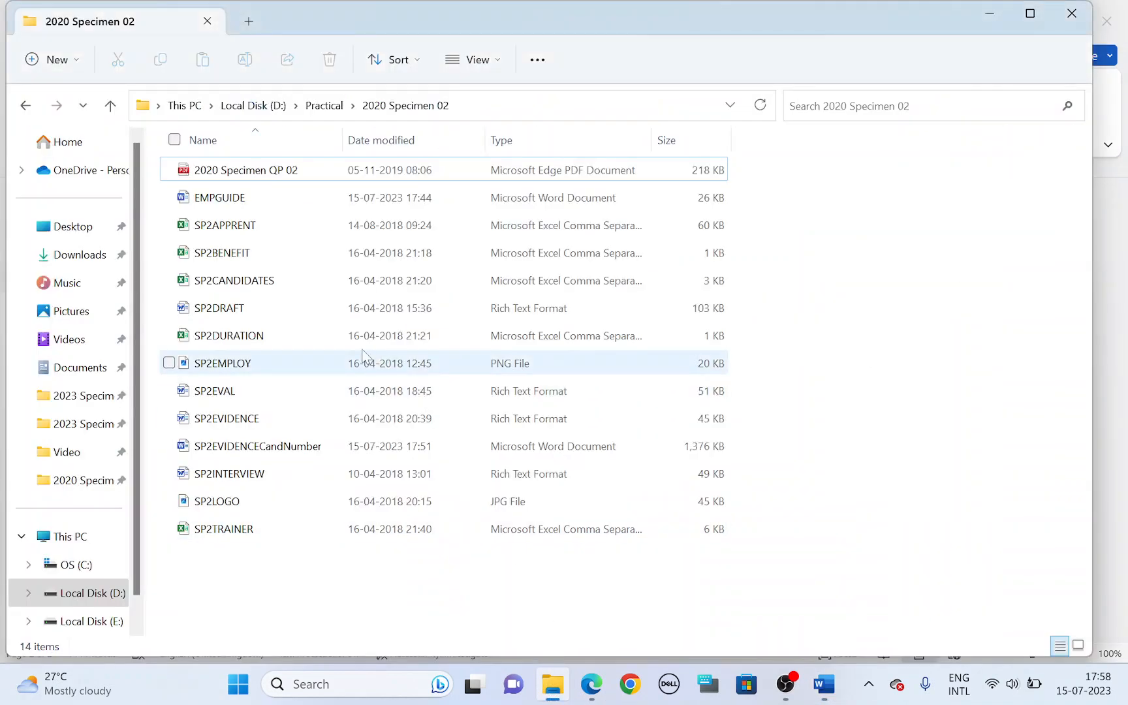
{"action": "left_click", "coordinate": [230, 255]}
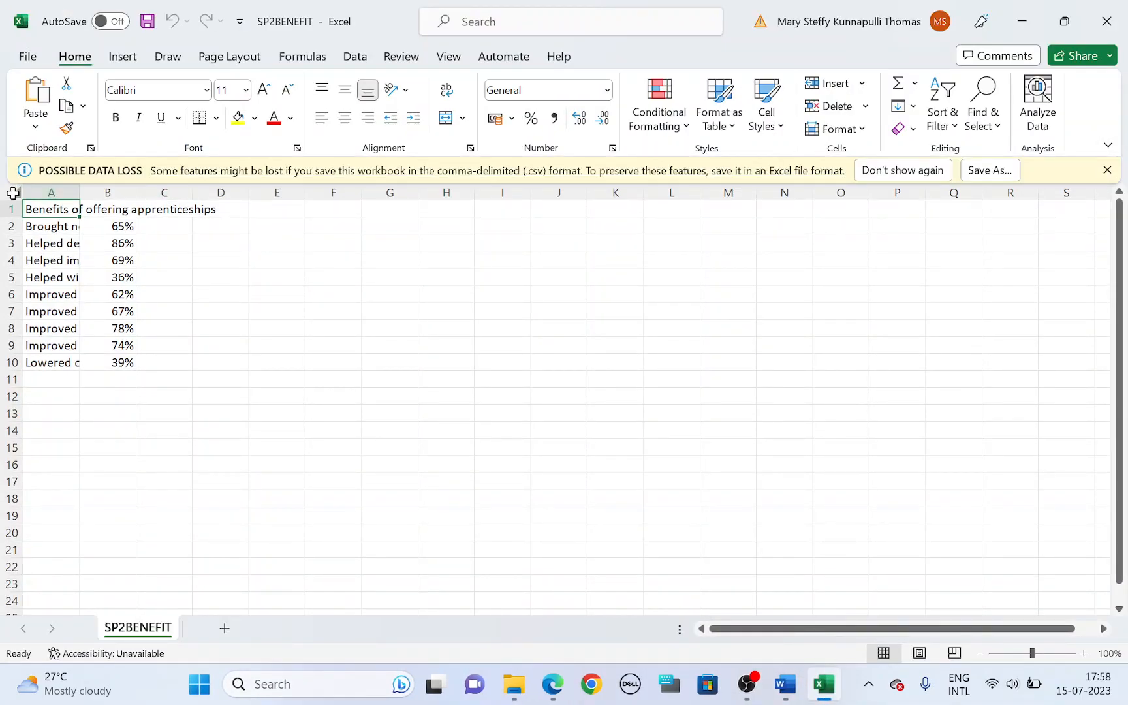
Step: Fit the column widths to their contents in Excel and copy the data range A1:B10
{"action": "left_click", "coordinate": [15, 191]}
{"action": "double_click", "coordinate": [79, 192]}
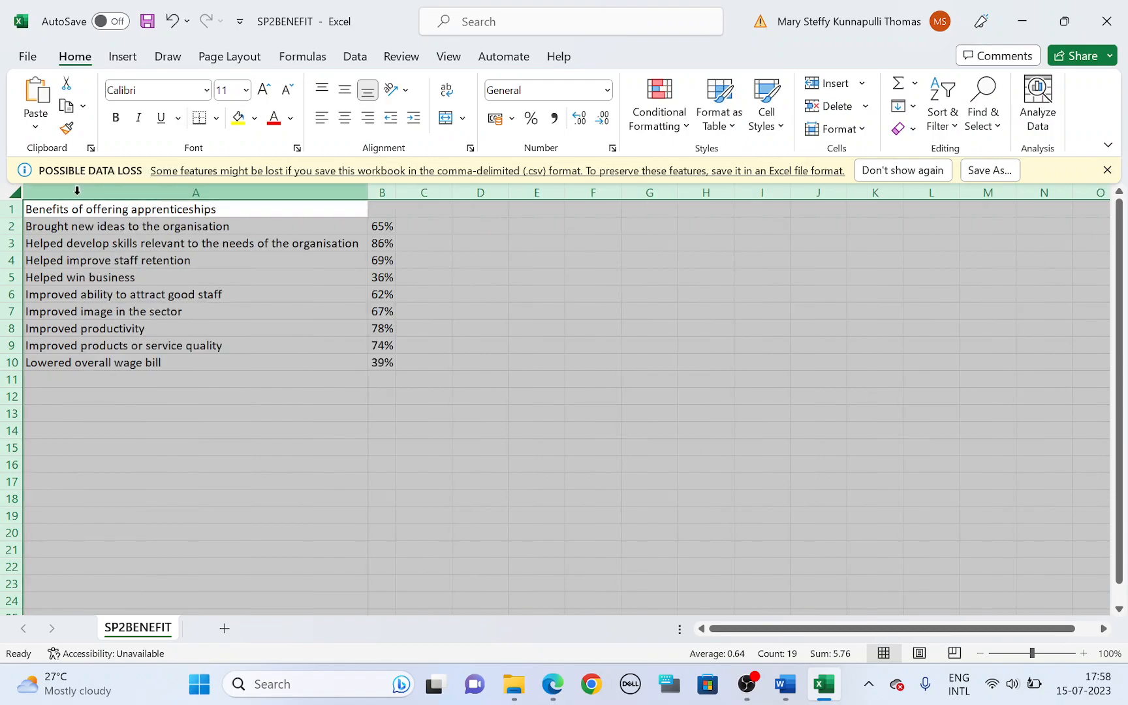
{"action": "left_click_drag", "start_coordinate": [73, 208], "coordinate": [373, 365]}
{"action": "key", "text": "ctrl+c"}
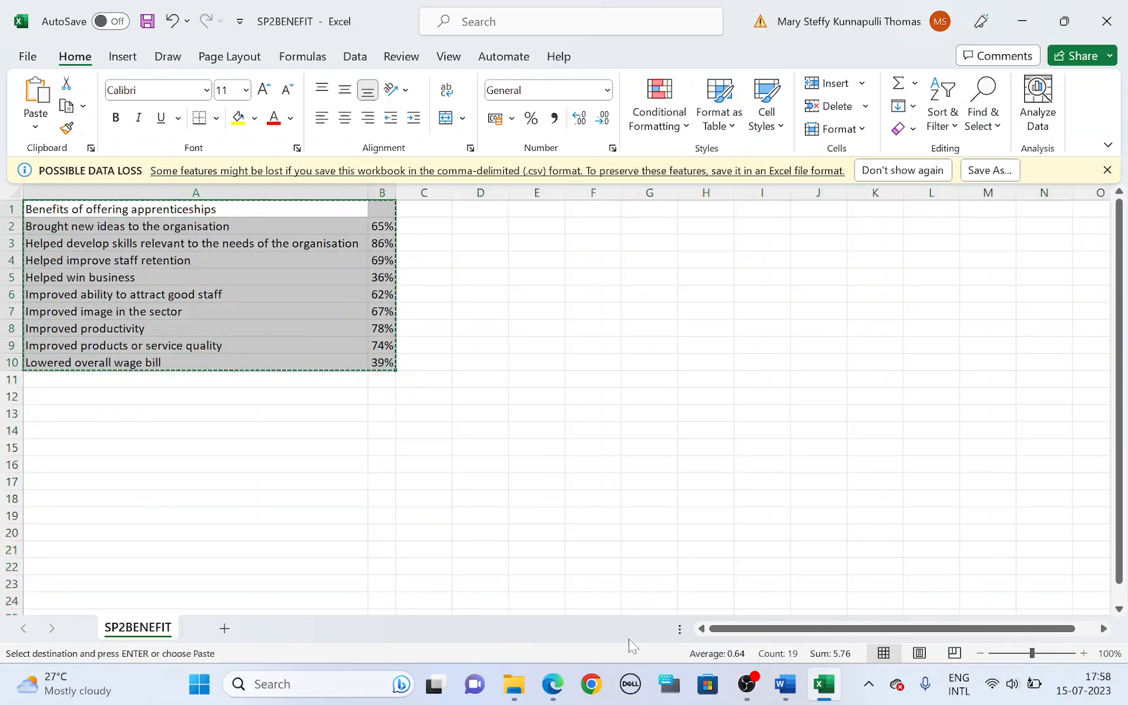
Step: Return to the question paper and highlight "the main benefits listed" in task 14
{"action": "left_click", "coordinate": [785, 683]}
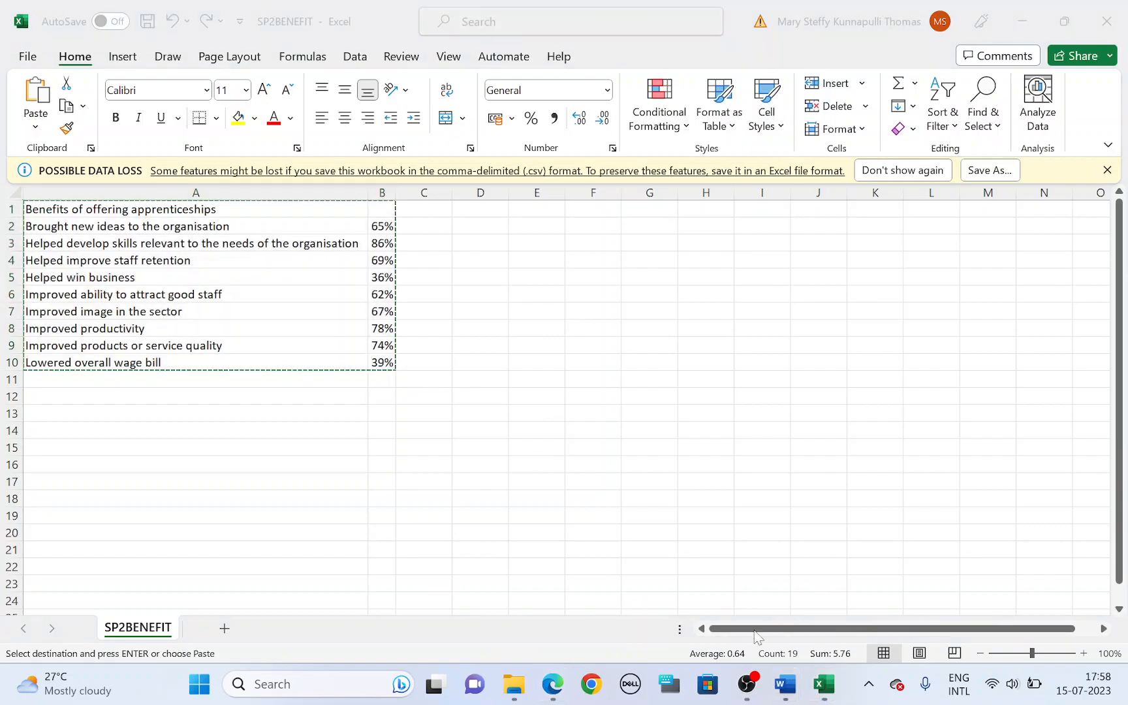
{"action": "left_click", "coordinate": [713, 591]}
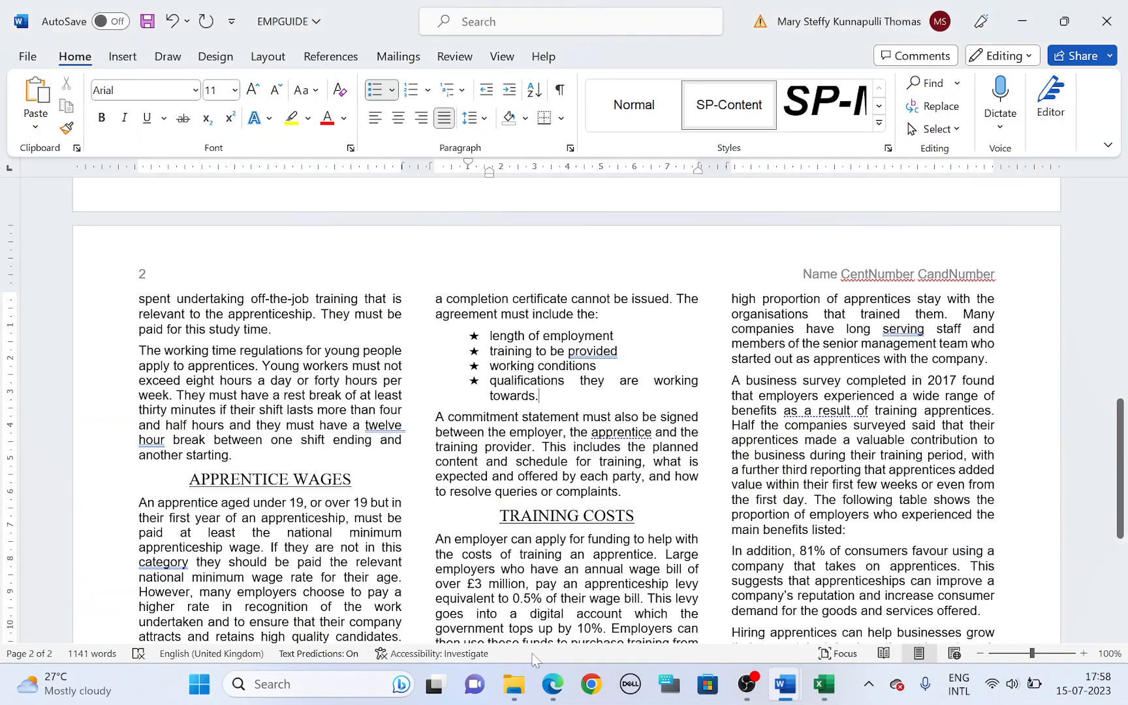
{"action": "left_click", "coordinate": [557, 686]}
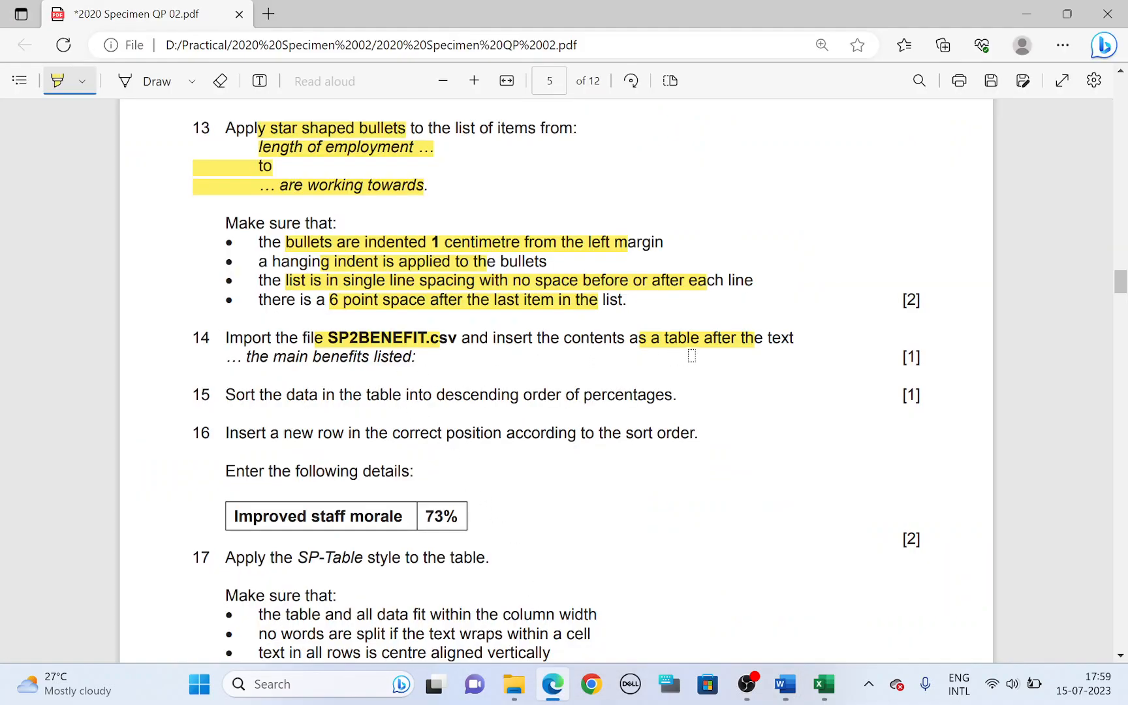
{"action": "left_click_drag", "start_coordinate": [246, 356], "coordinate": [416, 359]}
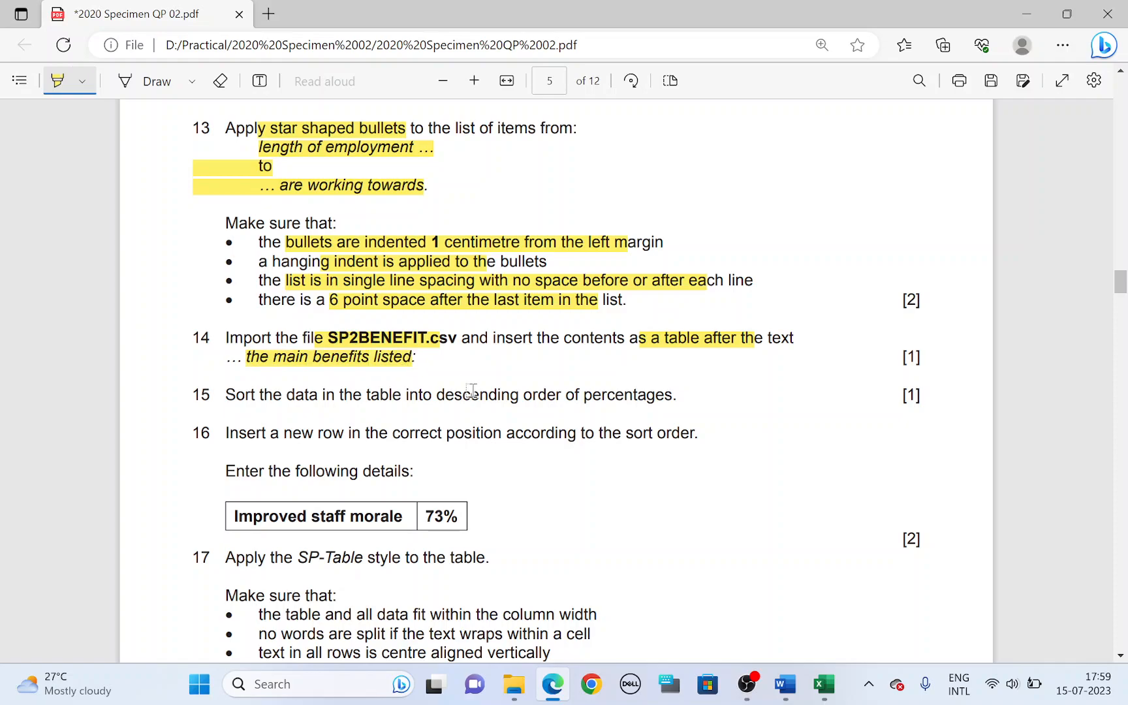
Step: Switch to the EMPGUIDE document in Word and find the text "the main benefit"
{"action": "key", "text": "alt+Tab"}
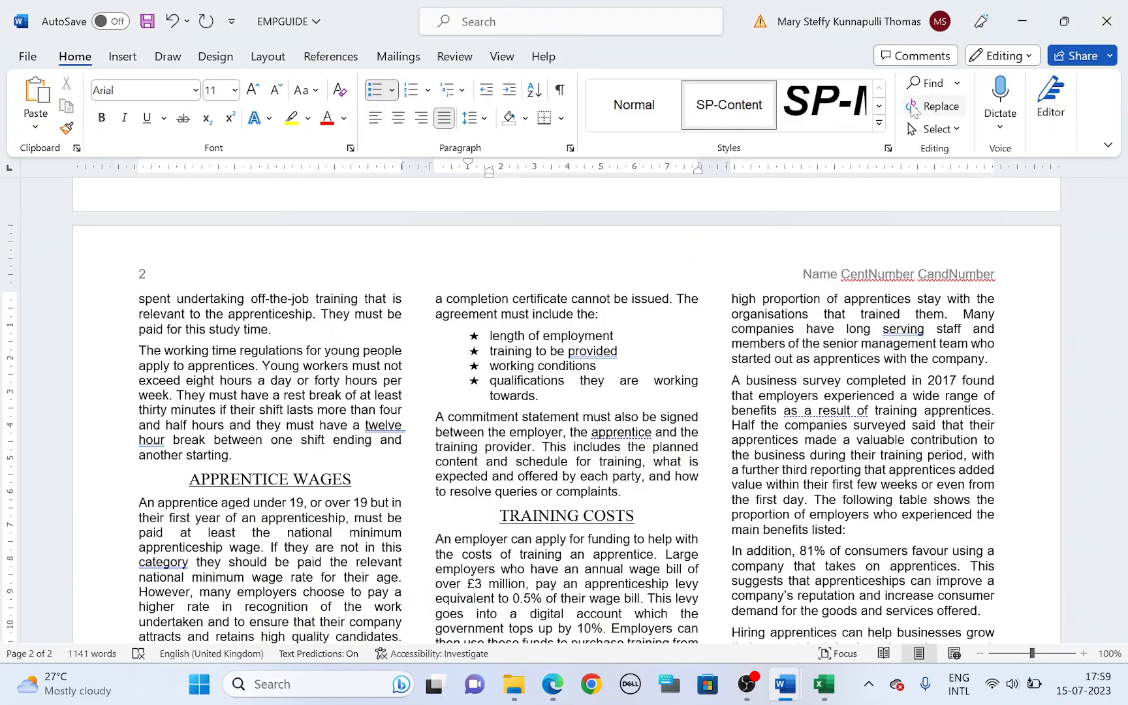
{"action": "left_click", "coordinate": [929, 84]}
{"action": "type", "text": "the main"}
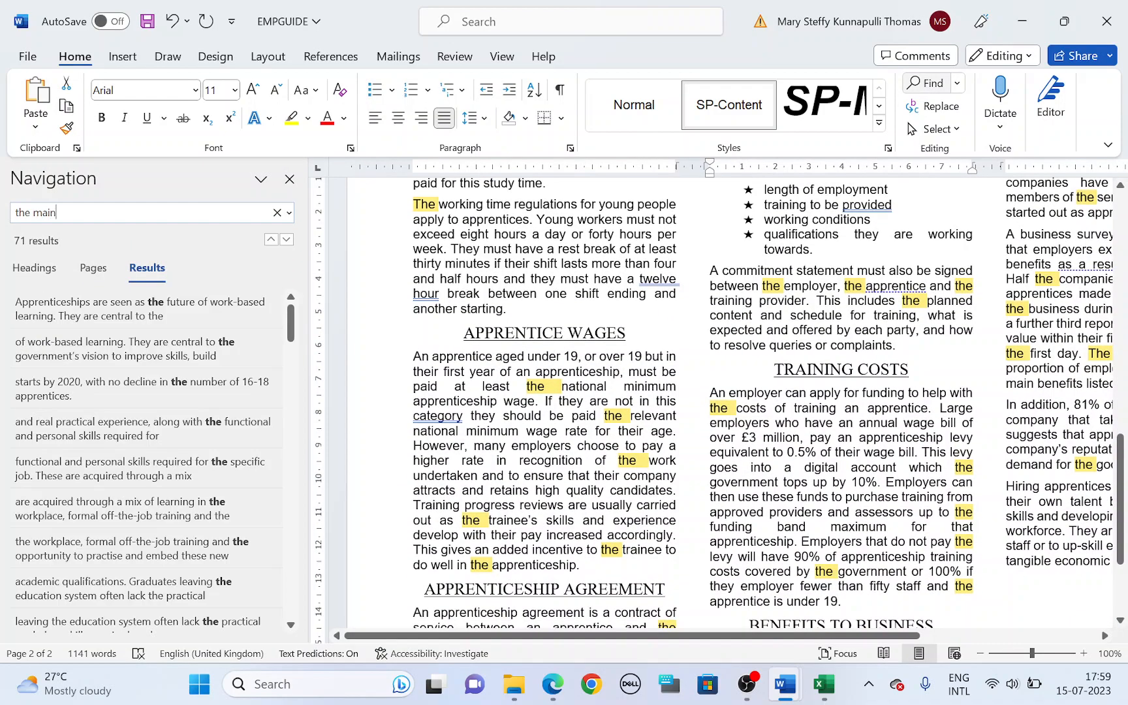
{"action": "type", "text": " benefit"}
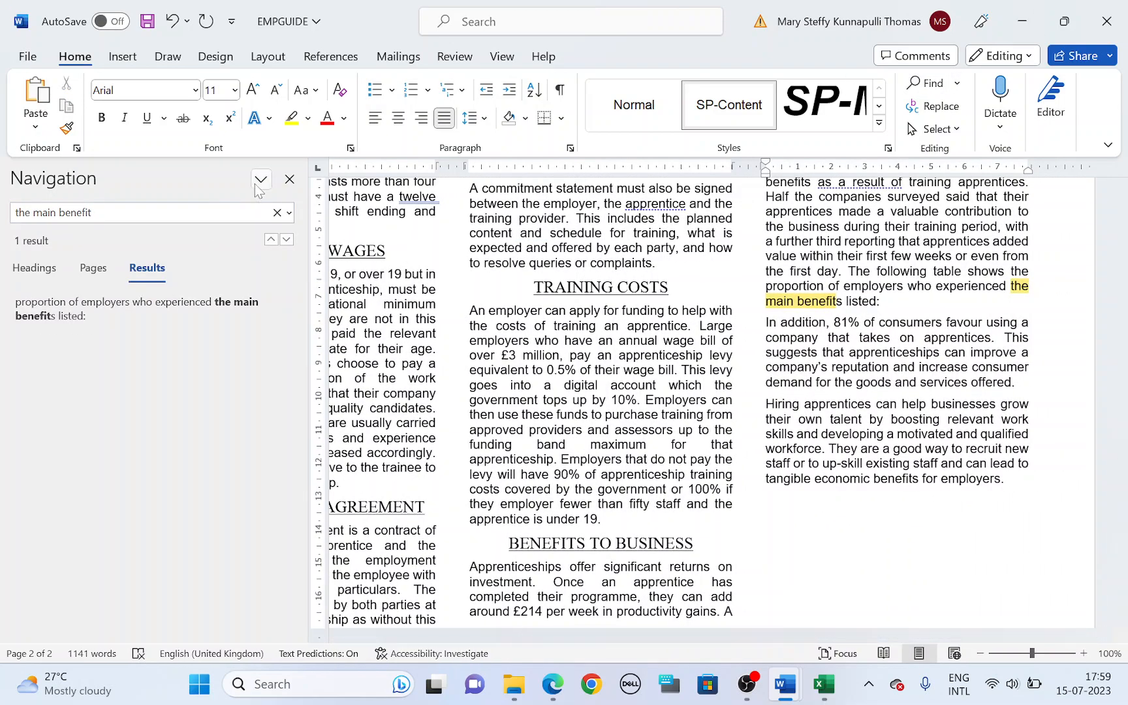
{"action": "left_click", "coordinate": [289, 179]}
Step: Paste the copied benefits table on a new line after "the main benefits listed:"
{"action": "key", "text": "Return"}
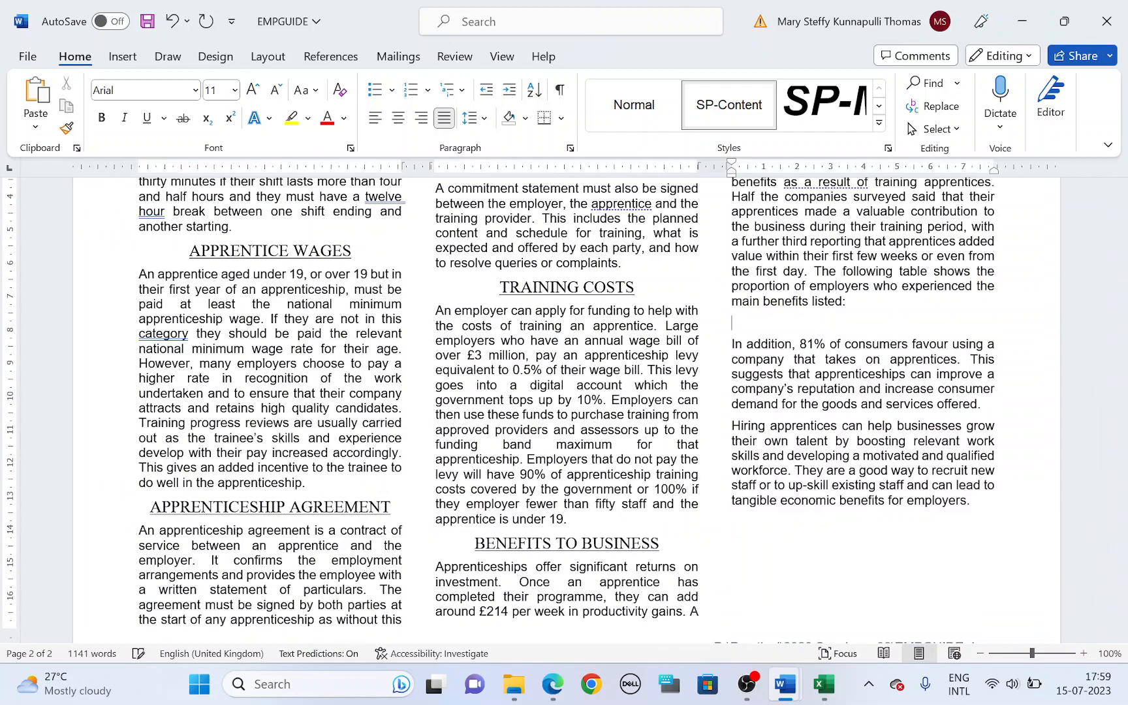
{"action": "key", "text": "ctrl+v"}
{"action": "left_click", "coordinate": [769, 391]}
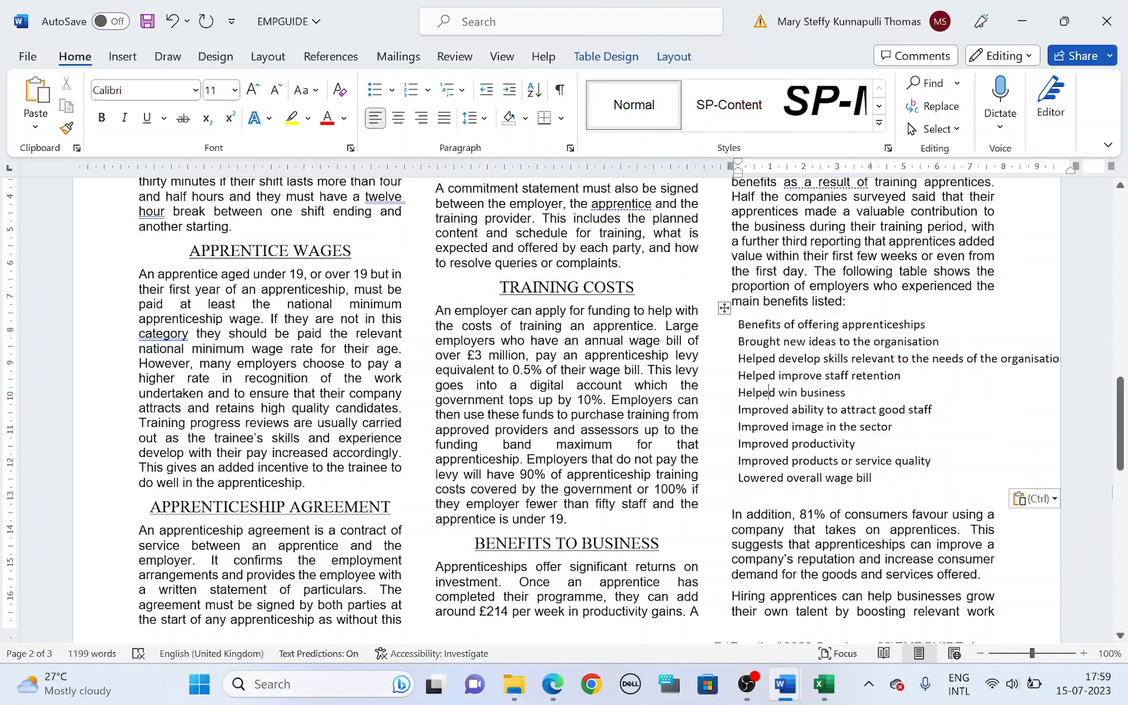
Step: Apply all borders to the whole pasted benefits table
{"action": "left_click", "coordinate": [725, 308]}
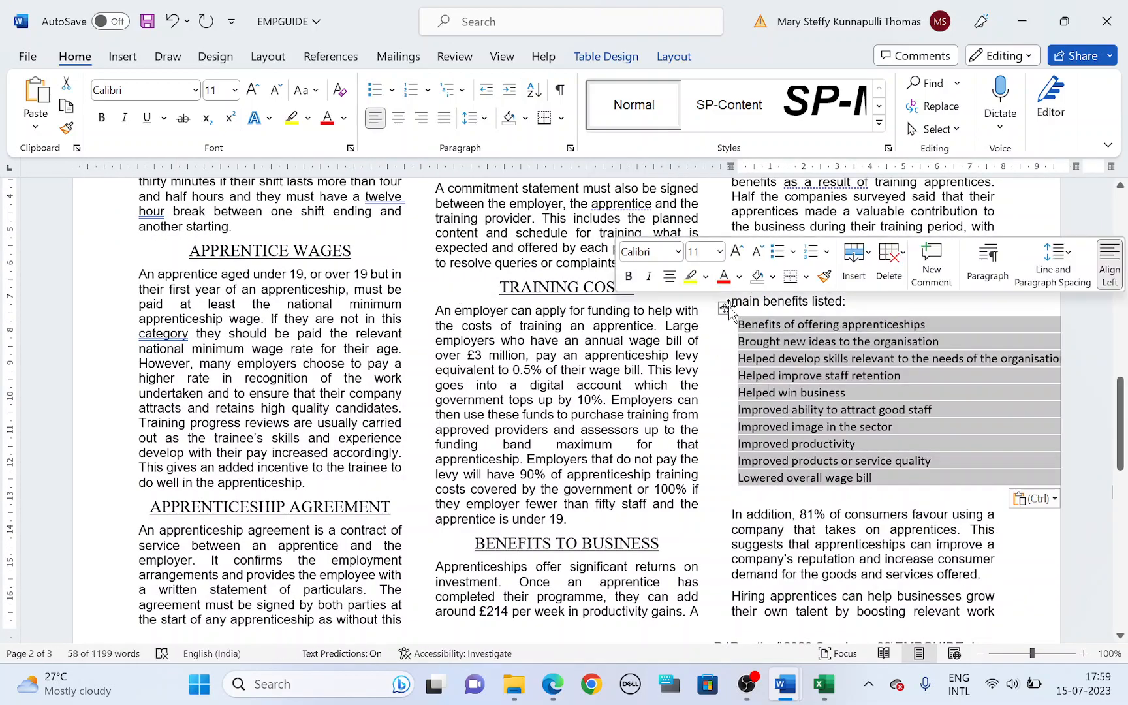
{"action": "key", "text": "alt+Tab"}
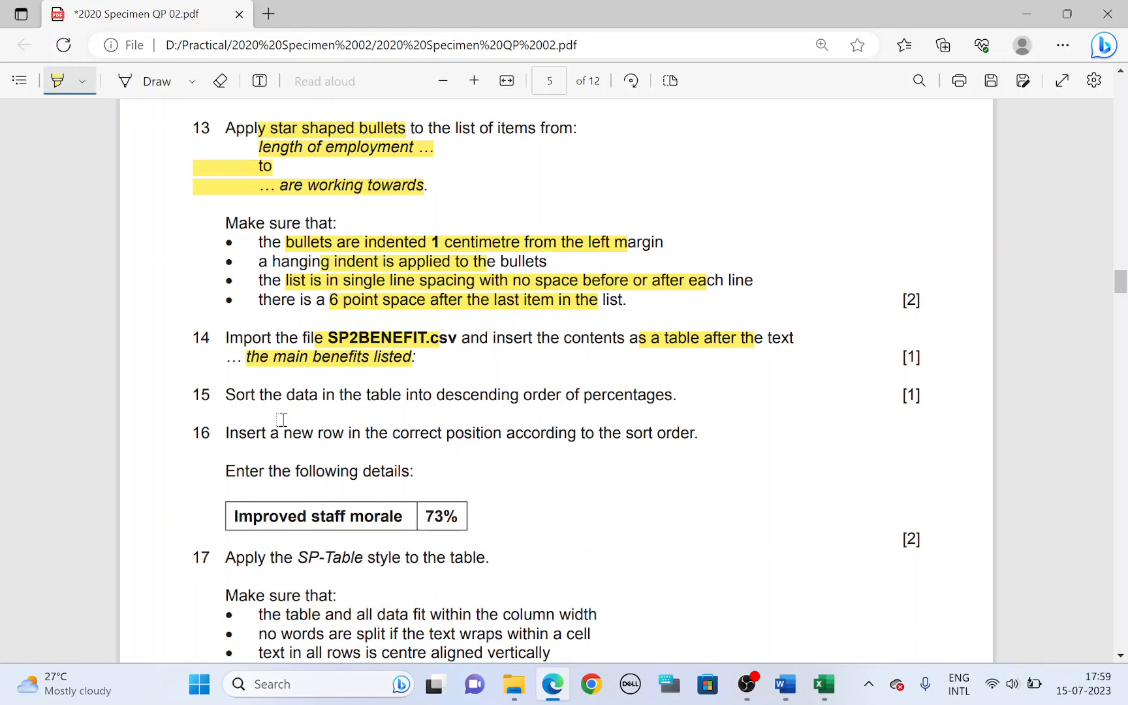
{"action": "key", "text": "alt+Tab"}
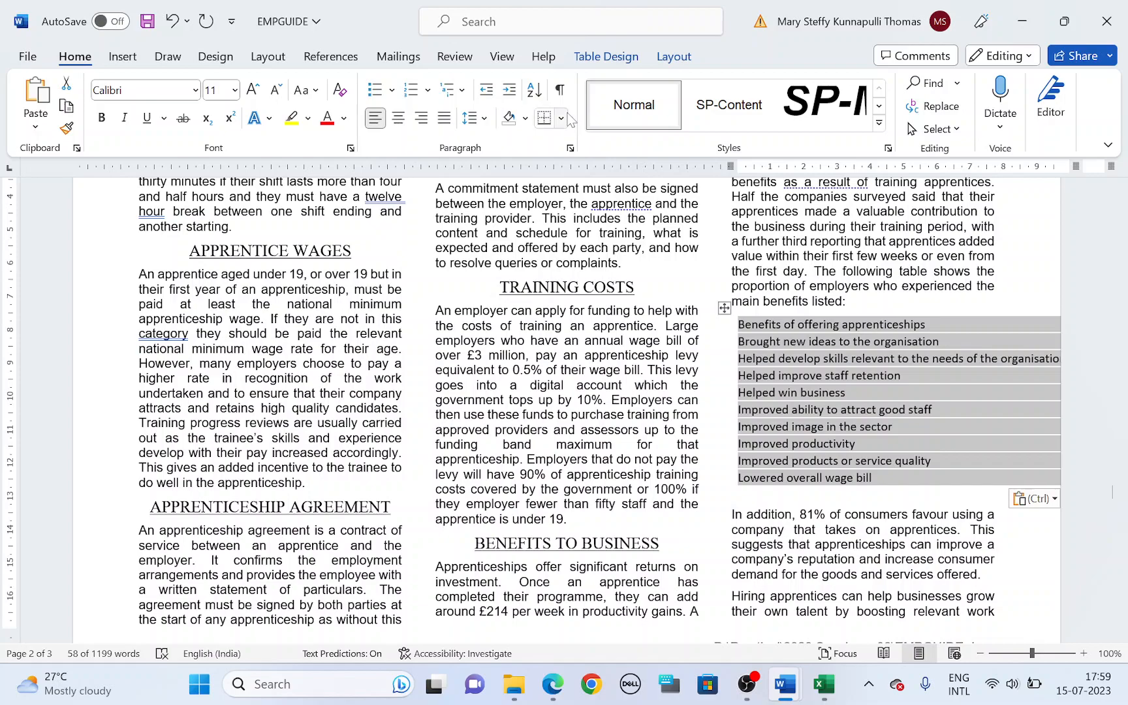
{"action": "left_click", "coordinate": [561, 118]}
{"action": "left_click", "coordinate": [584, 265]}
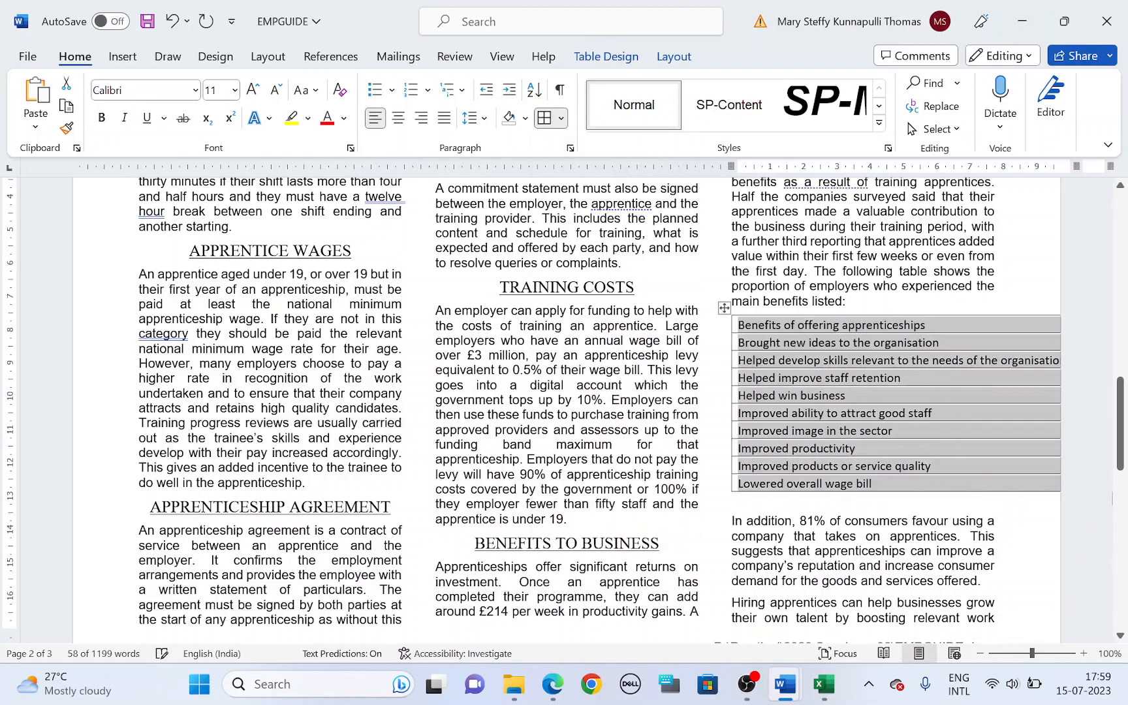
Step: Shrink the benefits table so that both of its columns fit within the width of the text column
{"action": "left_click", "coordinate": [981, 653]}
{"action": "left_click", "coordinate": [982, 653]}
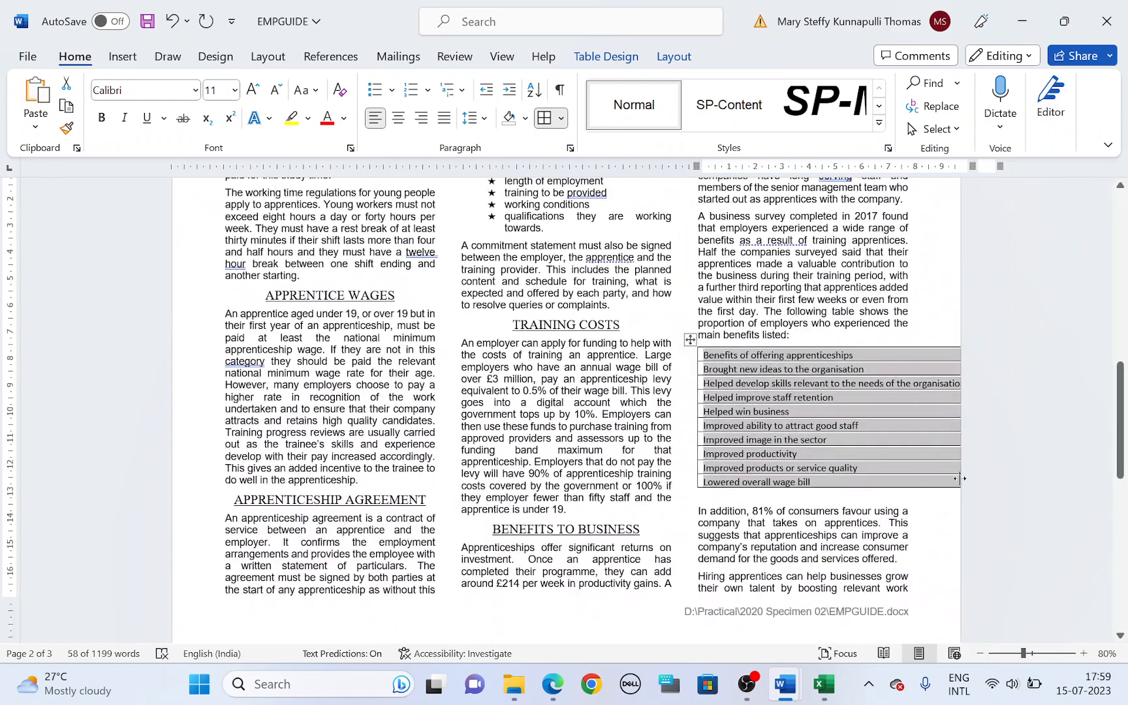
{"action": "left_click", "coordinate": [927, 468]}
{"action": "left_click_drag", "start_coordinate": [1007, 495], "coordinate": [908, 488]}
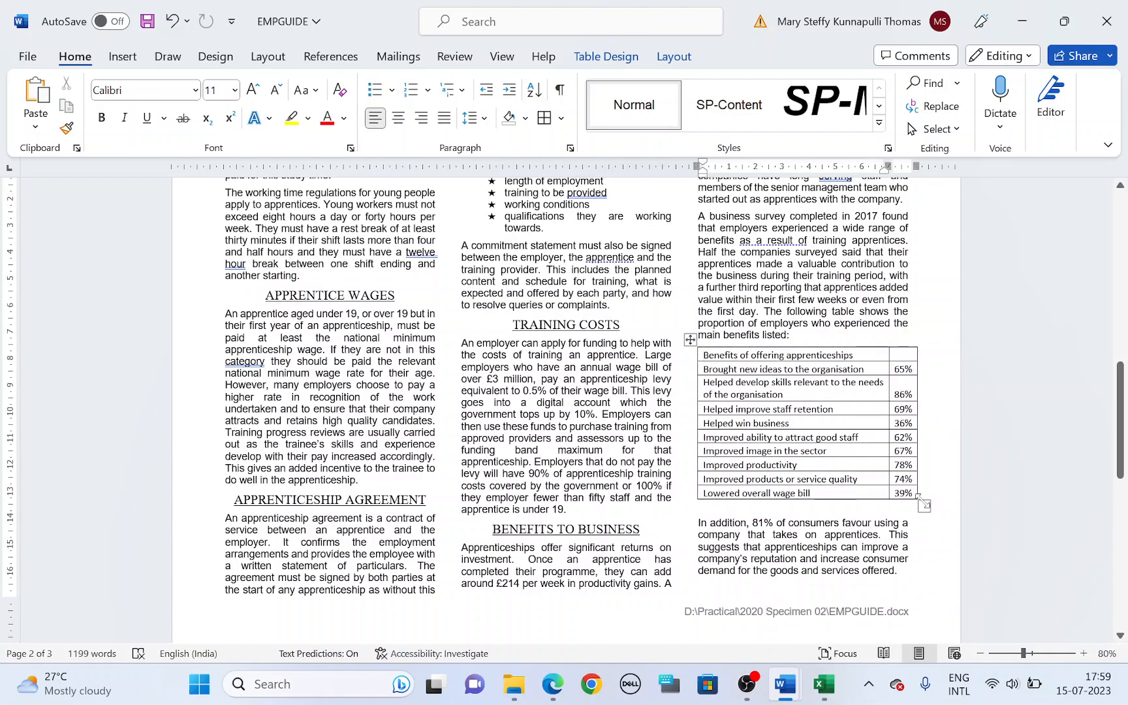
{"action": "left_click_drag", "start_coordinate": [919, 501], "coordinate": [906, 506]}
Step: Return to the question paper in Edge and highlight "descending order of percentages" in task 15
{"action": "key", "text": "alt+Tab"}
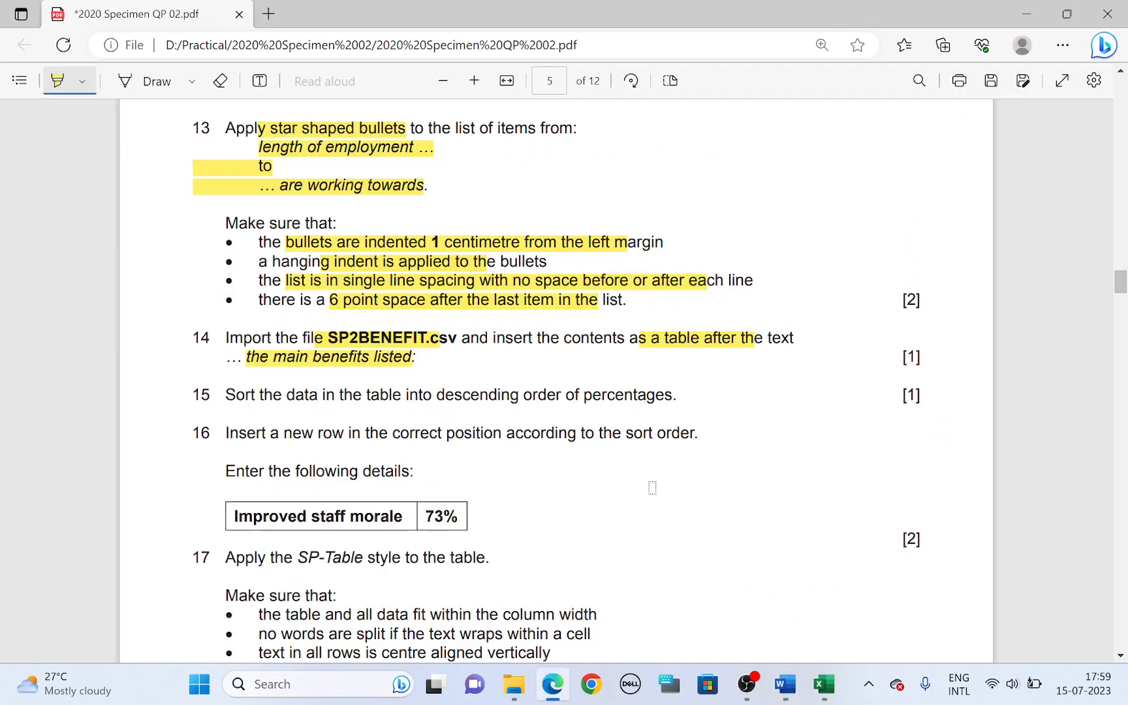
{"action": "key", "text": "alt+Tab"}
{"action": "scroll", "coordinate": [1081, 652], "scroll_direction": "down", "scroll_amount": 2}
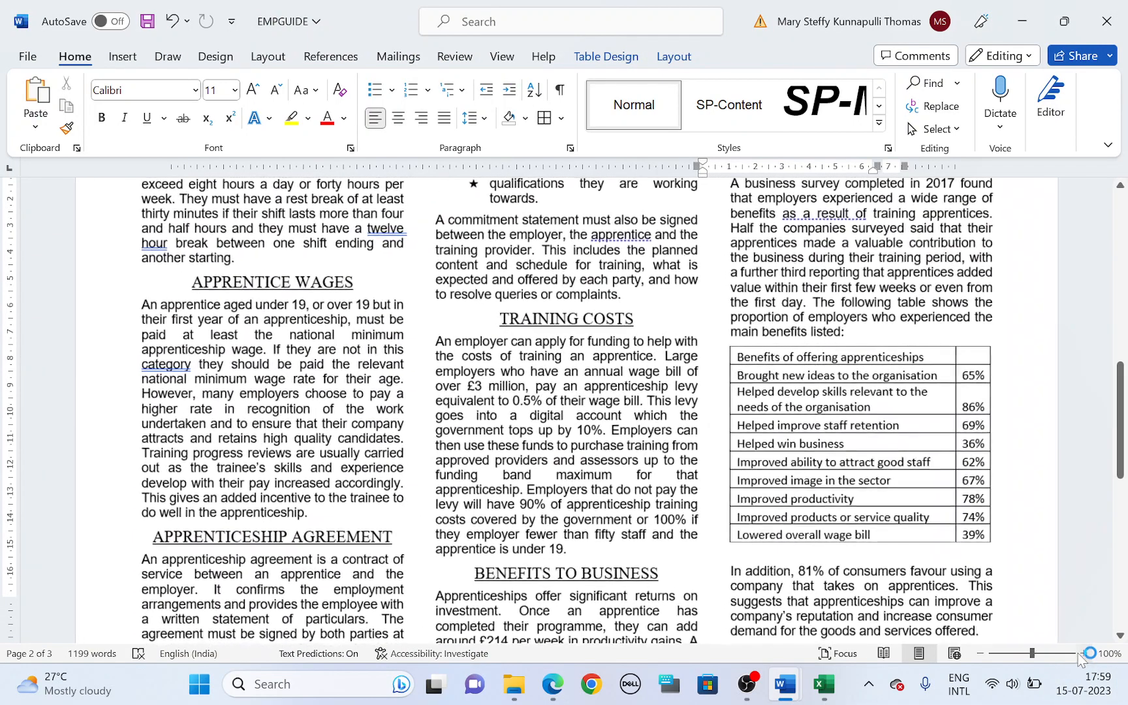
{"action": "key", "text": "alt+Tab"}
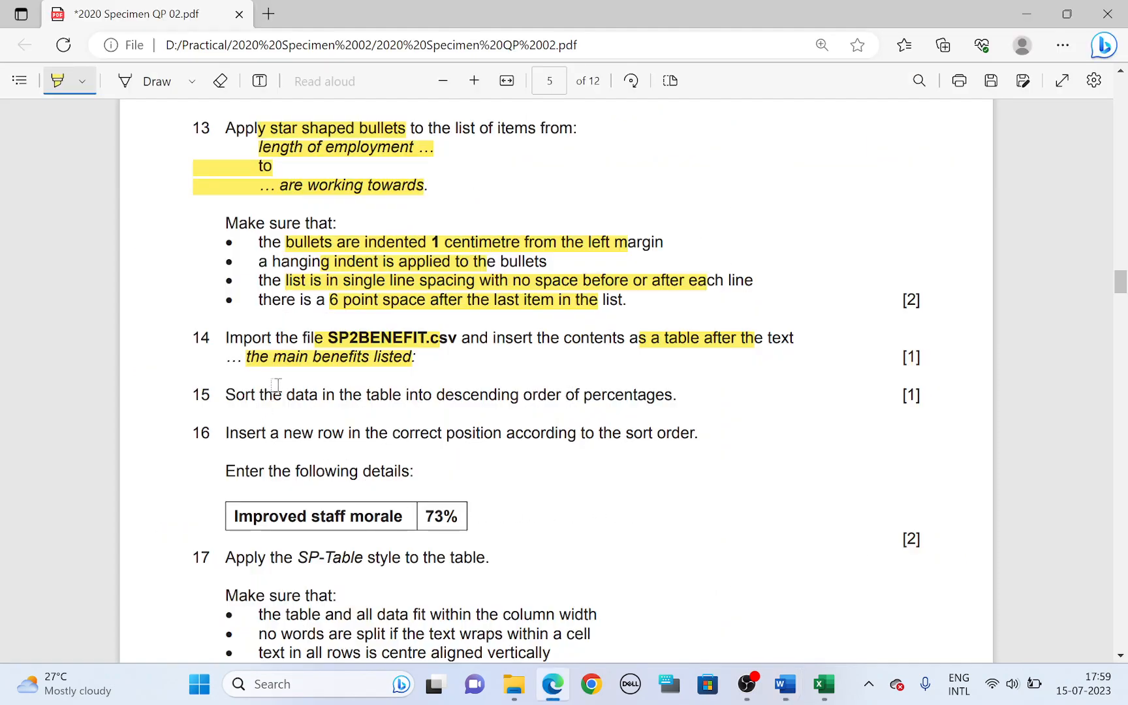
{"action": "left_click_drag", "start_coordinate": [444, 395], "coordinate": [647, 390]}
Step: Back in Word, sort the table rows below the heading row by Column 2 as numbers in descending order
{"action": "key", "text": "alt+Tab"}
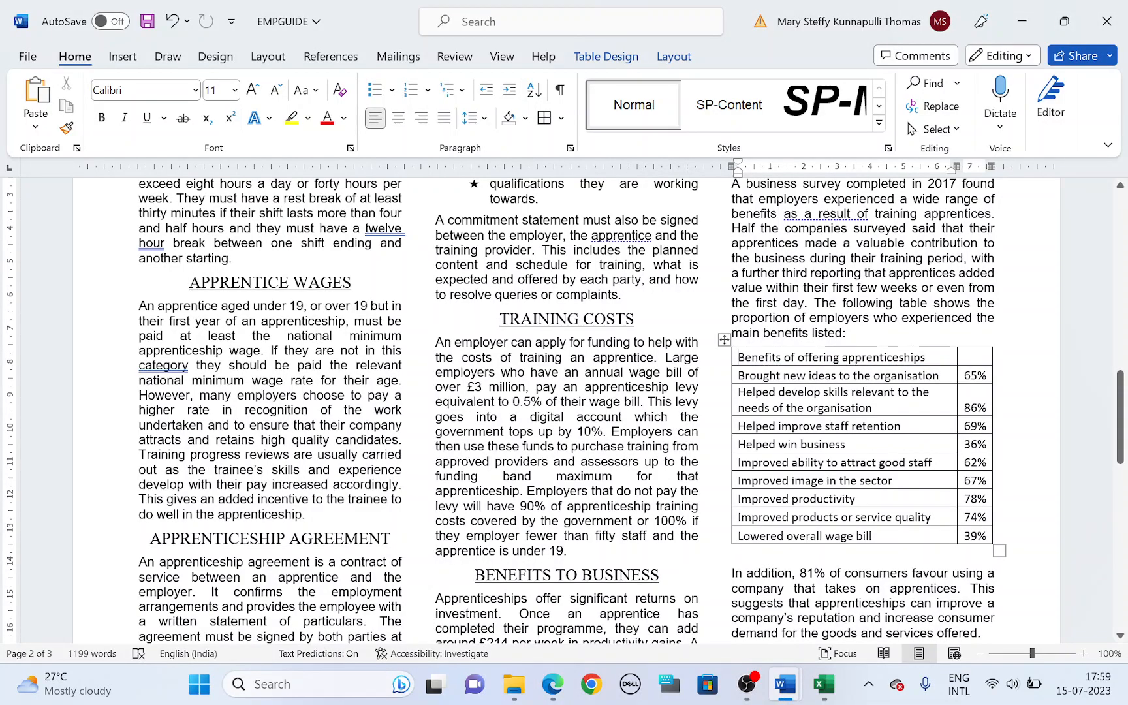
{"action": "left_click_drag", "start_coordinate": [740, 376], "coordinate": [973, 536]}
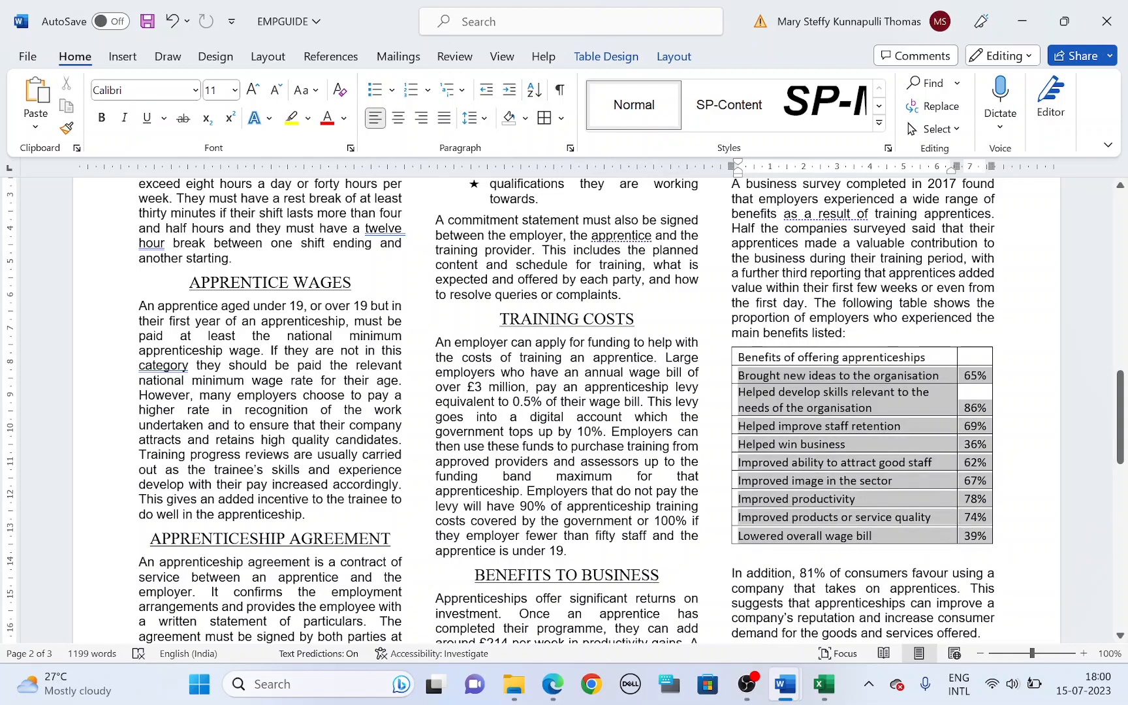
{"action": "left_click", "coordinate": [534, 90]}
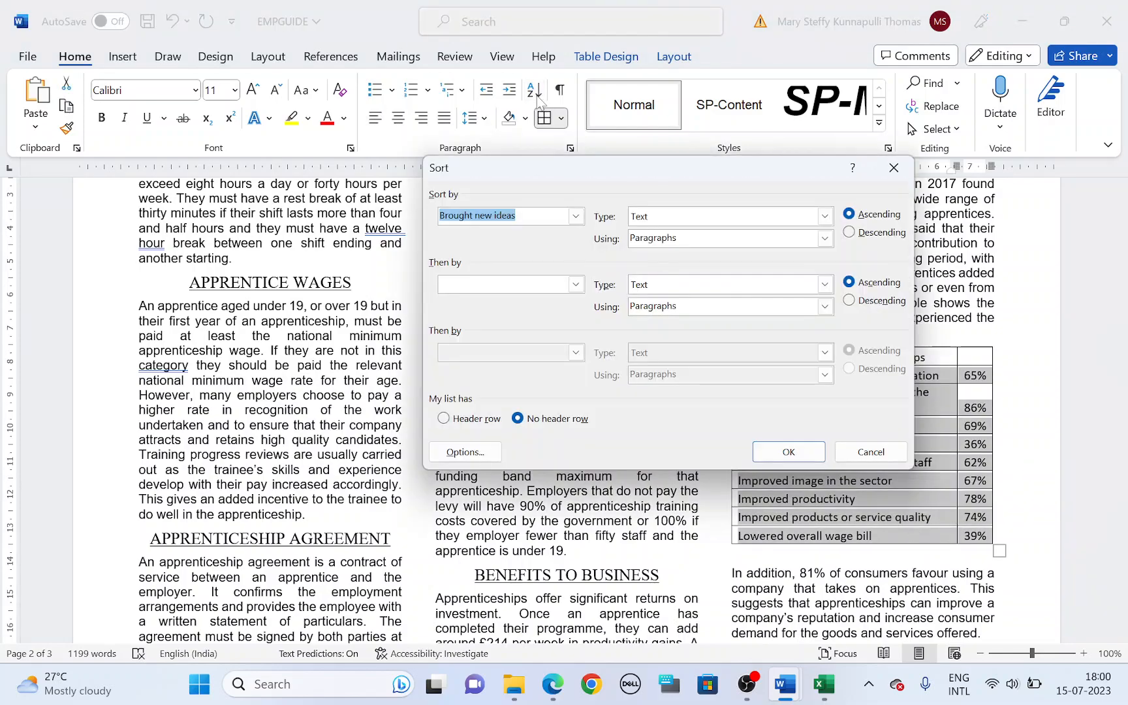
{"action": "left_click", "coordinate": [575, 216]}
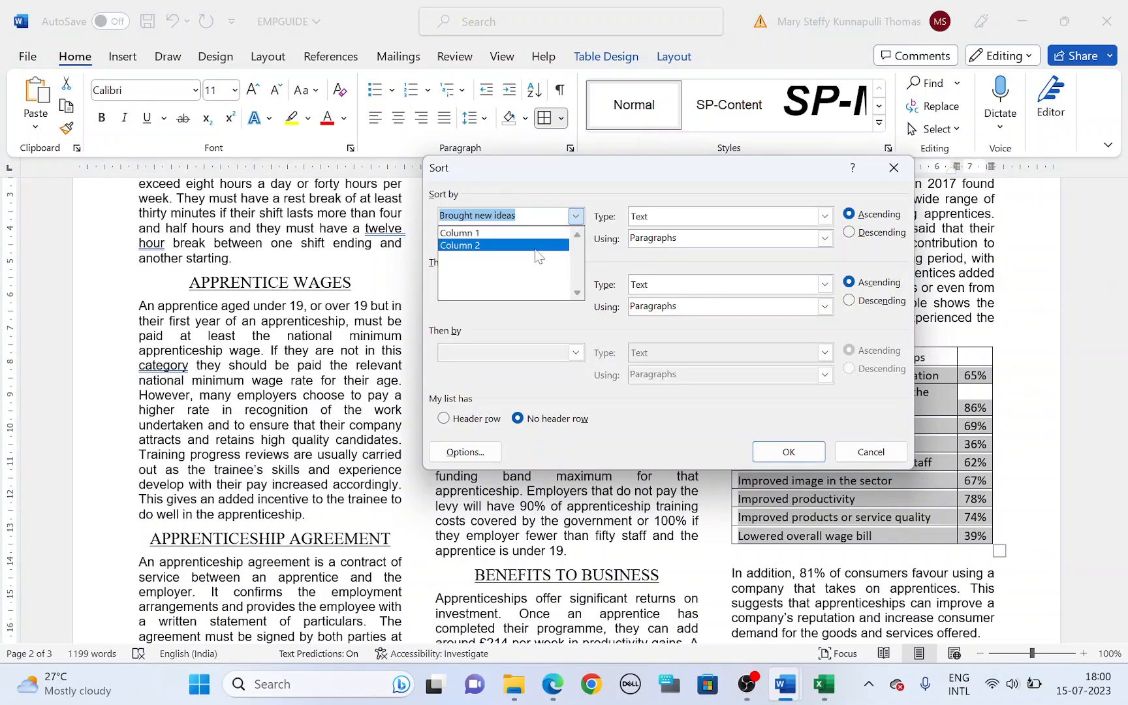
{"action": "left_click", "coordinate": [536, 251]}
{"action": "left_click_drag", "start_coordinate": [589, 164], "coordinate": [451, 166]}
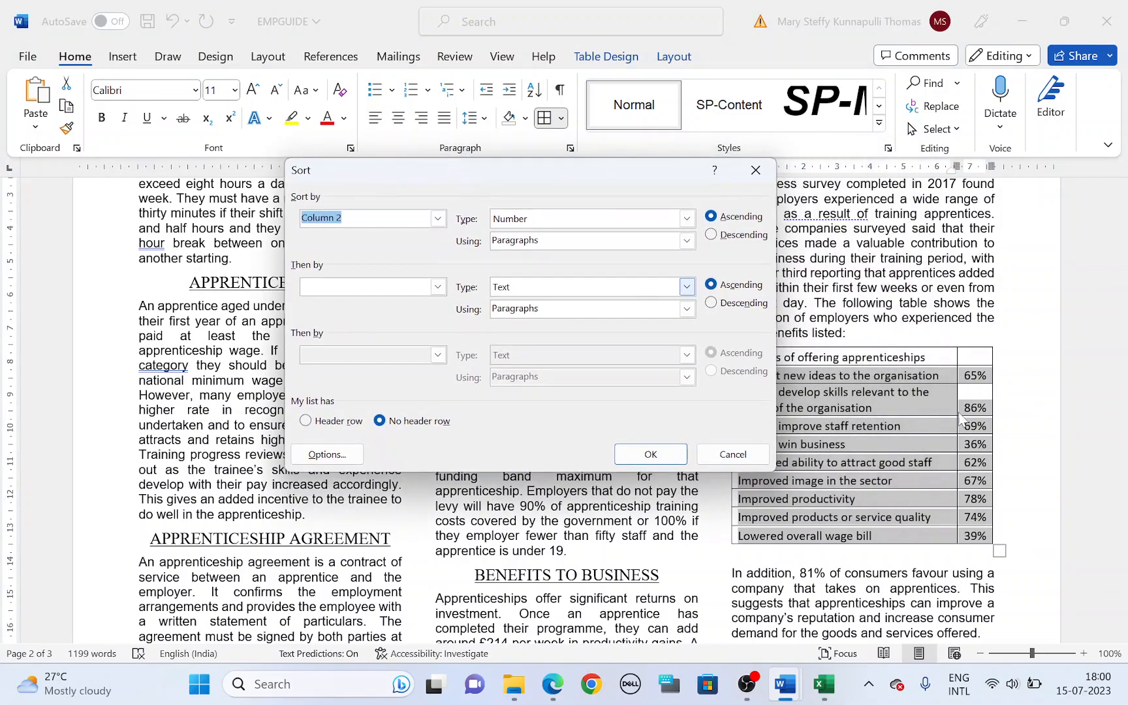
{"action": "left_click", "coordinate": [712, 235]}
{"action": "left_click", "coordinate": [676, 460]}
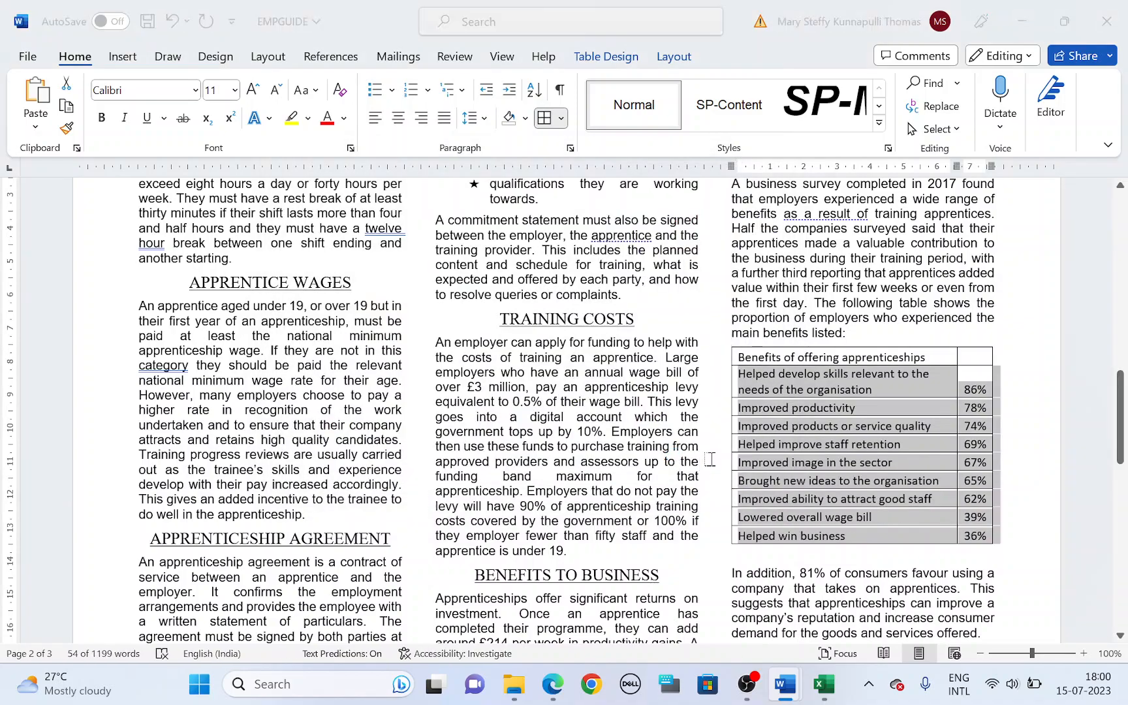
Step: In the question paper, highlight "new row", "correct position" and "sort order" in task 16
{"action": "key", "text": "alt+Tab"}
{"action": "scroll", "coordinate": [496, 404], "scroll_direction": "down", "scroll_amount": 1}
{"action": "left_click_drag", "start_coordinate": [285, 347], "coordinate": [504, 342]}
{"action": "left_click_drag", "start_coordinate": [633, 339], "coordinate": [680, 342]}
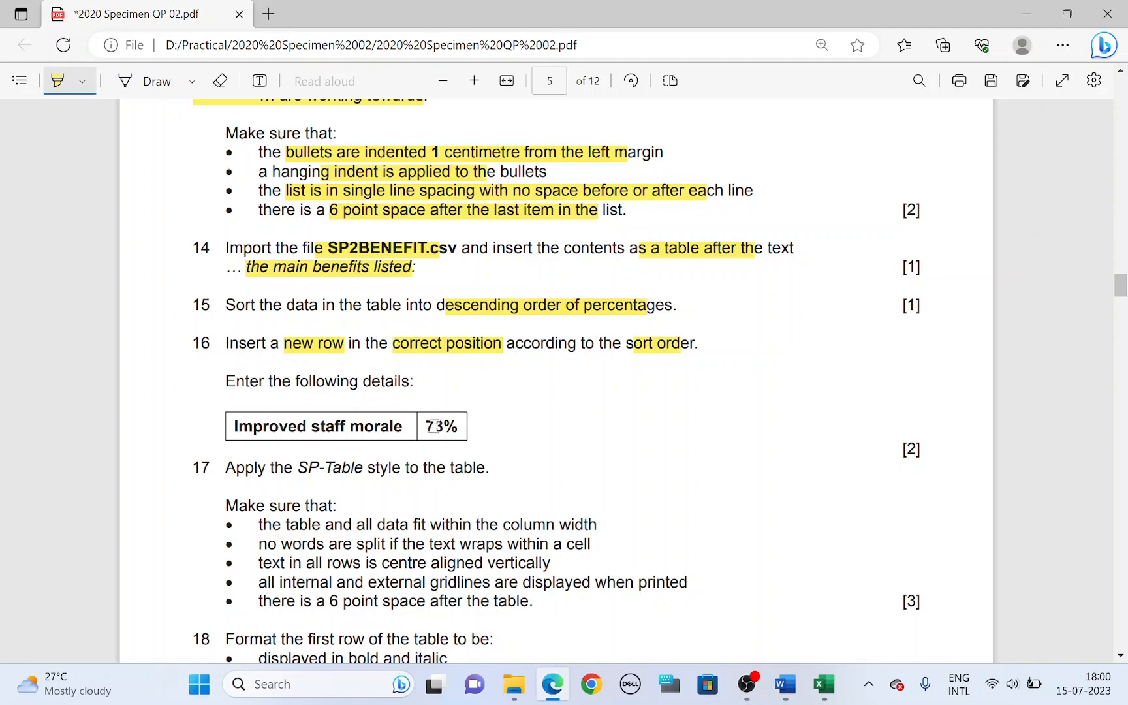
Step: Return to the Word document and insert a new table row below "Improved products or service quality"
{"action": "key", "text": "alt+Tab"}
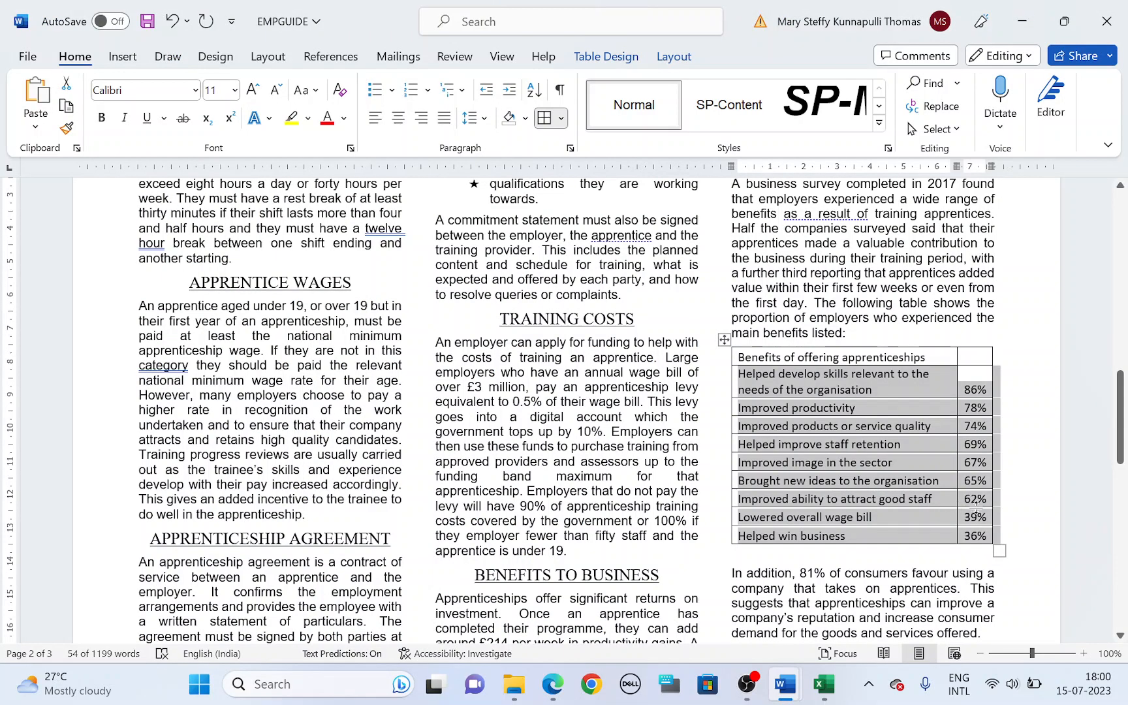
{"action": "left_click", "coordinate": [972, 450]}
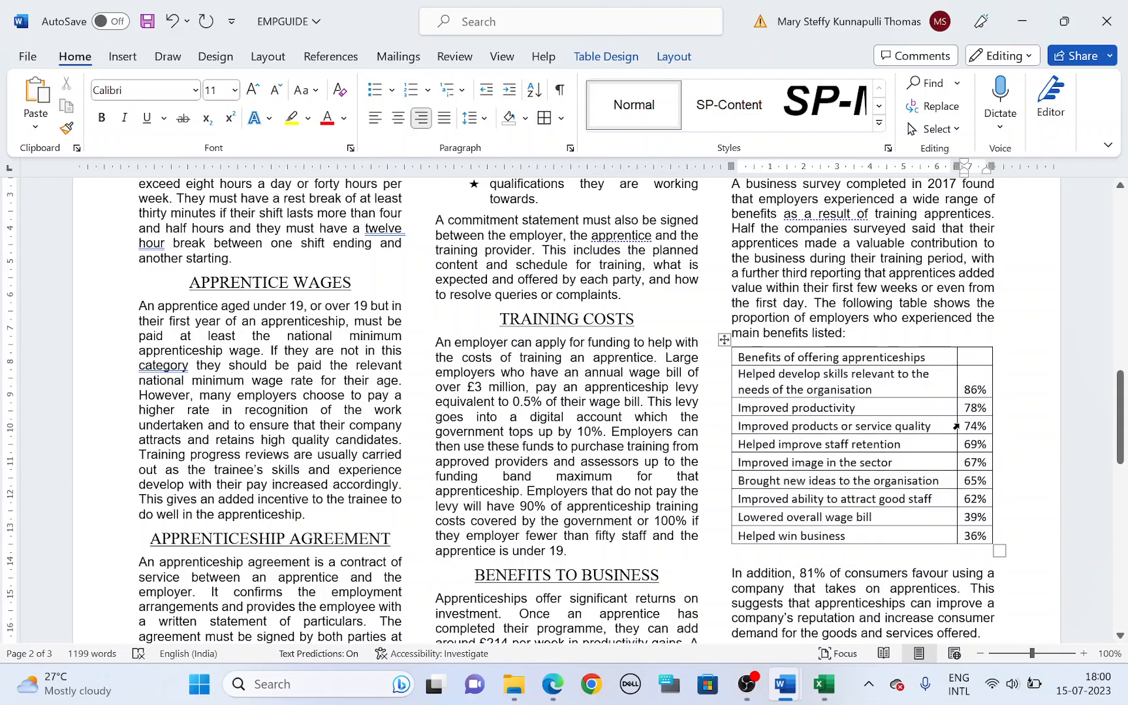
{"action": "right_click", "coordinate": [969, 426]}
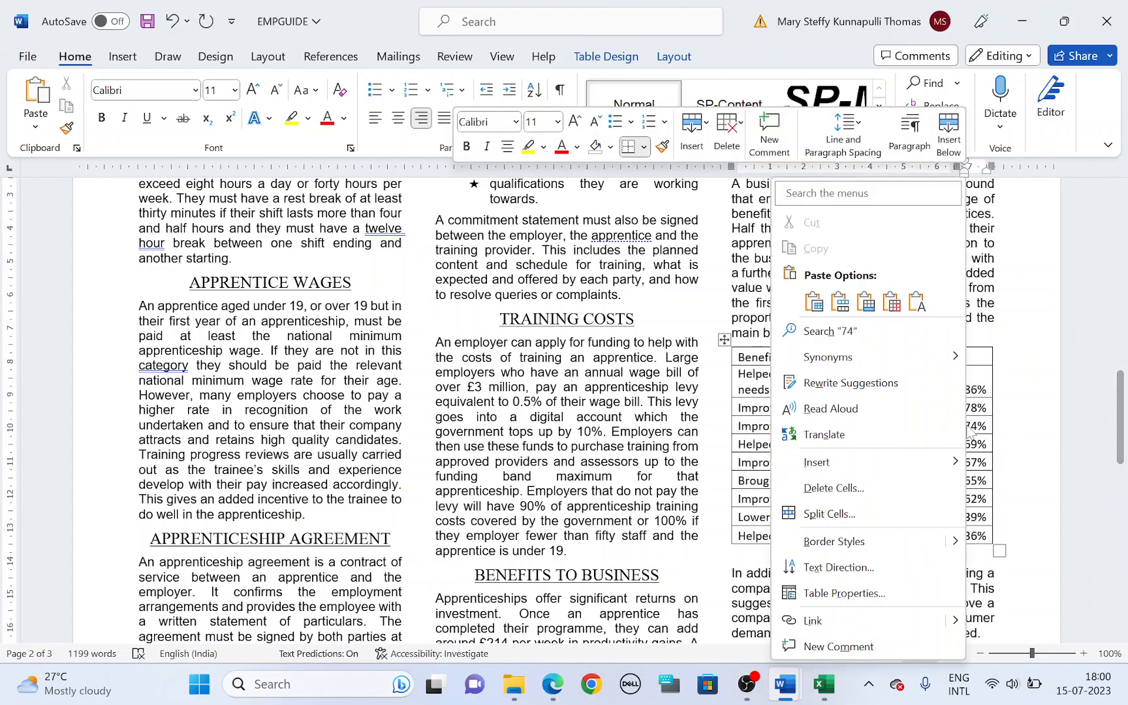
{"action": "mouse_move", "coordinate": [858, 466]}
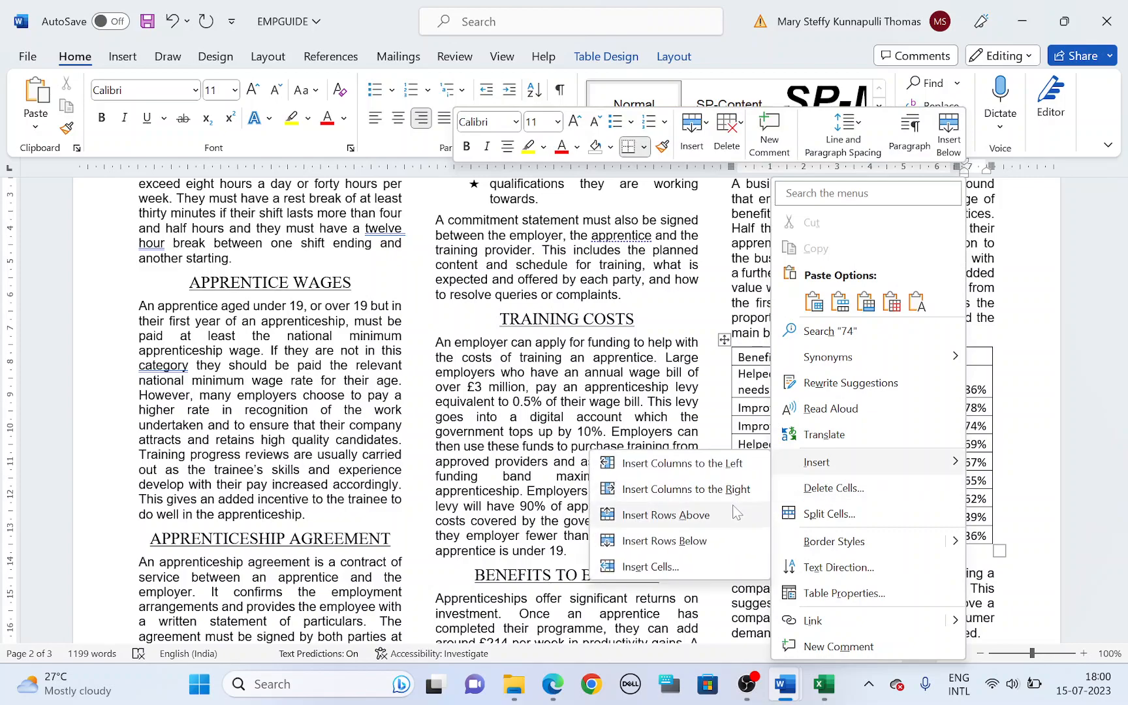
{"action": "left_click", "coordinate": [721, 534]}
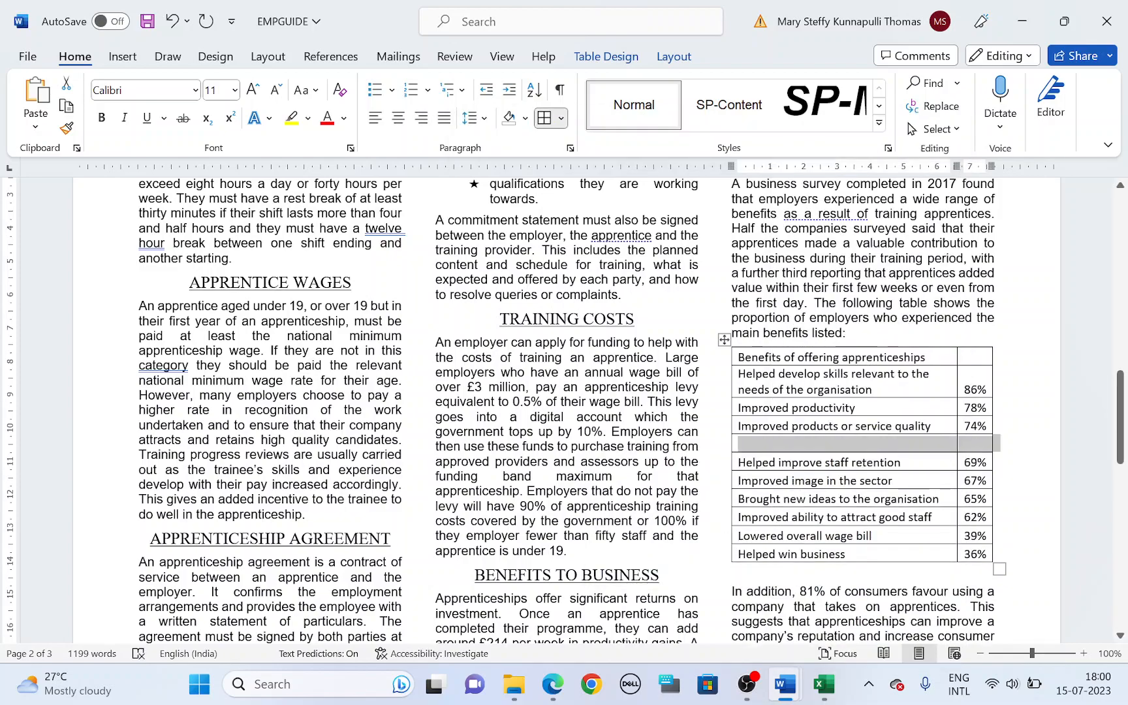
Step: Highlight "Improved staff morale" in task 16 of the question paper, and fill the new Word table row with "Improved staff morale" and 73%
{"action": "key", "text": "alt+Tab"}
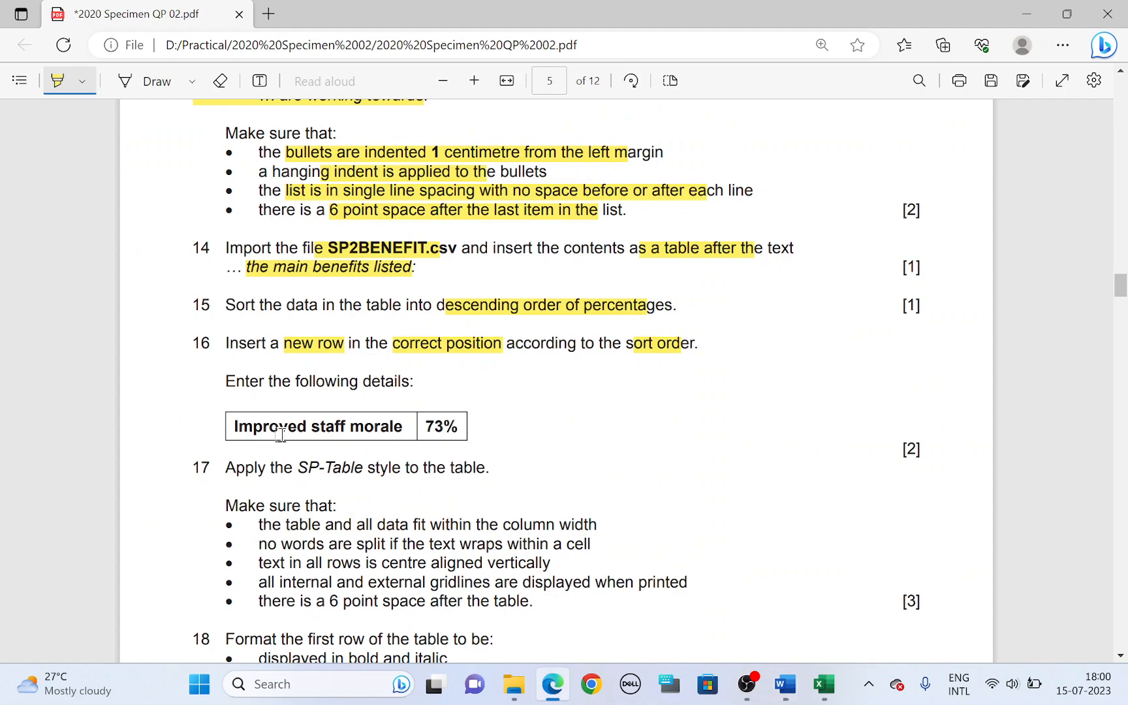
{"action": "left_click_drag", "start_coordinate": [229, 427], "coordinate": [407, 428]}
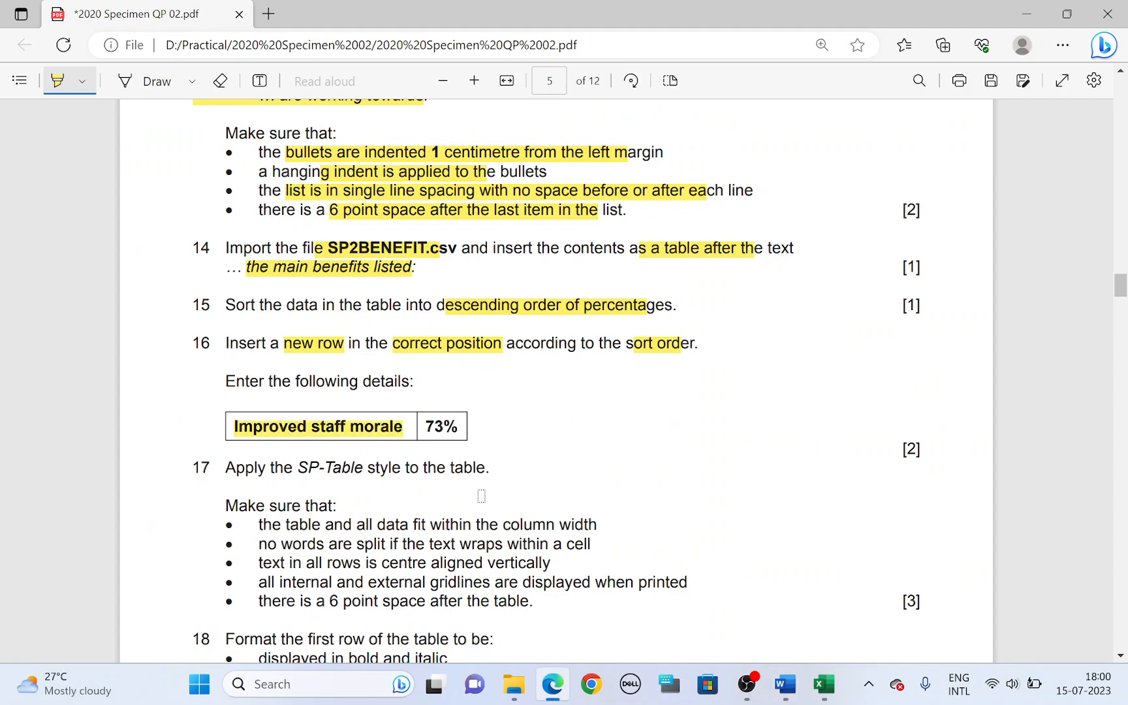
{"action": "key", "text": "alt+Tab"}
{"action": "type", "text": "Im"}
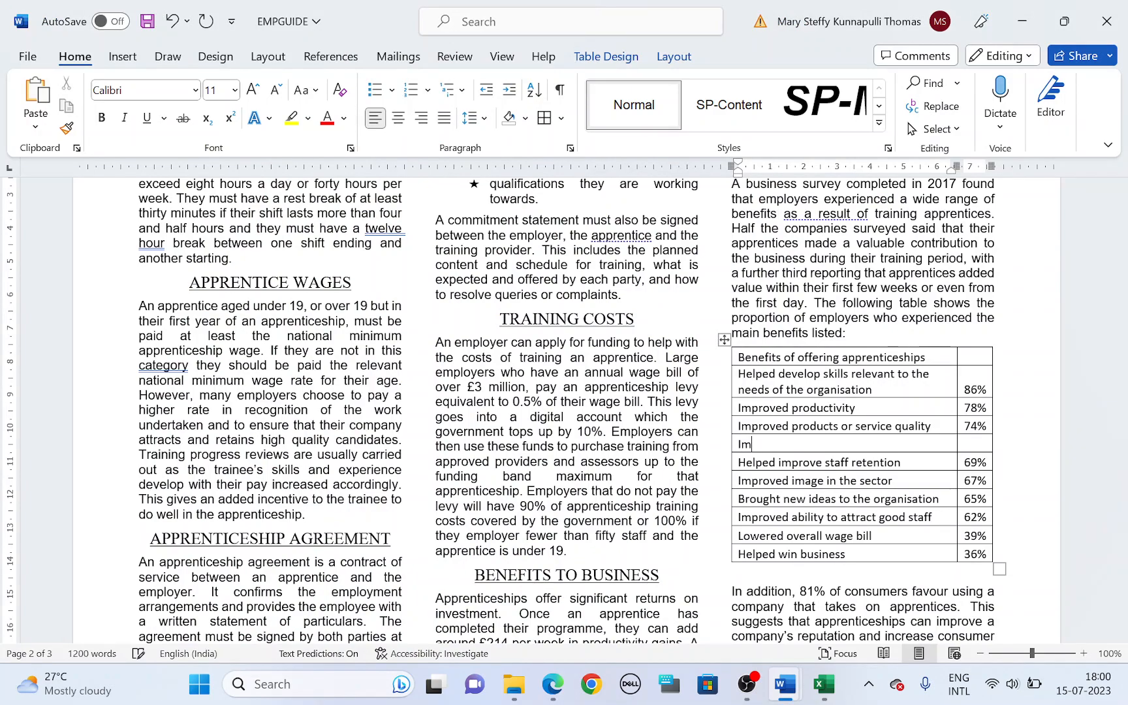
{"action": "type", "text": "proved staff morale"}
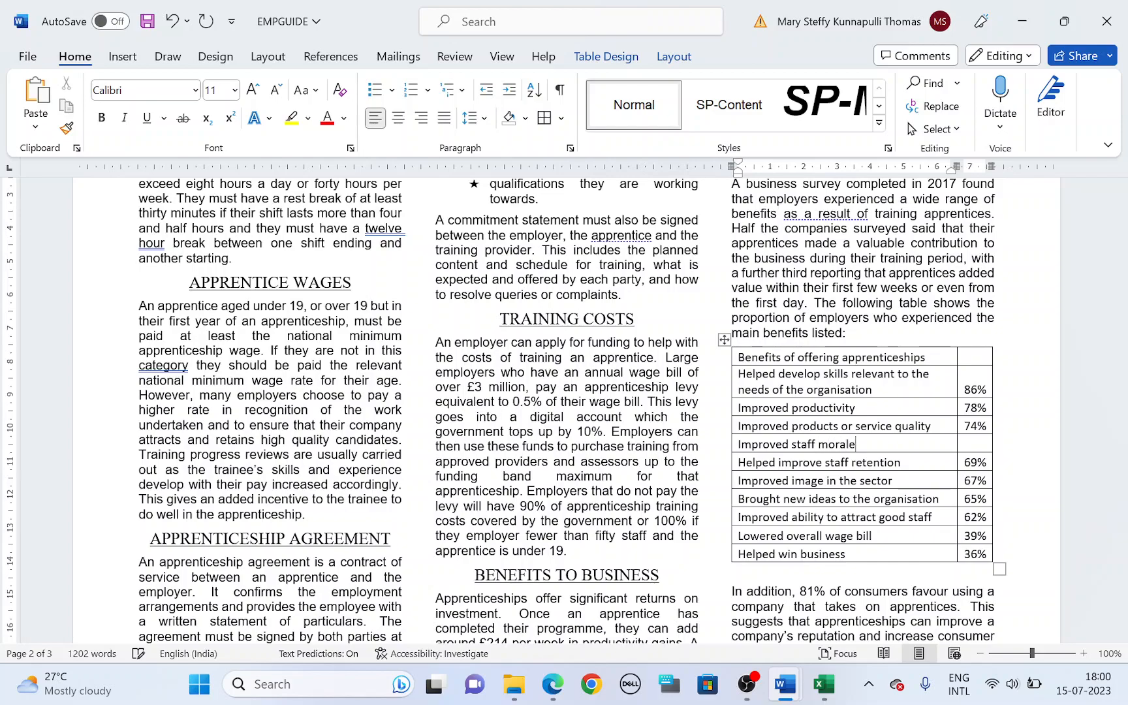
{"action": "key", "text": "alt+Tab"}
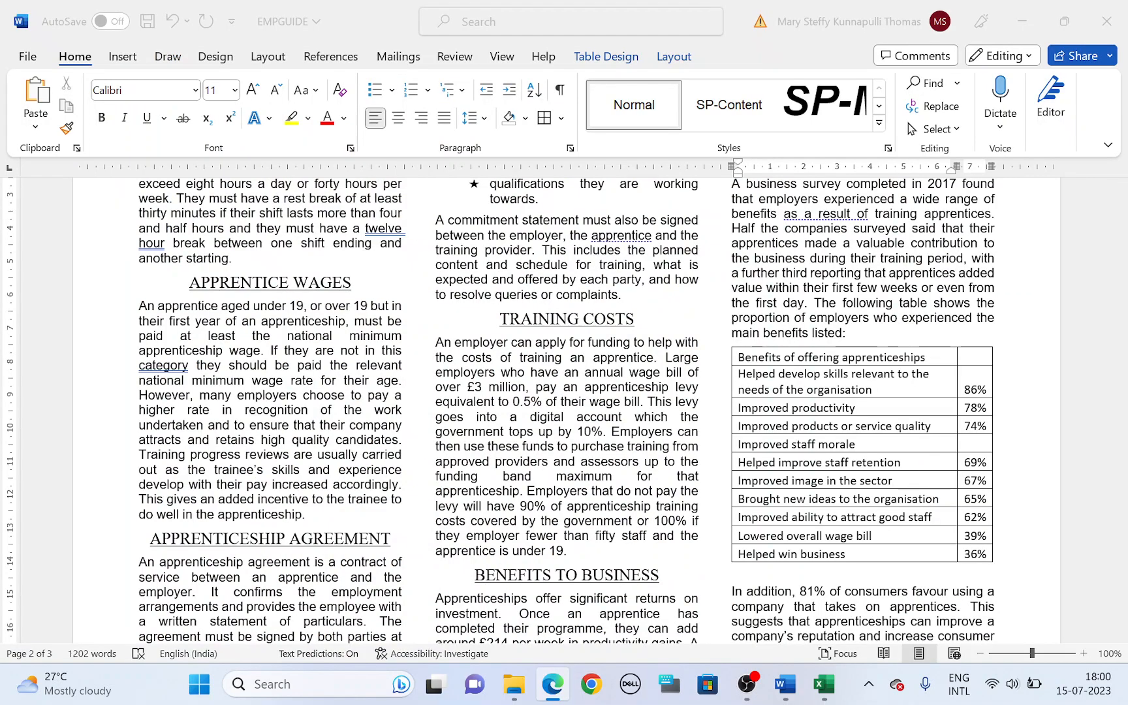
{"action": "key", "text": "alt+Tab"}
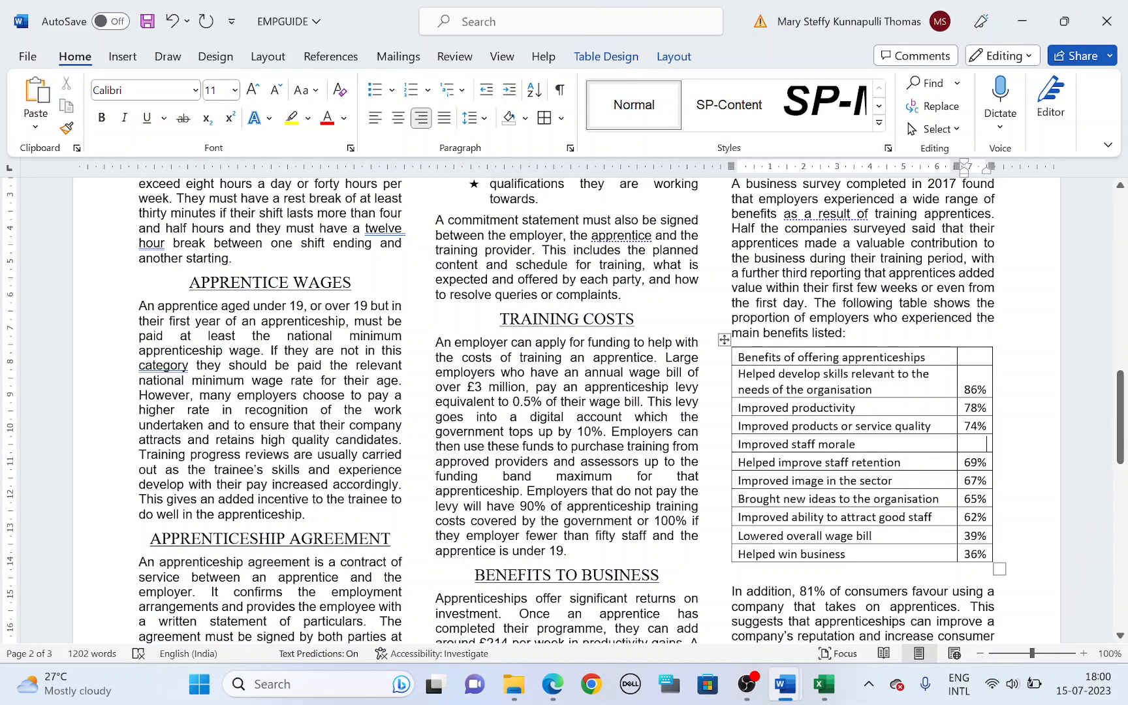
{"action": "type", "text": "73%"}
Step: Highlight "SP-Table" in task 17 of the question paper, and apply the SP-Table style to the whole table in Word
{"action": "key", "text": "alt+Tab"}
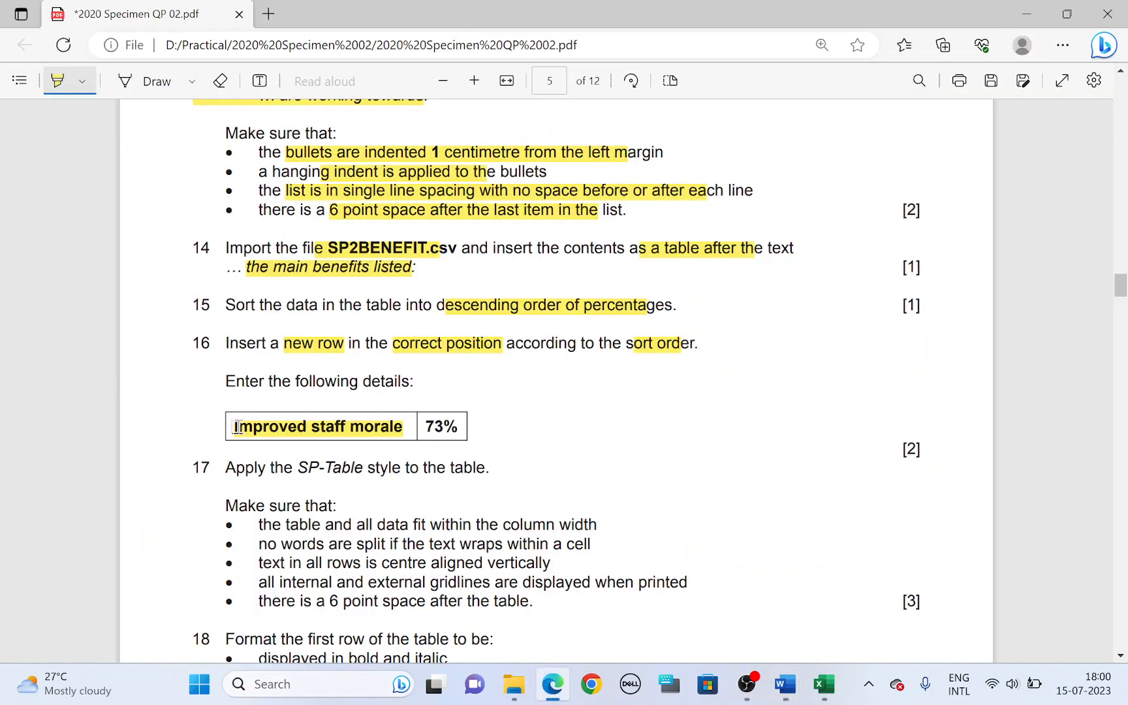
{"action": "left_click_drag", "start_coordinate": [296, 466], "coordinate": [365, 468]}
{"action": "key", "text": "alt+Tab"}
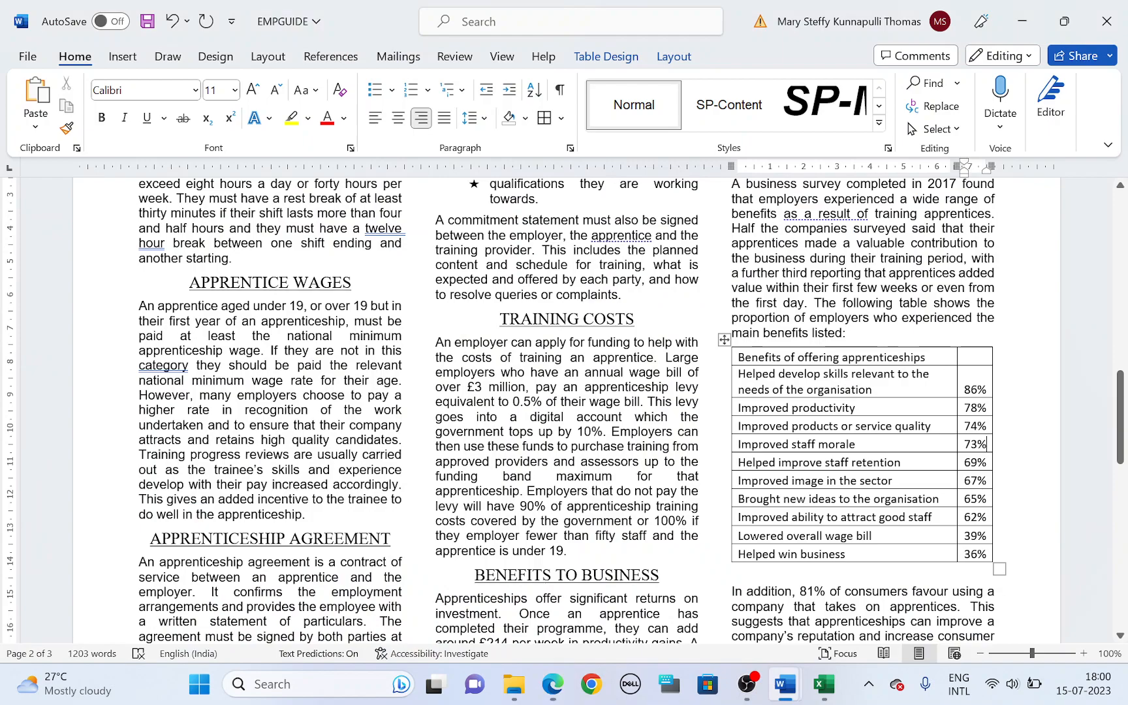
{"action": "left_click", "coordinate": [725, 339]}
{"action": "left_click", "coordinate": [879, 123]}
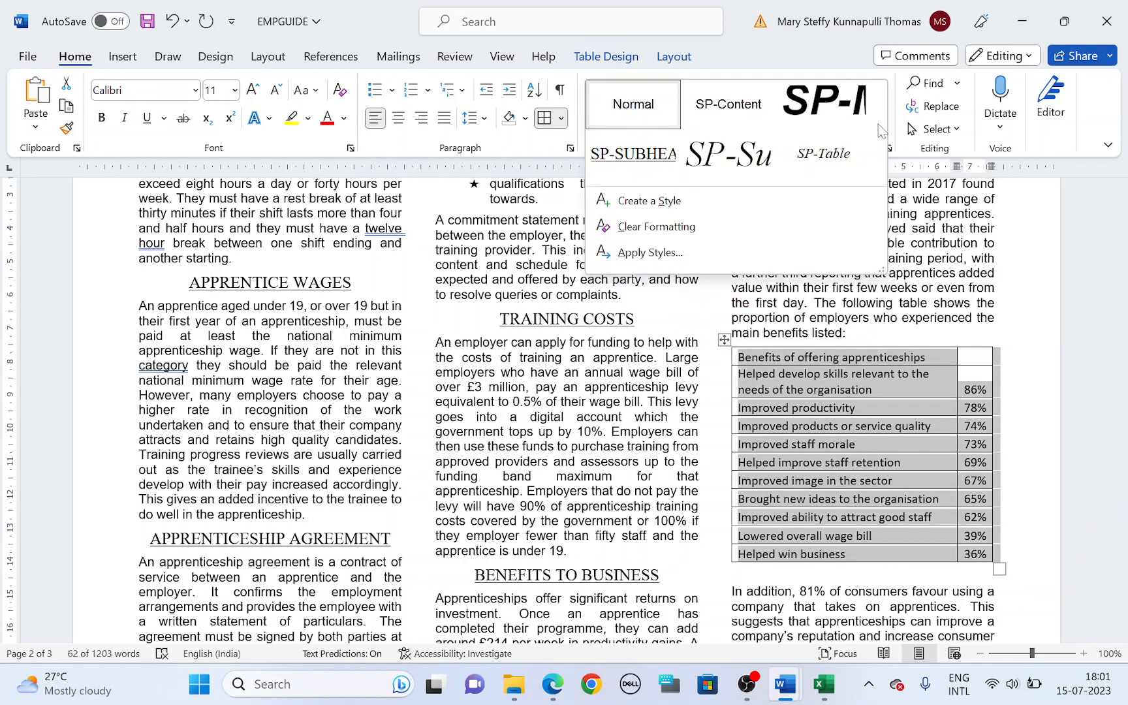
{"action": "left_click", "coordinate": [847, 152]}
Step: Highlight "words are split" in task 17 of the question paper, and widen the Word table's percentage column so each percentage fits on one line
{"action": "key", "text": "alt+Tab"}
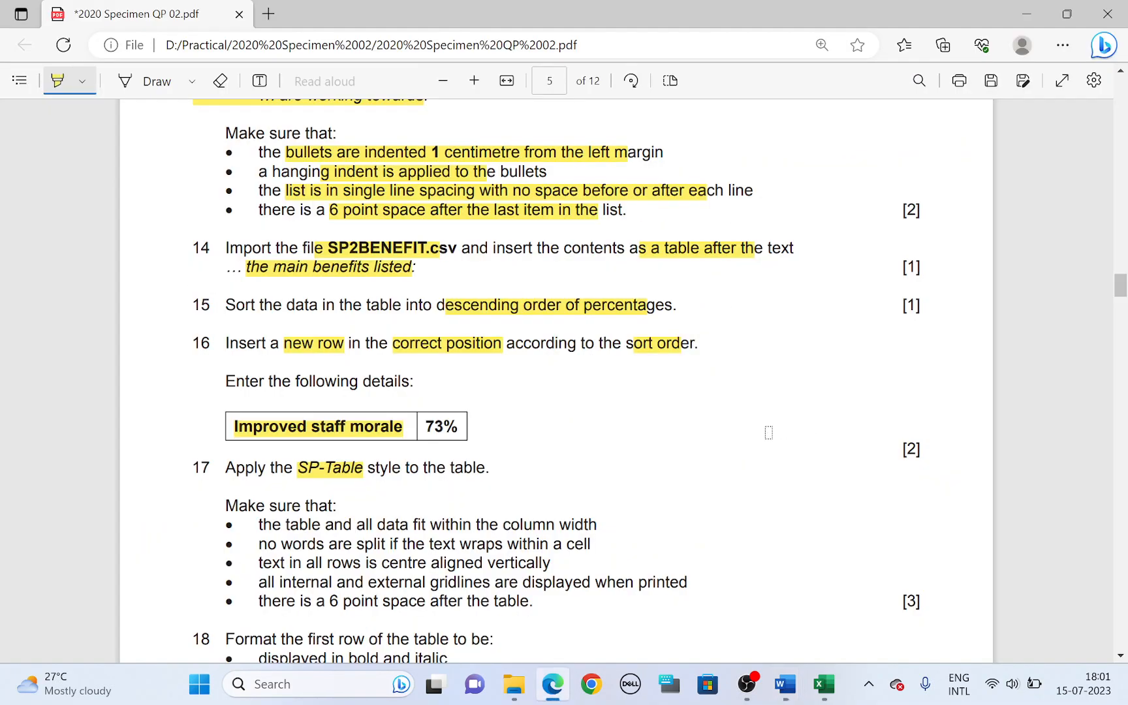
{"action": "scroll", "coordinate": [464, 446], "scroll_direction": "down", "scroll_amount": 3}
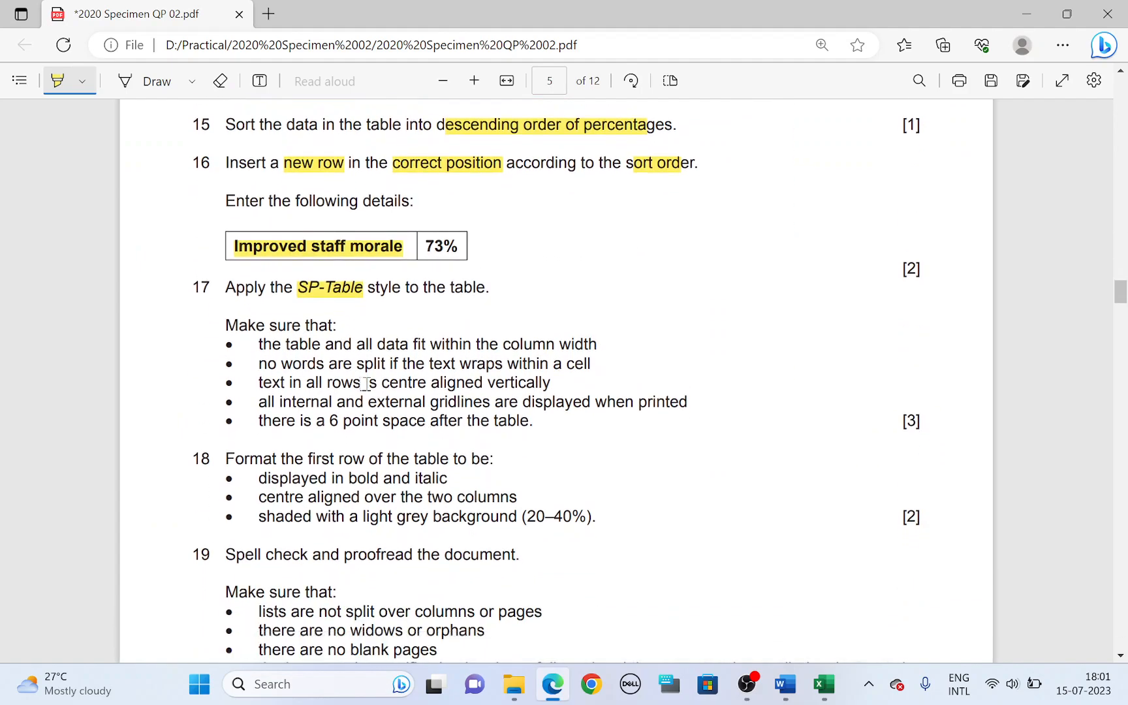
{"action": "scroll", "coordinate": [391, 385], "scroll_direction": "up", "scroll_amount": 13}
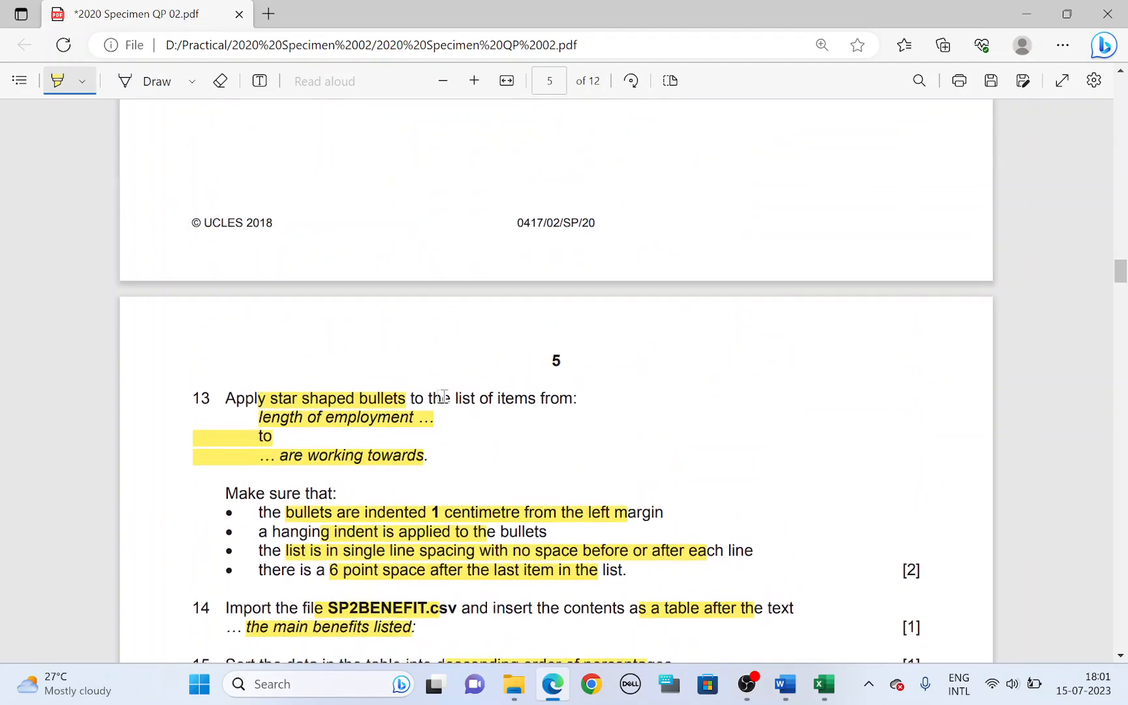
{"action": "scroll", "coordinate": [442, 397], "scroll_direction": "down", "scroll_amount": 12}
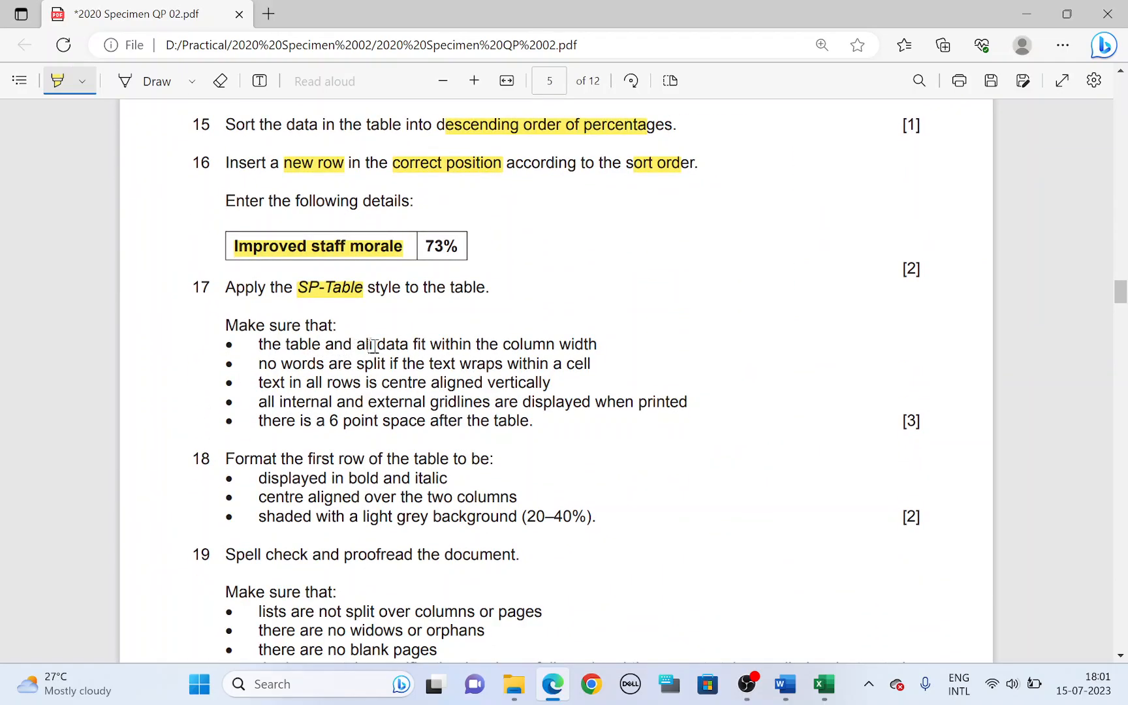
{"action": "key", "text": "alt+Tab"}
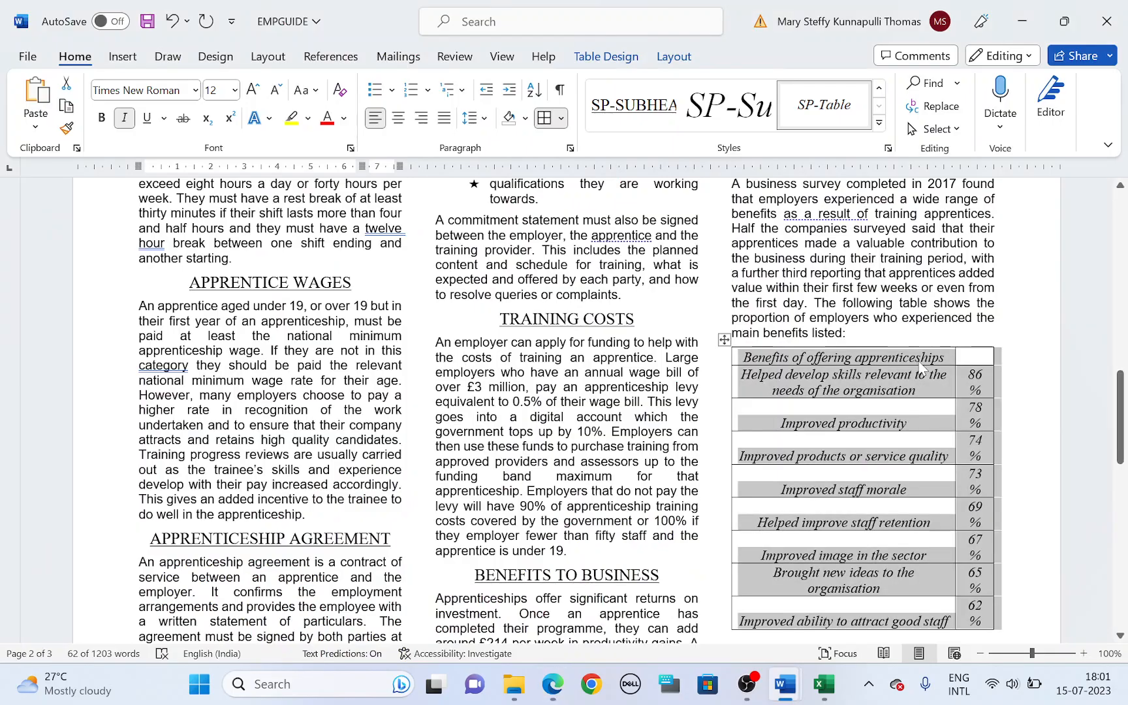
{"action": "left_click", "coordinate": [973, 363]}
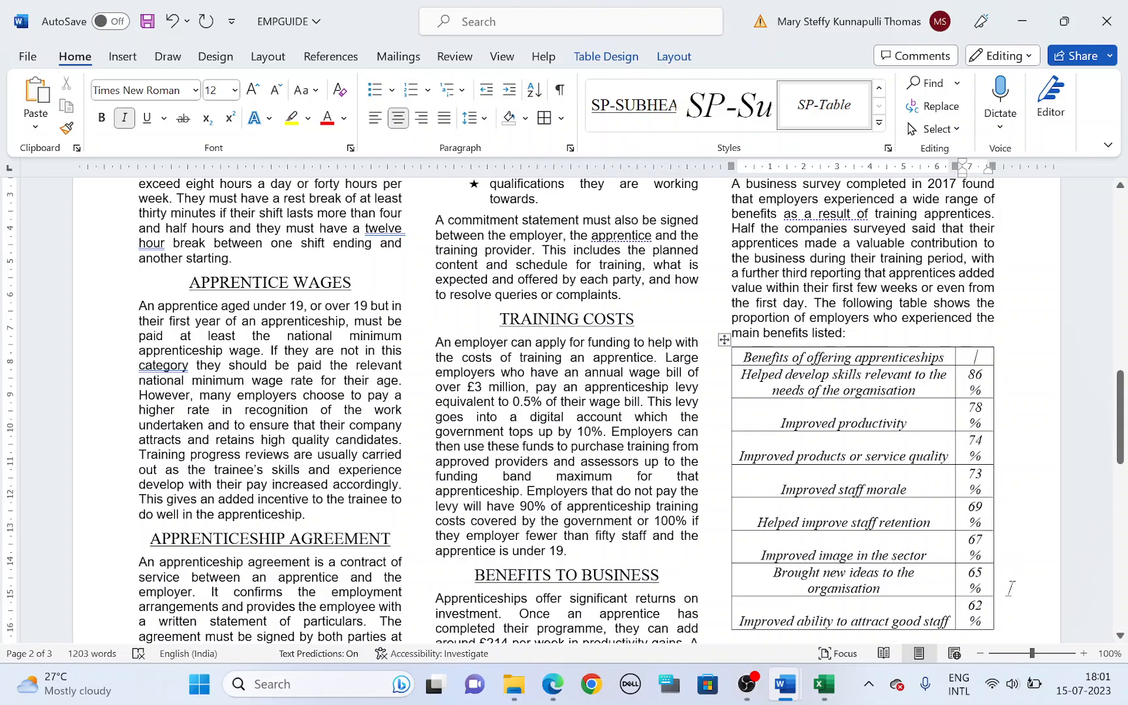
{"action": "key", "text": "alt+Tab"}
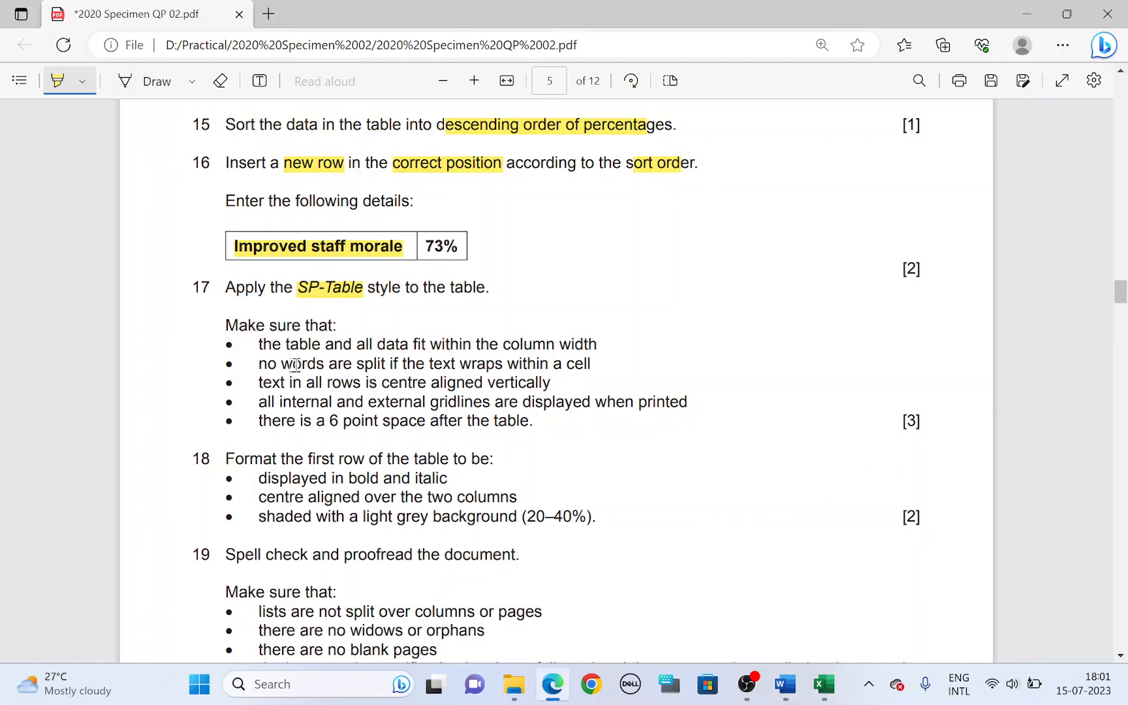
{"action": "left_click_drag", "start_coordinate": [294, 364], "coordinate": [358, 365]}
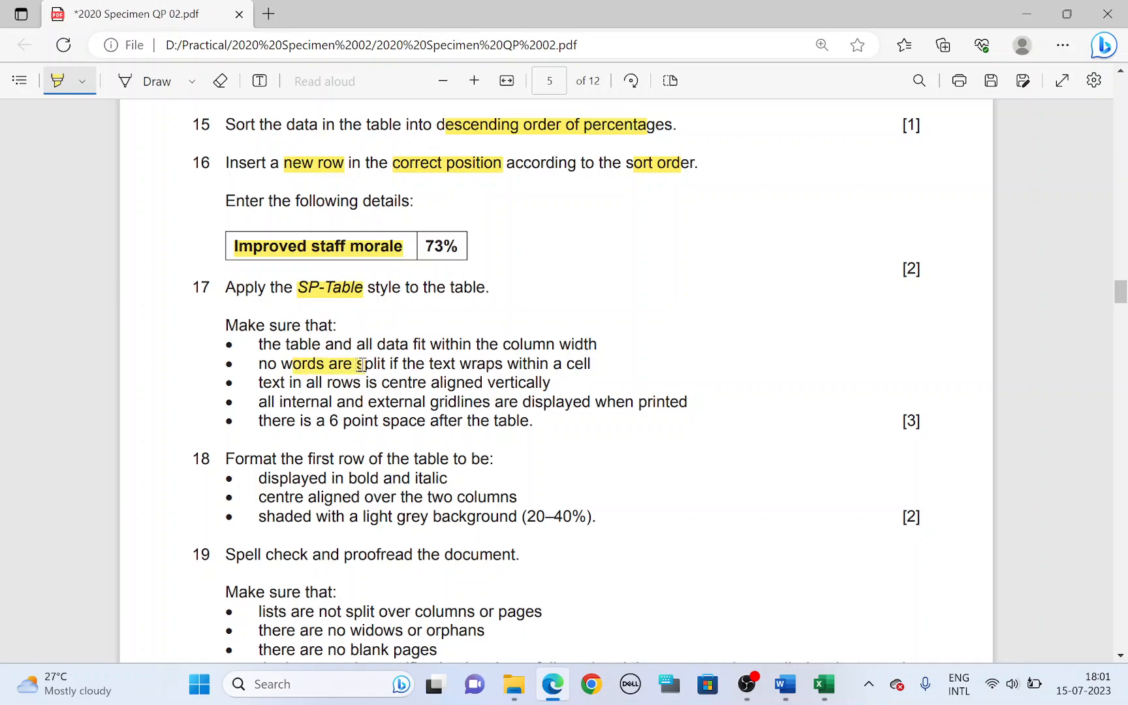
{"action": "key", "text": "alt+Tab"}
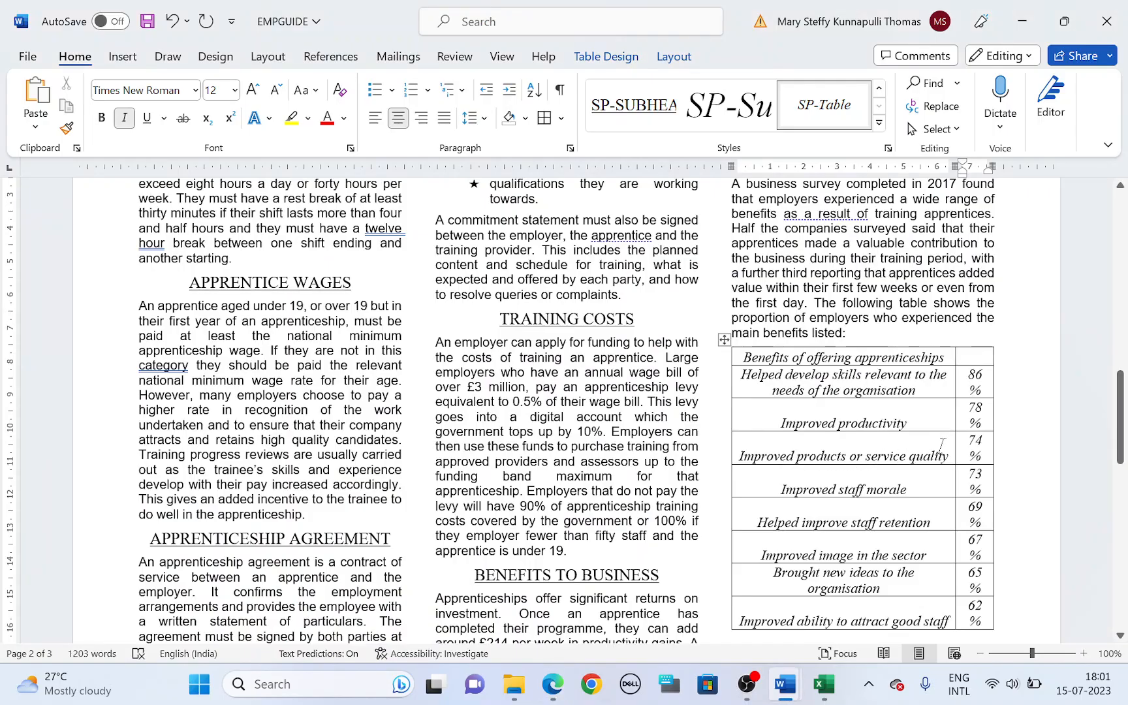
{"action": "left_click_drag", "start_coordinate": [954, 384], "coordinate": [948, 384]}
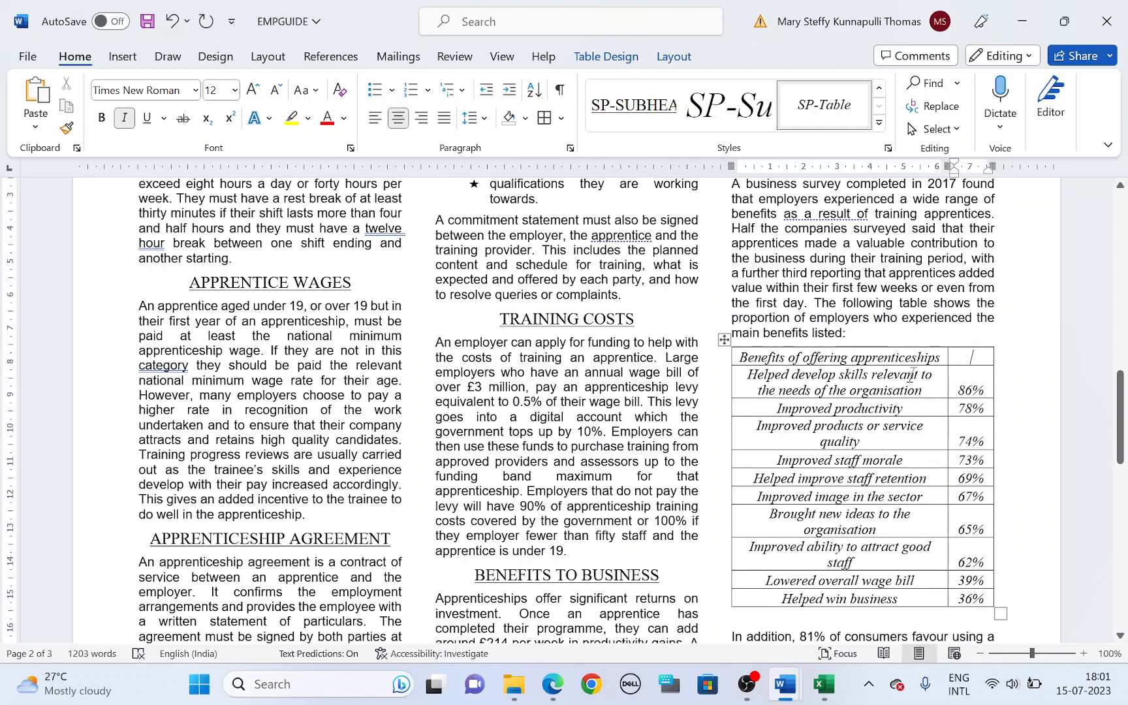
Step: Highlight "all rows is centre aligned vertically" in task 17, and centre the Word table's rows below the heading both vertically and horizontally
{"action": "key", "text": "alt+Tab"}
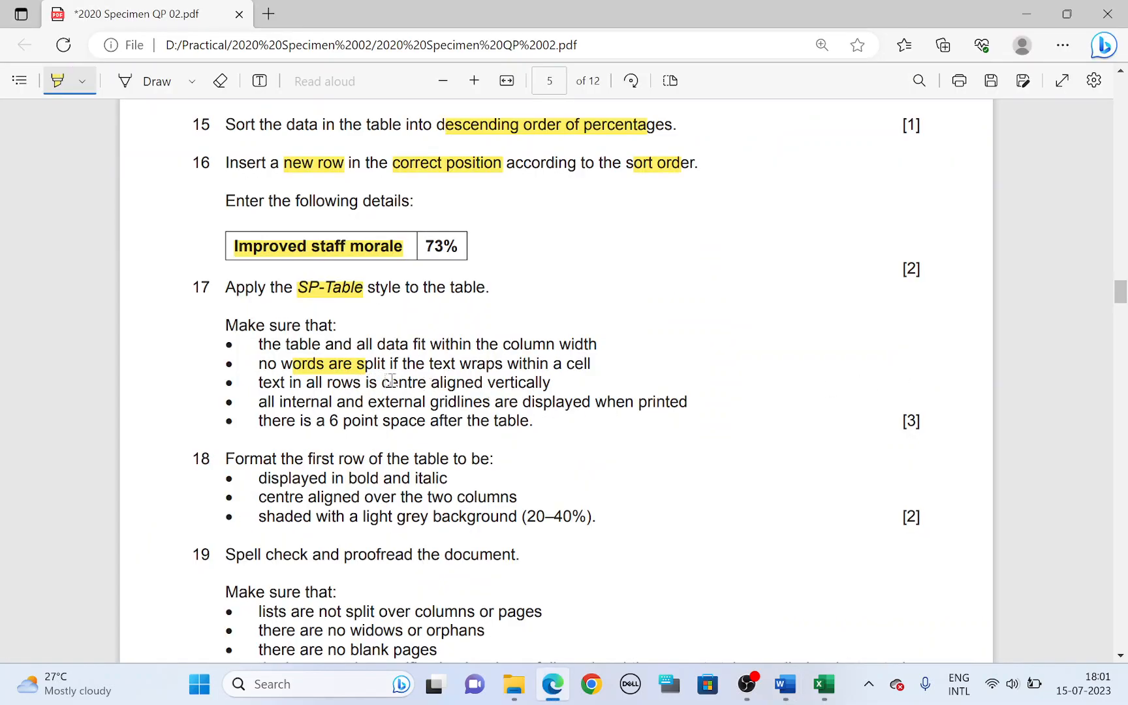
{"action": "left_click_drag", "start_coordinate": [305, 383], "coordinate": [550, 384]}
{"action": "key", "text": "alt+Tab"}
{"action": "left_click", "coordinate": [827, 394]}
{"action": "left_click_drag", "start_coordinate": [782, 380], "coordinate": [786, 480]}
{"action": "left_click", "coordinate": [965, 380]}
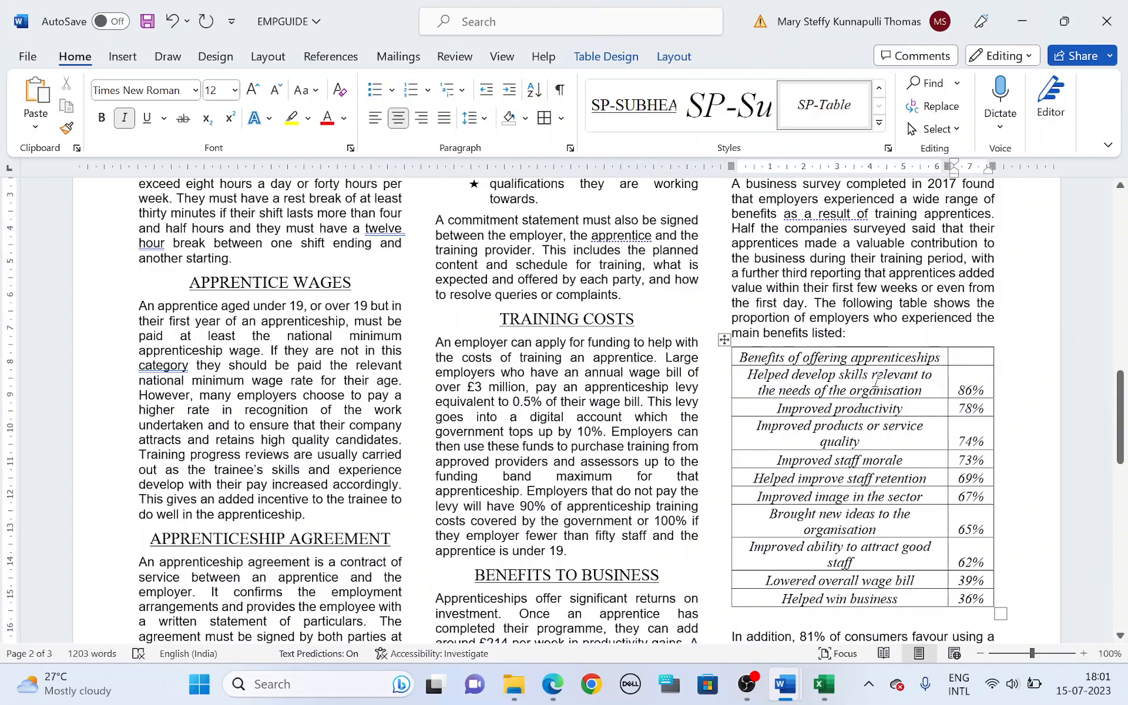
{"action": "left_click_drag", "start_coordinate": [877, 378], "coordinate": [974, 590]}
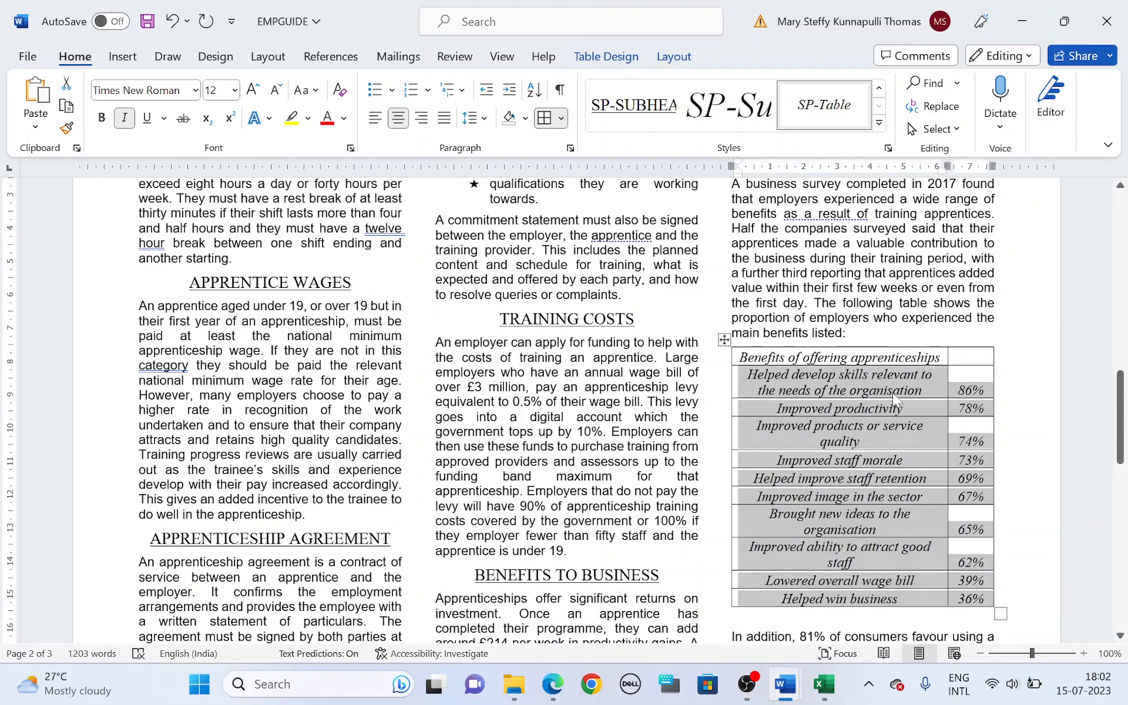
{"action": "left_click", "coordinate": [673, 56]}
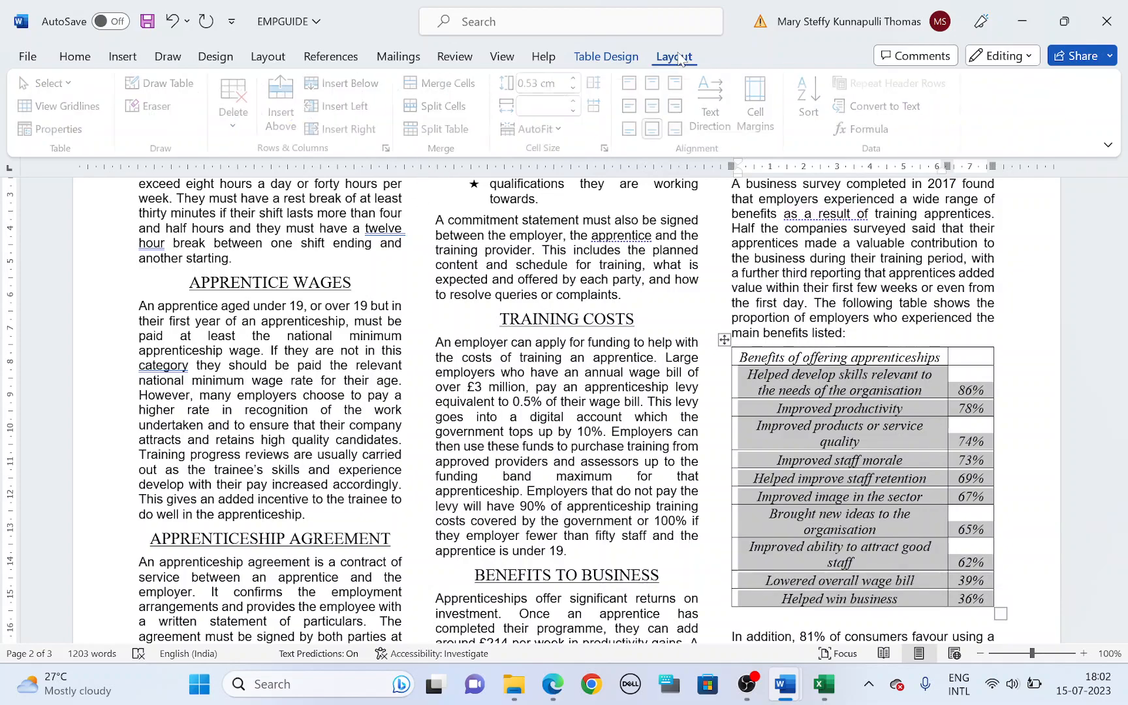
{"action": "left_click", "coordinate": [655, 107]}
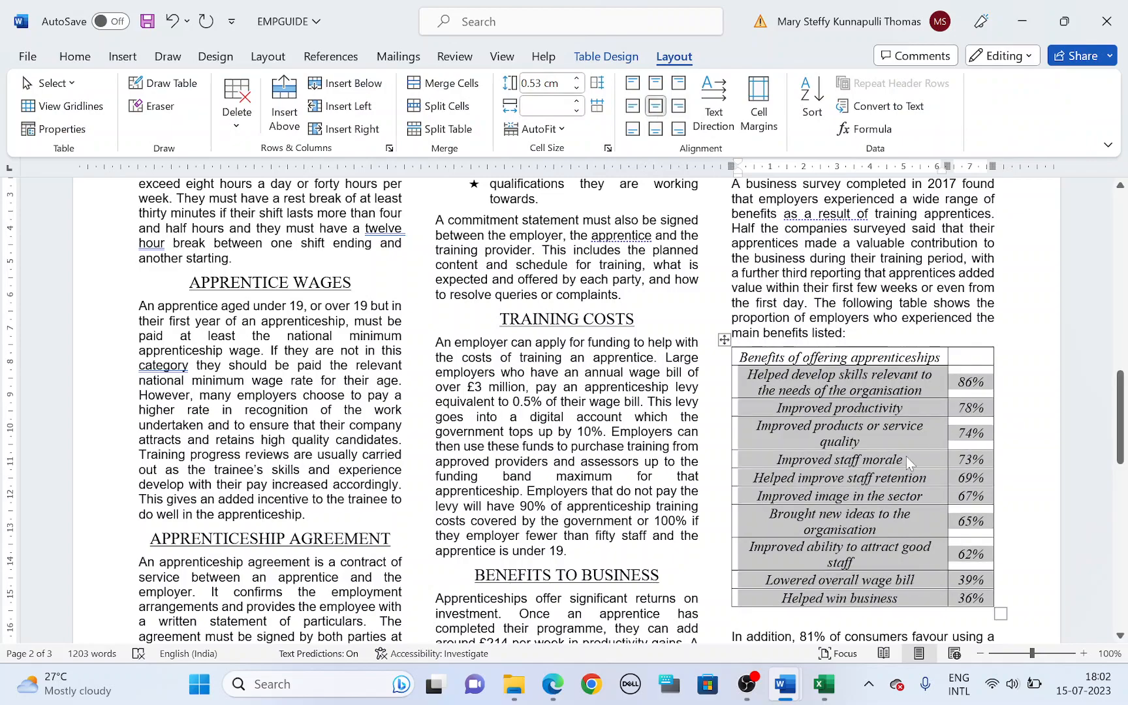
Step: Highlight the internal and external gridlines requirement in task 17, and select the whole table in Word to check its borders
{"action": "key", "text": "alt+Tab"}
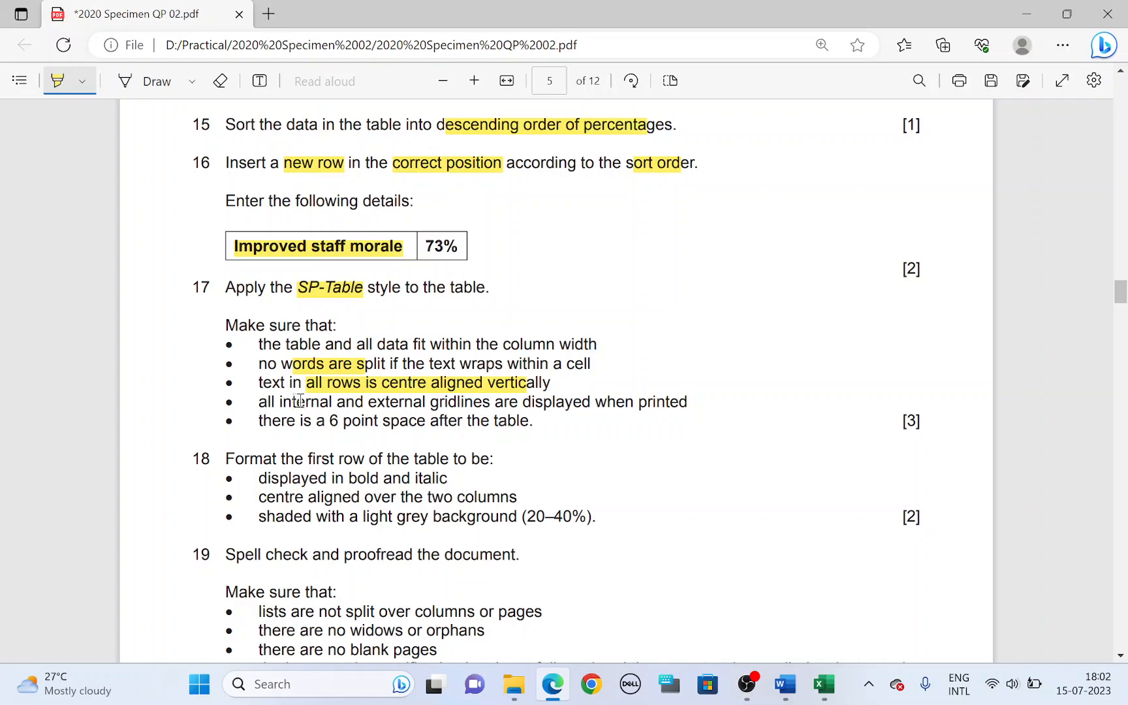
{"action": "mouse_move", "coordinate": [296, 402]}
{"action": "left_mouse_down"}
{"action": "mouse_move", "coordinate": [415, 420]}
{"action": "mouse_move", "coordinate": [537, 402]}
{"action": "mouse_move", "coordinate": [628, 420]}
{"action": "mouse_move", "coordinate": [651, 402]}
{"action": "left_mouse_up"}
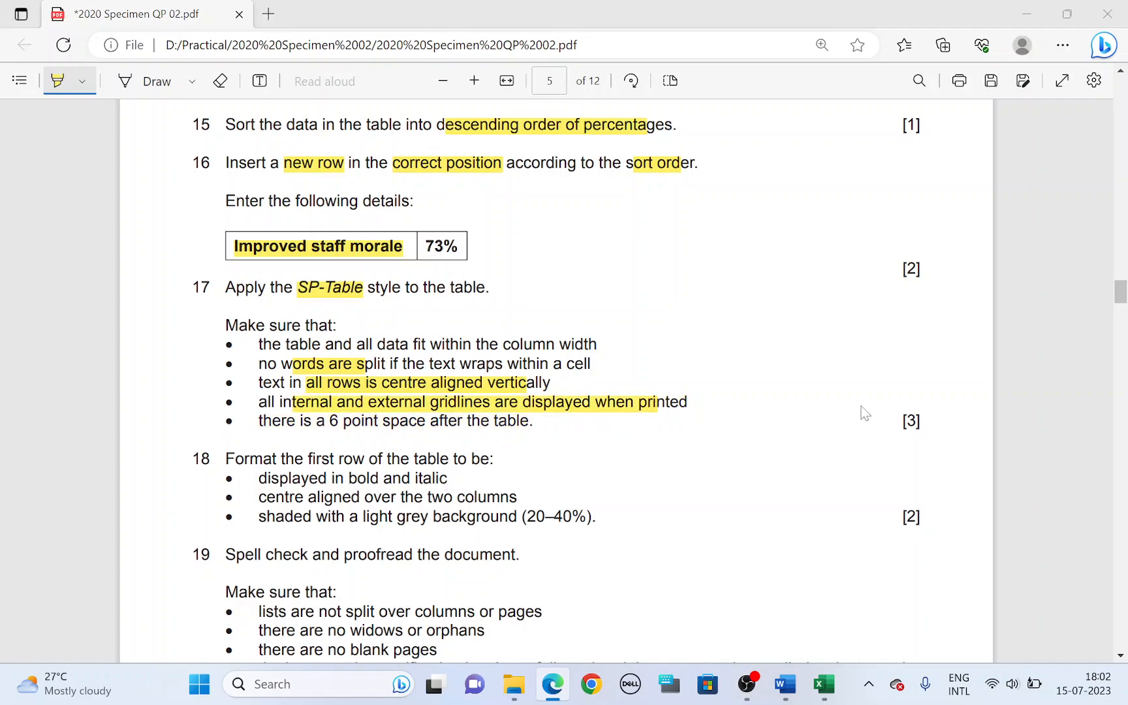
{"action": "key", "text": "alt+Tab"}
{"action": "left_click", "coordinate": [725, 339]}
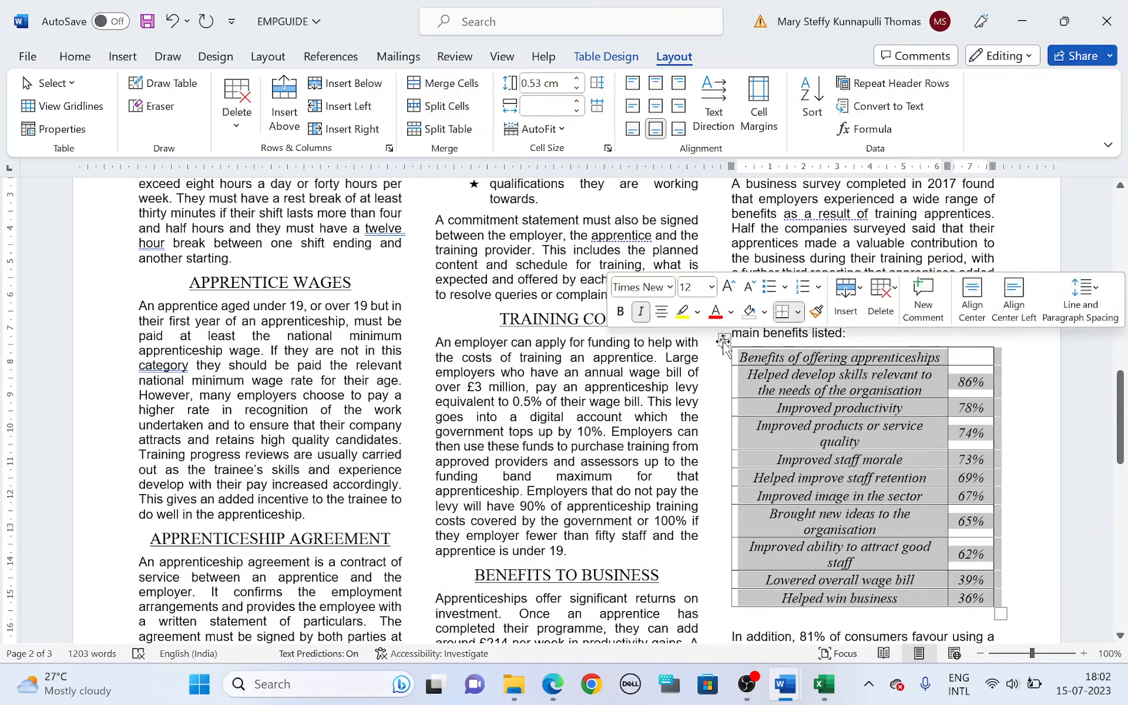
{"action": "left_click", "coordinate": [75, 56]}
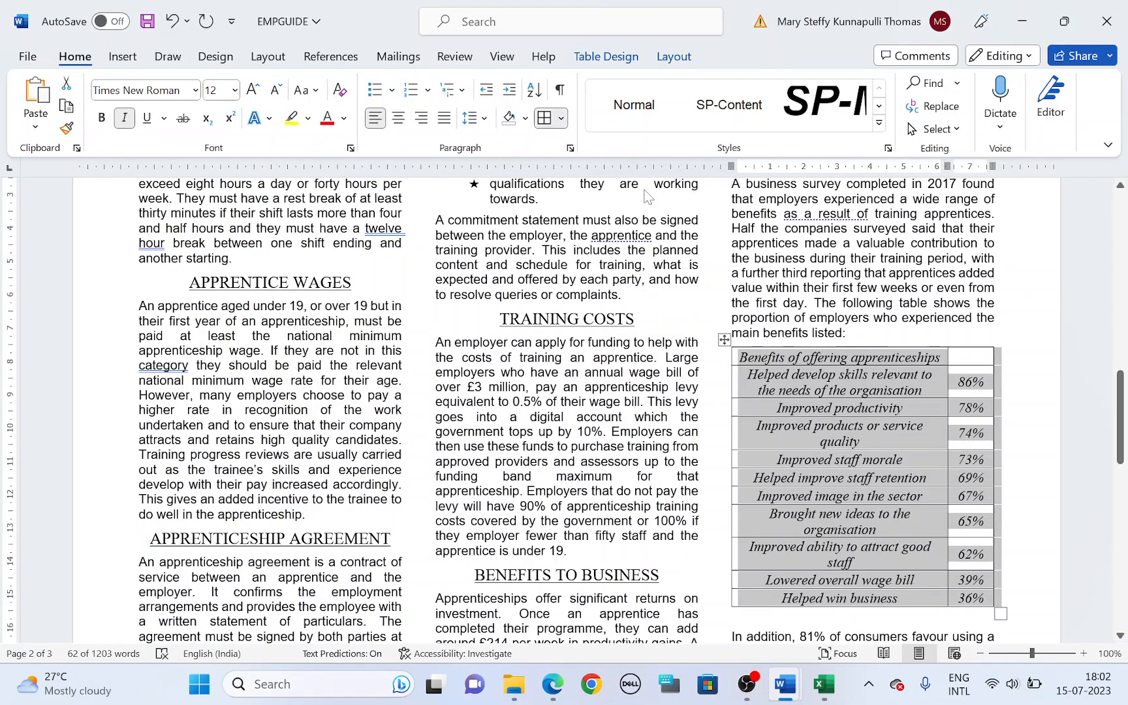
Step: Highlight "6 point space after the" in task 17, and delete the blank line below the table in Word
{"action": "key", "text": "alt+Tab"}
{"action": "left_click_drag", "start_coordinate": [331, 421], "coordinate": [500, 425]}
{"action": "key", "text": "alt+Tab"}
{"action": "scroll", "coordinate": [500, 424], "scroll_direction": "down", "scroll_amount": 2}
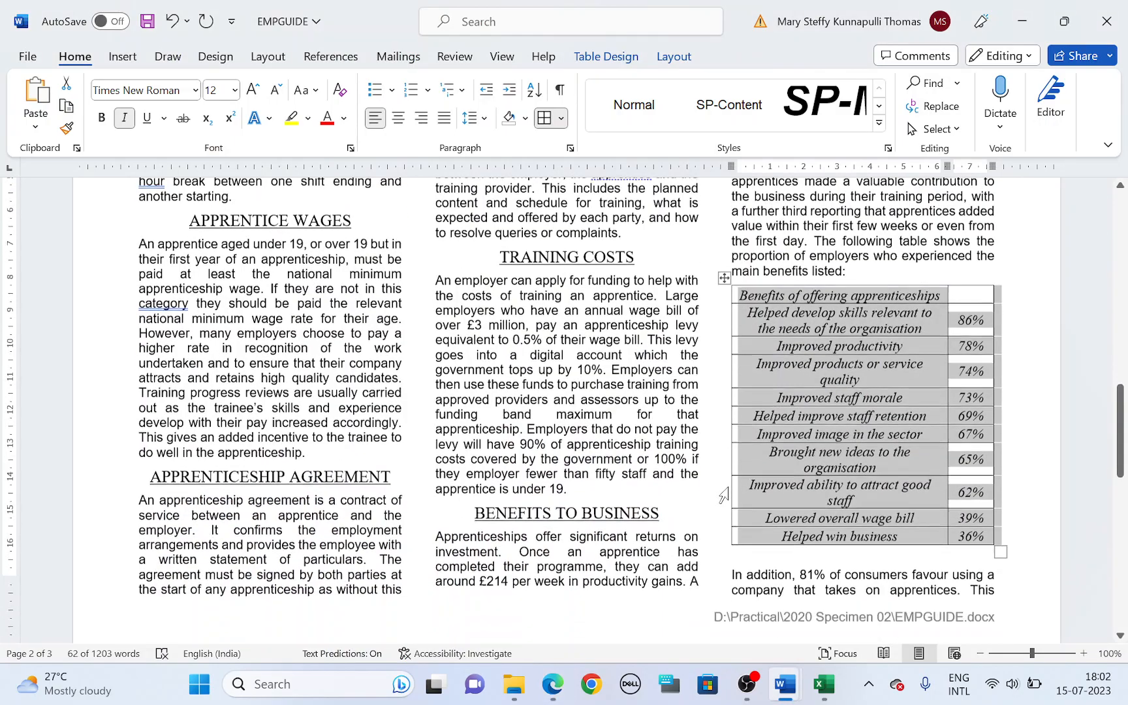
{"action": "left_click", "coordinate": [770, 535]}
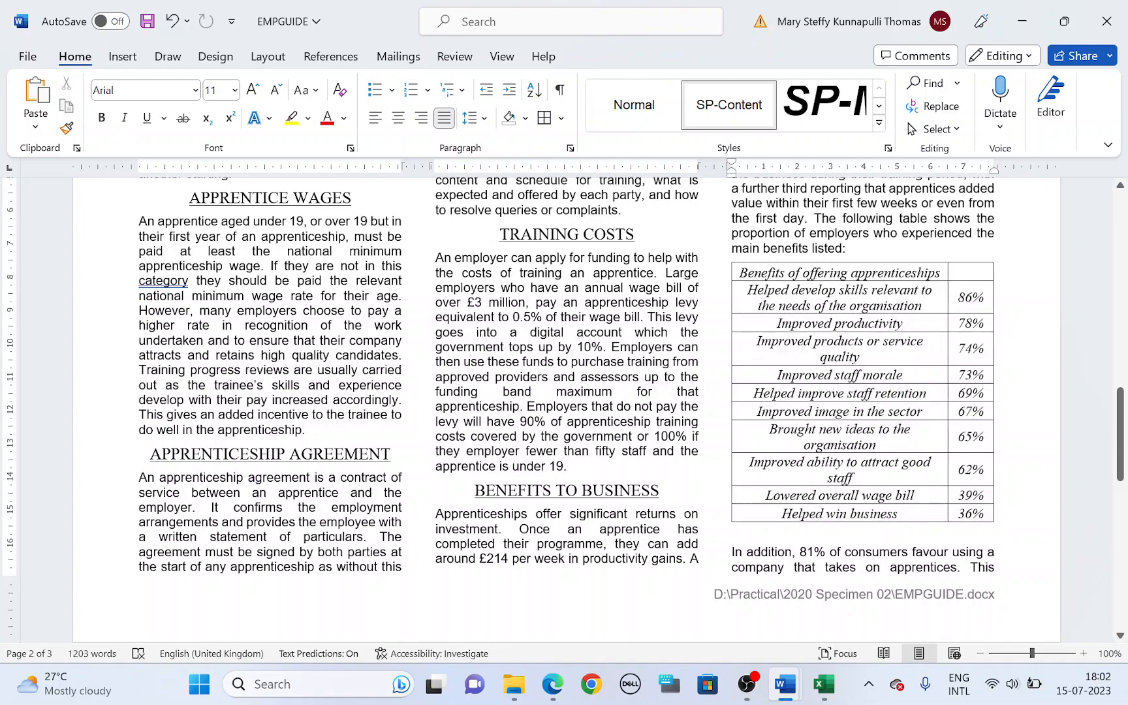
{"action": "key", "text": "Delete"}
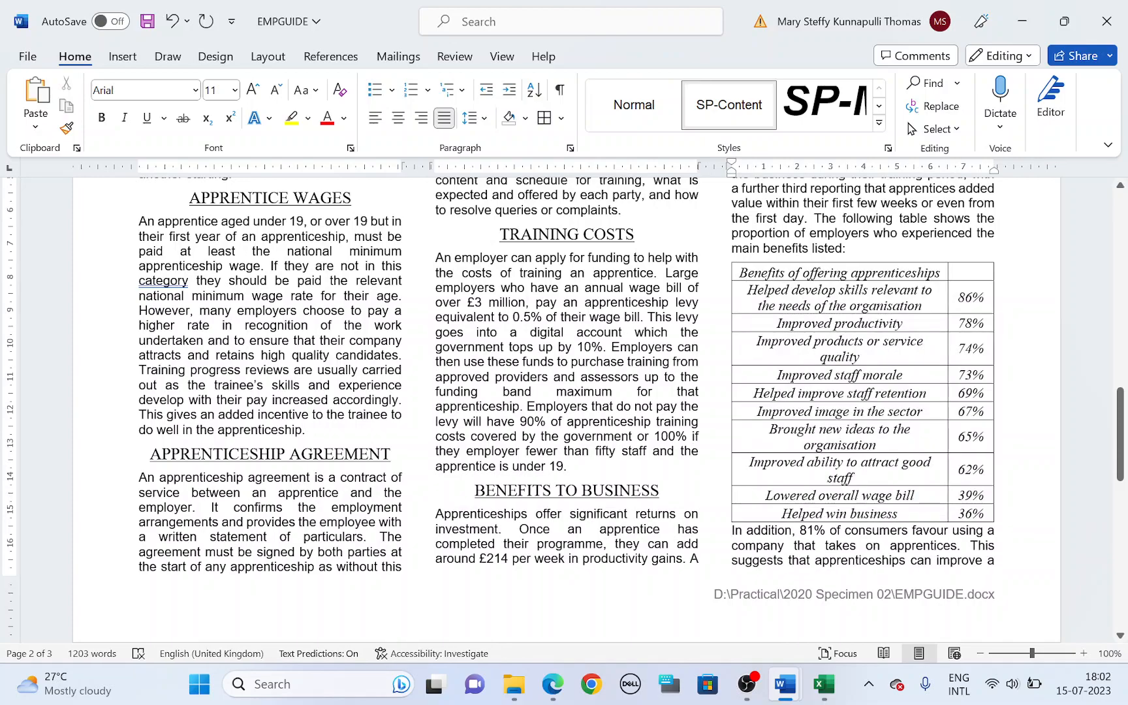
Step: Set the spacing before the "In addition, 81% of consumers" paragraph to 6 pt
{"action": "right_click", "coordinate": [731, 534]}
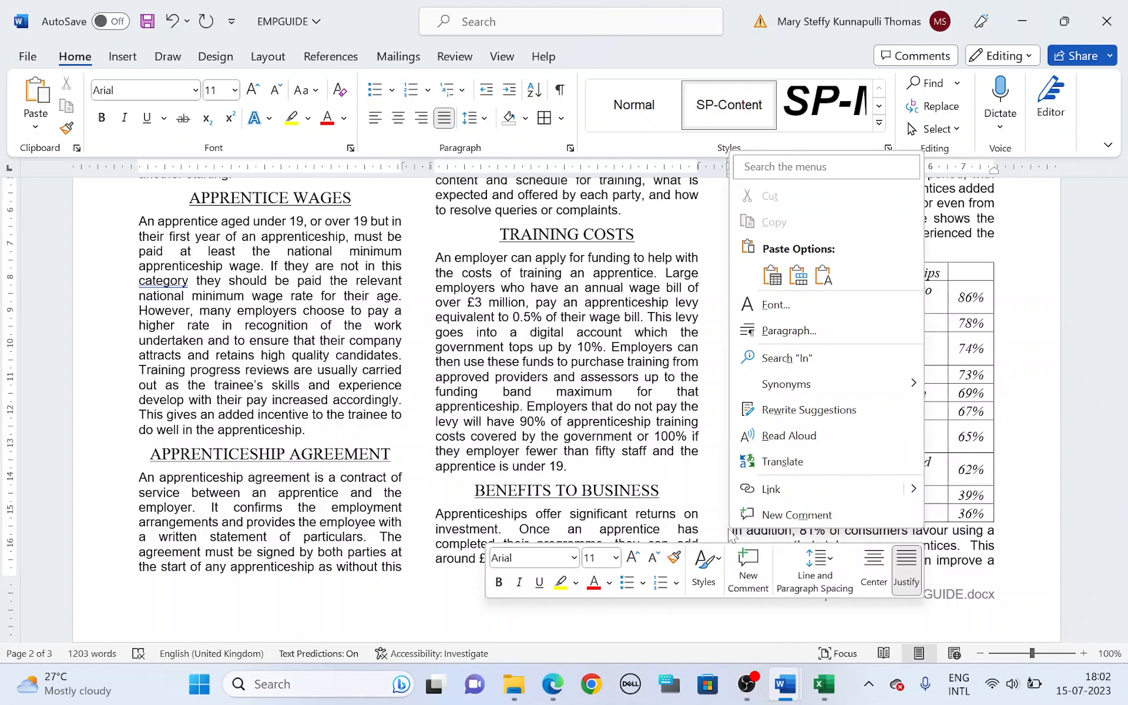
{"action": "left_click", "coordinate": [783, 333]}
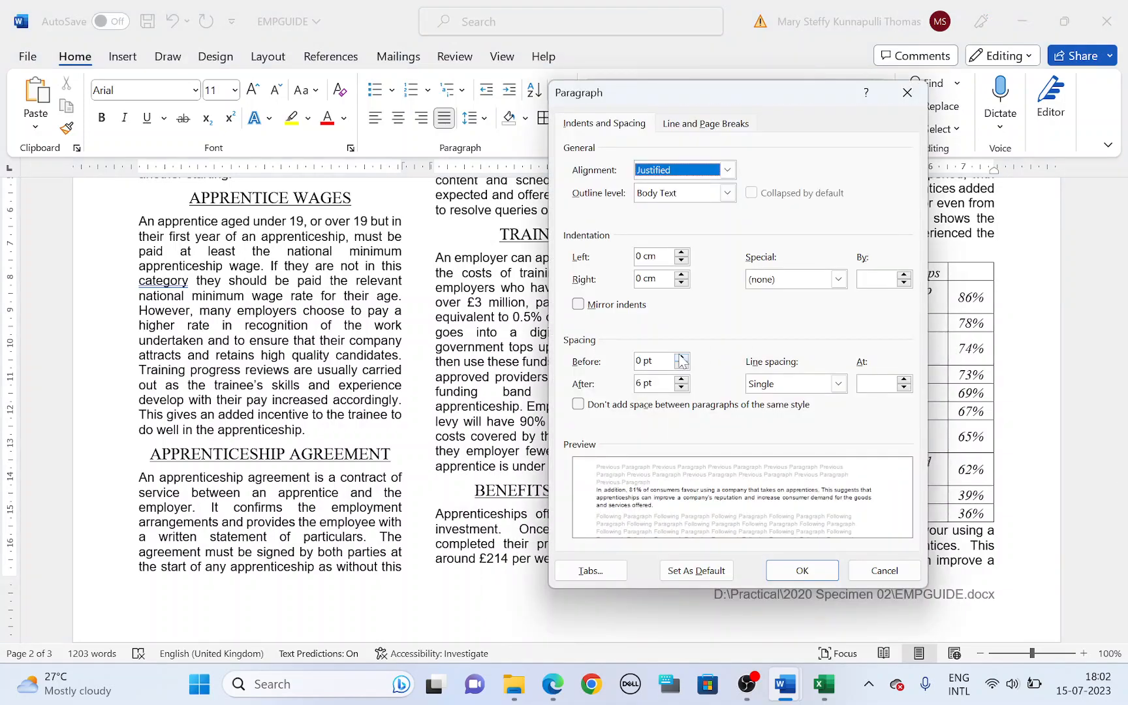
{"action": "left_click", "coordinate": [680, 360]}
{"action": "left_click", "coordinate": [790, 570]}
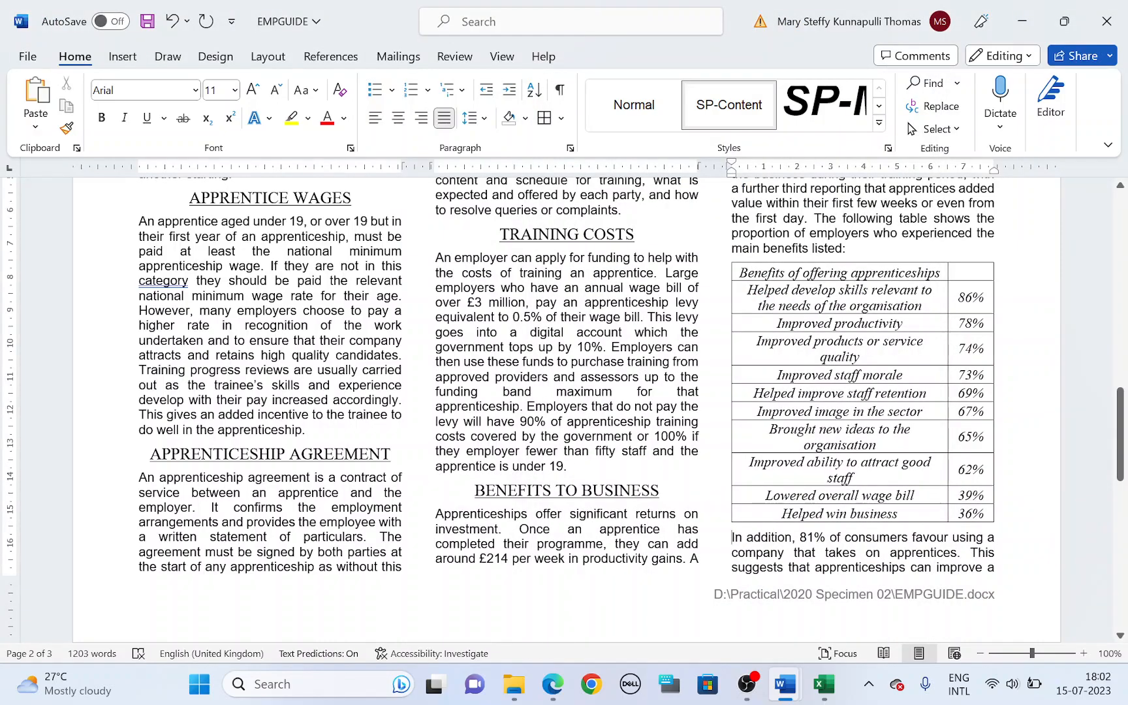
Step: Highlight the first row and bold and italic requirements in task 18, and make the Word table's first row bold
{"action": "key", "text": "alt+Tab"}
{"action": "scroll", "coordinate": [553, 498], "scroll_direction": "down", "scroll_amount": 3}
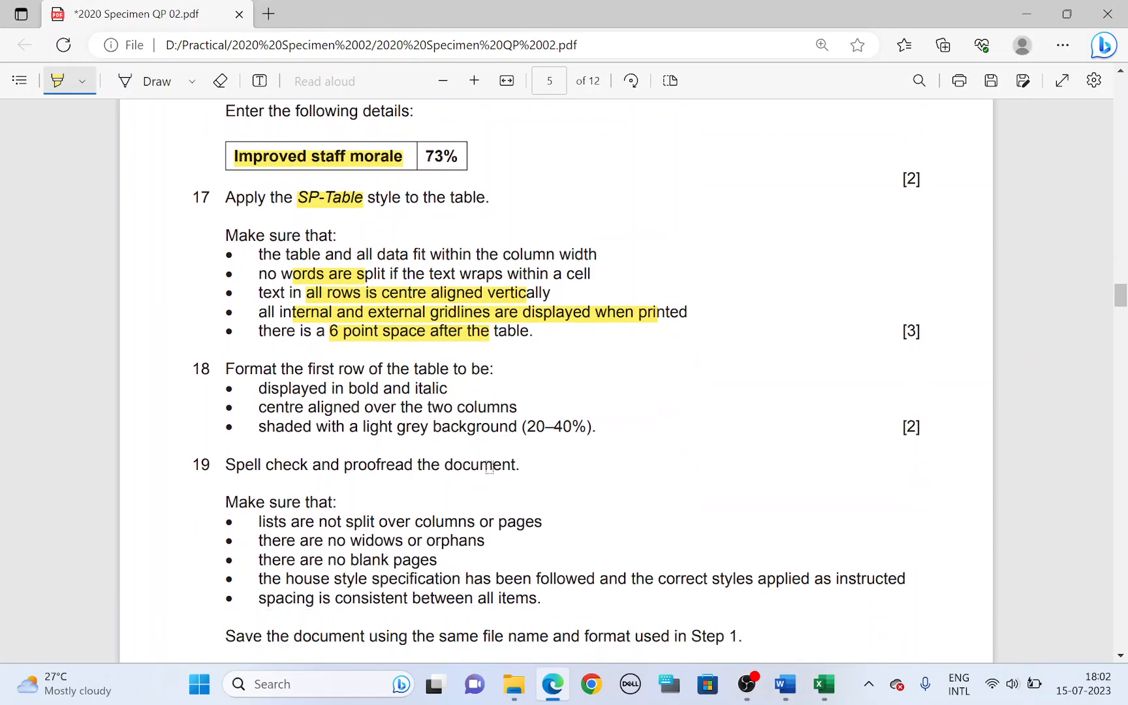
{"action": "mouse_move", "coordinate": [307, 370]}
{"action": "left_mouse_down"}
{"action": "mouse_move", "coordinate": [365, 370]}
{"action": "mouse_move", "coordinate": [356, 389]}
{"action": "mouse_move", "coordinate": [434, 389]}
{"action": "left_mouse_up"}
{"action": "key", "text": "alt+Tab"}
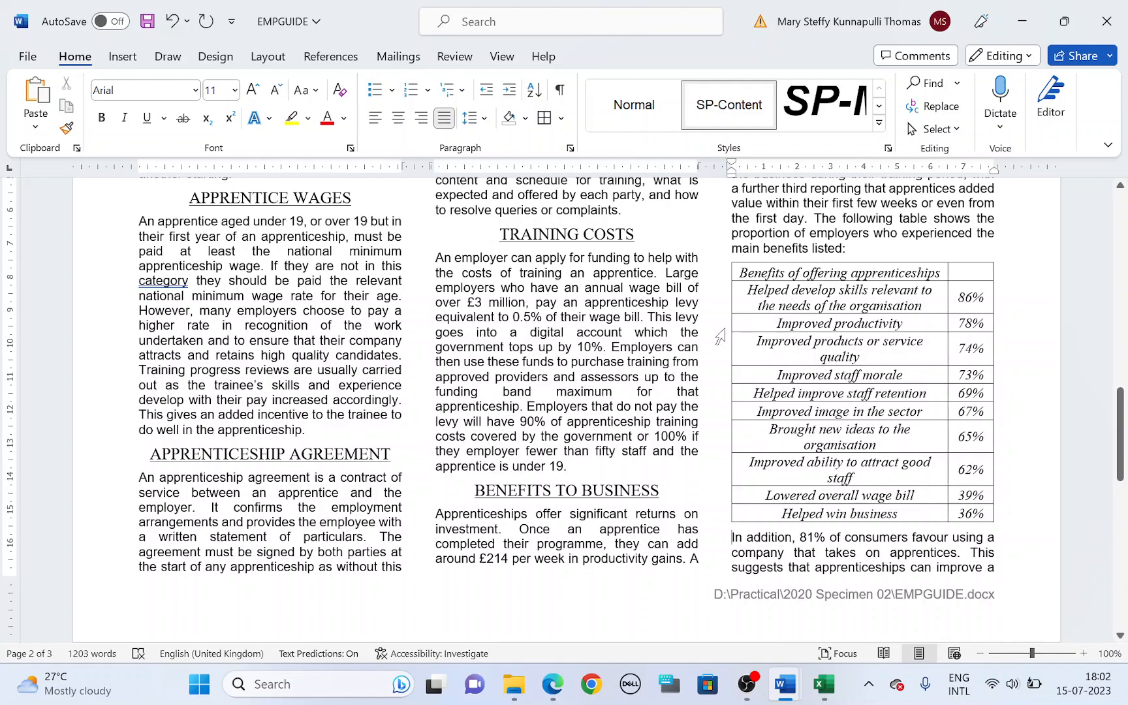
{"action": "left_click", "coordinate": [732, 274]}
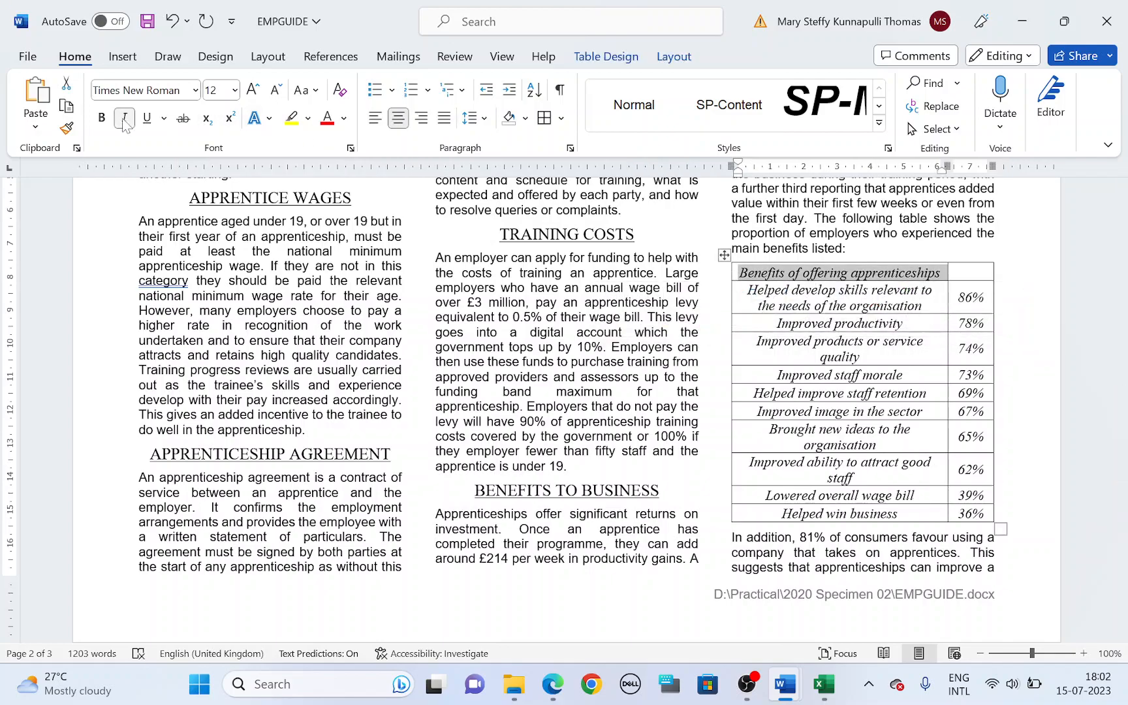
{"action": "left_click", "coordinate": [101, 118]}
Step: Highlight "centre aligned over the two columns" in task 18, and merge the two cells of the Word table's first row
{"action": "key", "text": "alt+Tab"}
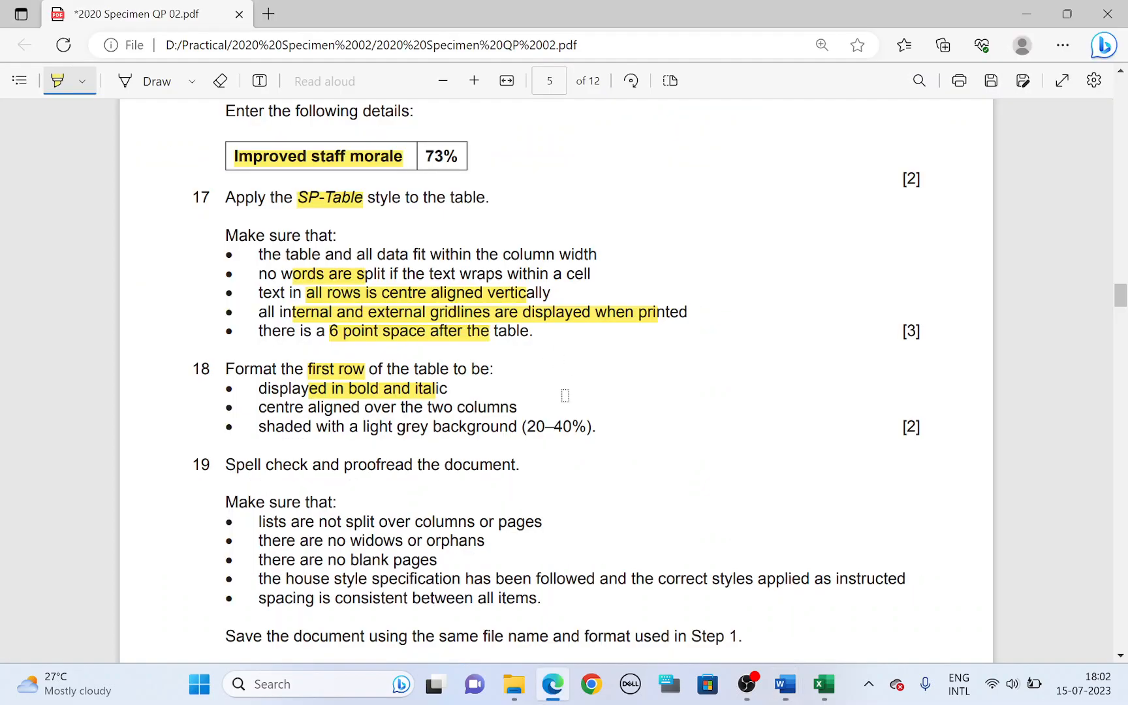
{"action": "left_click_drag", "start_coordinate": [311, 410], "coordinate": [513, 409]}
{"action": "key", "text": "alt+Tab"}
{"action": "left_click_drag", "start_coordinate": [934, 284], "coordinate": [957, 279]}
{"action": "key", "text": "ctrl+z"}
{"action": "left_click", "coordinate": [919, 274]}
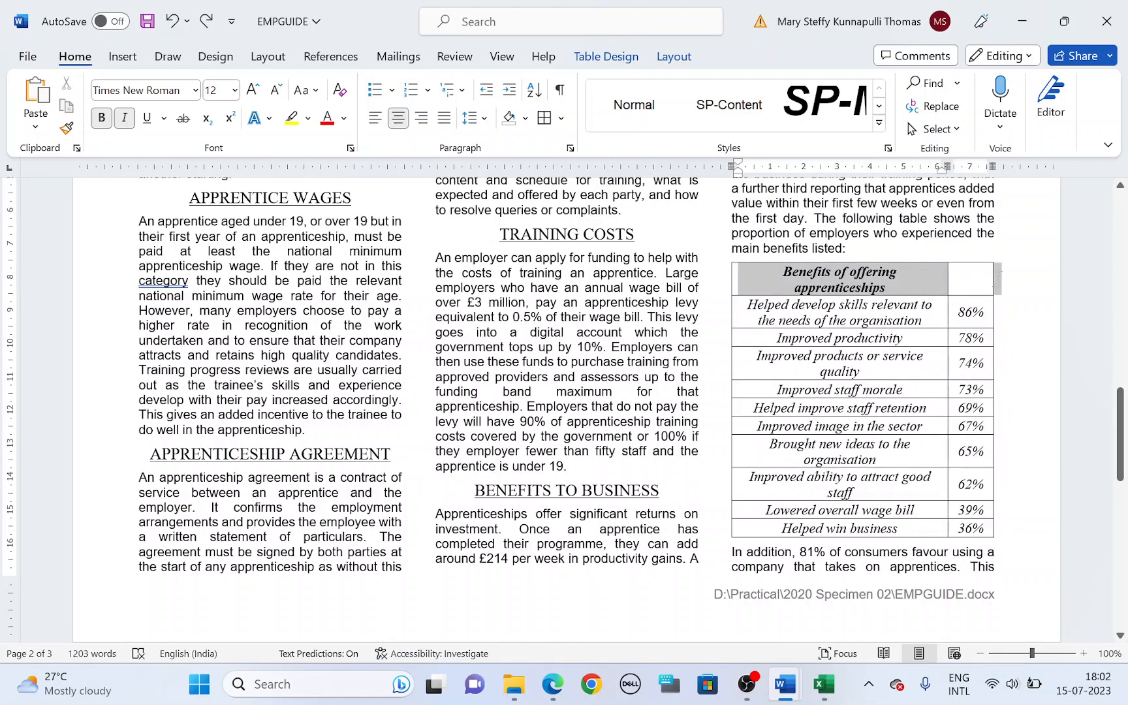
{"action": "right_click", "coordinate": [934, 273]}
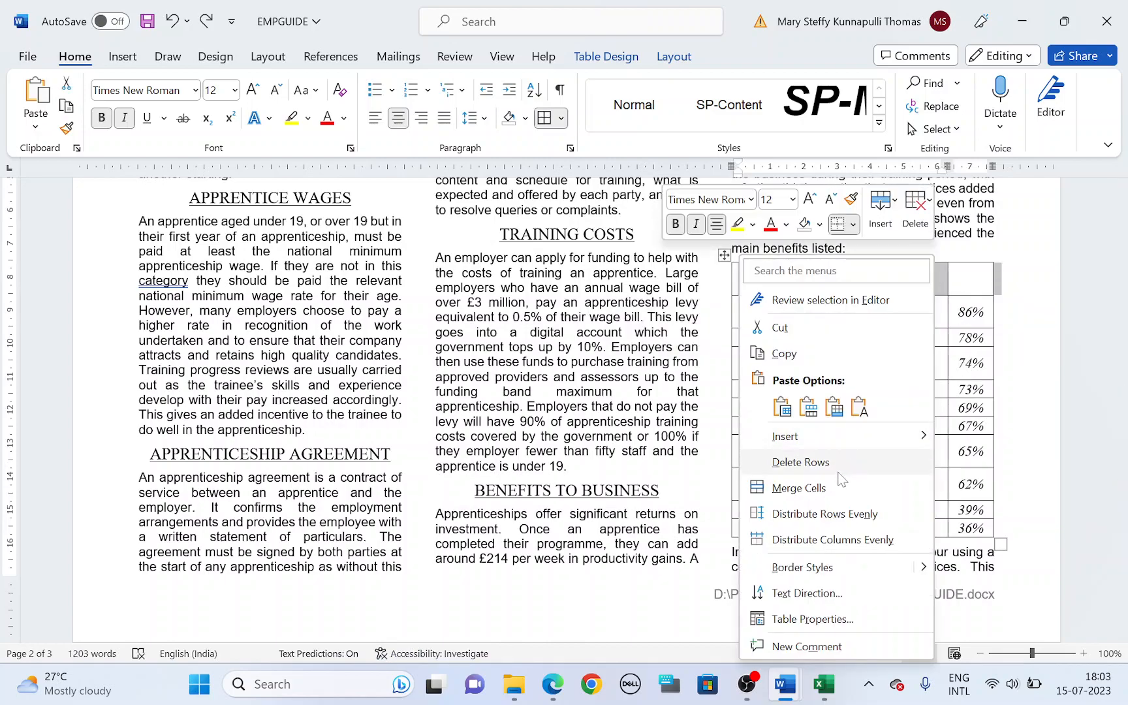
{"action": "left_click", "coordinate": [839, 488]}
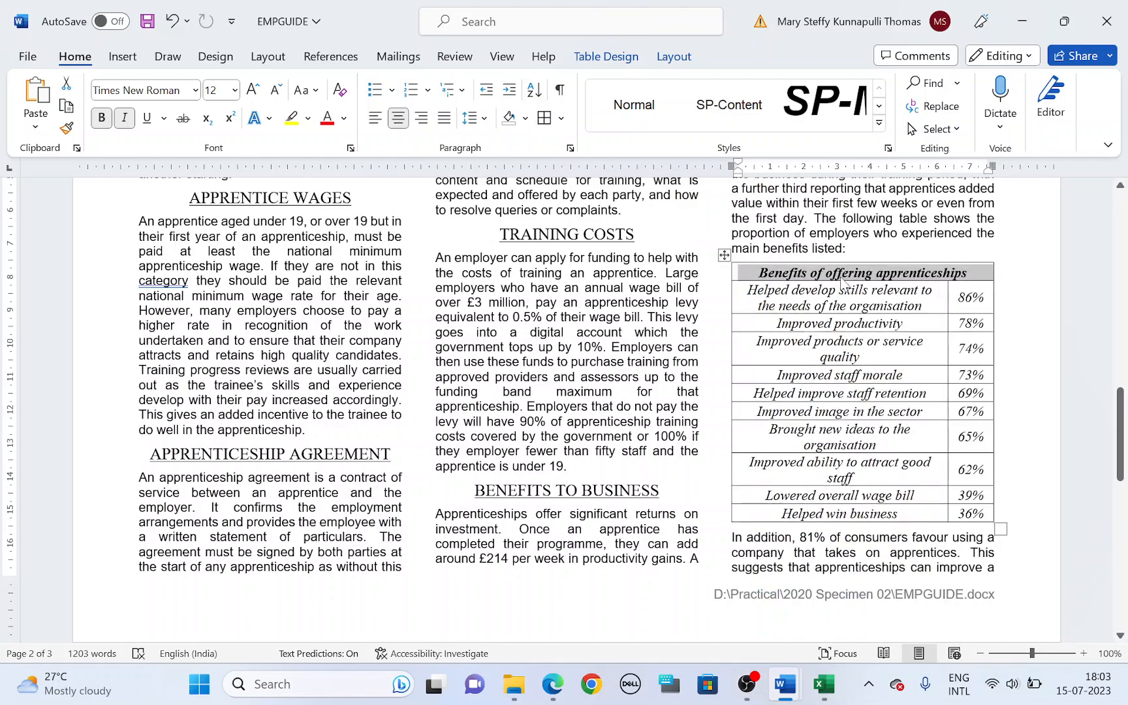
Step: Highlight the "with a light grey background (20–40%)" requirement in task 18 of the question paper, and return to the Word document
{"action": "key", "text": "alt+Tab"}
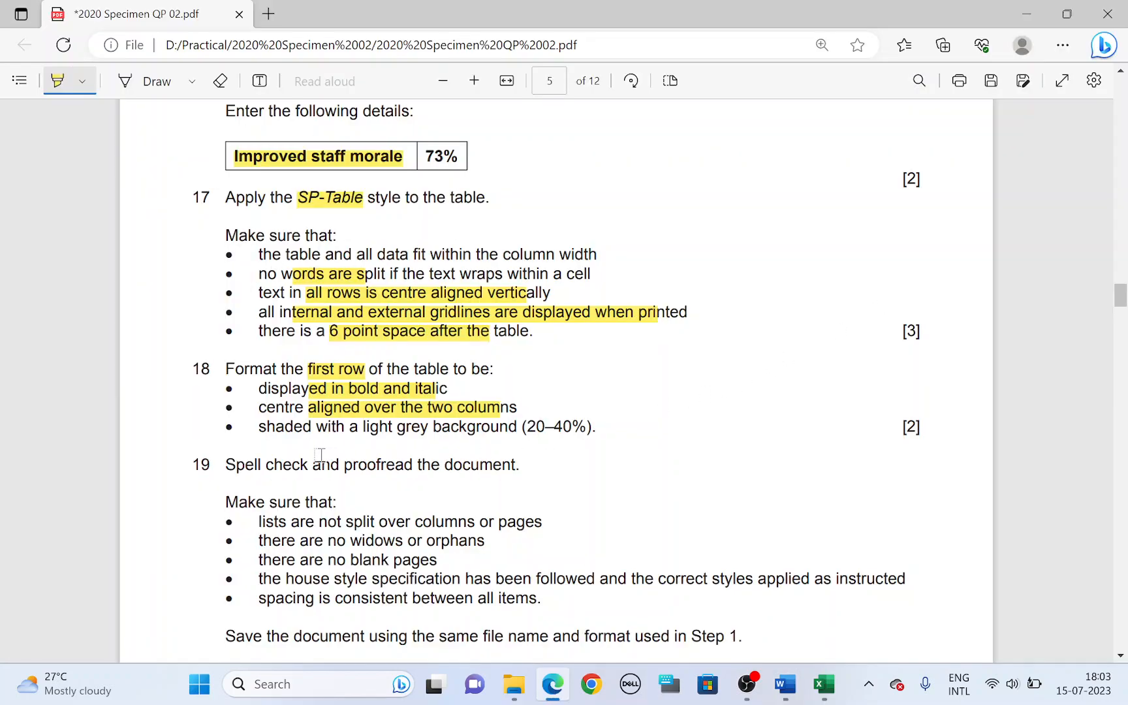
{"action": "left_click_drag", "start_coordinate": [327, 428], "coordinate": [592, 428]}
{"action": "key", "text": "alt+Tab"}
{"action": "left_click", "coordinate": [758, 273]}
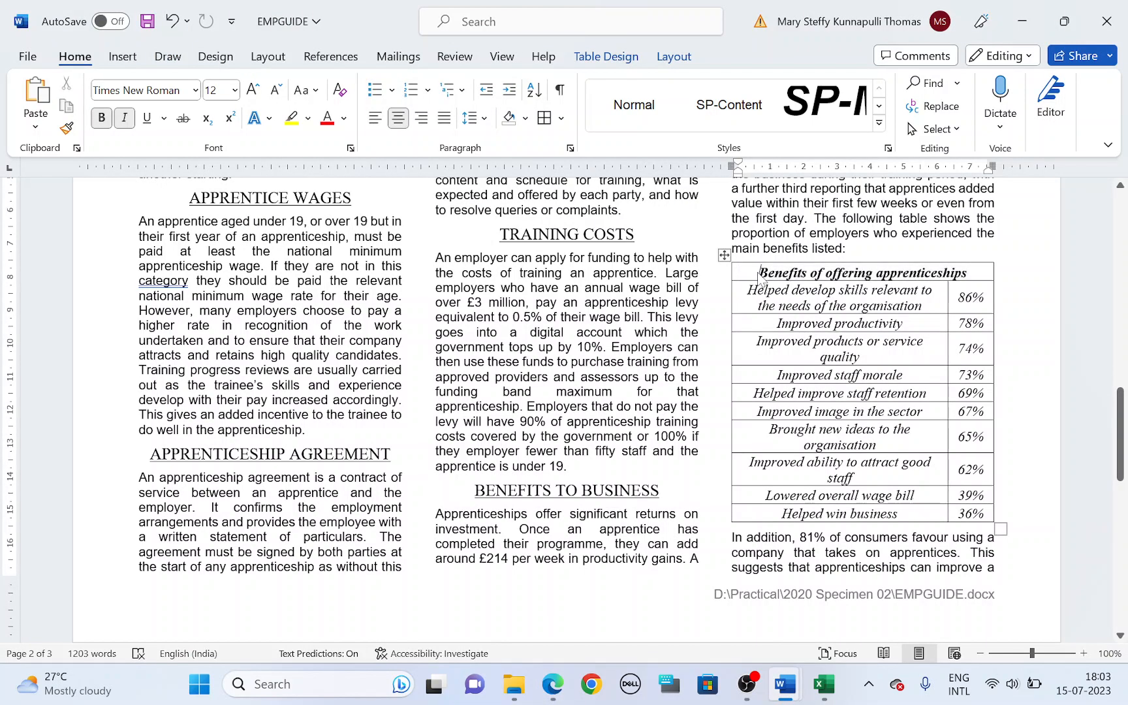
{"action": "left_click", "coordinate": [560, 119]}
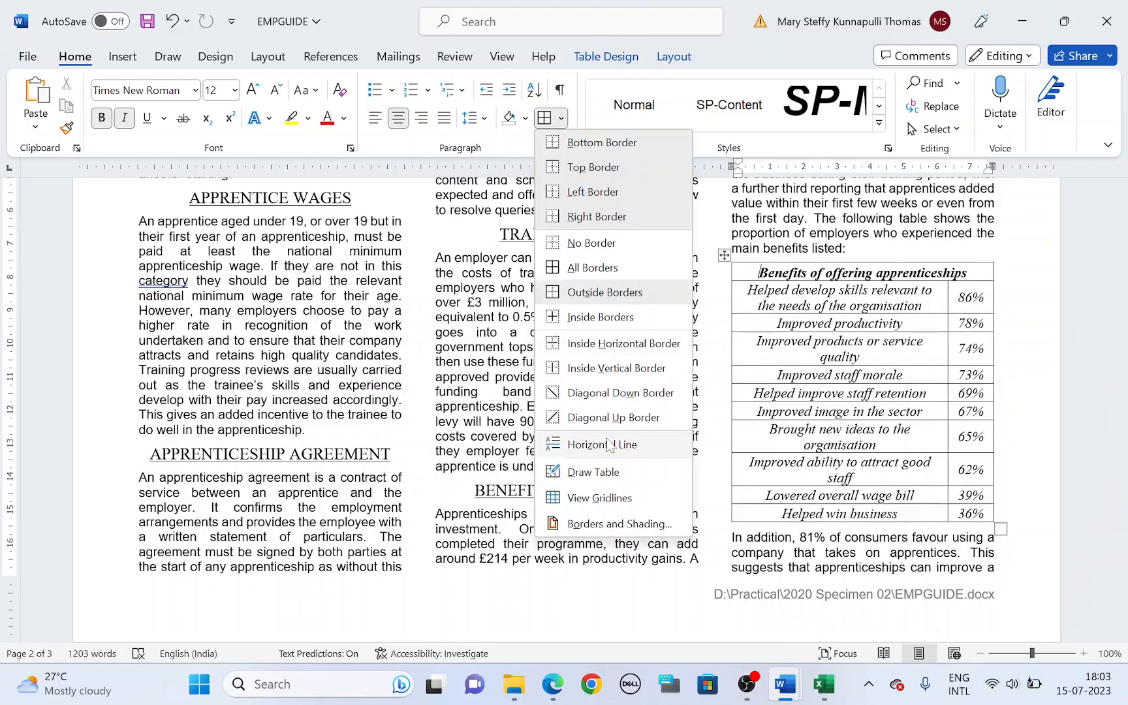
{"action": "left_click", "coordinate": [615, 525]}
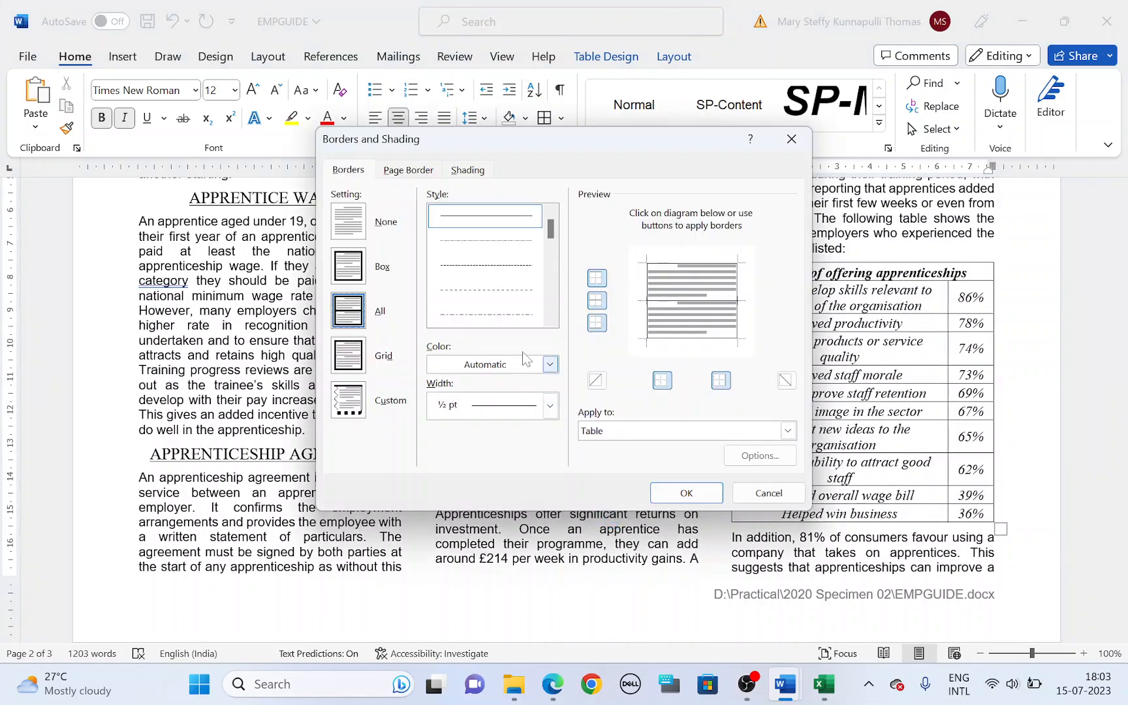
{"action": "left_click", "coordinate": [468, 171]}
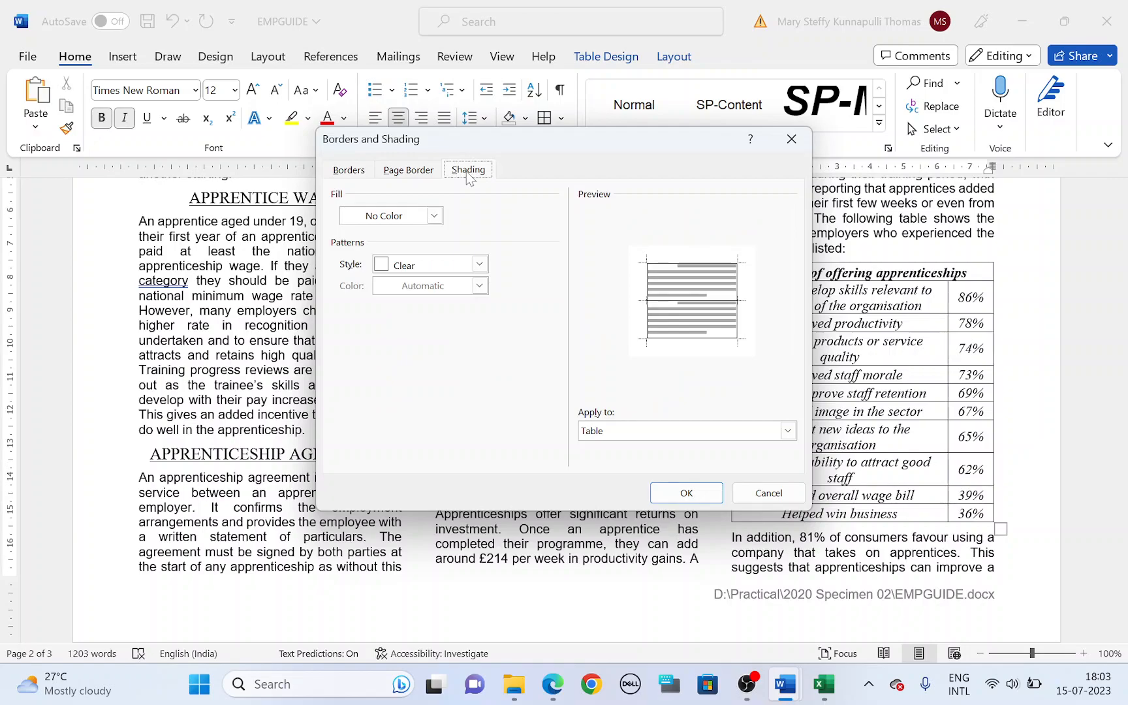
{"action": "left_click", "coordinate": [479, 264]}
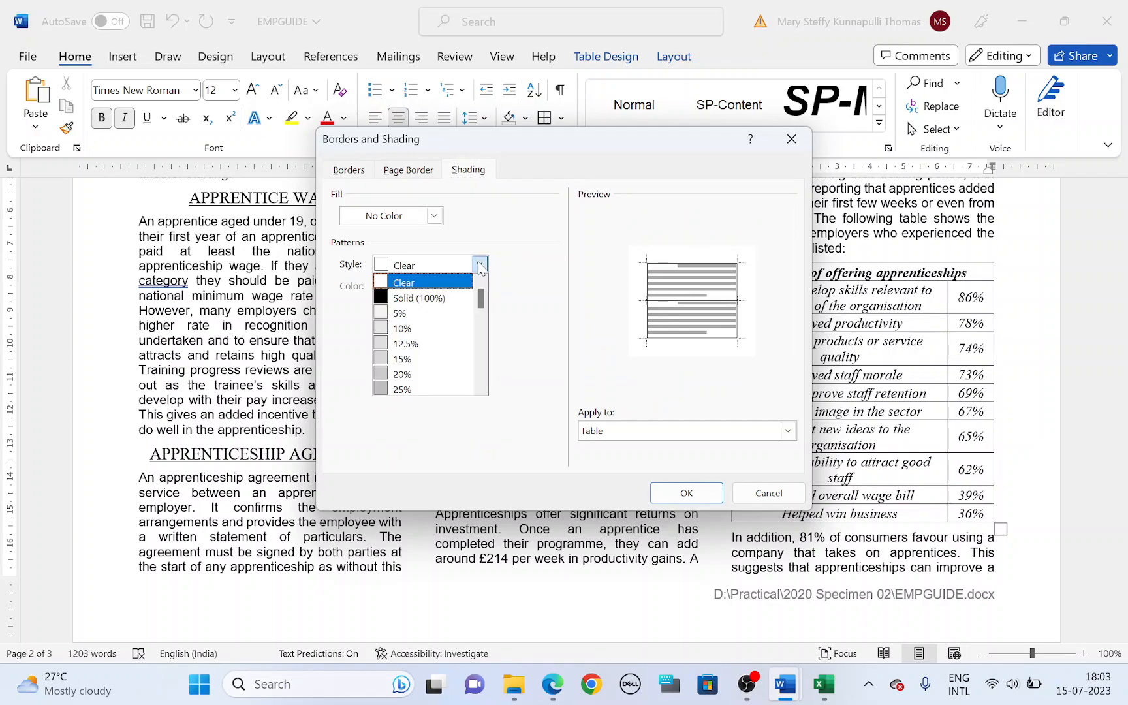
{"action": "left_click", "coordinate": [764, 491]}
{"action": "left_click", "coordinate": [764, 491]}
Step: Shade the "Benefits of offering apprenticeships" cell in the table's first row with the 25% pattern style, applied to the cell only
{"action": "left_click_drag", "start_coordinate": [759, 272], "coordinate": [968, 272]}
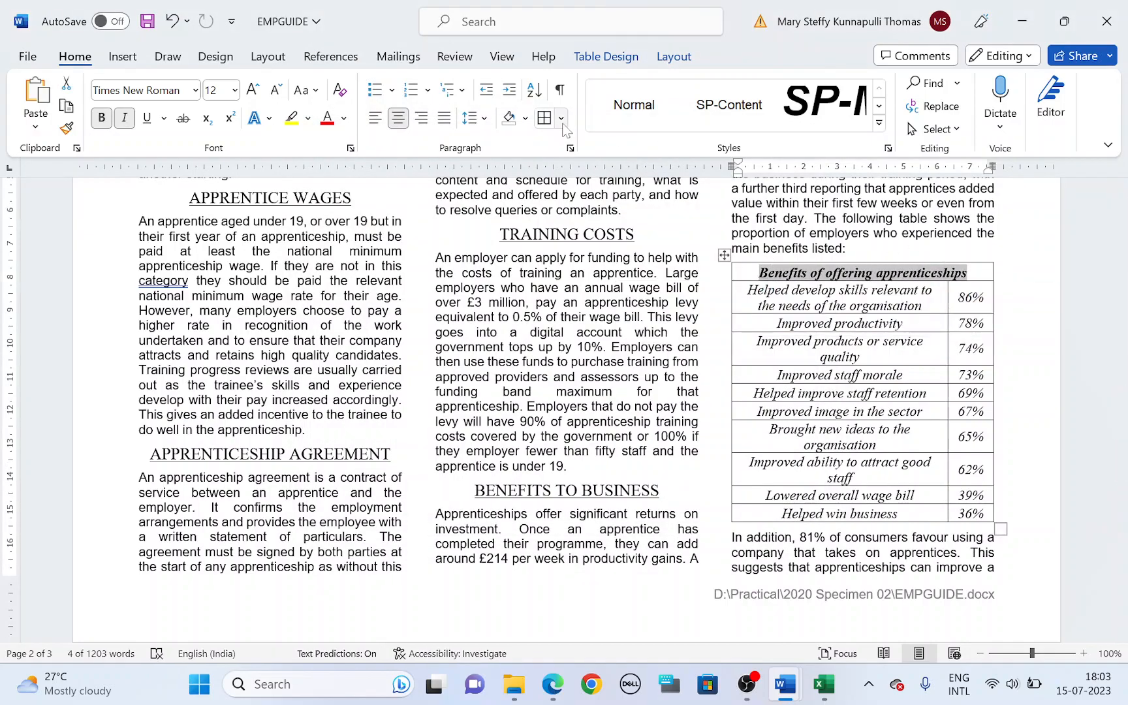
{"action": "left_click", "coordinate": [562, 118]}
{"action": "left_click", "coordinate": [588, 536]}
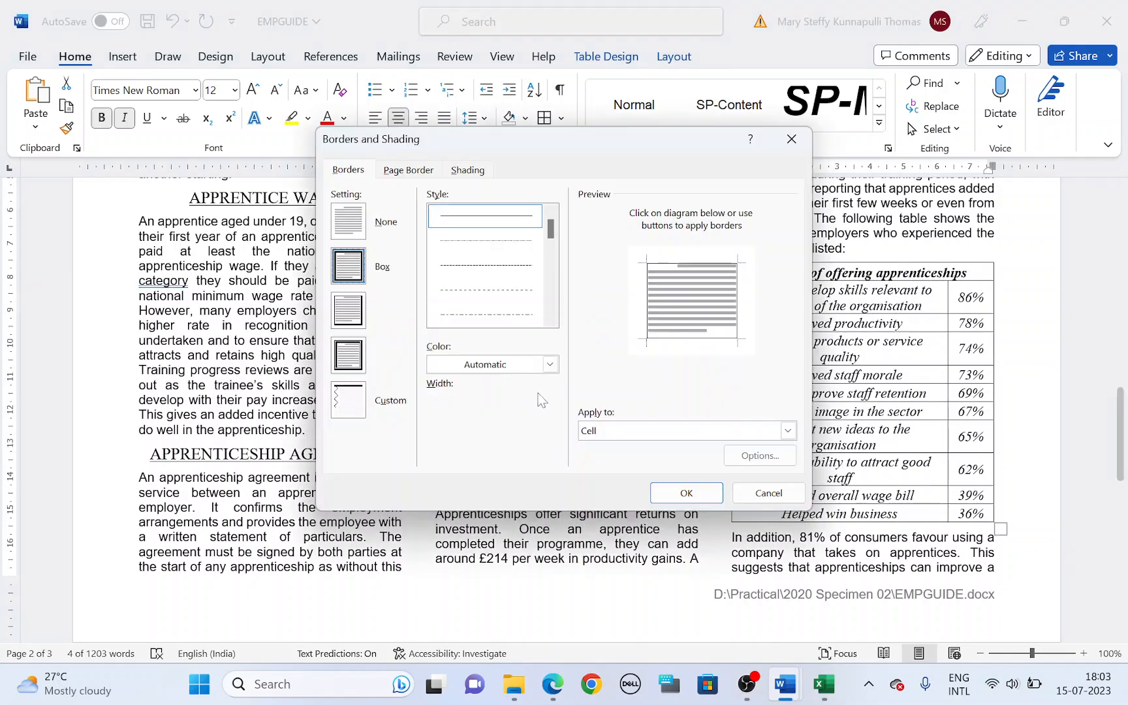
{"action": "left_click", "coordinate": [468, 171]}
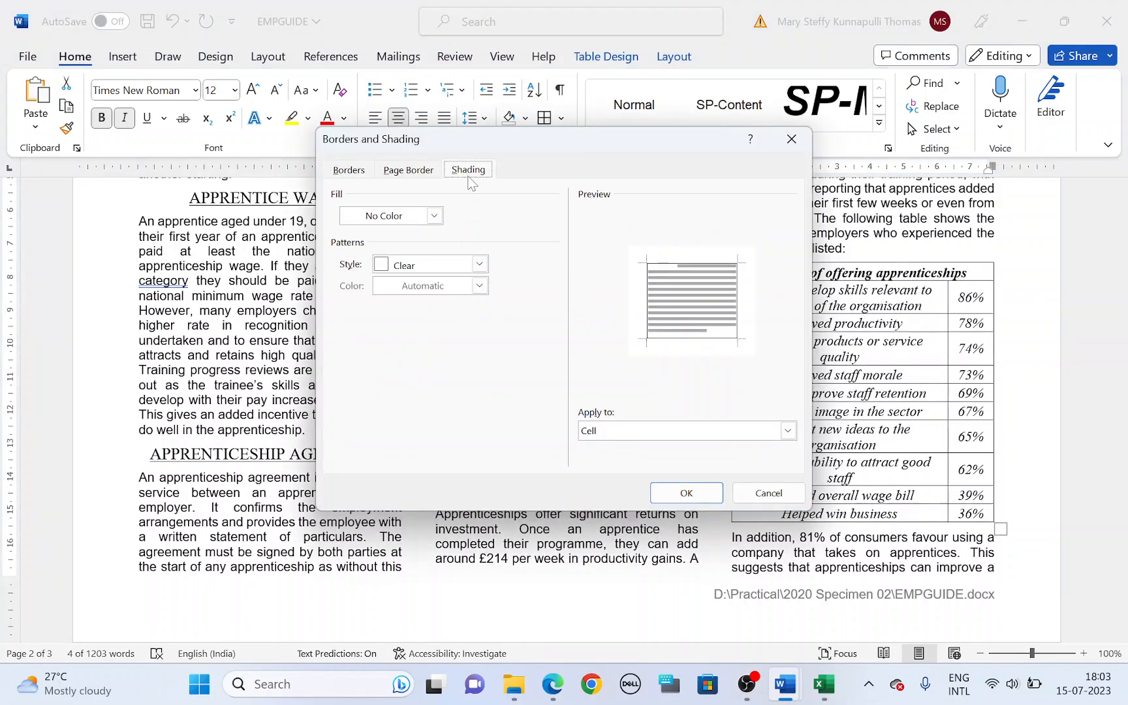
{"action": "left_click", "coordinate": [623, 432]}
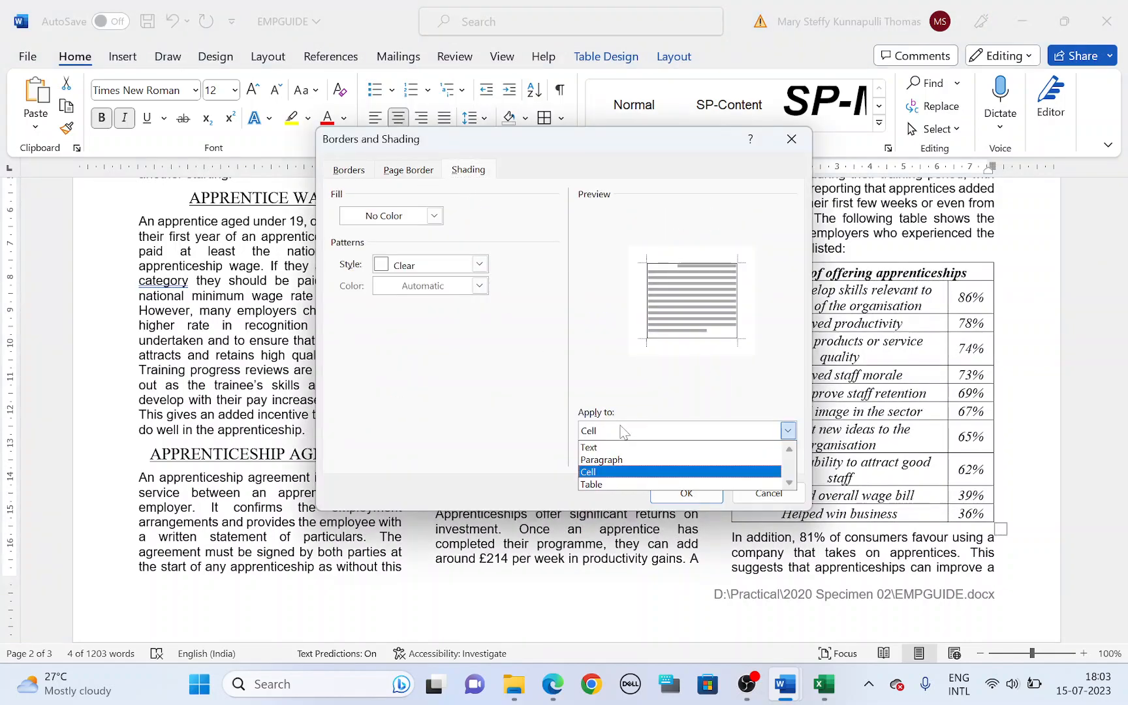
{"action": "left_click", "coordinate": [624, 432]}
{"action": "key", "text": "alt+Tab"}
{"action": "key", "text": "alt+Tab"}
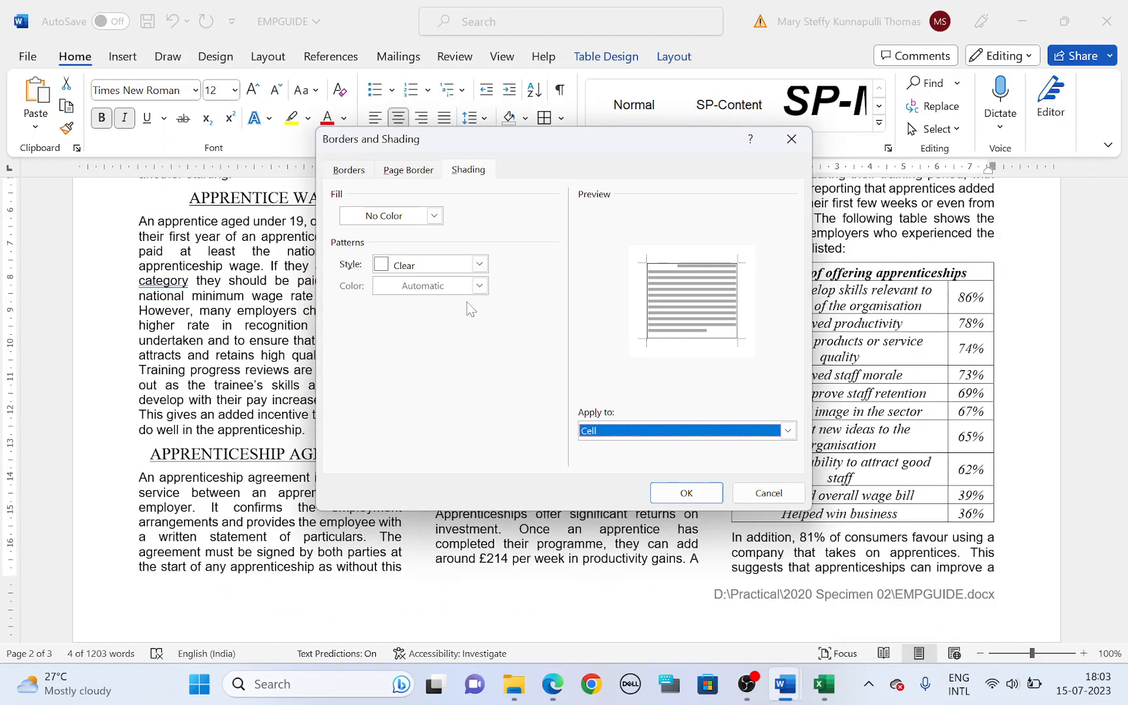
{"action": "left_click", "coordinate": [480, 264]}
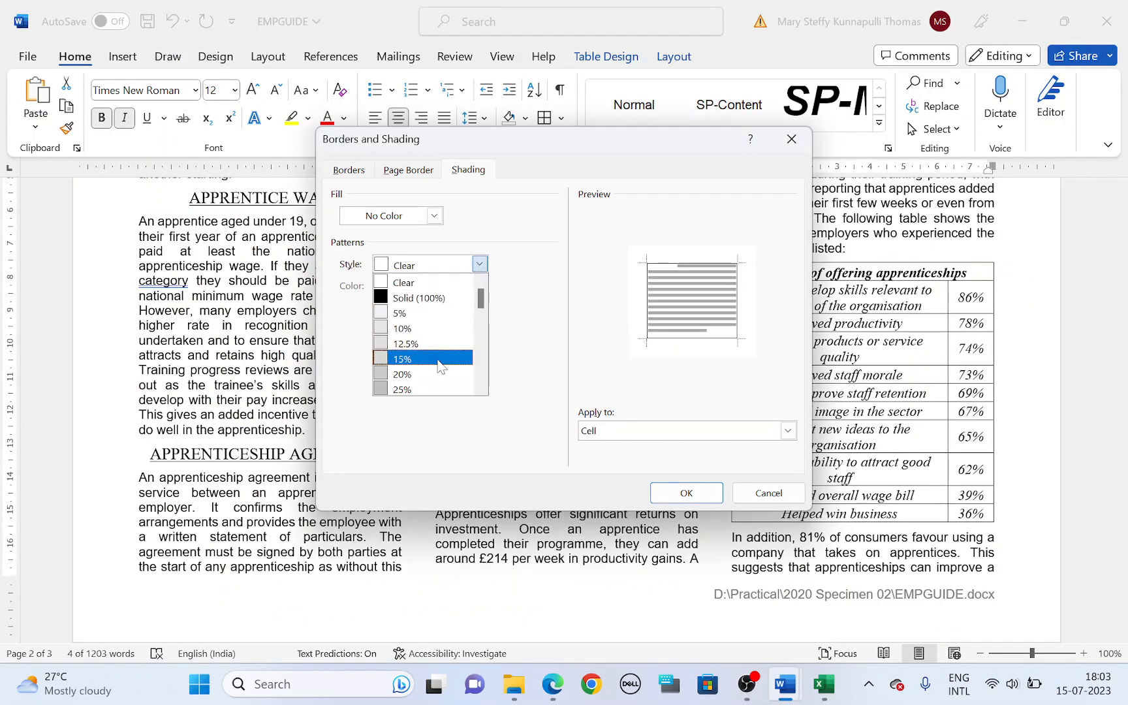
{"action": "scroll", "coordinate": [444, 356], "scroll_direction": "down", "scroll_amount": 1}
{"action": "left_click", "coordinate": [436, 369]}
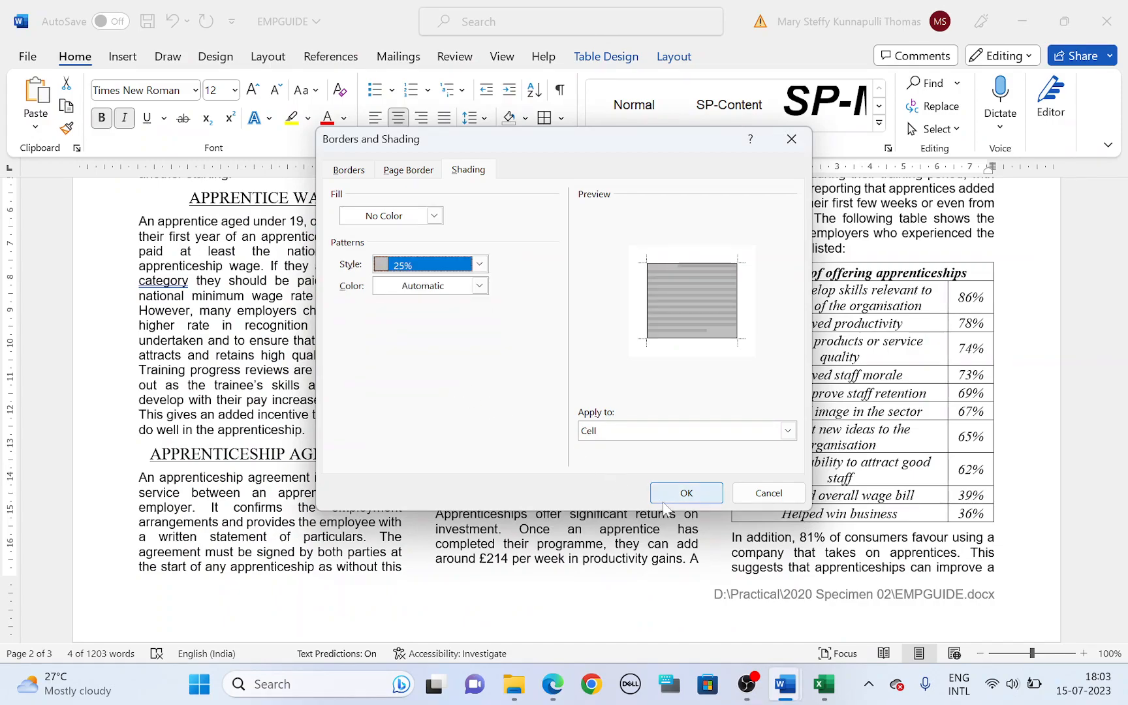
{"action": "left_click", "coordinate": [686, 496]}
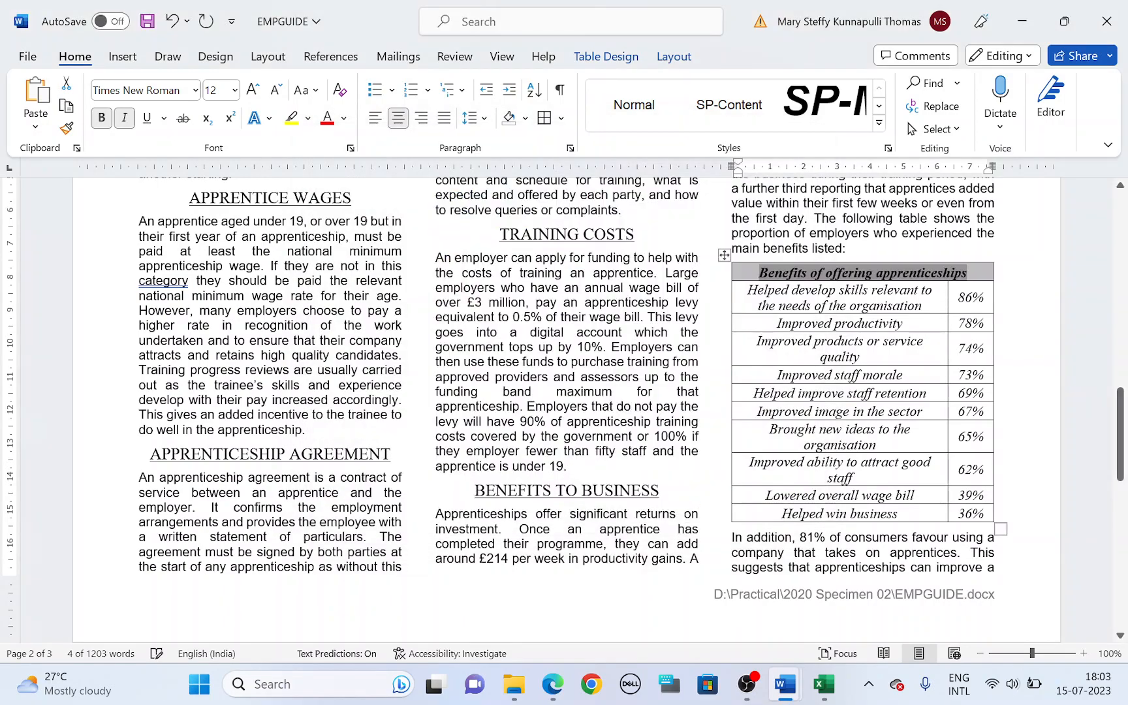
{"action": "left_click", "coordinate": [749, 280]}
Step: Read task 19, start the spelling and grammar check in Word, and ignore the suggestions for "For" in the title and "Name" in the subtitle
{"action": "key", "text": "alt+Tab"}
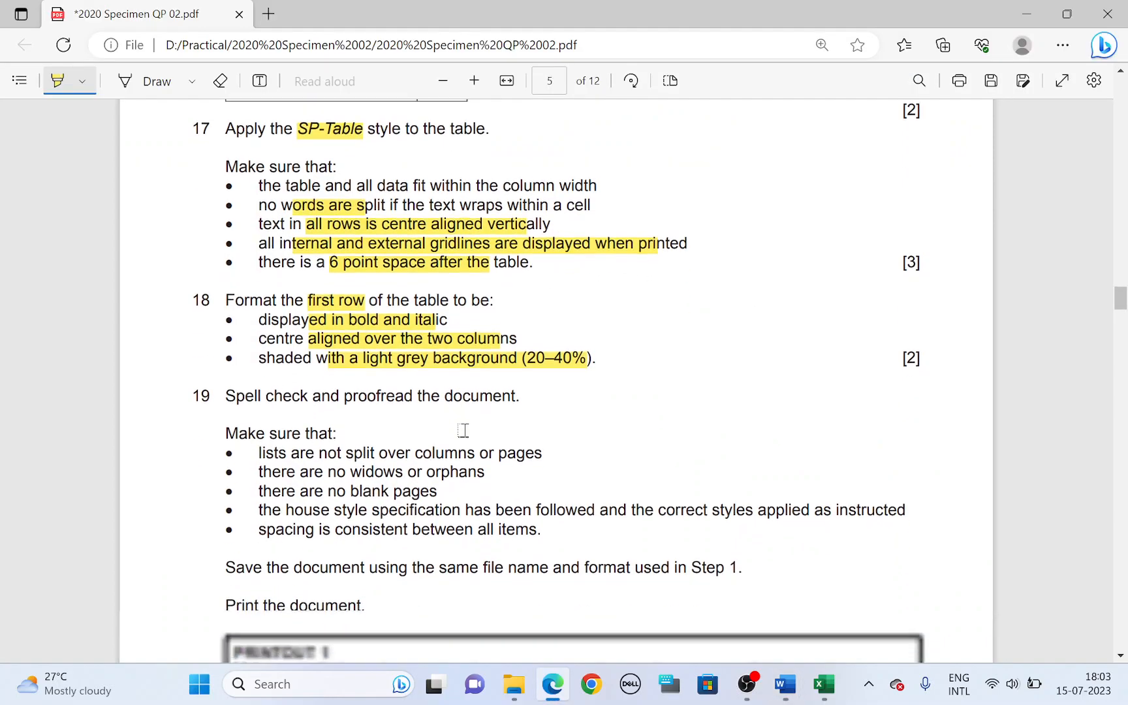
{"action": "scroll", "coordinate": [463, 430], "scroll_direction": "down", "scroll_amount": 1}
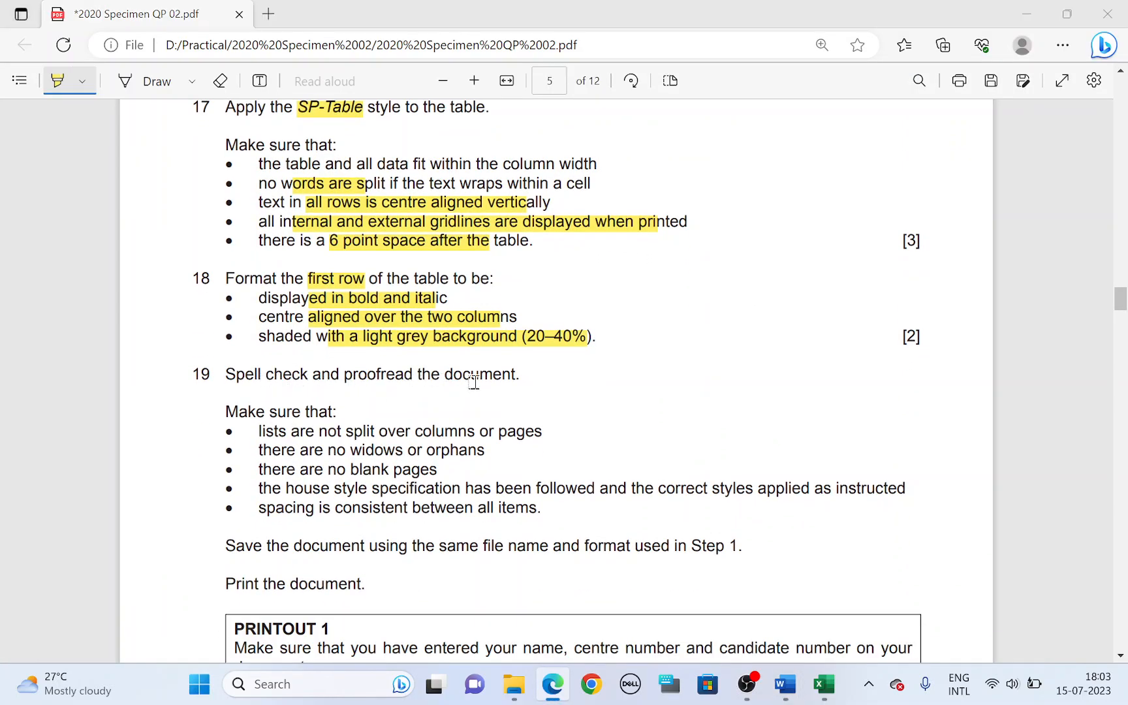
{"action": "key", "text": "alt+Tab"}
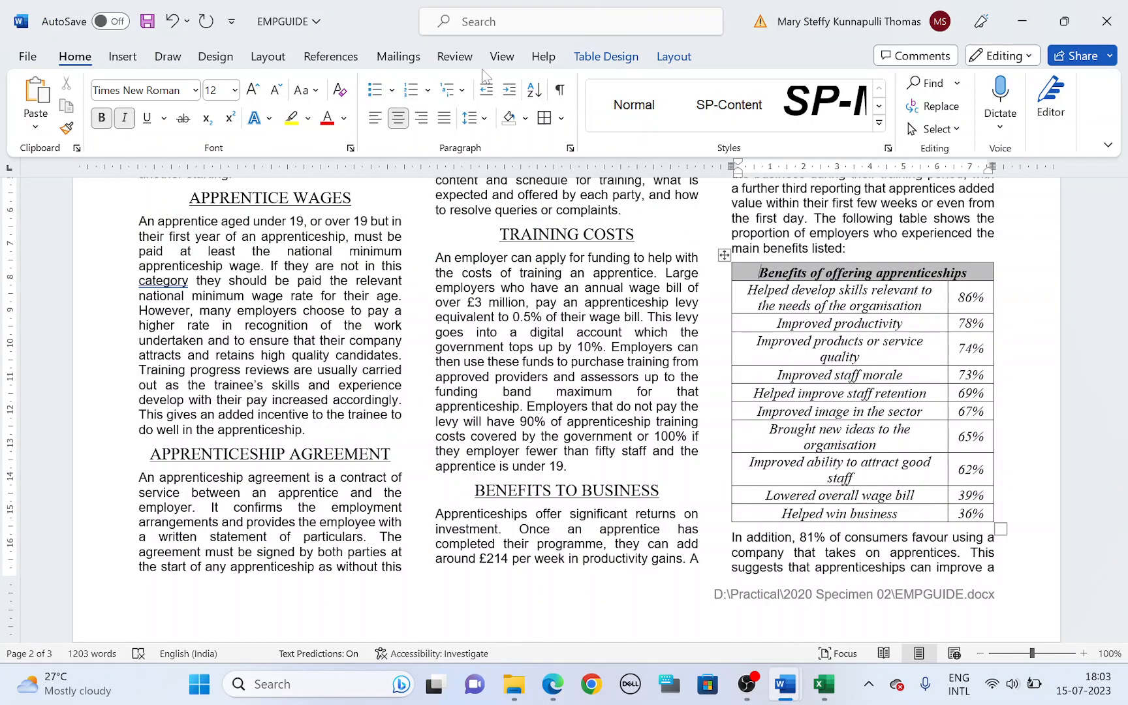
{"action": "left_click", "coordinate": [514, 57]}
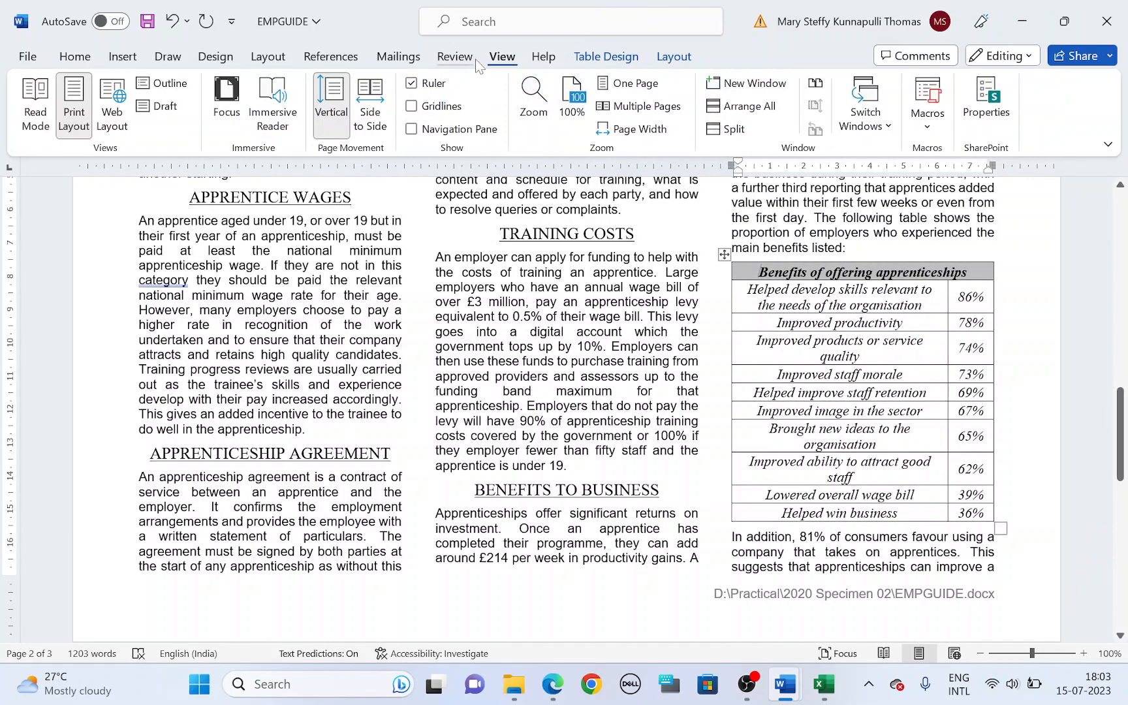
{"action": "left_click", "coordinate": [463, 57]}
{"action": "left_click", "coordinate": [165, 87]}
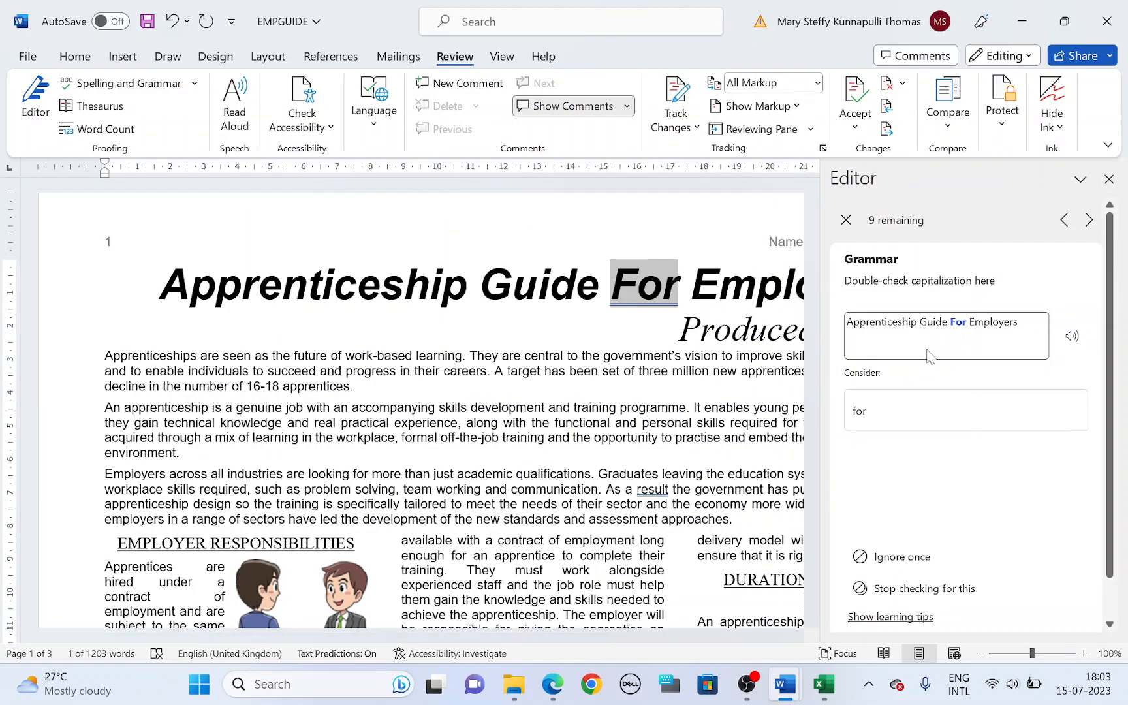
{"action": "left_click", "coordinate": [903, 559]}
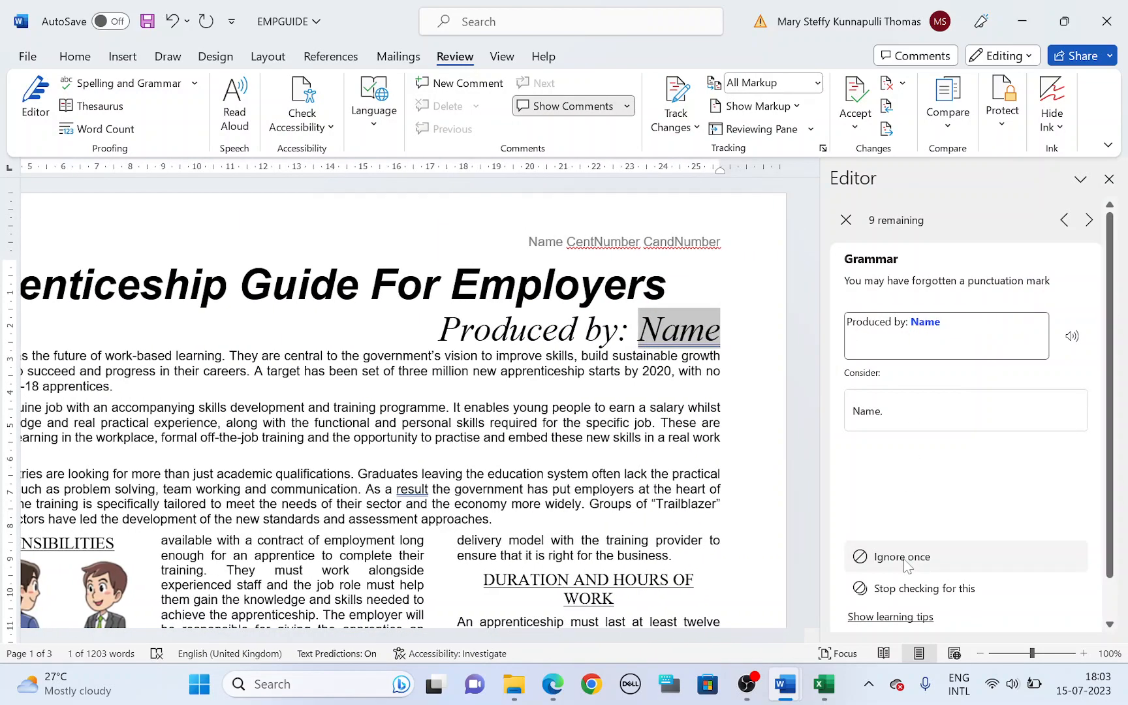
{"action": "left_click", "coordinate": [902, 559]}
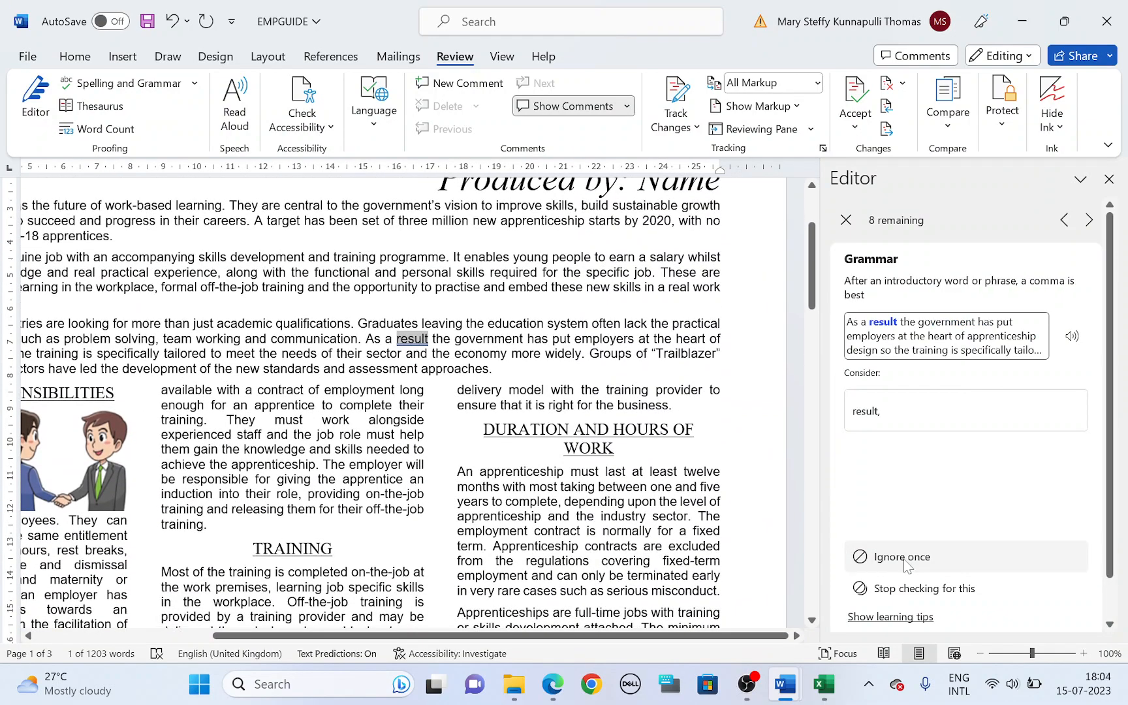
Step: Accept the grammar corrections "result,", "twelve-hour" and "category,"
{"action": "left_click", "coordinate": [870, 411]}
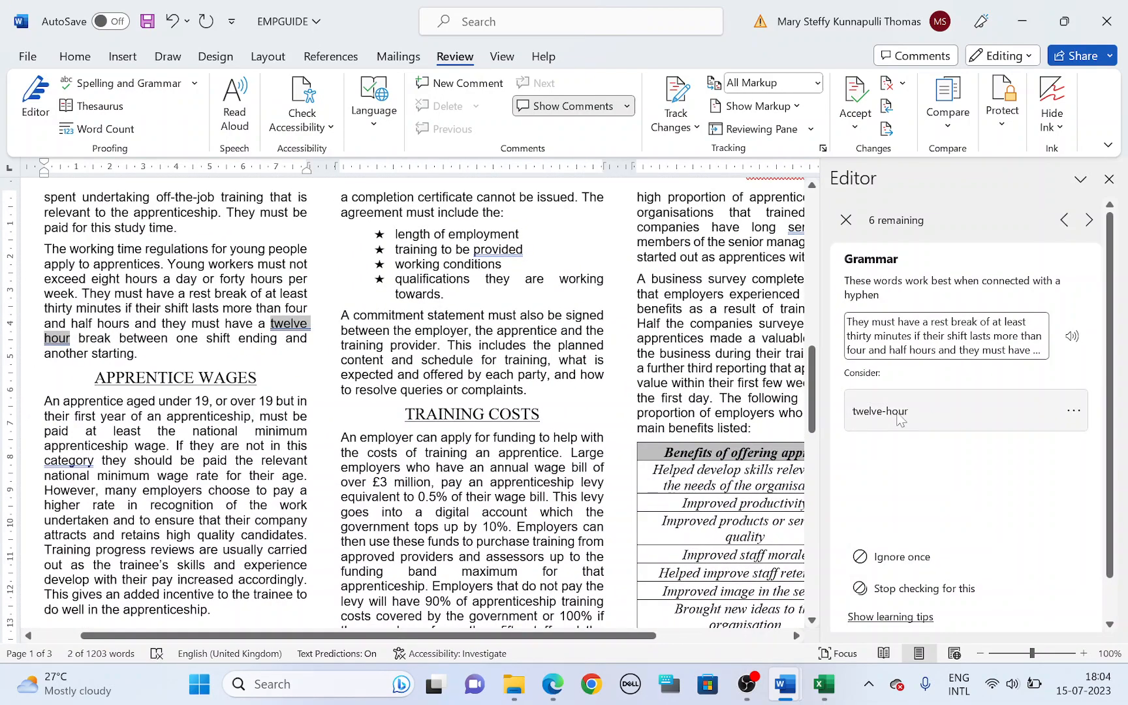
{"action": "left_click", "coordinate": [900, 418]}
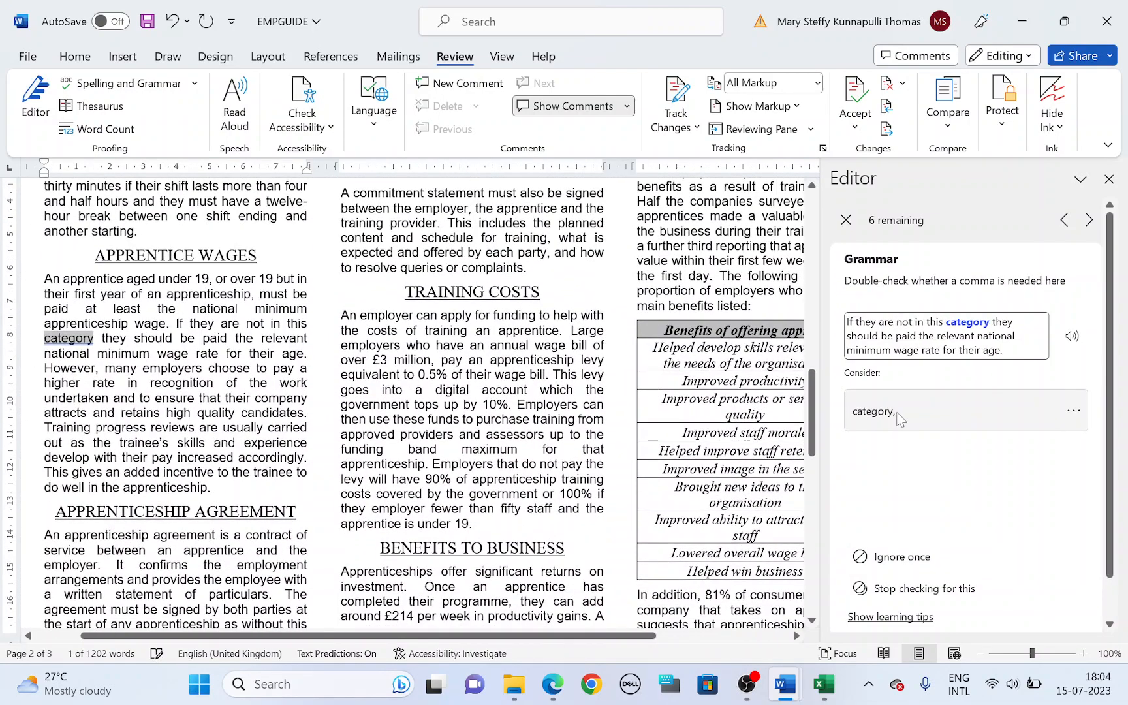
{"action": "left_click", "coordinate": [900, 418]}
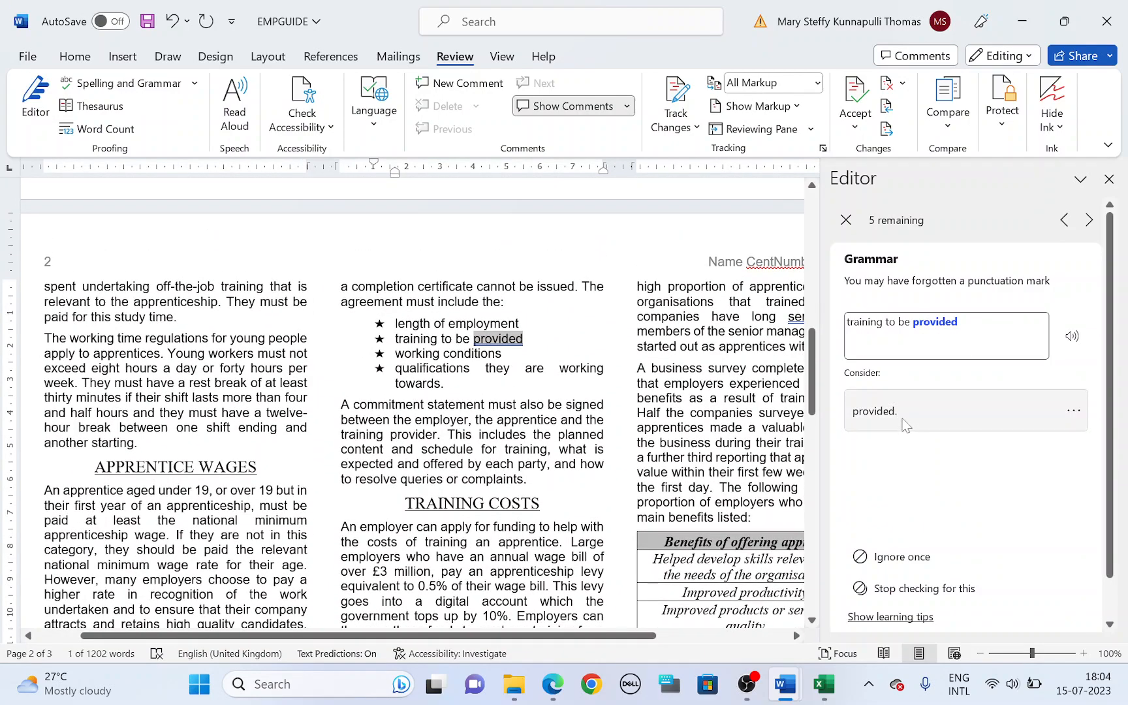
Step: Ignore the flags on "provided", "serving", "CentNumber" and "CandNumber", accept the correction "design,", and close the check
{"action": "left_click", "coordinate": [893, 557]}
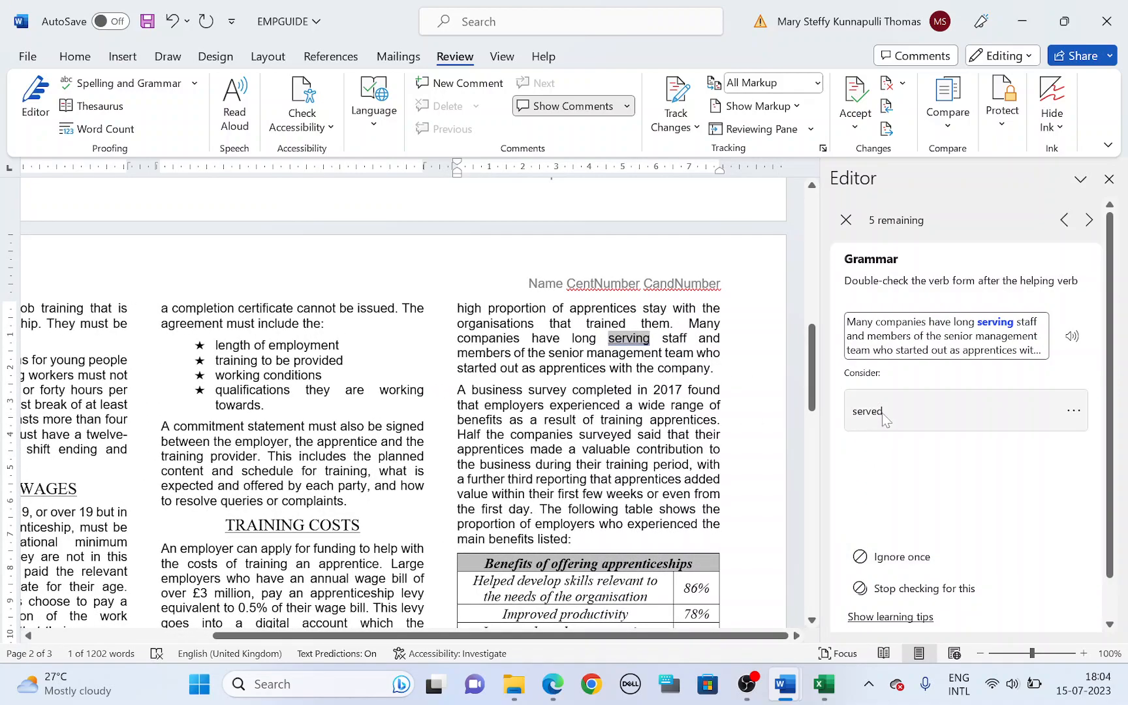
{"action": "left_click", "coordinate": [902, 558]}
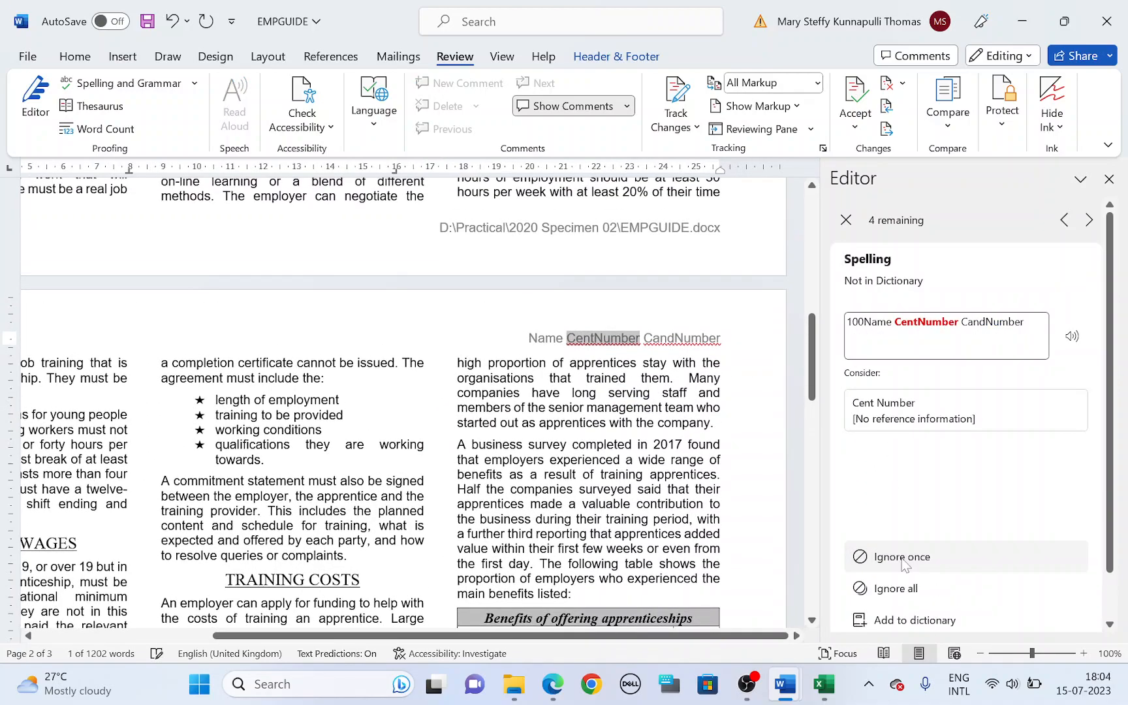
{"action": "left_click", "coordinate": [904, 564]}
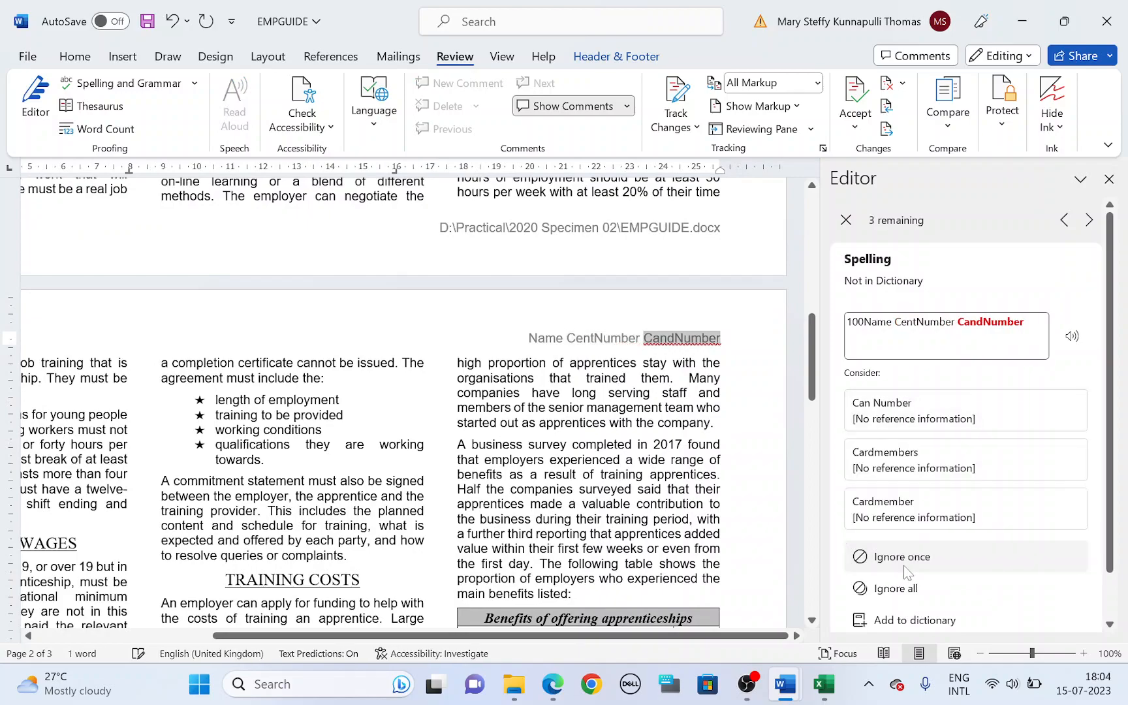
{"action": "left_click", "coordinate": [903, 565]}
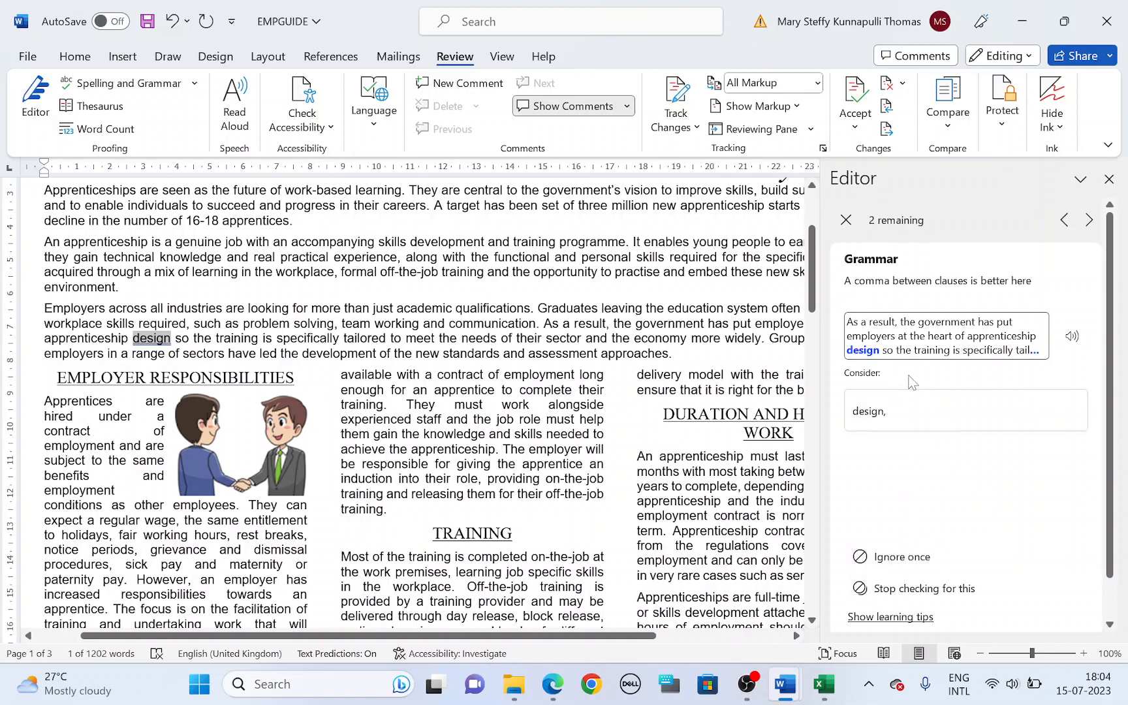
{"action": "left_click", "coordinate": [894, 417]}
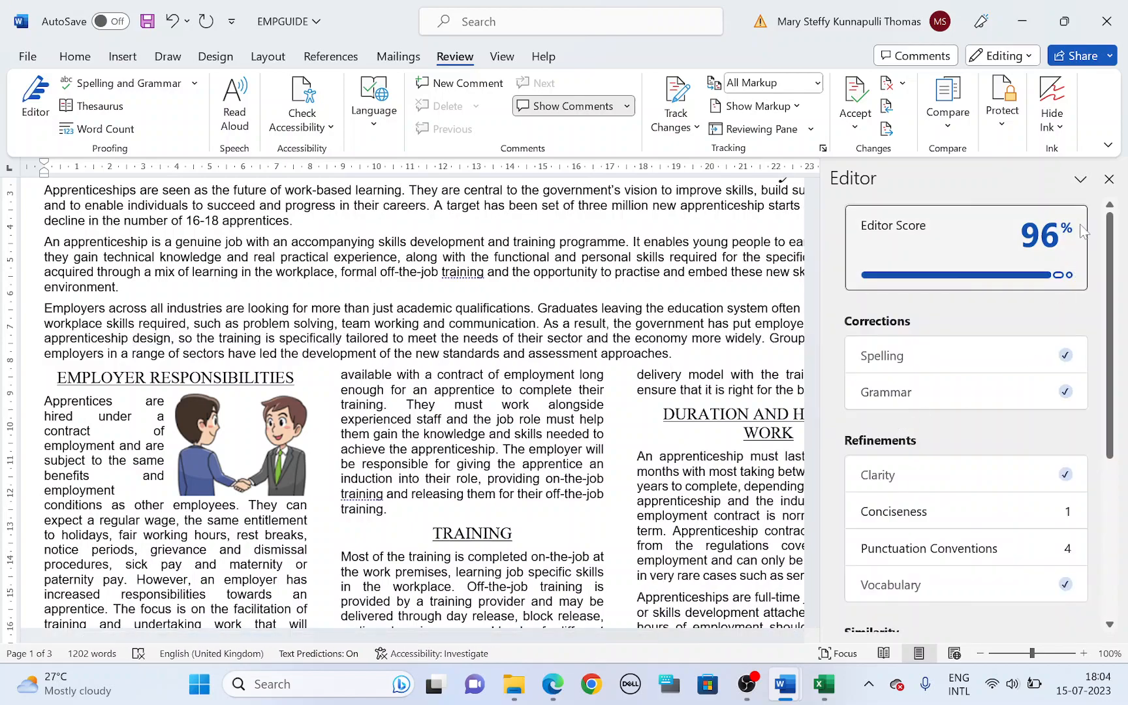
{"action": "left_click", "coordinate": [1109, 180]}
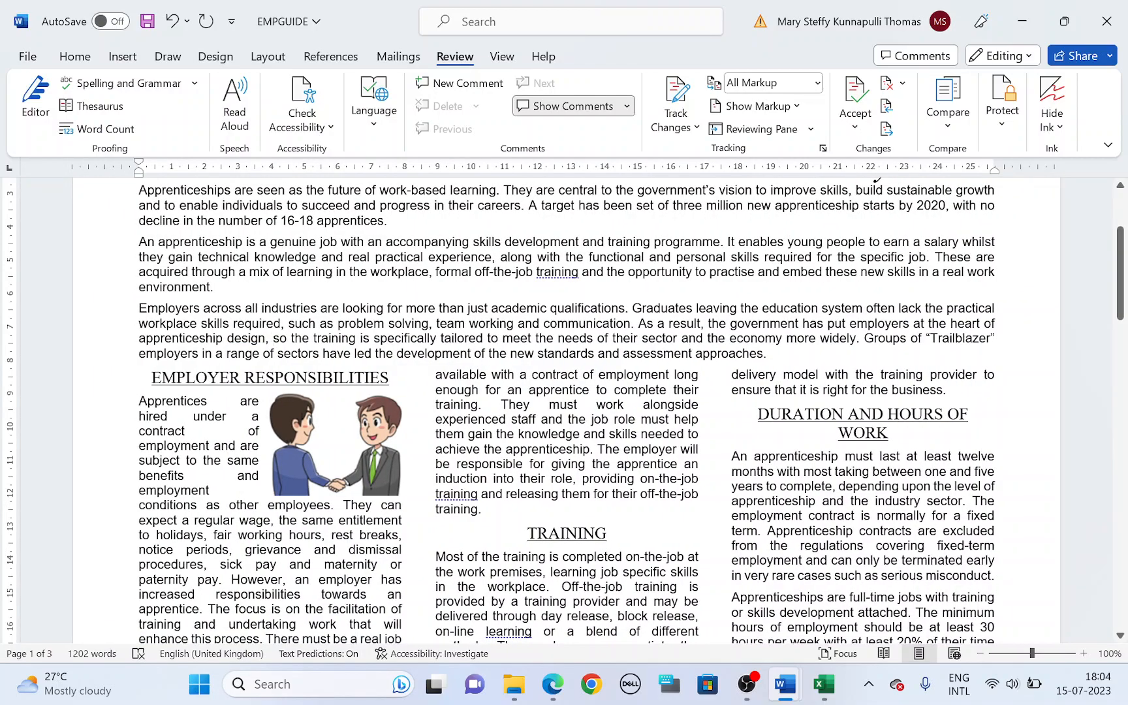
Step: Highlight "lists are not split over columns or pages" in task 19, and check the bulleted list on page 2 of the Word document
{"action": "key", "text": "alt+Tab"}
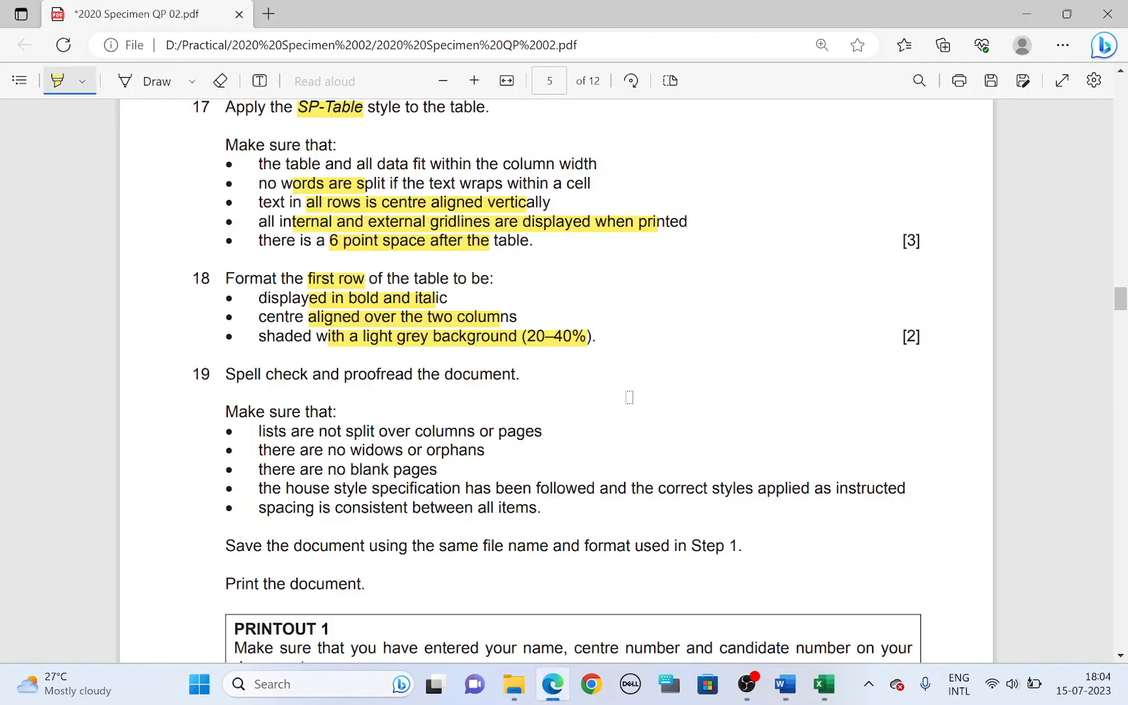
{"action": "scroll", "coordinate": [603, 414], "scroll_direction": "down", "scroll_amount": 2}
{"action": "left_click_drag", "start_coordinate": [267, 344], "coordinate": [522, 341]}
{"action": "key", "text": "alt+Tab"}
{"action": "scroll", "coordinate": [566, 411], "scroll_direction": "down", "scroll_amount": 10}
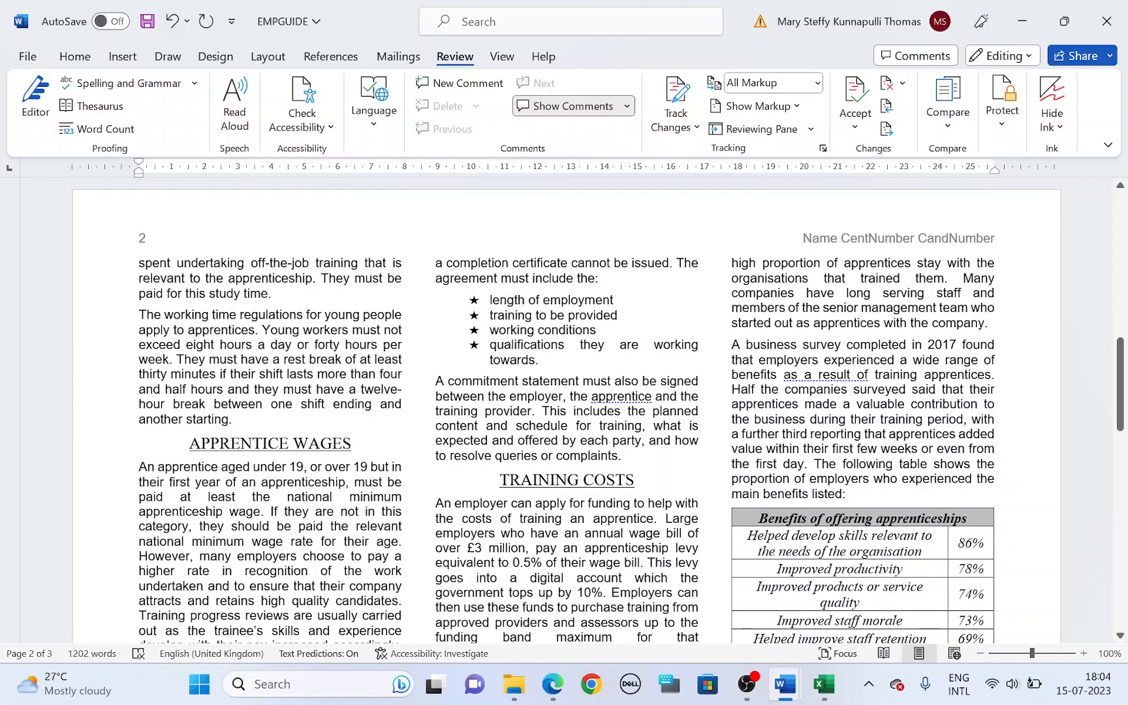
Step: Highlight "no widows or orphans" in task 19 of the question paper, and check the column and page breaks throughout the Word document
{"action": "key", "text": "alt+Tab"}
{"action": "left_click_drag", "start_coordinate": [314, 360], "coordinate": [459, 350]}
{"action": "key", "text": "alt+Tab"}
{"action": "scroll", "coordinate": [273, 287], "scroll_direction": "up", "scroll_amount": 10}
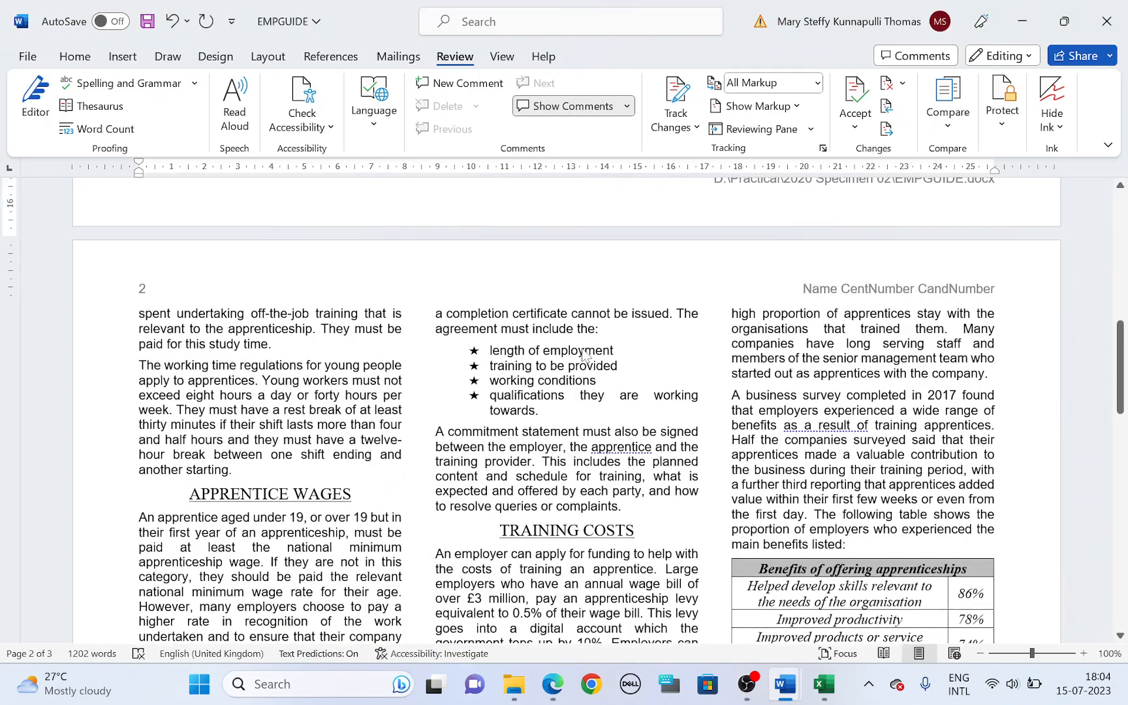
{"action": "scroll", "coordinate": [273, 287], "scroll_direction": "up", "scroll_amount": 3}
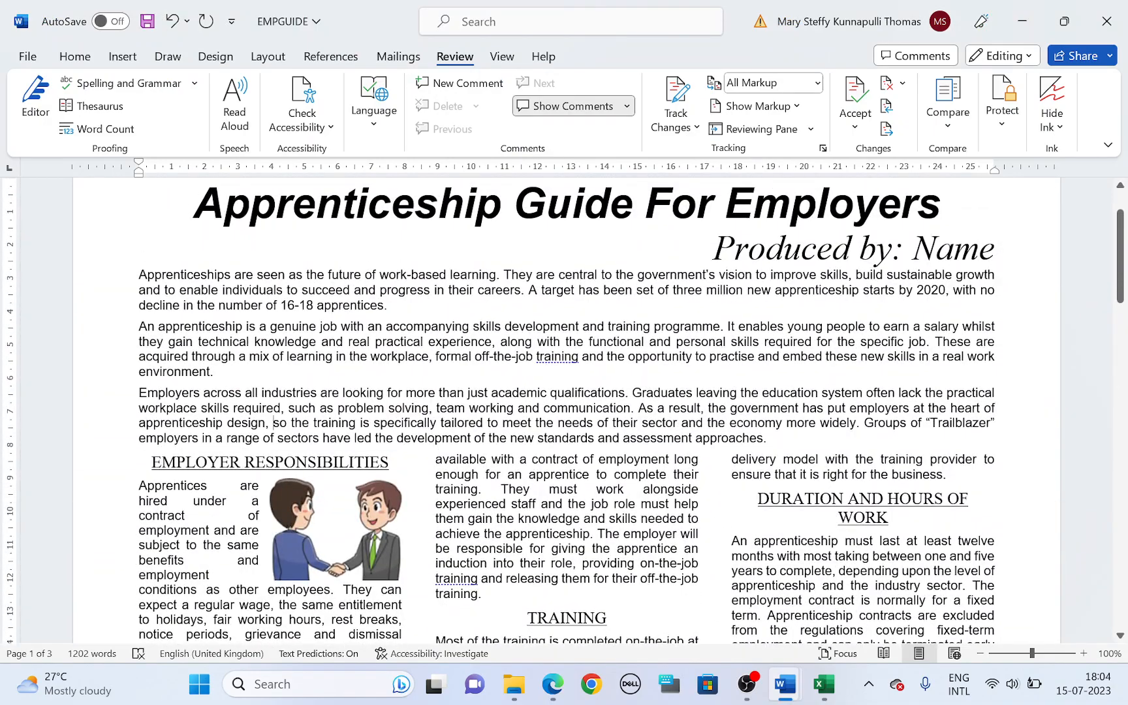
{"action": "scroll", "coordinate": [565, 410], "scroll_direction": "down", "scroll_amount": 4}
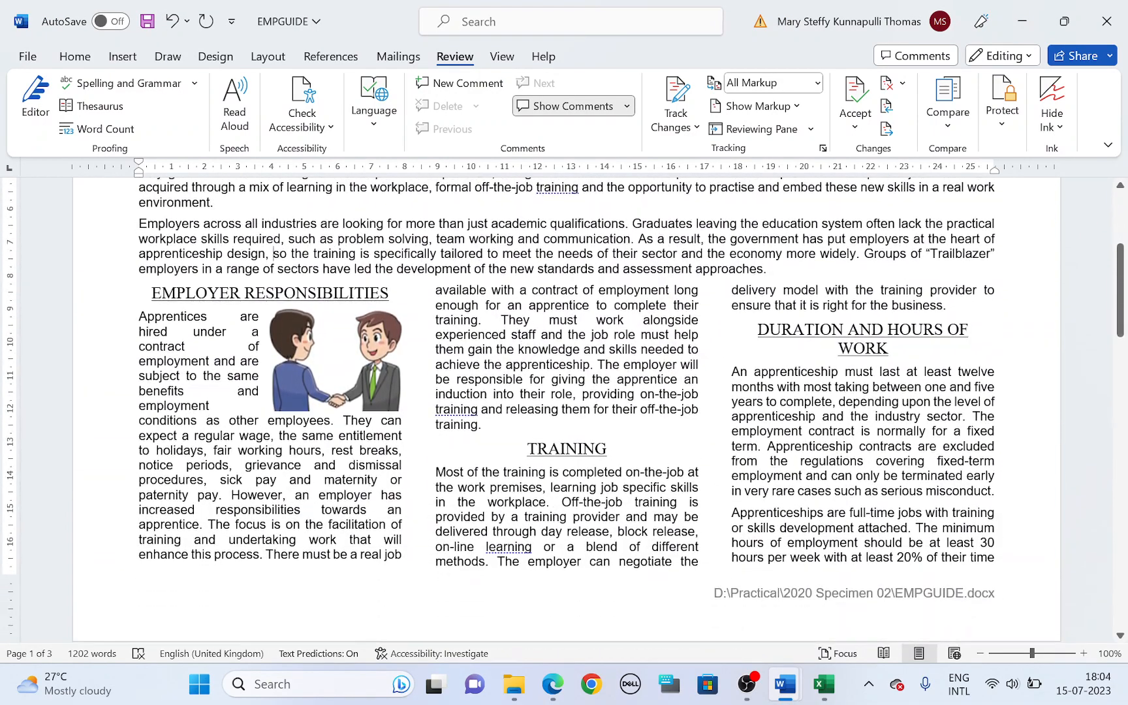
{"action": "scroll", "coordinate": [565, 410], "scroll_direction": "down", "scroll_amount": 7}
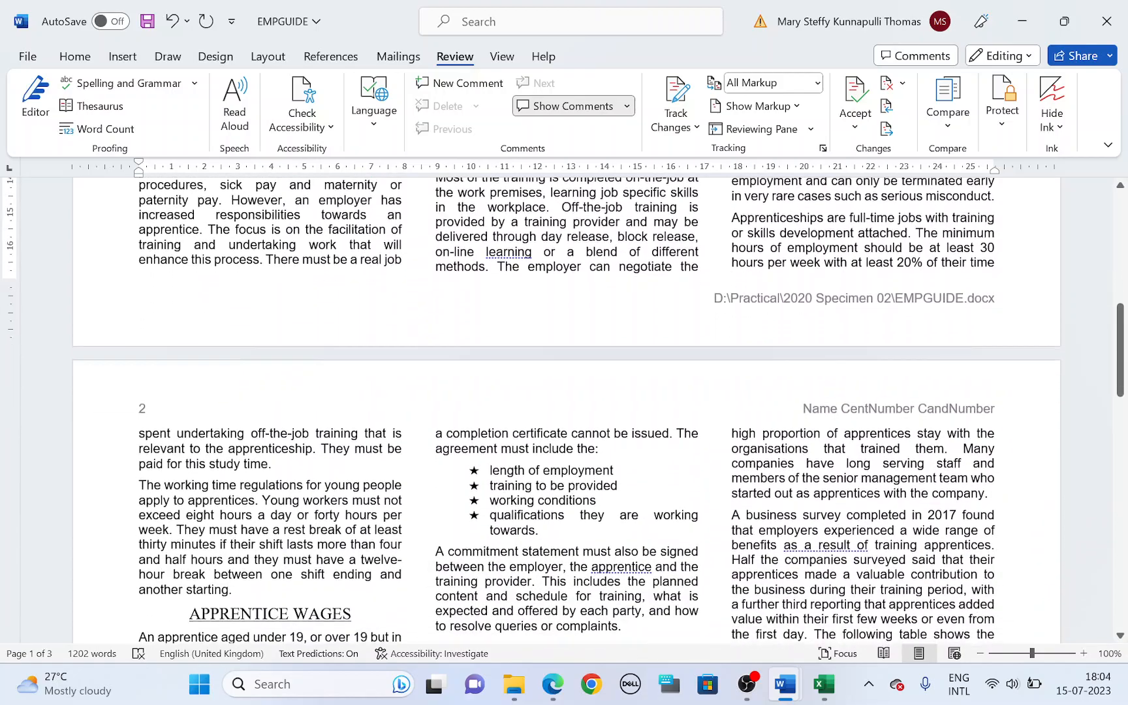
{"action": "scroll", "coordinate": [565, 410], "scroll_direction": "down", "scroll_amount": 10}
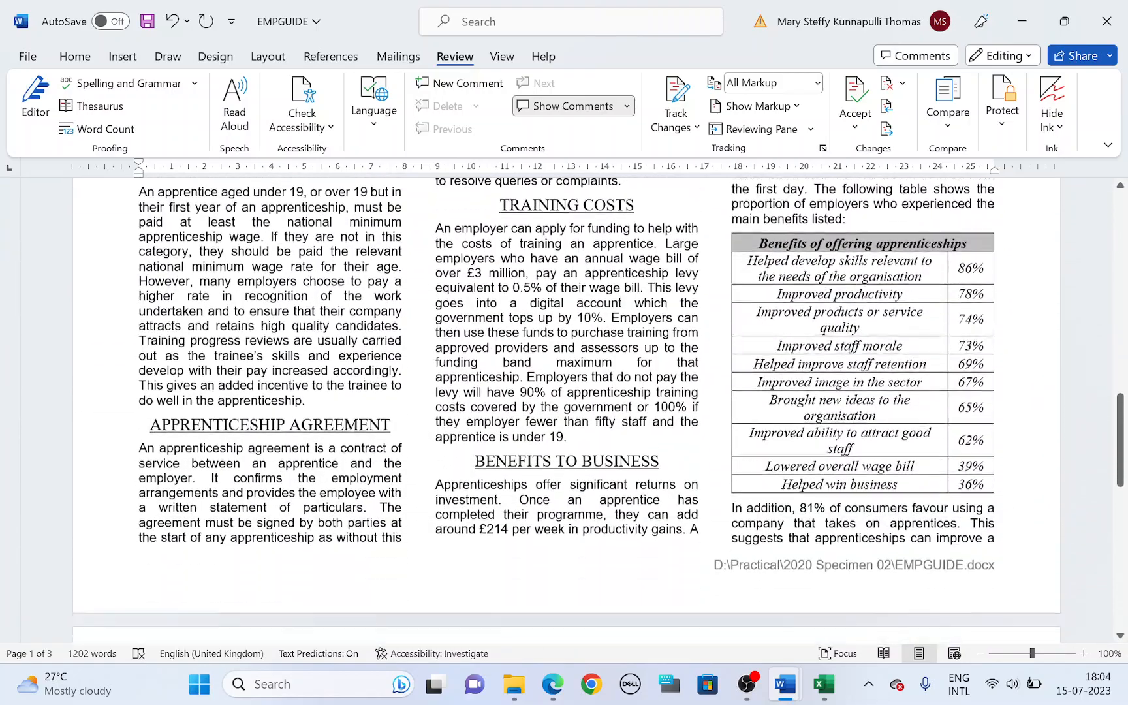
{"action": "scroll", "coordinate": [565, 410], "scroll_direction": "down", "scroll_amount": 7}
Step: Highlight "no blank pages" in task 19 of the question paper, and check the last pages of the Word document
{"action": "key", "text": "alt+Tab"}
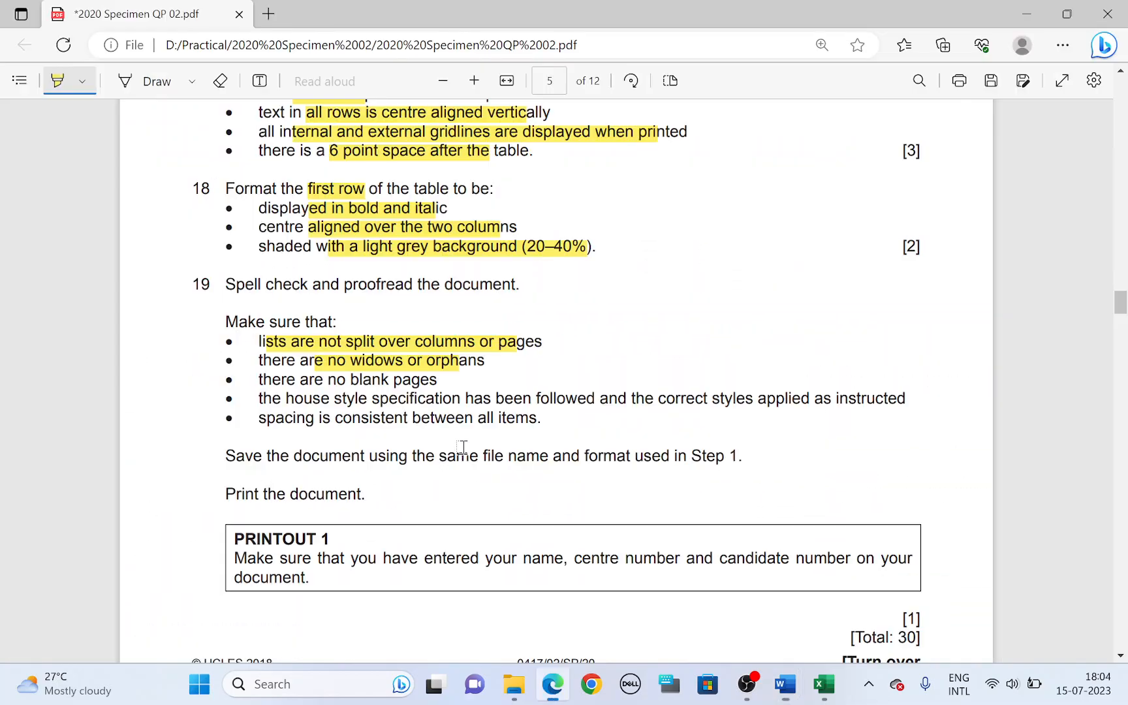
{"action": "left_click_drag", "start_coordinate": [361, 383], "coordinate": [421, 383]}
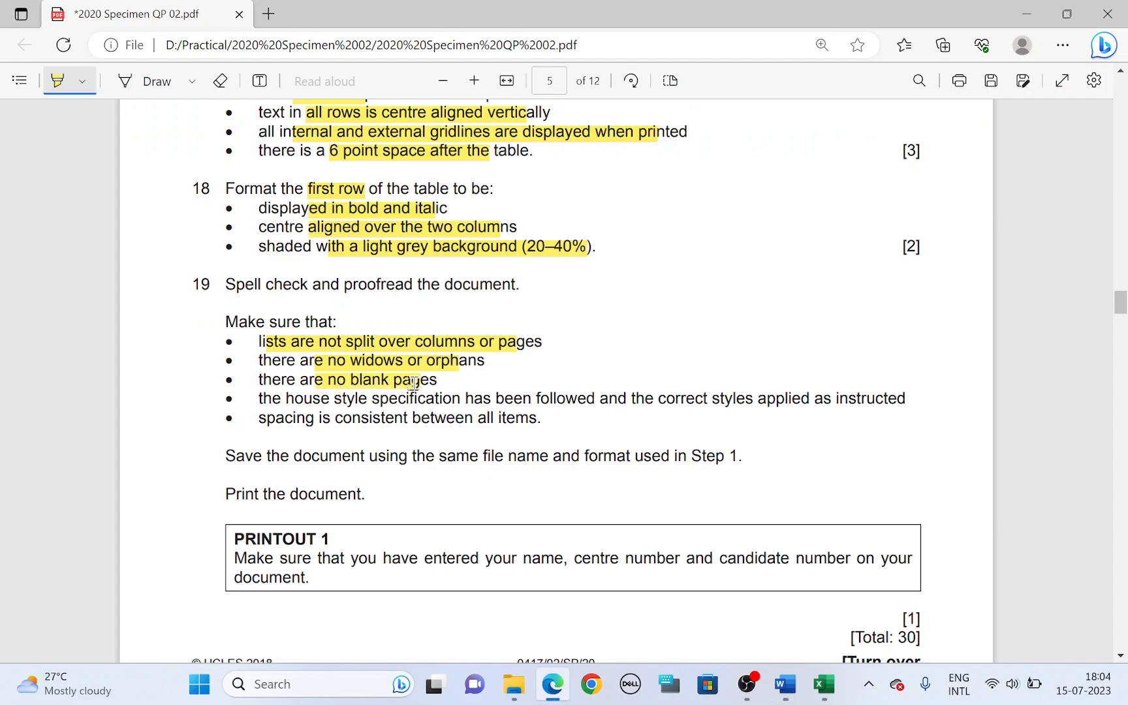
{"action": "key", "text": "alt+Tab"}
{"action": "scroll", "coordinate": [565, 410], "scroll_direction": "down", "scroll_amount": 2}
{"action": "scroll", "coordinate": [514, 393], "scroll_direction": "up", "scroll_amount": 8}
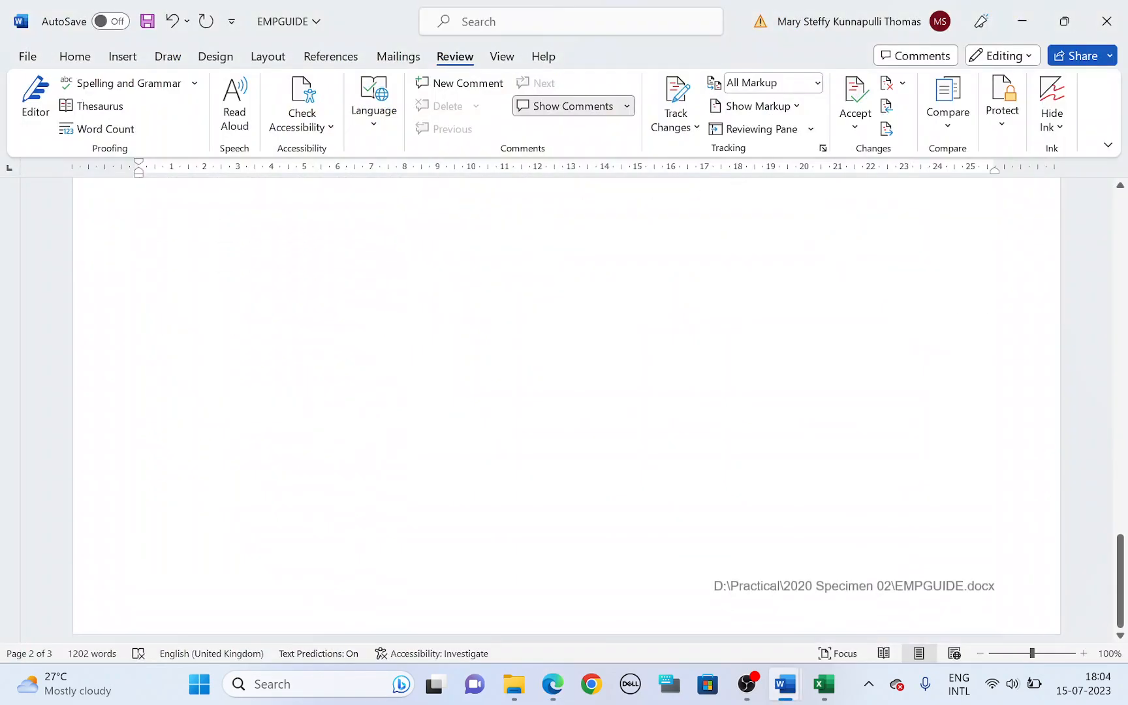
{"action": "scroll", "coordinate": [507, 390], "scroll_direction": "up", "scroll_amount": 3}
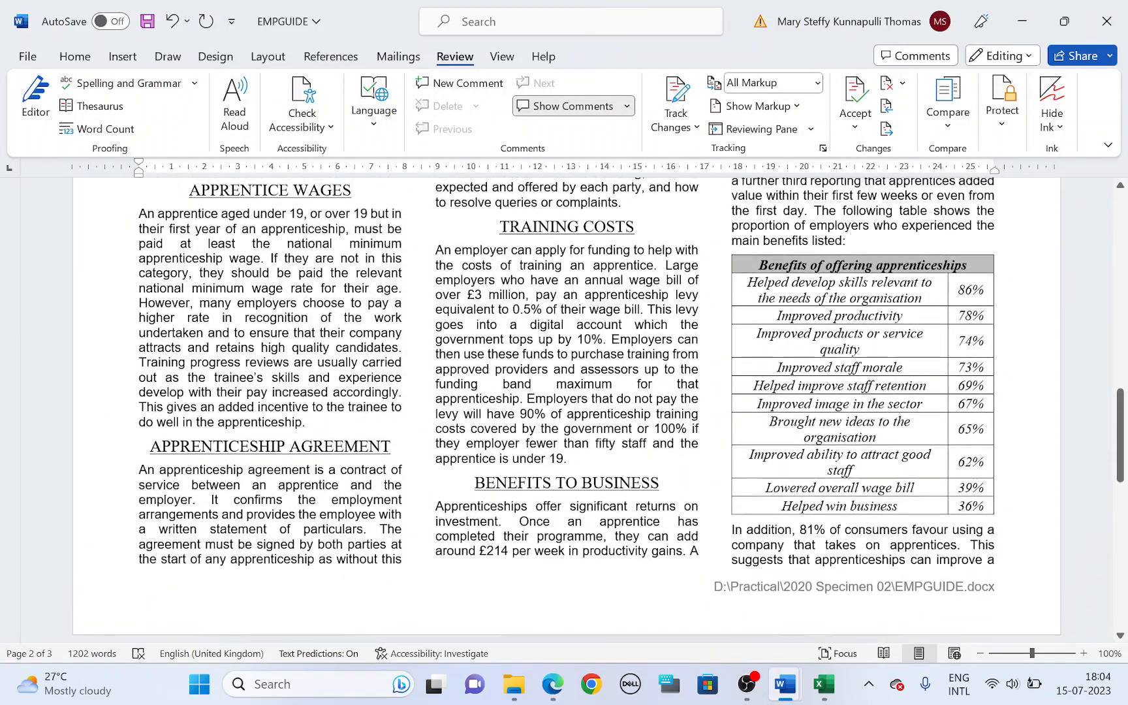
Step: Highlight the house style and consistent spacing requirements in task 19, and look over the styles applied in the Word document
{"action": "key", "text": "alt+Tab"}
{"action": "left_click_drag", "start_coordinate": [316, 397], "coordinate": [837, 396]}
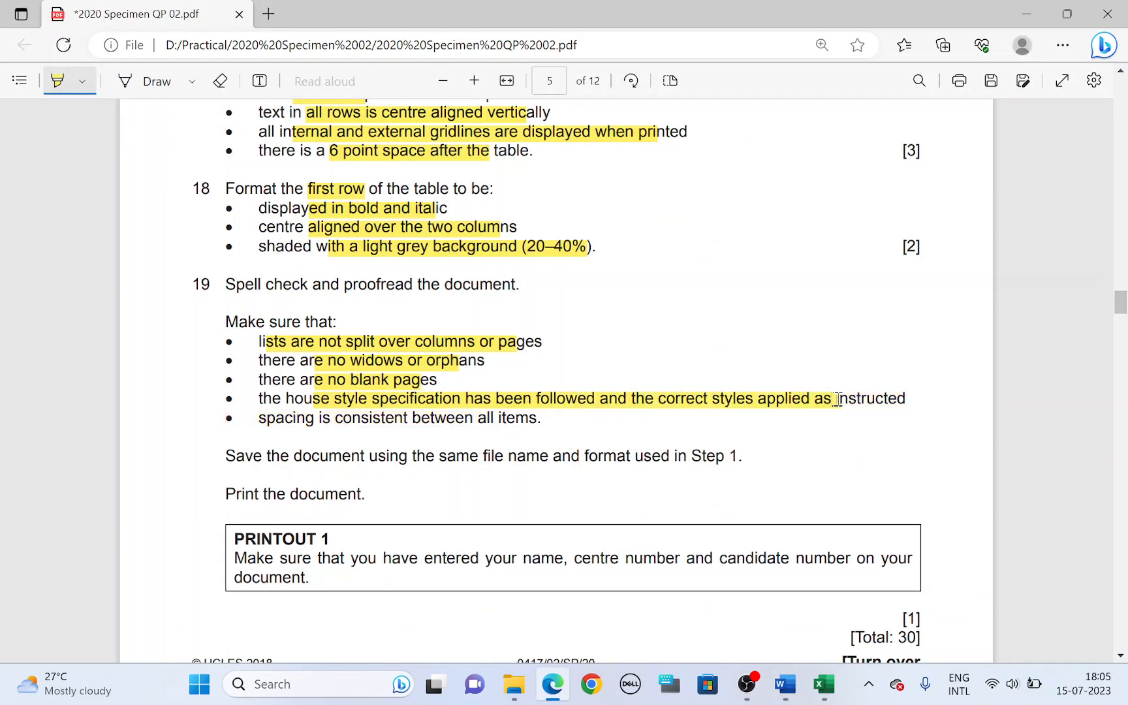
{"action": "key", "text": "alt+Tab"}
{"action": "scroll", "coordinate": [566, 410], "scroll_direction": "up", "scroll_amount": 3}
{"action": "scroll", "coordinate": [566, 411], "scroll_direction": "up", "scroll_amount": 10}
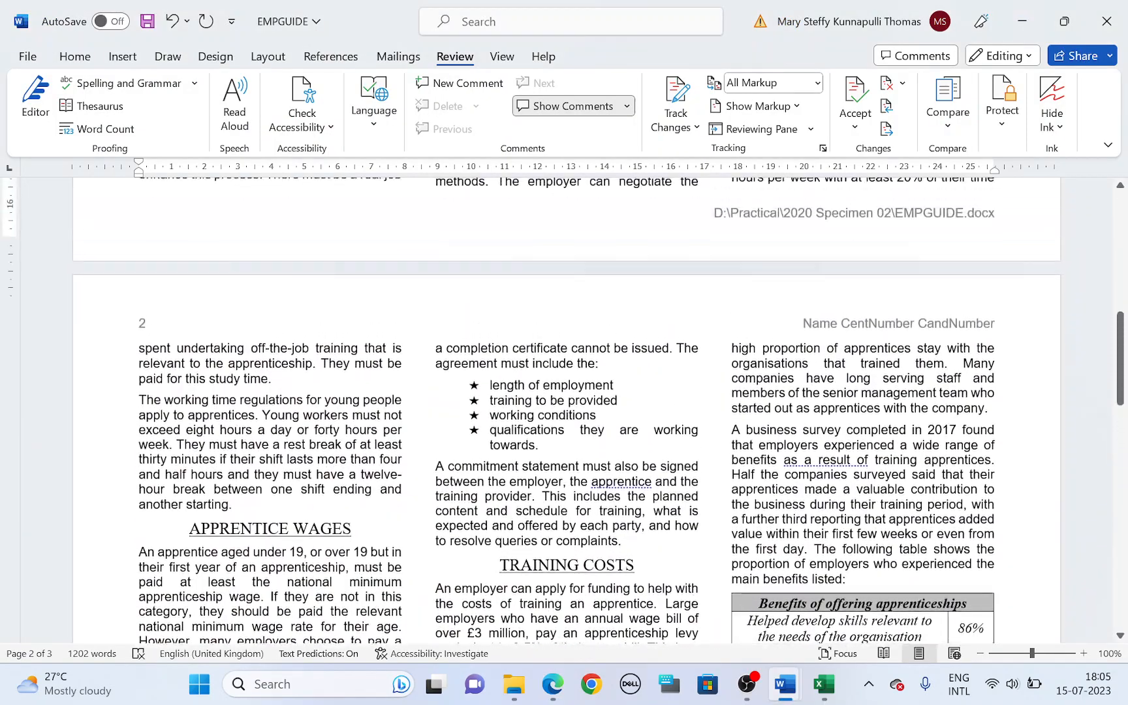
{"action": "key", "text": "alt+Tab"}
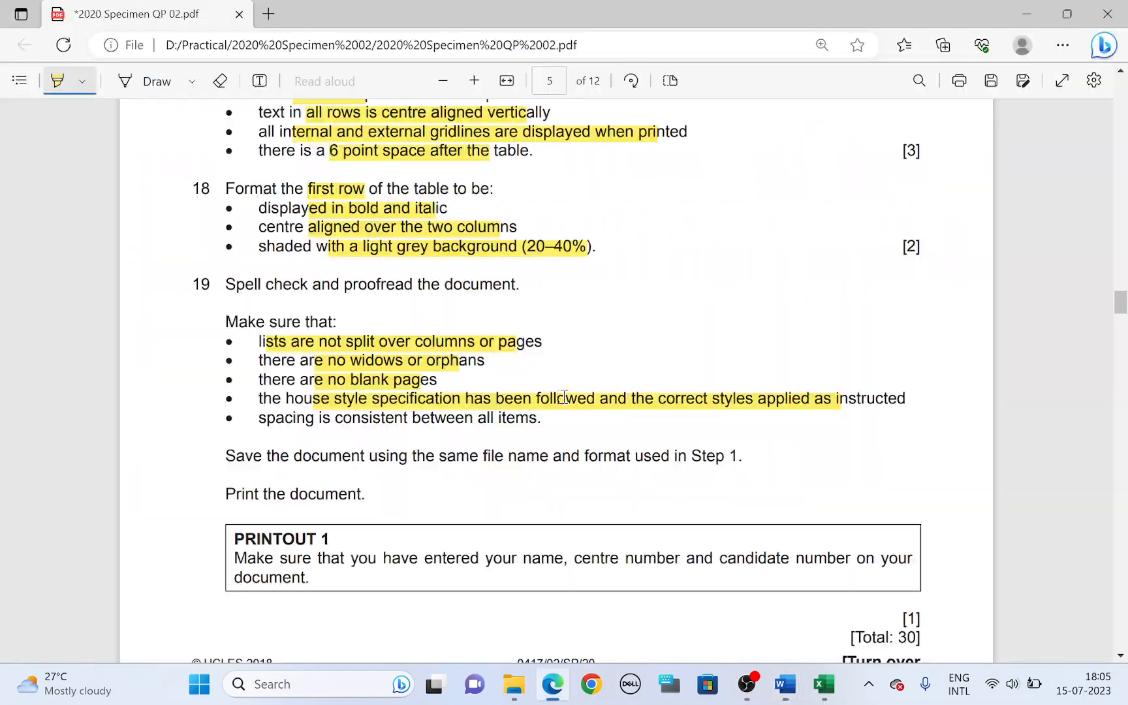
{"action": "left_click_drag", "start_coordinate": [334, 420], "coordinate": [521, 417]}
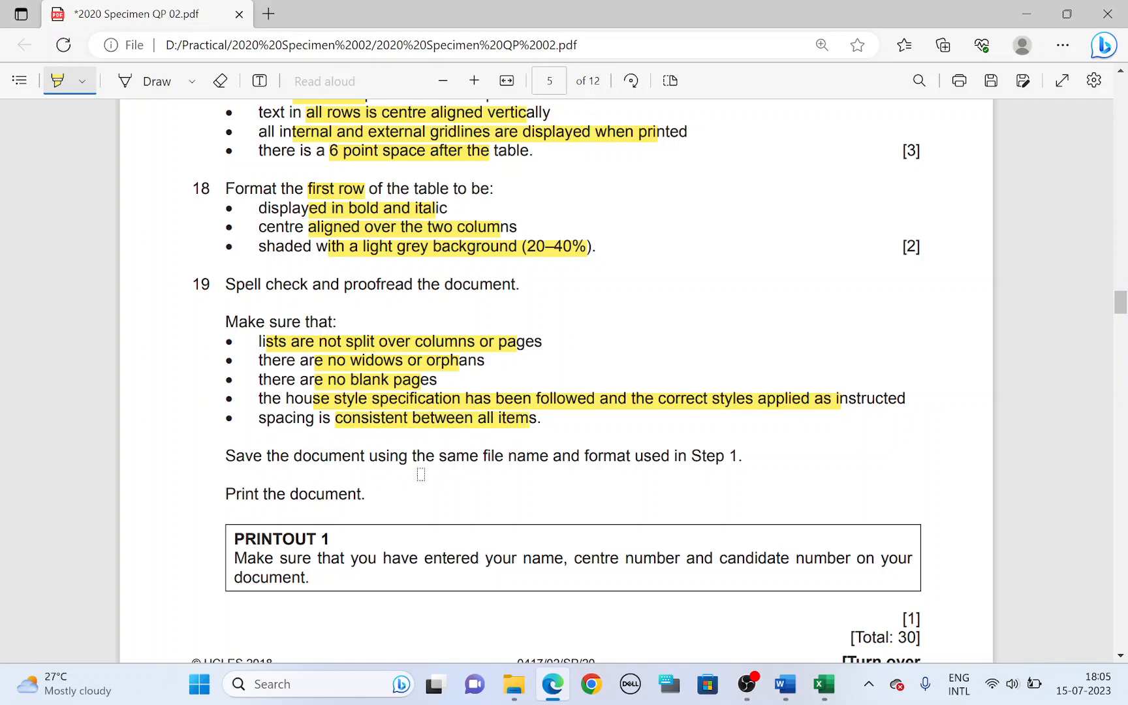
Step: Highlight the save instruction in task 19, and save EMPGUIDE in Word under the same file name and format
{"action": "left_click_drag", "start_coordinate": [282, 456], "coordinate": [476, 459]}
{"action": "key", "text": "alt+Tab"}
{"action": "left_click", "coordinate": [20, 30]}
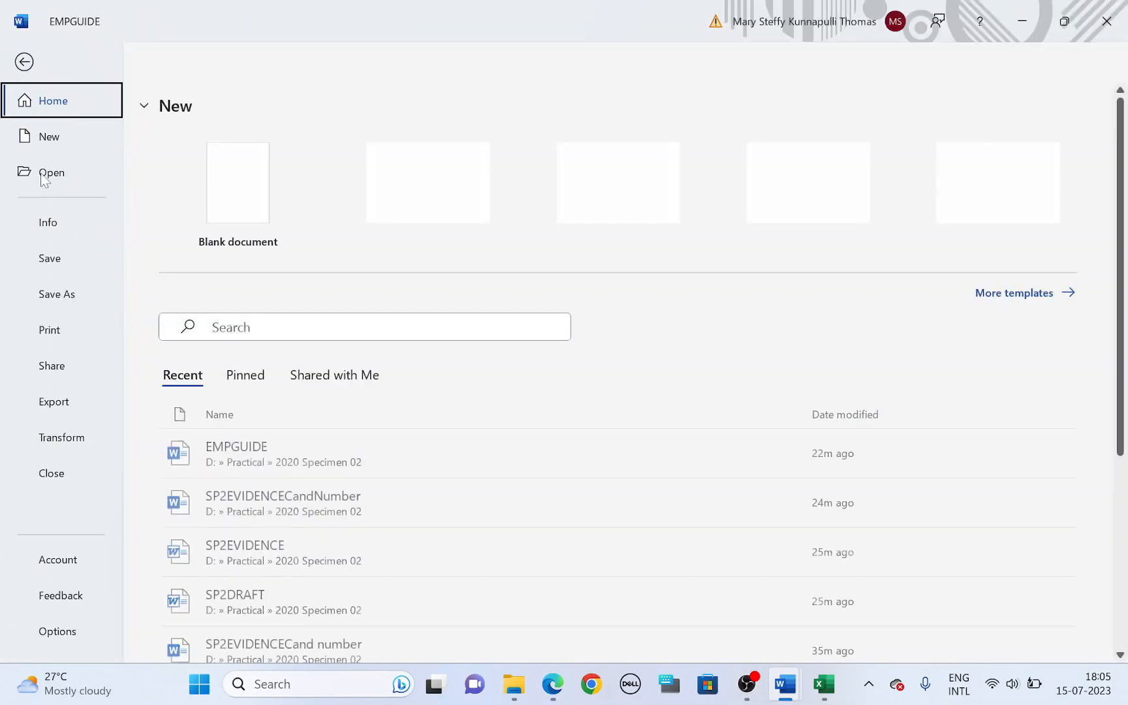
{"action": "left_click", "coordinate": [50, 260]}
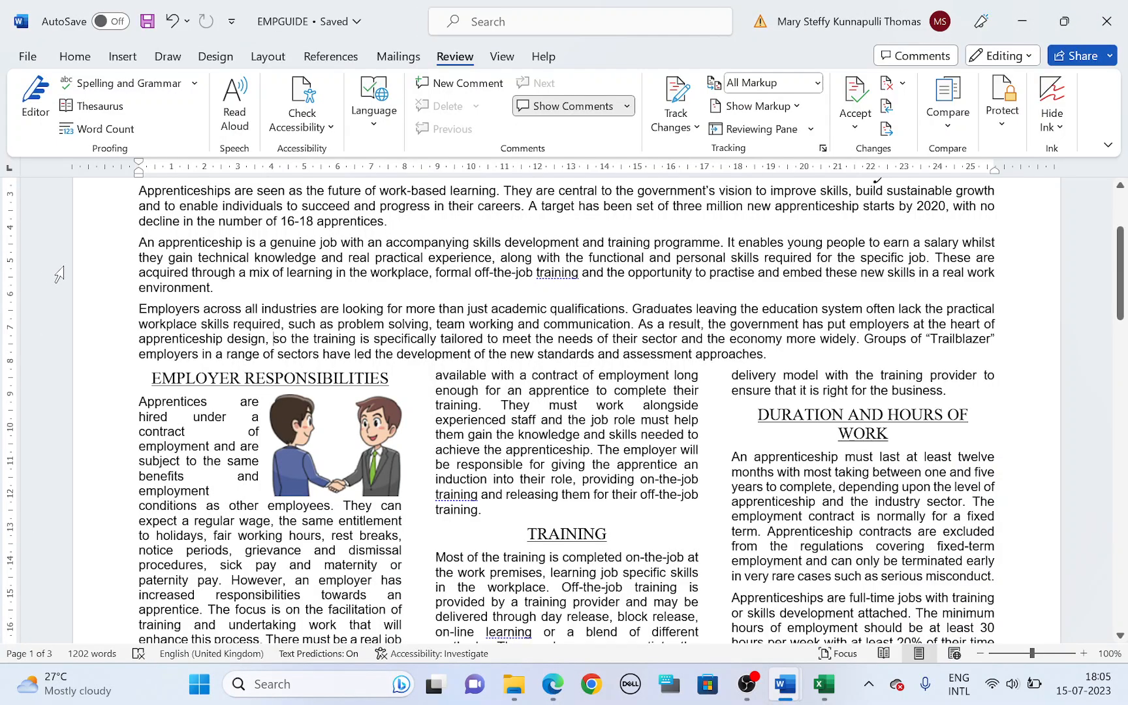
Step: Highlight "Print the document" in task 19, view EMPGUIDE's print settings and preview in Word, and return to the document
{"action": "key", "text": "alt+Tab"}
{"action": "left_click_drag", "start_coordinate": [248, 500], "coordinate": [362, 496]}
{"action": "key", "text": "alt+Tab"}
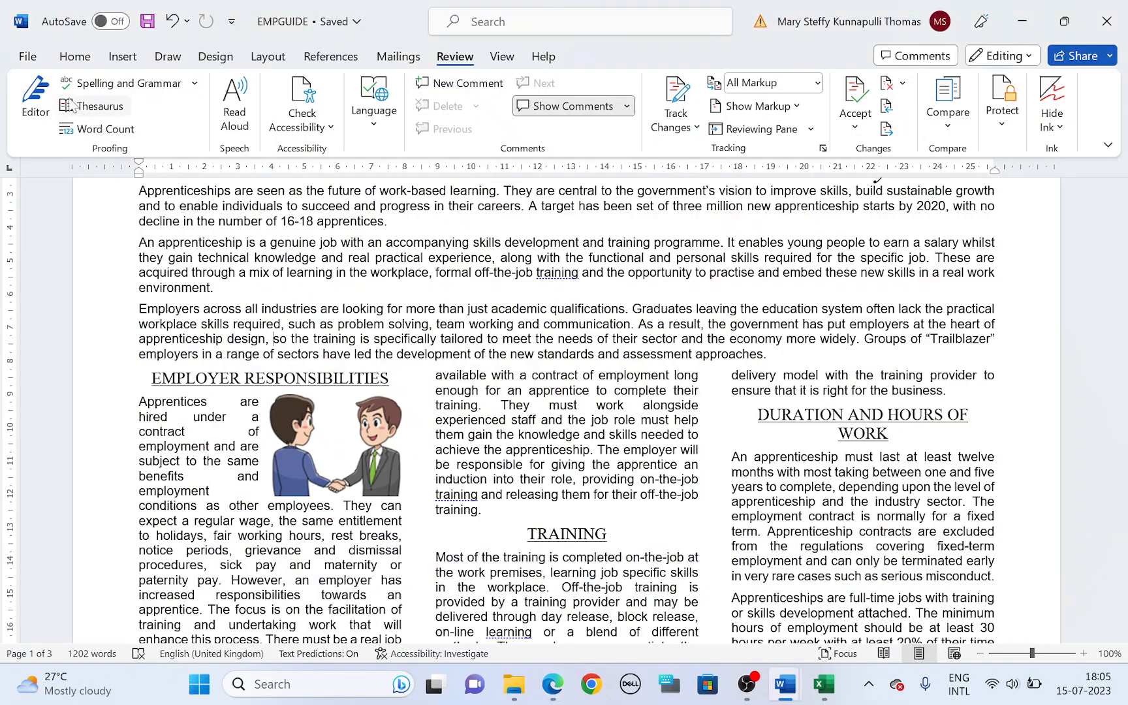
{"action": "left_click", "coordinate": [28, 57]}
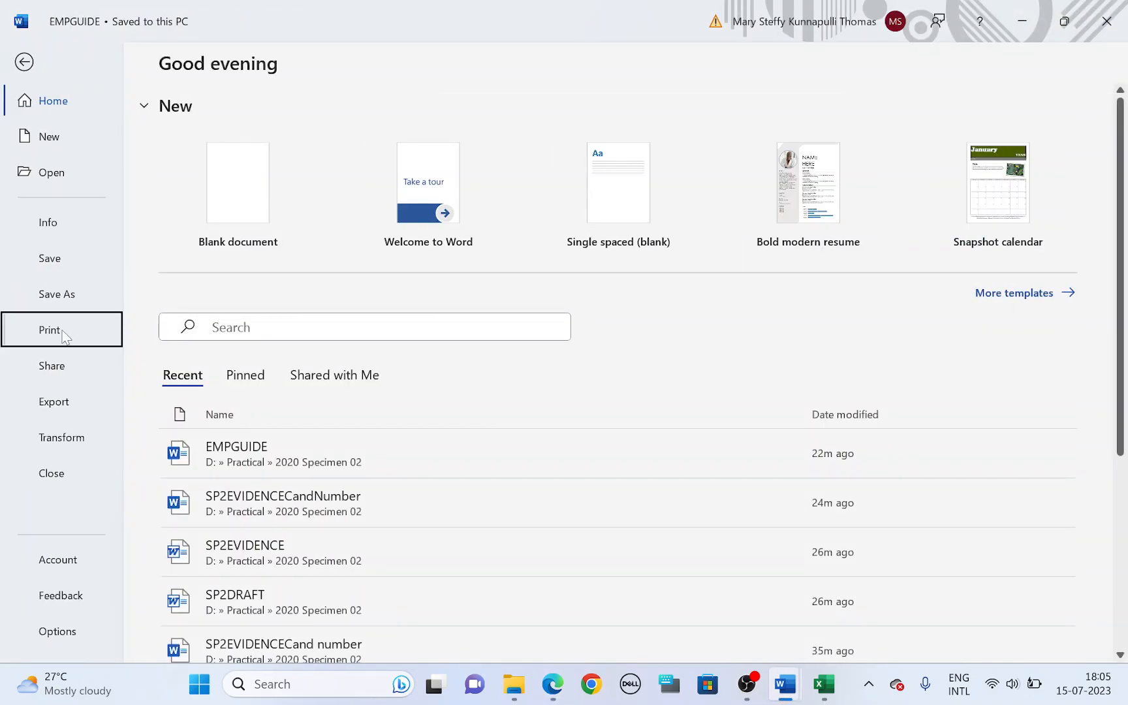
{"action": "left_click", "coordinate": [49, 331]}
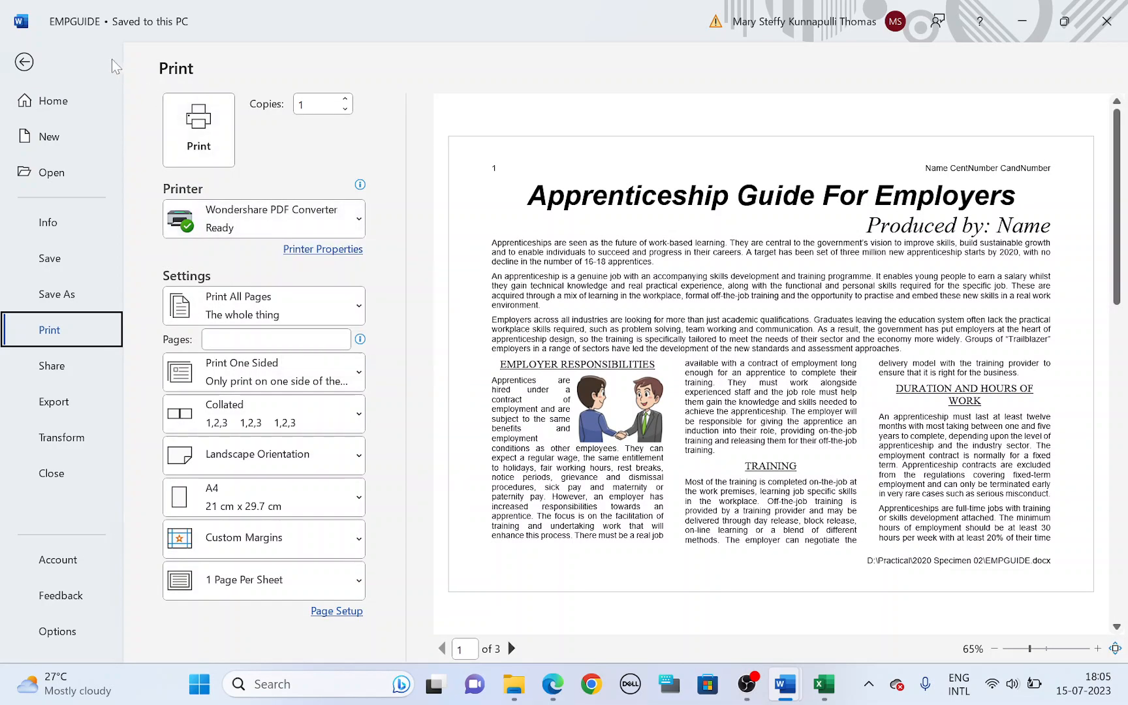
{"action": "left_click", "coordinate": [32, 61]}
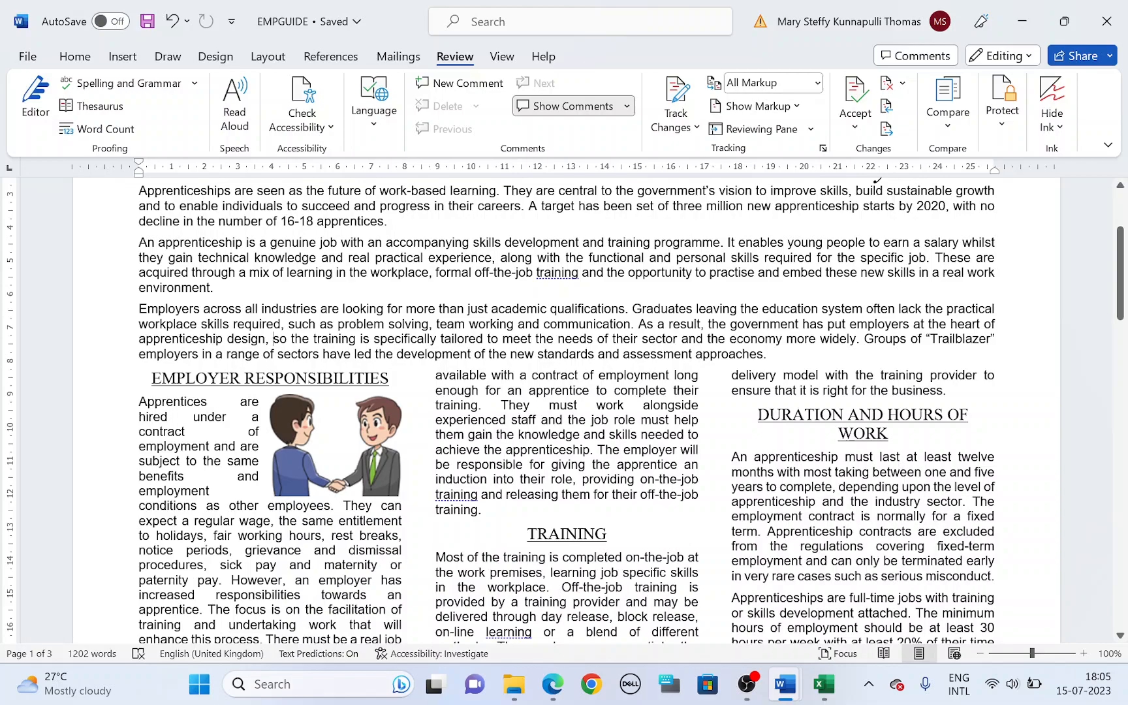
{"action": "key", "text": "alt"}
{"action": "key", "text": "alt"}
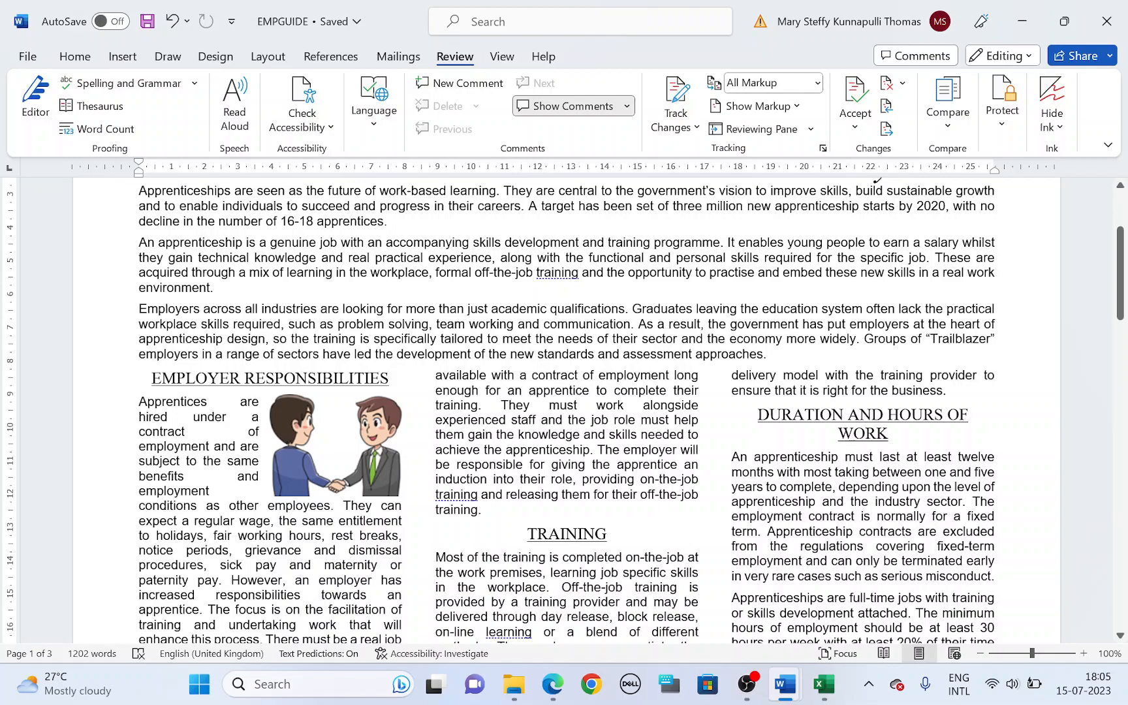